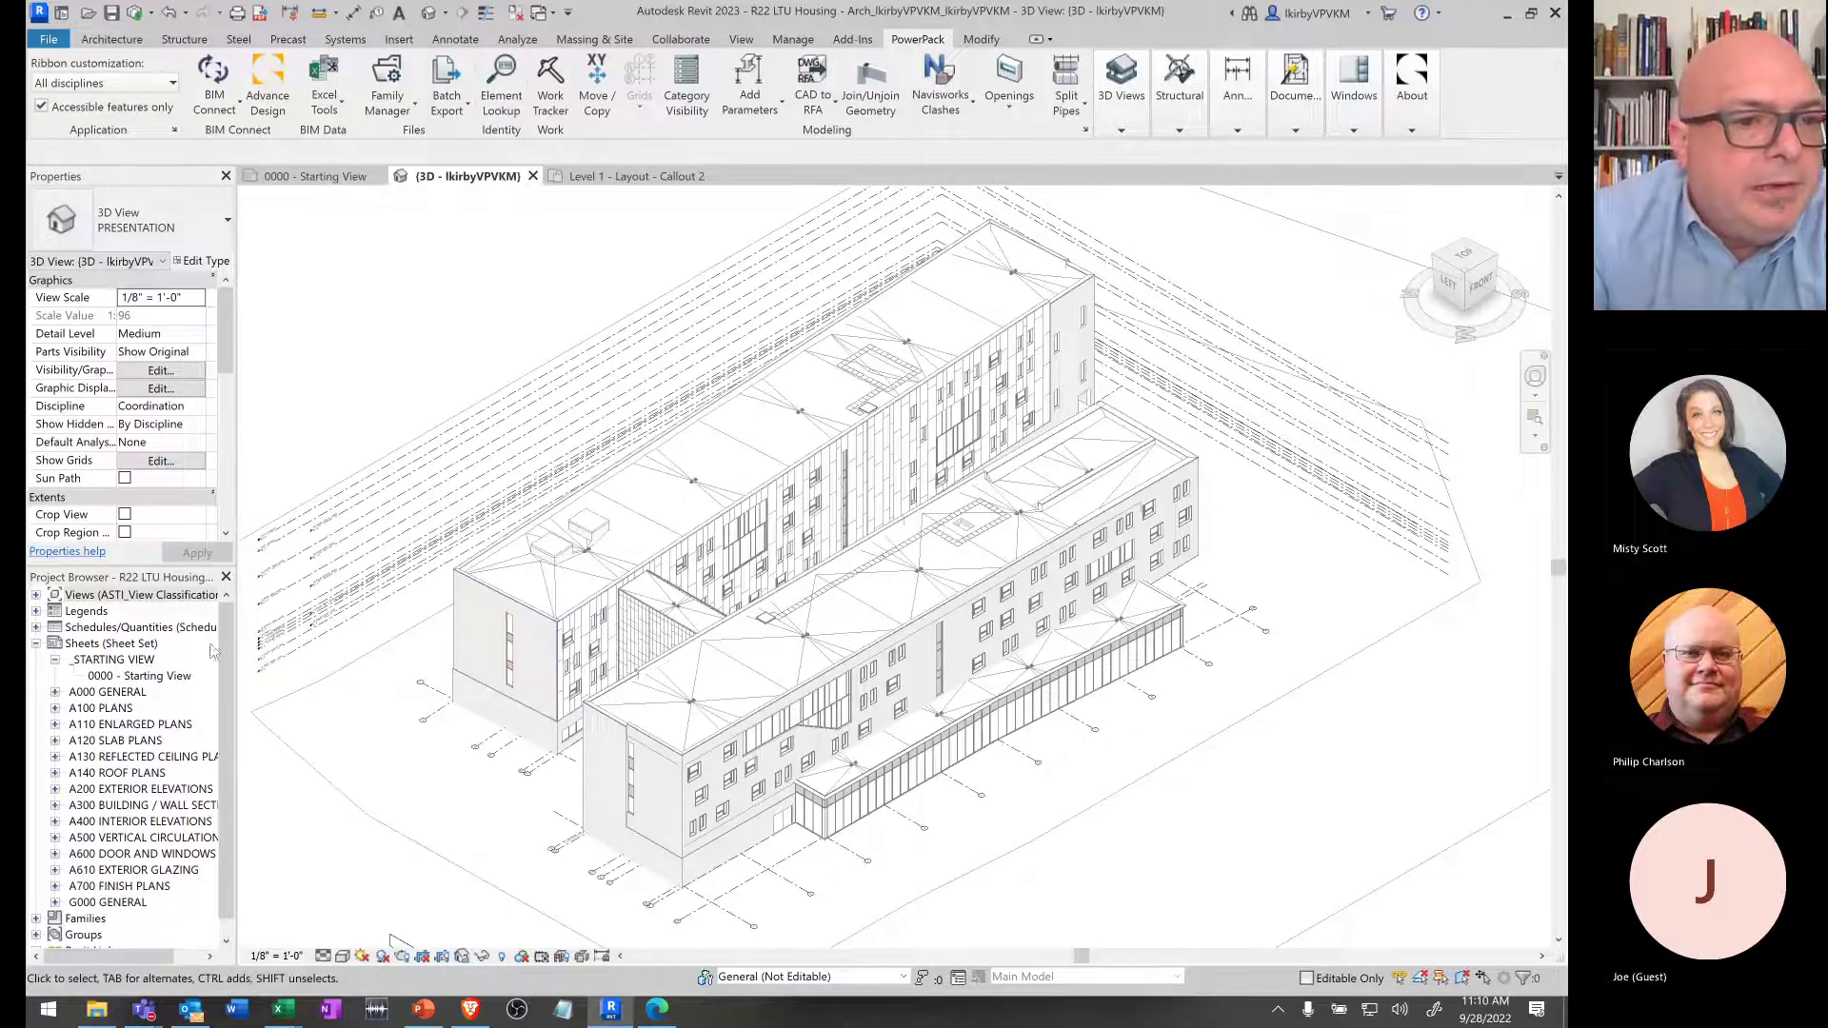
- Find the 2 HOUR RATED FOR LEGEND basic wall type among the project's wall families and show its Select All Instances options
left_click(36, 919)
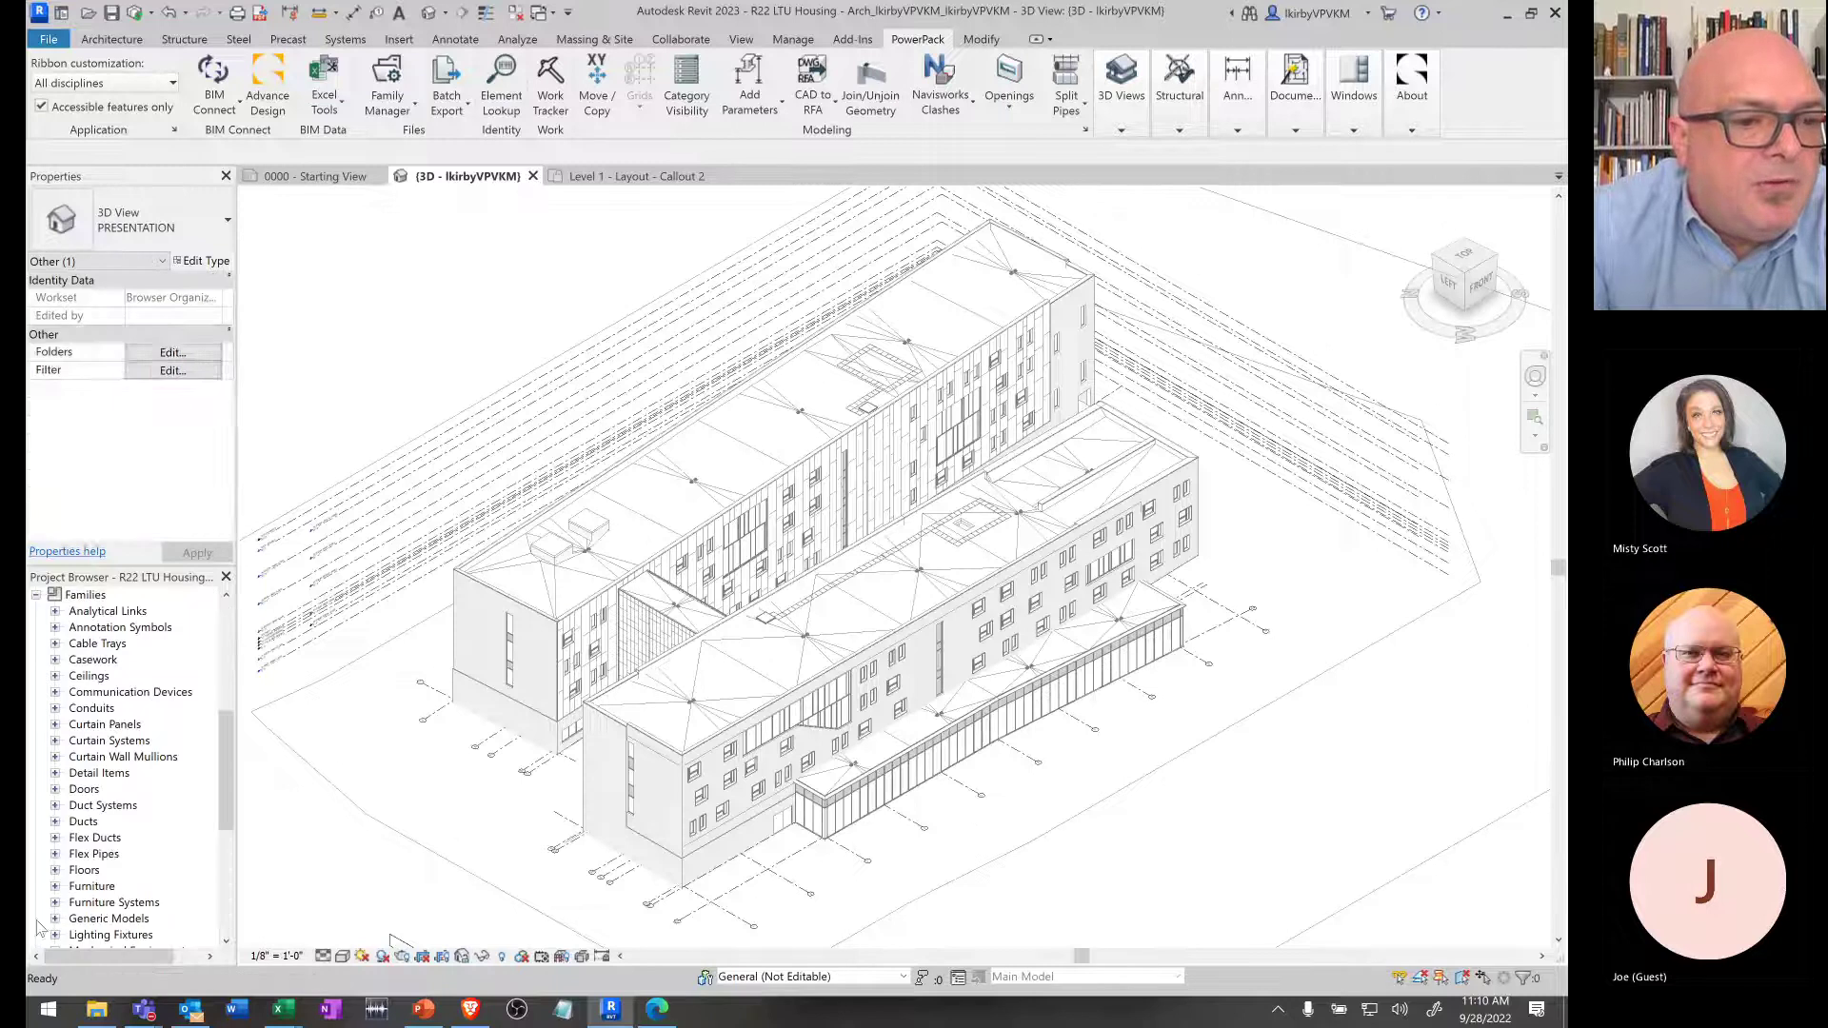
left_click_drag(227, 786, 236, 910)
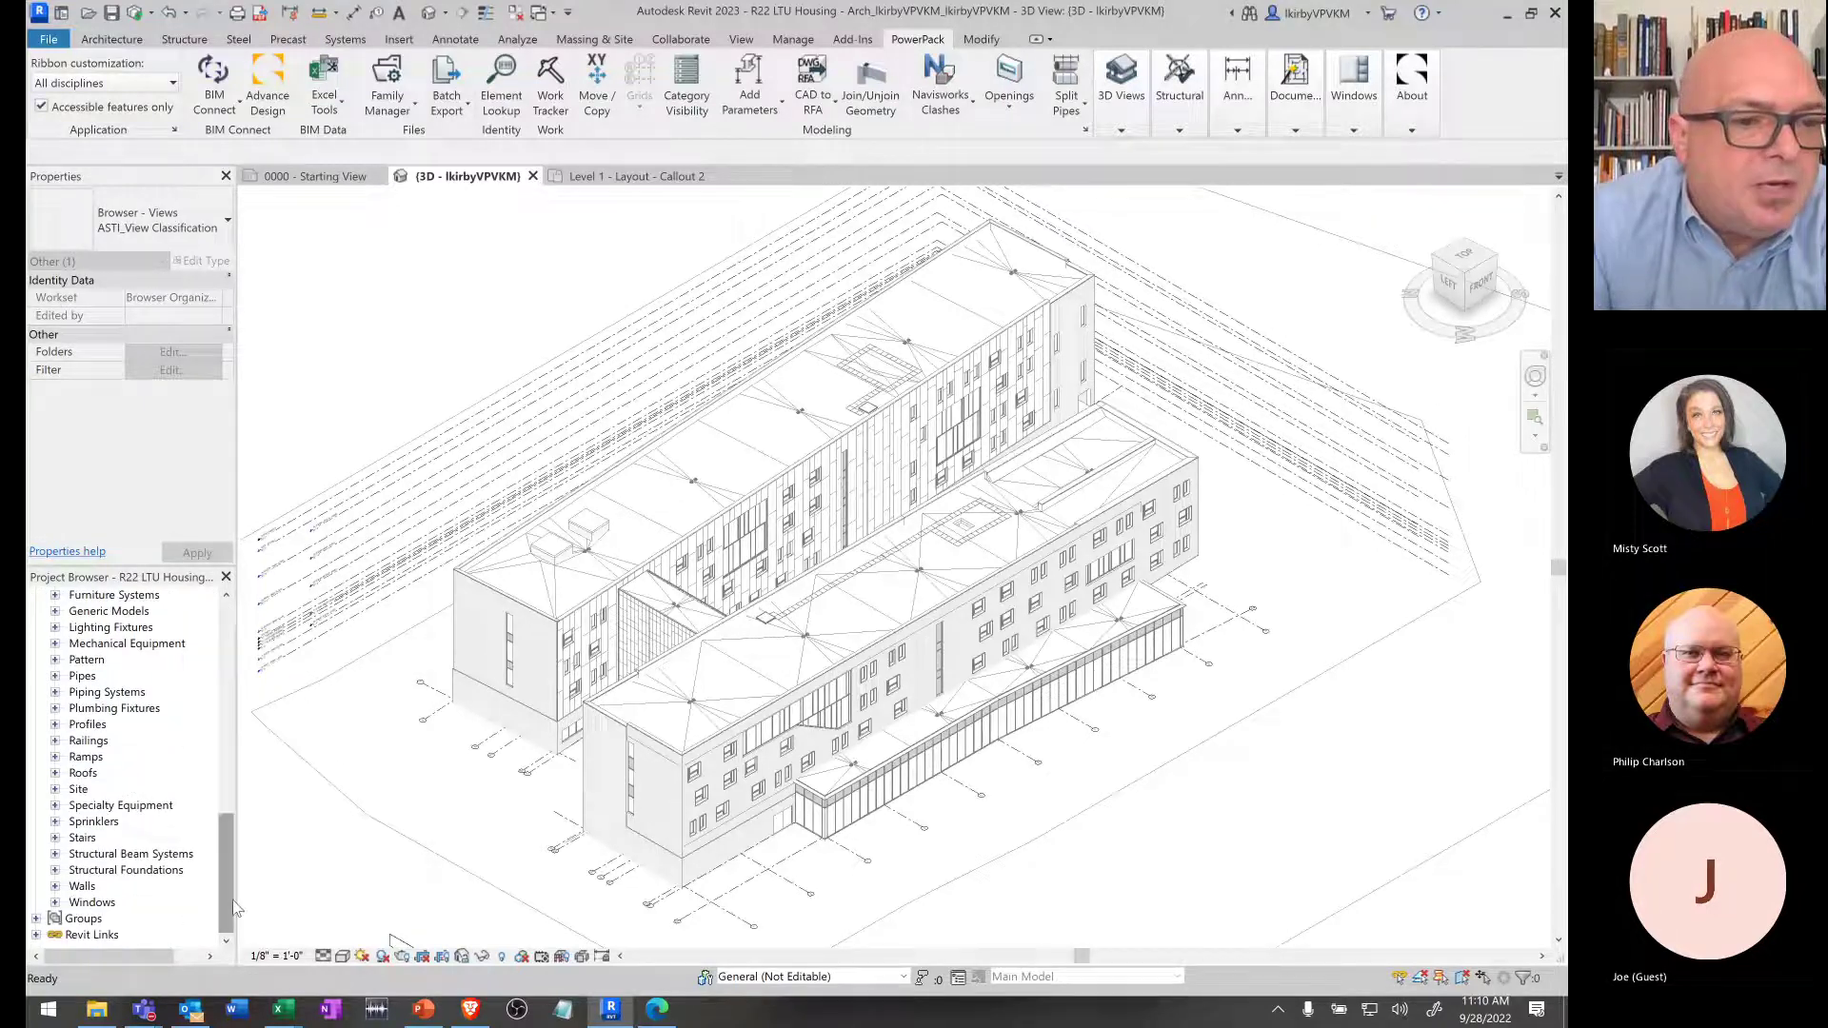
left_click(55, 887)
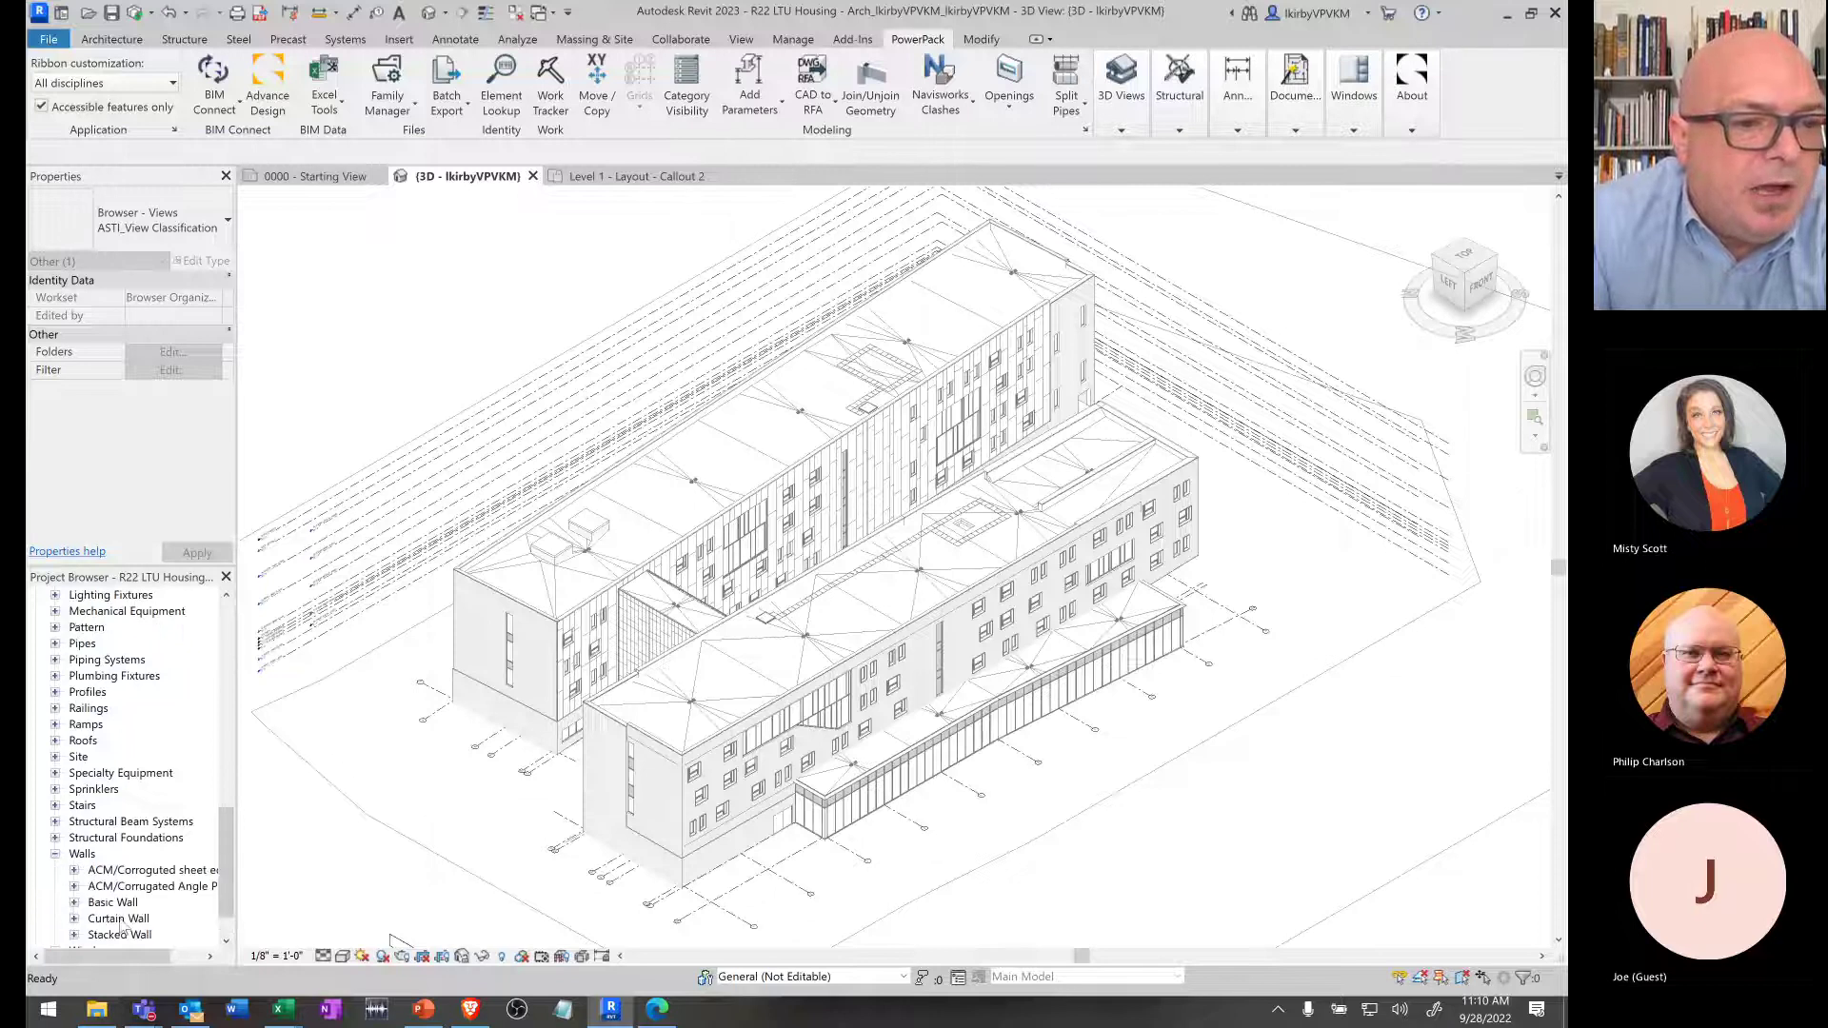
left_click(74, 902)
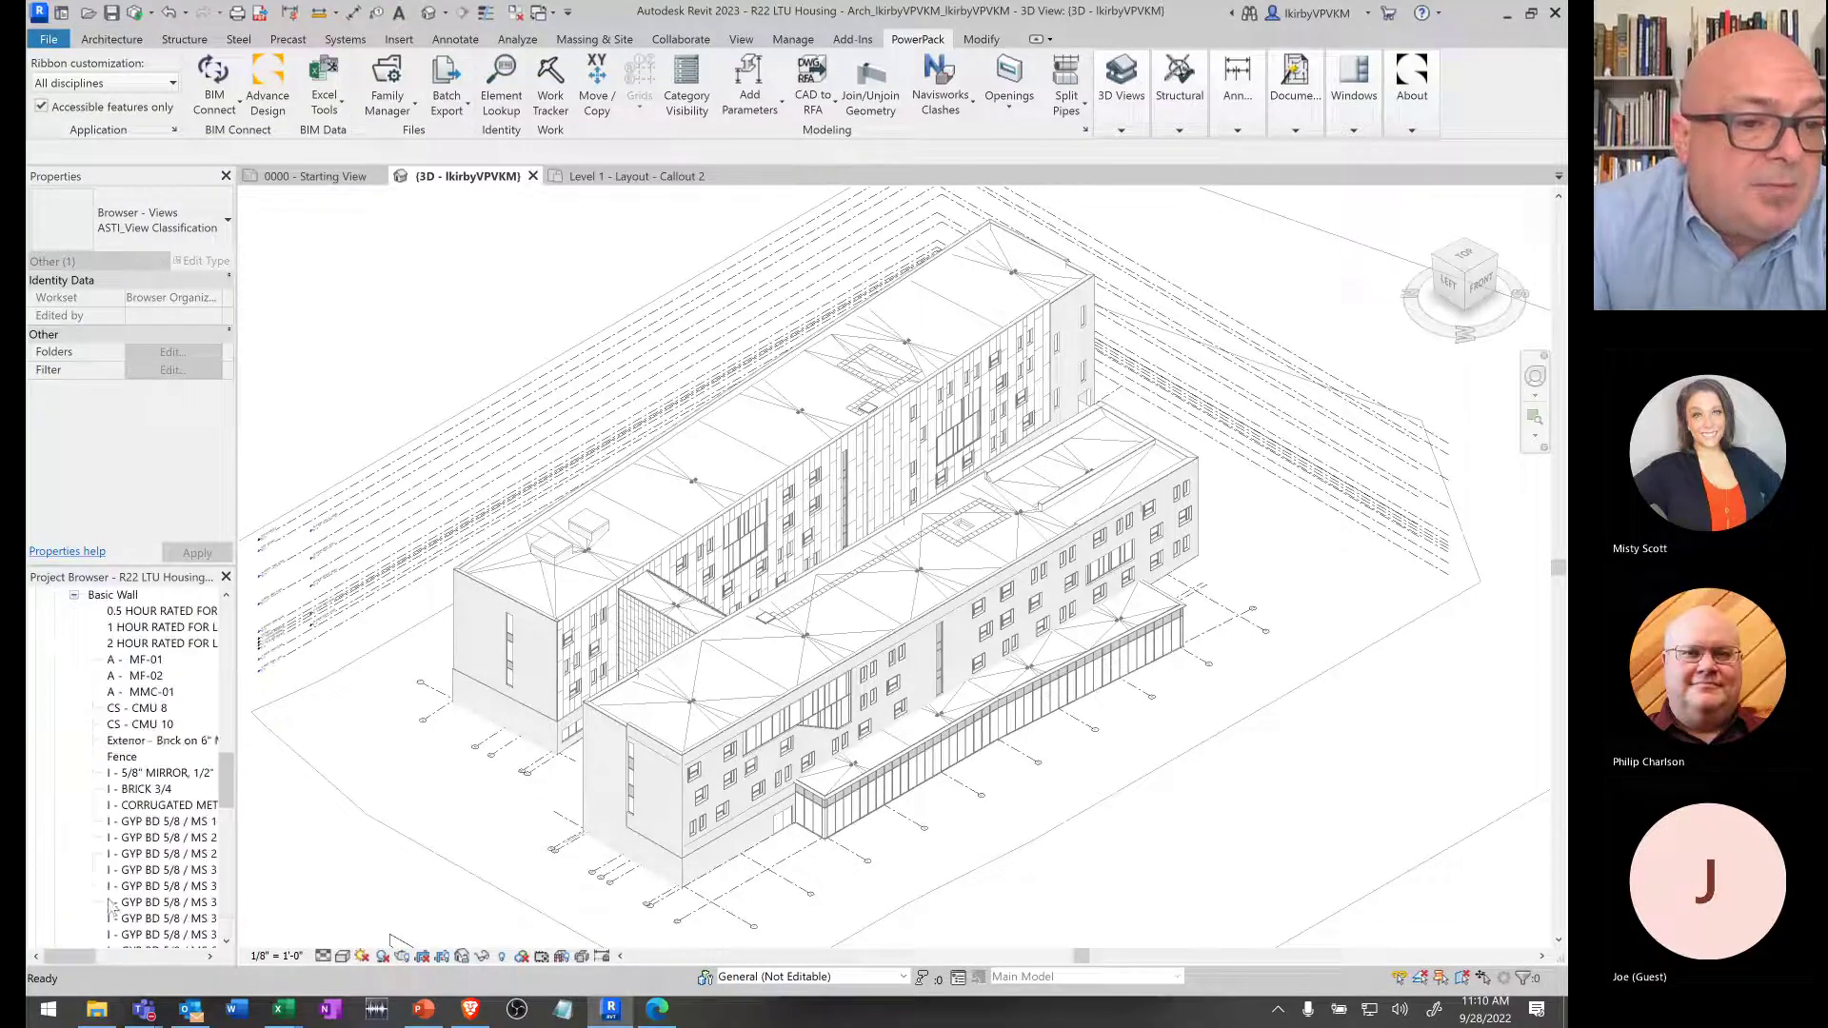
right_click(160, 644)
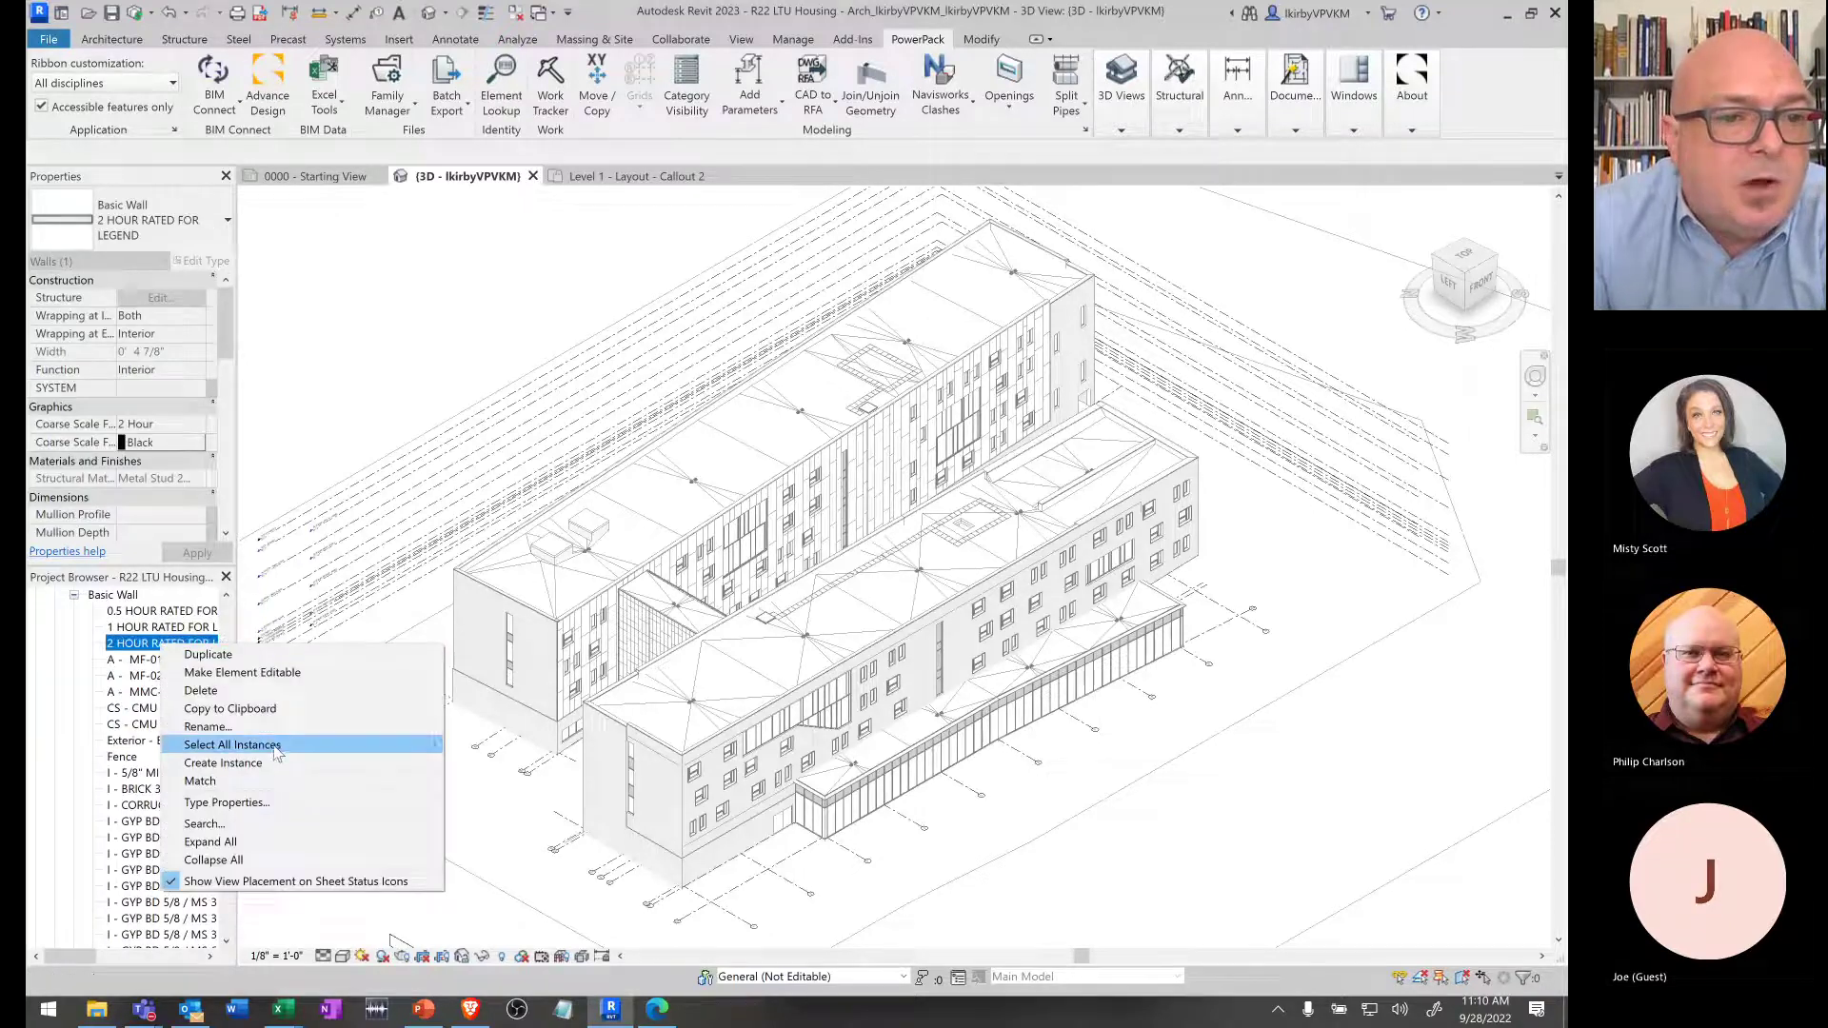
mouse_move(282, 754)
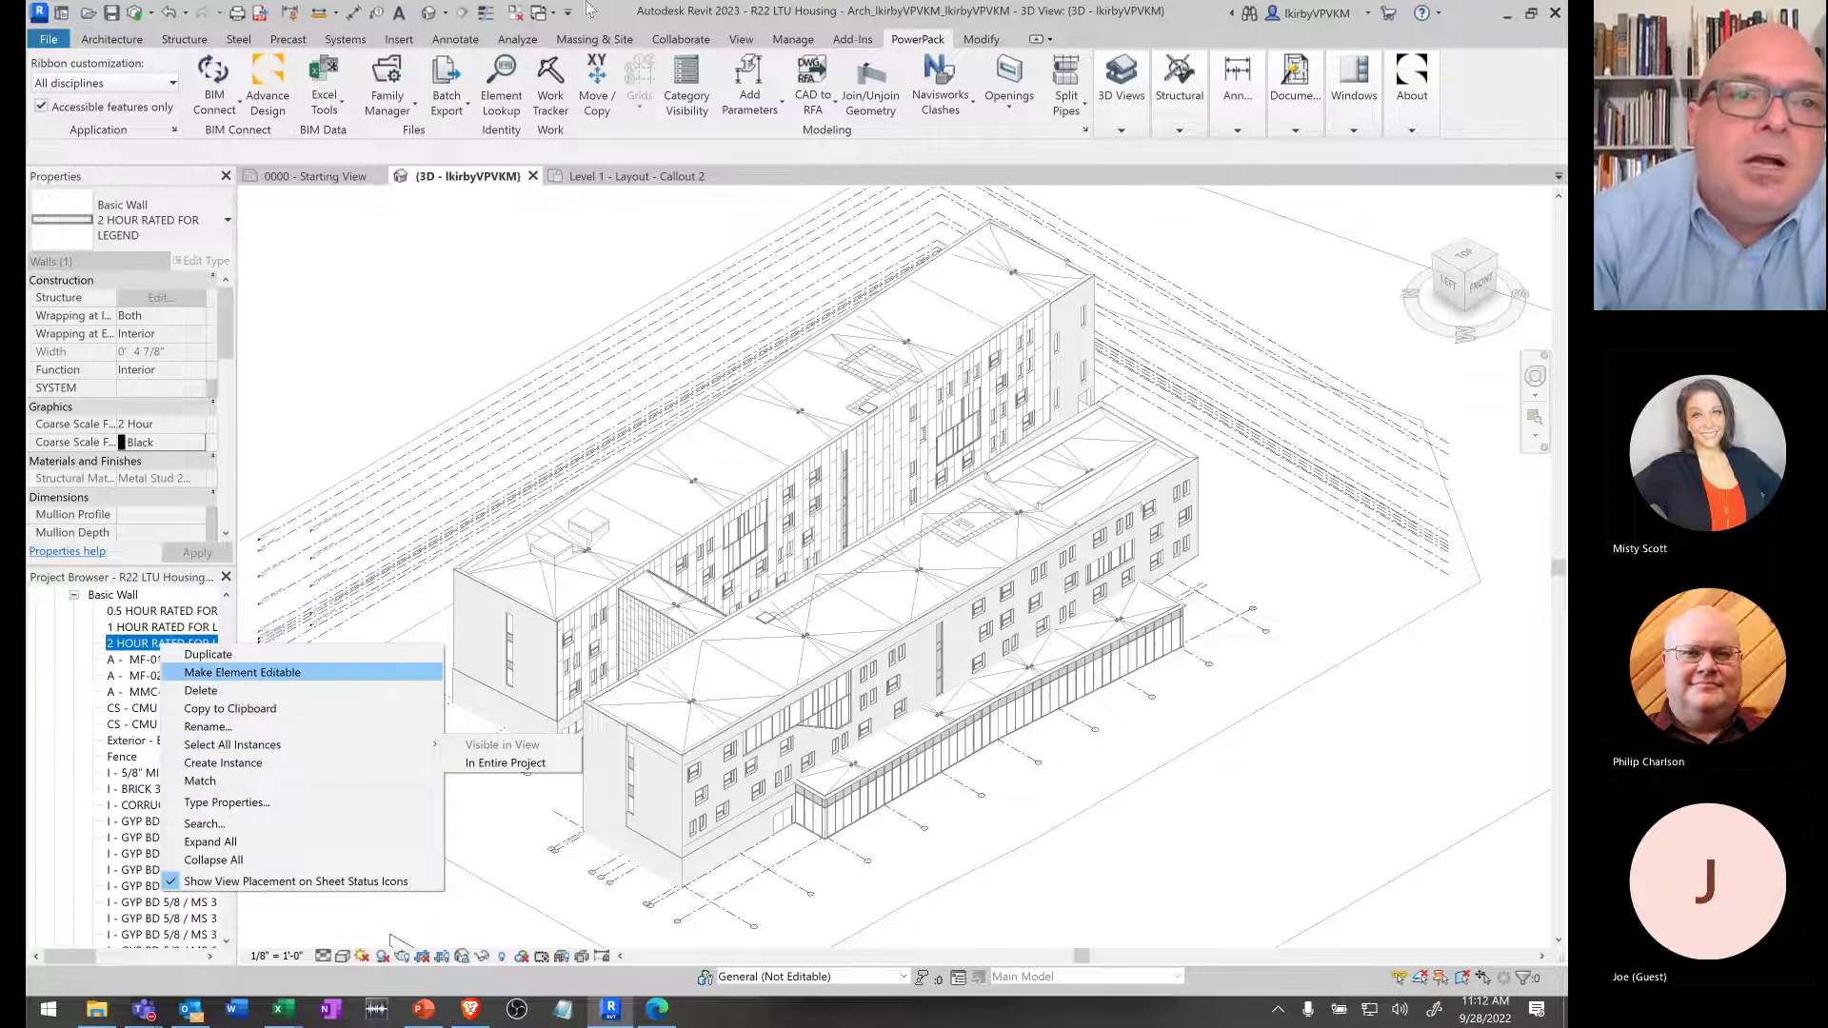
- Start Element Lookup, check its list of saved configurations and set the lookup scope to Project
left_click(512, 84)
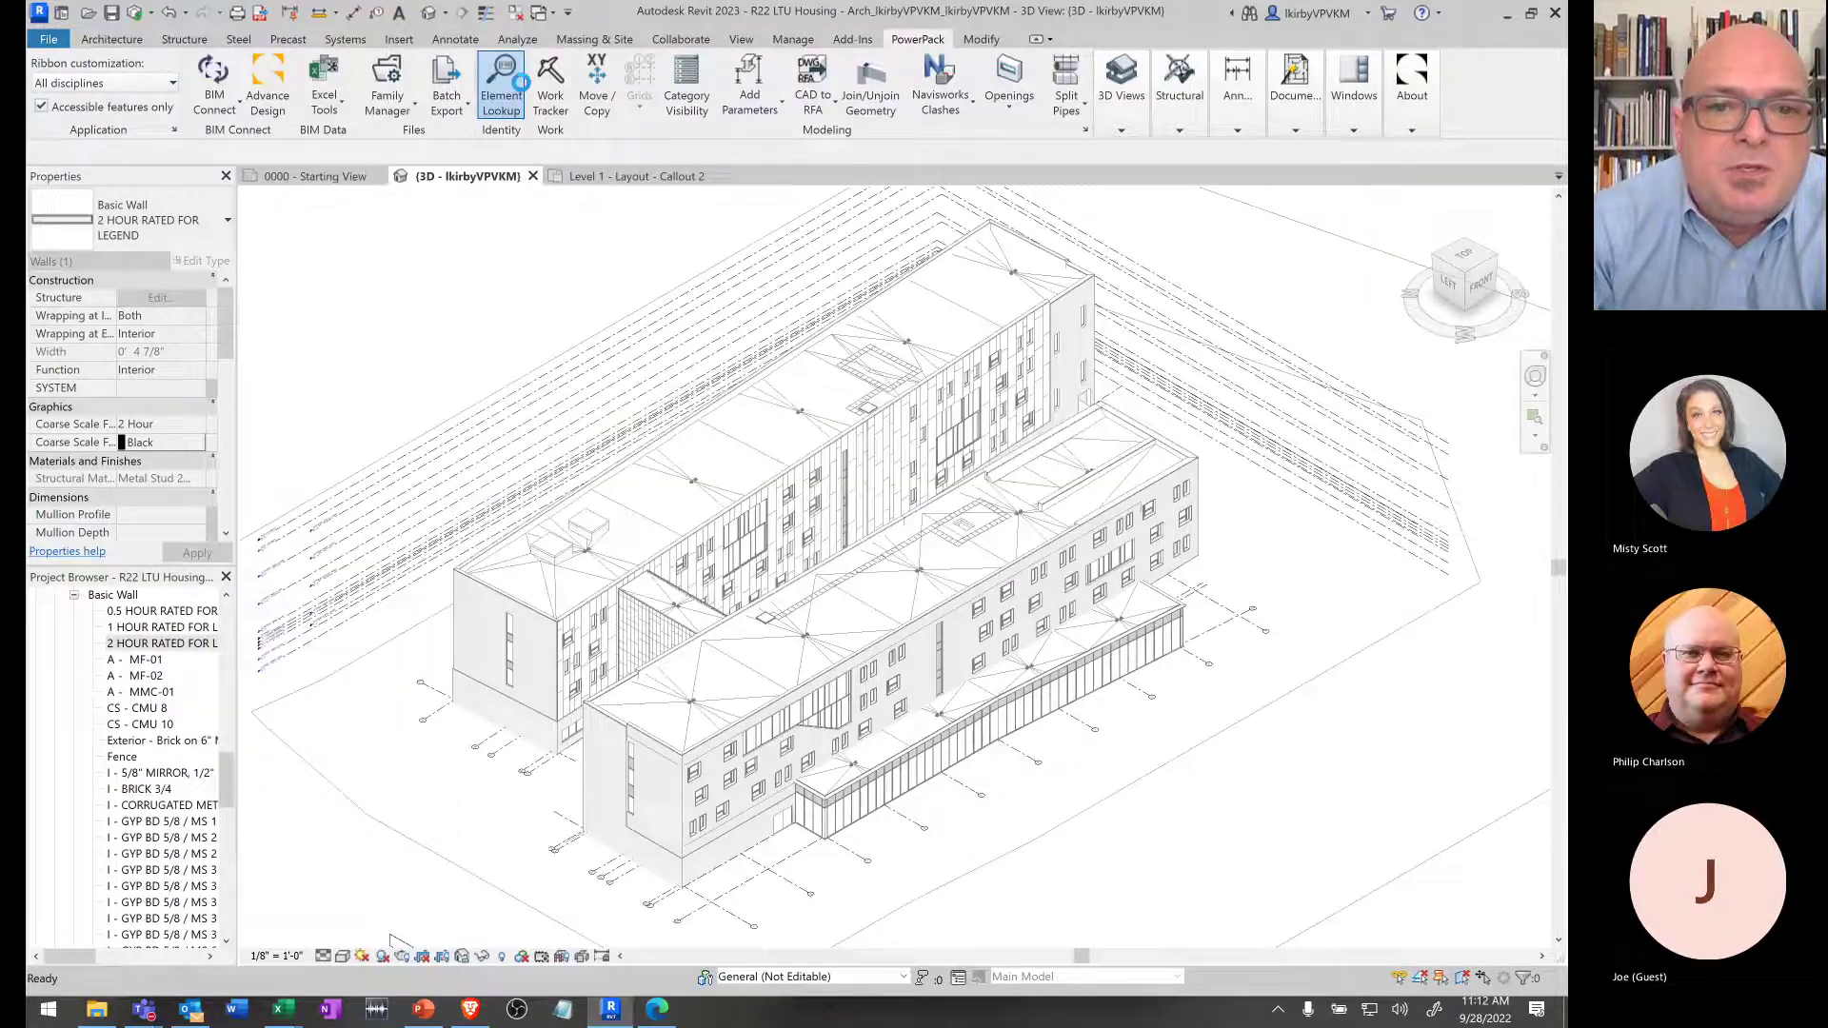
left_click_drag(726, 148, 625, 234)
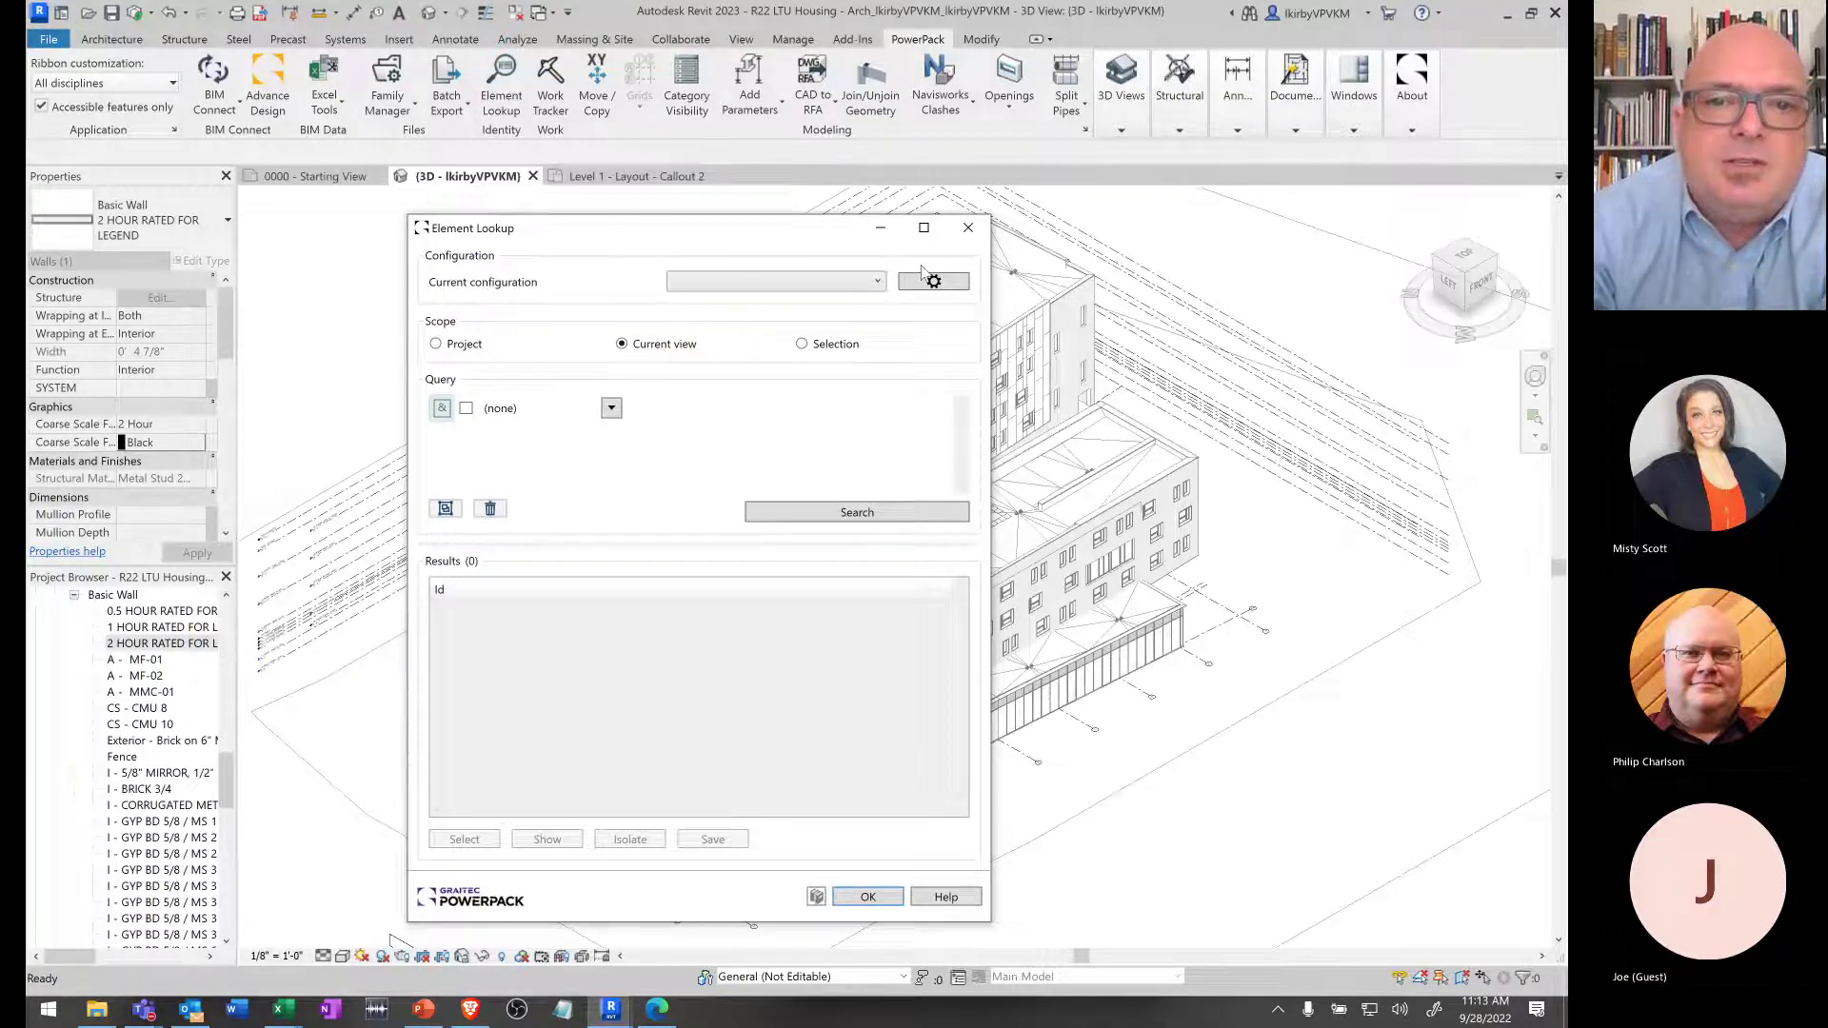
left_click(877, 284)
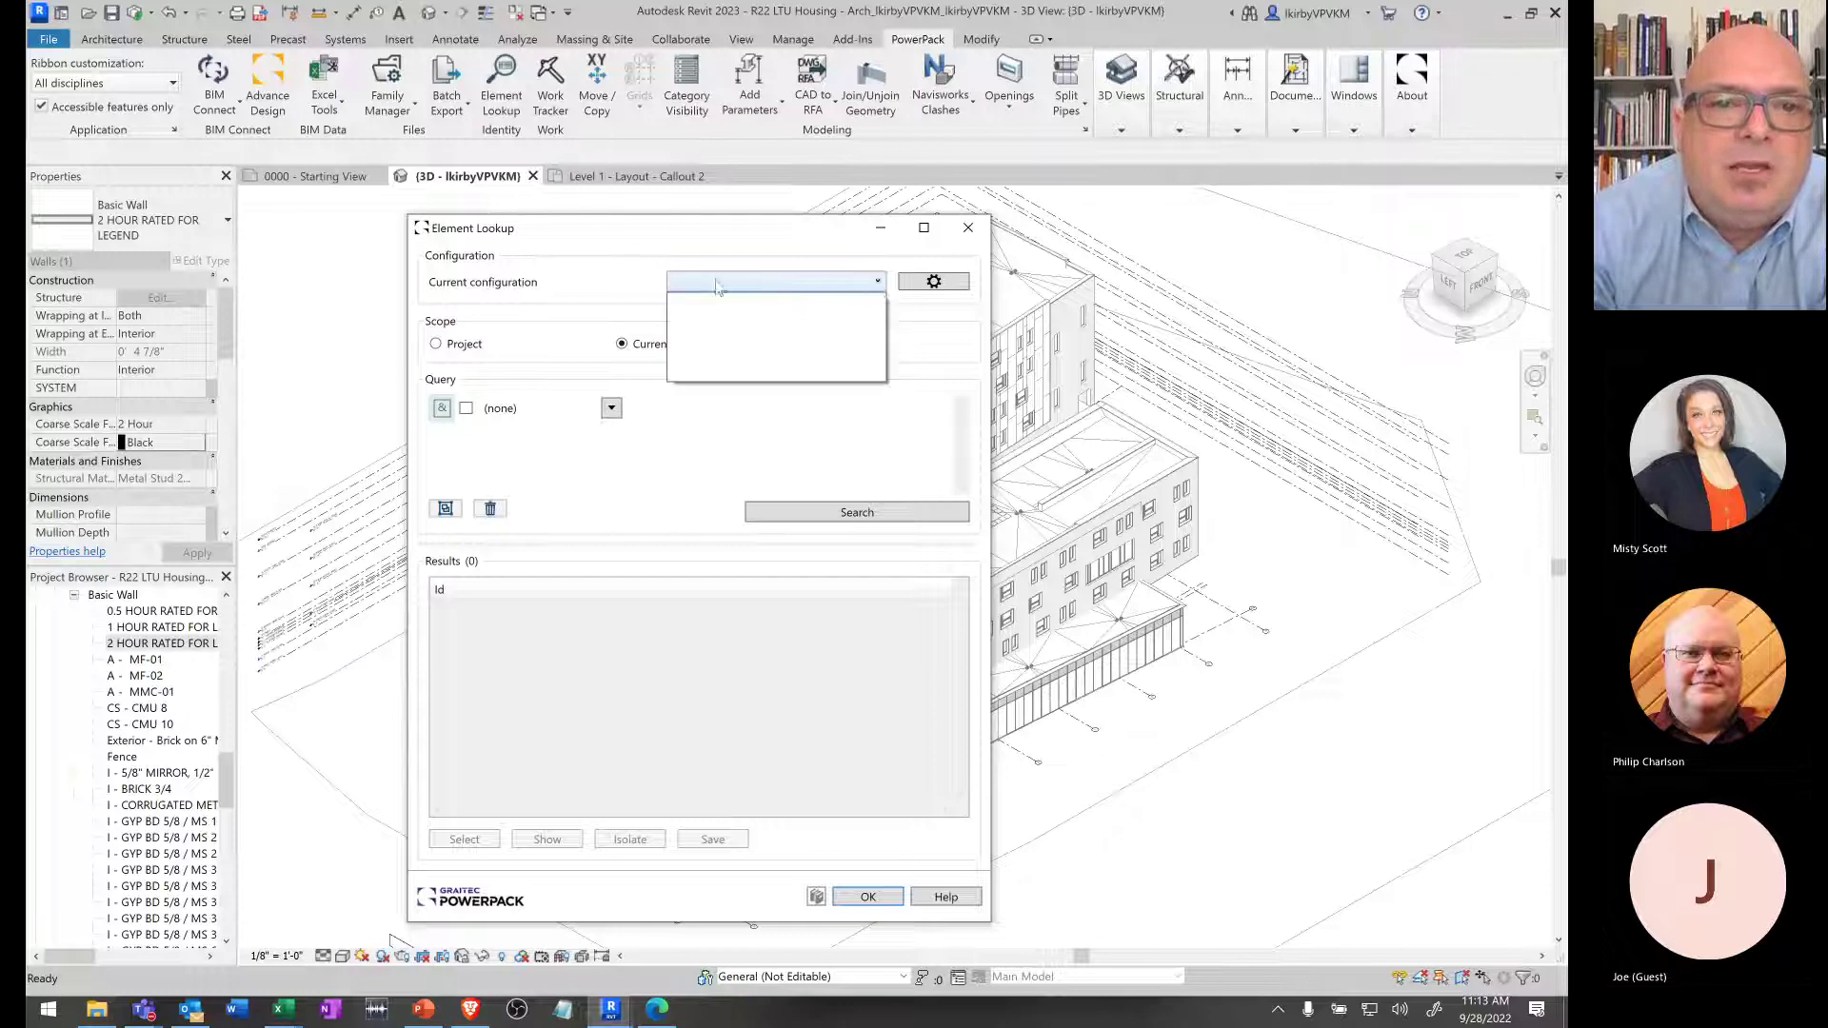
left_click(597, 288)
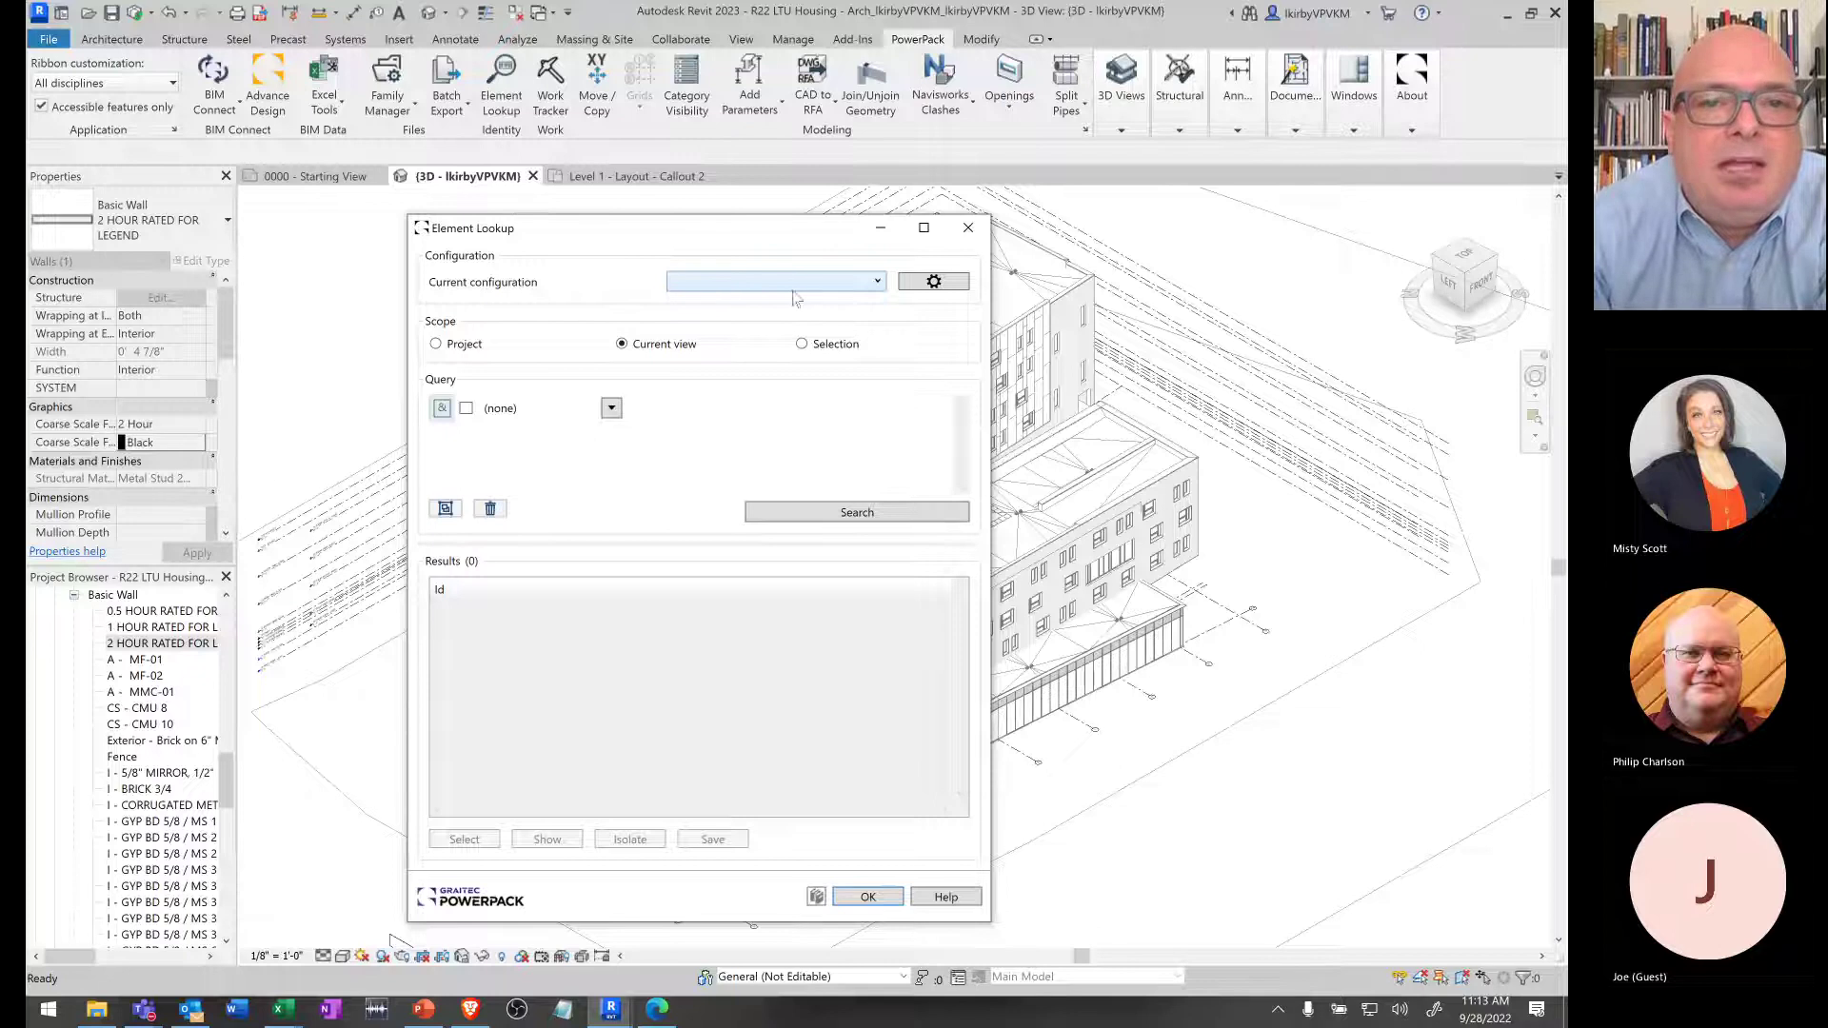
left_click(883, 285)
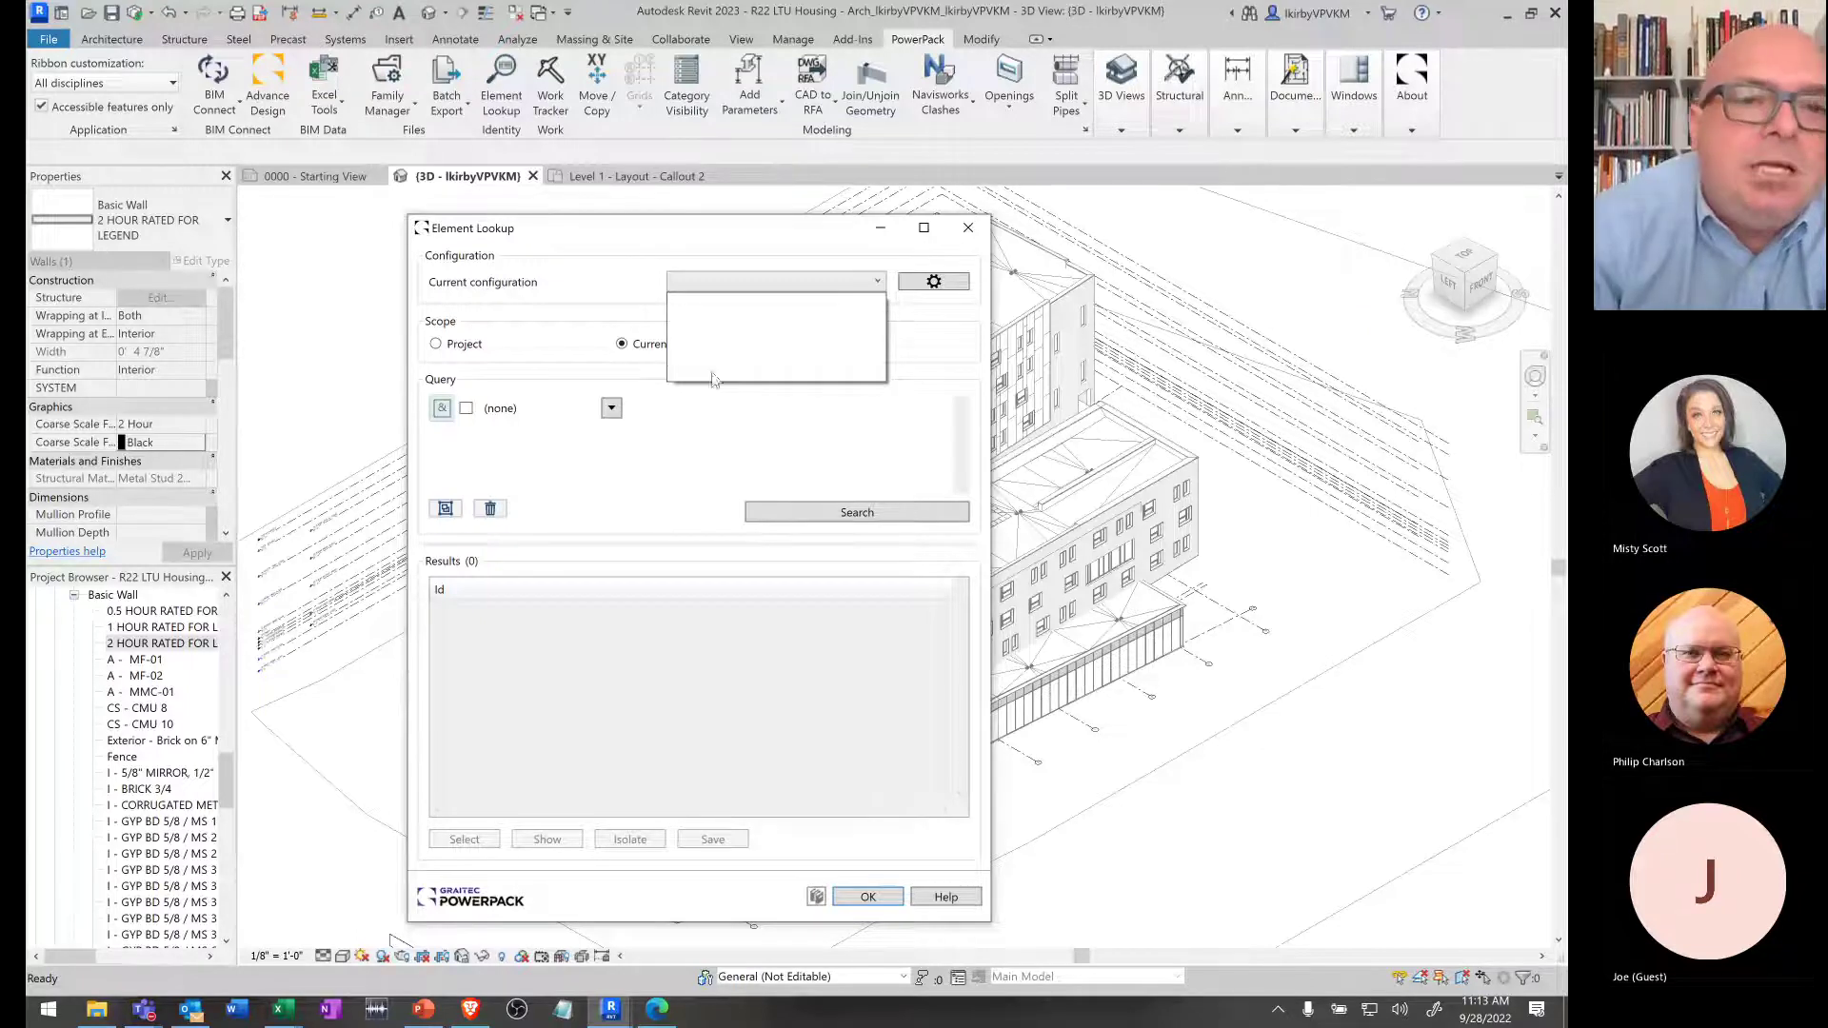
left_click(622, 235)
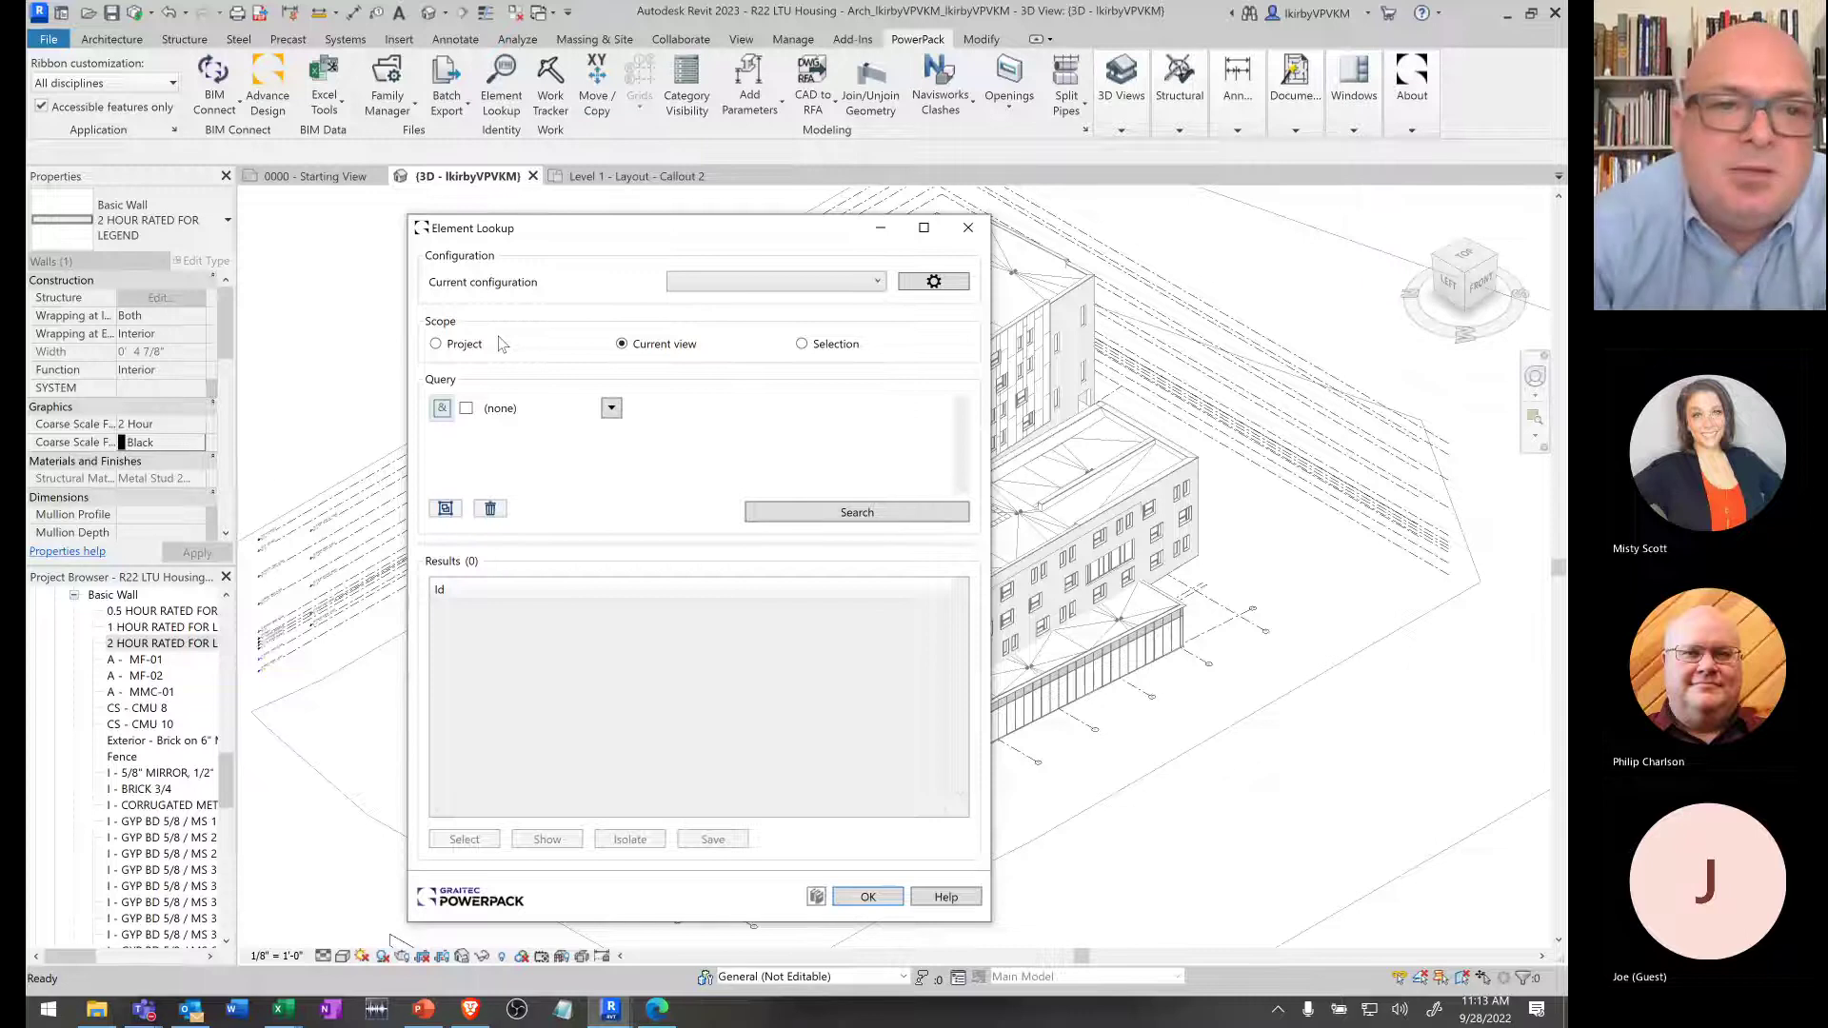
left_click(441, 344)
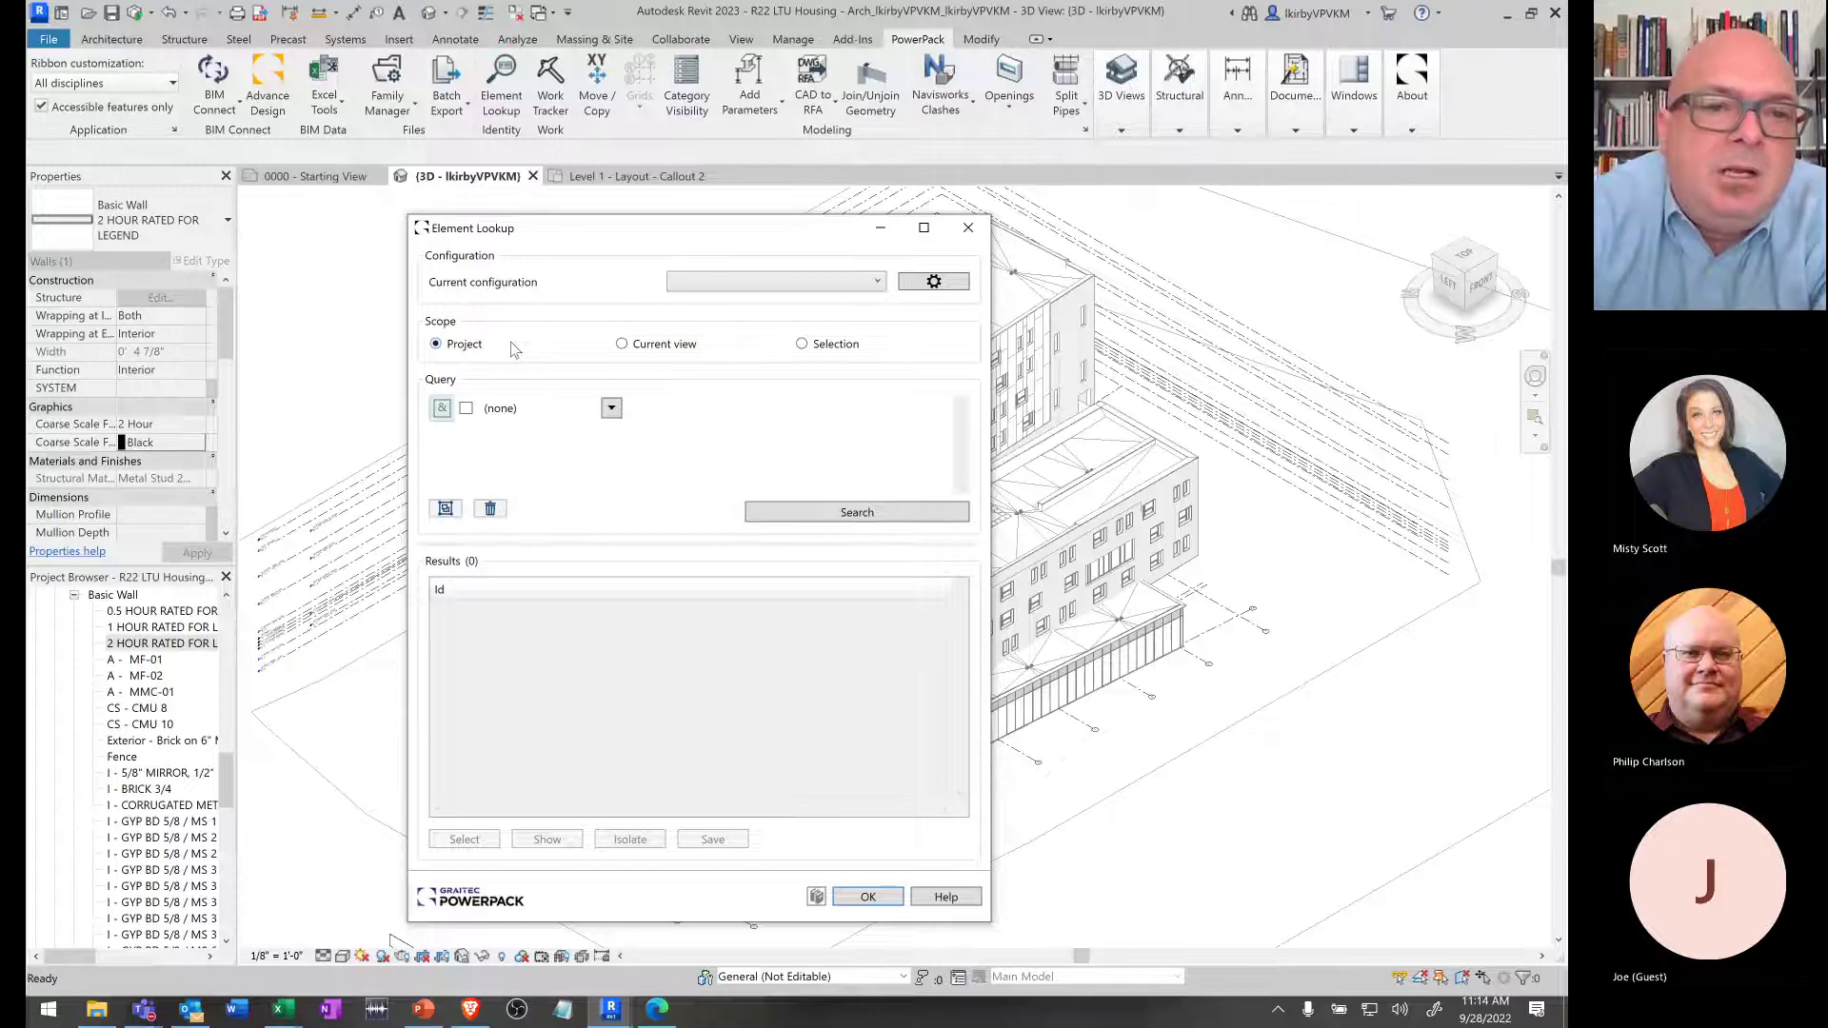
- Choose the Category parameter as the first query criterion and enable it
left_click(611, 410)
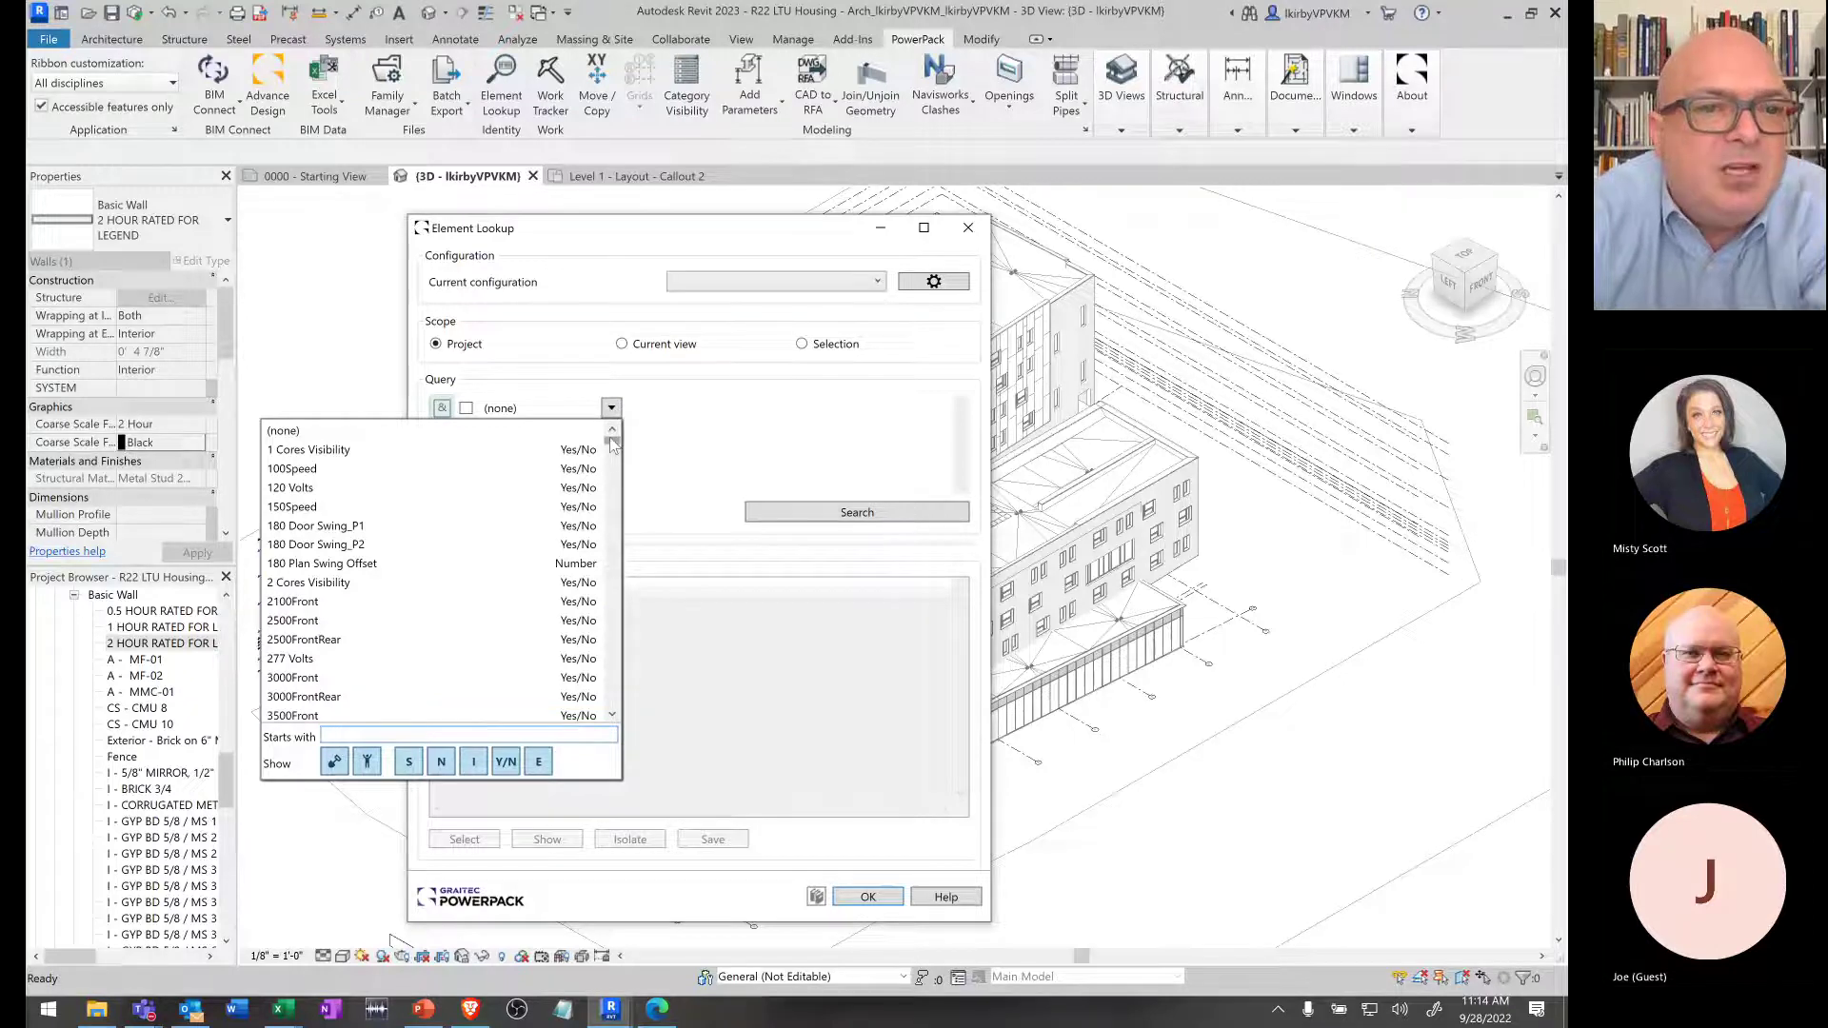
scroll(614, 452, "down", 1)
left_click_drag(614, 452, 622, 488)
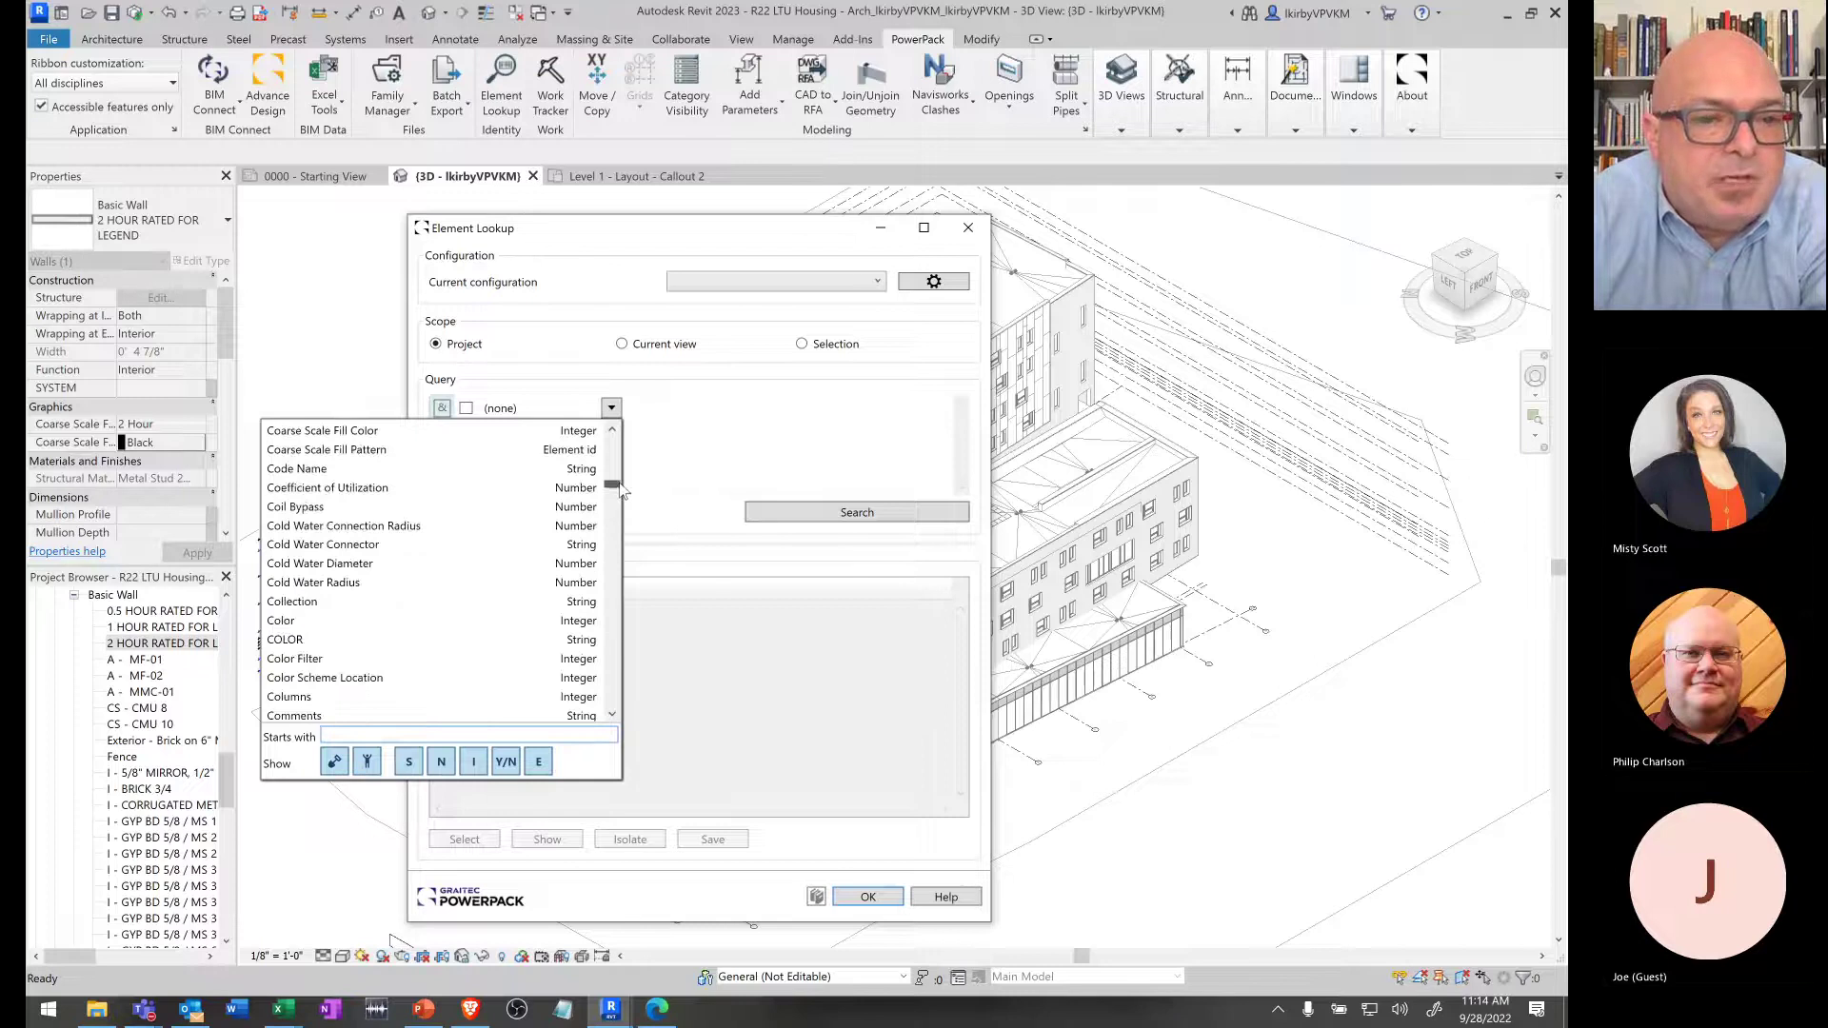
scroll(622, 488, "up", 1)
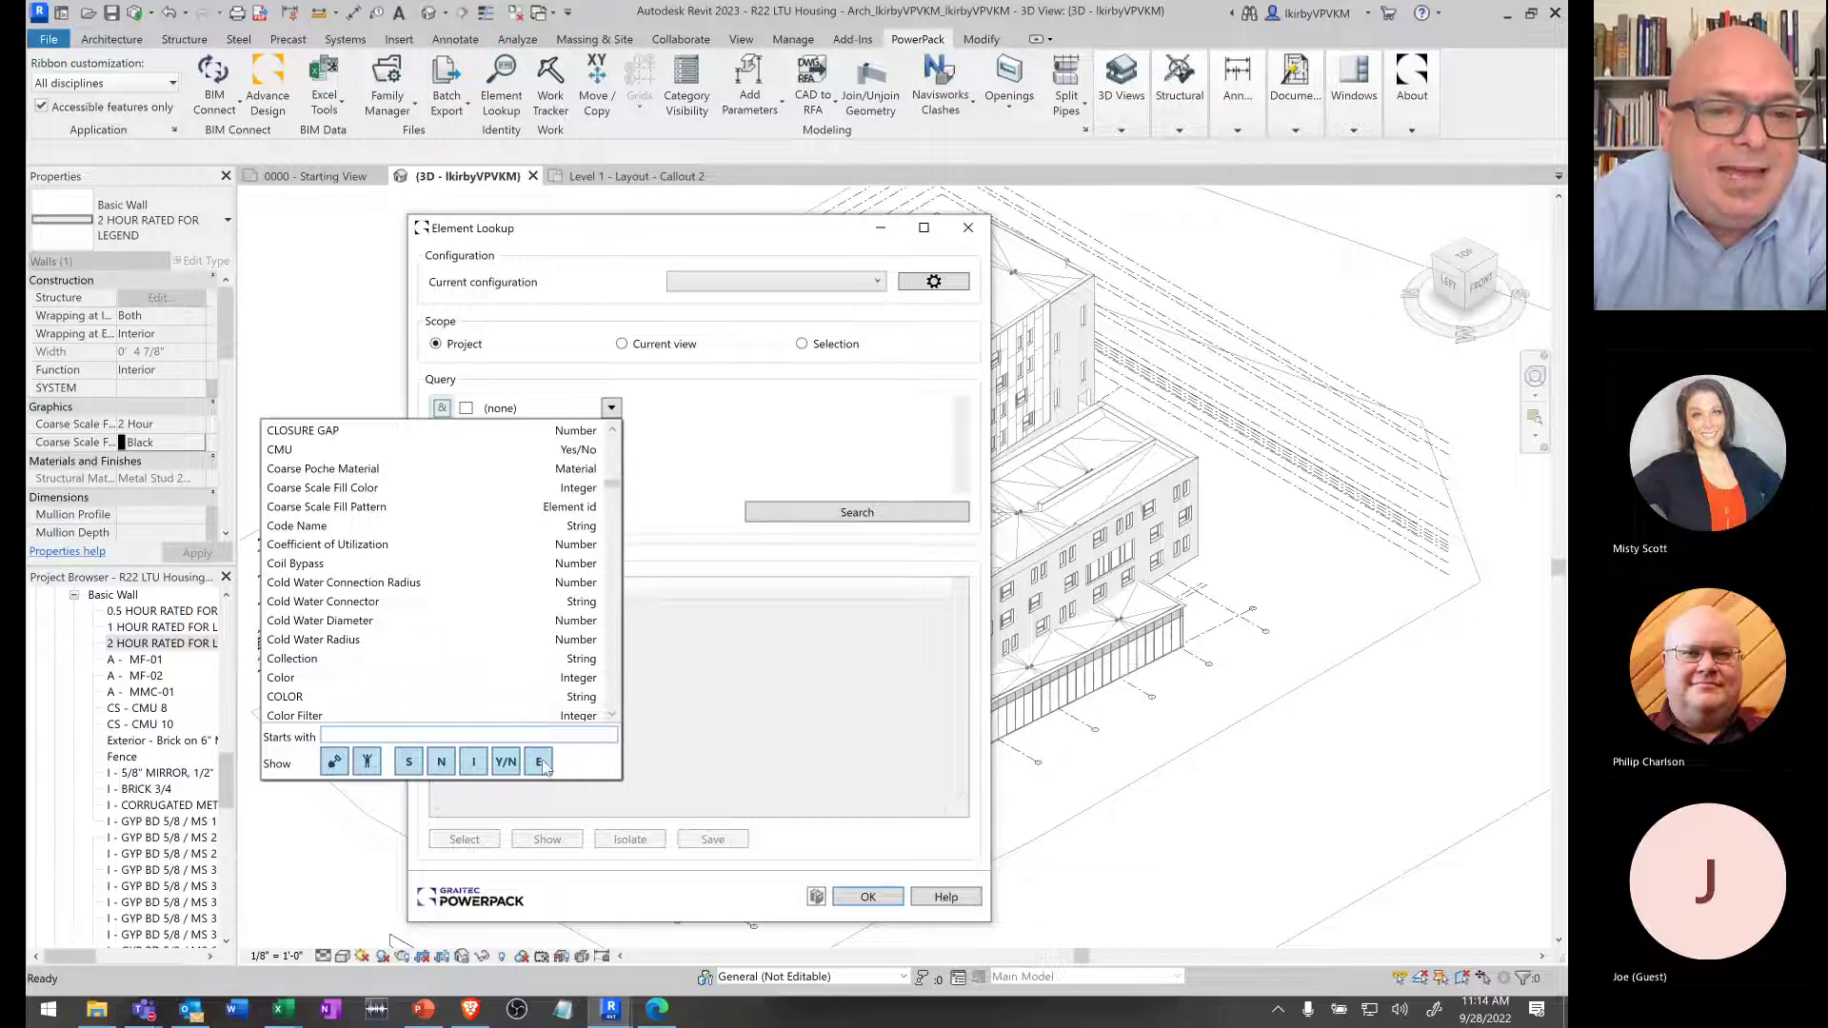
scroll(544, 766, "down", 5)
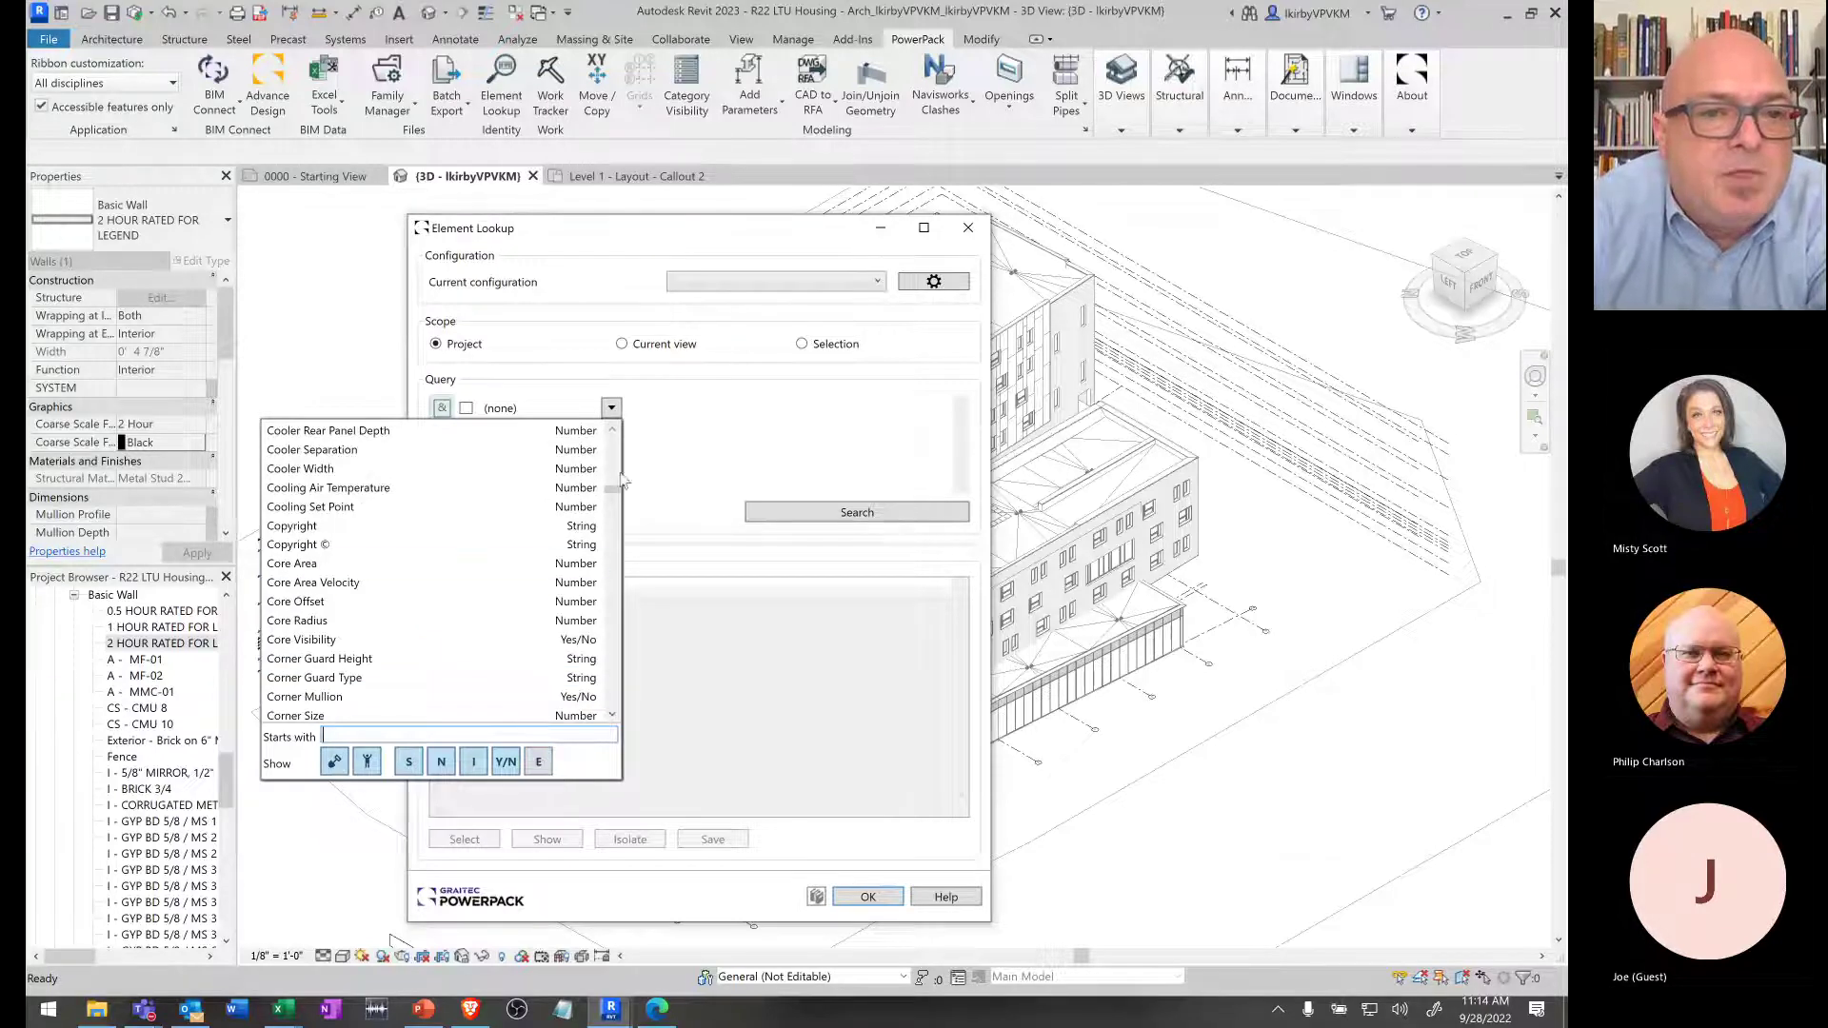
left_click_drag(613, 495, 615, 478)
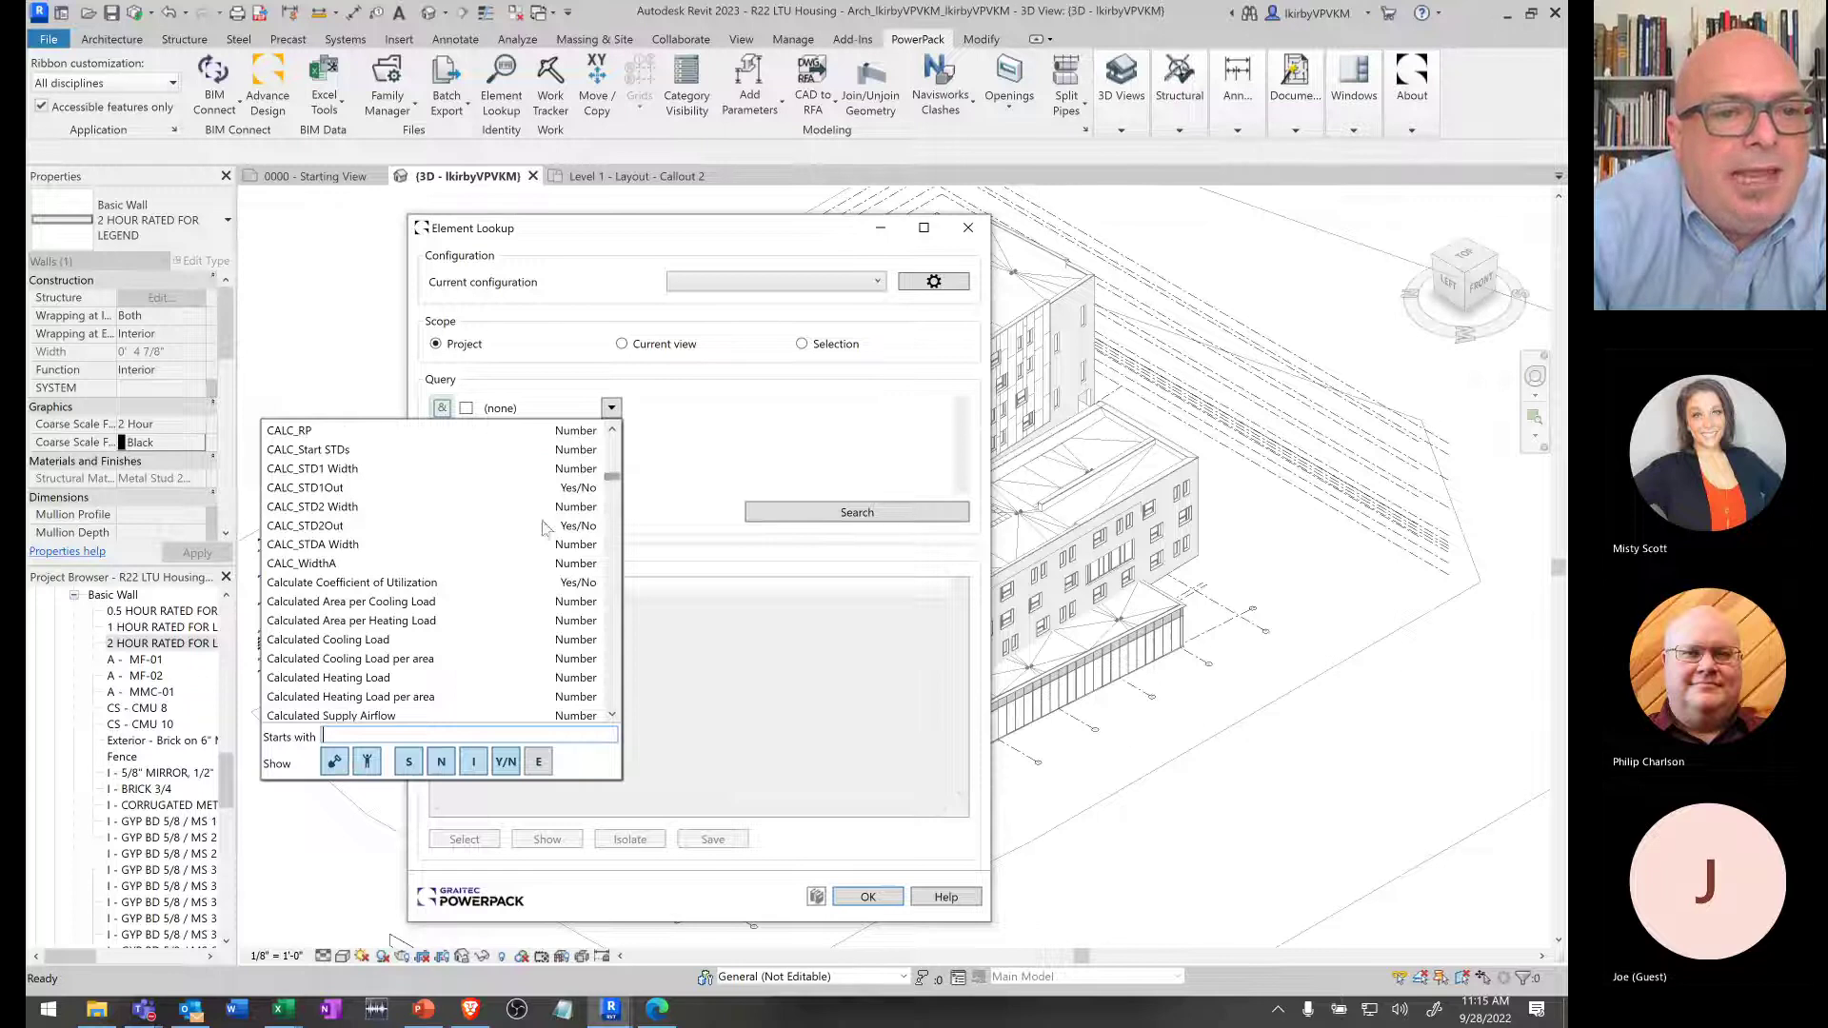
scroll(519, 524, "down", 5)
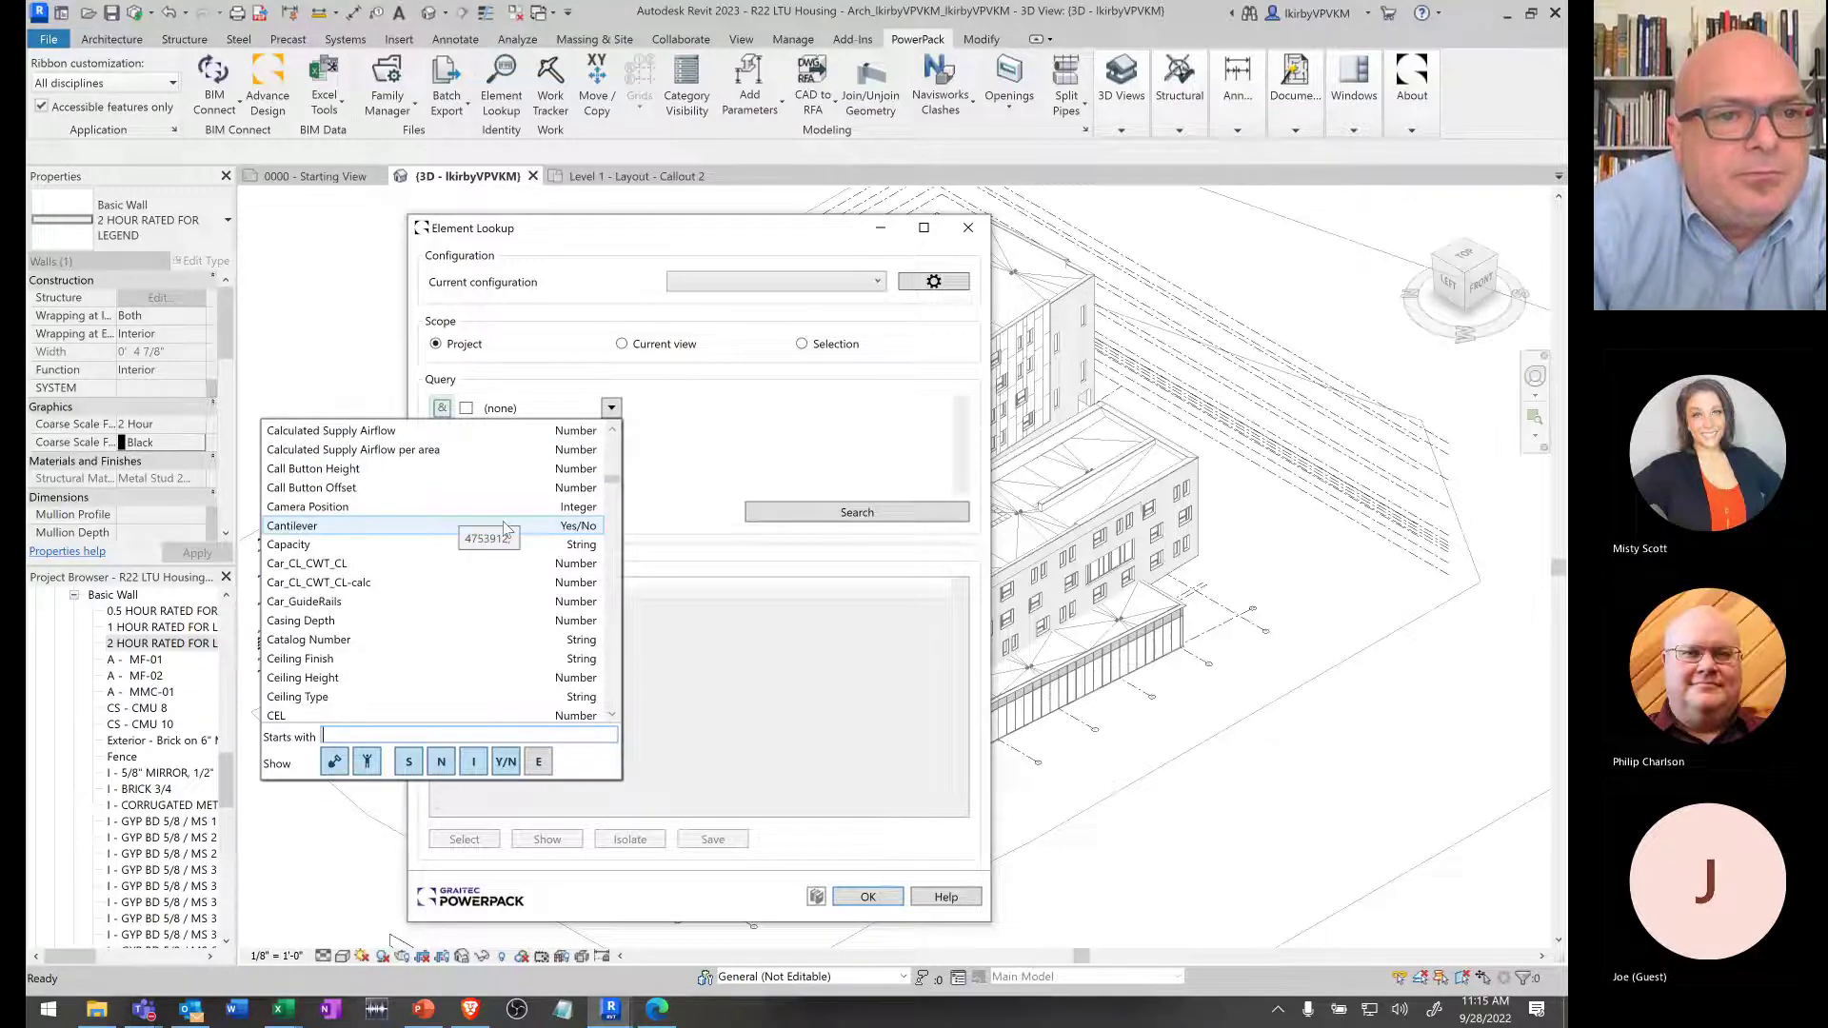
scroll(438, 543, "up", 7)
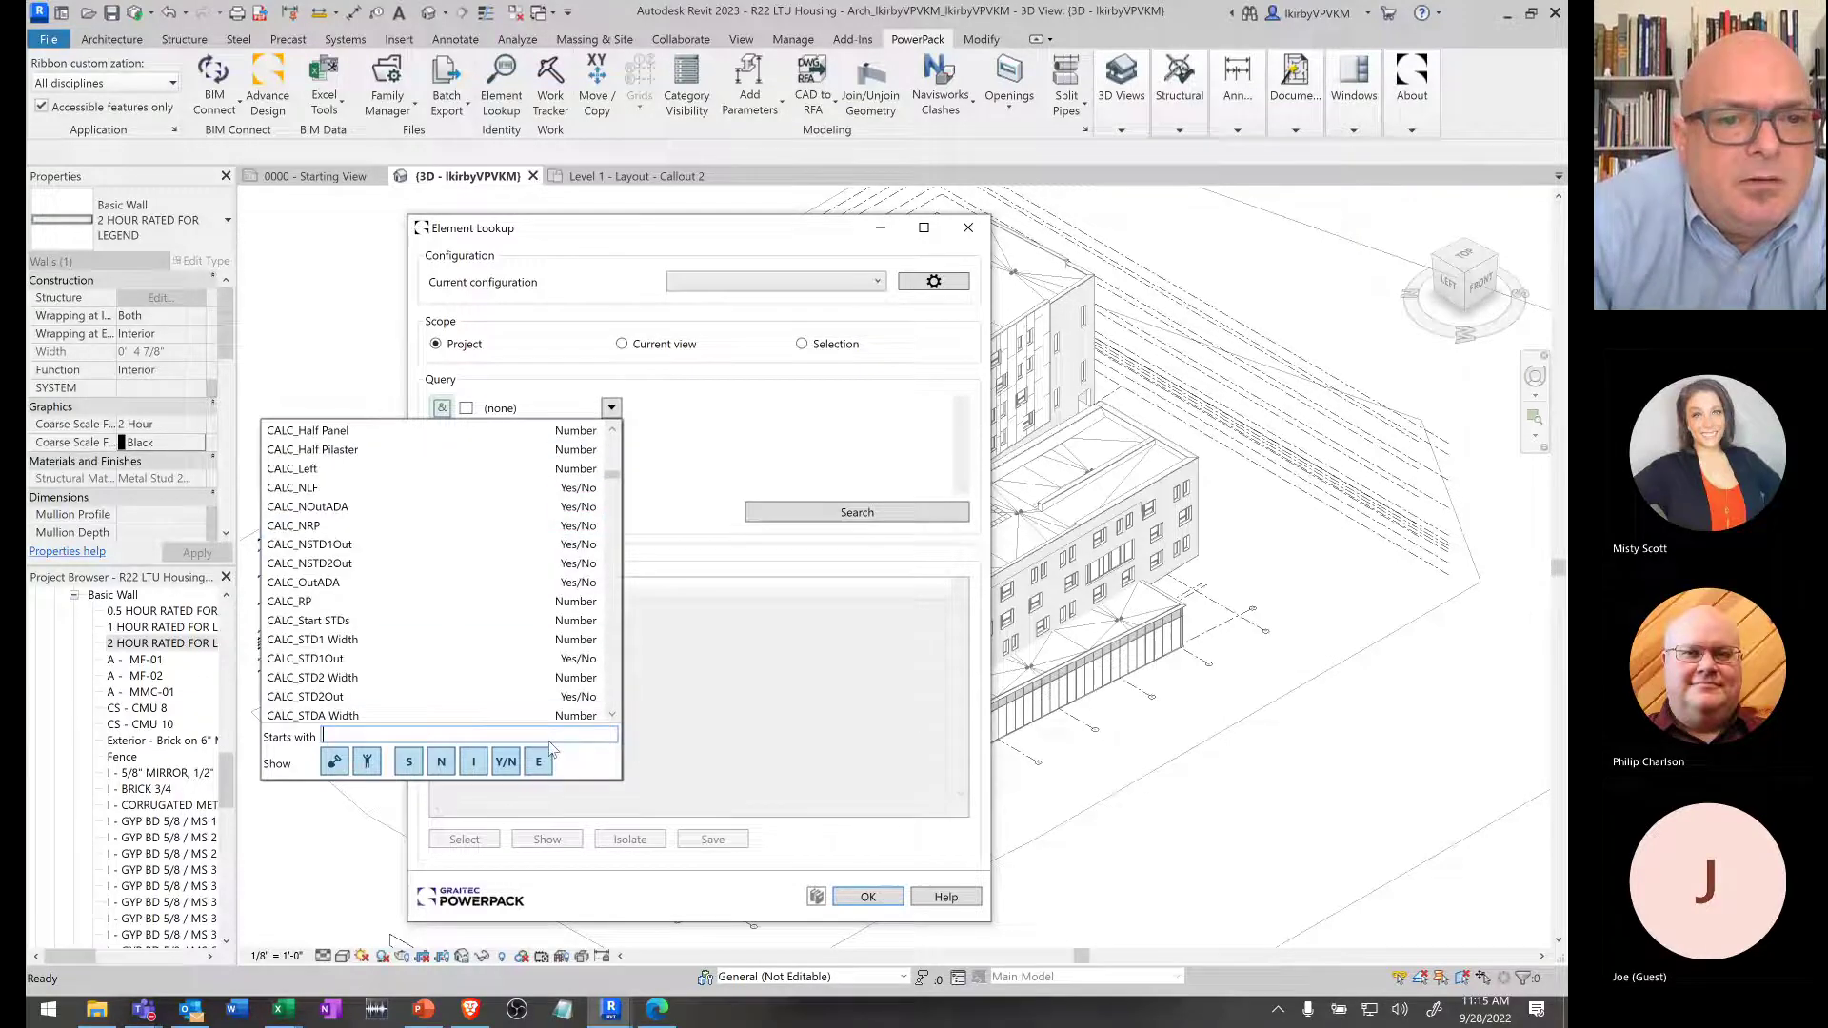
scroll(439, 540, "down", 3)
scroll(436, 545, "down", 3)
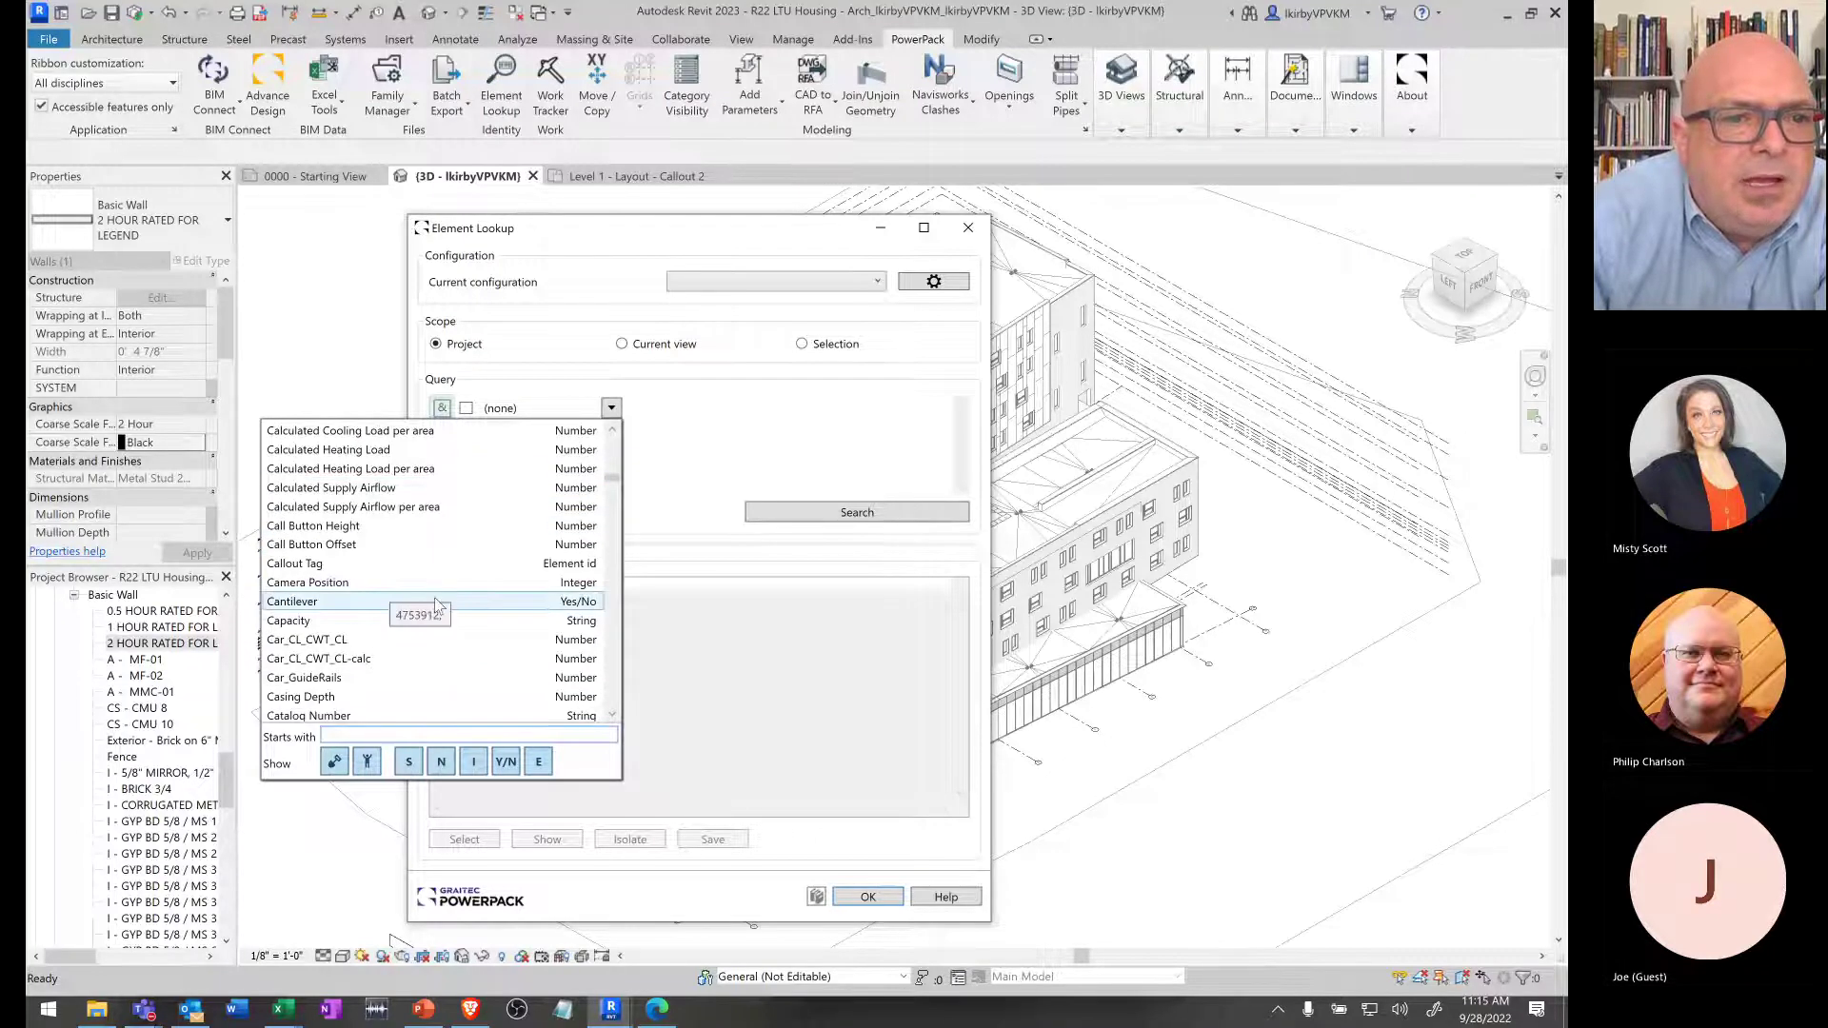
scroll(434, 597, "down", 1)
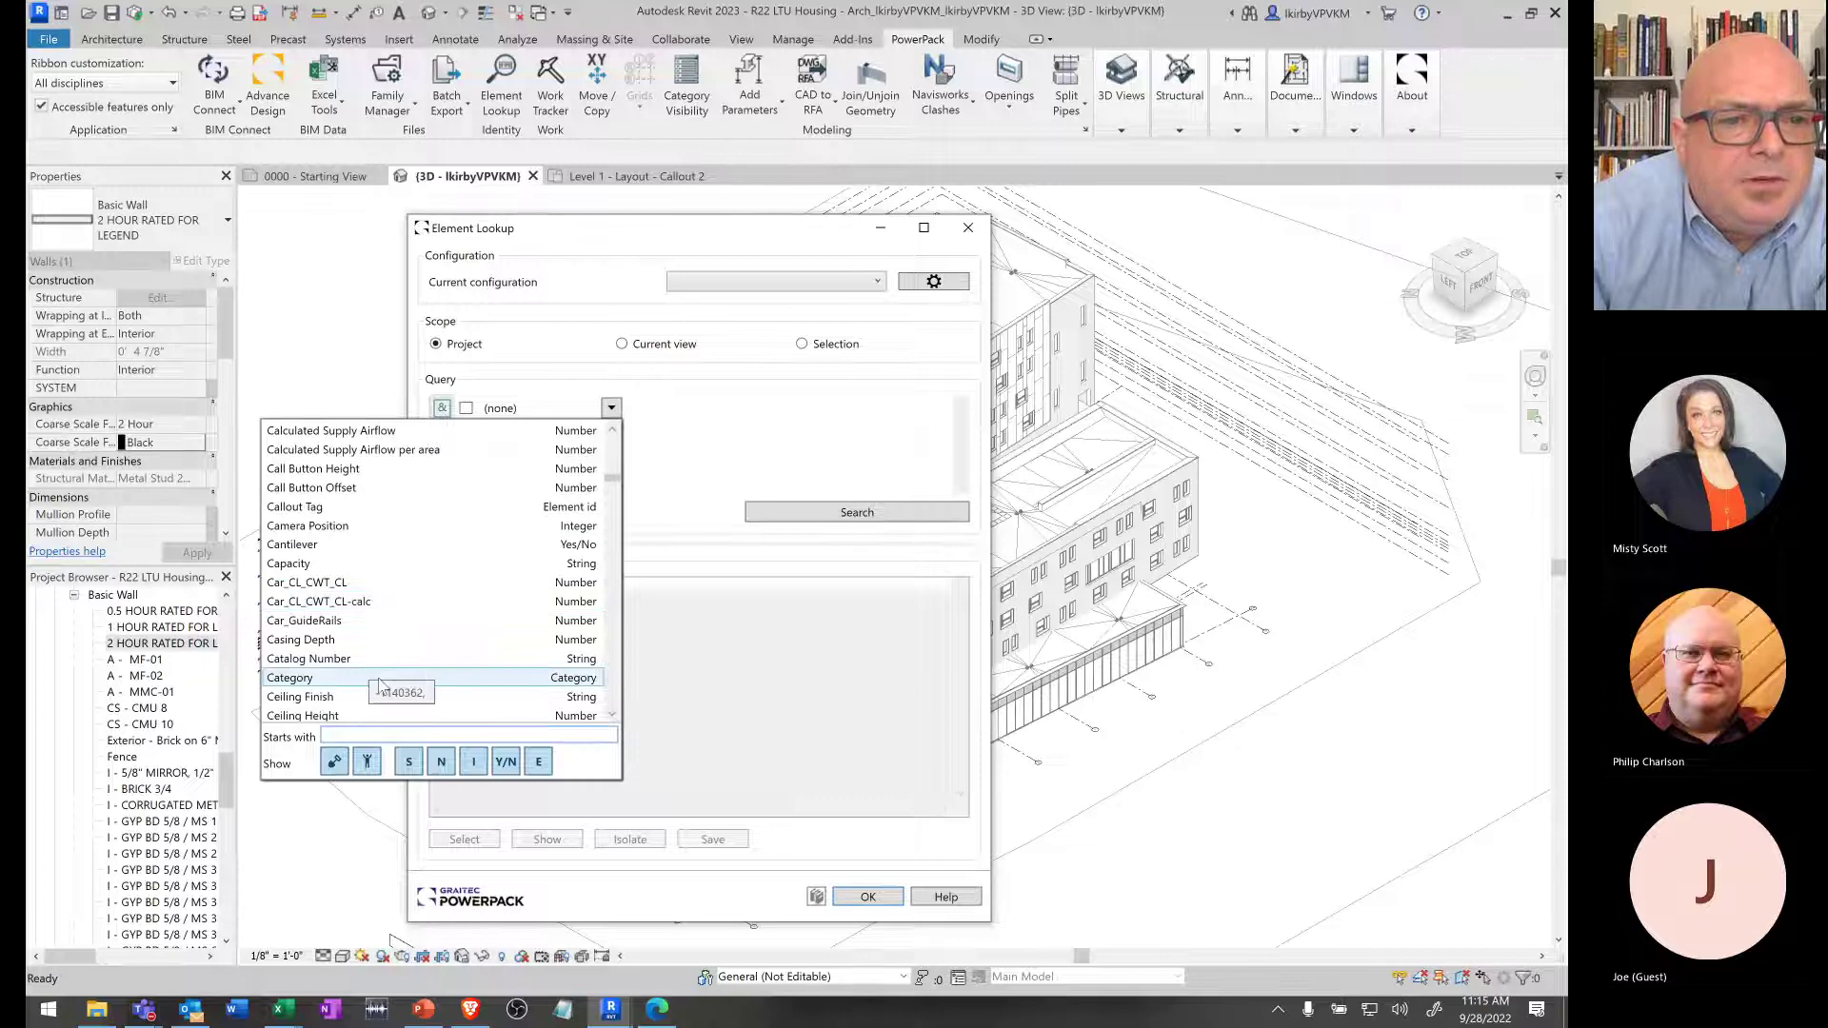
left_click(511, 677)
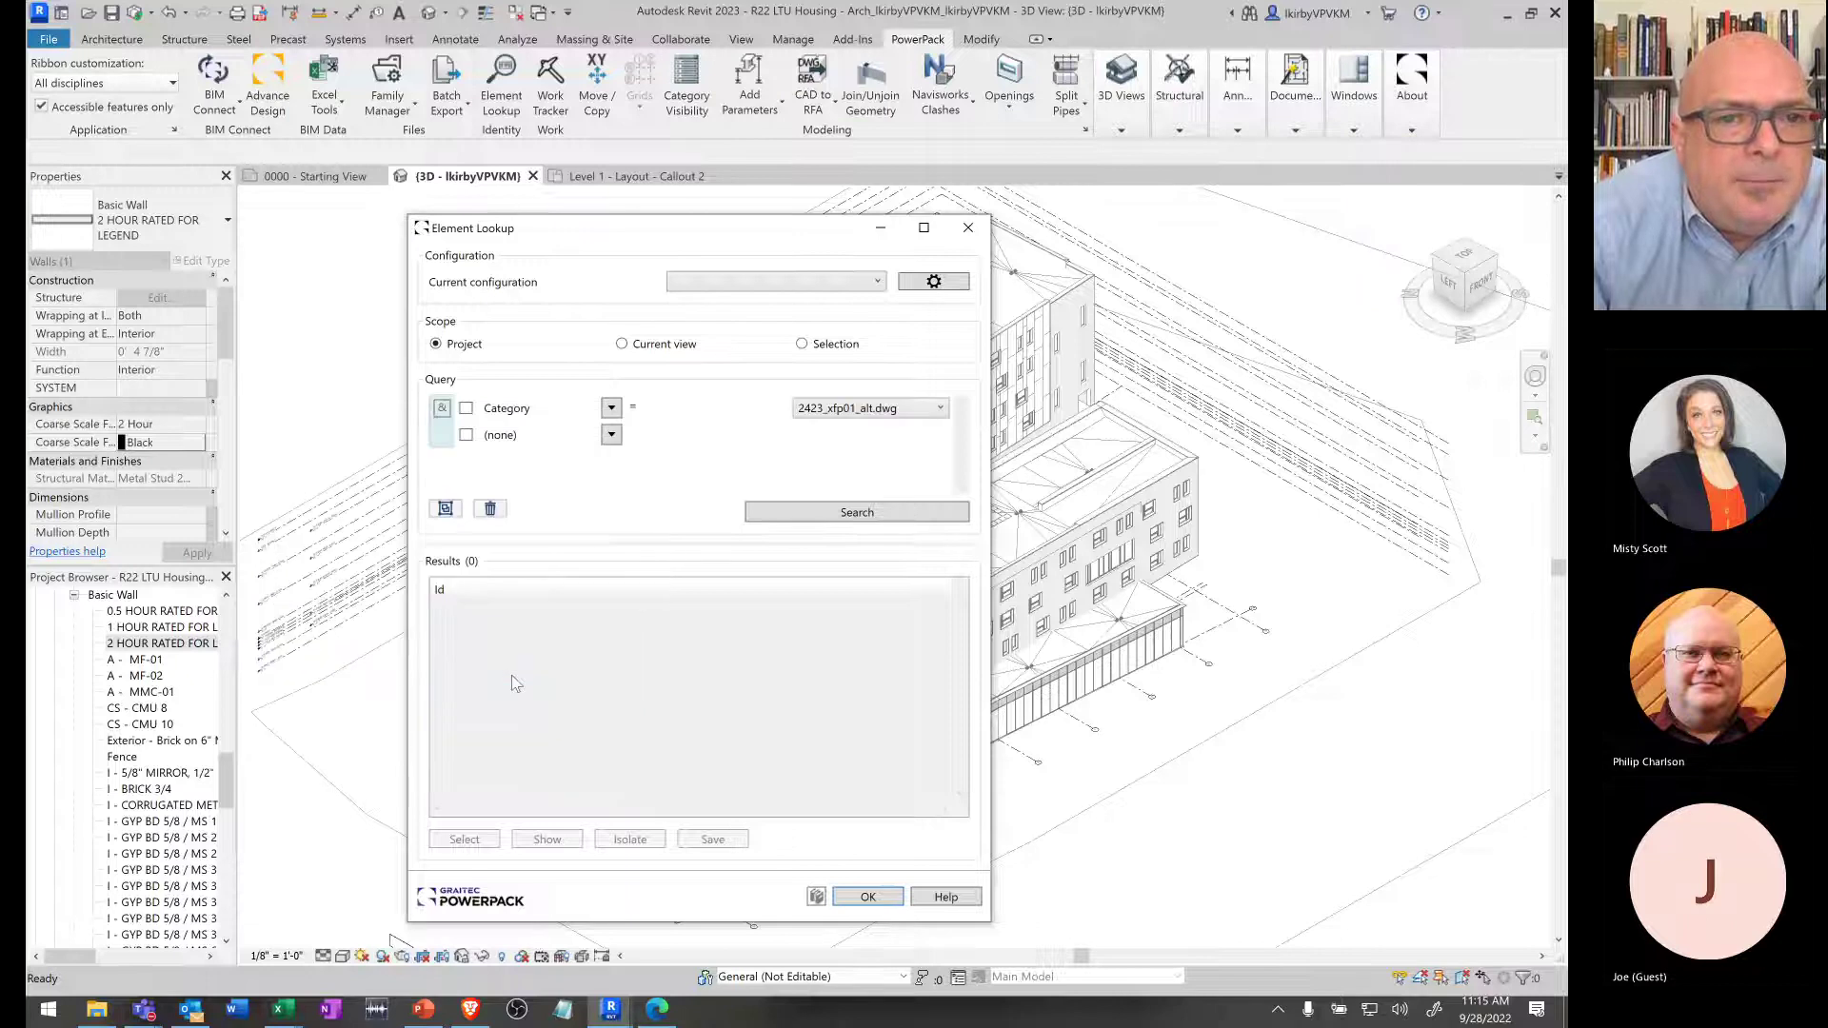
left_click(466, 409)
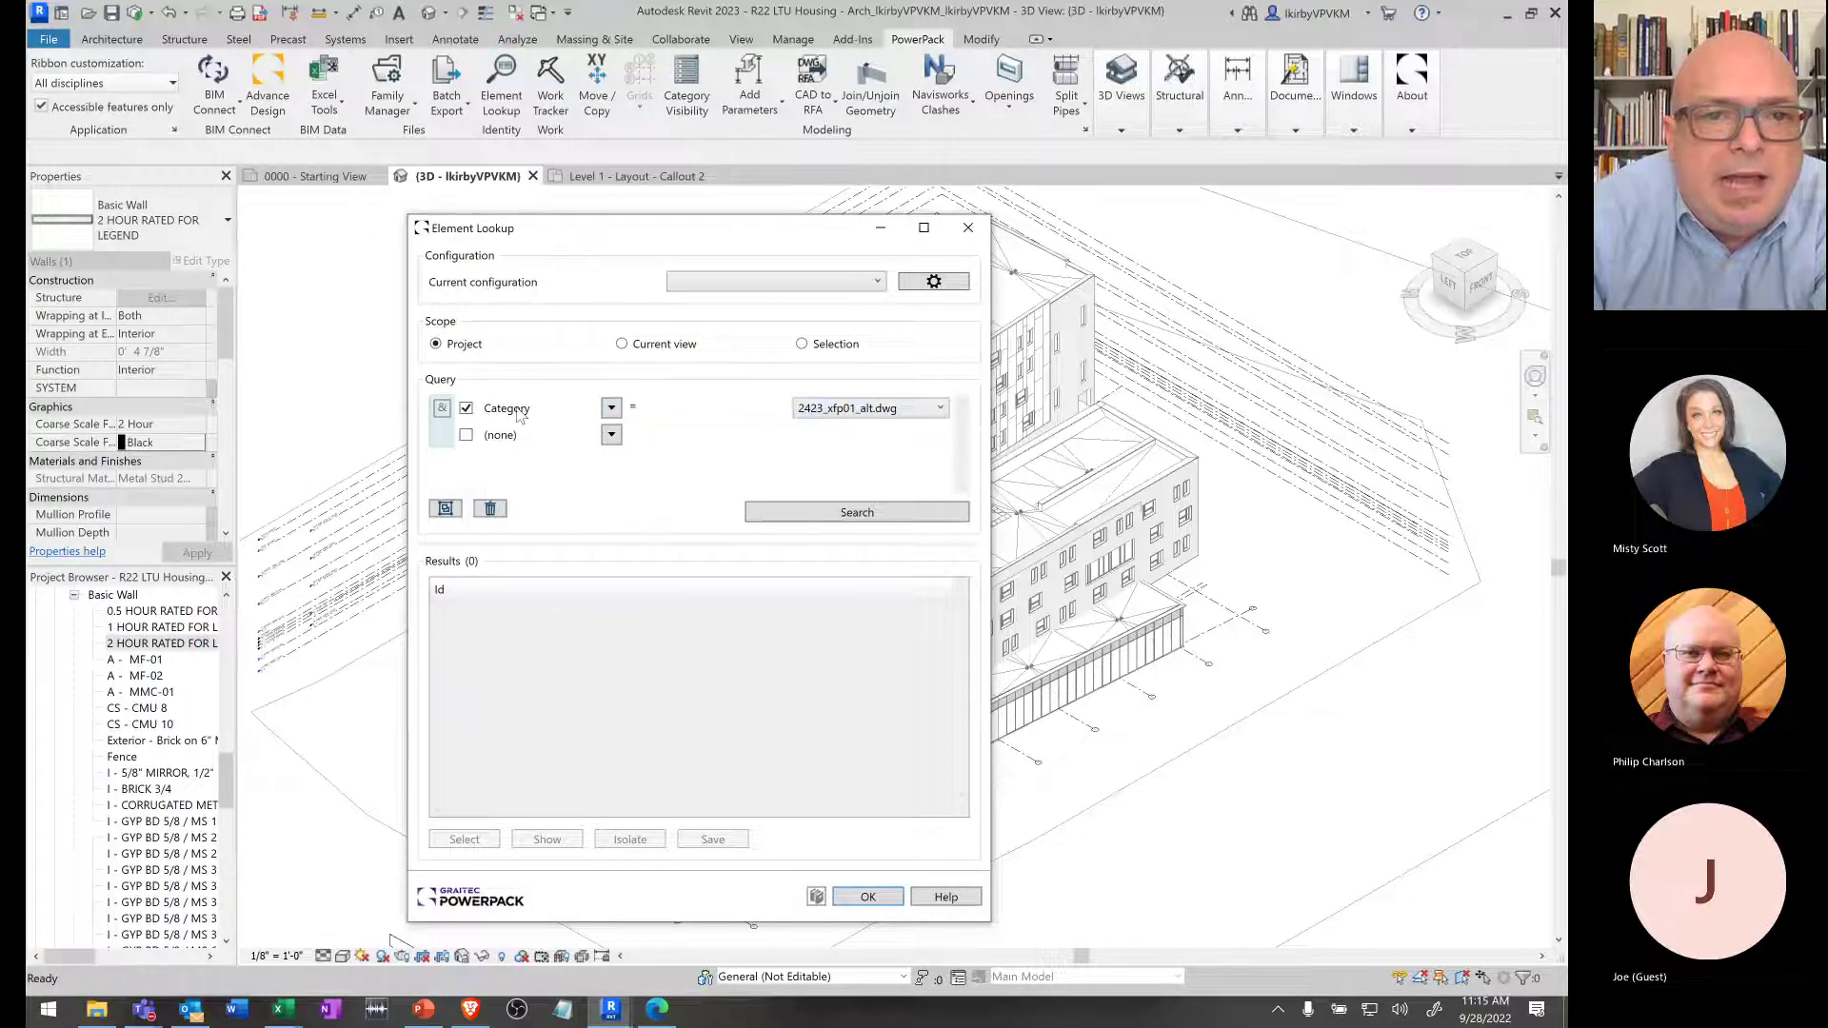
- Set the Category criterion's value to Doors
left_click(940, 412)
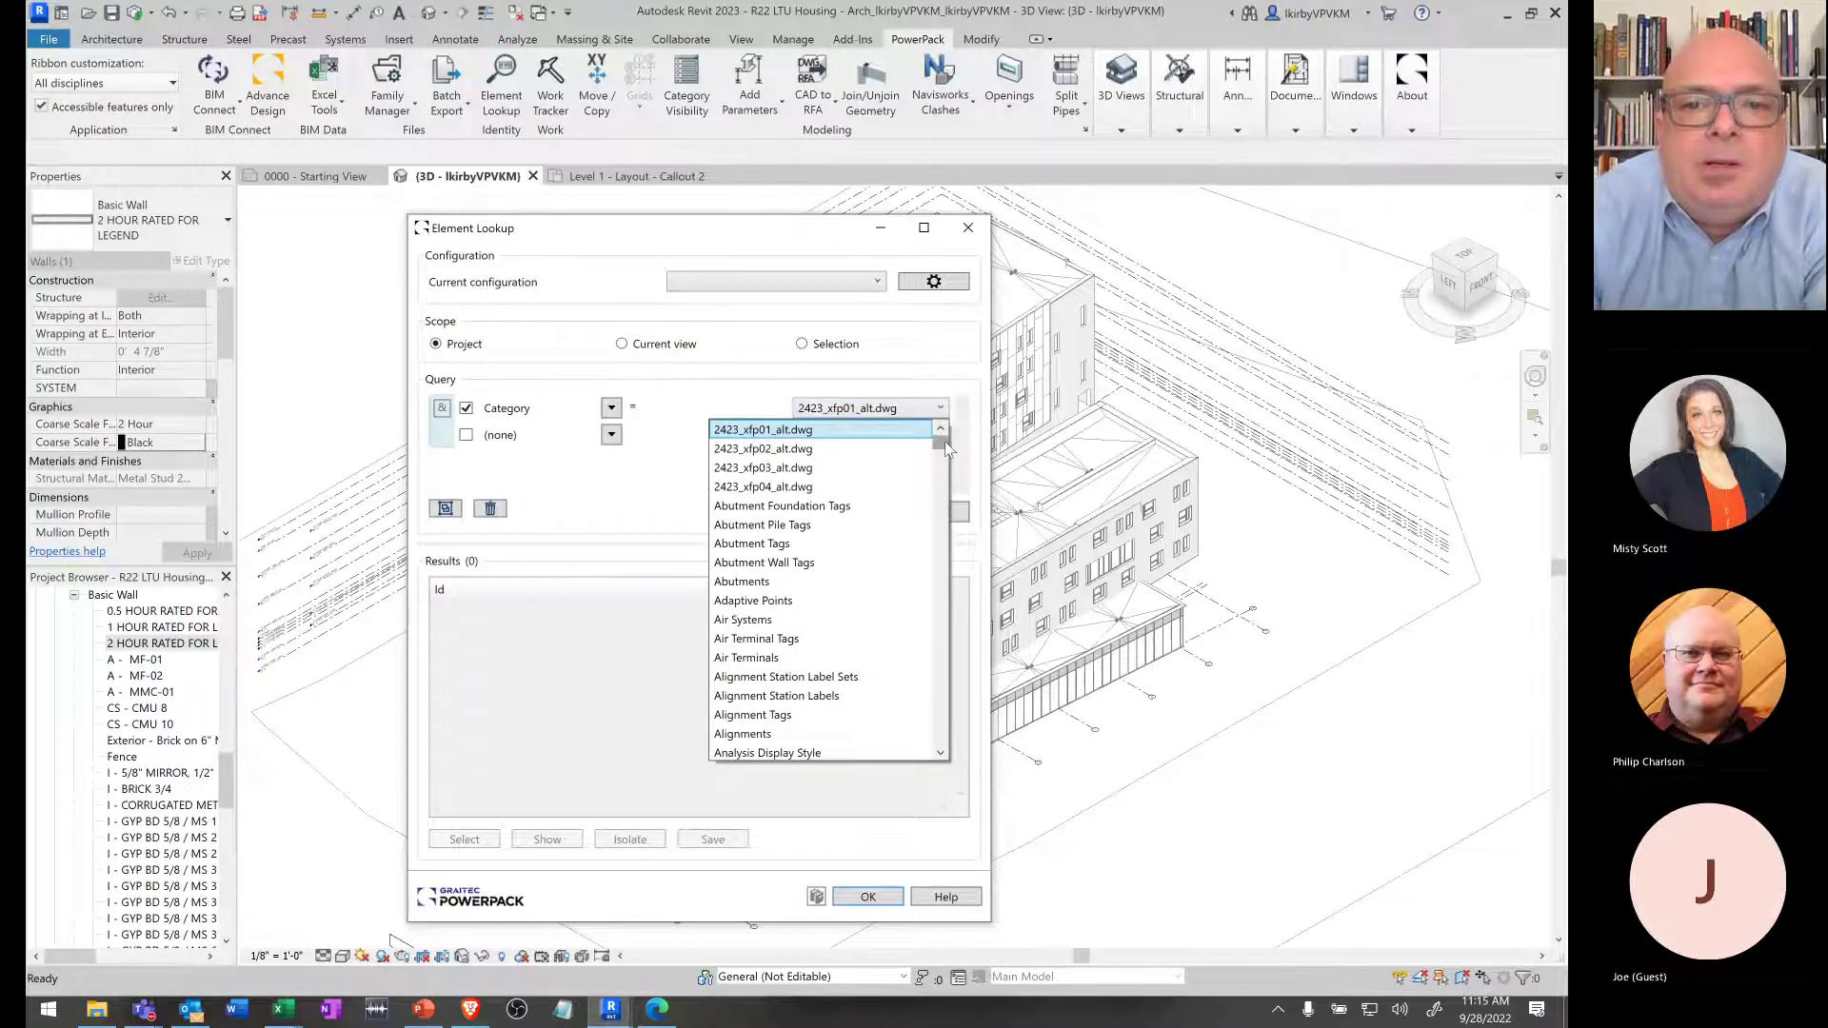
mouse_move(944, 442)
left_mouse_down()
mouse_move(940, 638)
mouse_move(941, 568)
left_mouse_up()
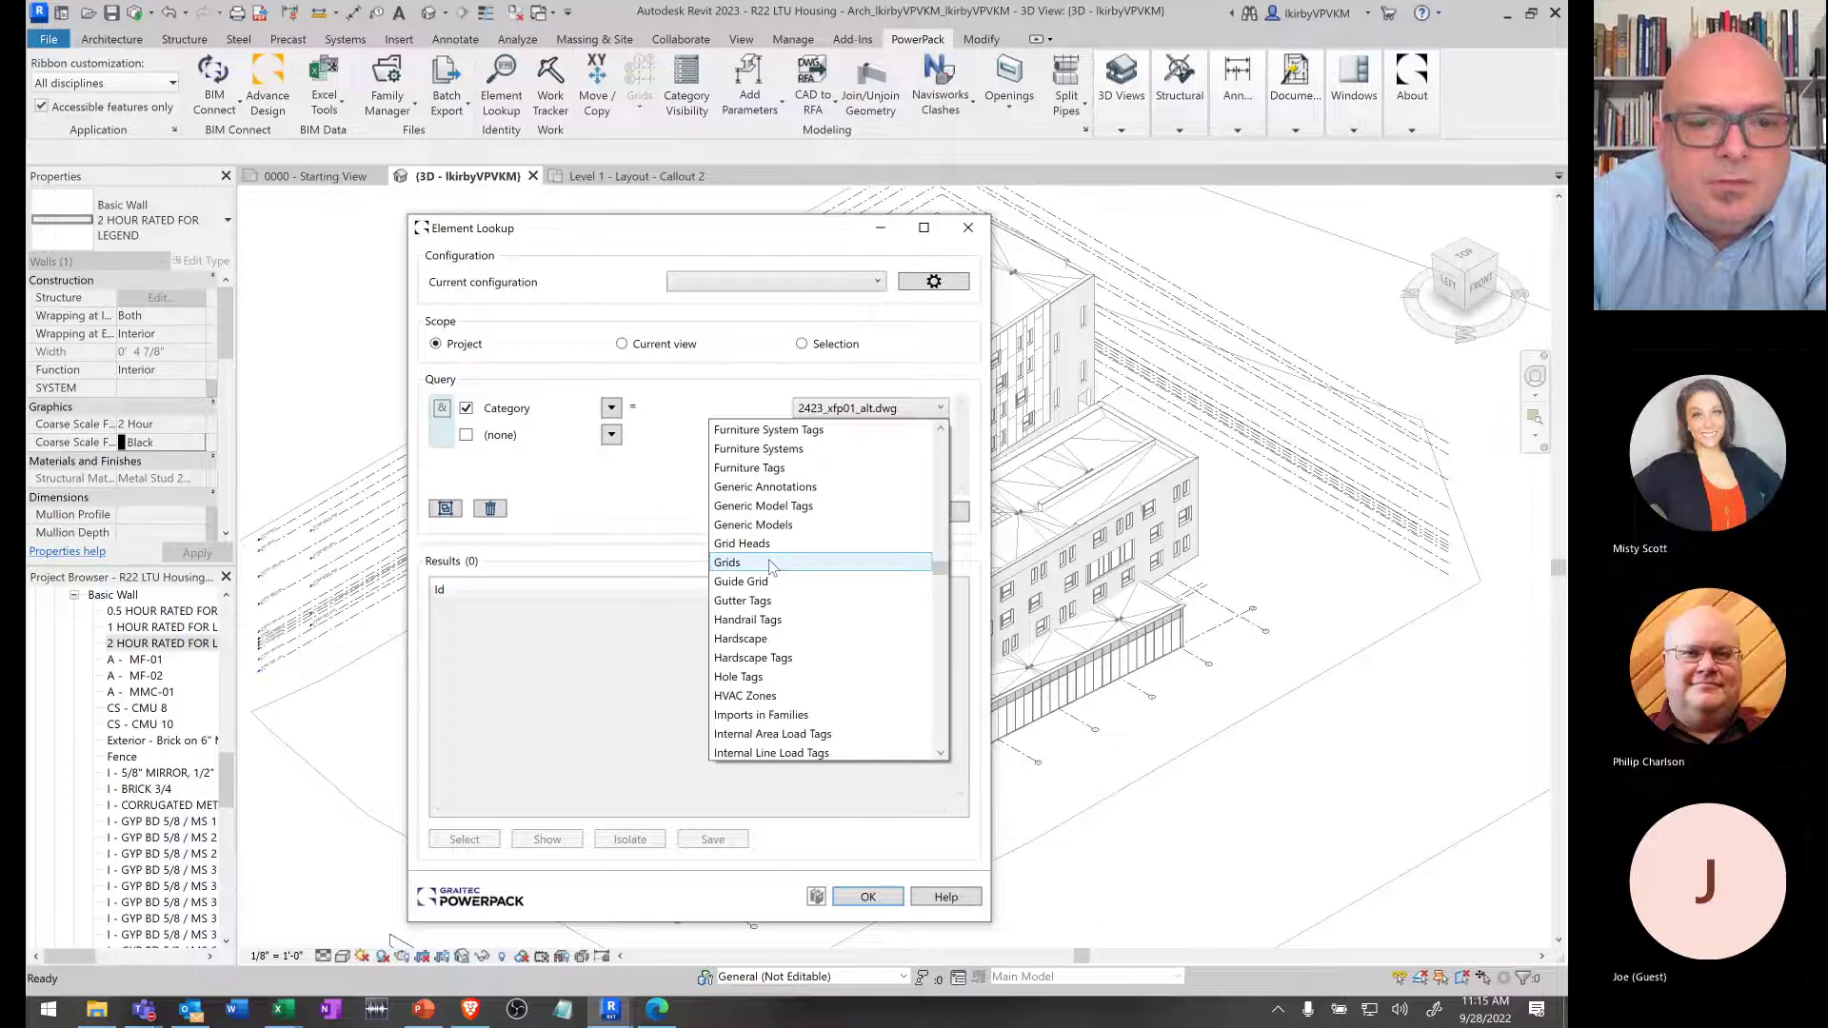
key("d")
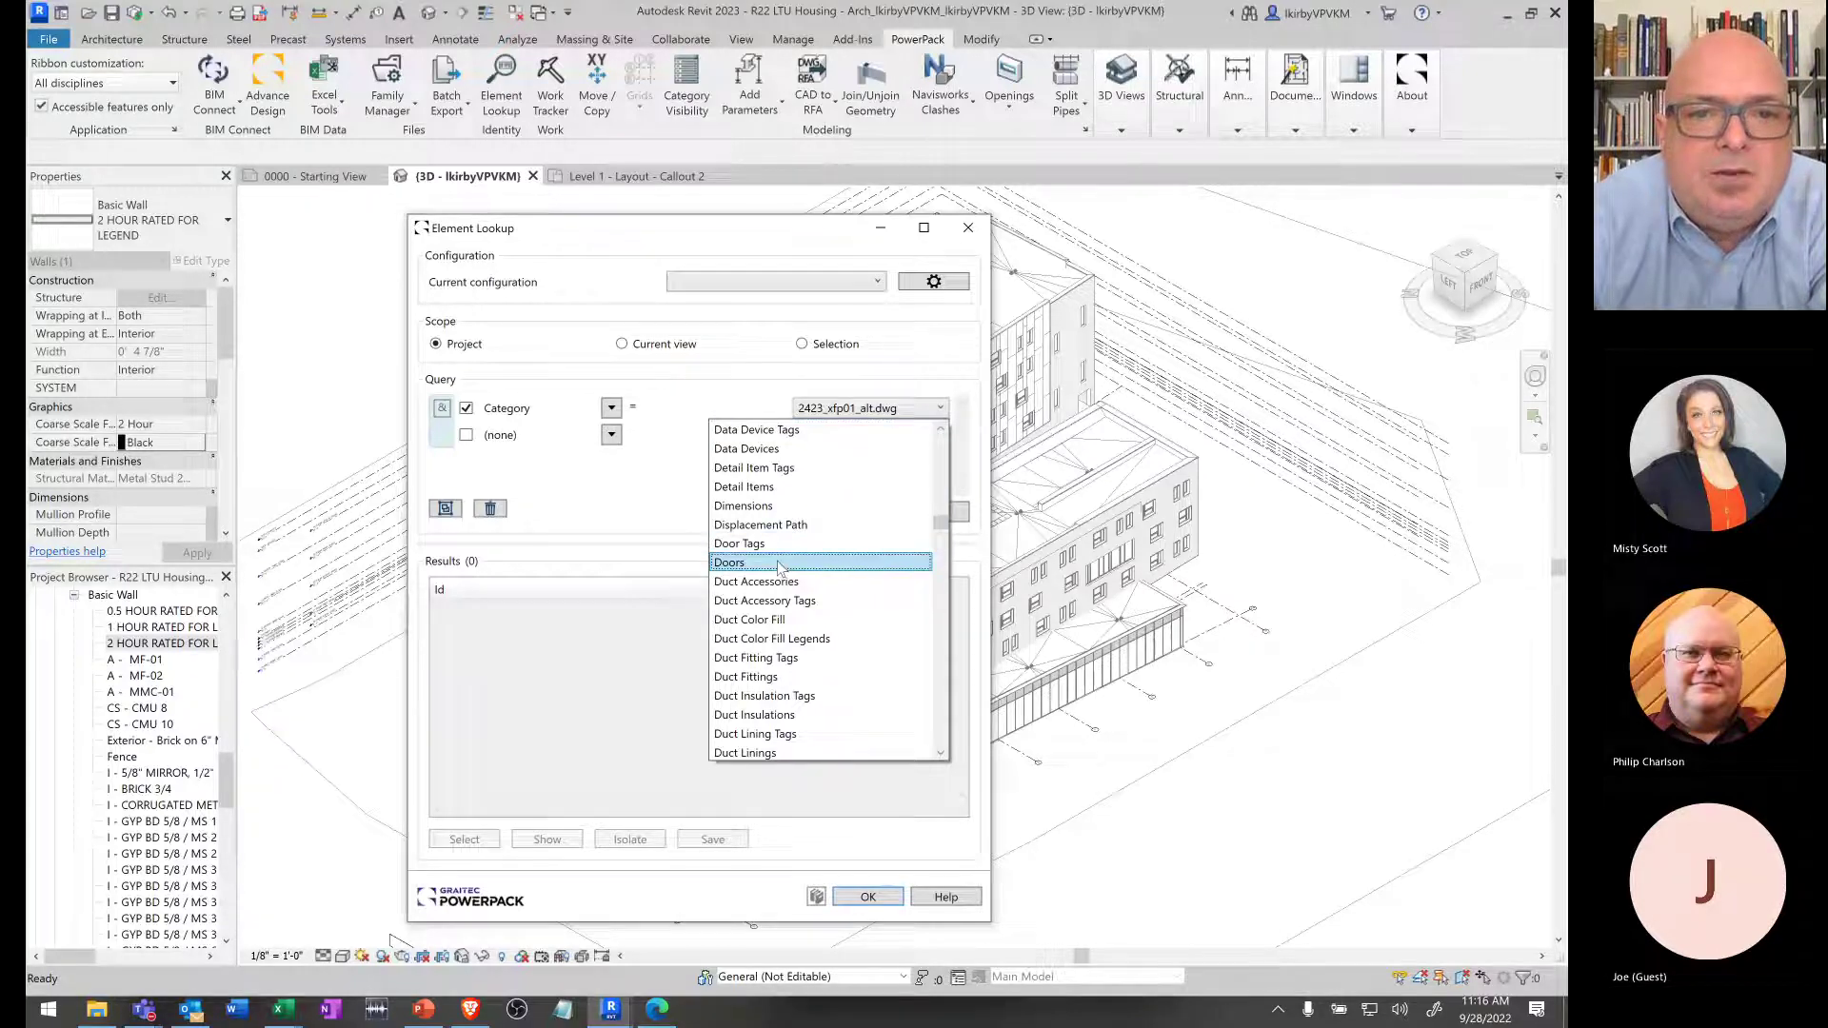
left_click(780, 563)
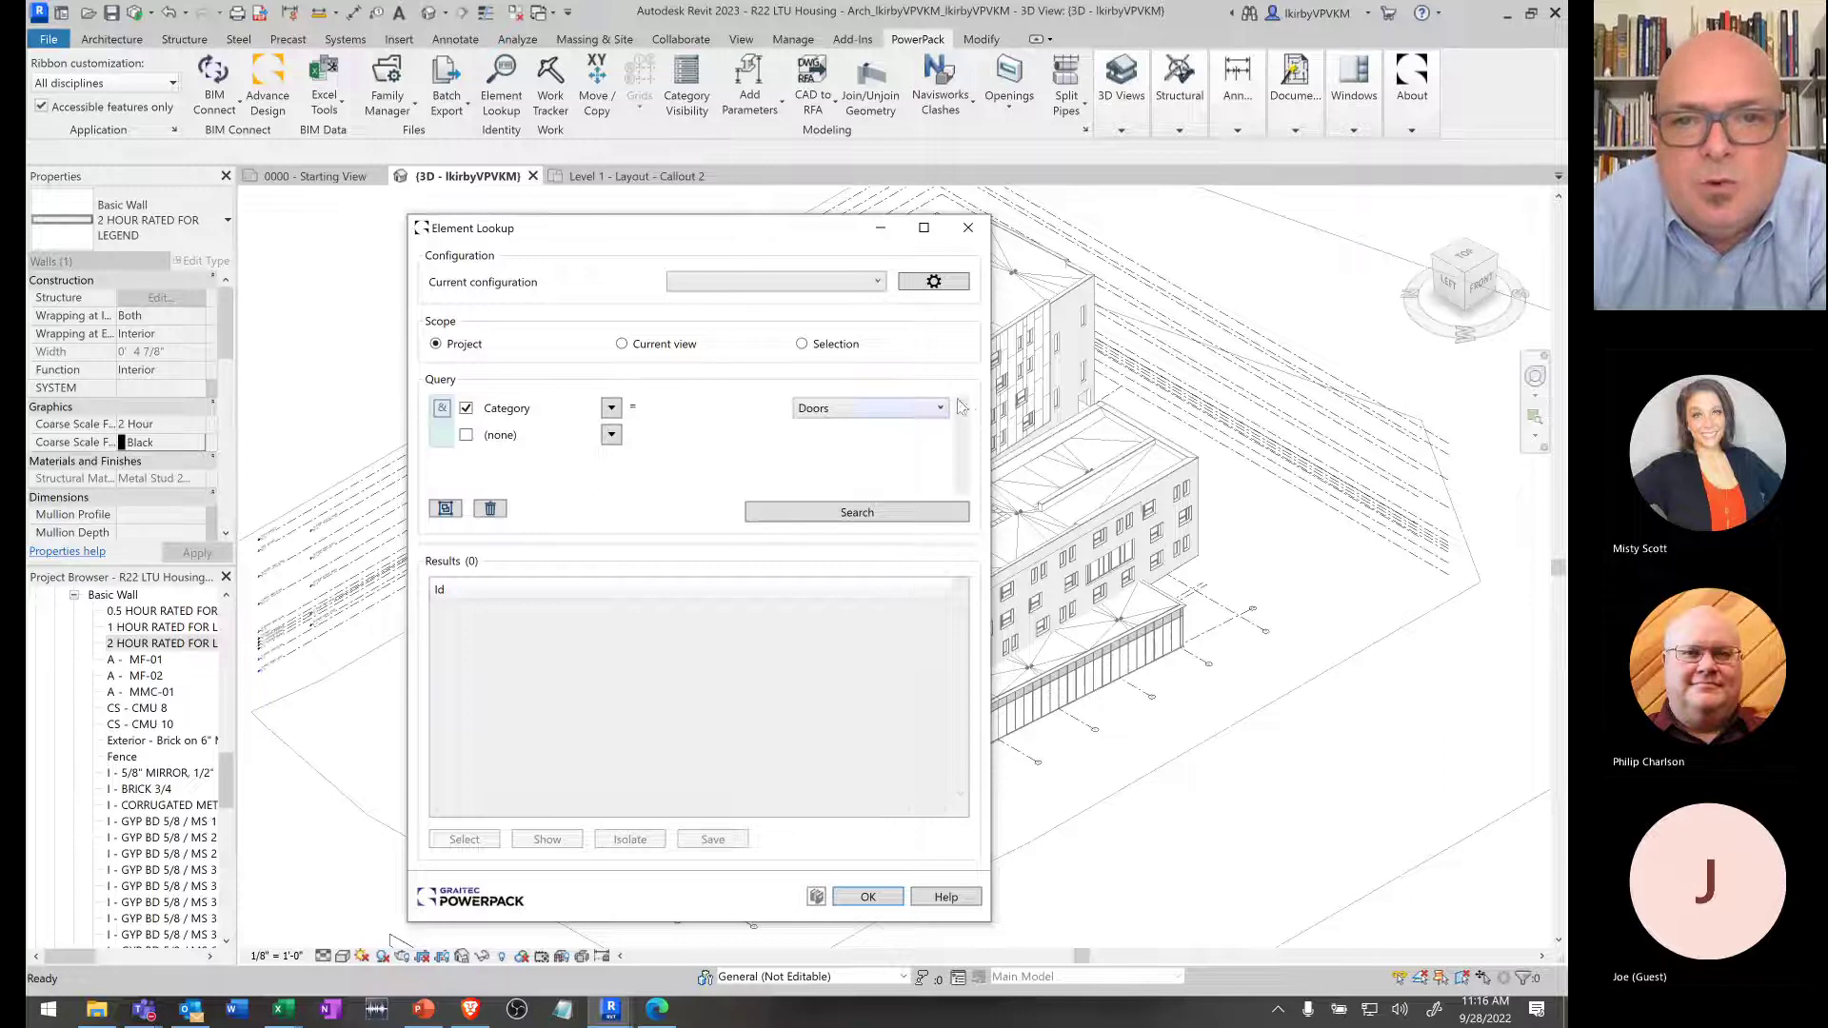
left_click(869, 515)
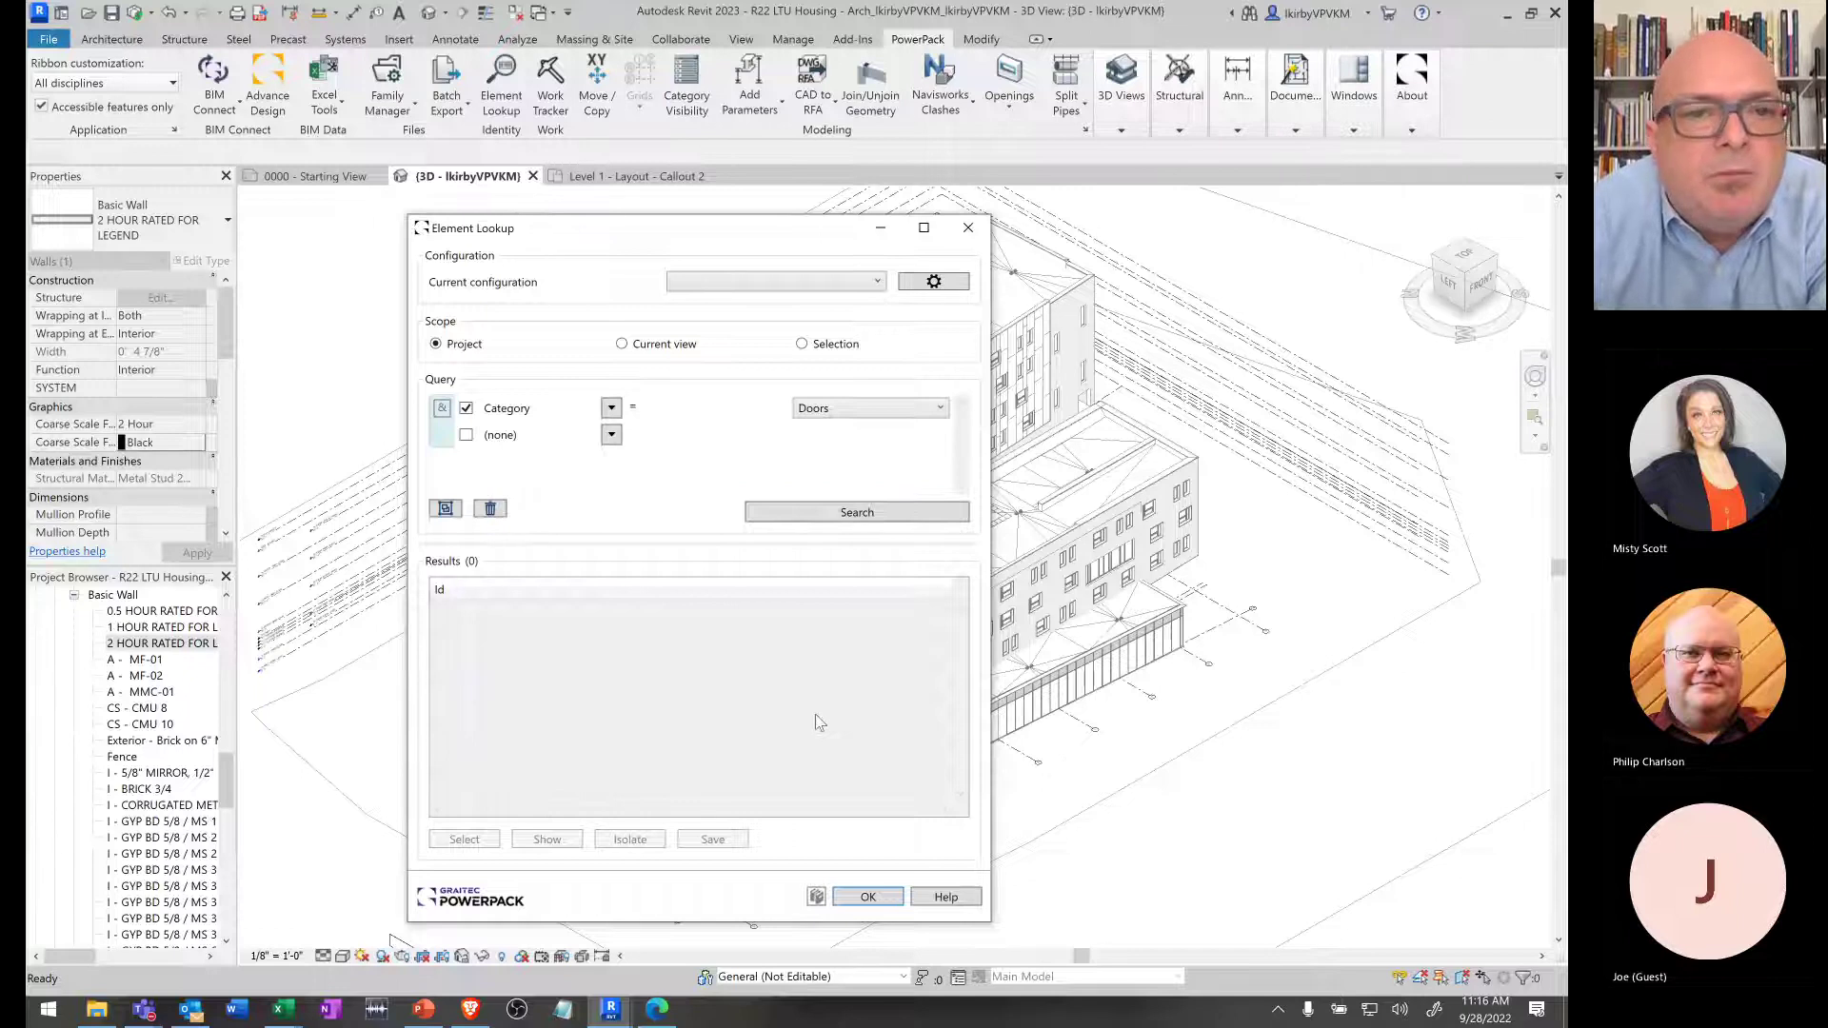
- Enable a second query criterion and choose Level as its parameter
left_click(467, 438)
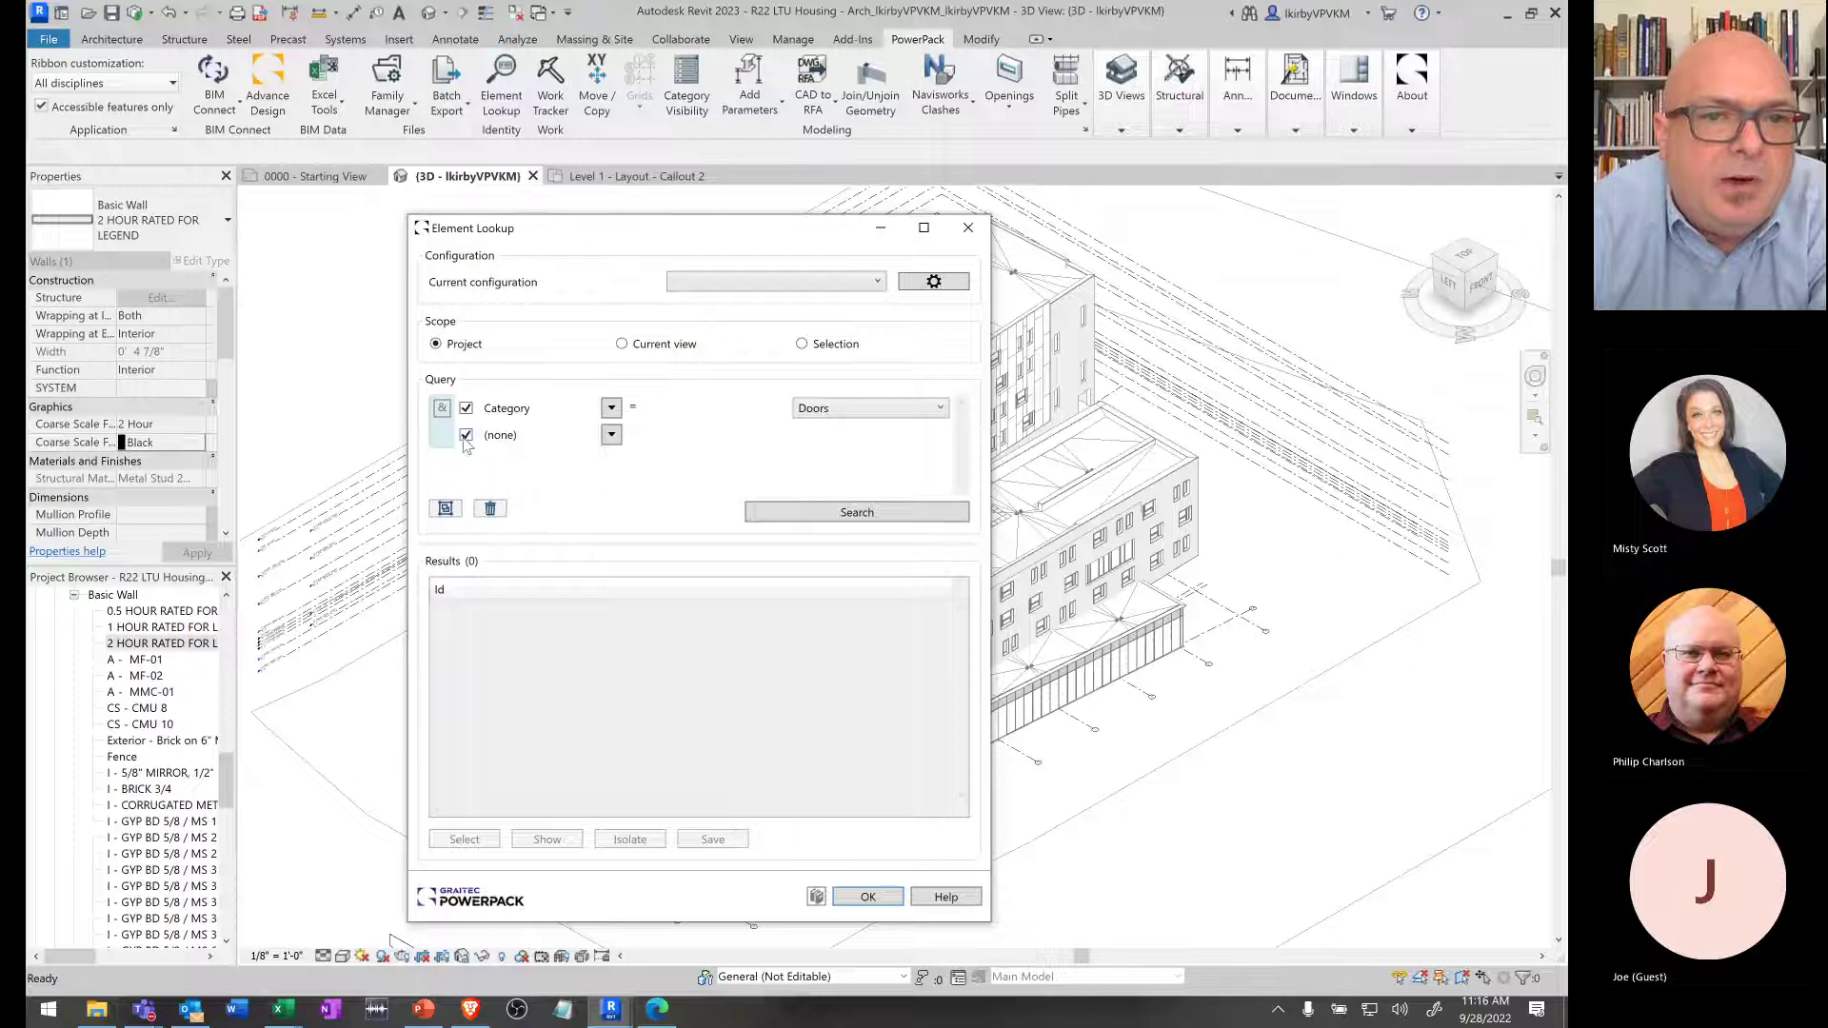
left_click(611, 435)
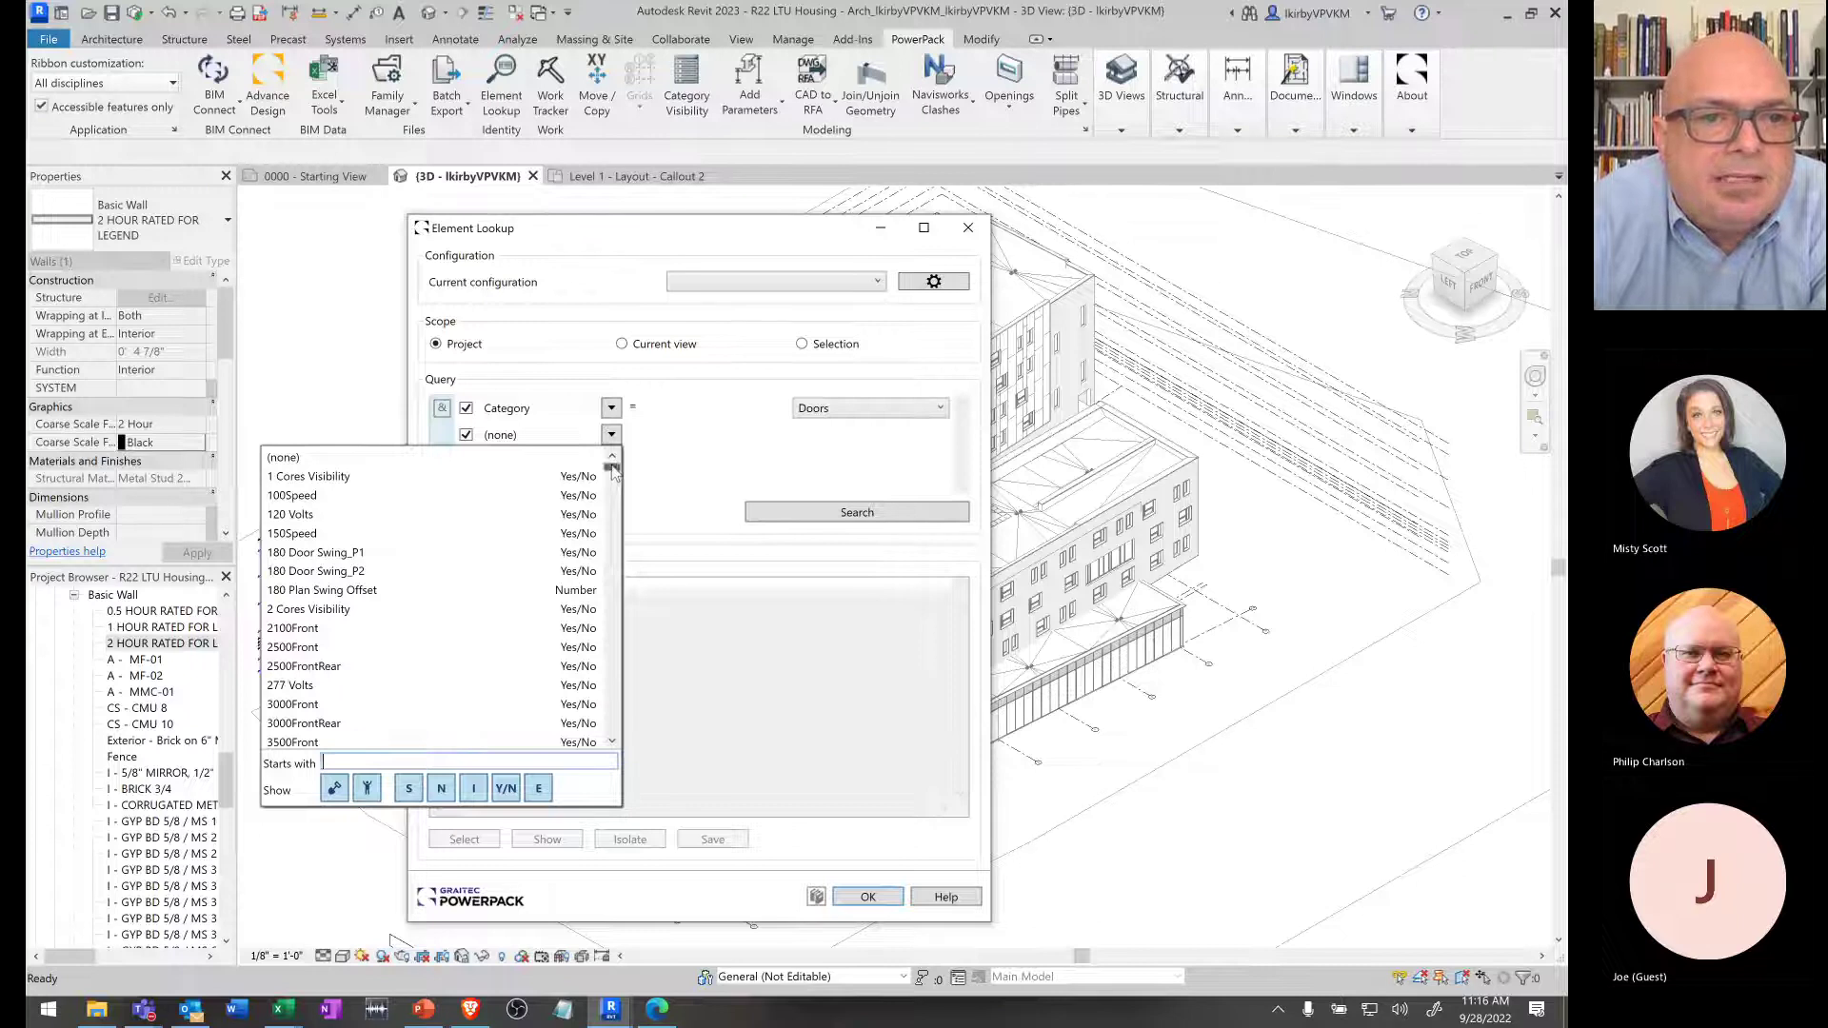
left_click_drag(615, 478, 615, 482)
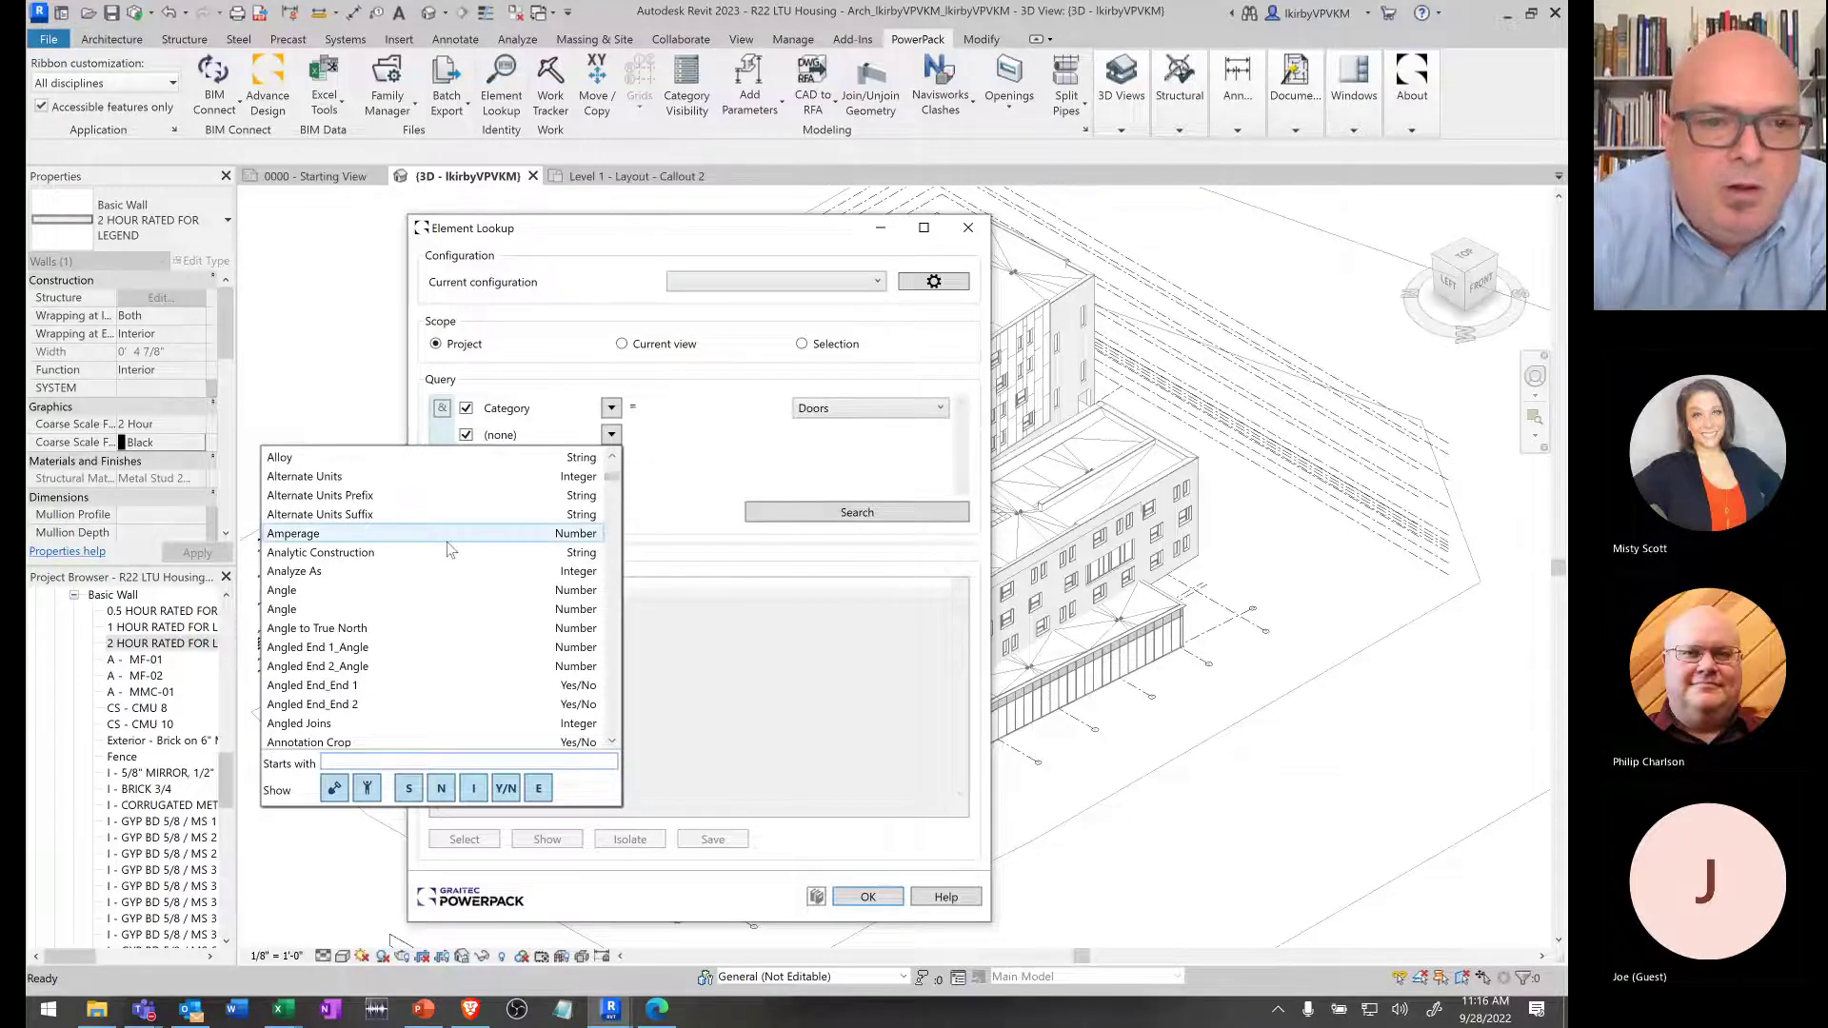
scroll(449, 550, "down", 15)
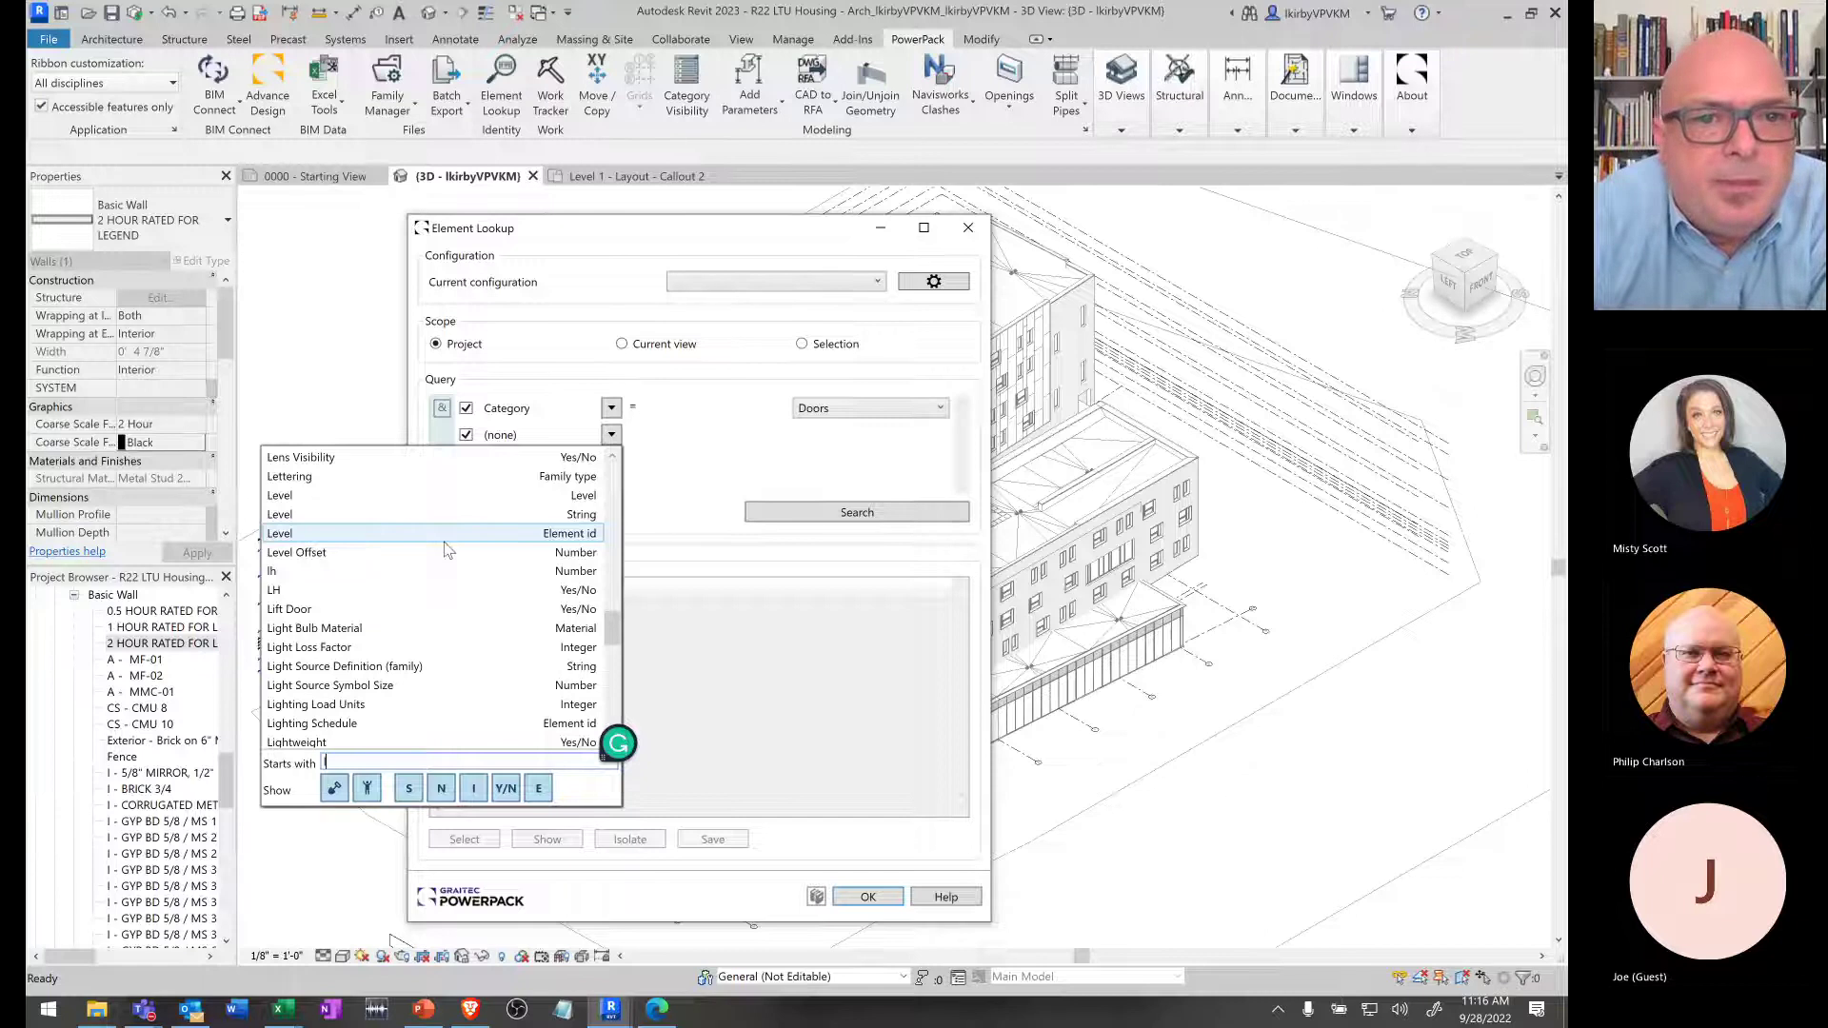
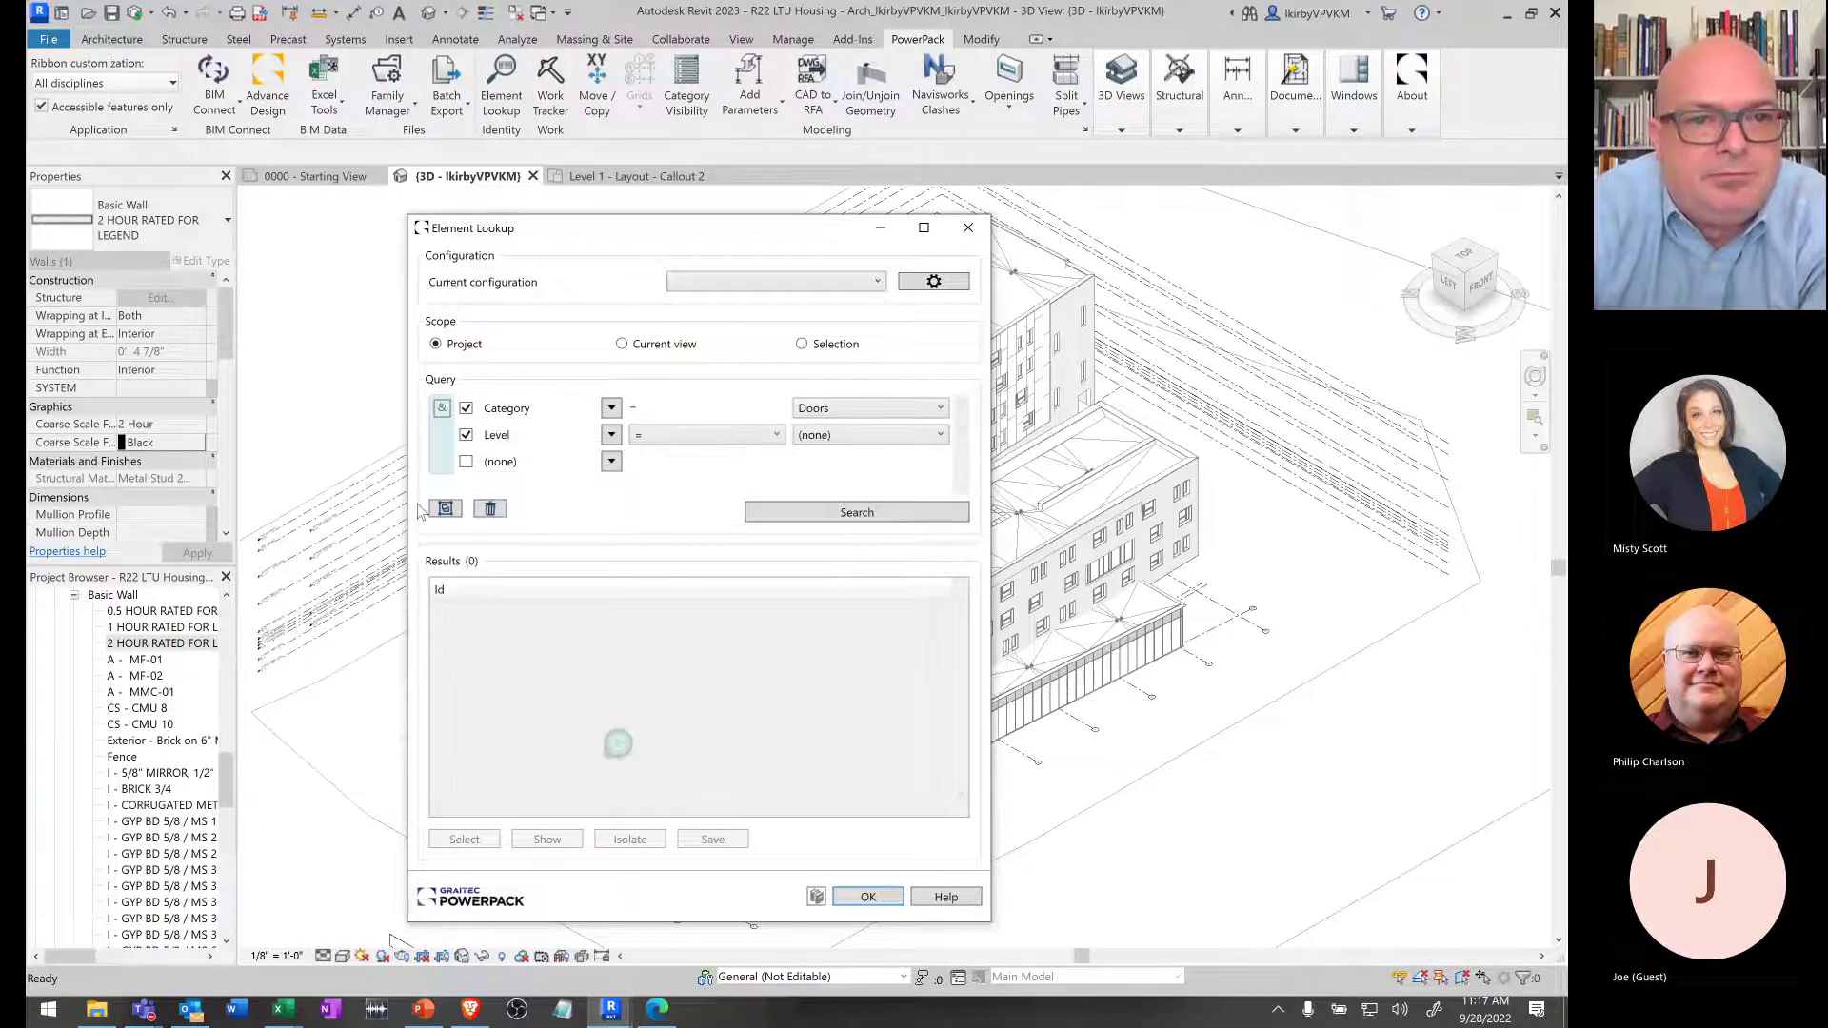
left_click(412, 500)
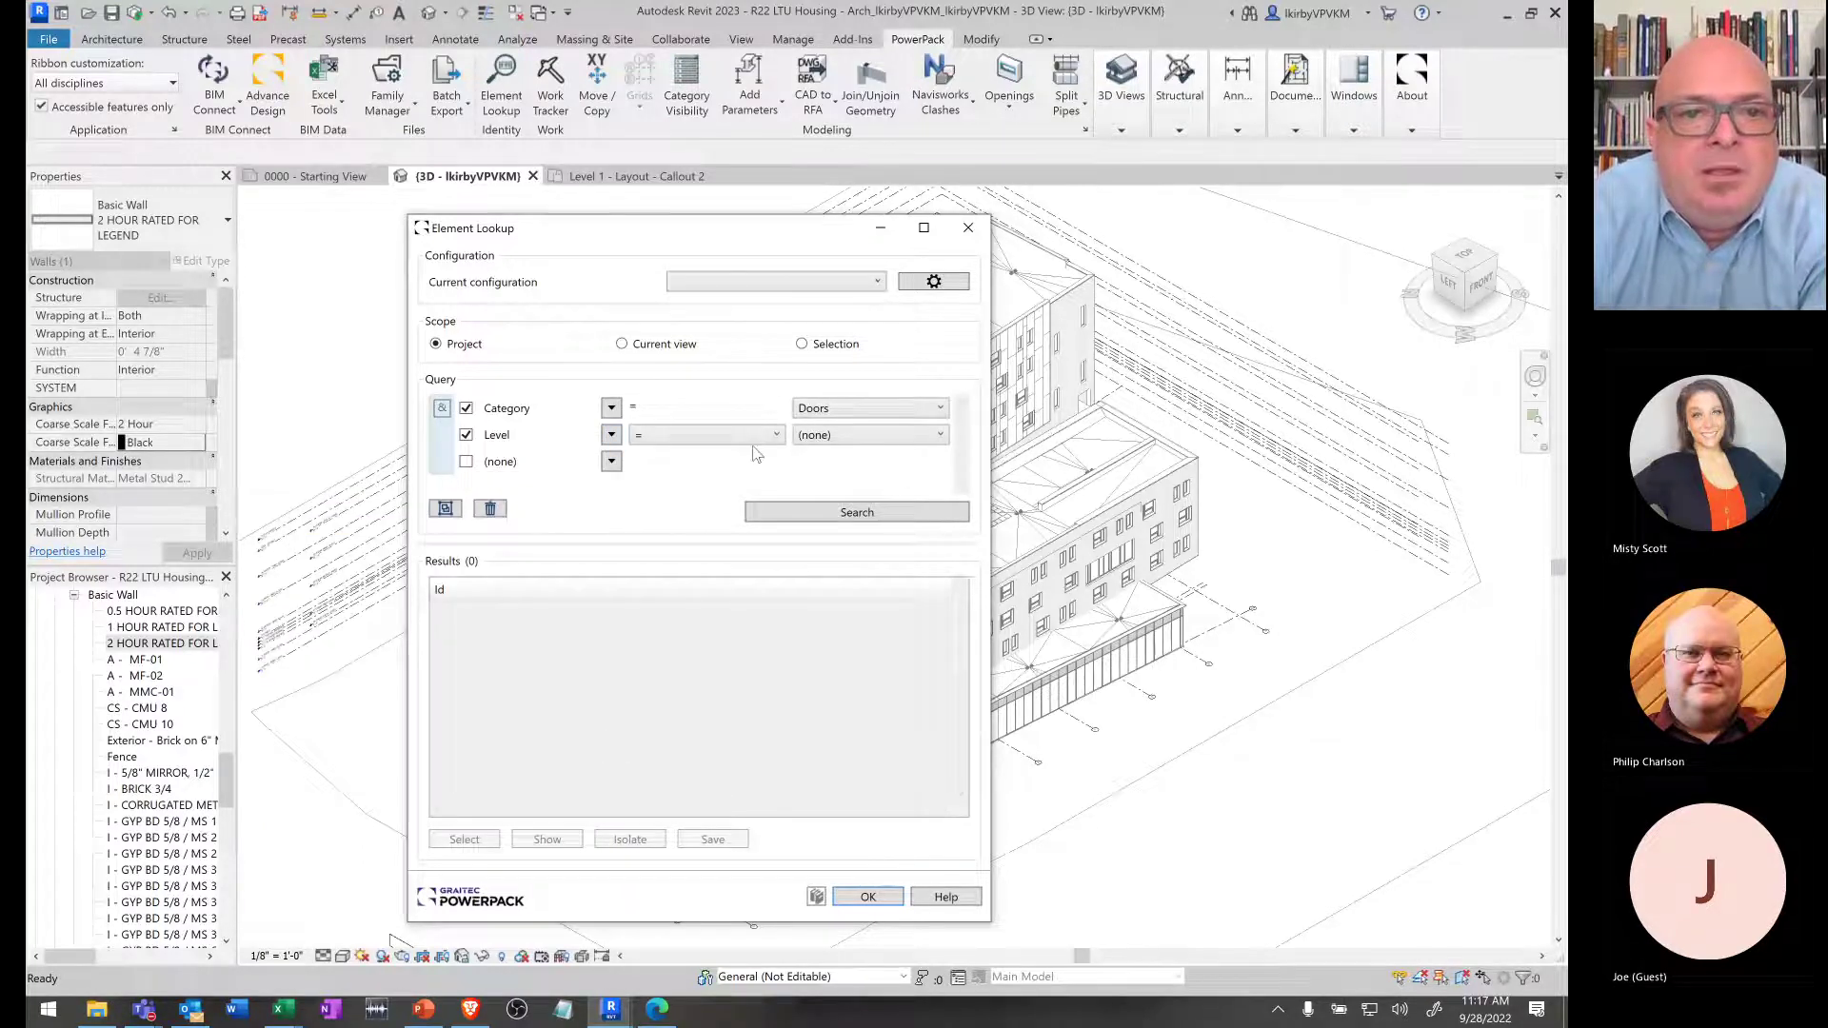
- Try the String and Element id versions of the Level parameter in the second criterion and check their value fields
left_click(940, 435)
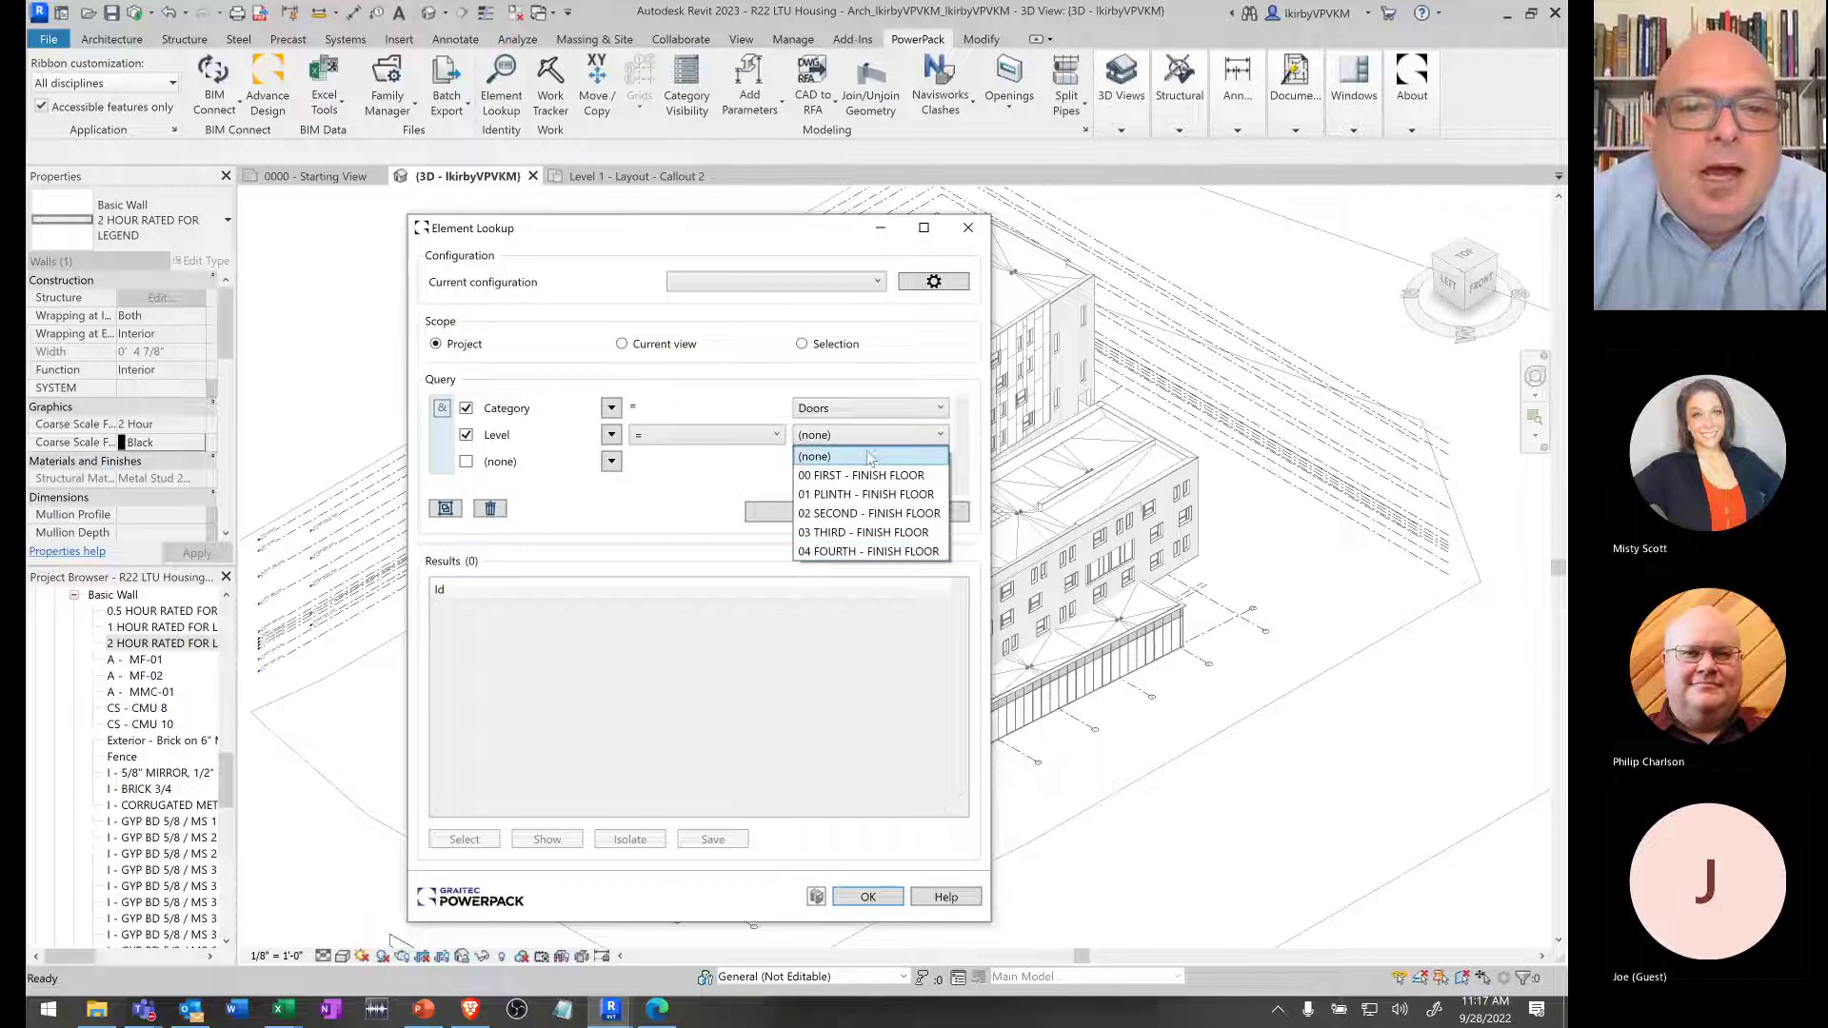
left_click(612, 436)
left_click(612, 436)
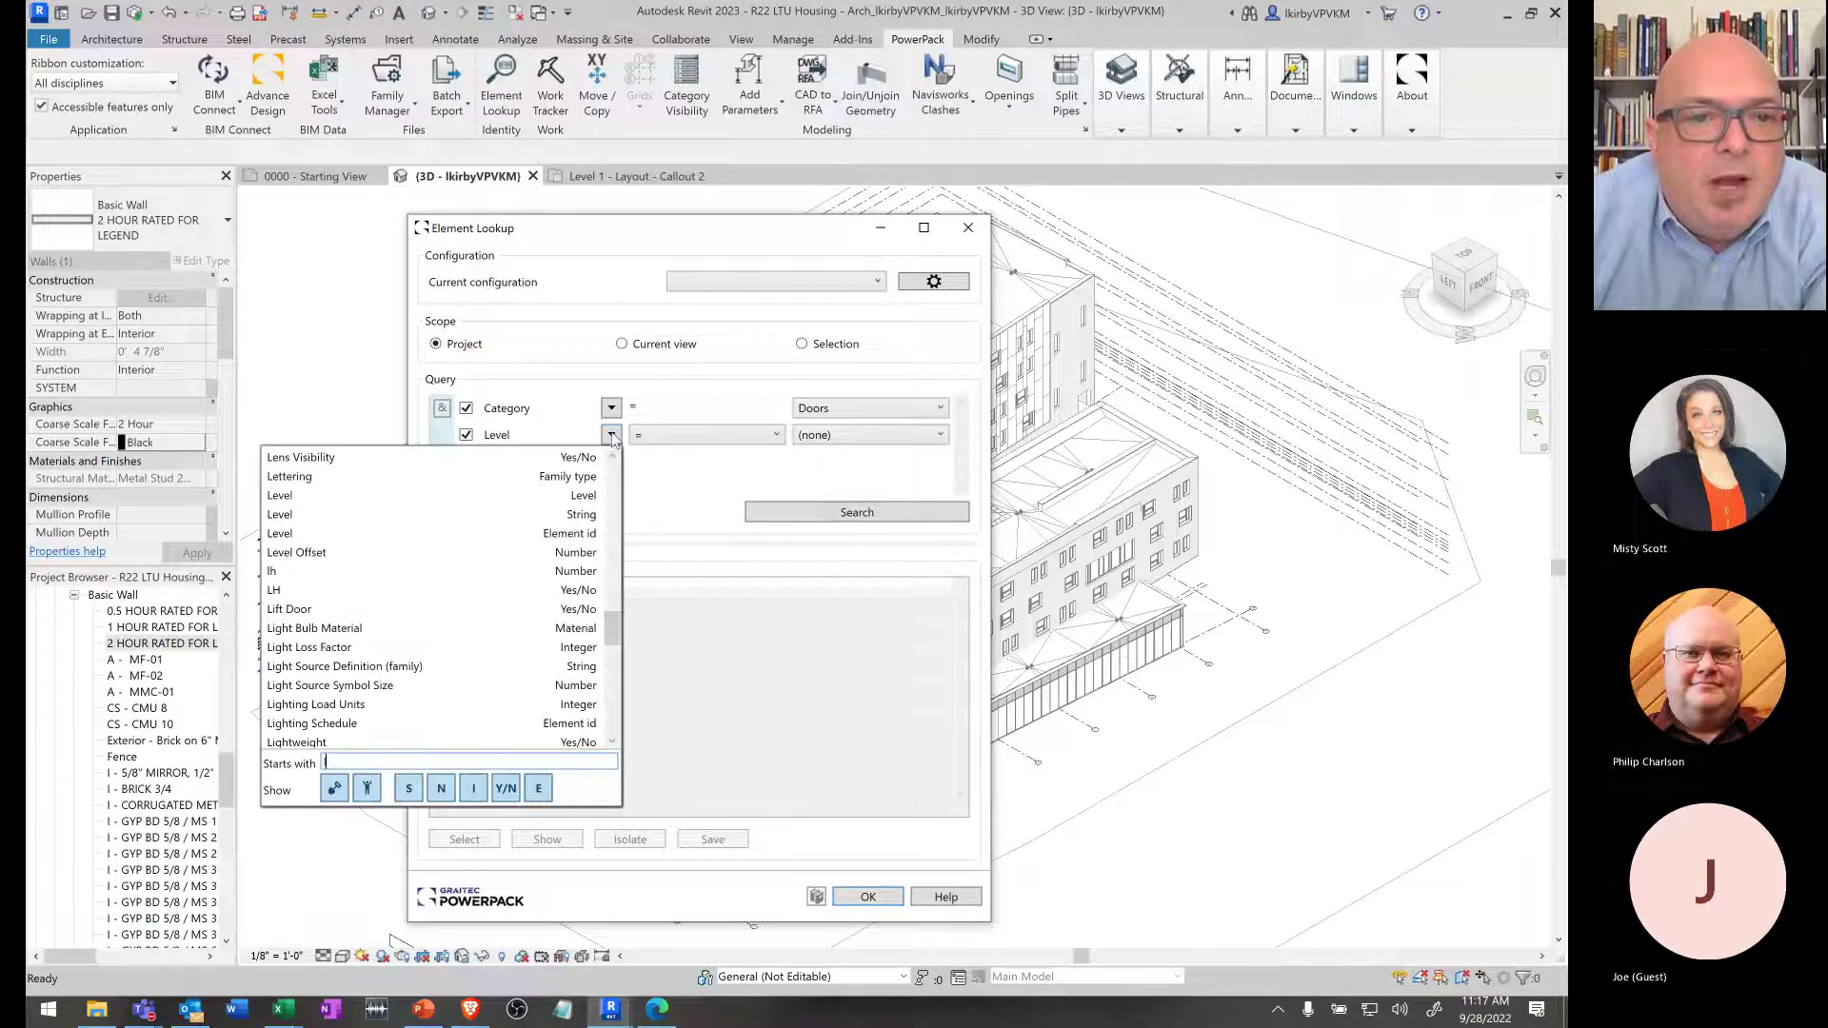
left_click(333, 516)
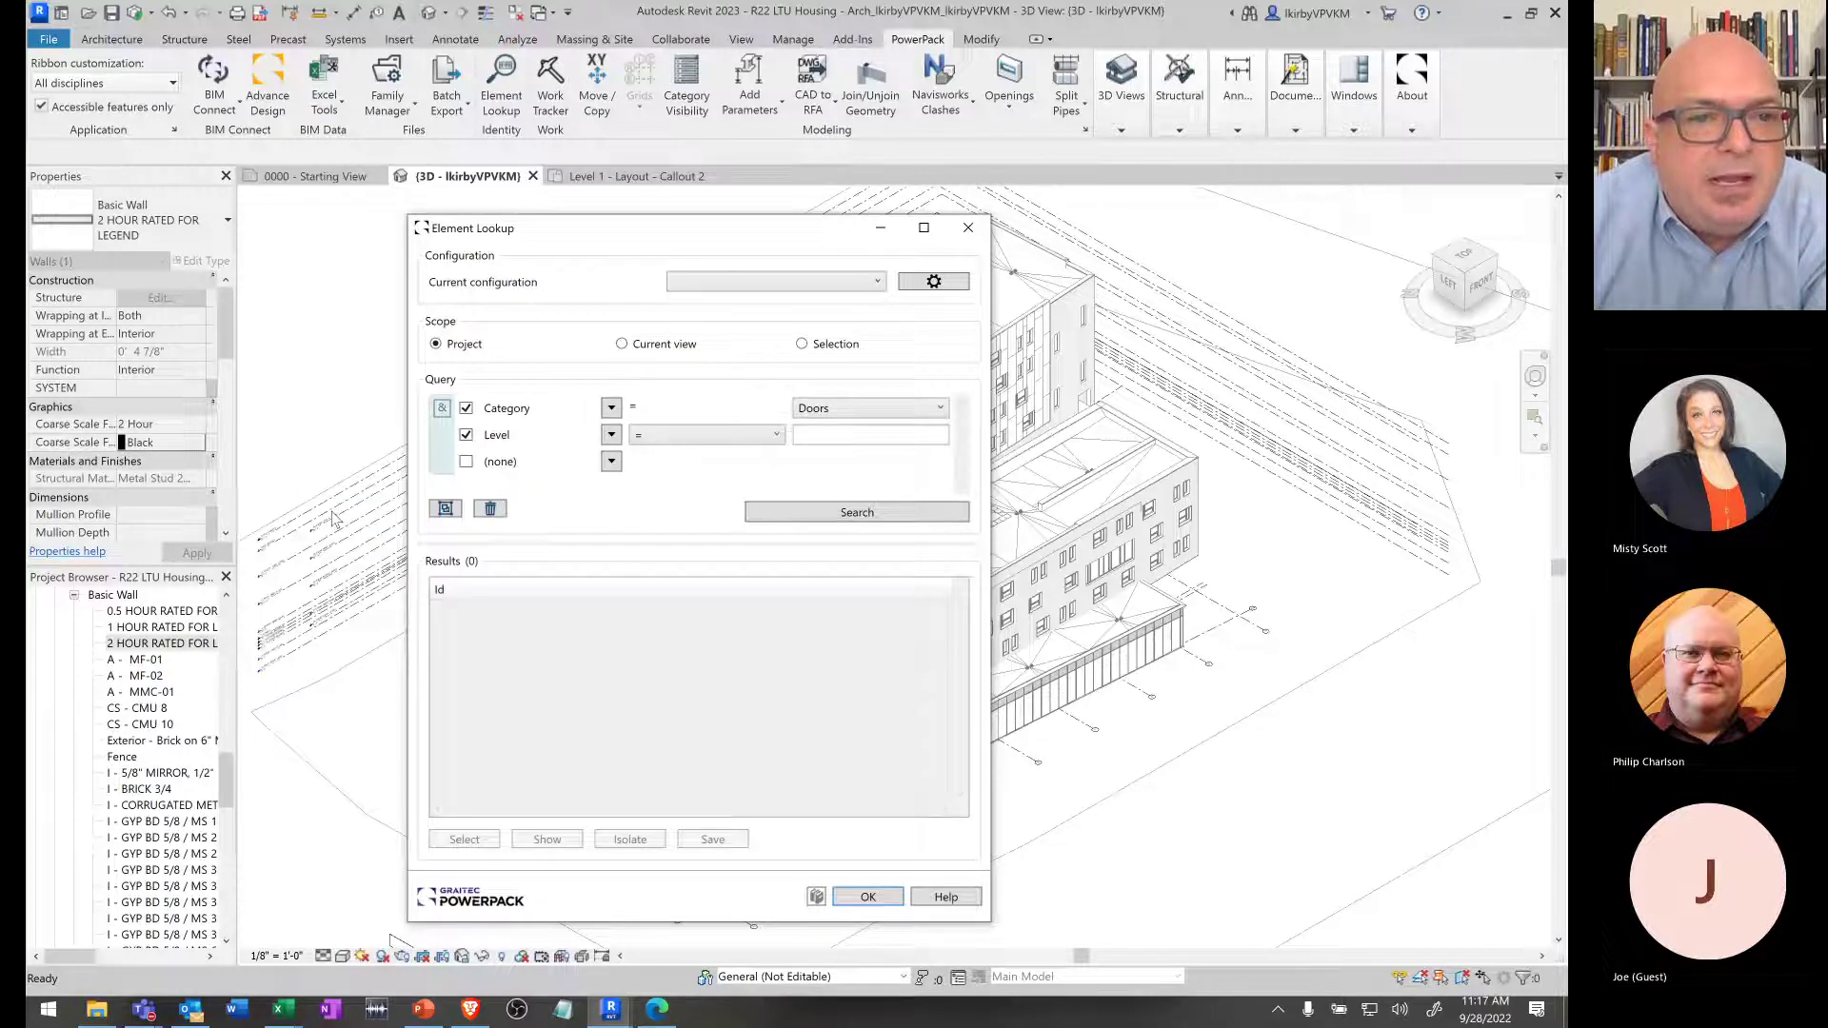
left_click(922, 433)
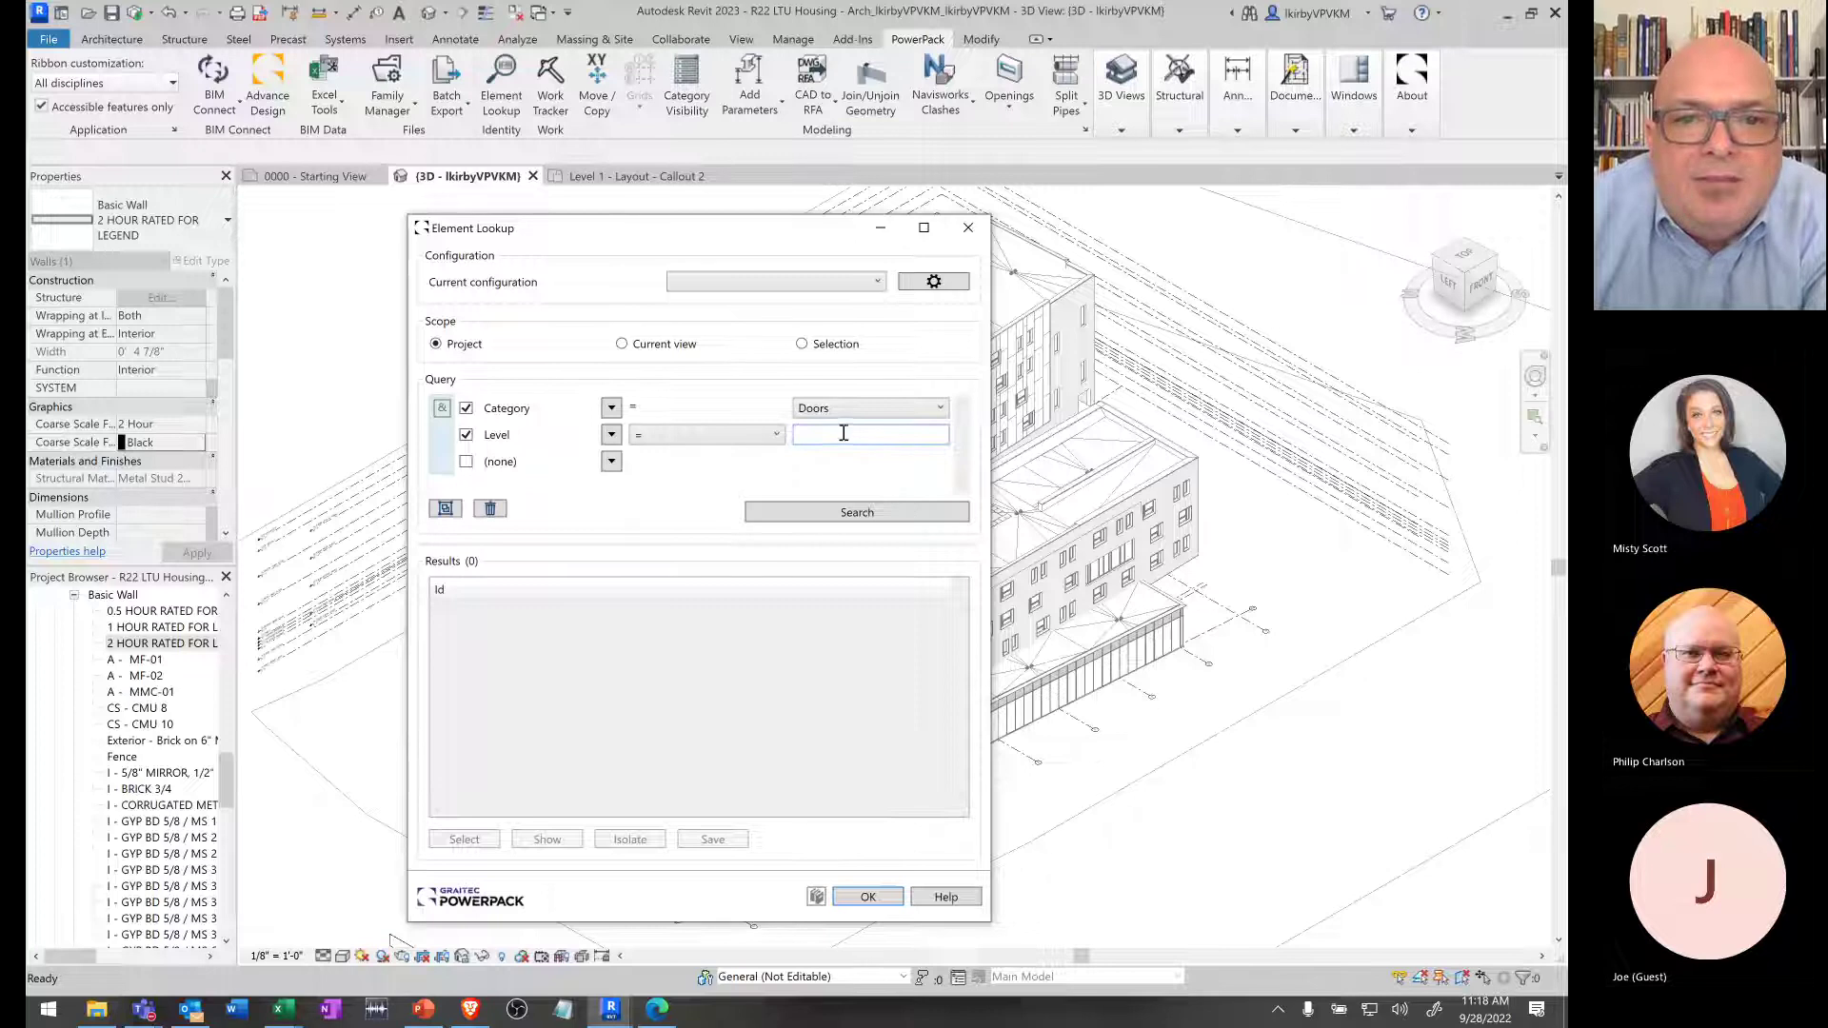
left_click(611, 434)
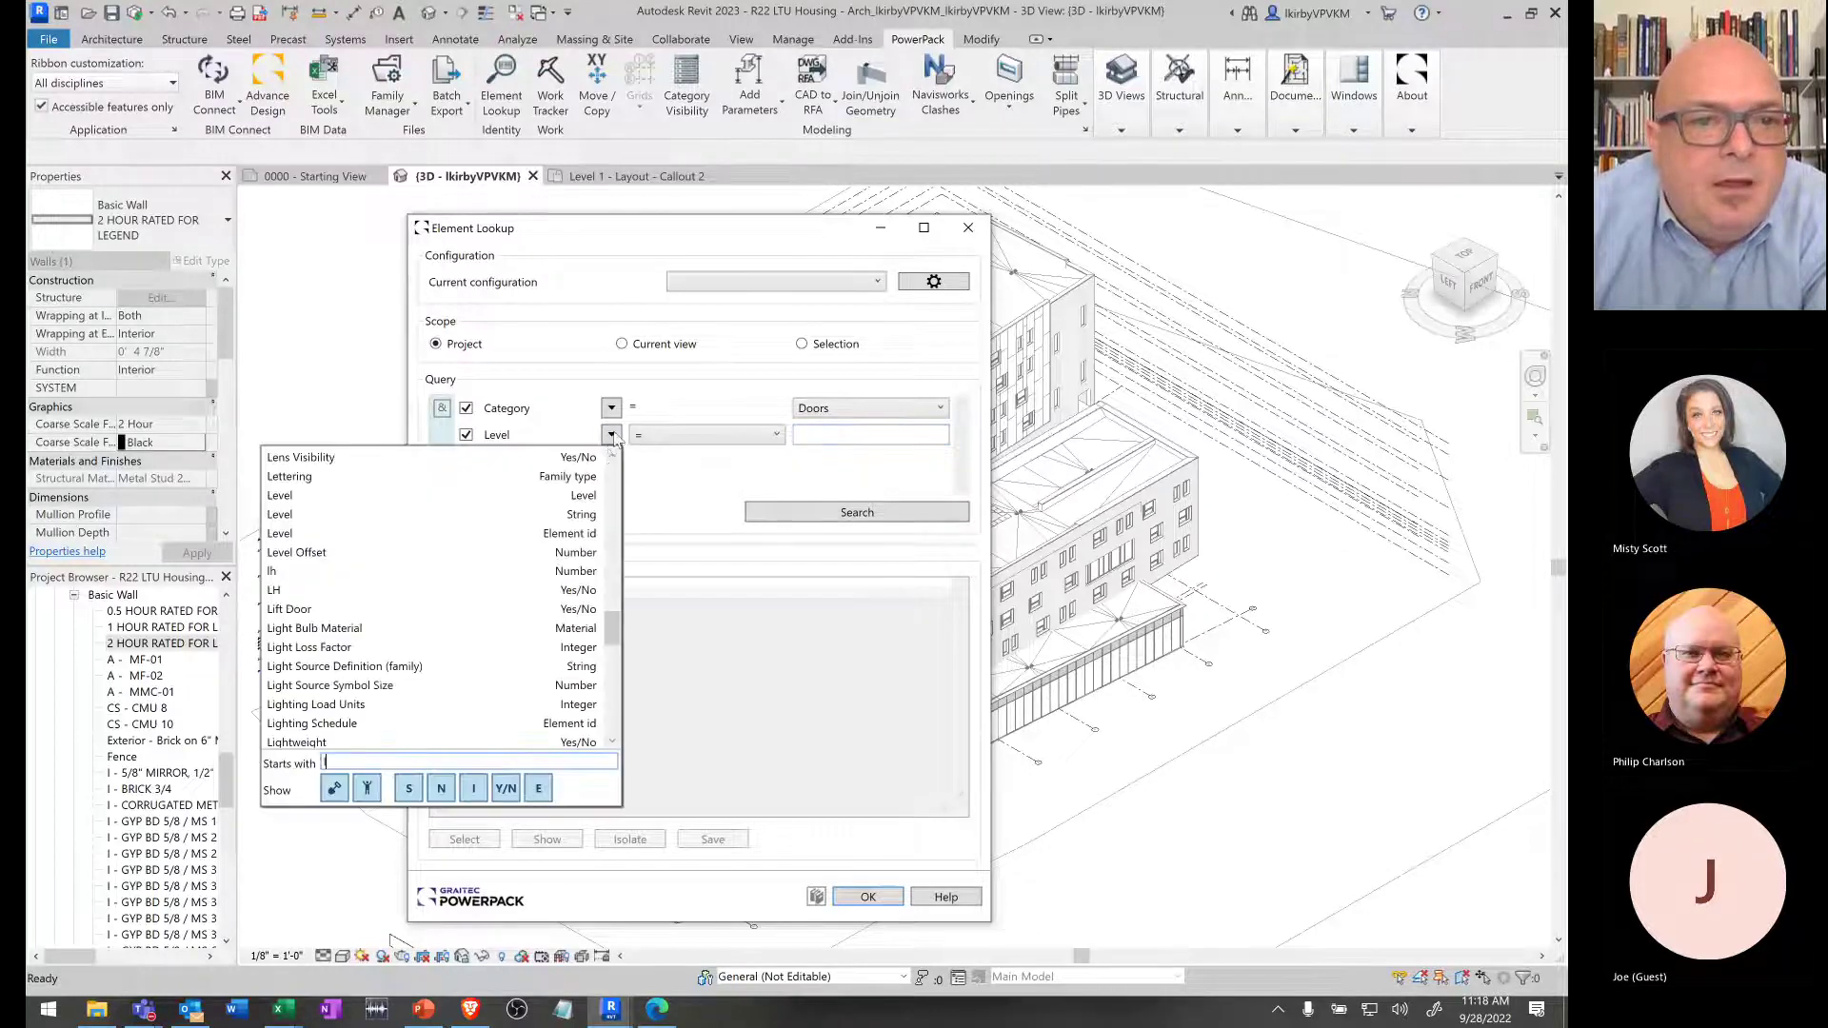
left_click(395, 539)
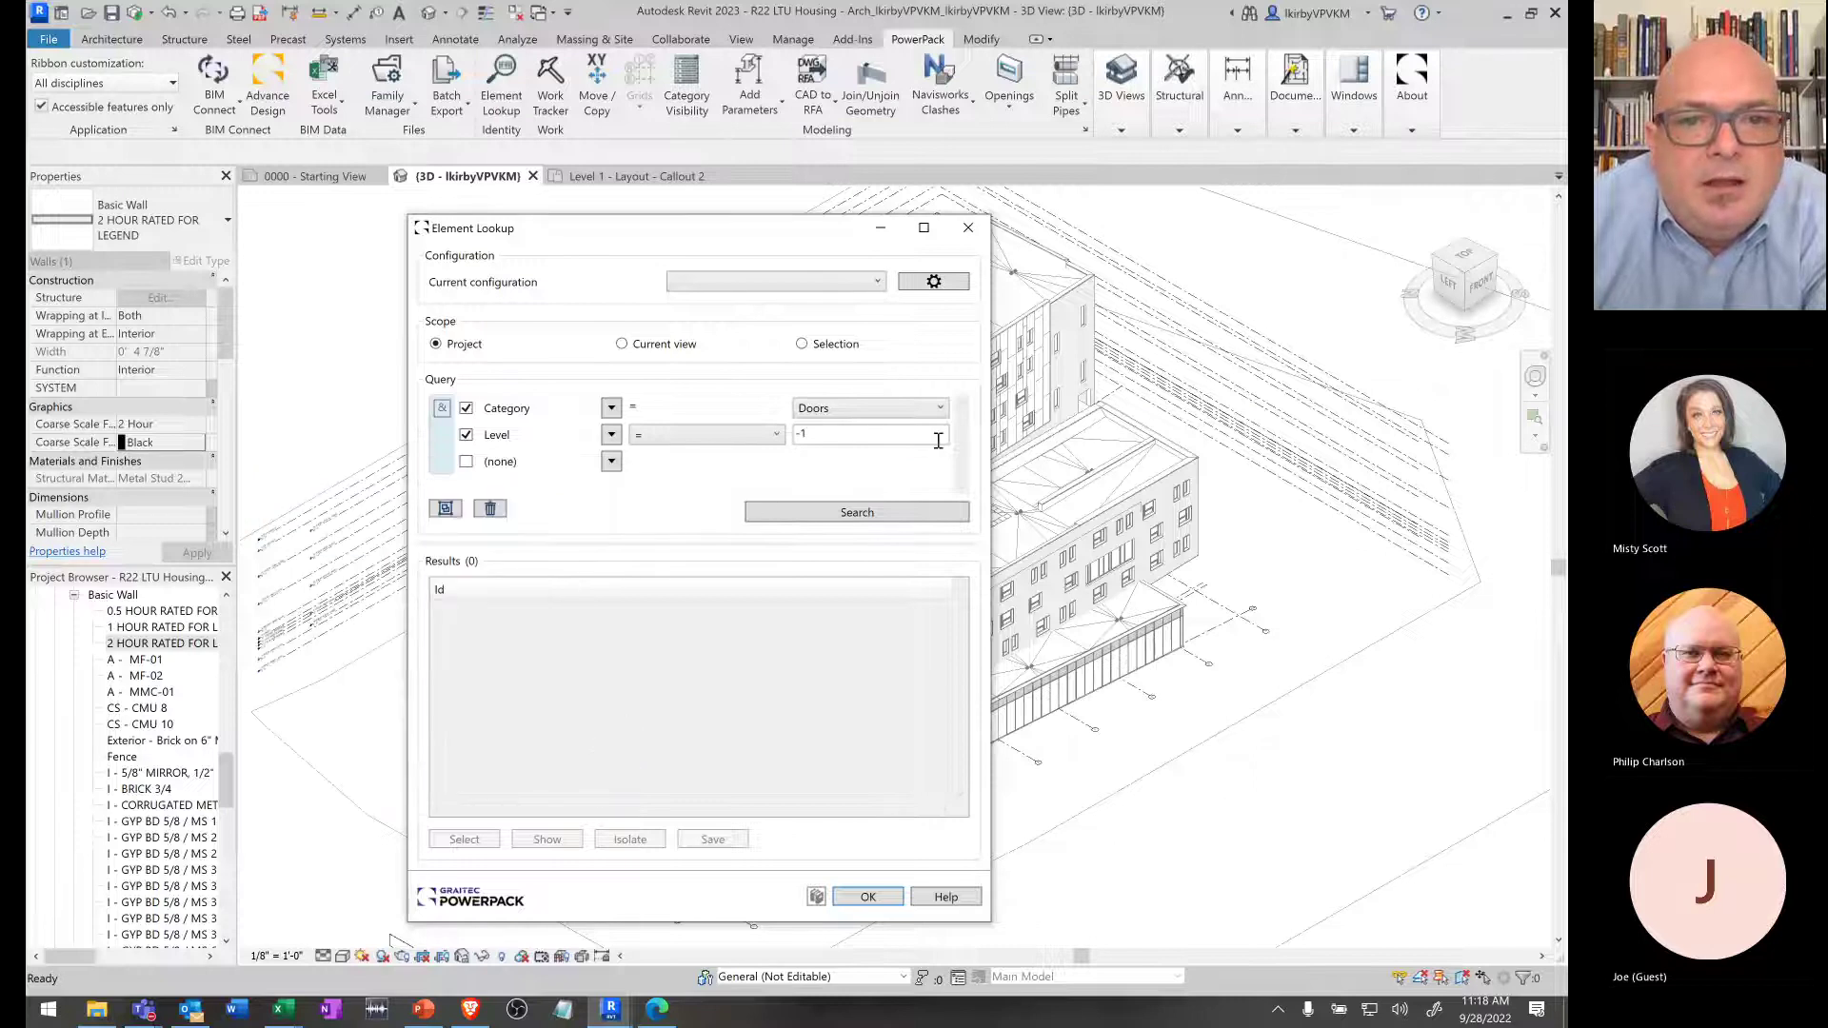
left_click(877, 436)
type("-1")
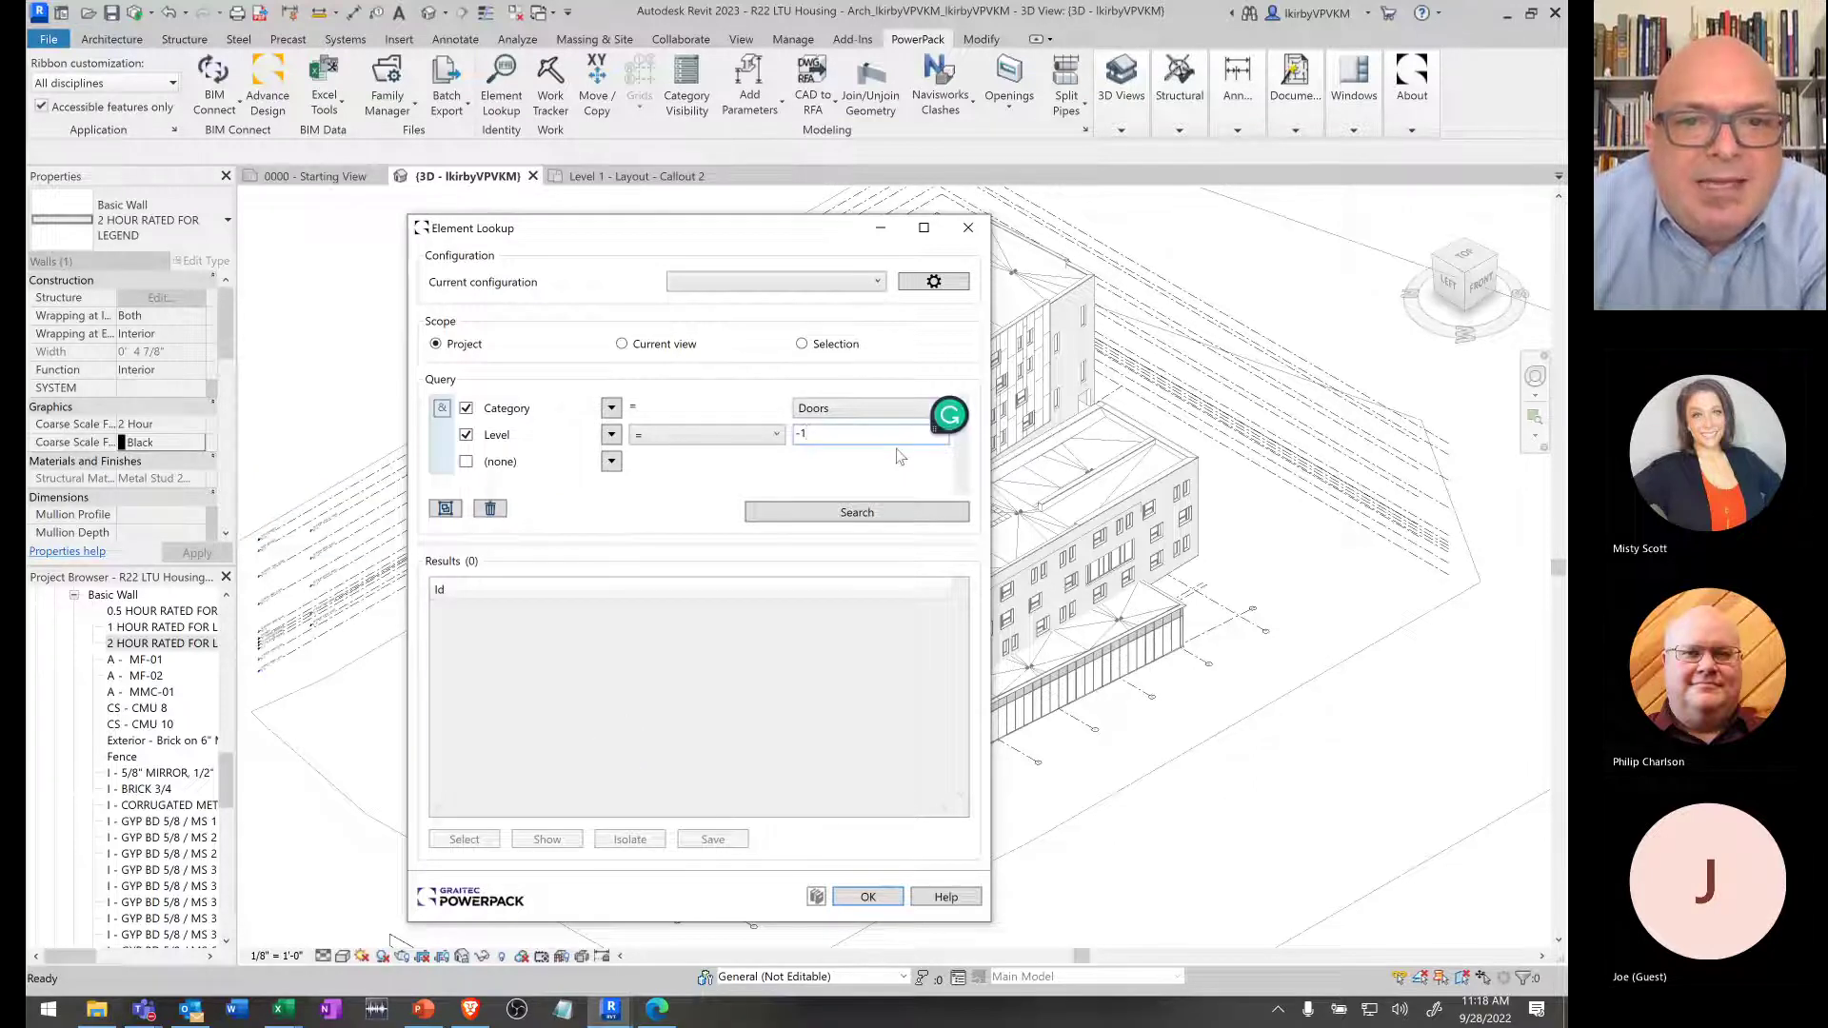
- Switch the second criterion to the Level-type Level parameter and set its value to 00 FIRST - FINISH FLOOR
left_click(611, 436)
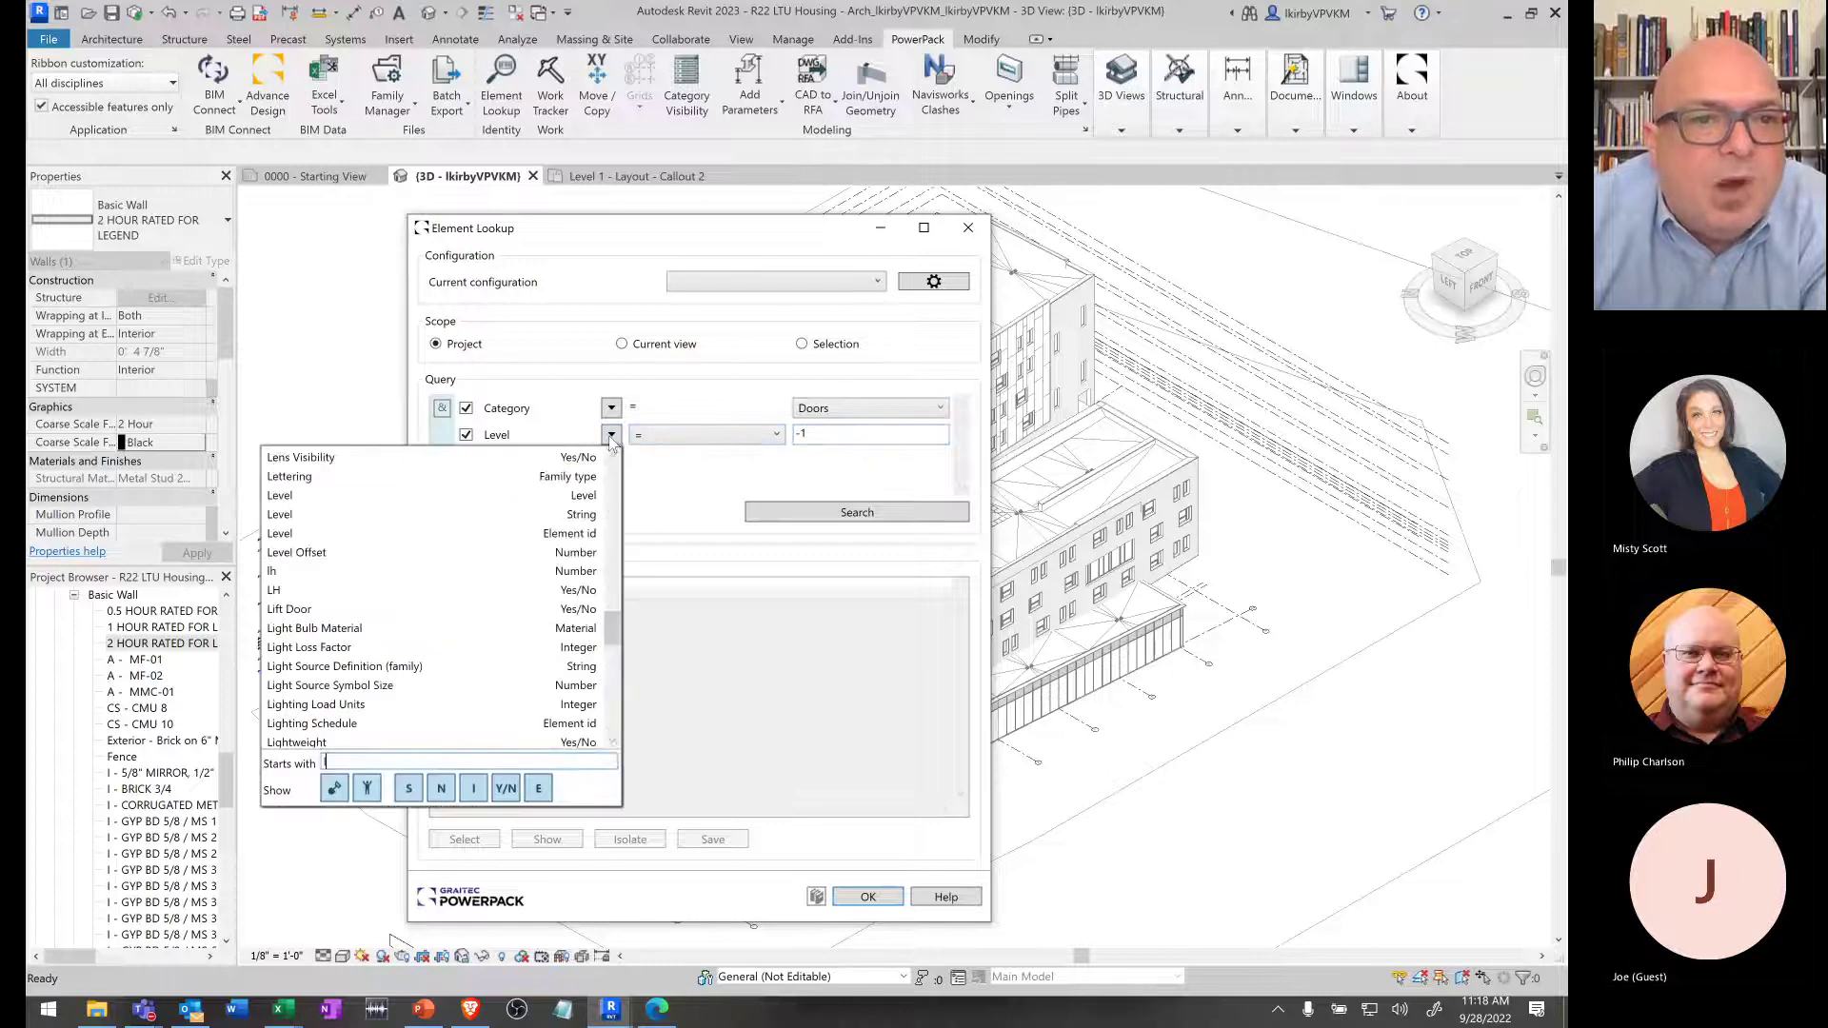
left_click(591, 497)
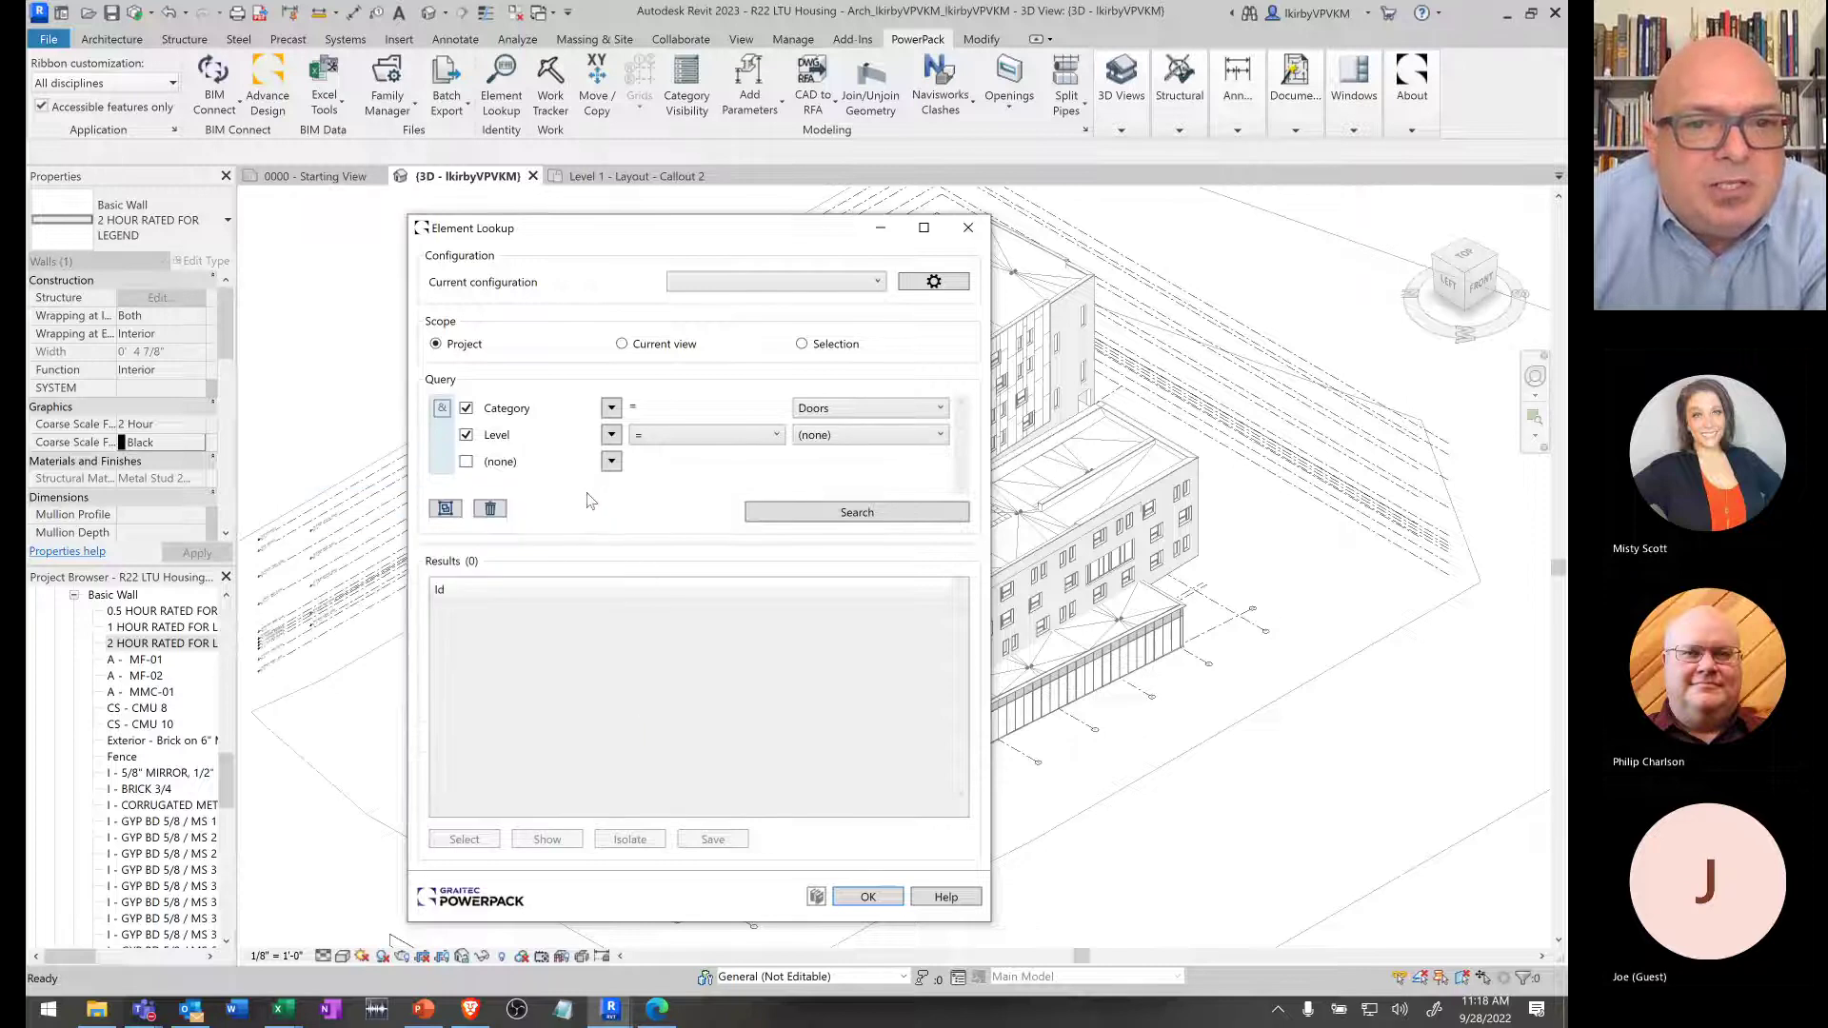
left_click(934, 440)
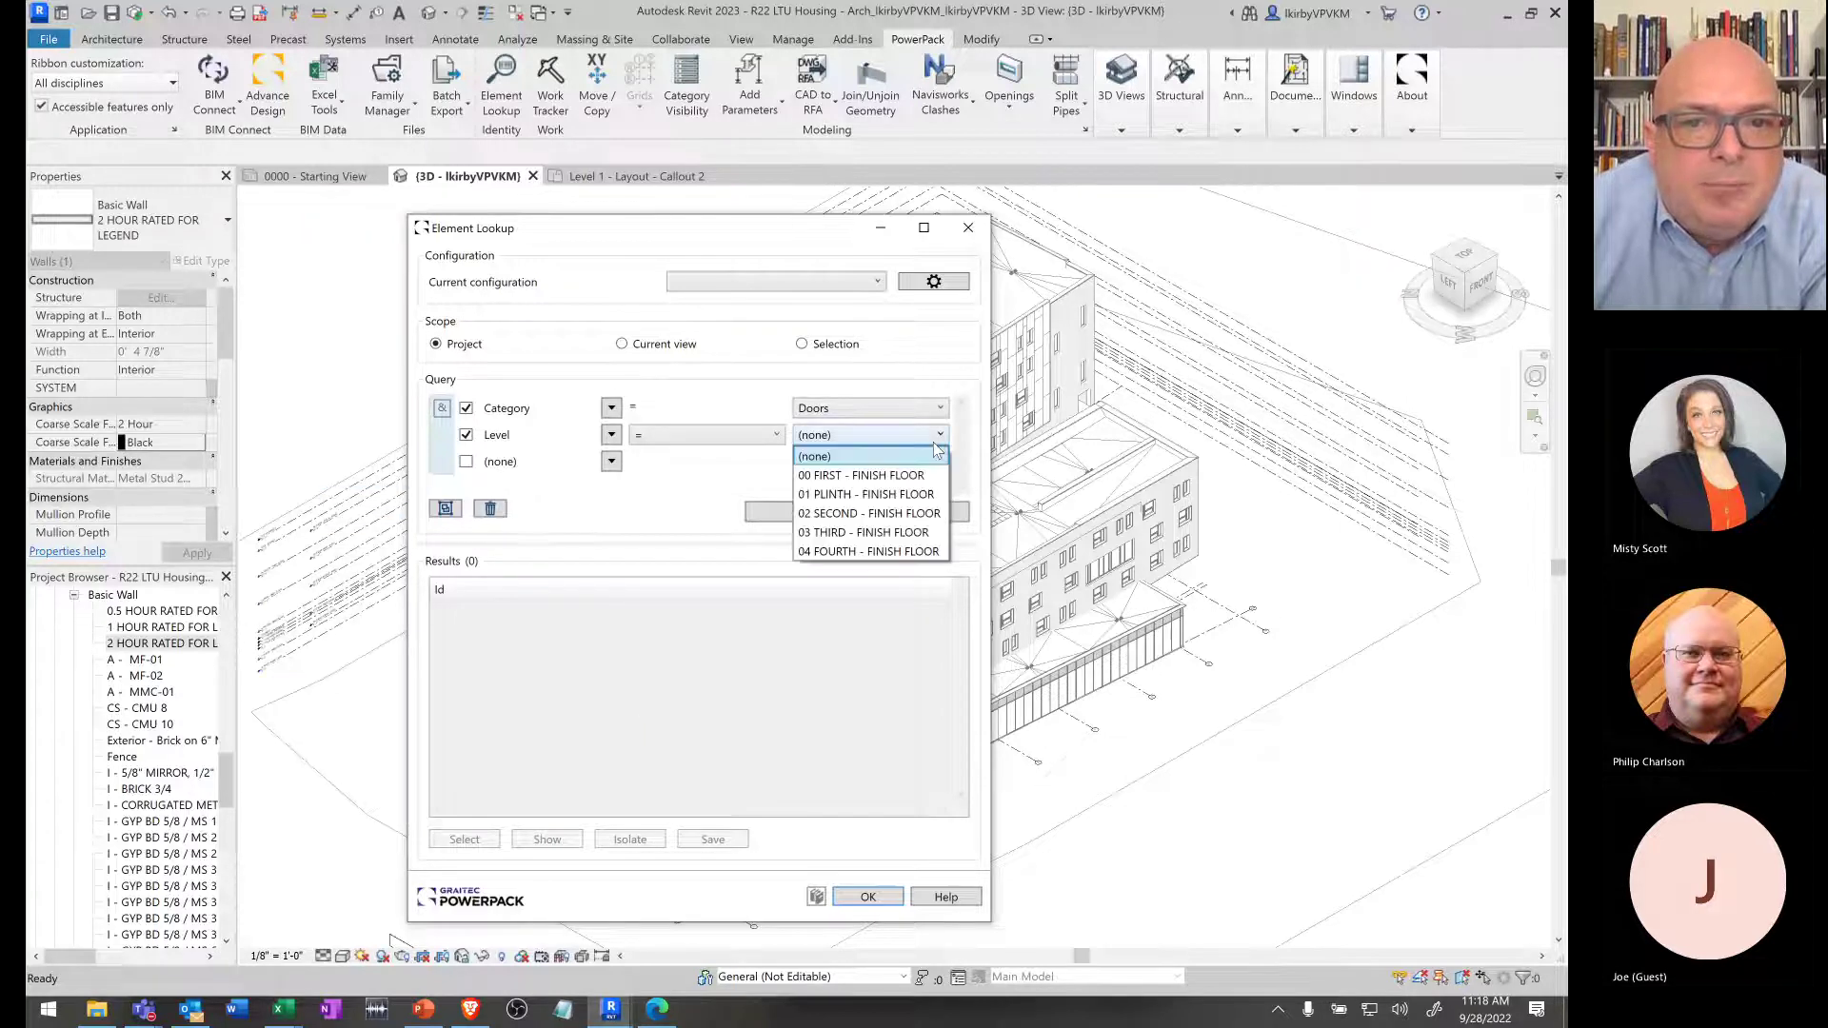
left_click(884, 478)
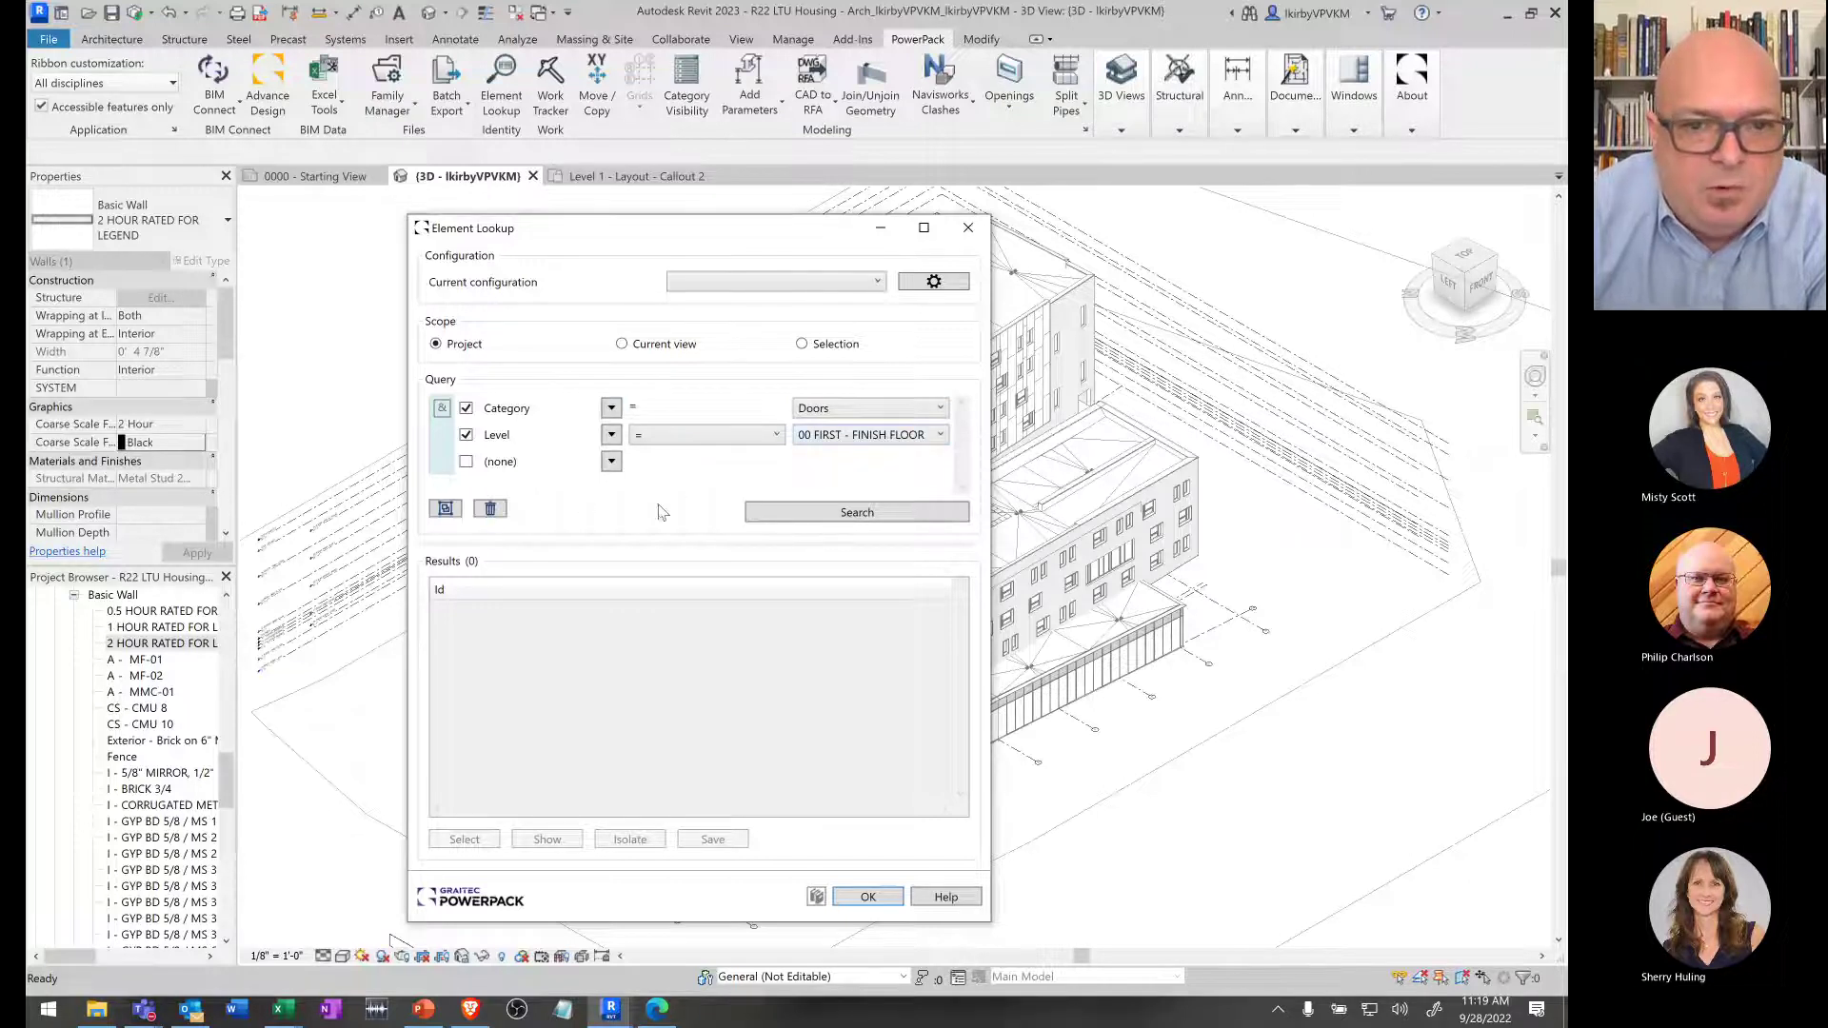
- Run the door query and look through the full list of results
left_click(811, 510)
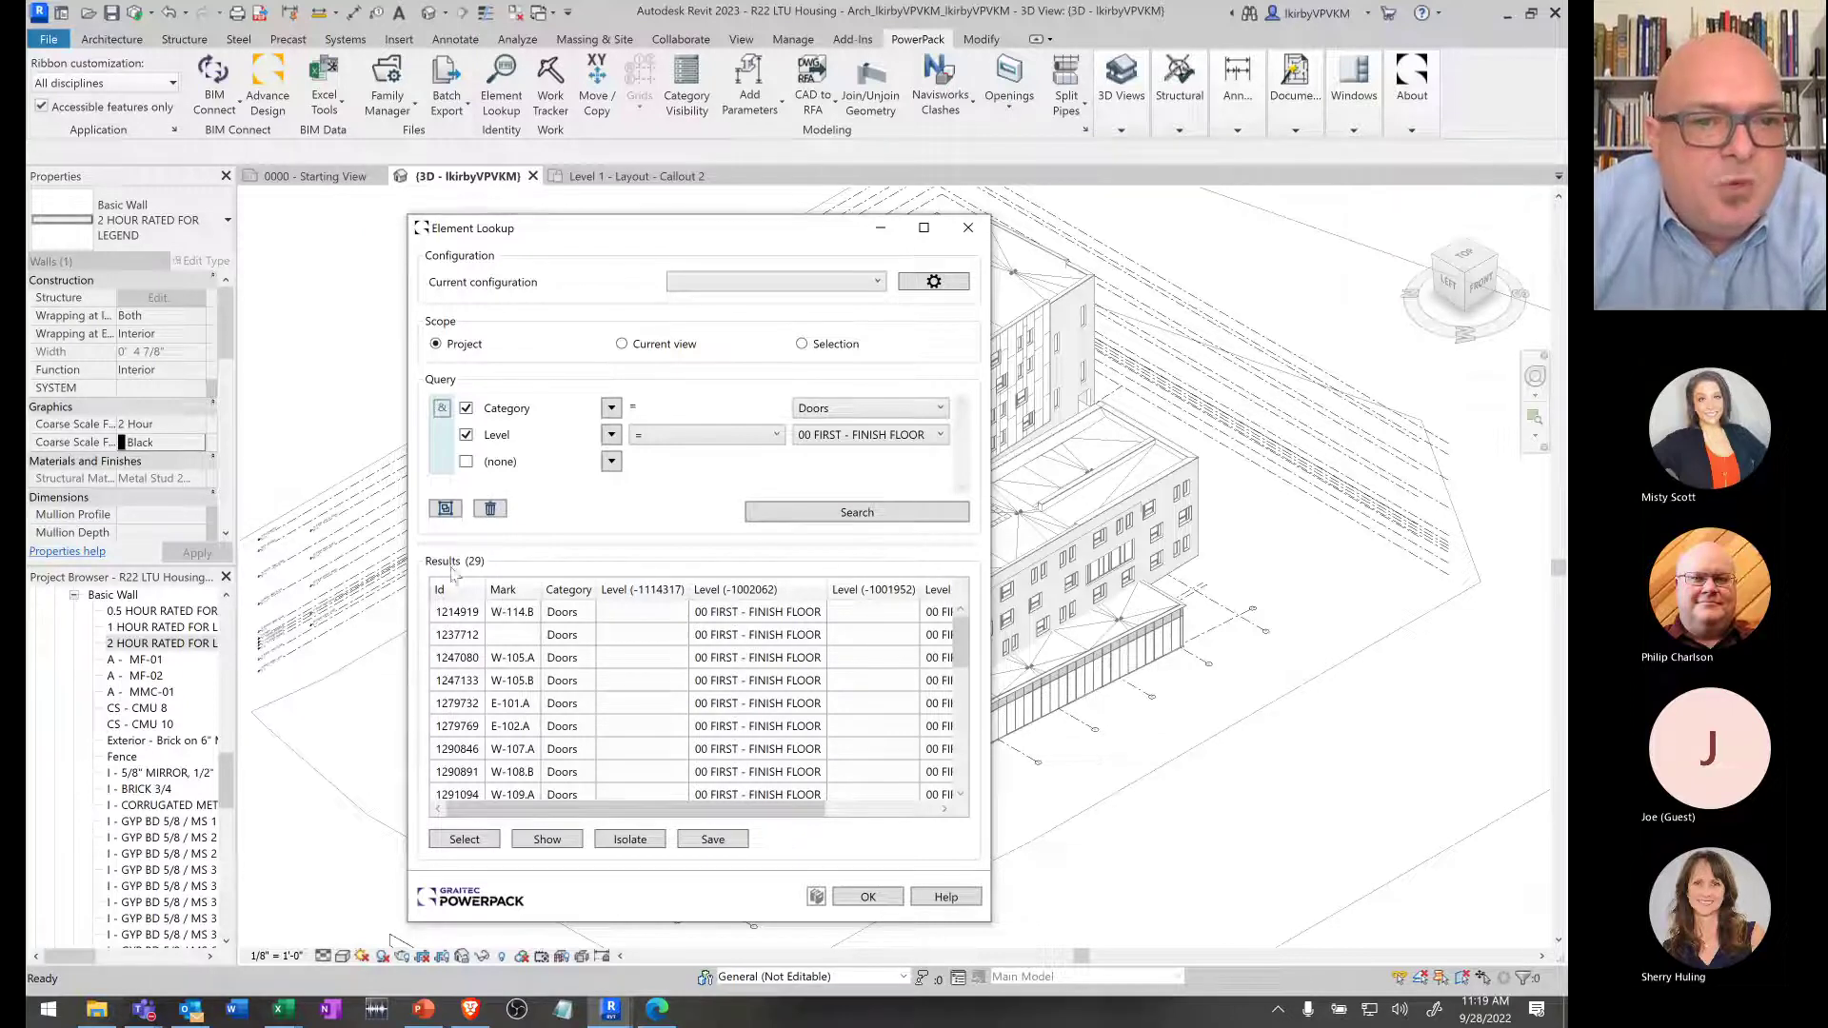
left_click_drag(961, 644, 971, 716)
scroll(972, 716, "down", 3)
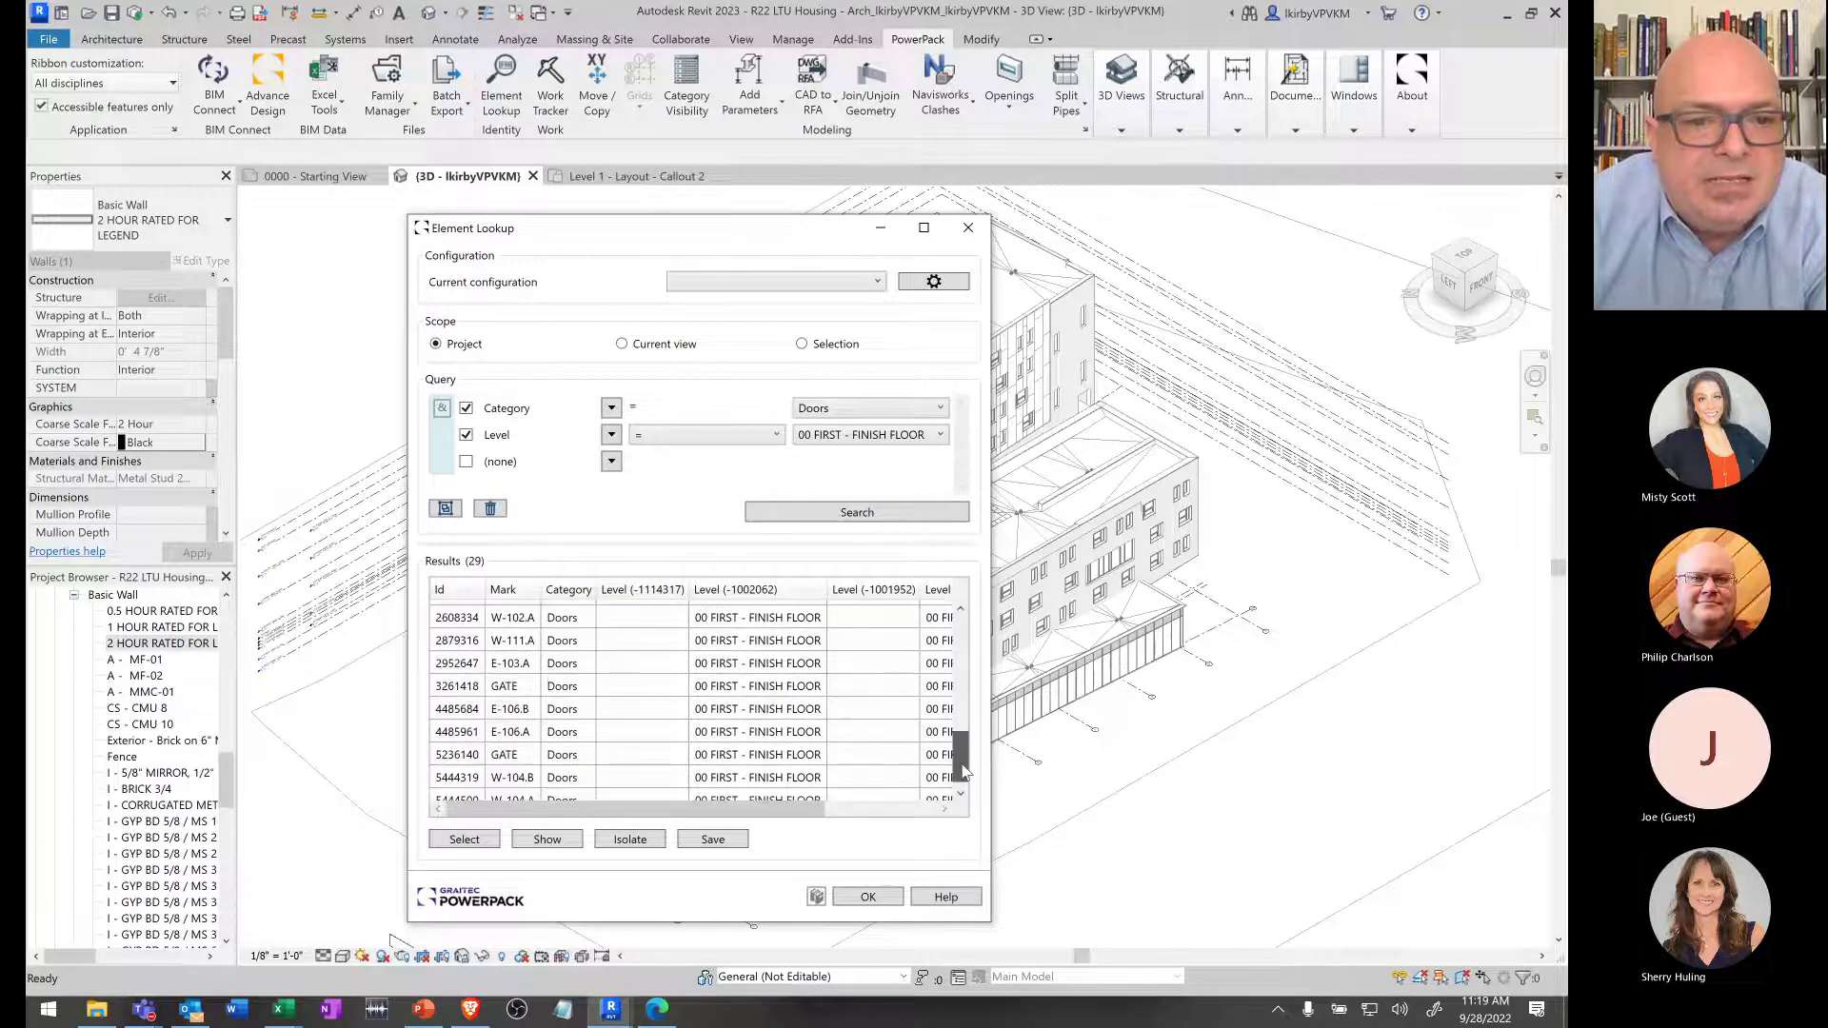
scroll(972, 681, "up", 5)
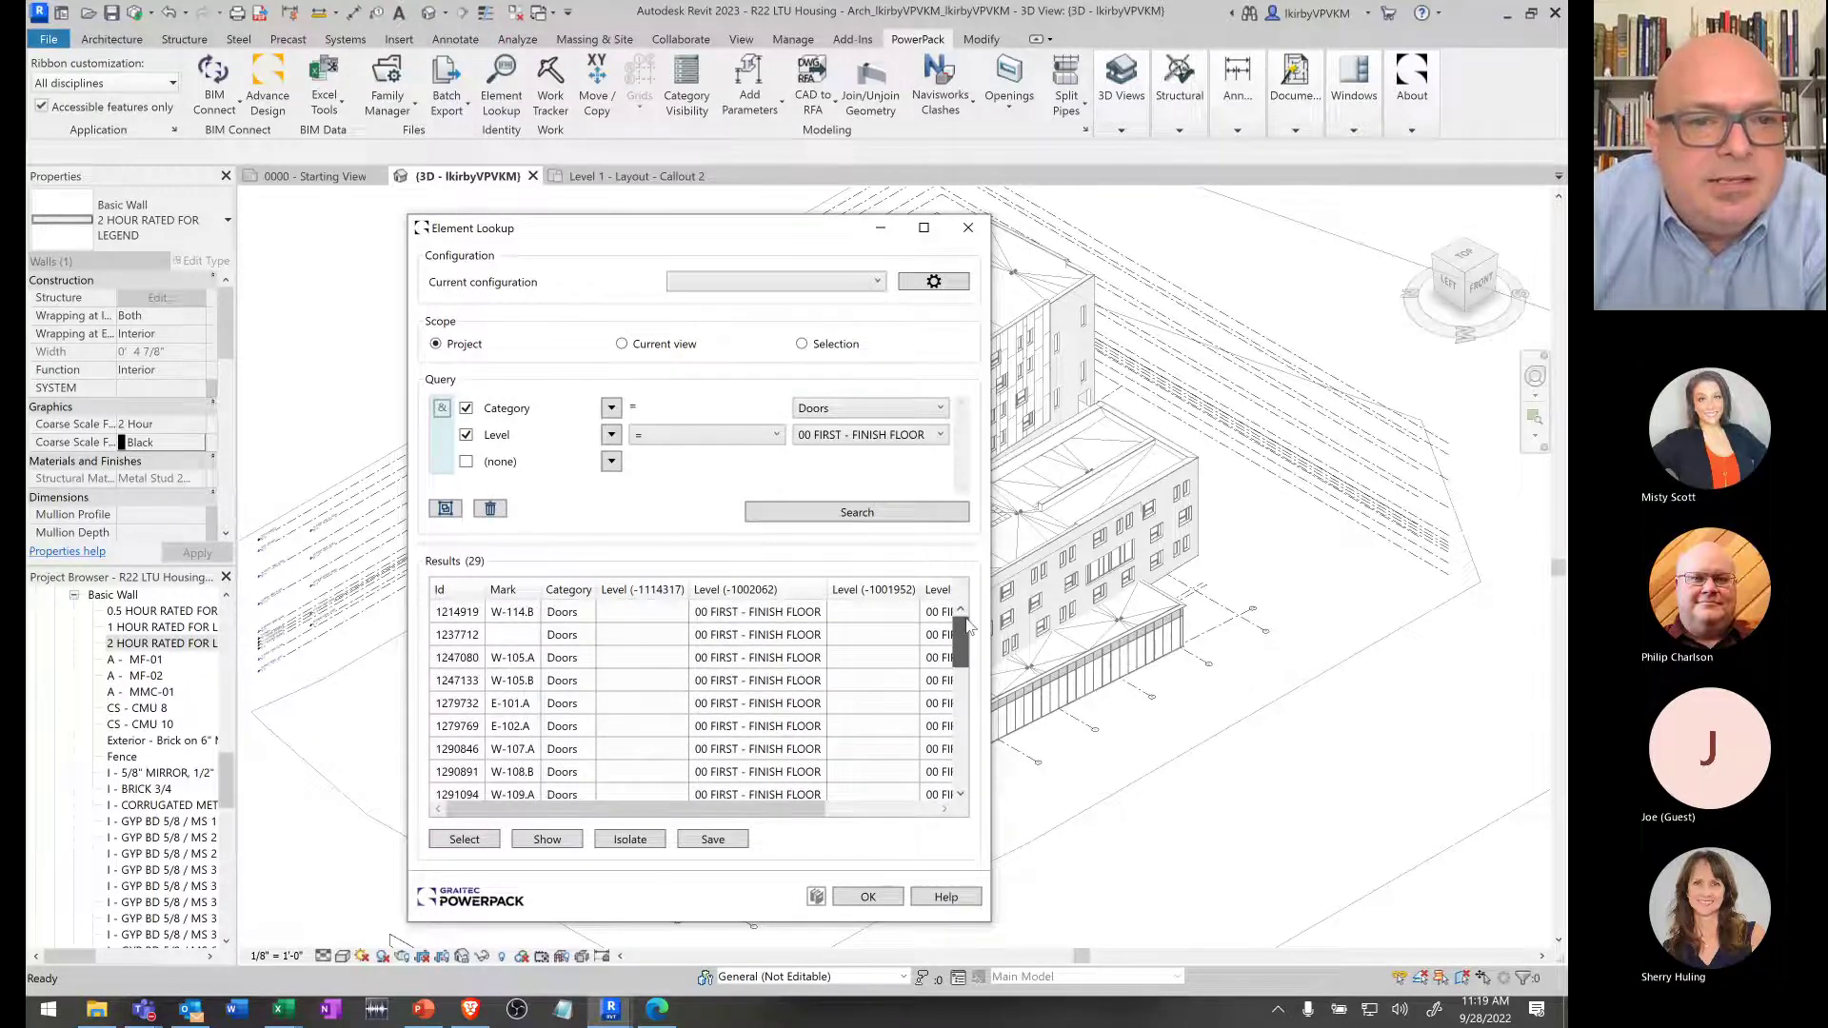
- Review the results' Mark and Level columns and select the unmarked door with Id 1237712 in the model
left_click(458, 617)
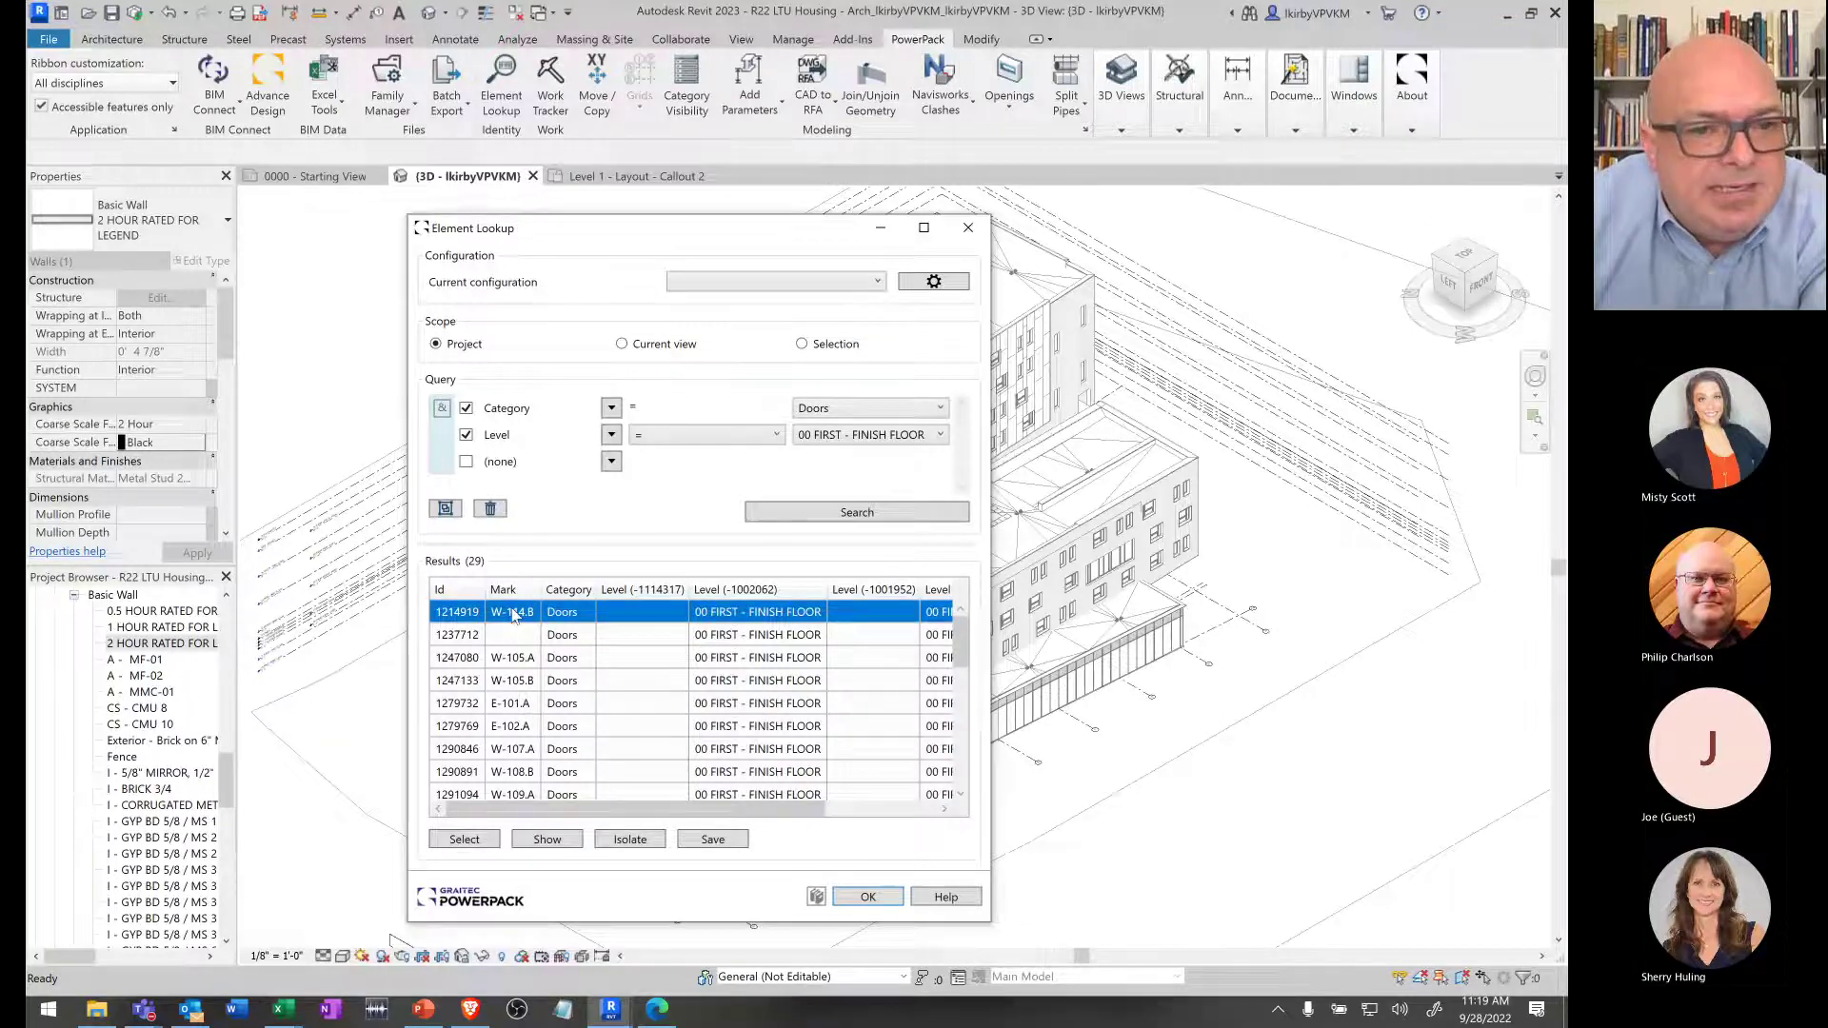
left_click(511, 638)
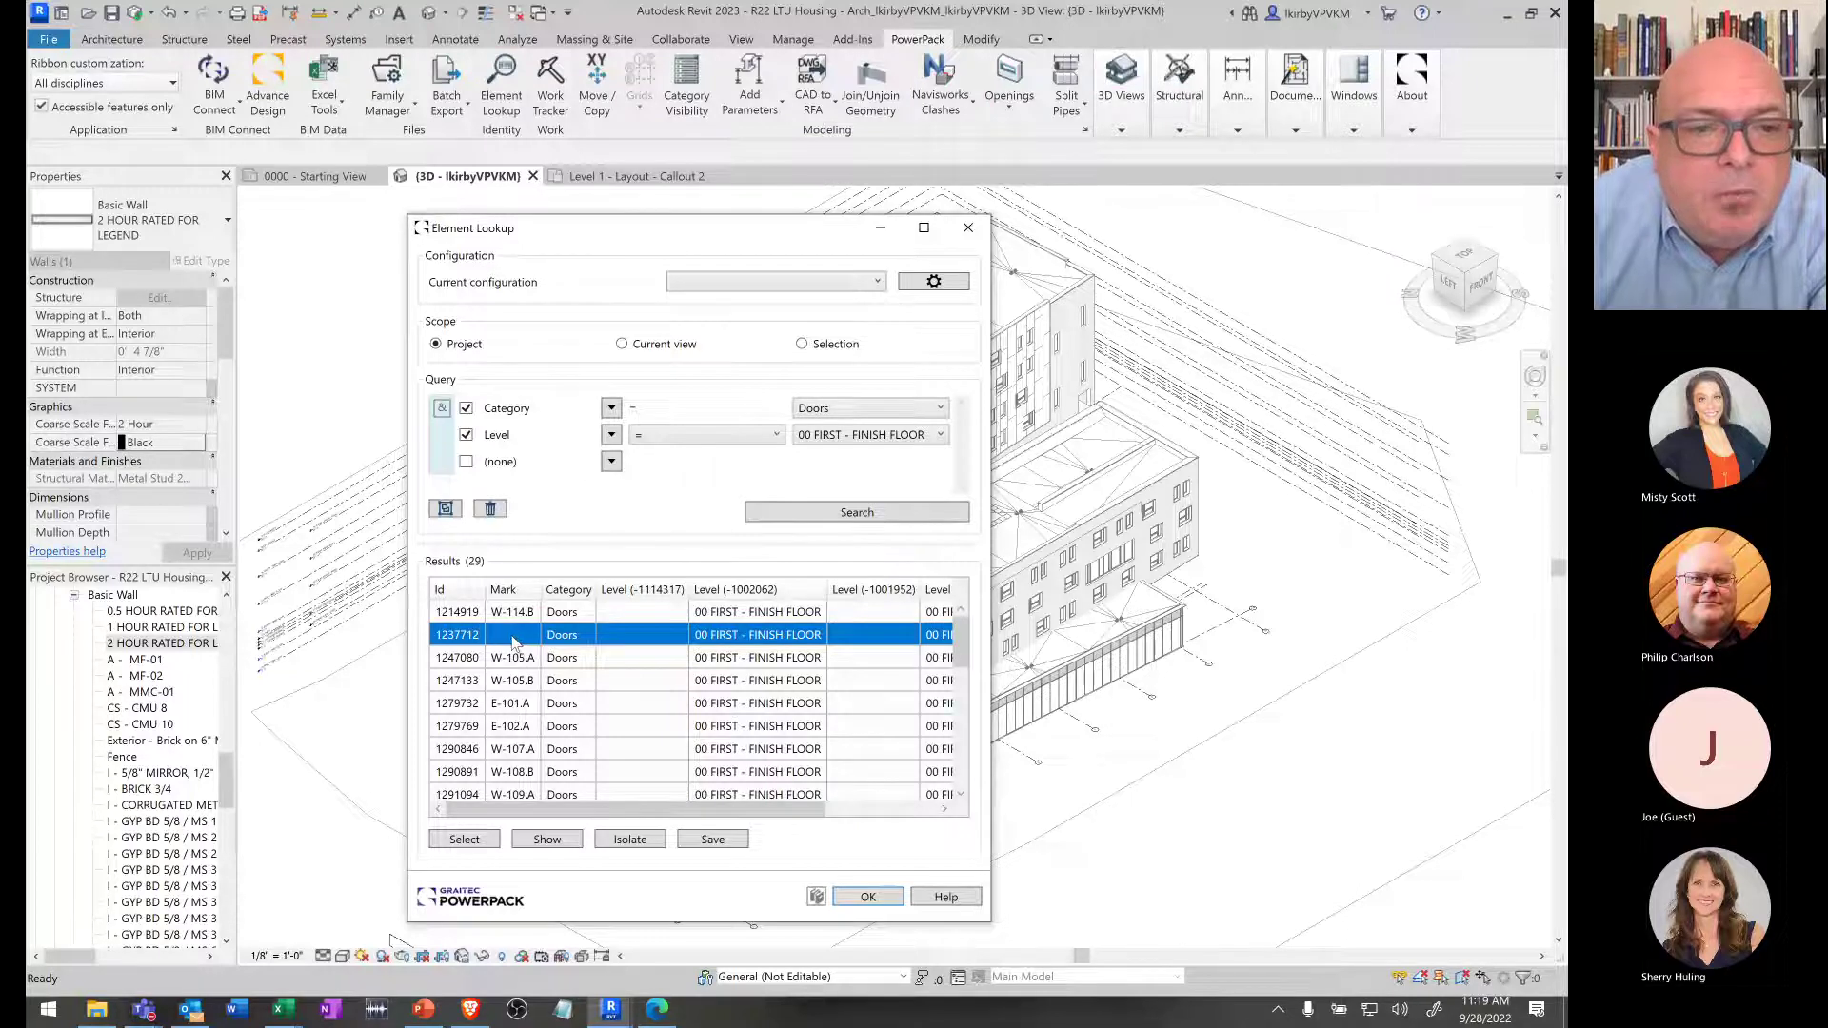
scroll(515, 667, "down", 3)
scroll(514, 669, "down", 3)
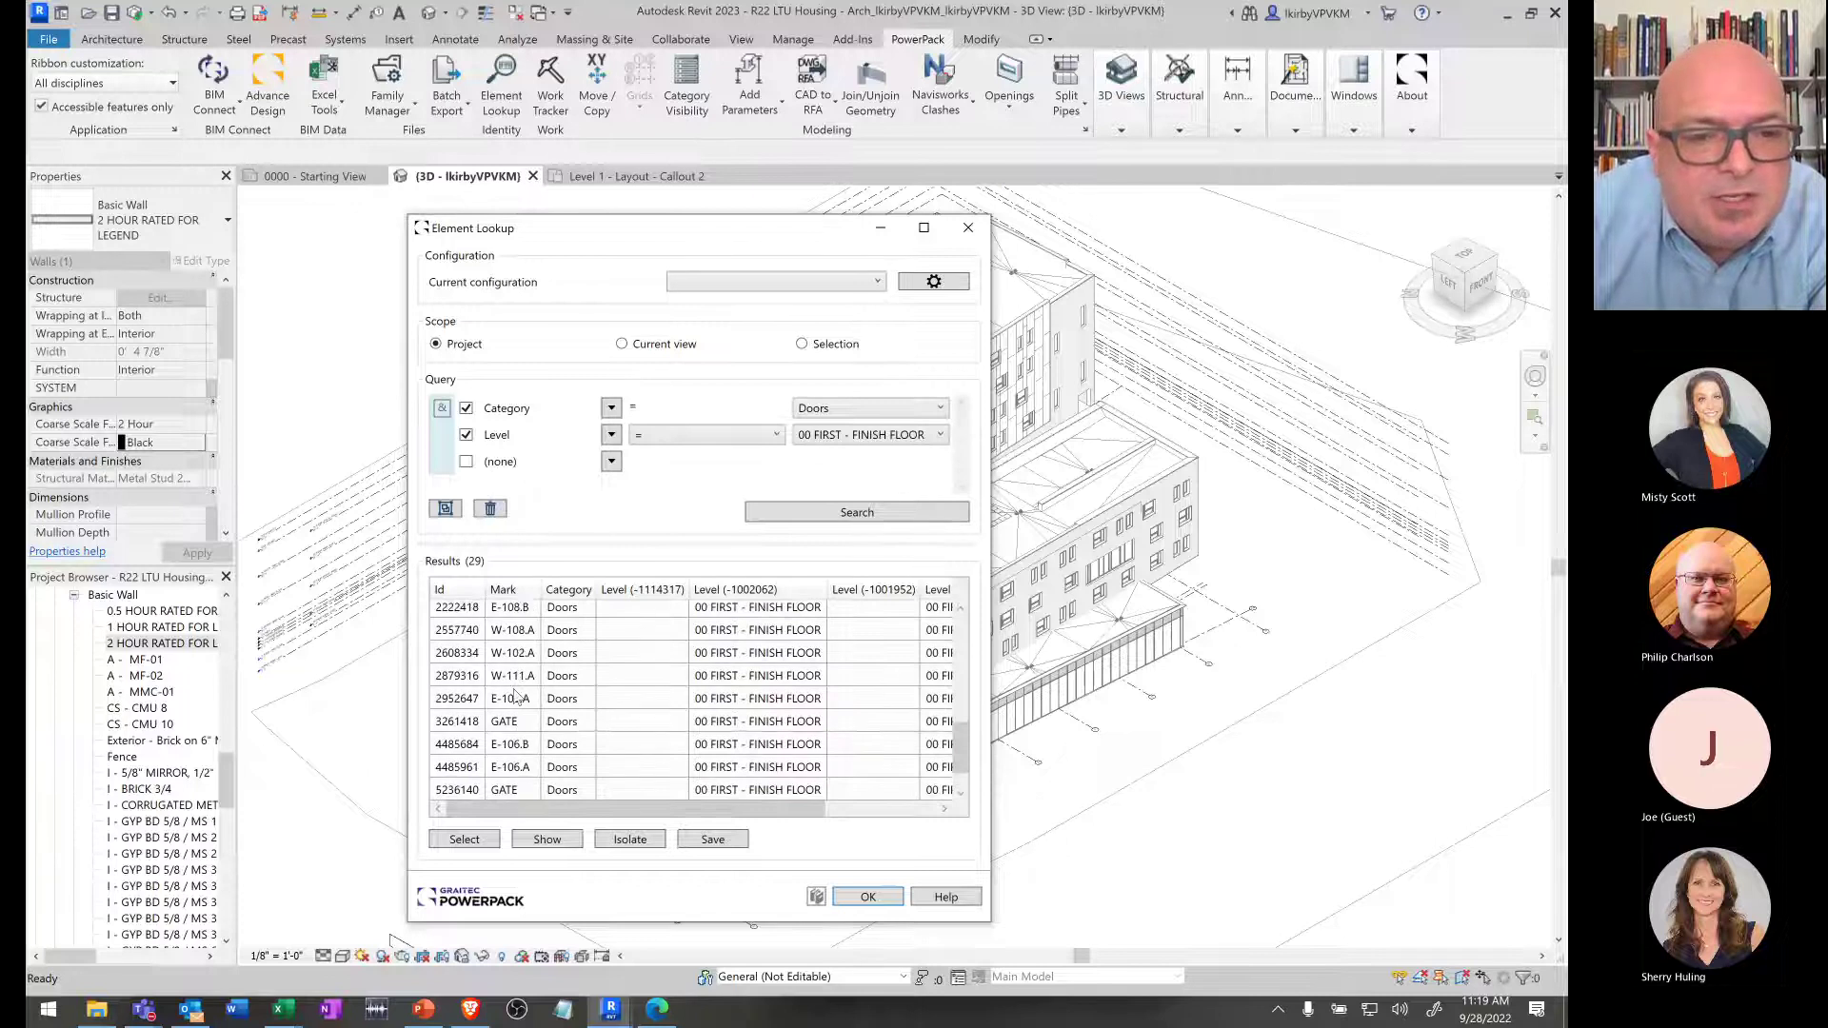
scroll(514, 696, "up", 6)
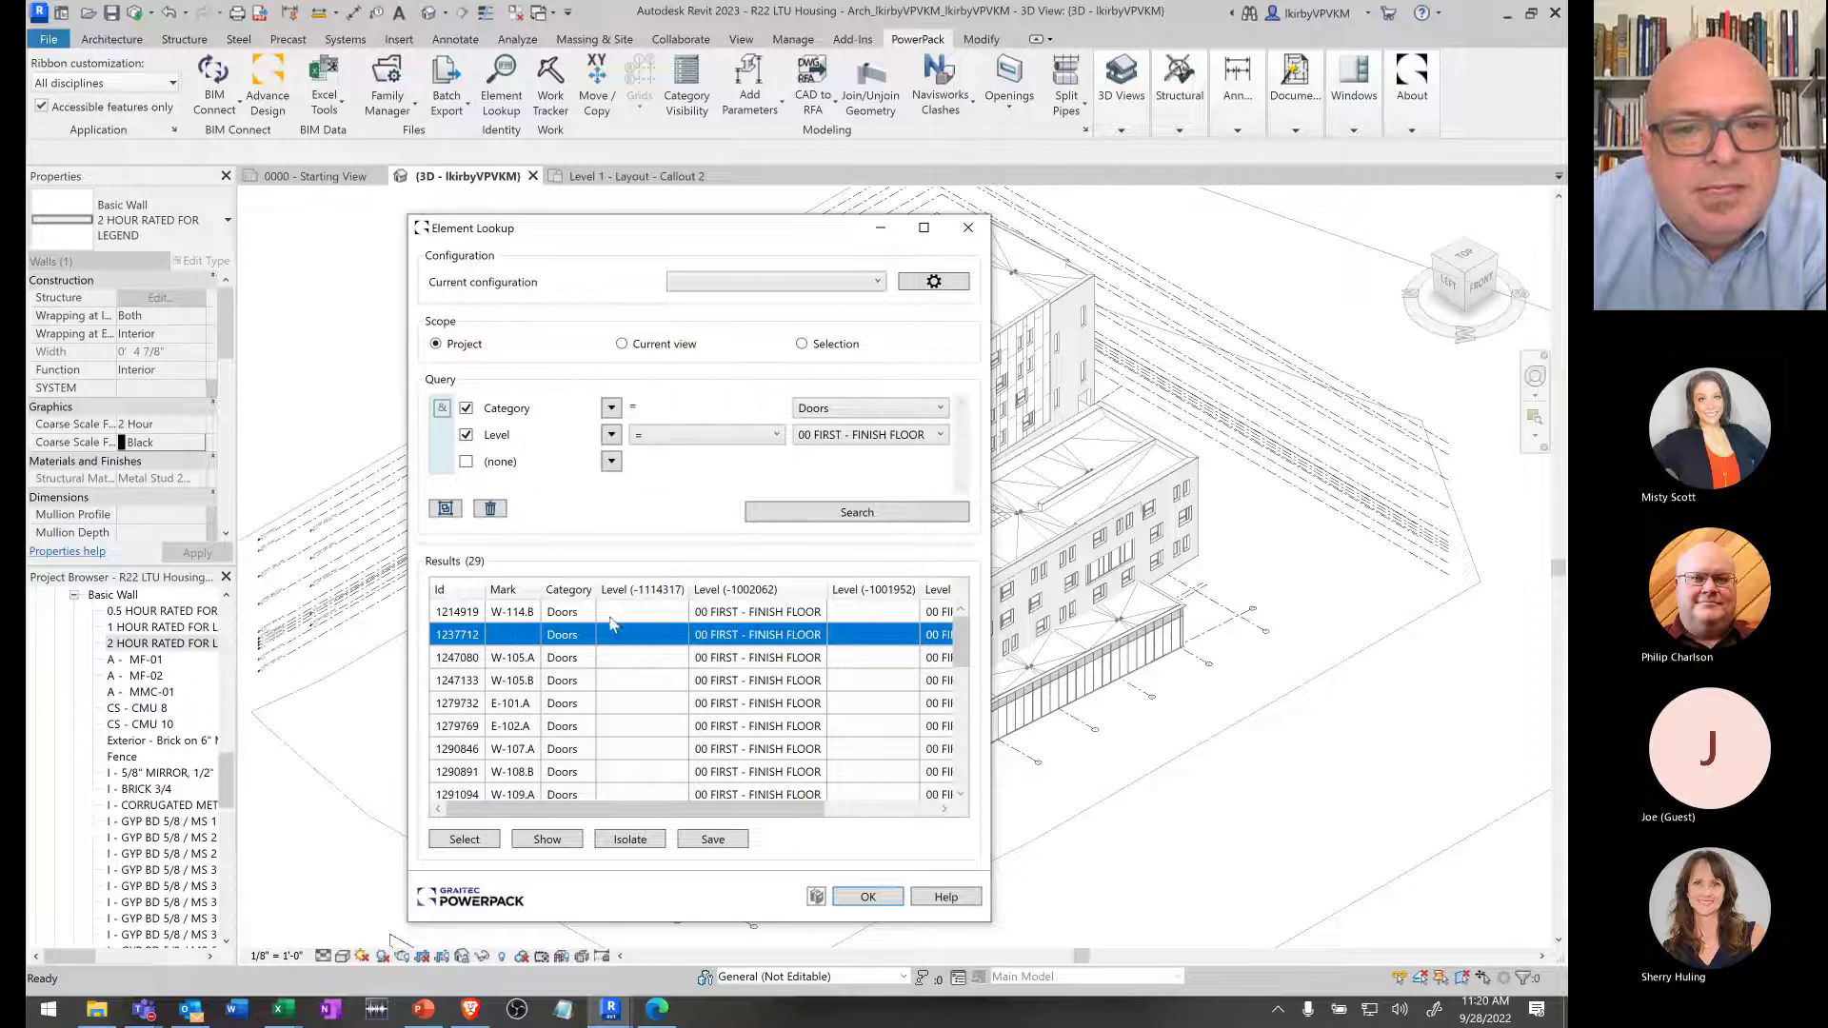
left_click_drag(787, 810, 900, 816)
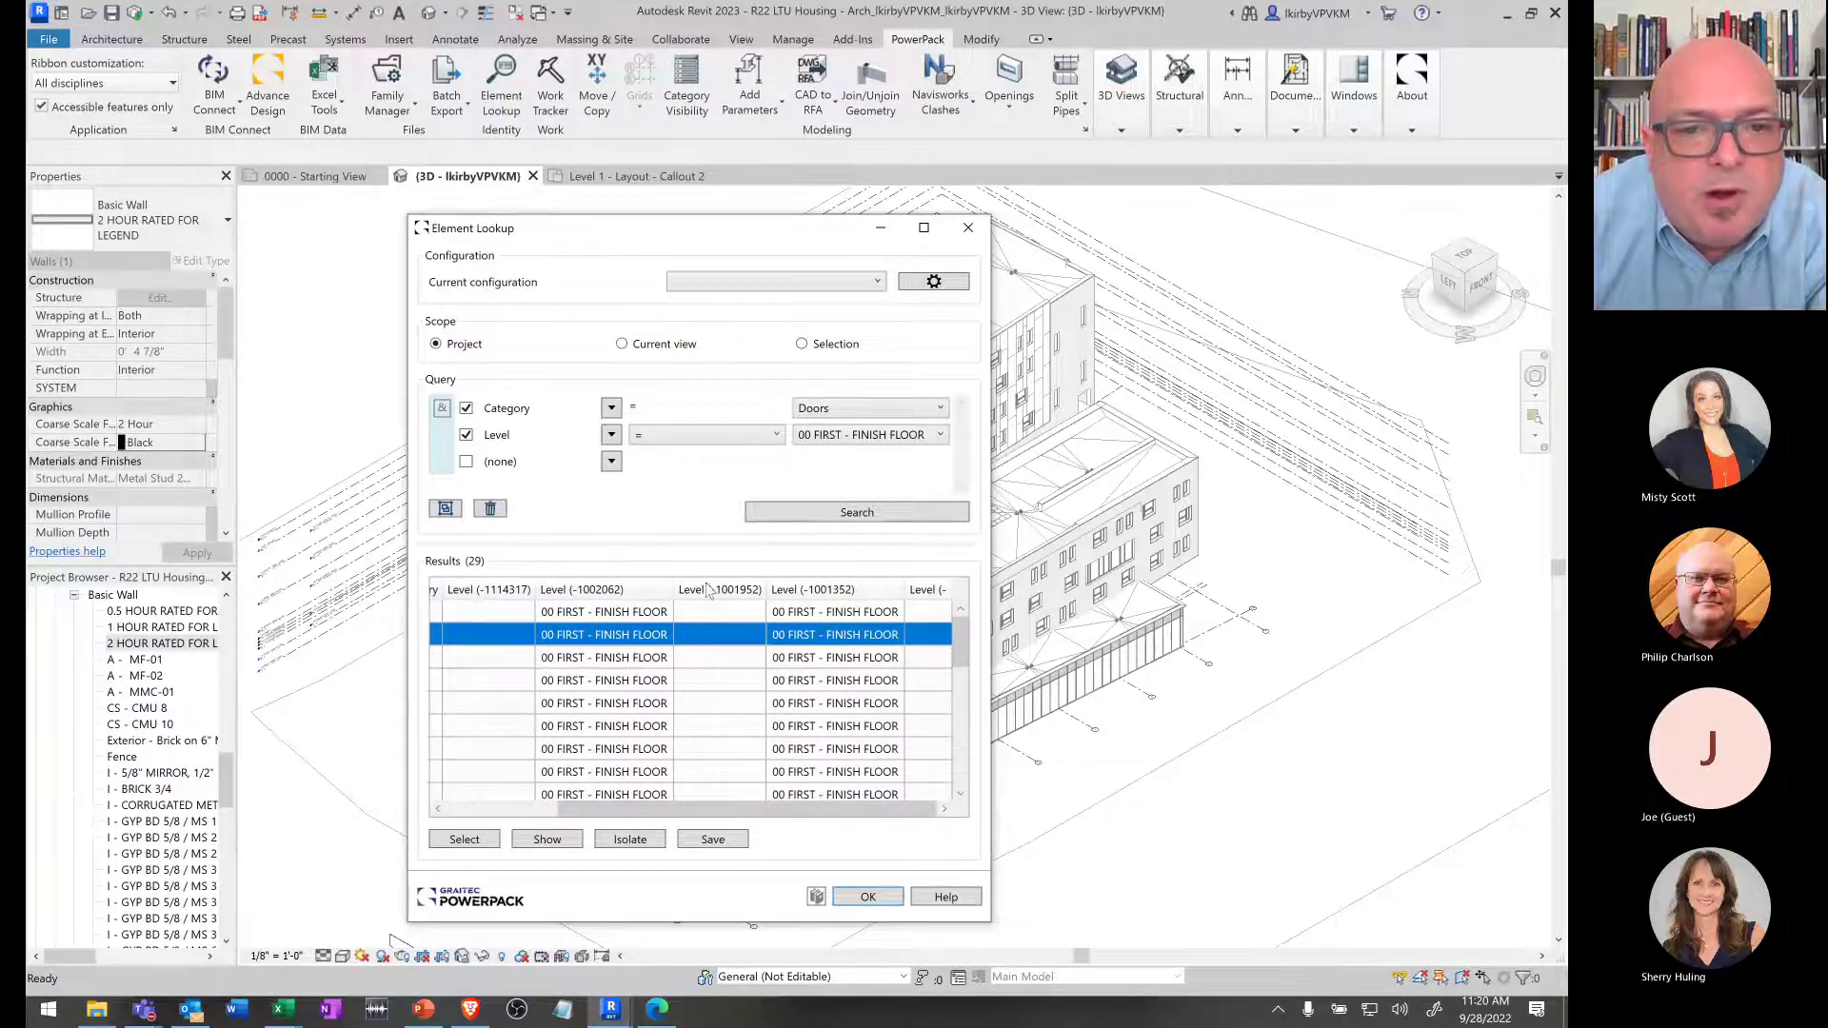
left_click_drag(705, 810, 593, 811)
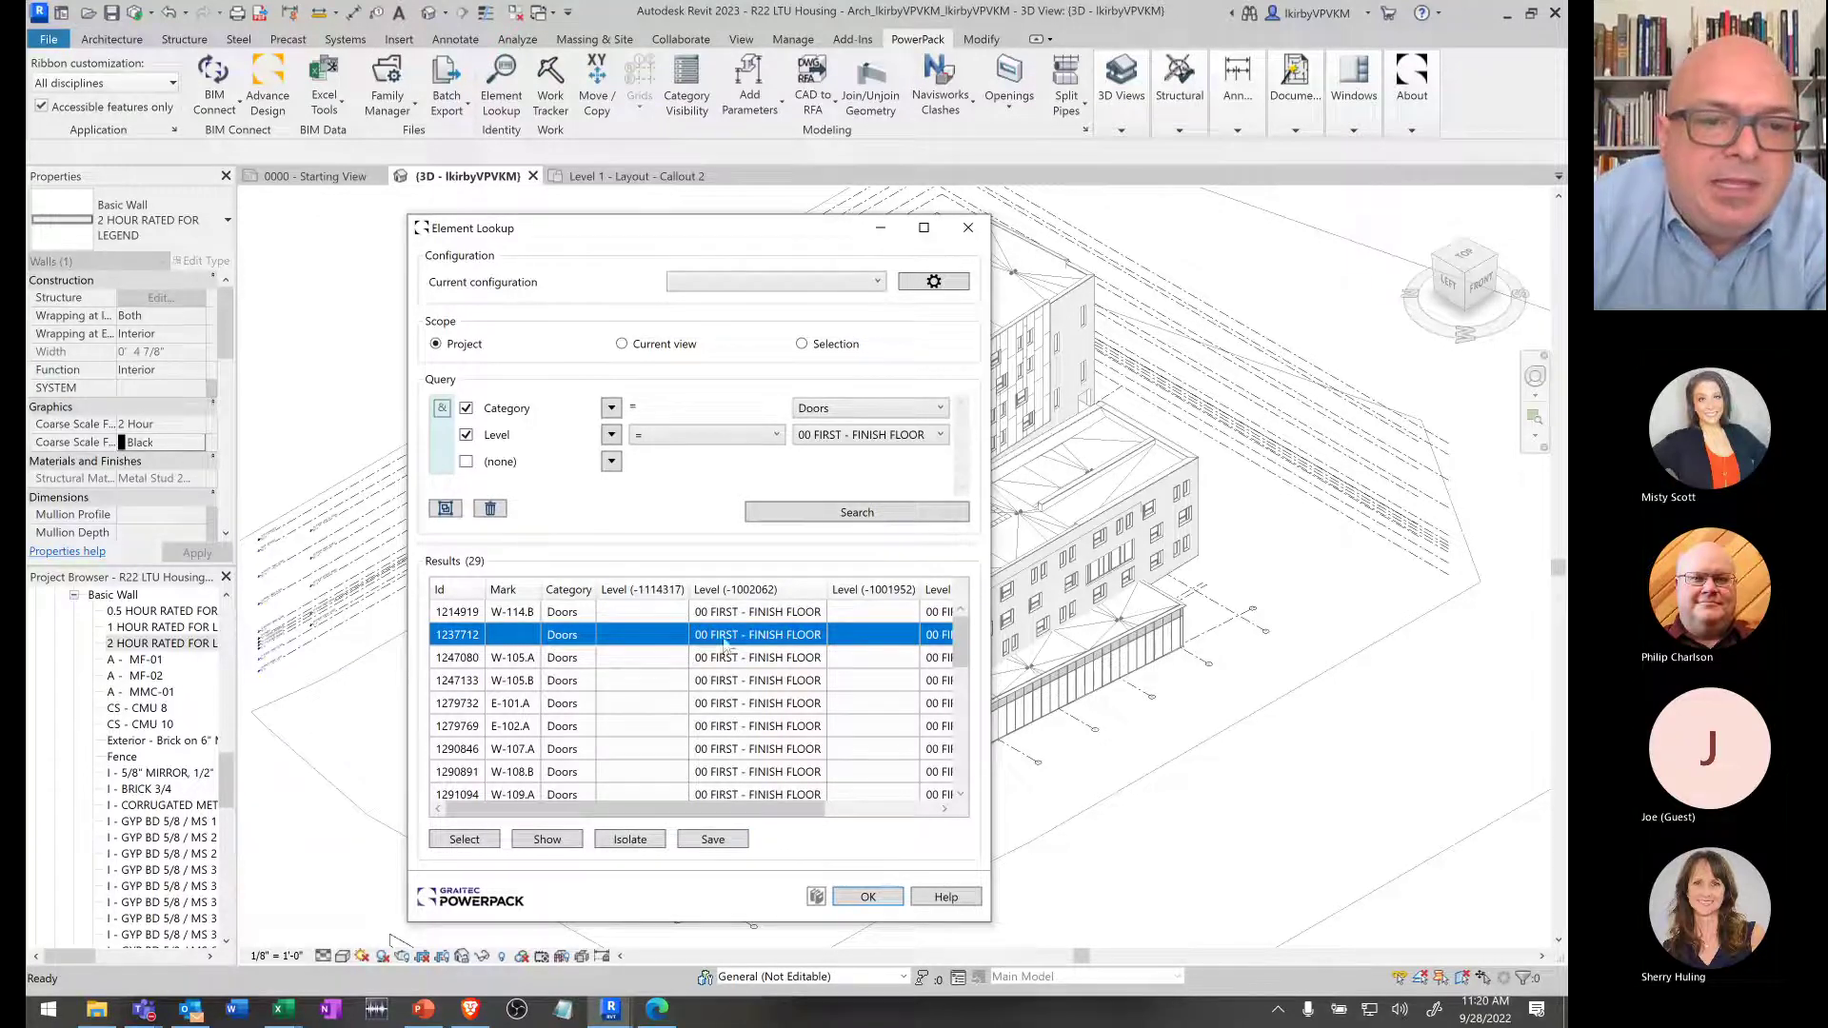
left_click_drag(729, 235, 485, 241)
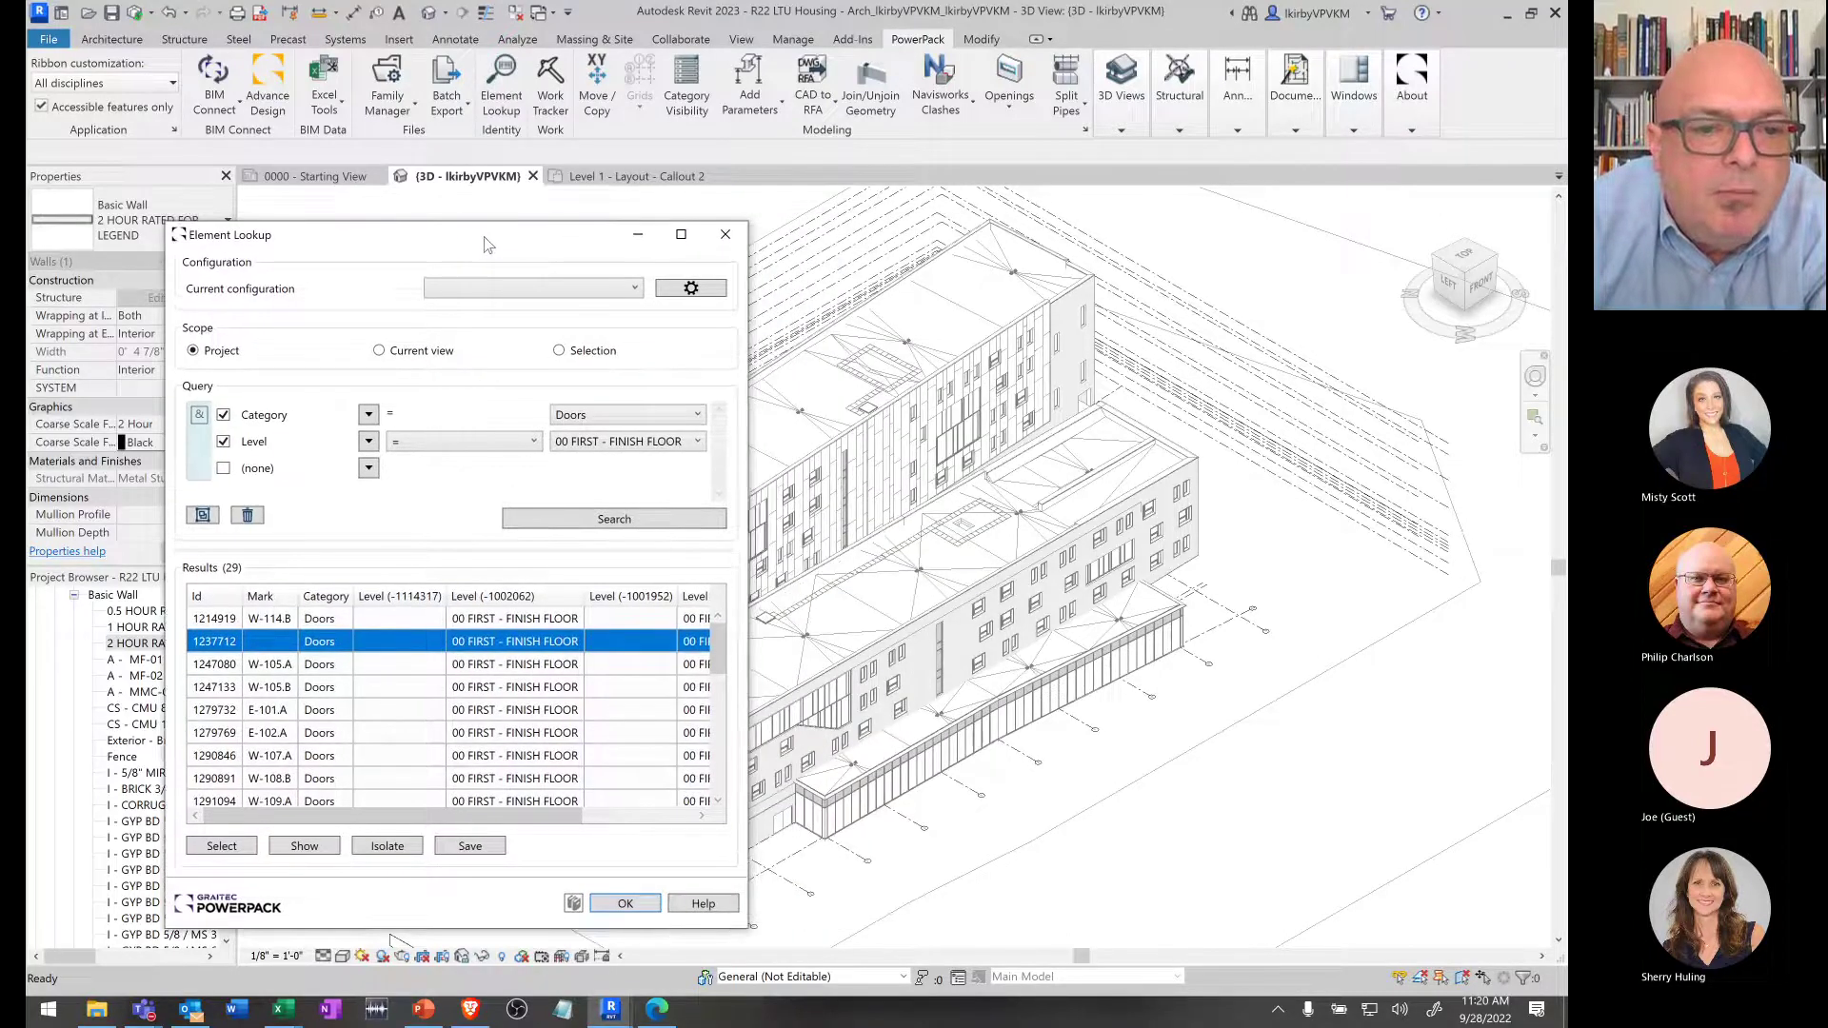
left_click(237, 849)
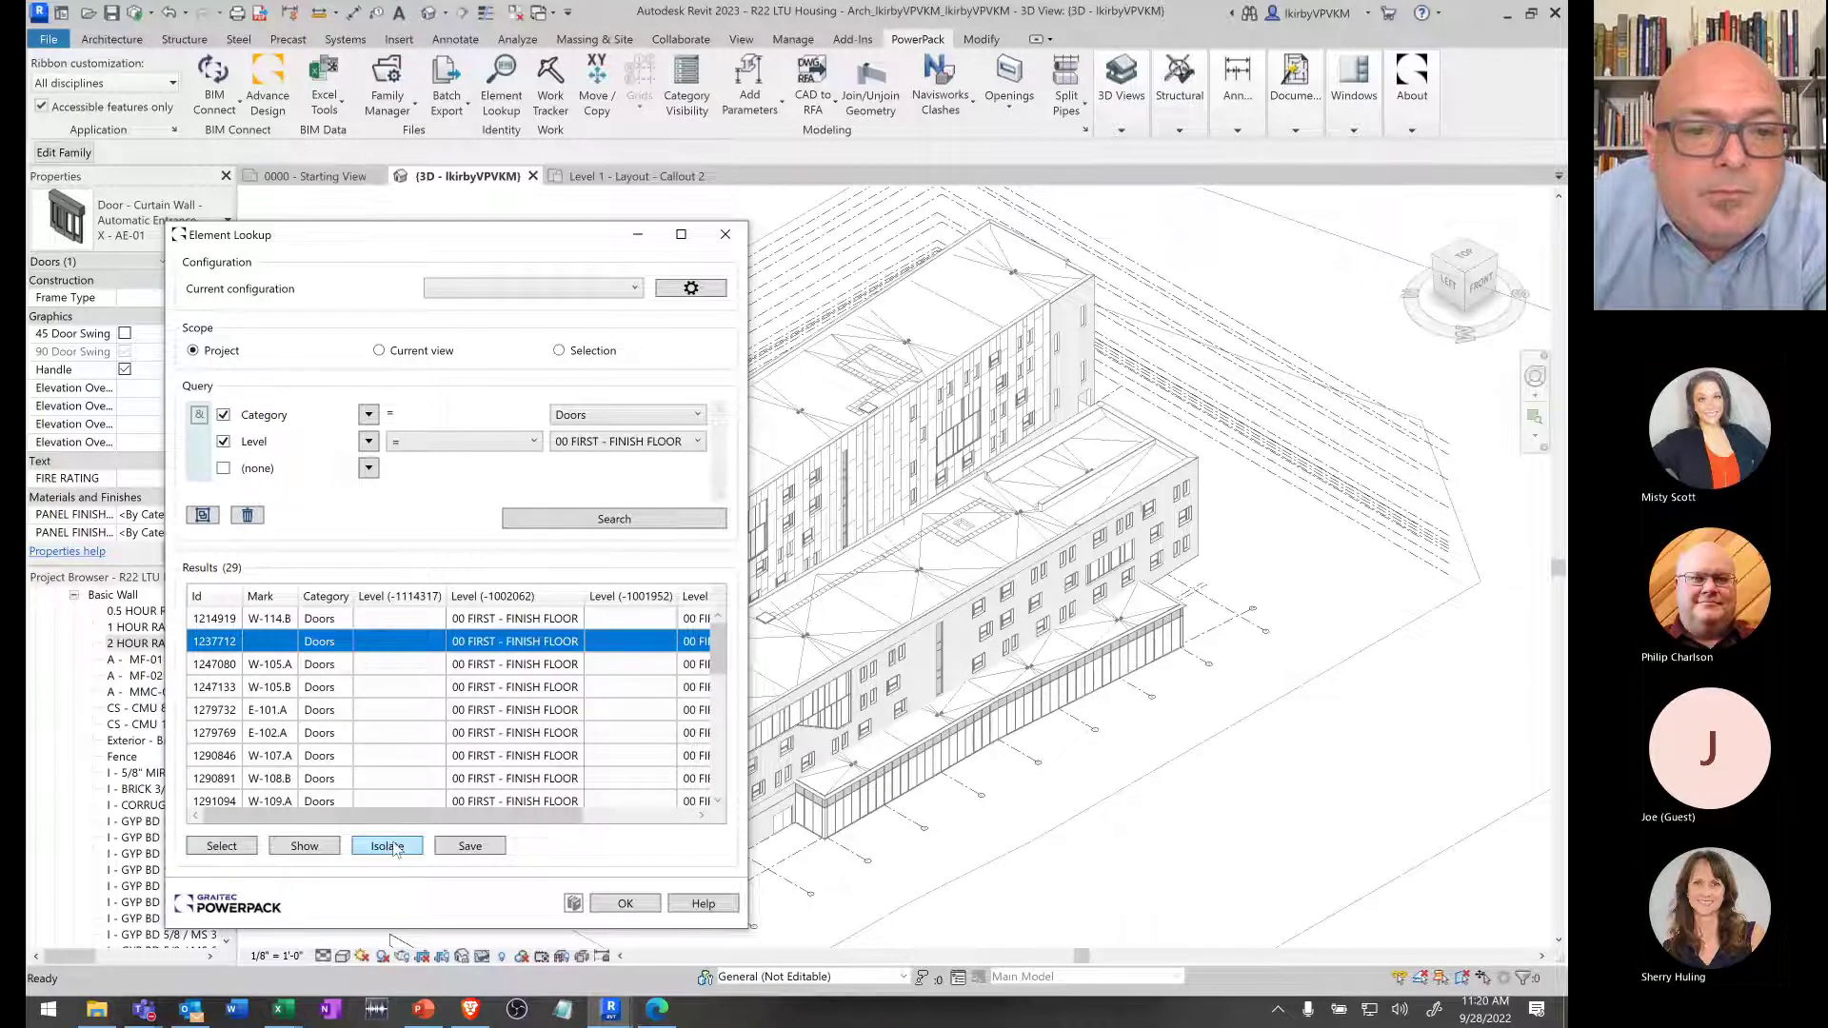
- Rerun the door query, then highlight all the results and isolate those doors in the view
left_click(381, 621)
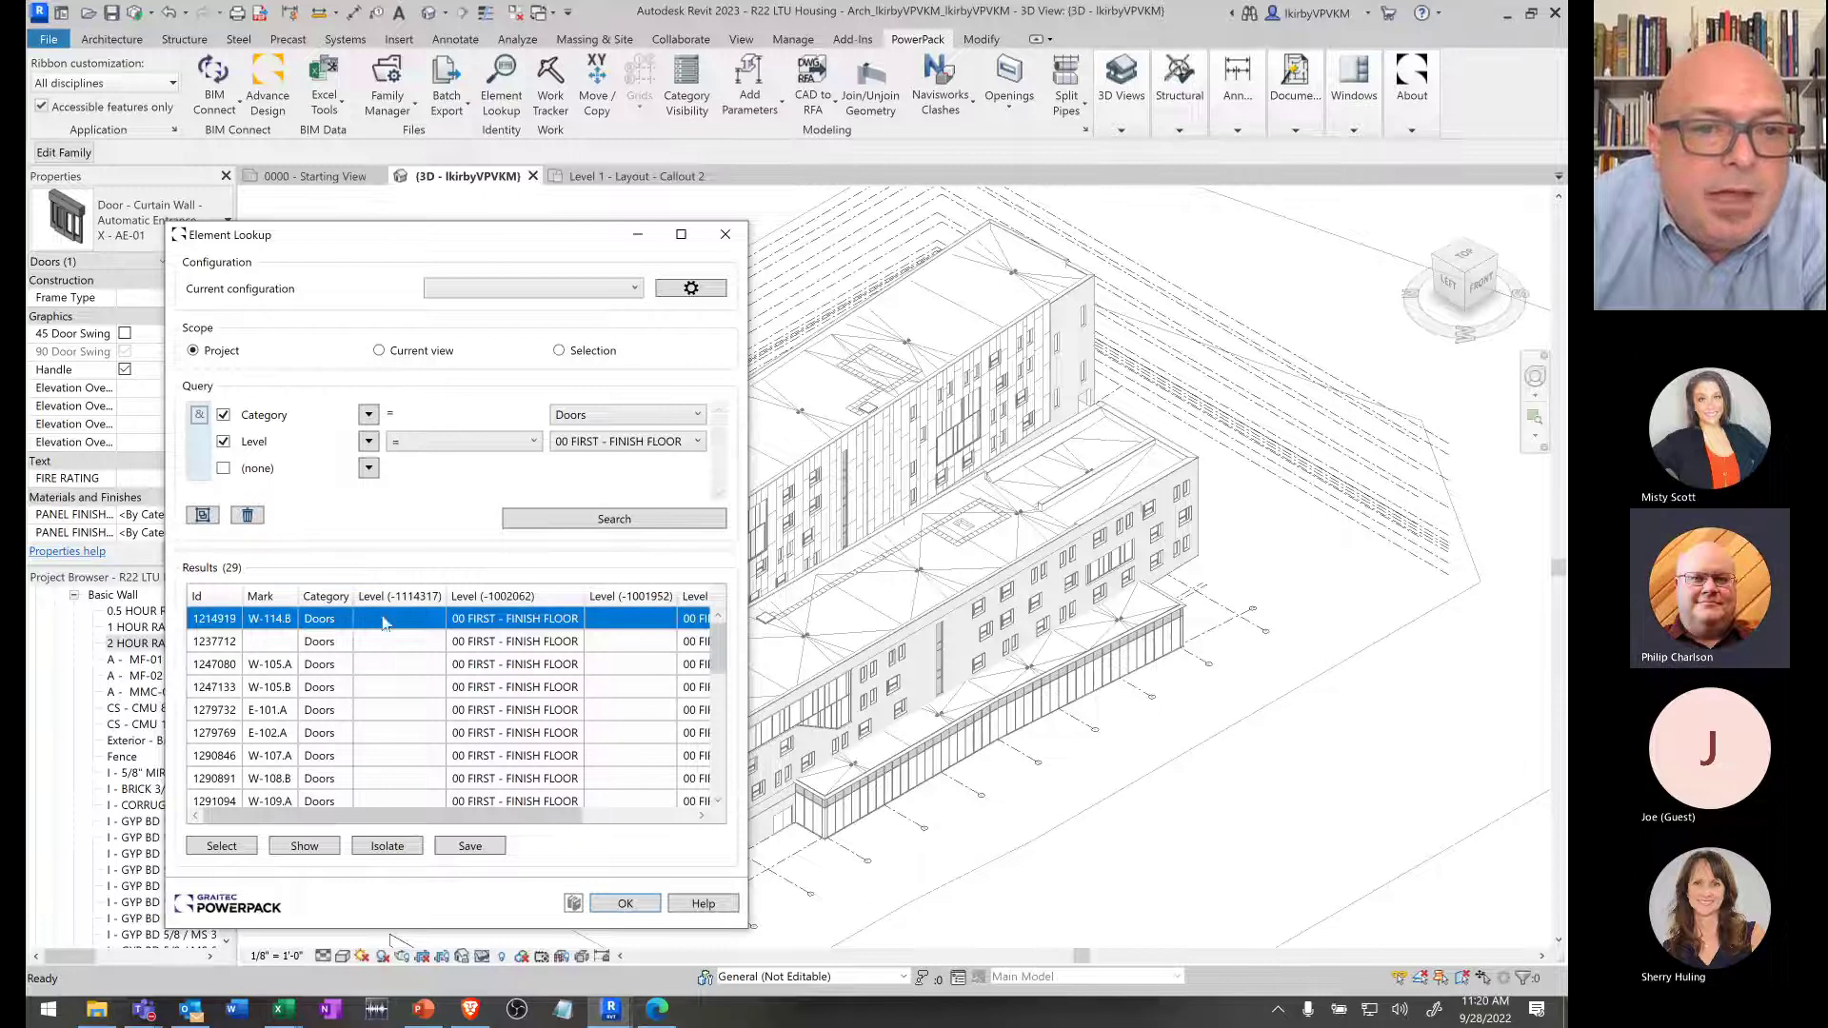
left_click(580, 517)
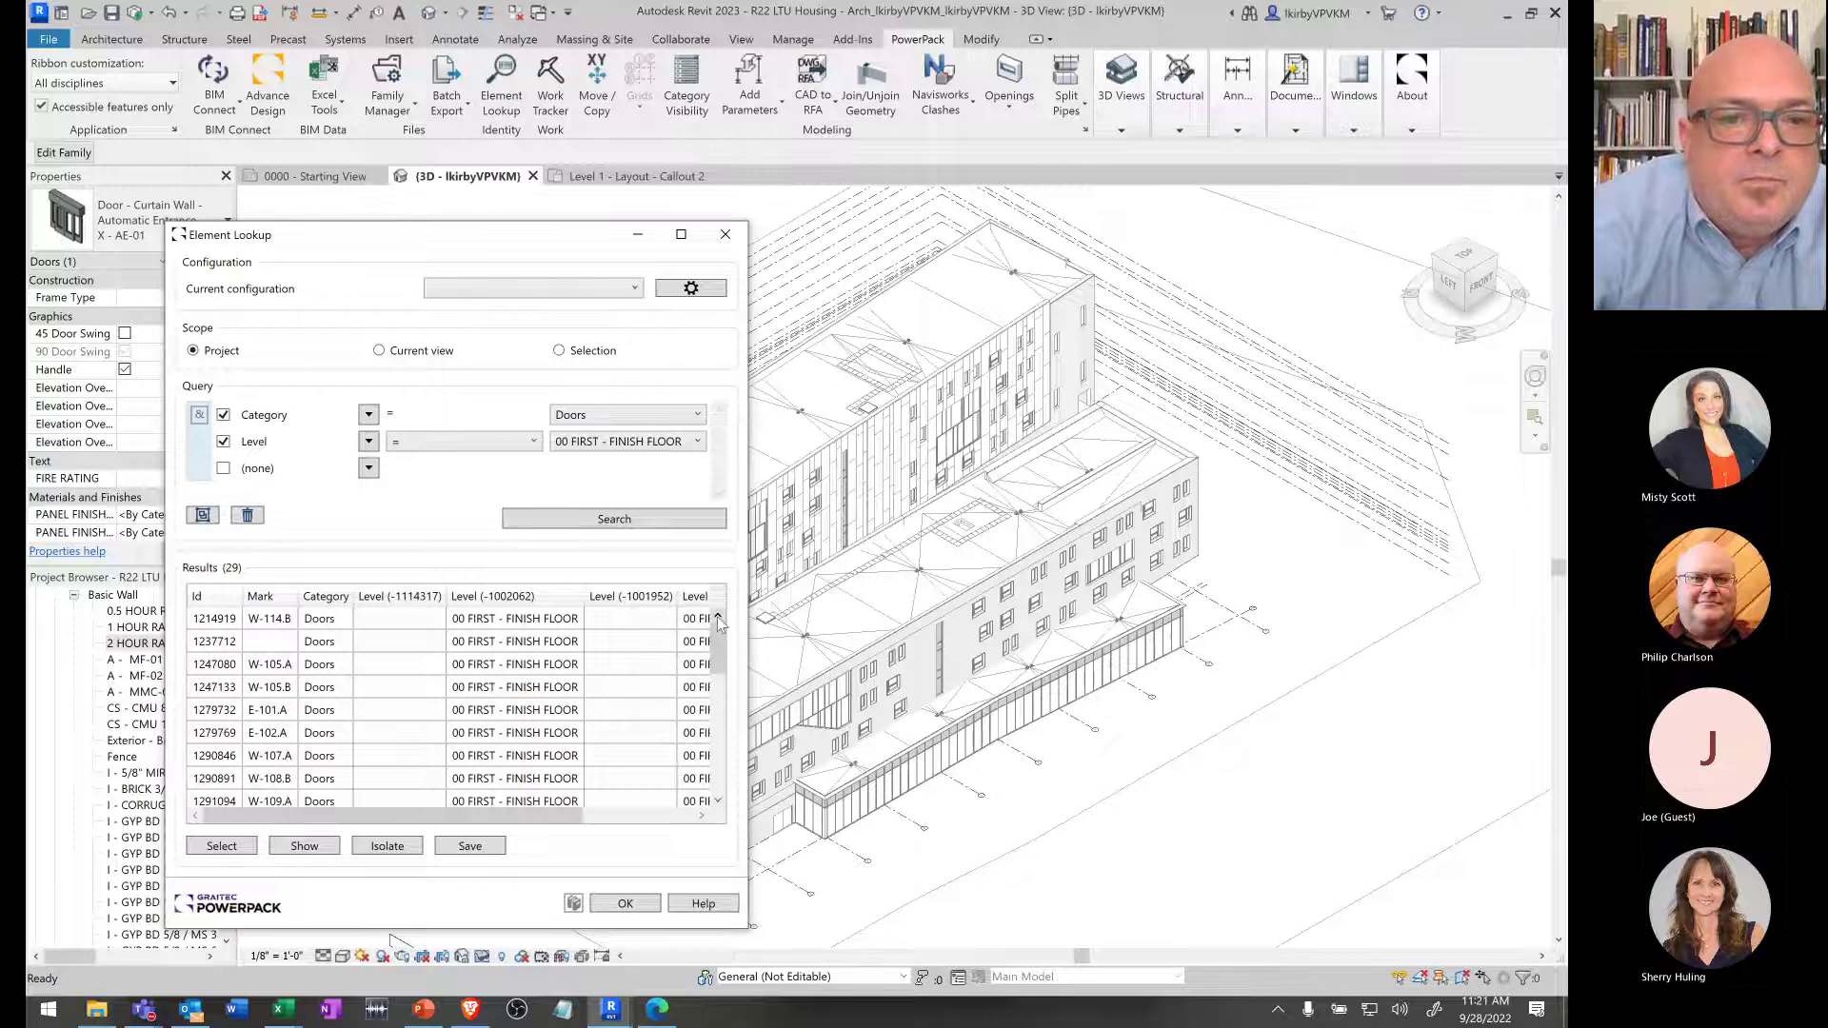
left_click(330, 626)
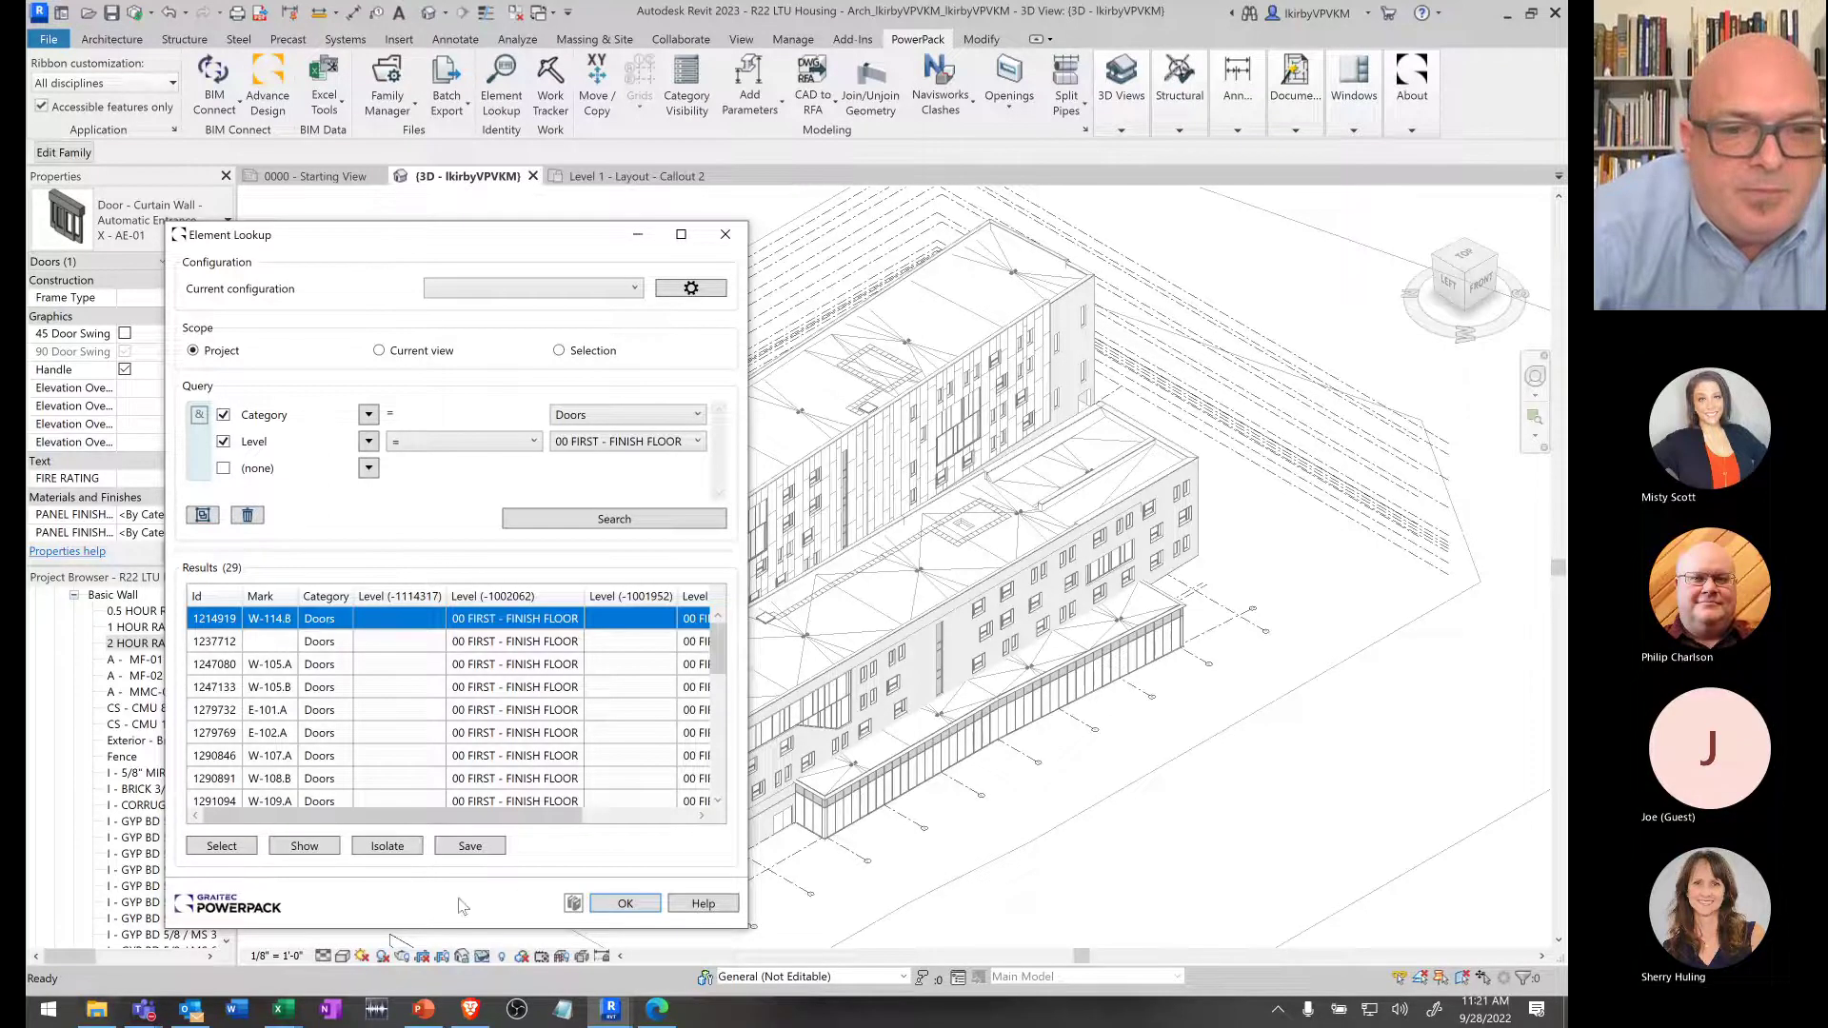
left_click(245, 847)
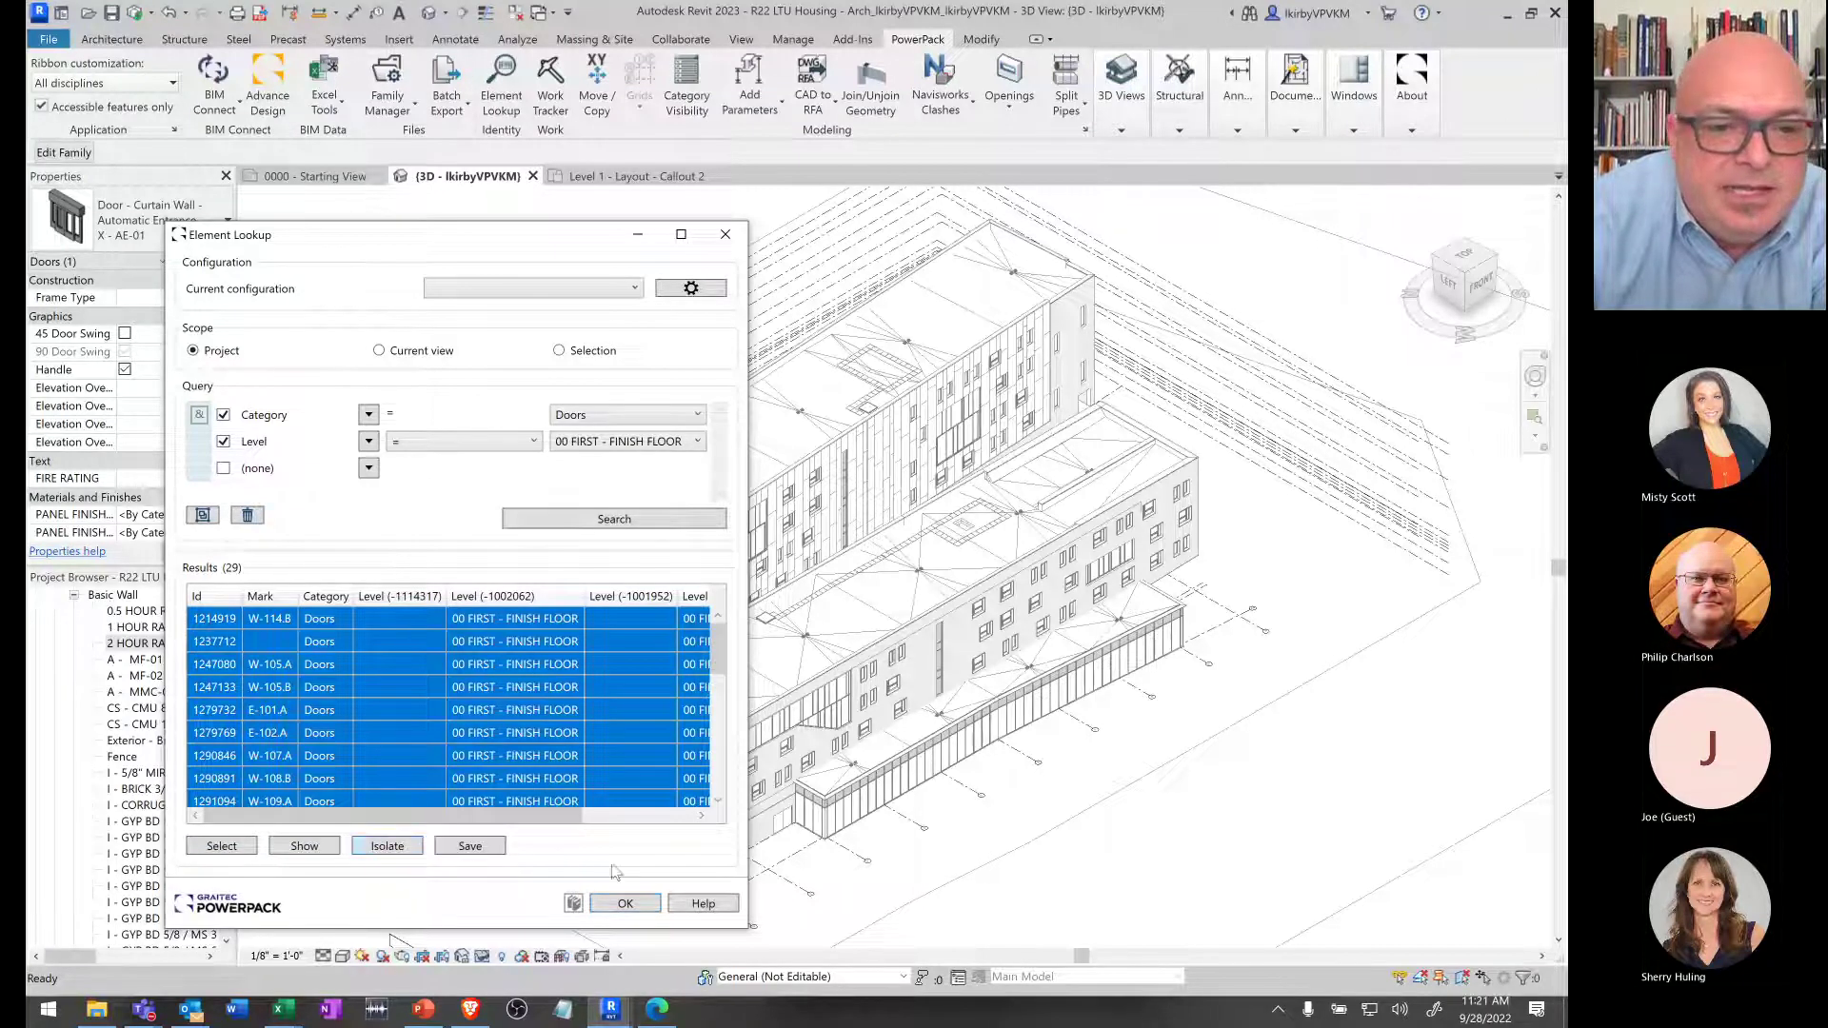
- Save the highlighted doors as a selection set named First Floor Doors and close Element Lookup
left_click(470, 847)
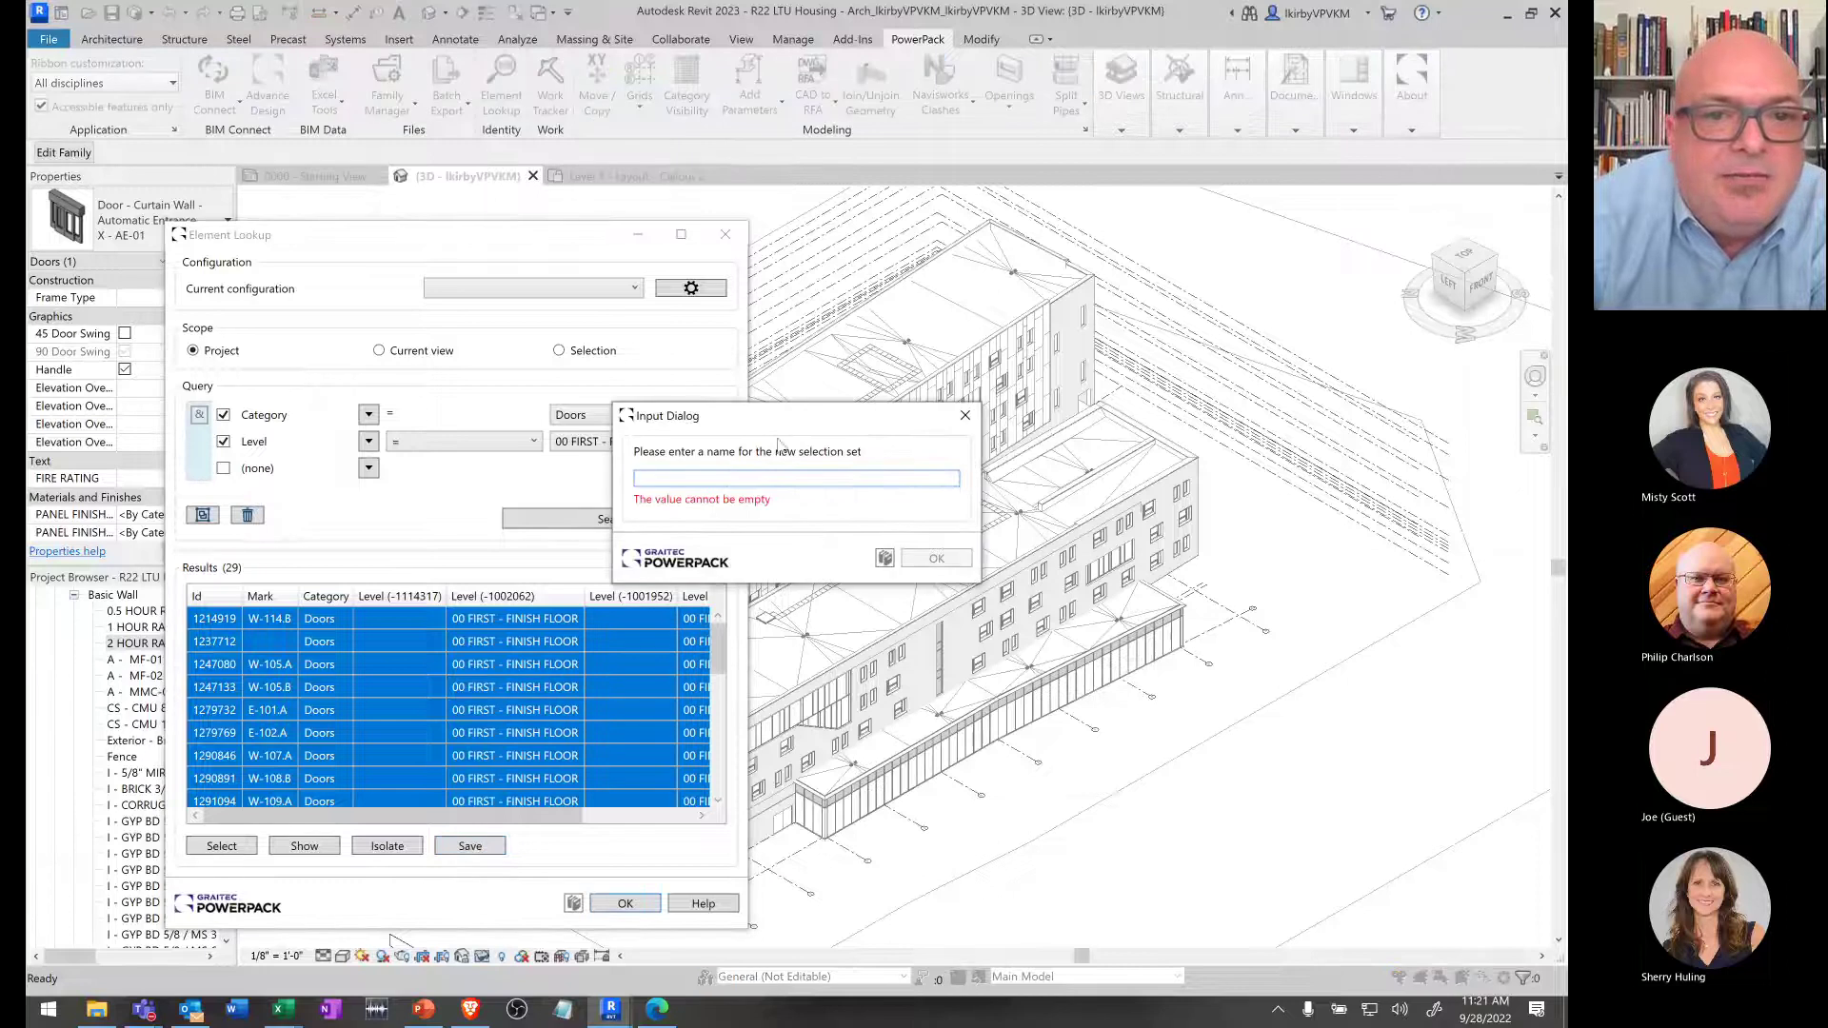
left_click_drag(779, 433, 942, 410)
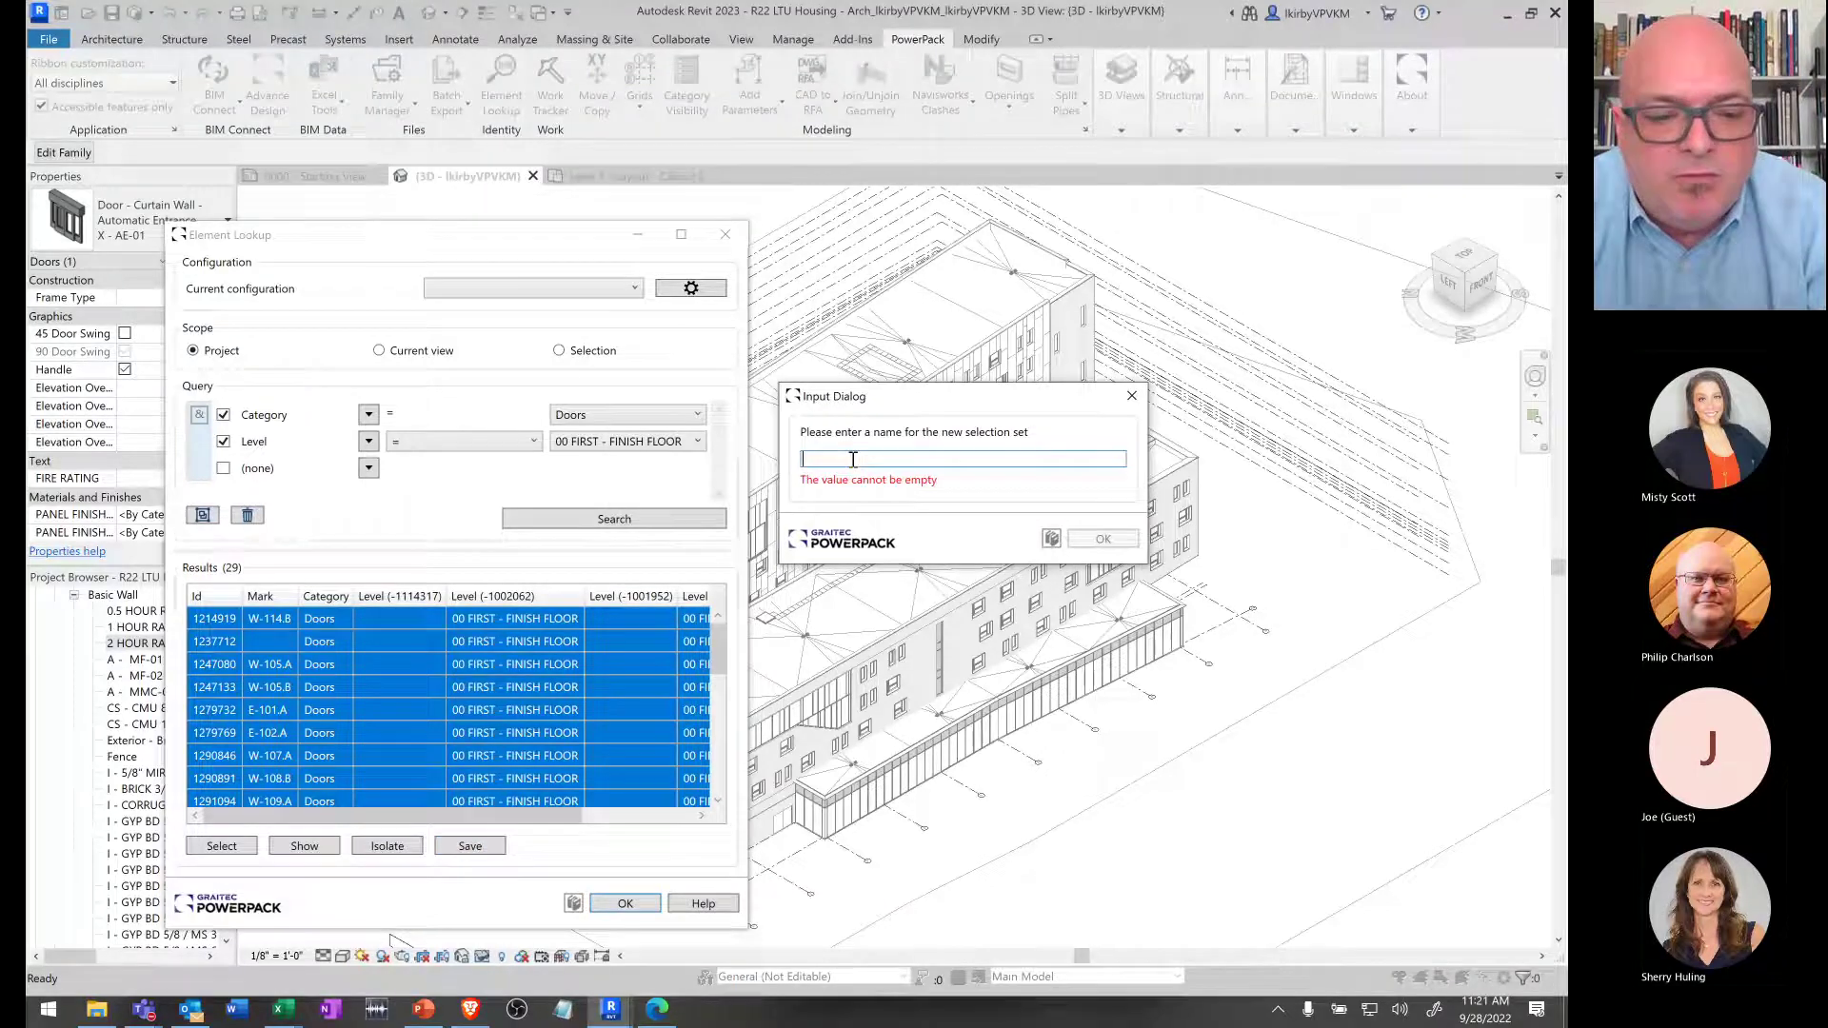
type("First Floor Doors")
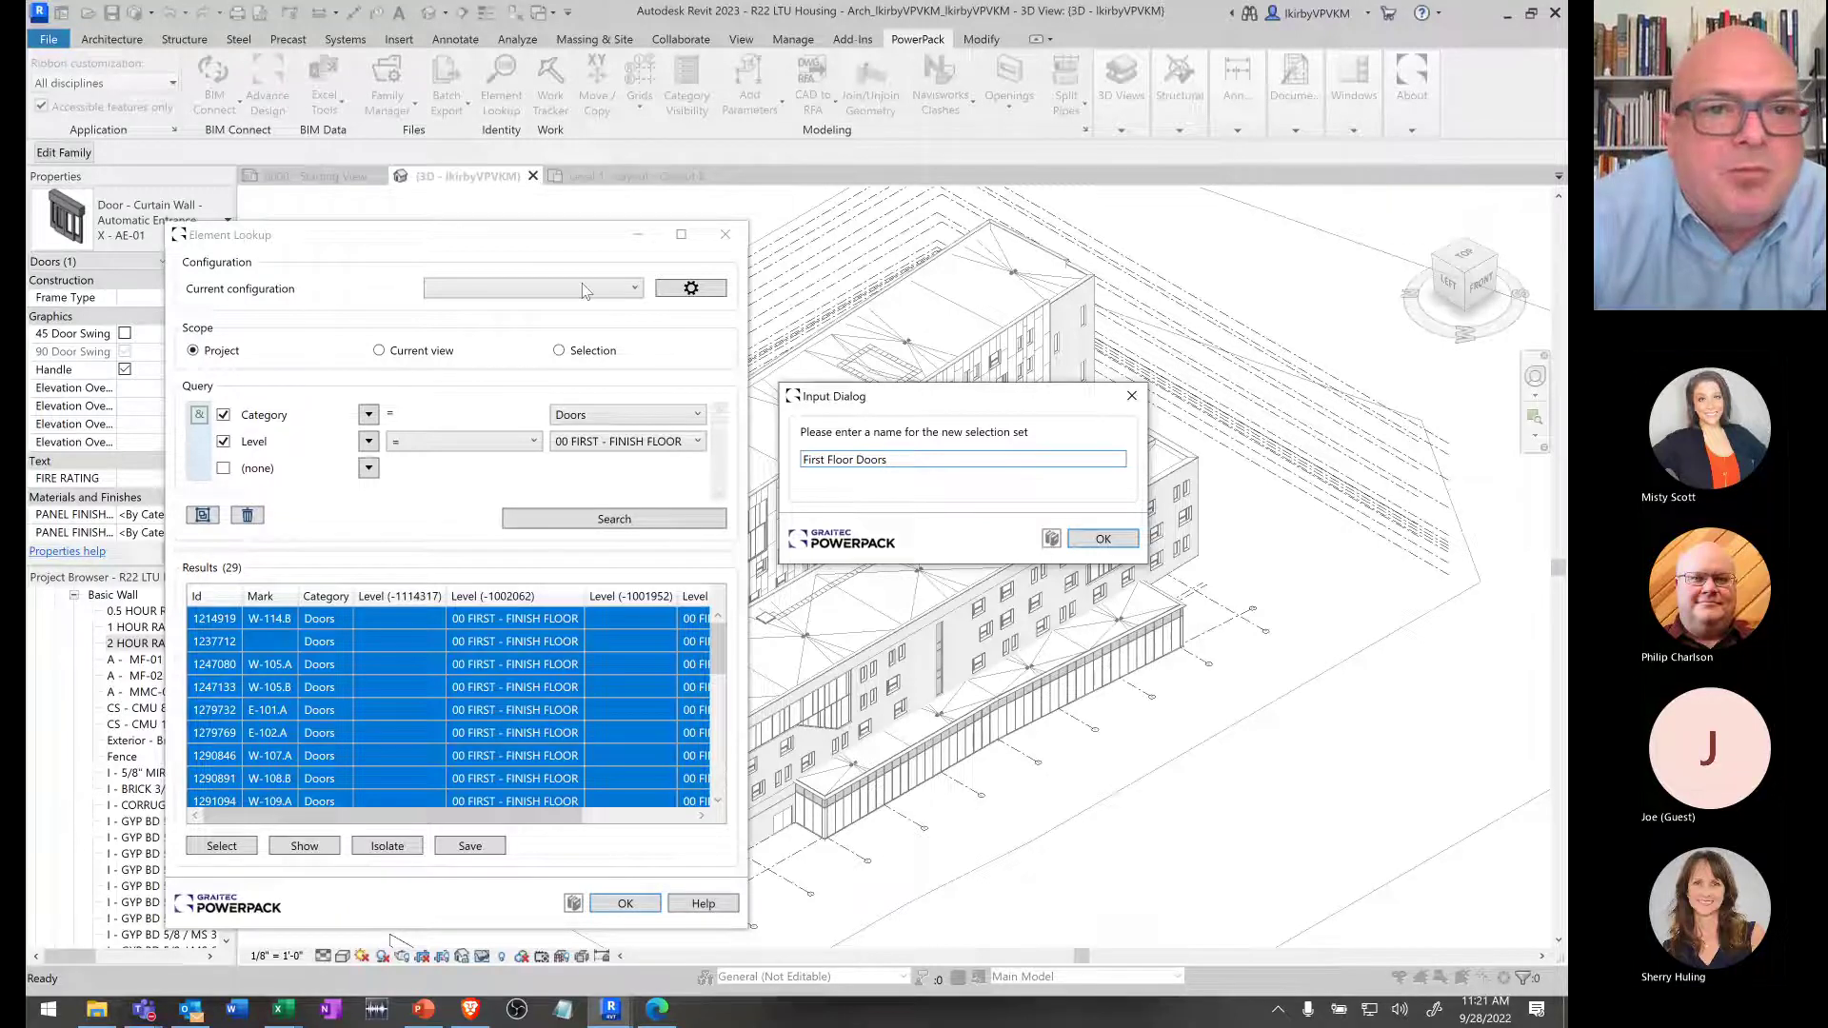
left_click(1104, 543)
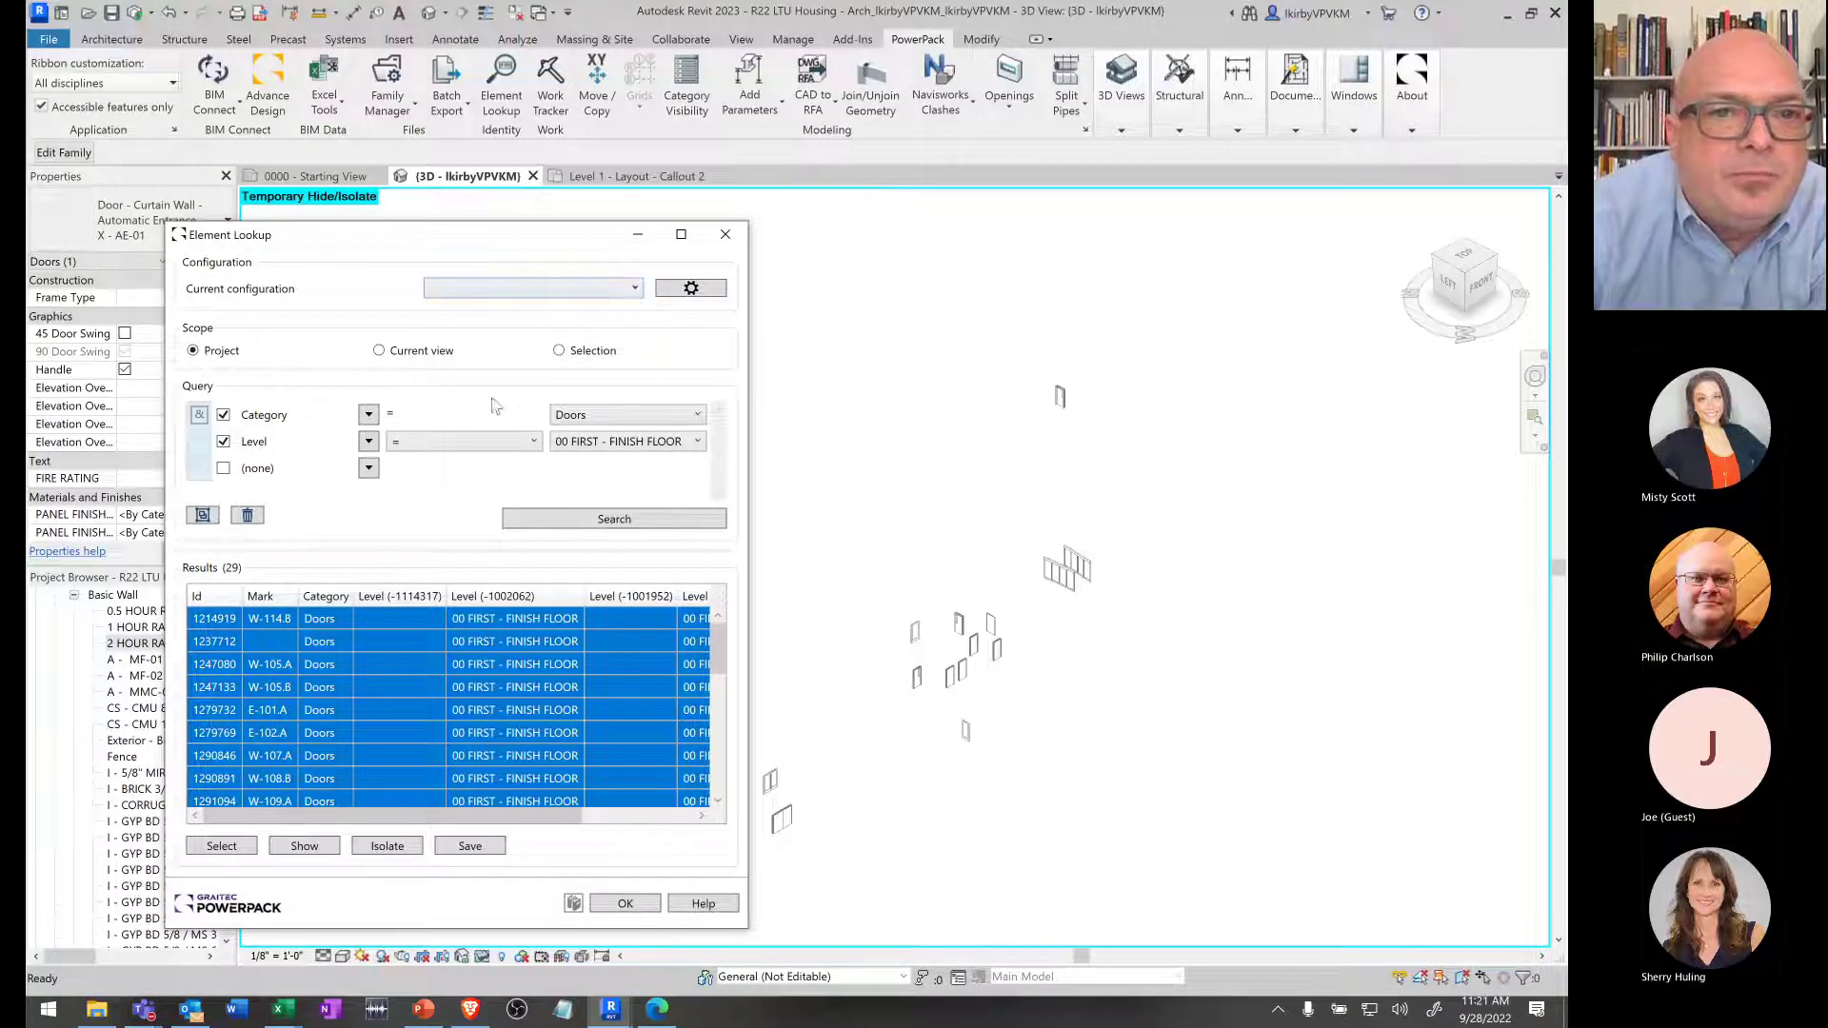
left_click(623, 904)
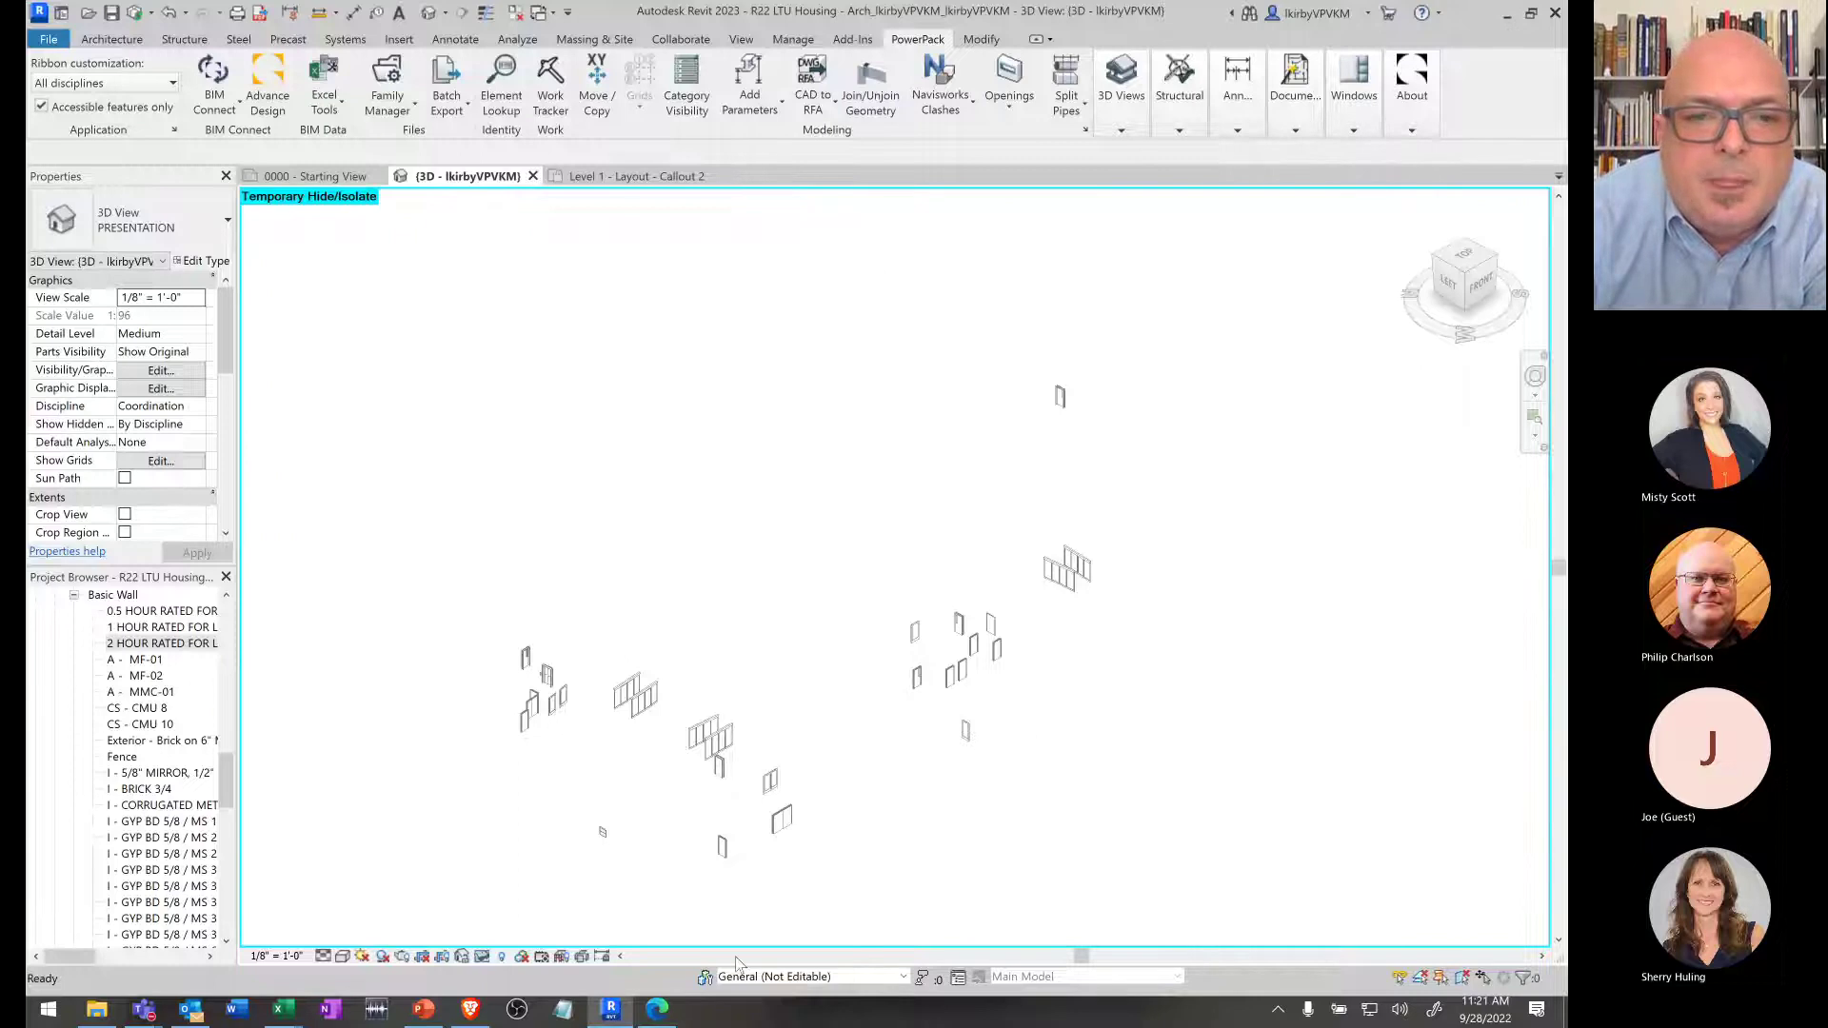
- Reopen Element Lookup, move its dialog clear of the isolated doors and check the list of saved configurations
left_click(501, 89)
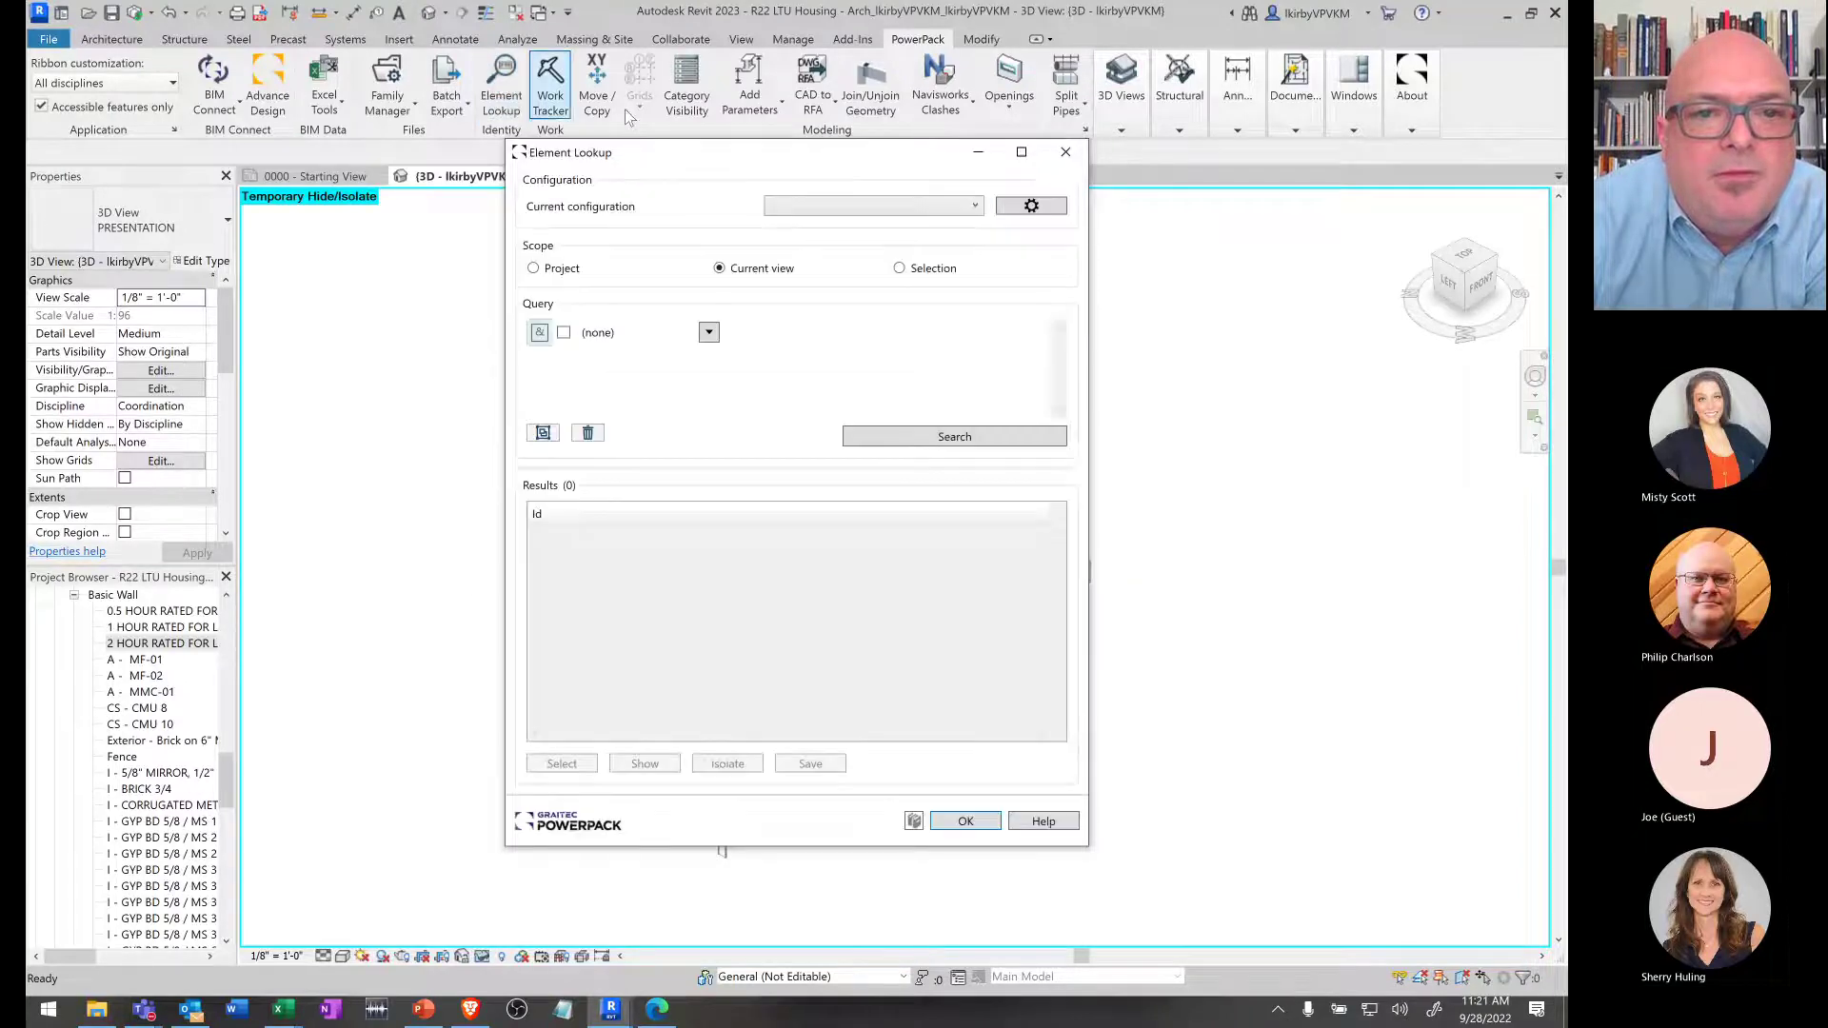
left_click_drag(780, 152, 571, 197)
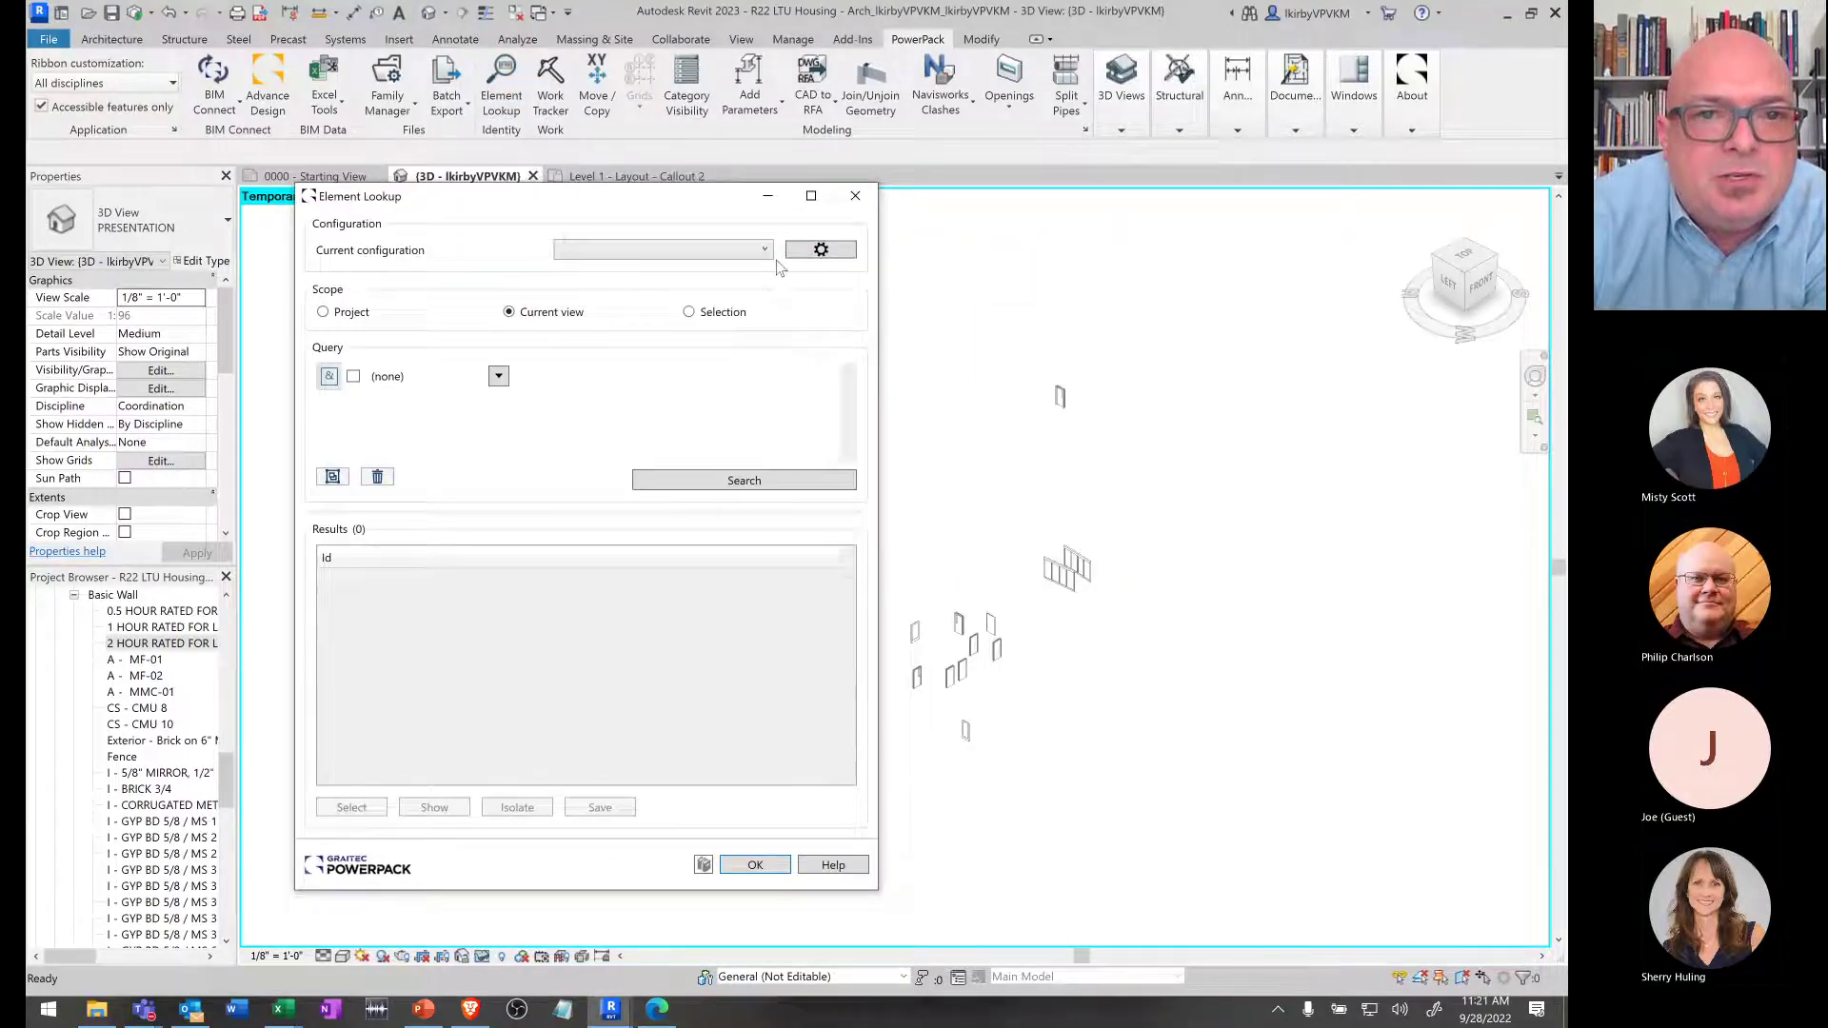
left_click(769, 251)
left_click(770, 251)
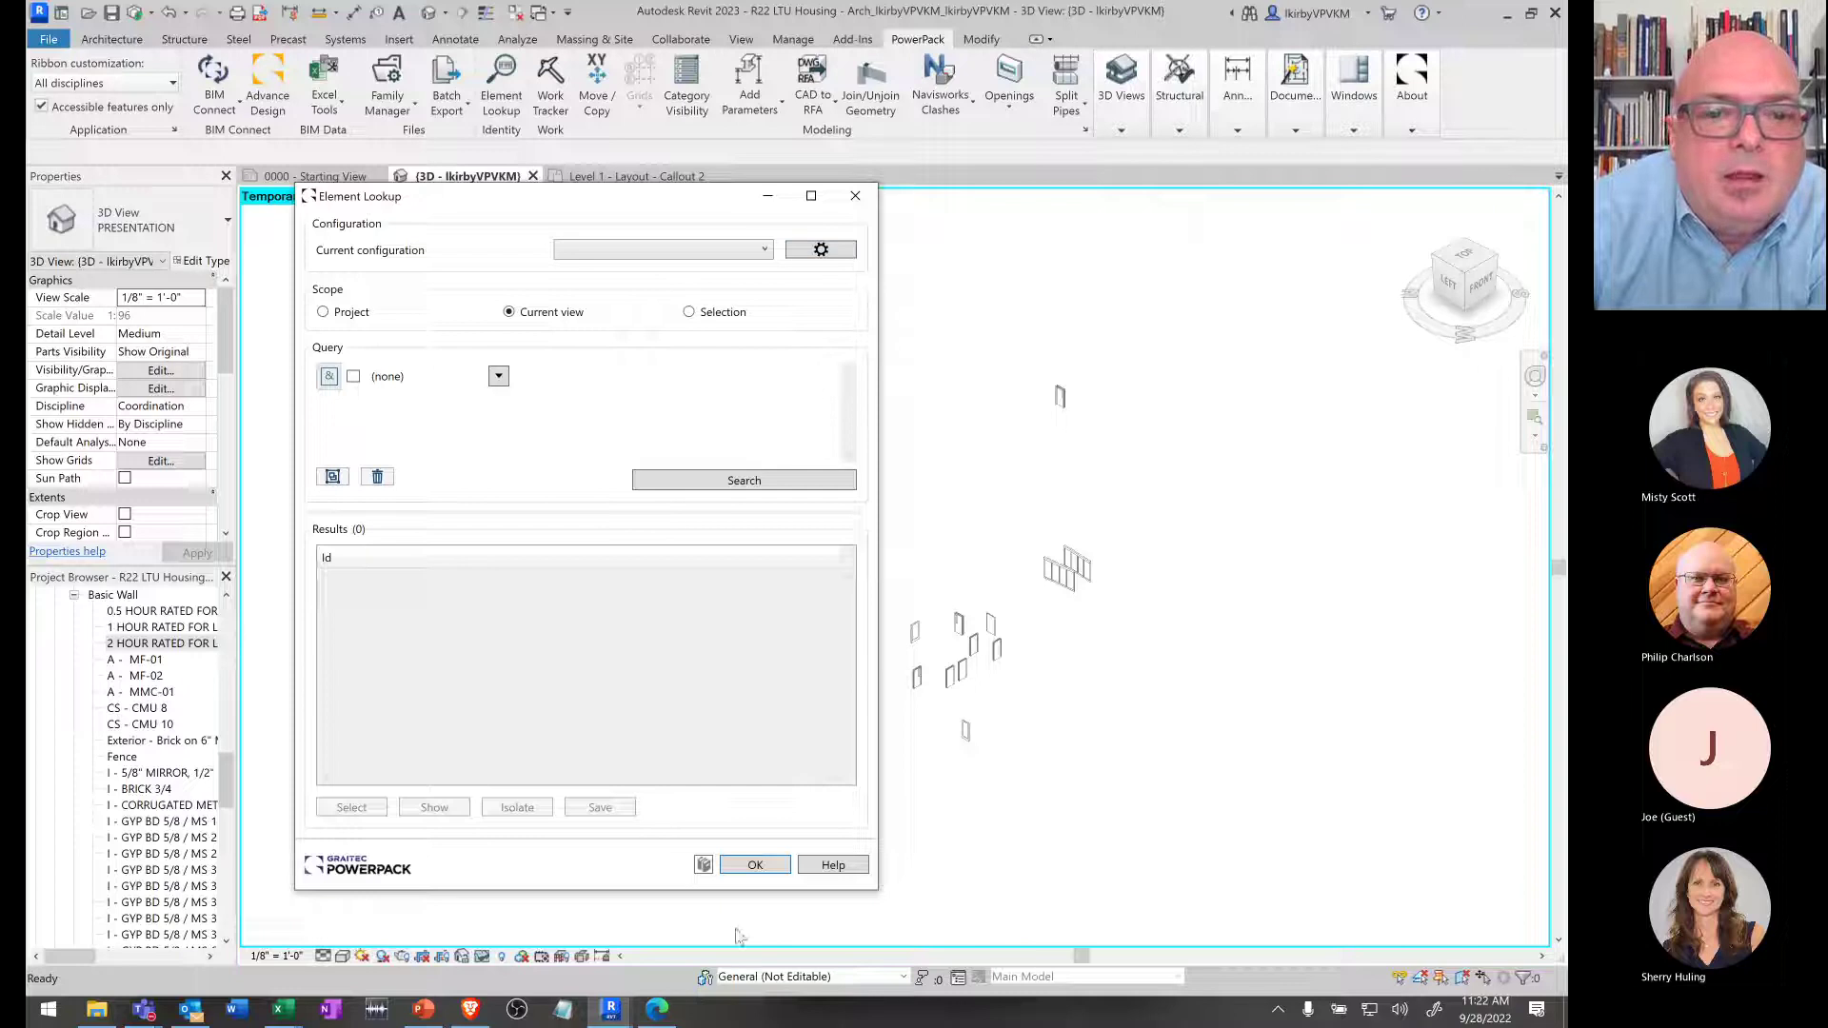
left_click(764, 250)
left_click(765, 251)
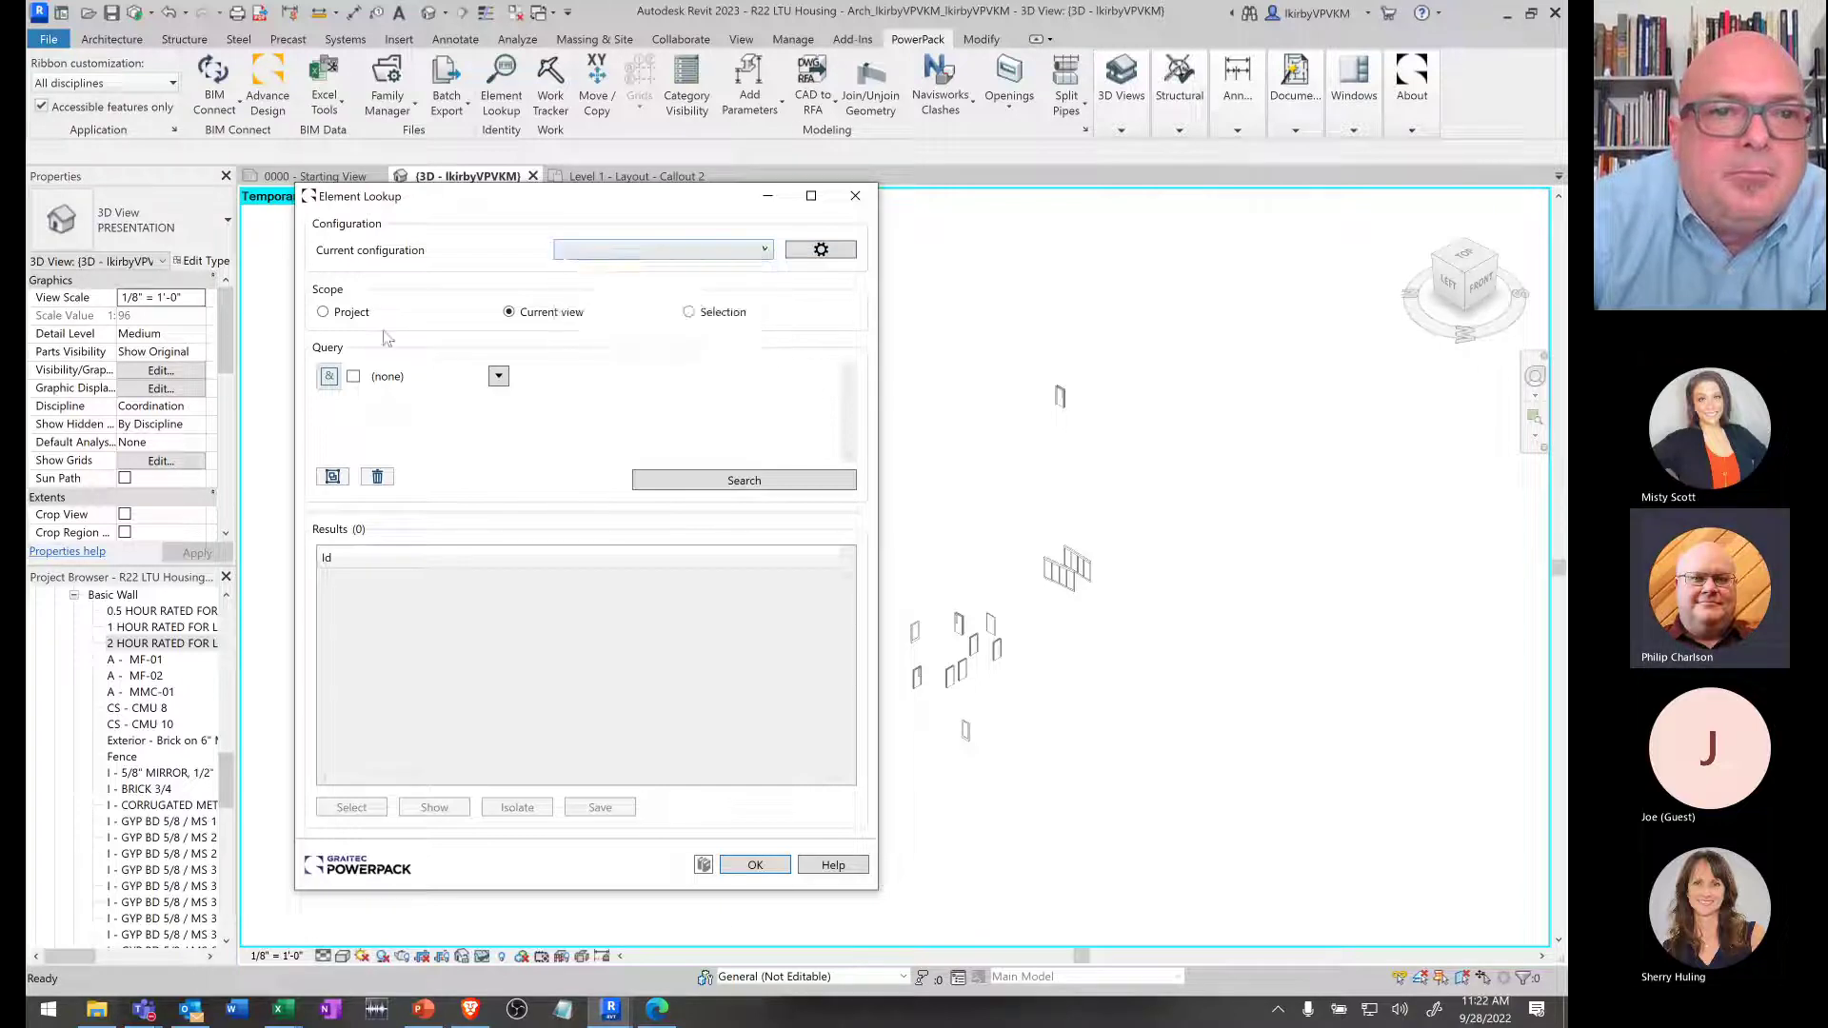
- Set the lookup scope to the whole project, enable the first query condition and open its parameter list
left_click(498, 376)
left_click(353, 376)
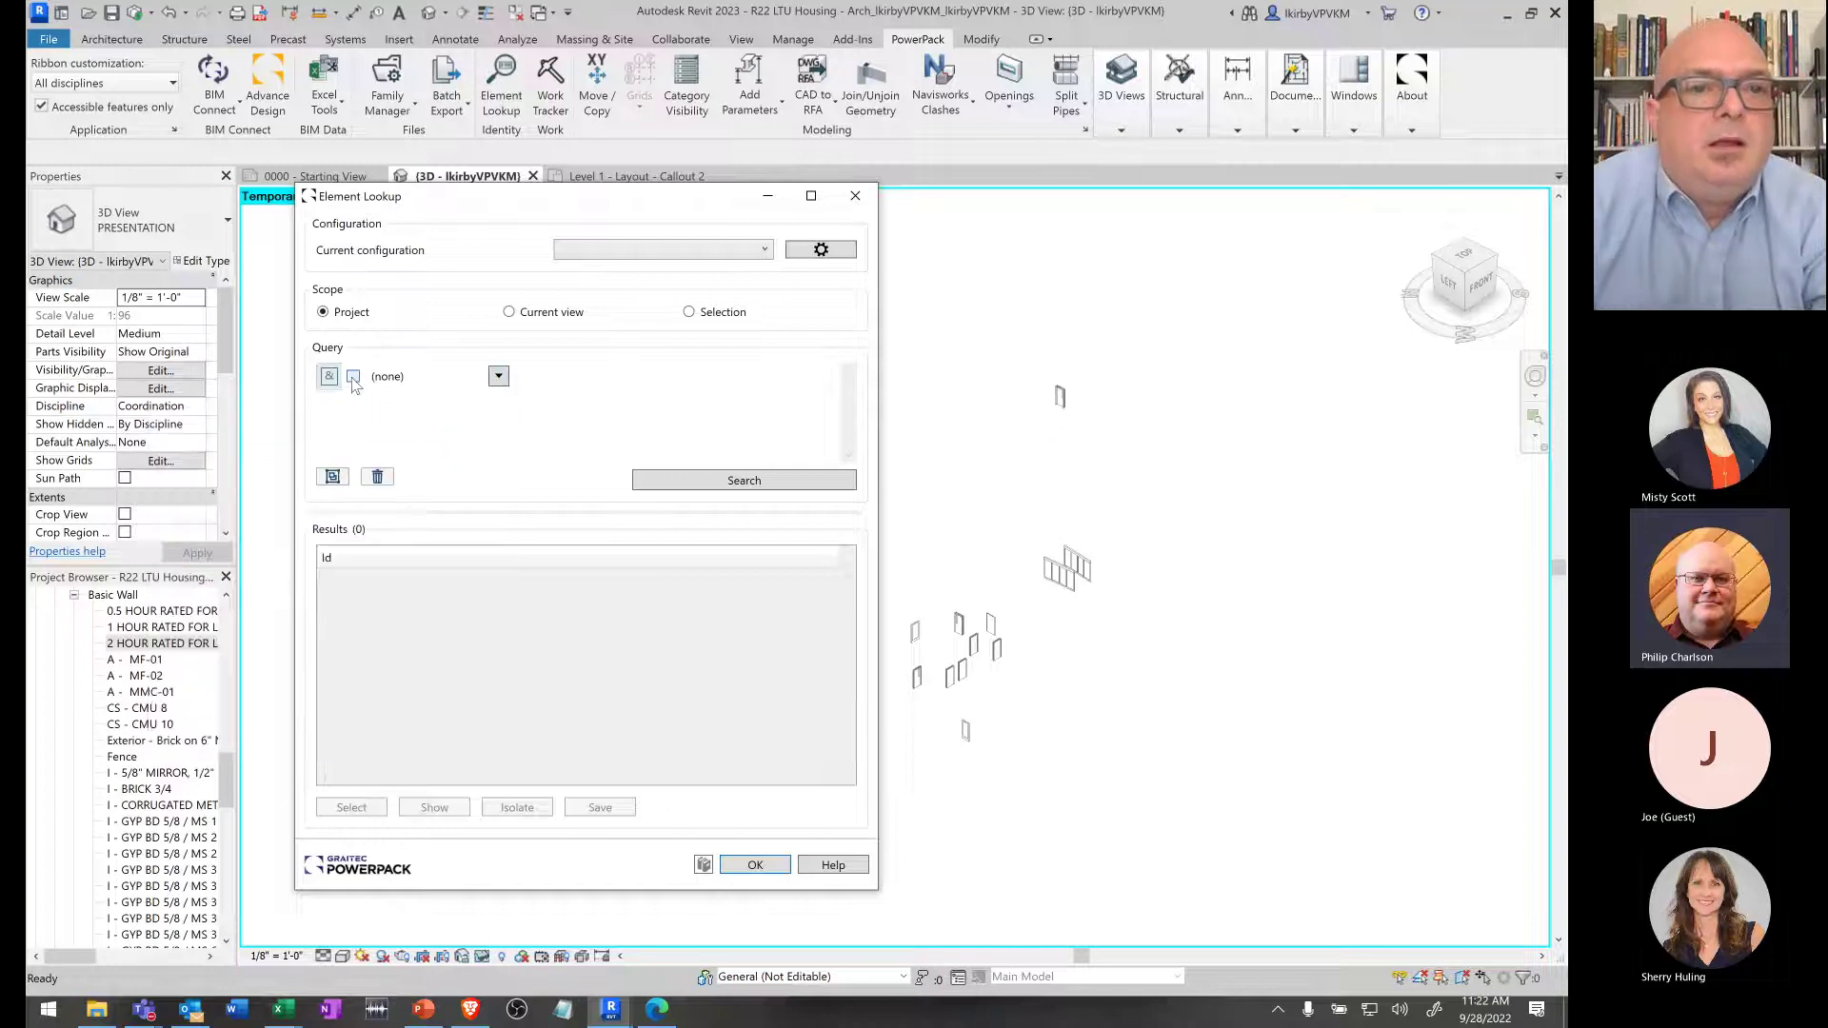
left_click(498, 376)
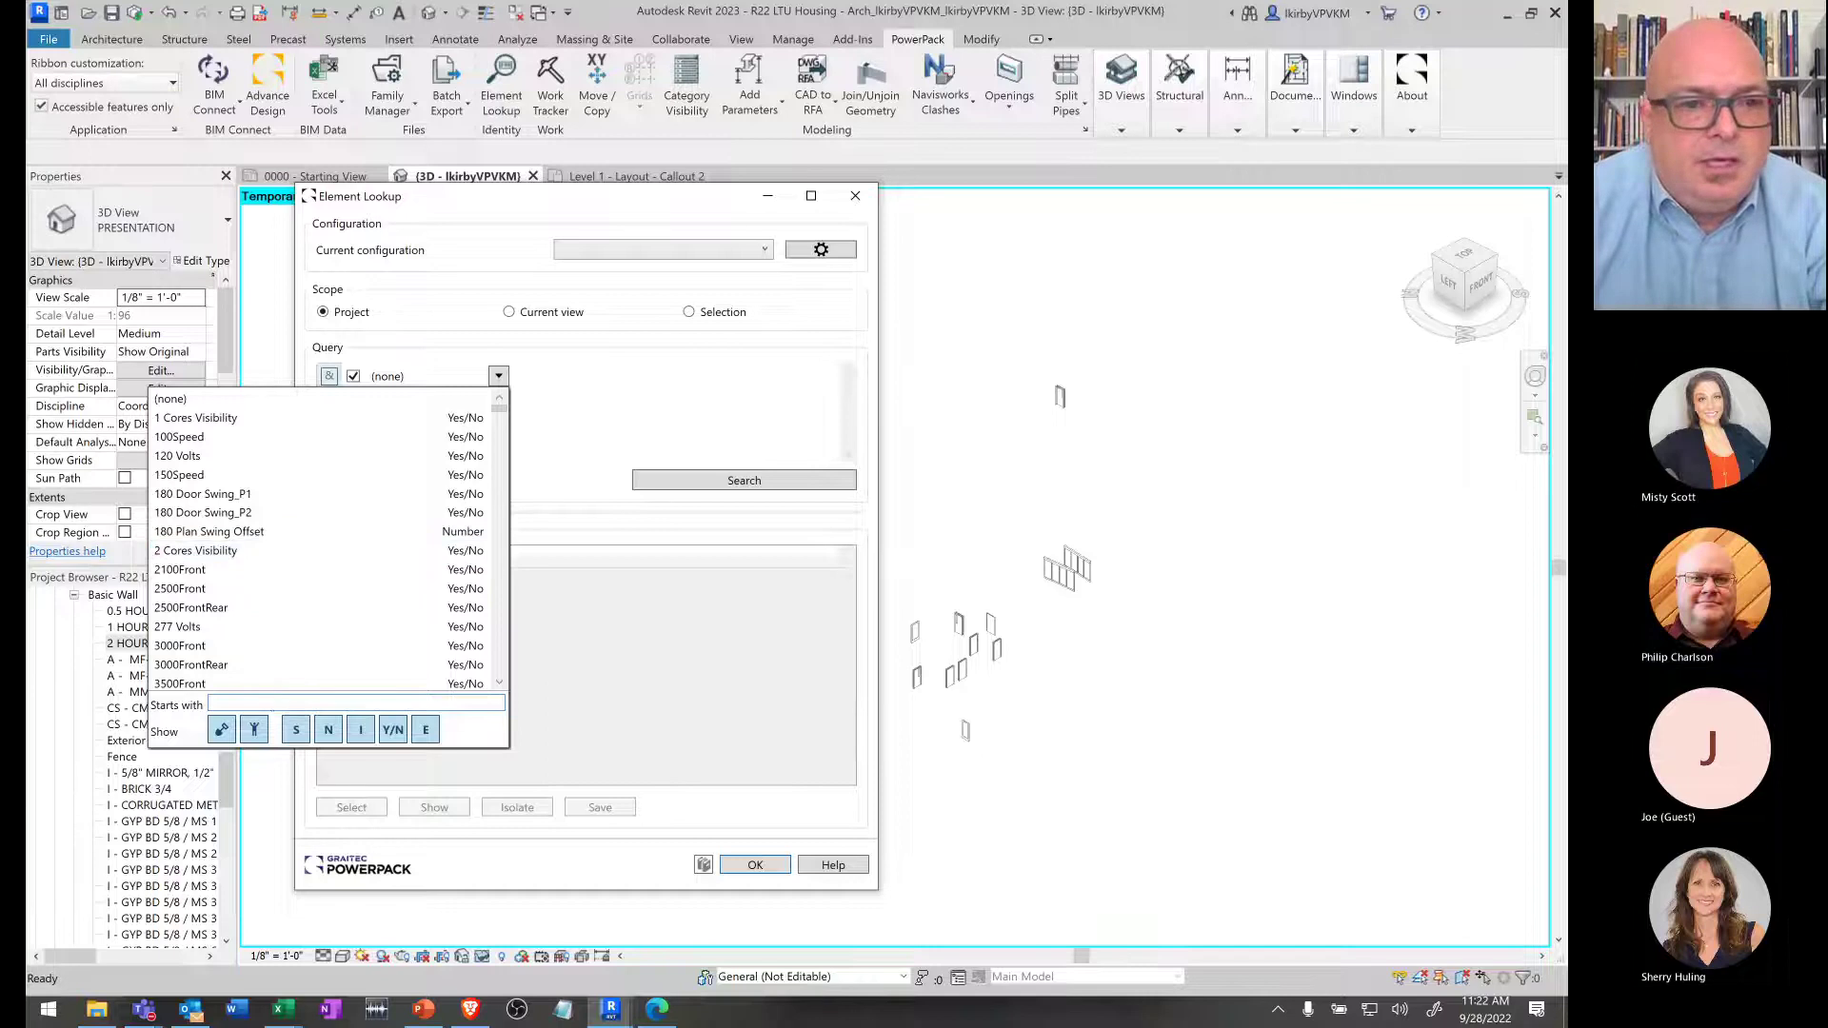
type("d")
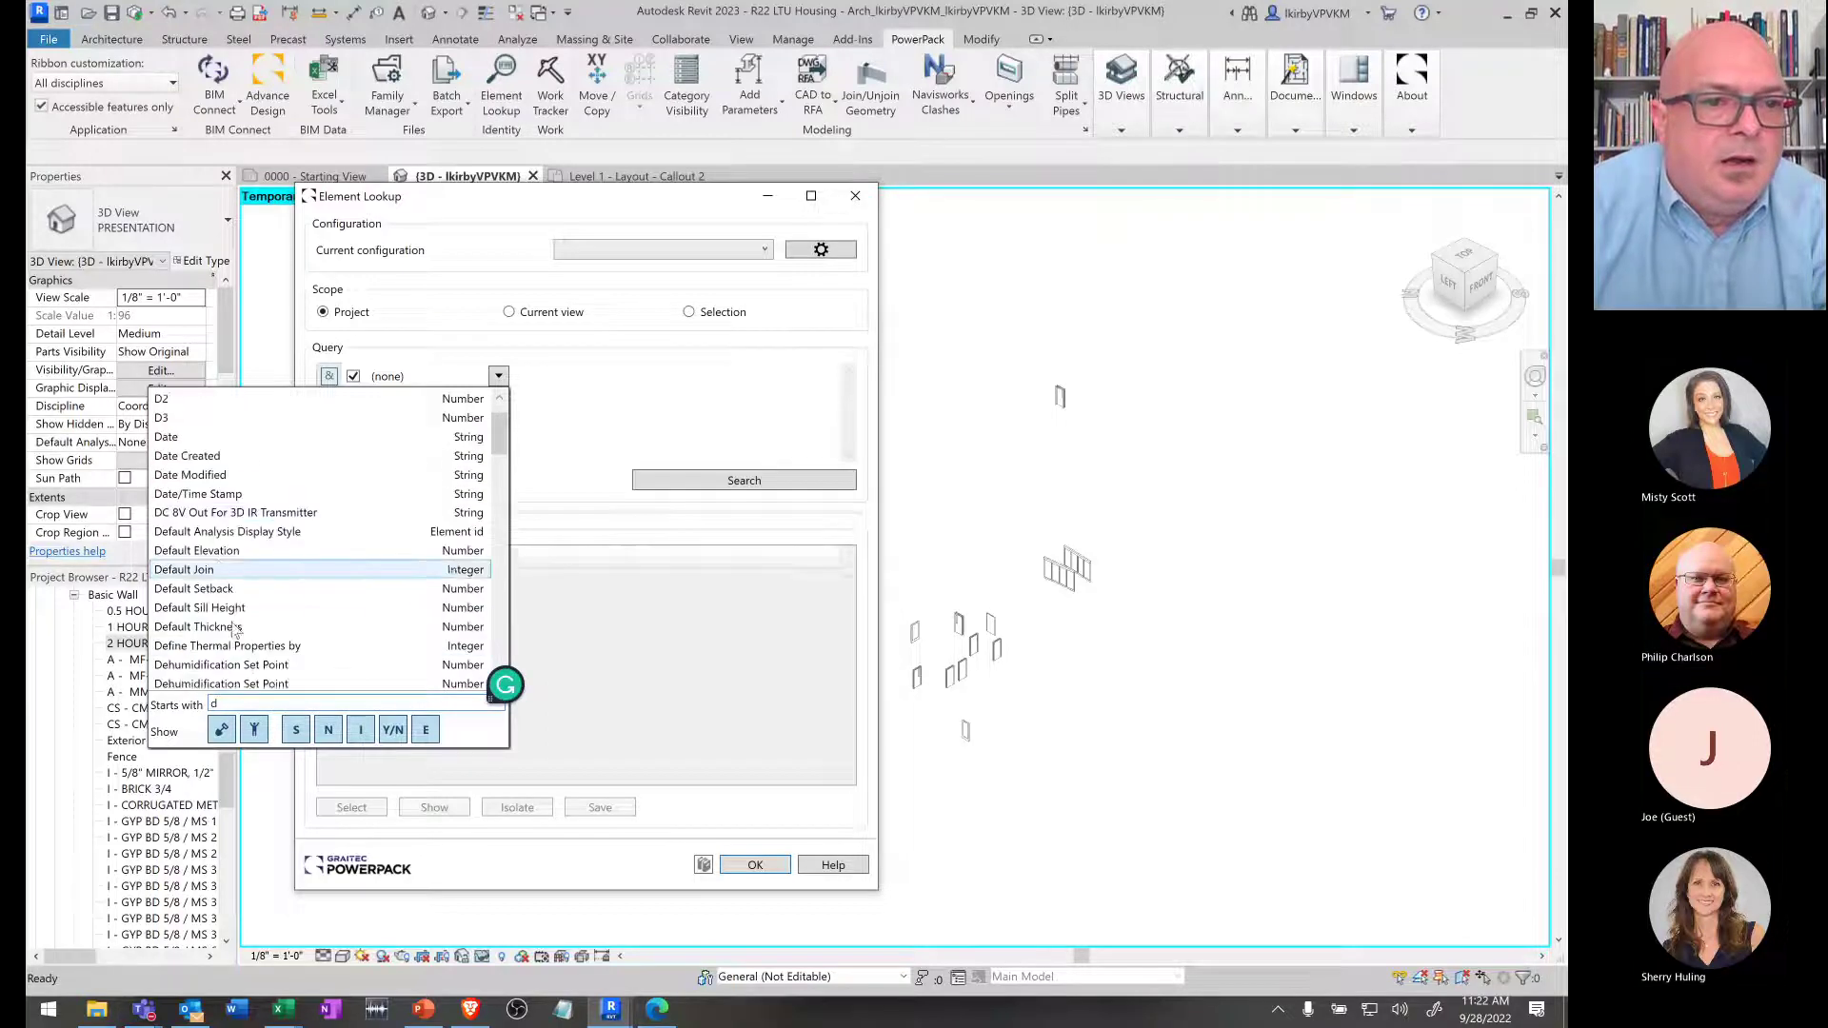
scroll(235, 631, "down", 7)
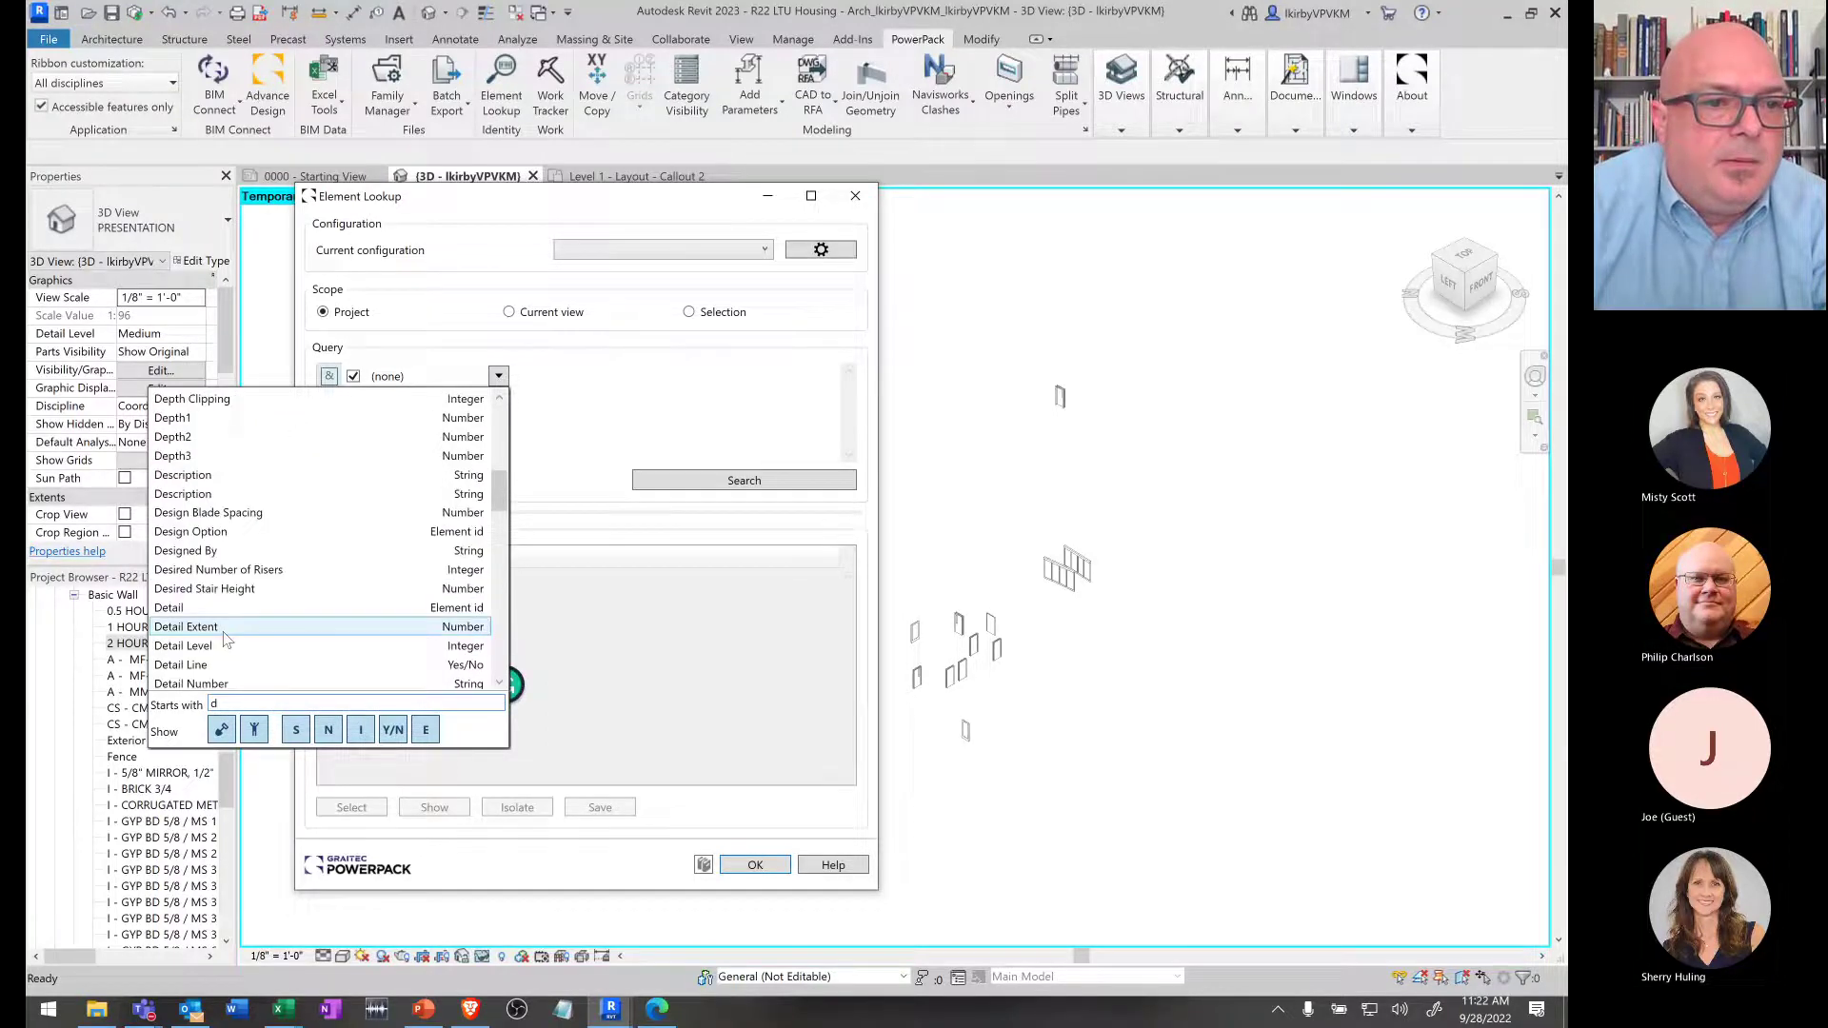
scroll(228, 643, "down", 1)
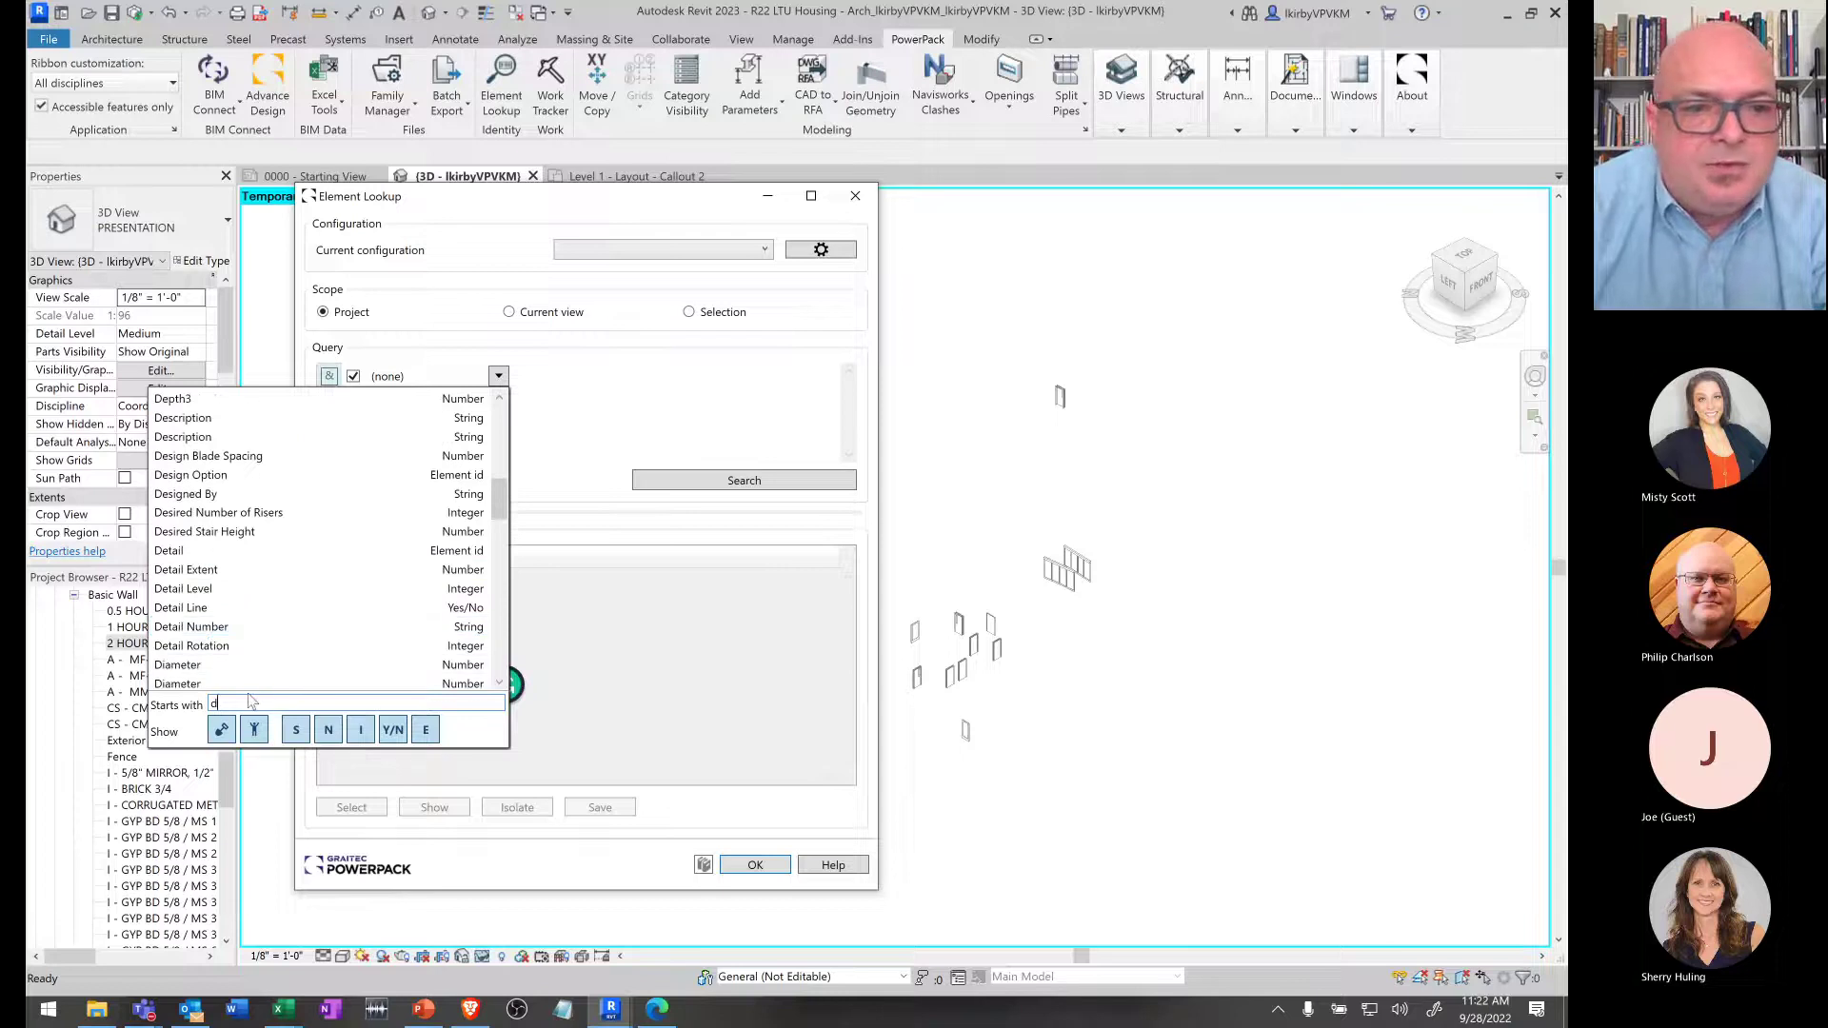
type("o")
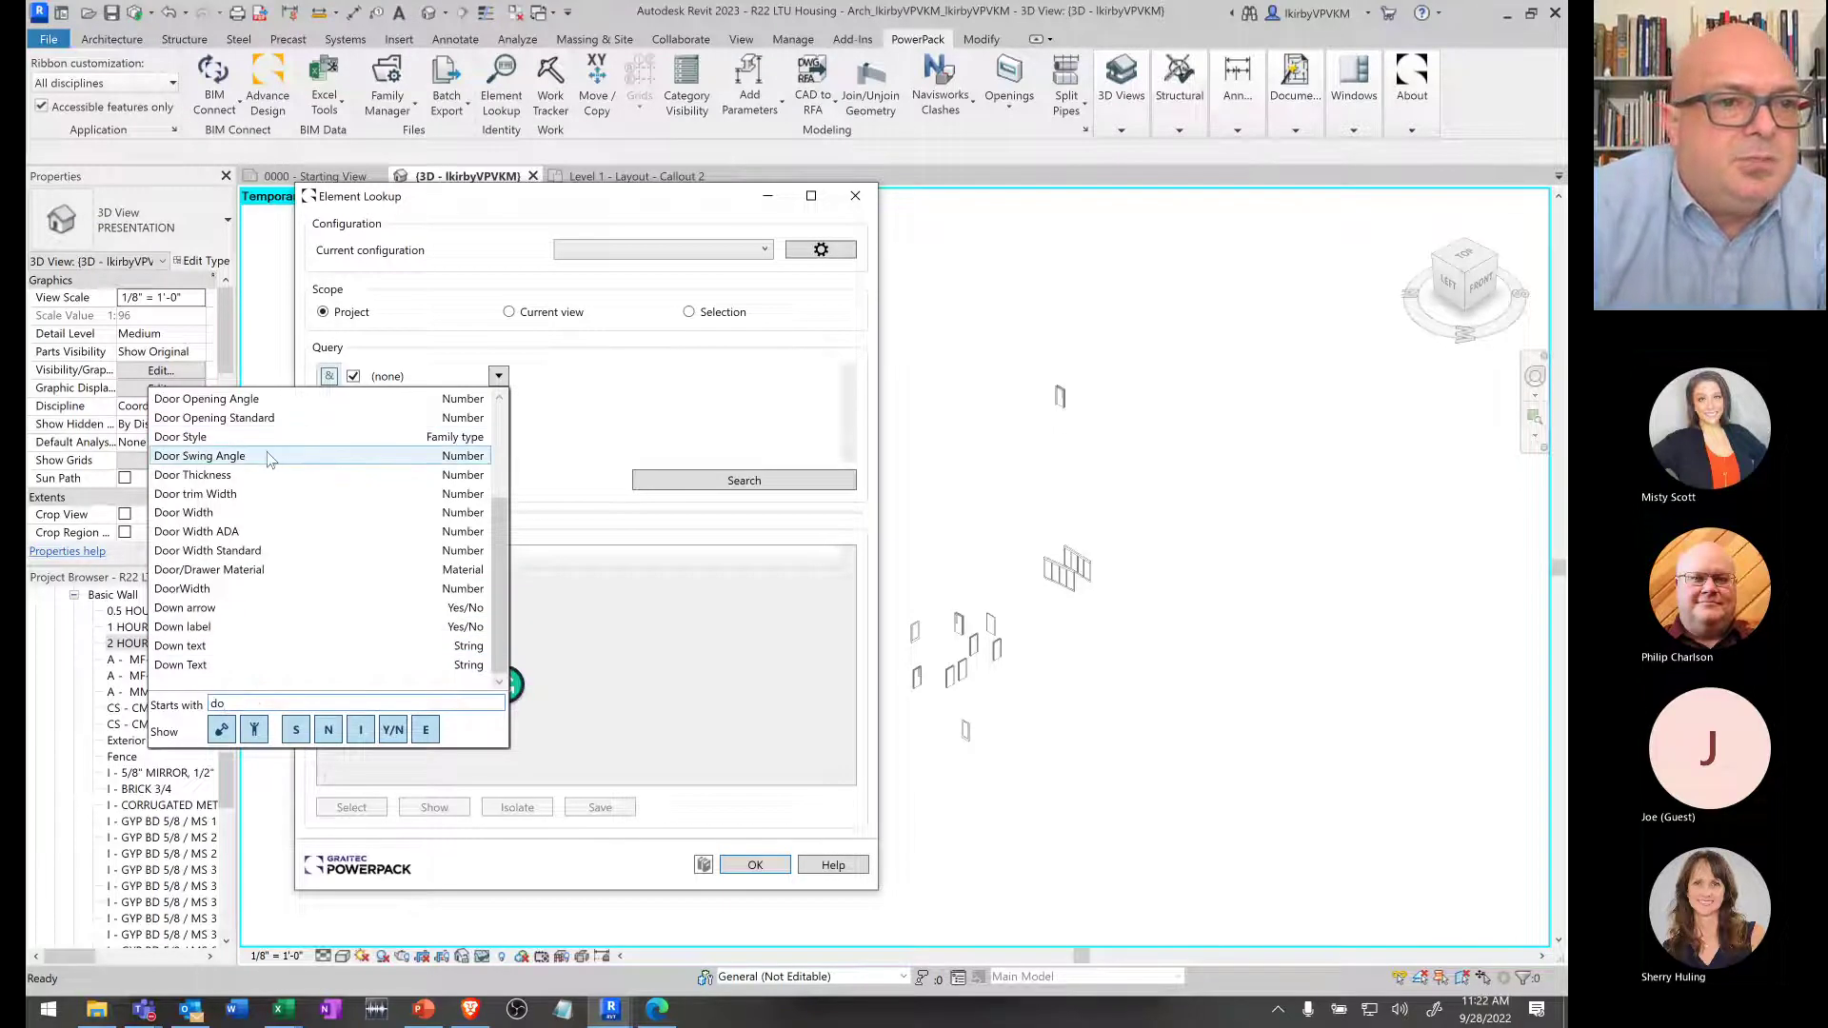
scroll(267, 571, "up", 3)
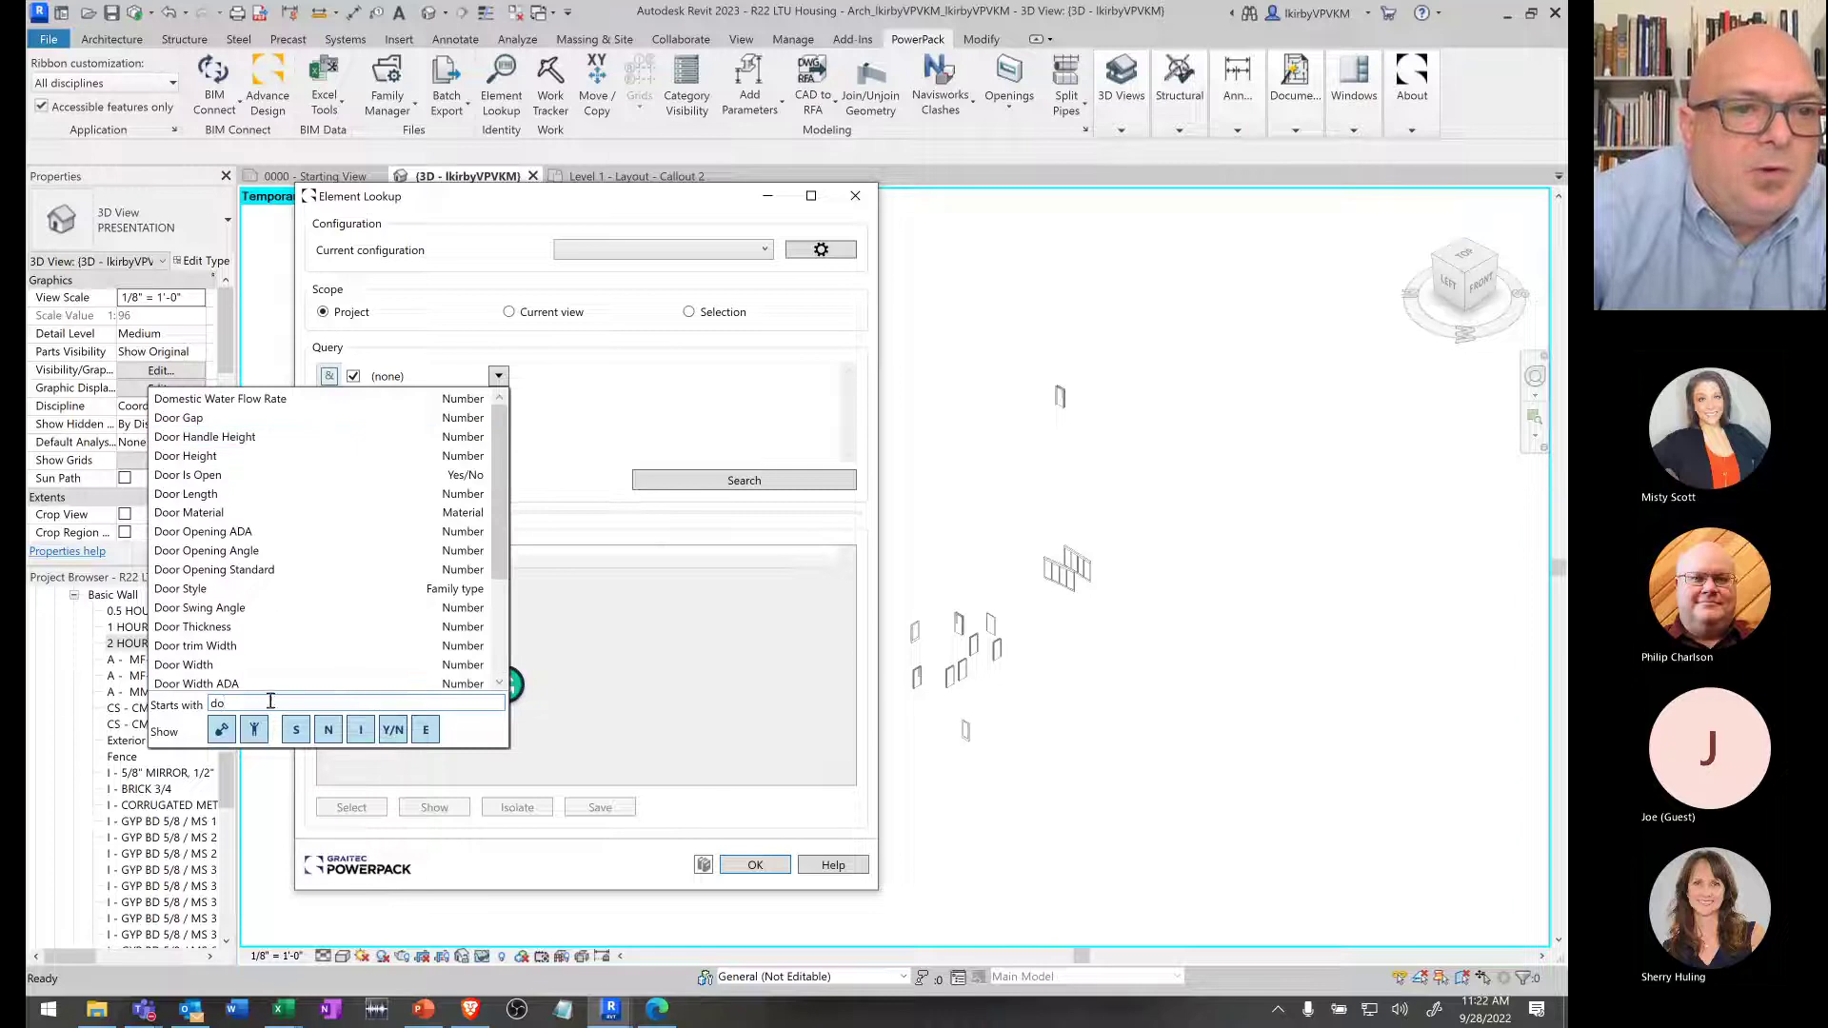
- Define the first query condition as Category equals Doors
type("ca")
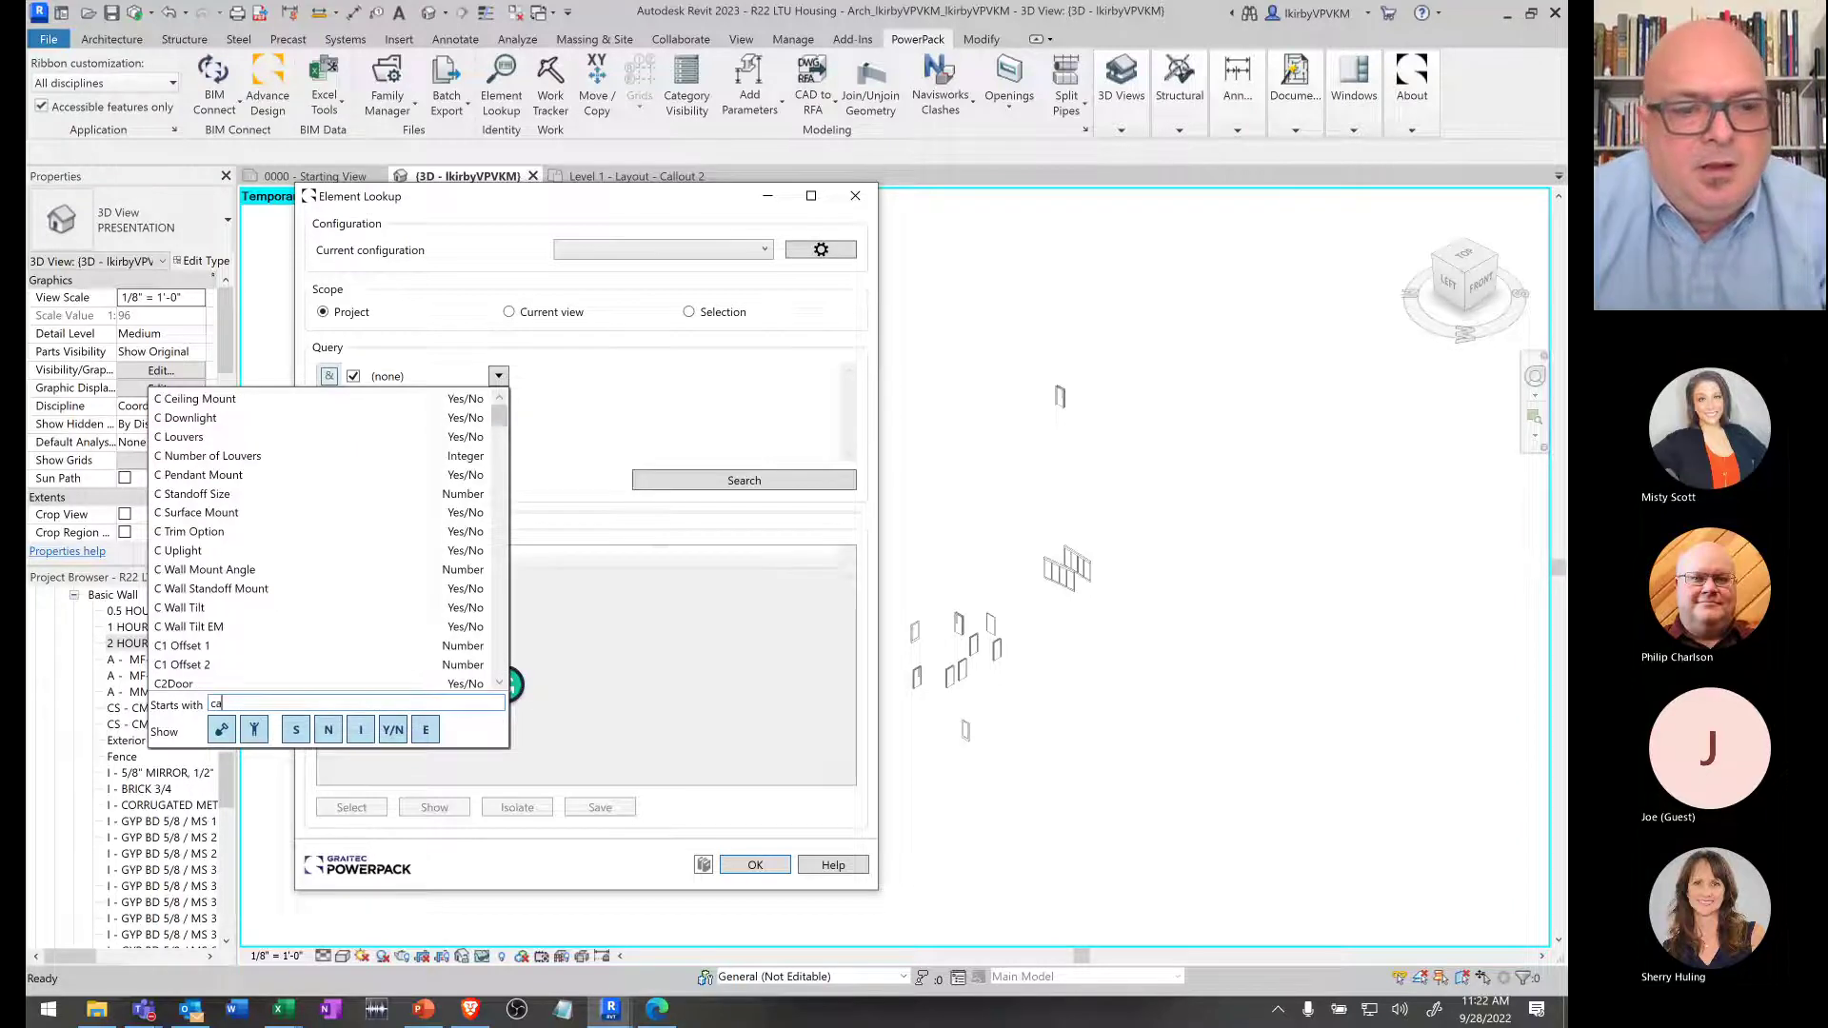
key("Down")
key("Down")
key("Return")
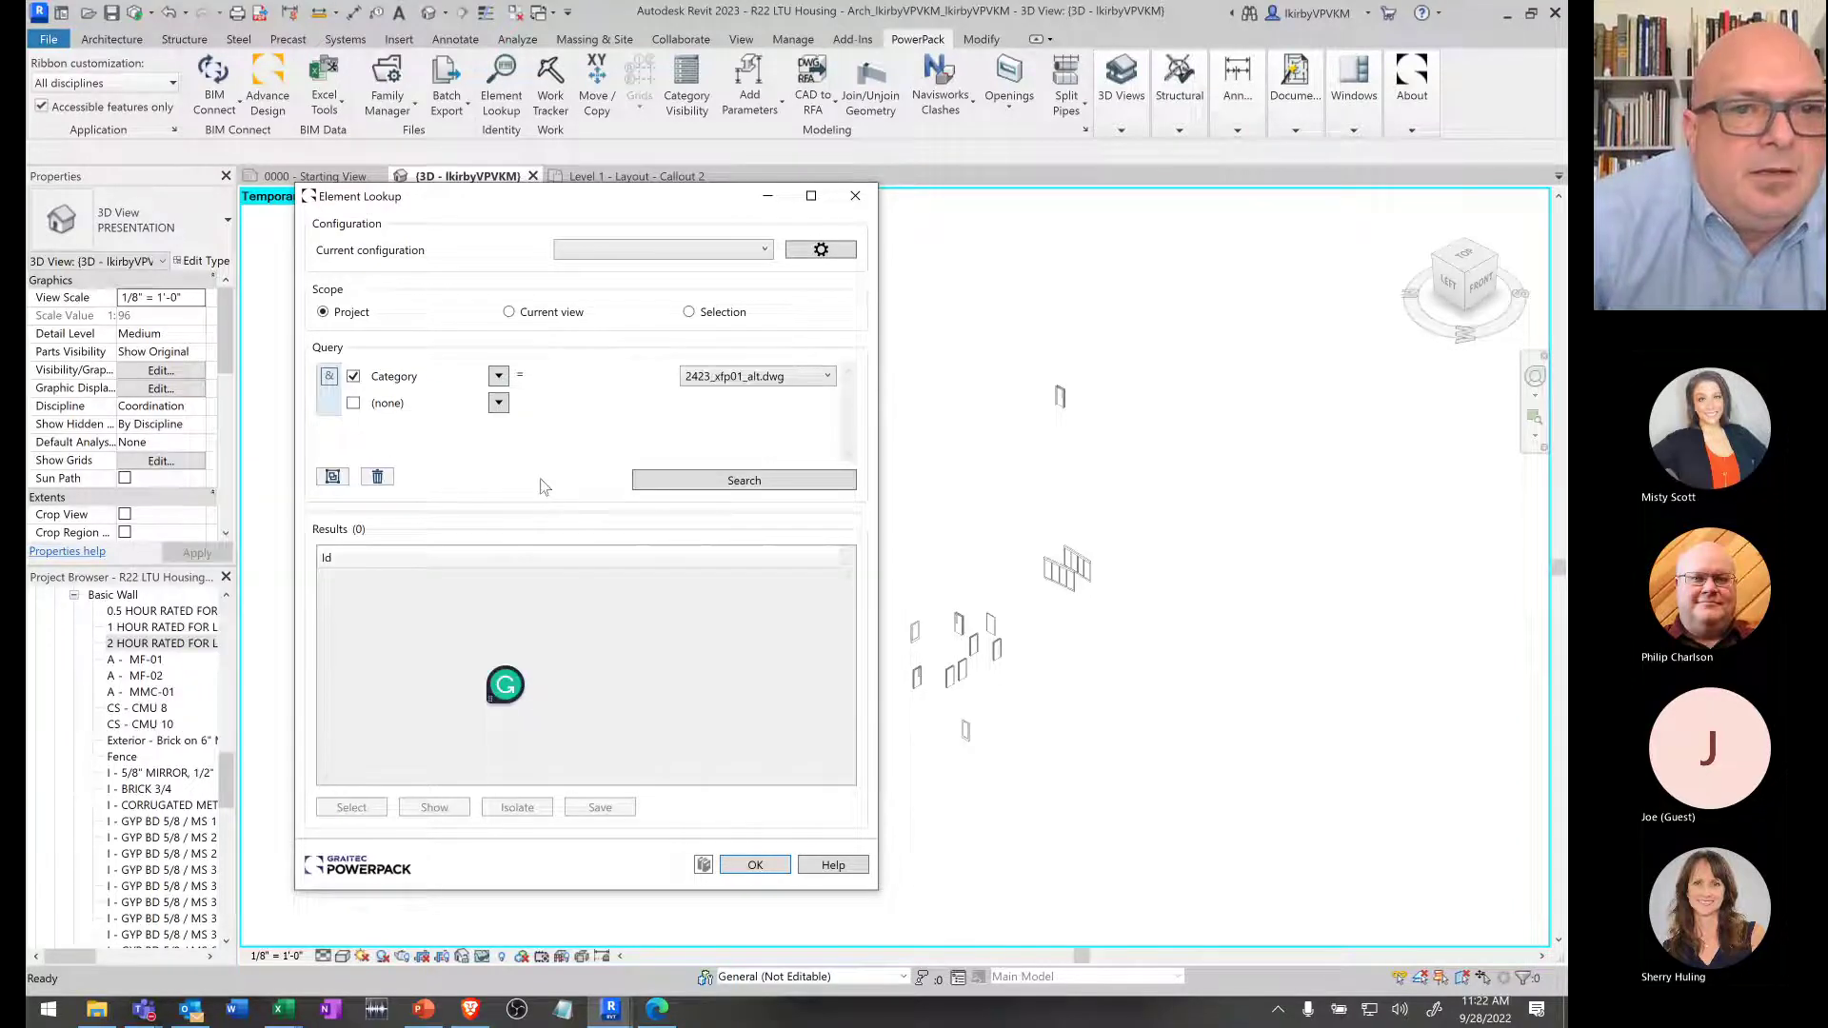
left_click(816, 378)
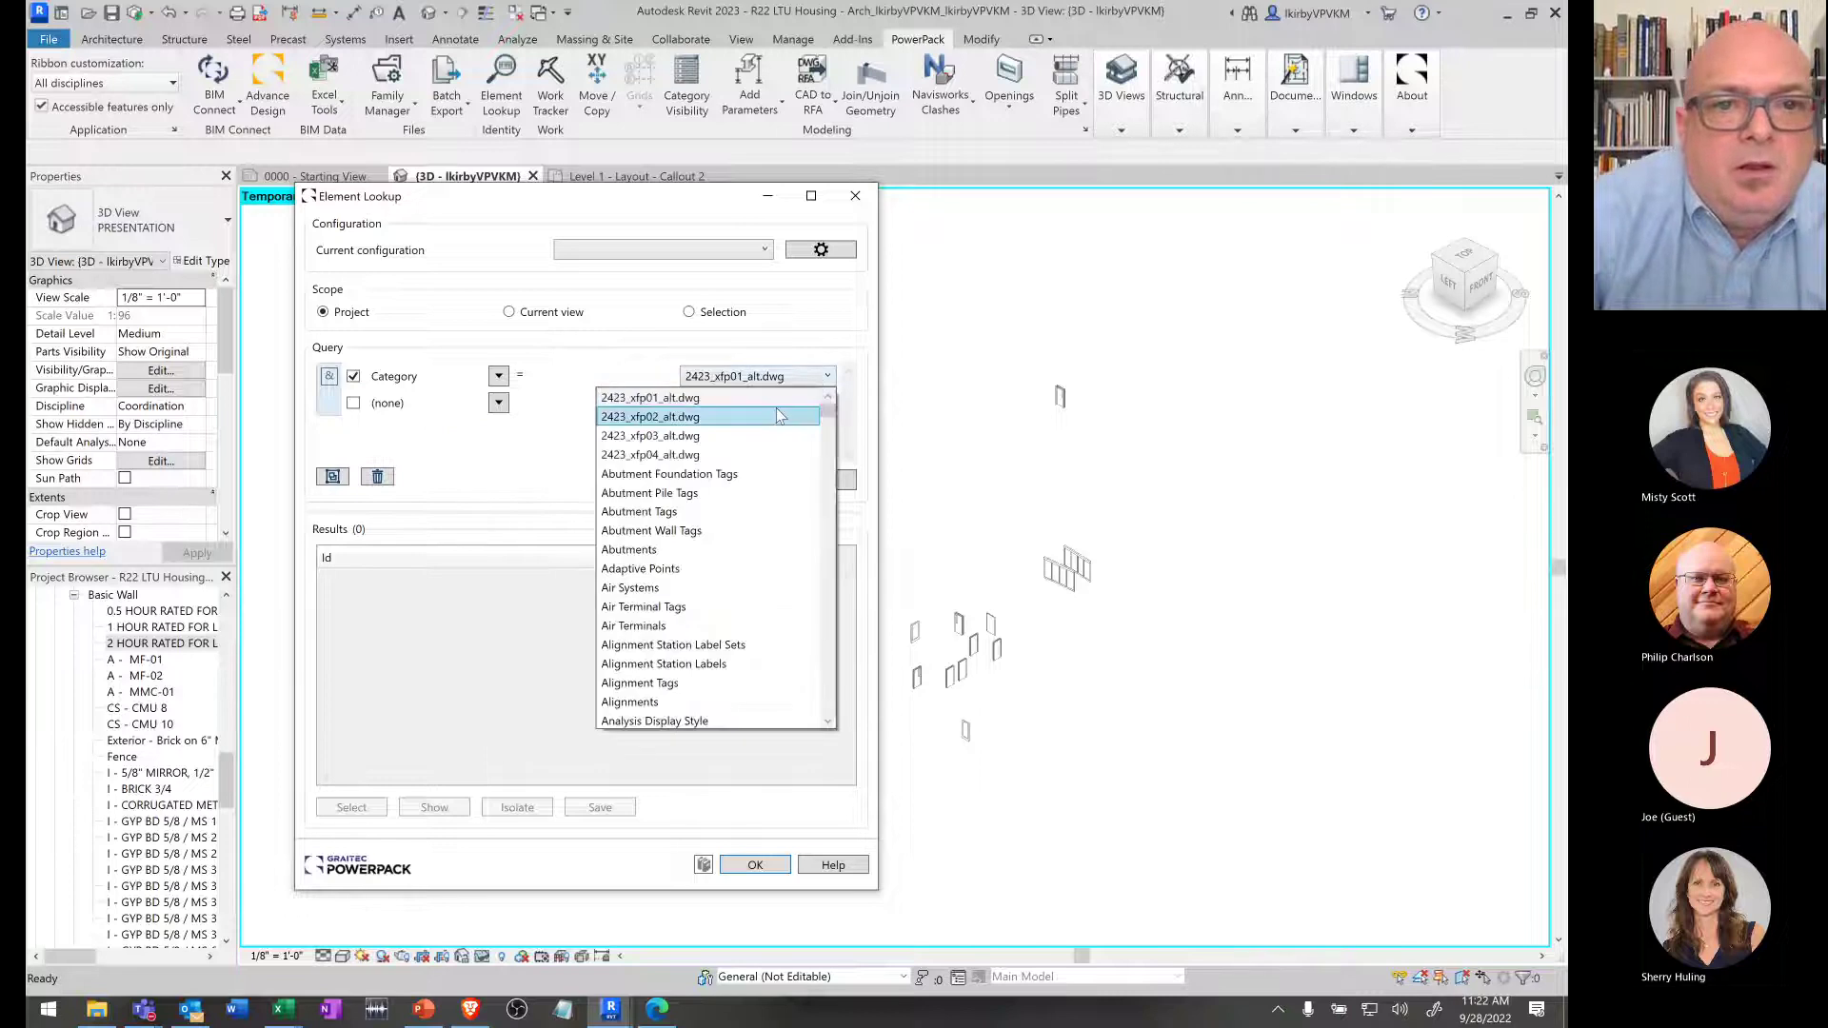
type("door")
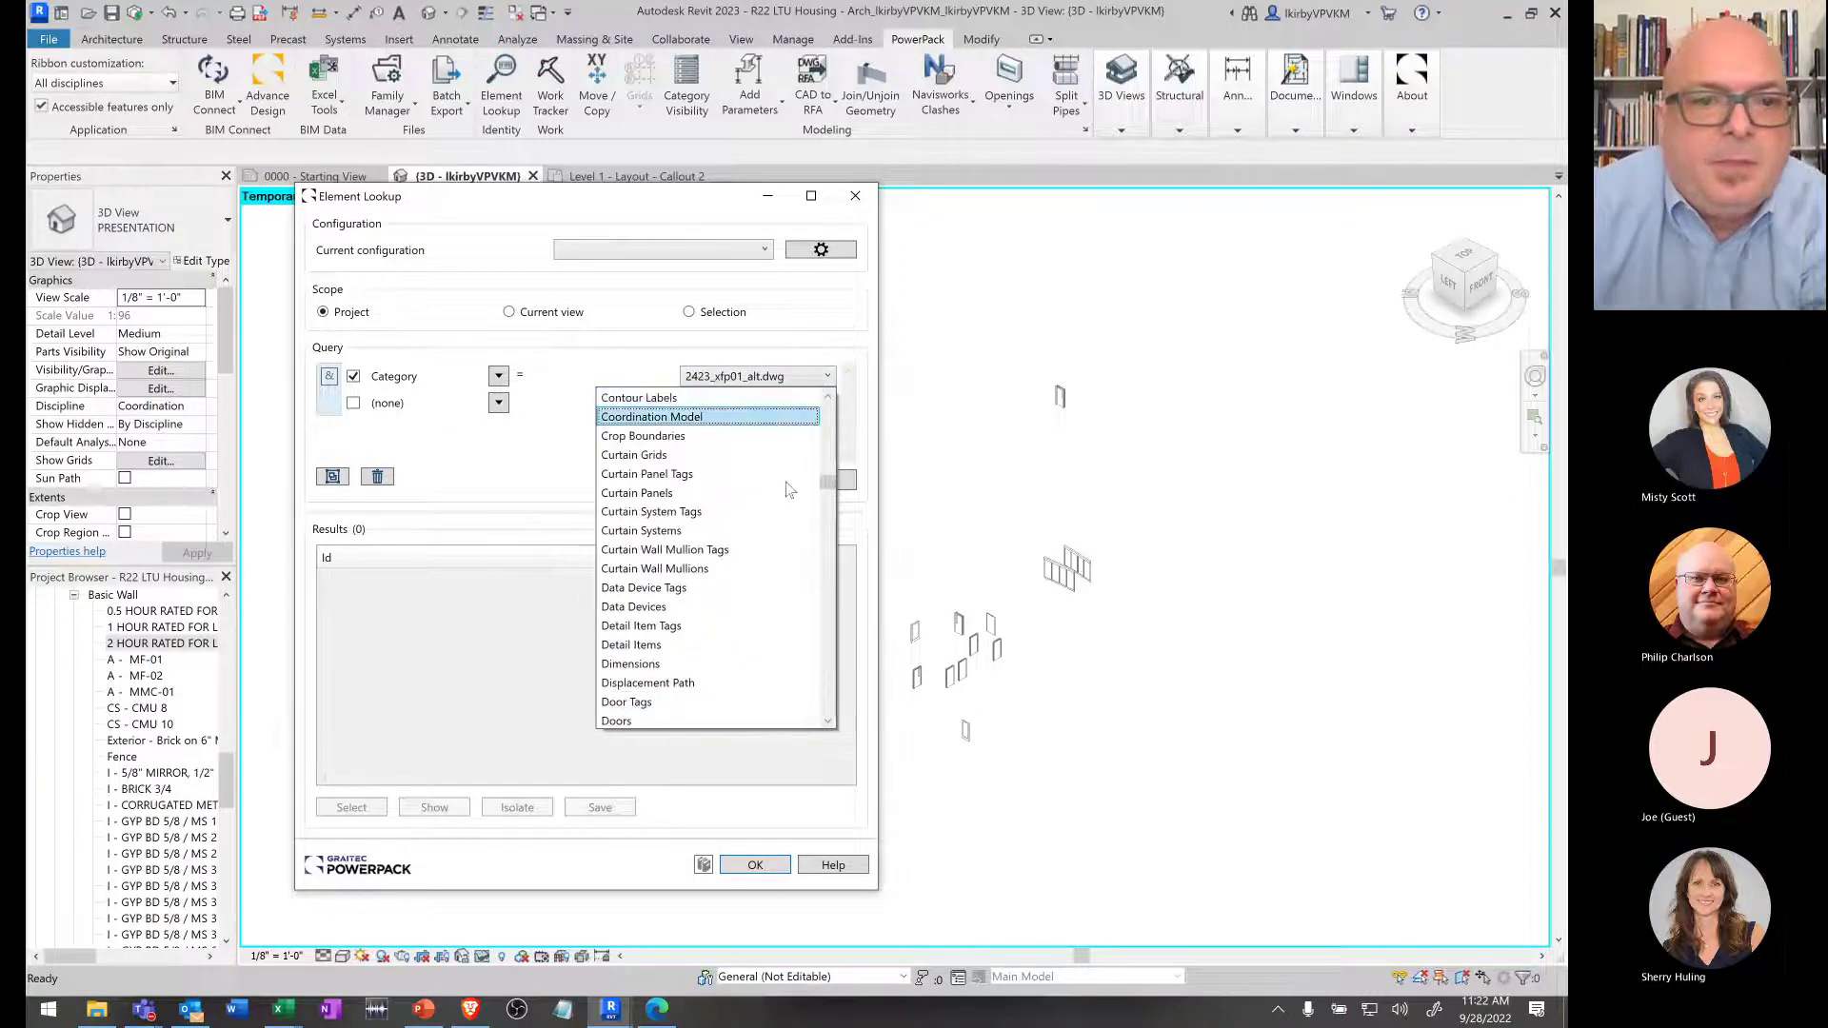
left_click(634, 664)
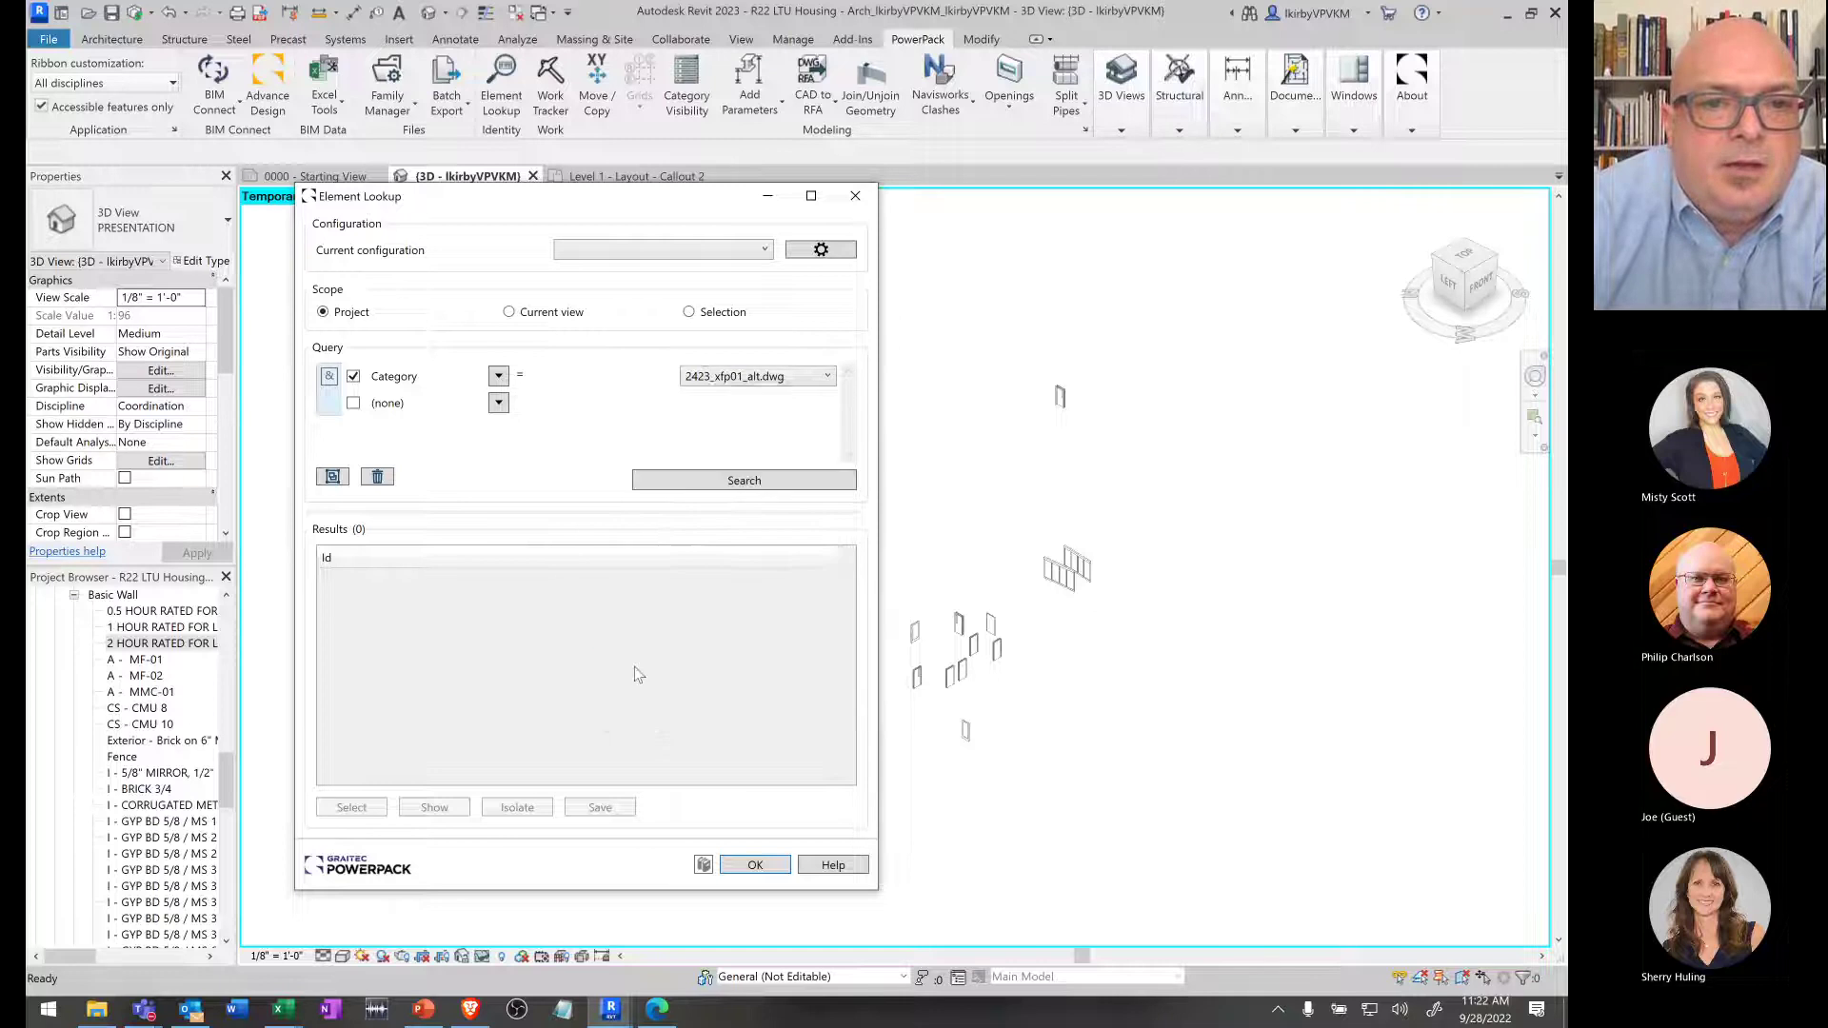
- Add a second condition for Level equals 00 FIRST - FINISH FLOOR and run the search
left_click(352, 405)
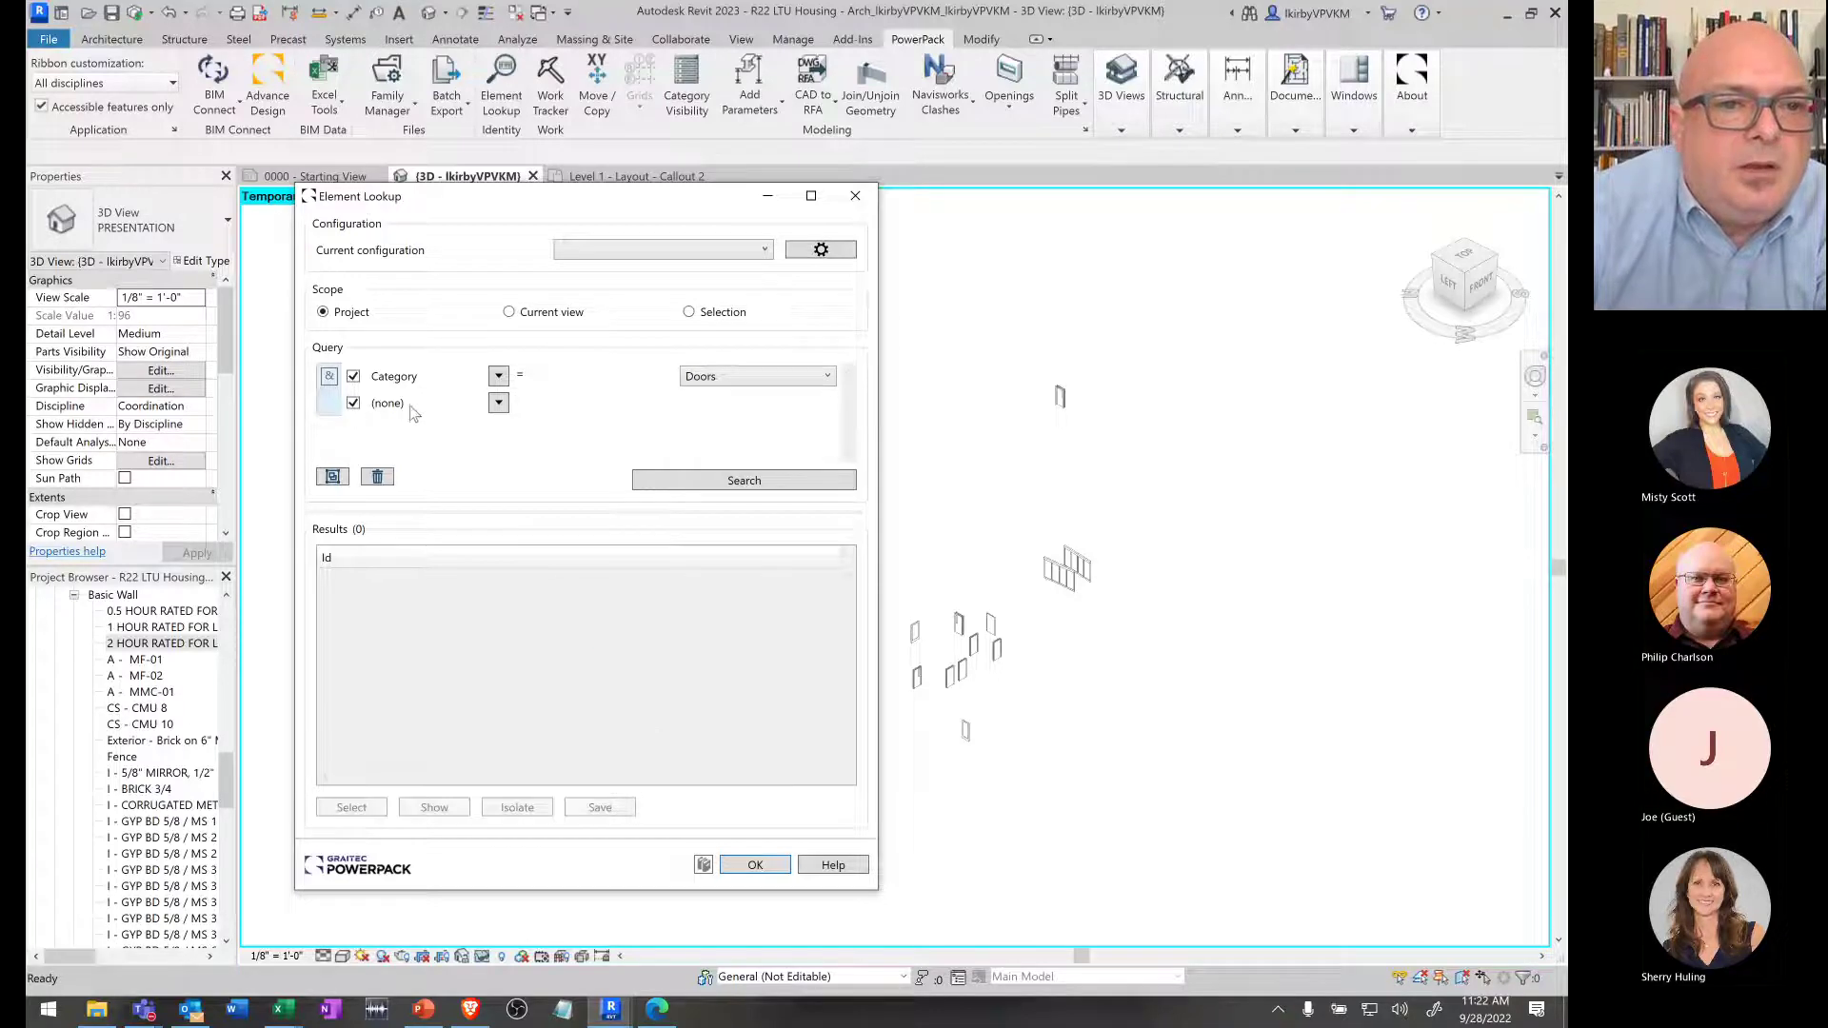
left_click(498, 403)
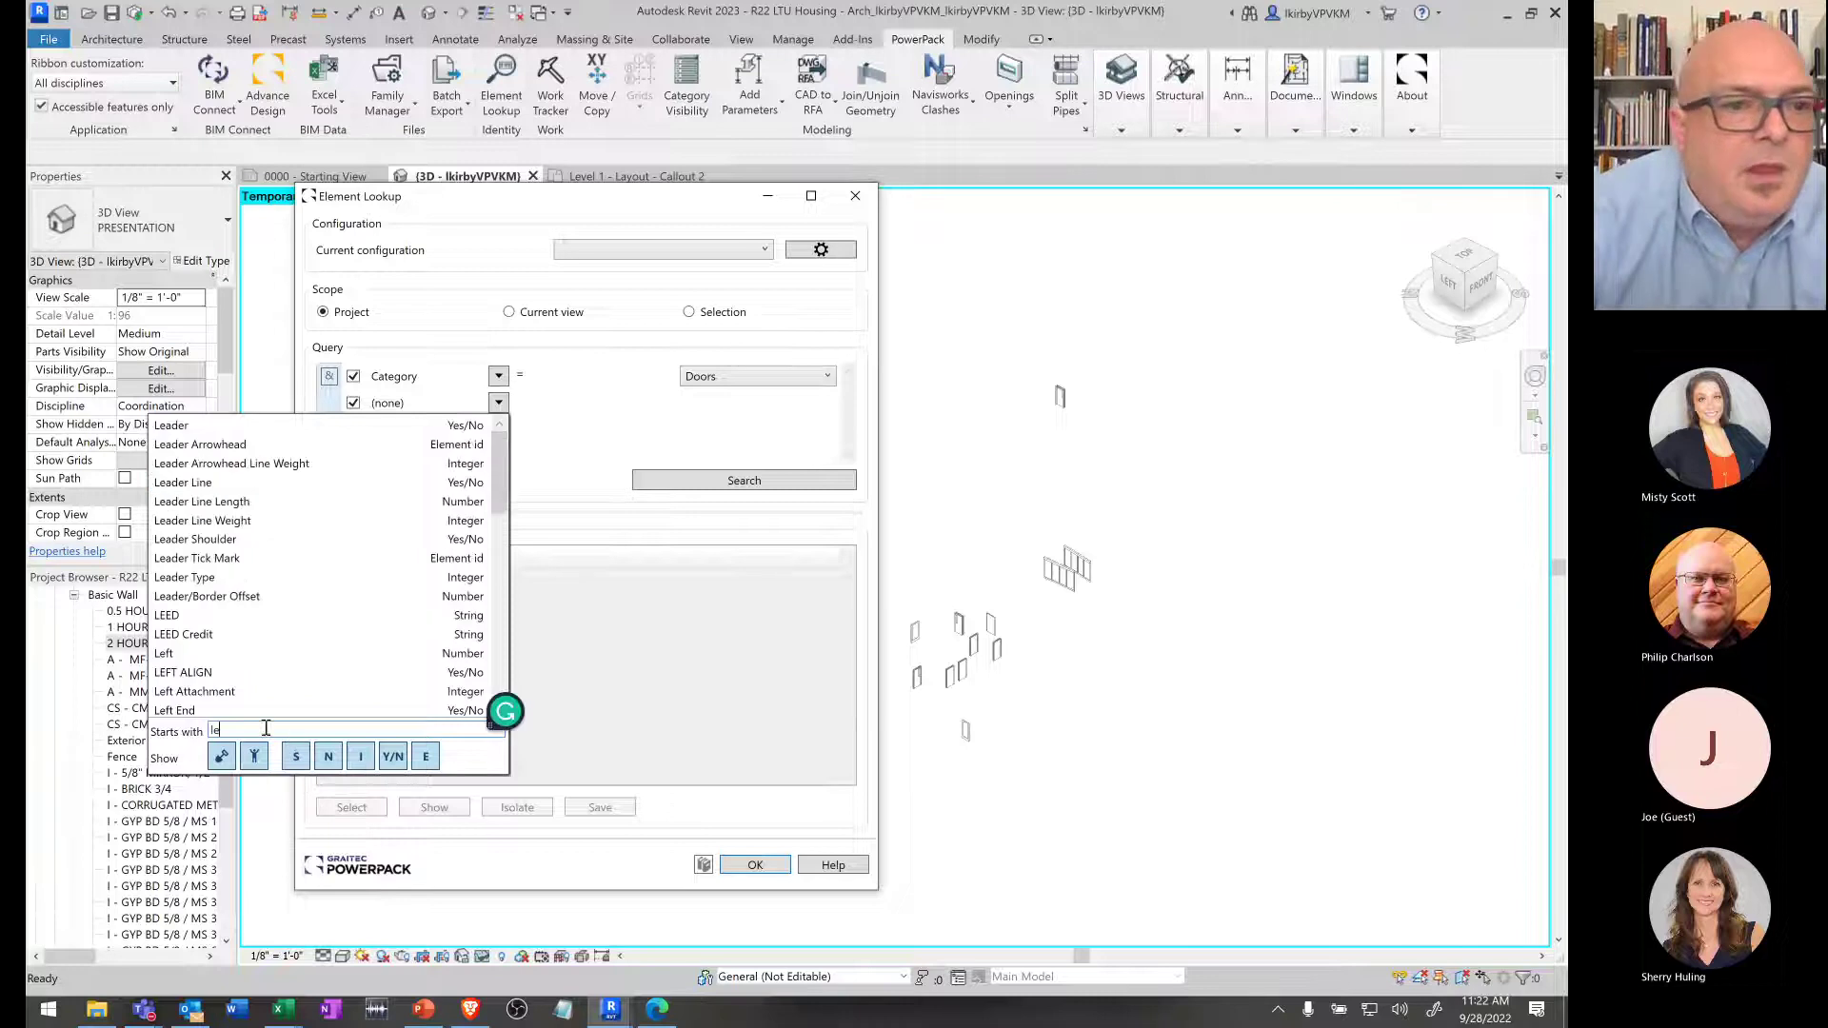
type("lev")
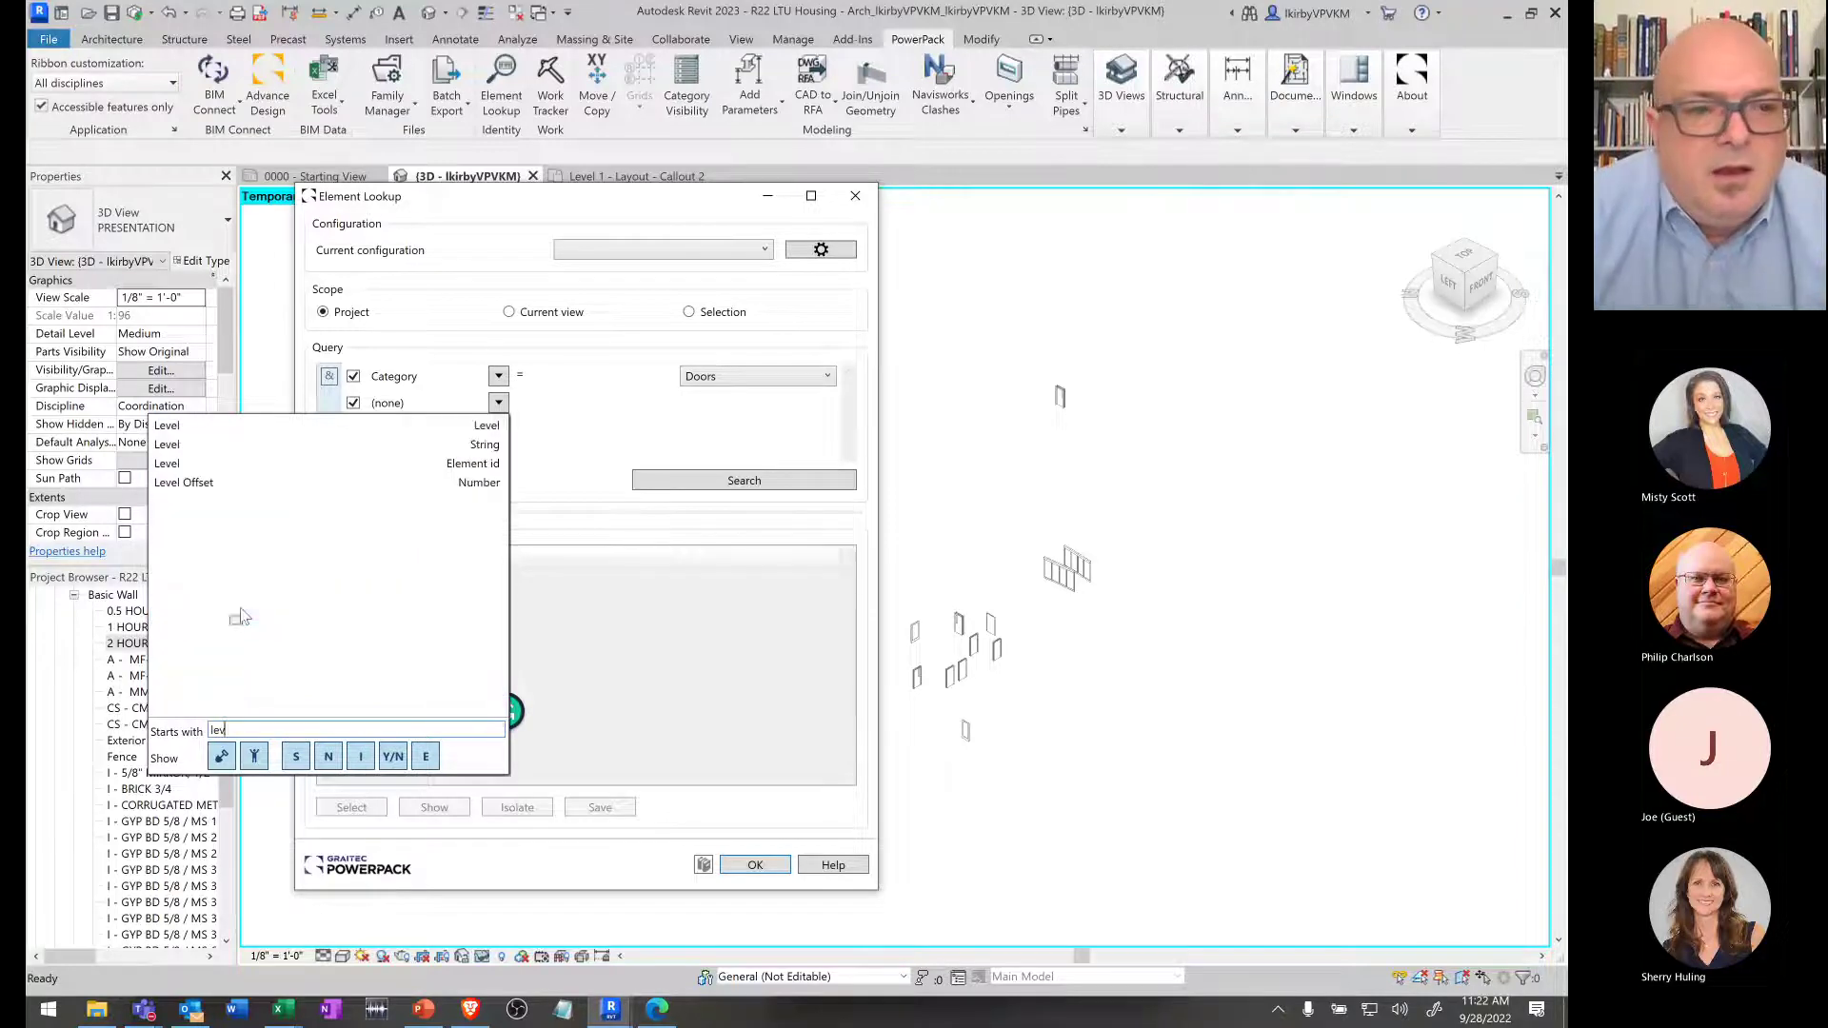
left_click(191, 425)
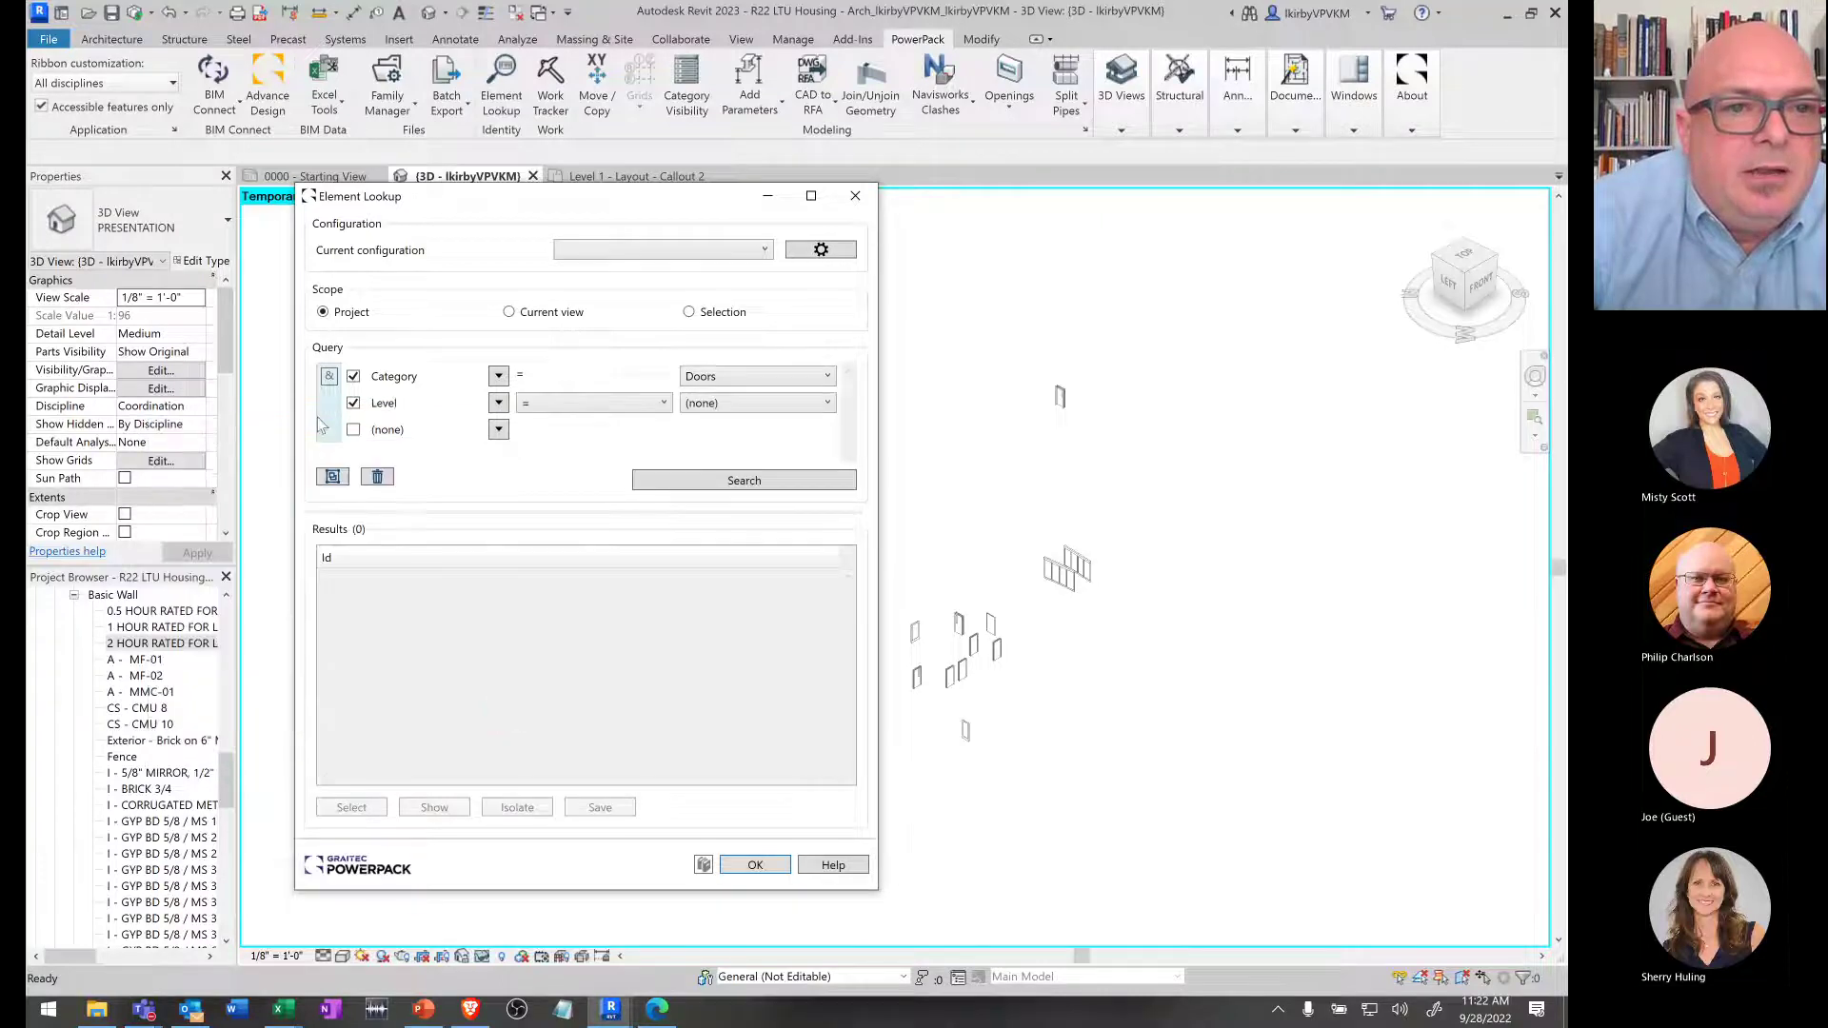
left_click(820, 402)
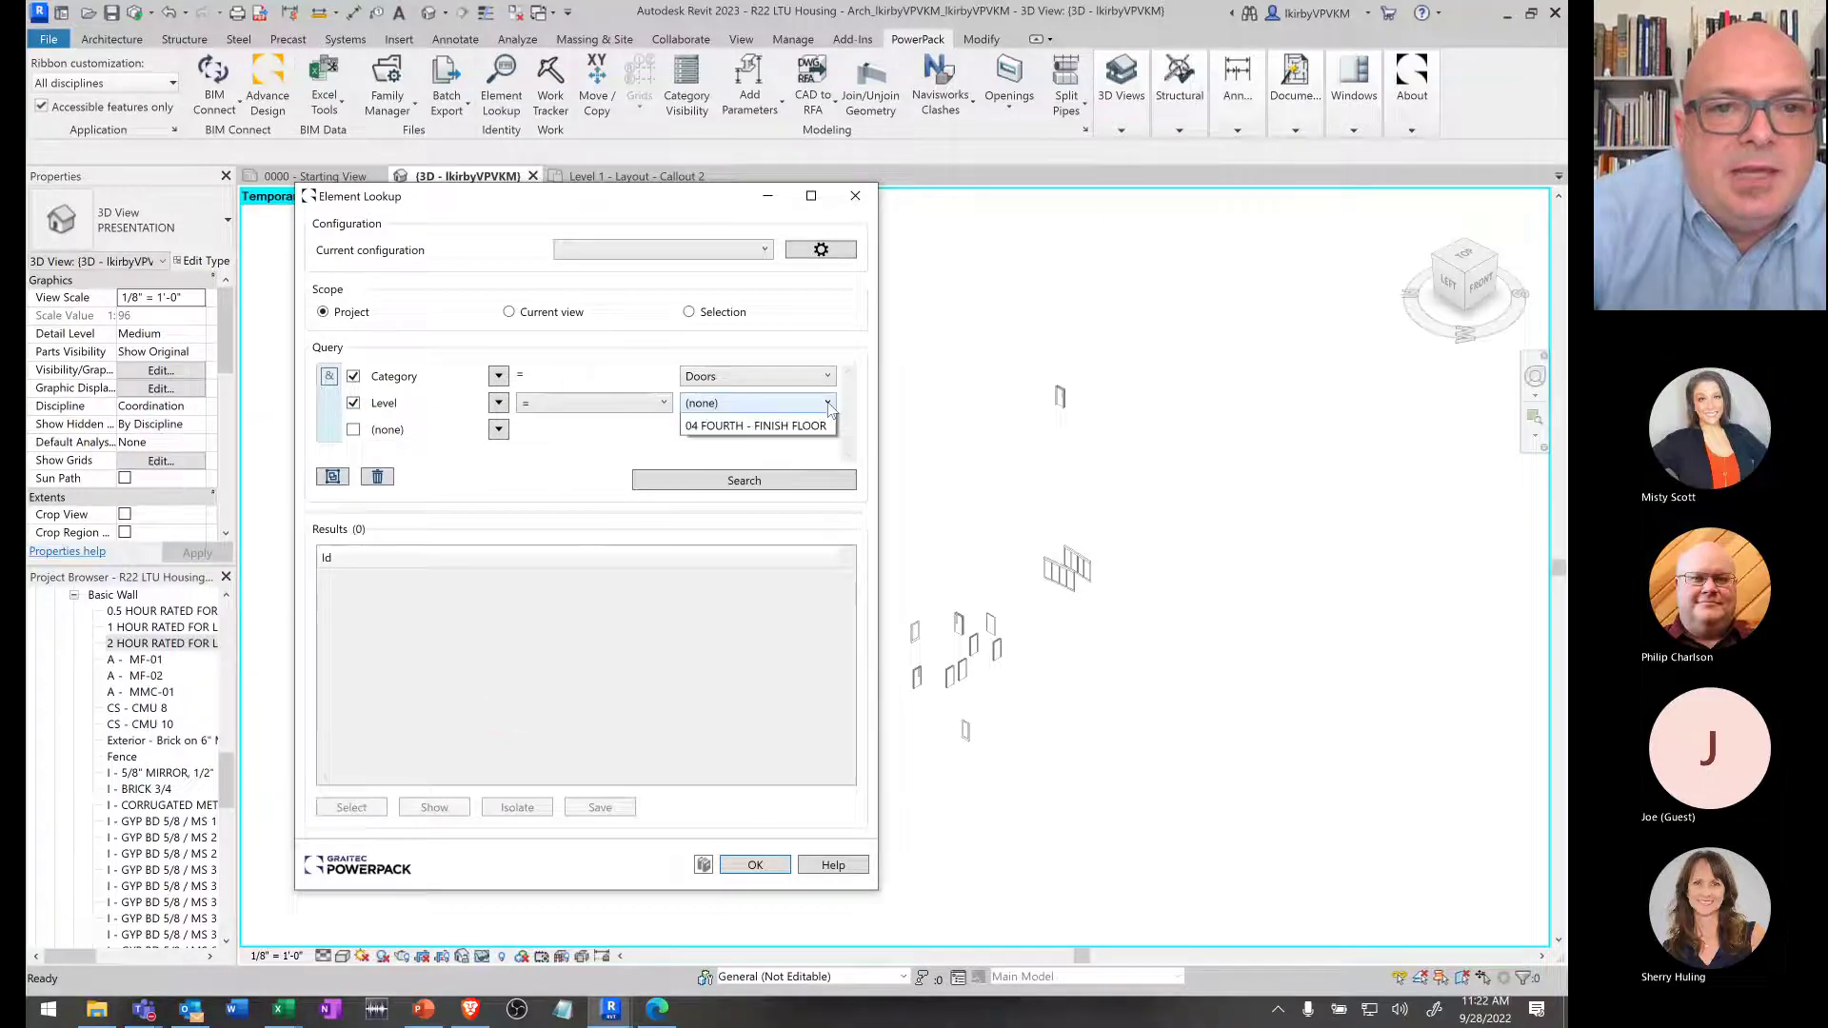
left_click(763, 443)
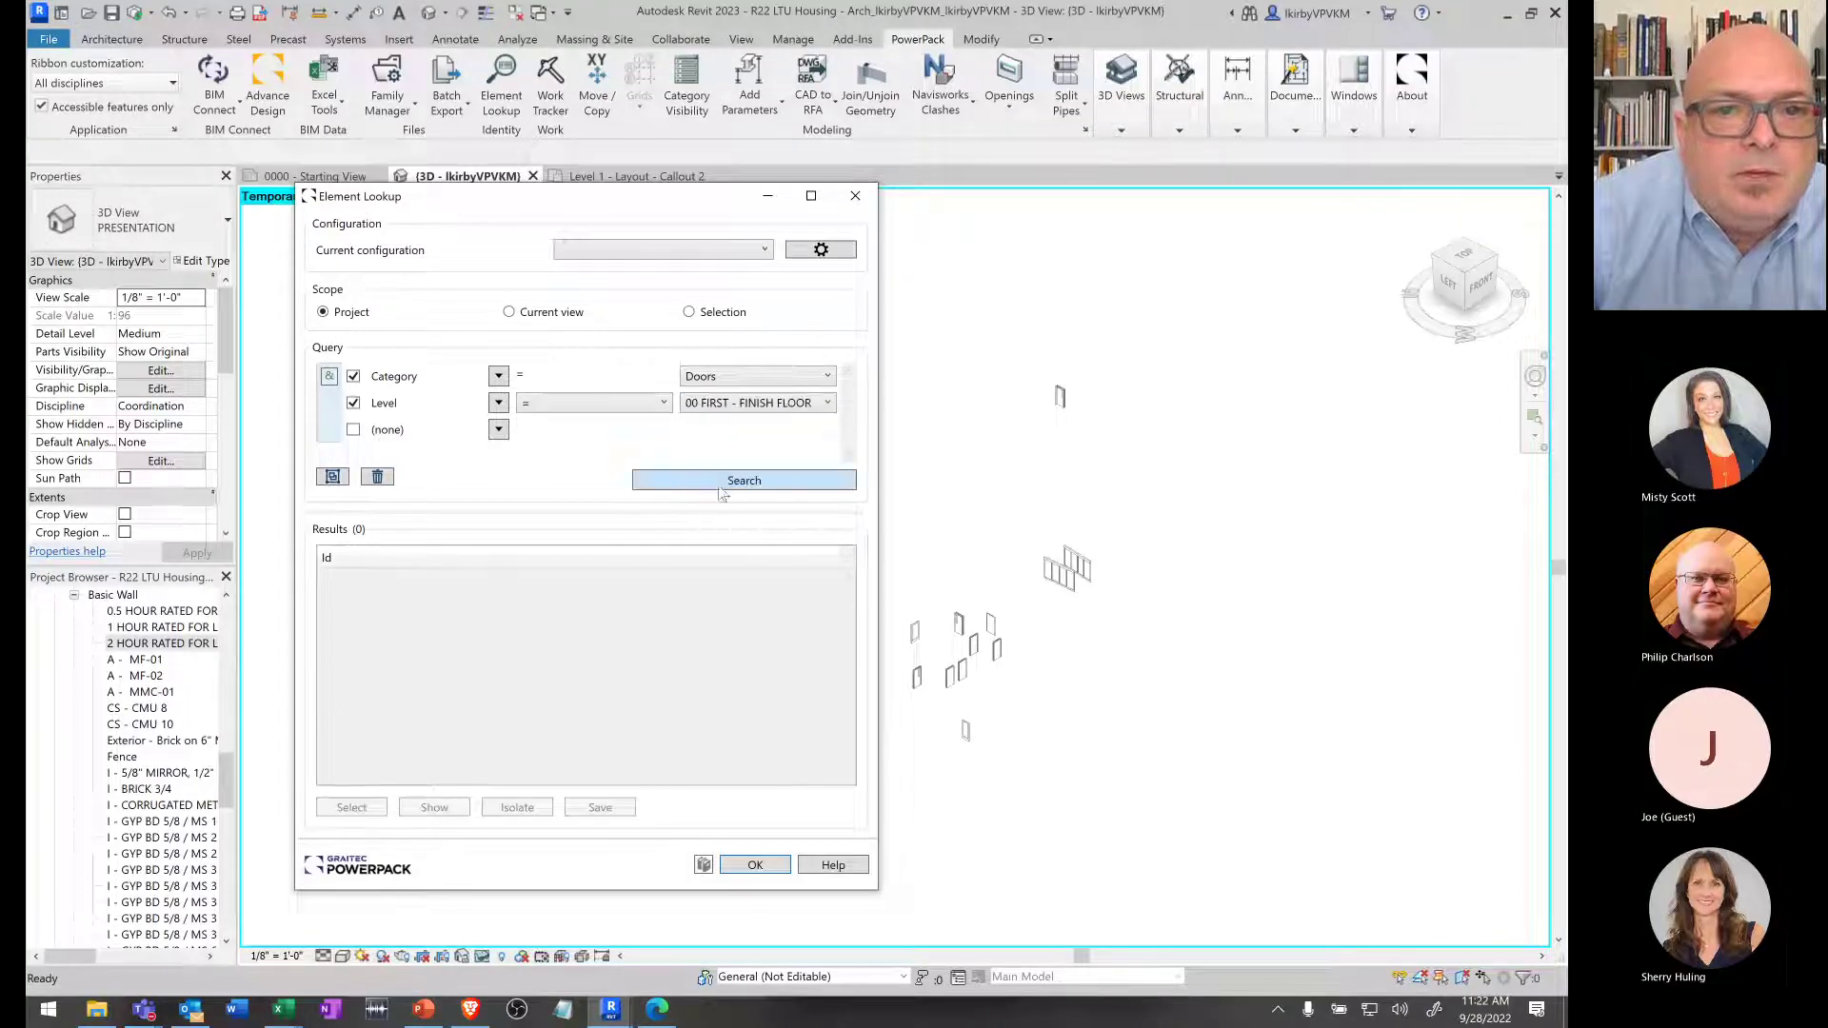
left_click(721, 485)
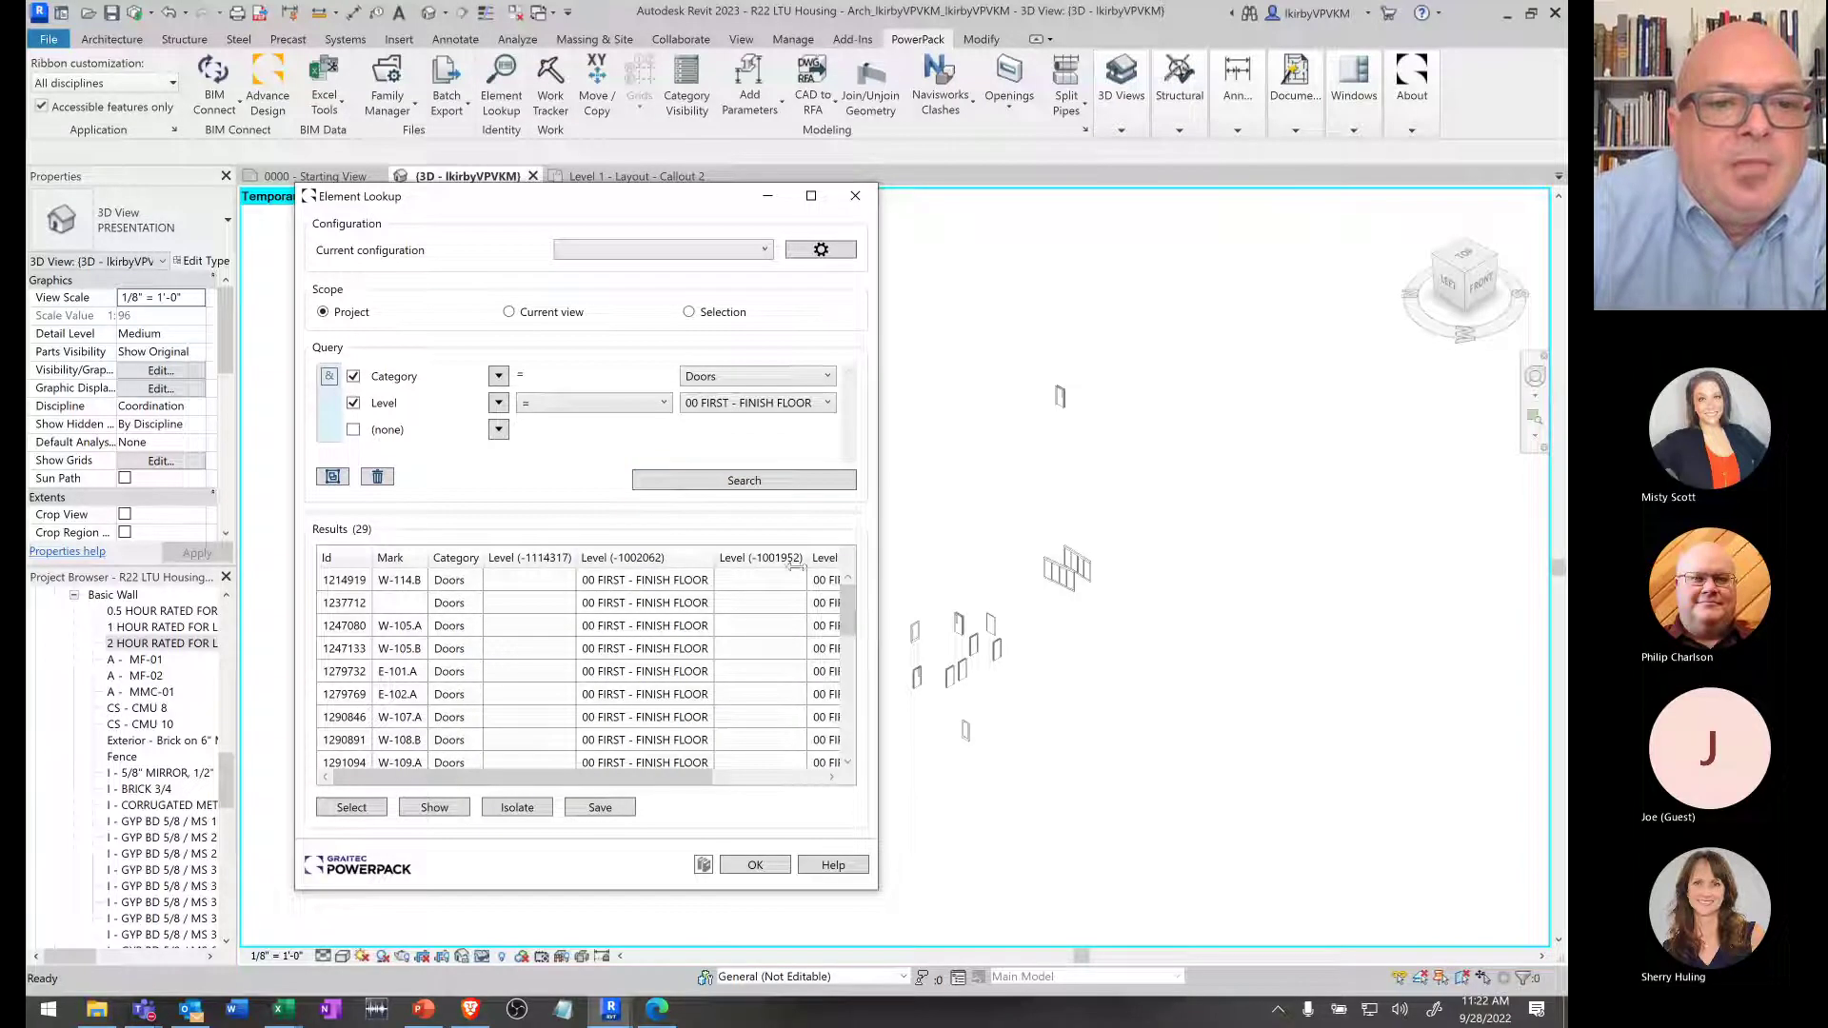
- Add a new lookup configuration named First Floor Doors, select it and close the configurations manager
left_click(822, 250)
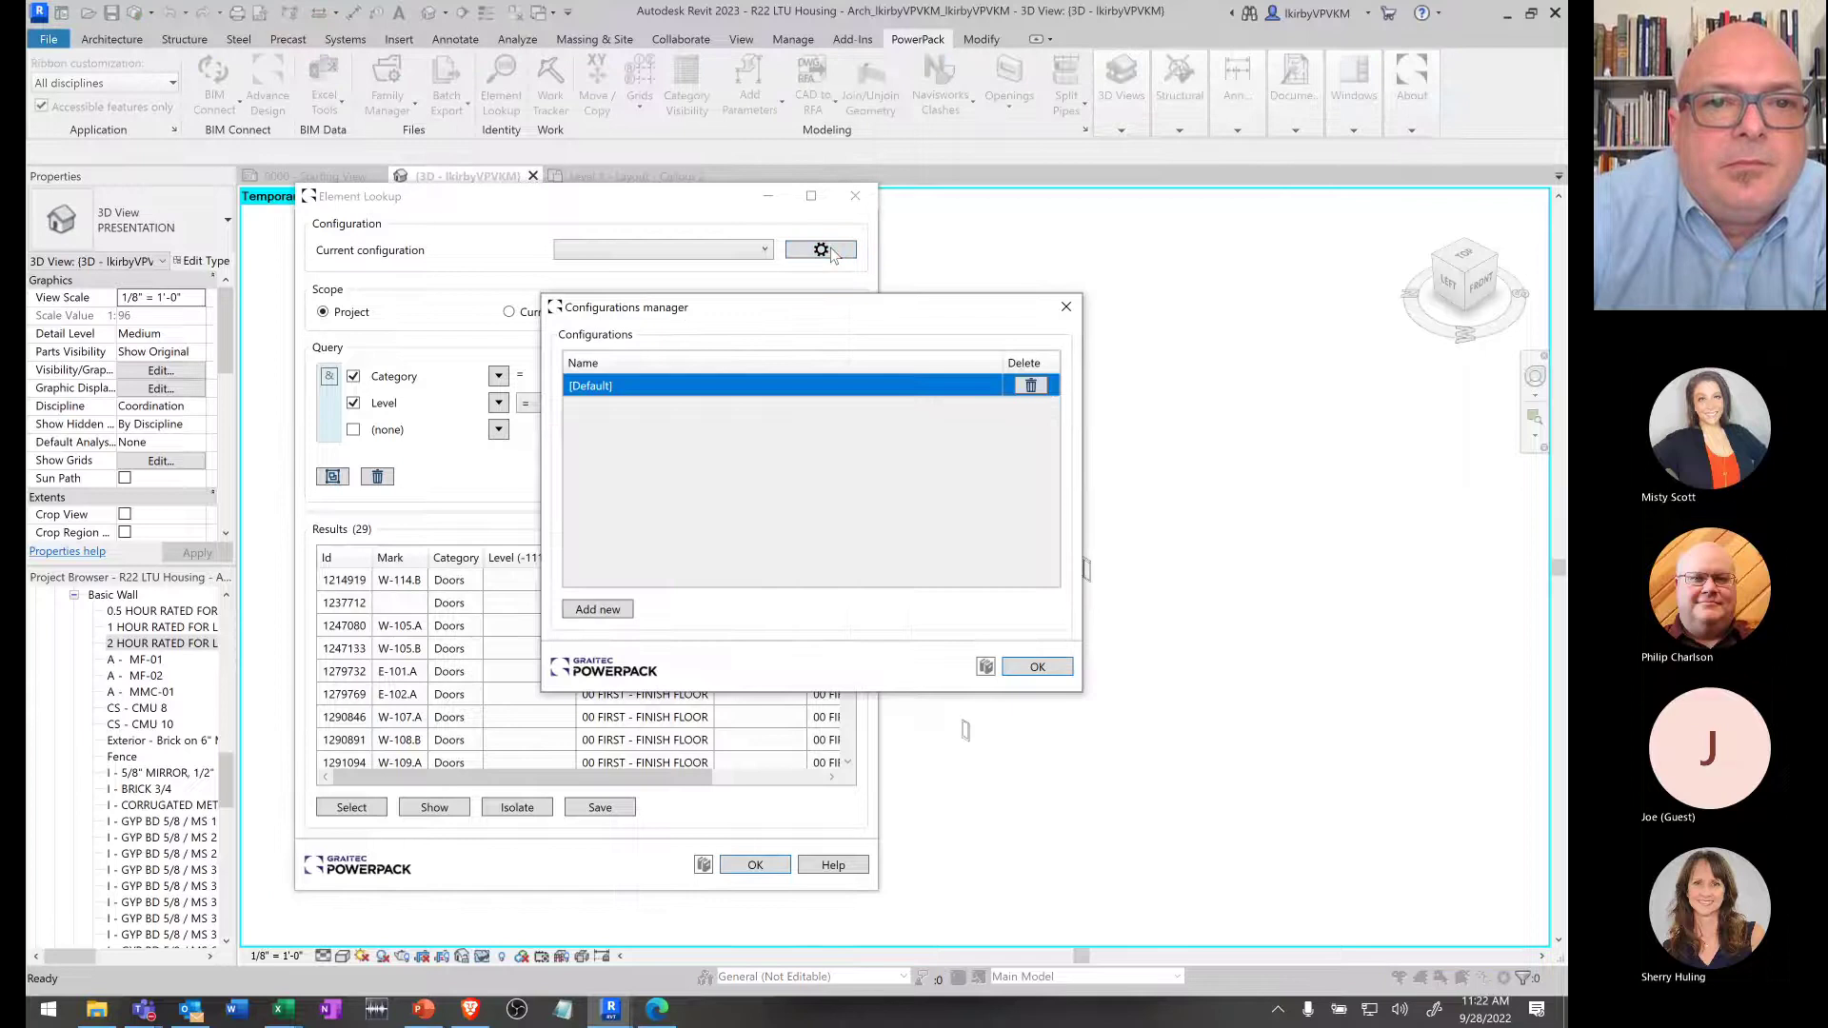
left_click(598, 610)
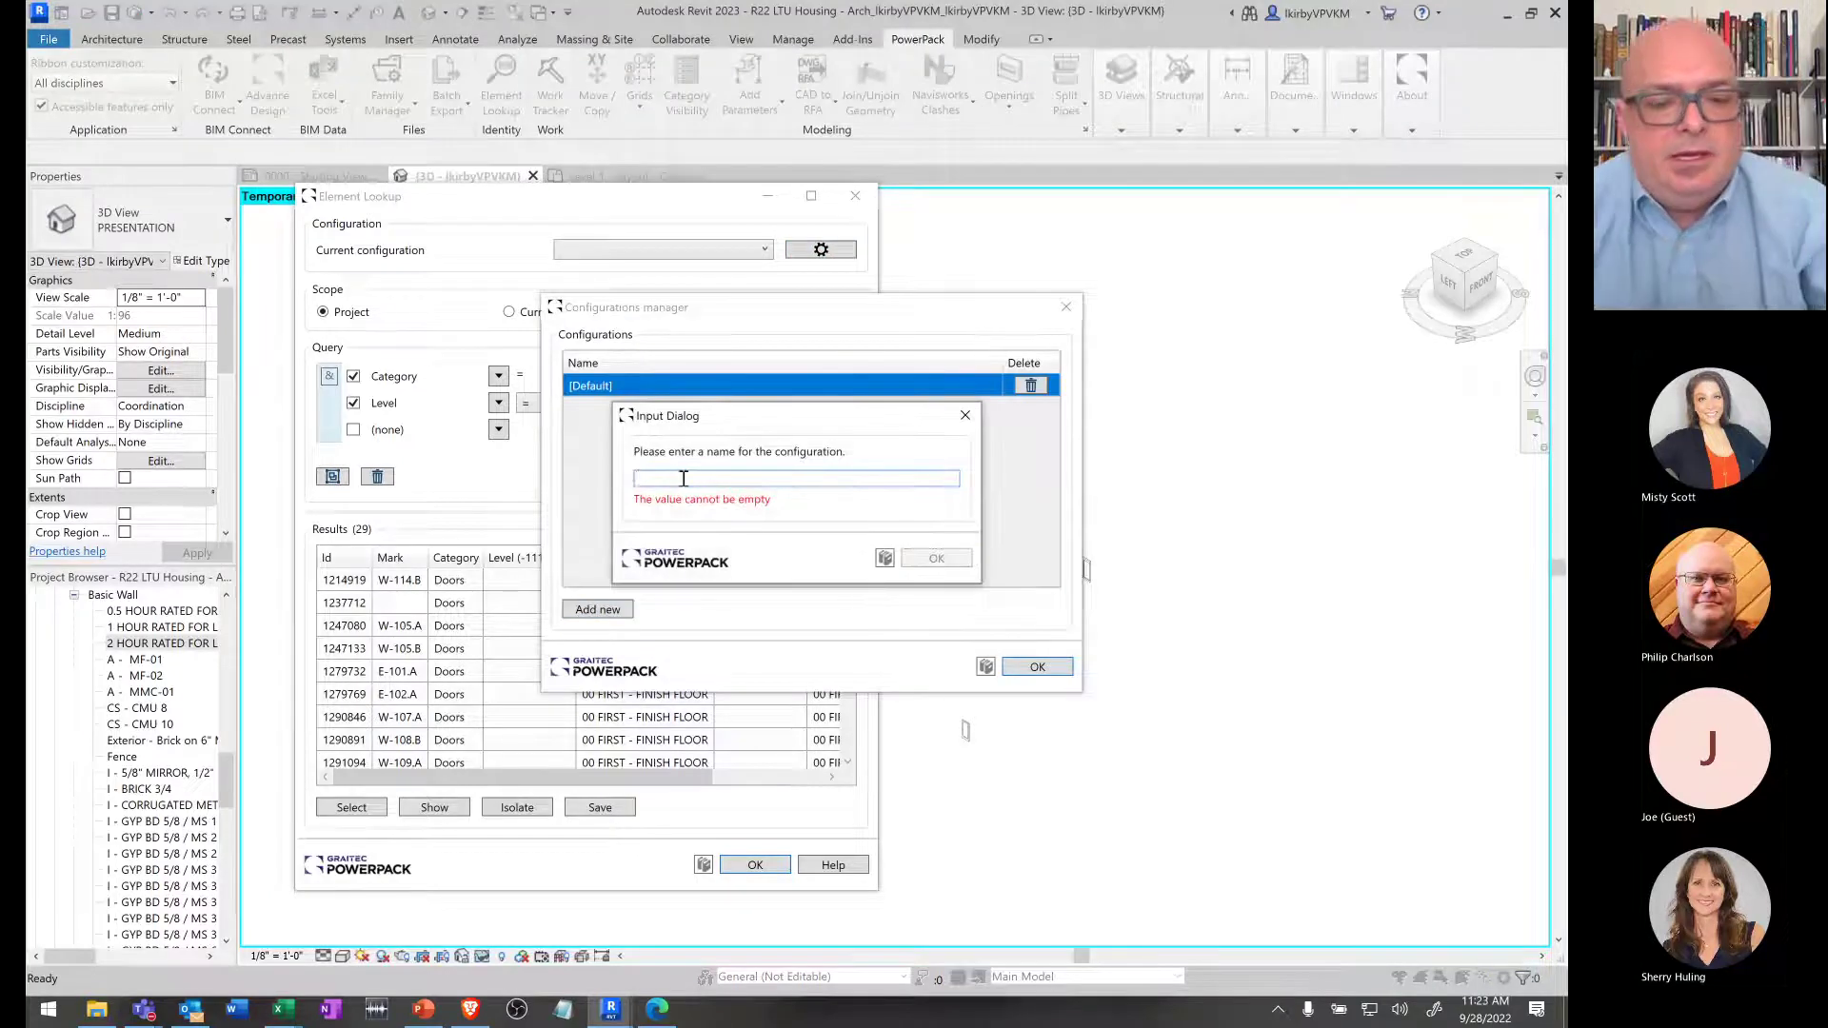
type("First")
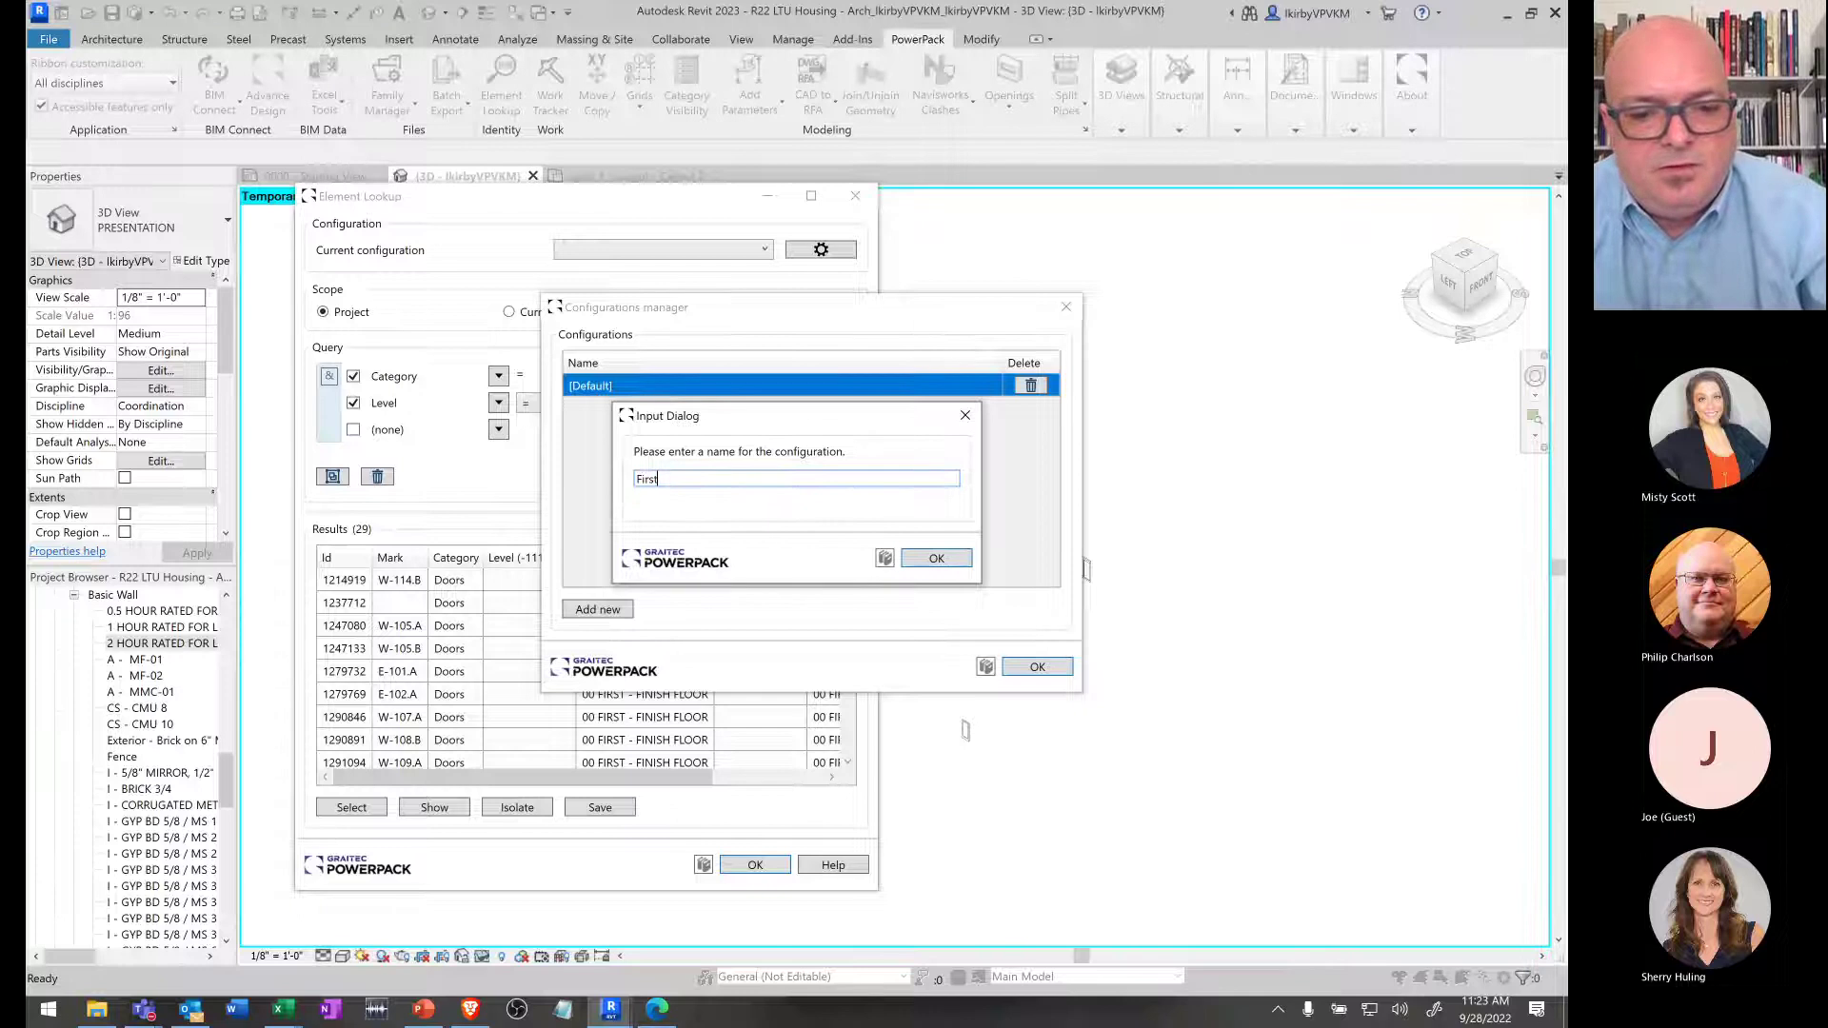
type(" Floor D")
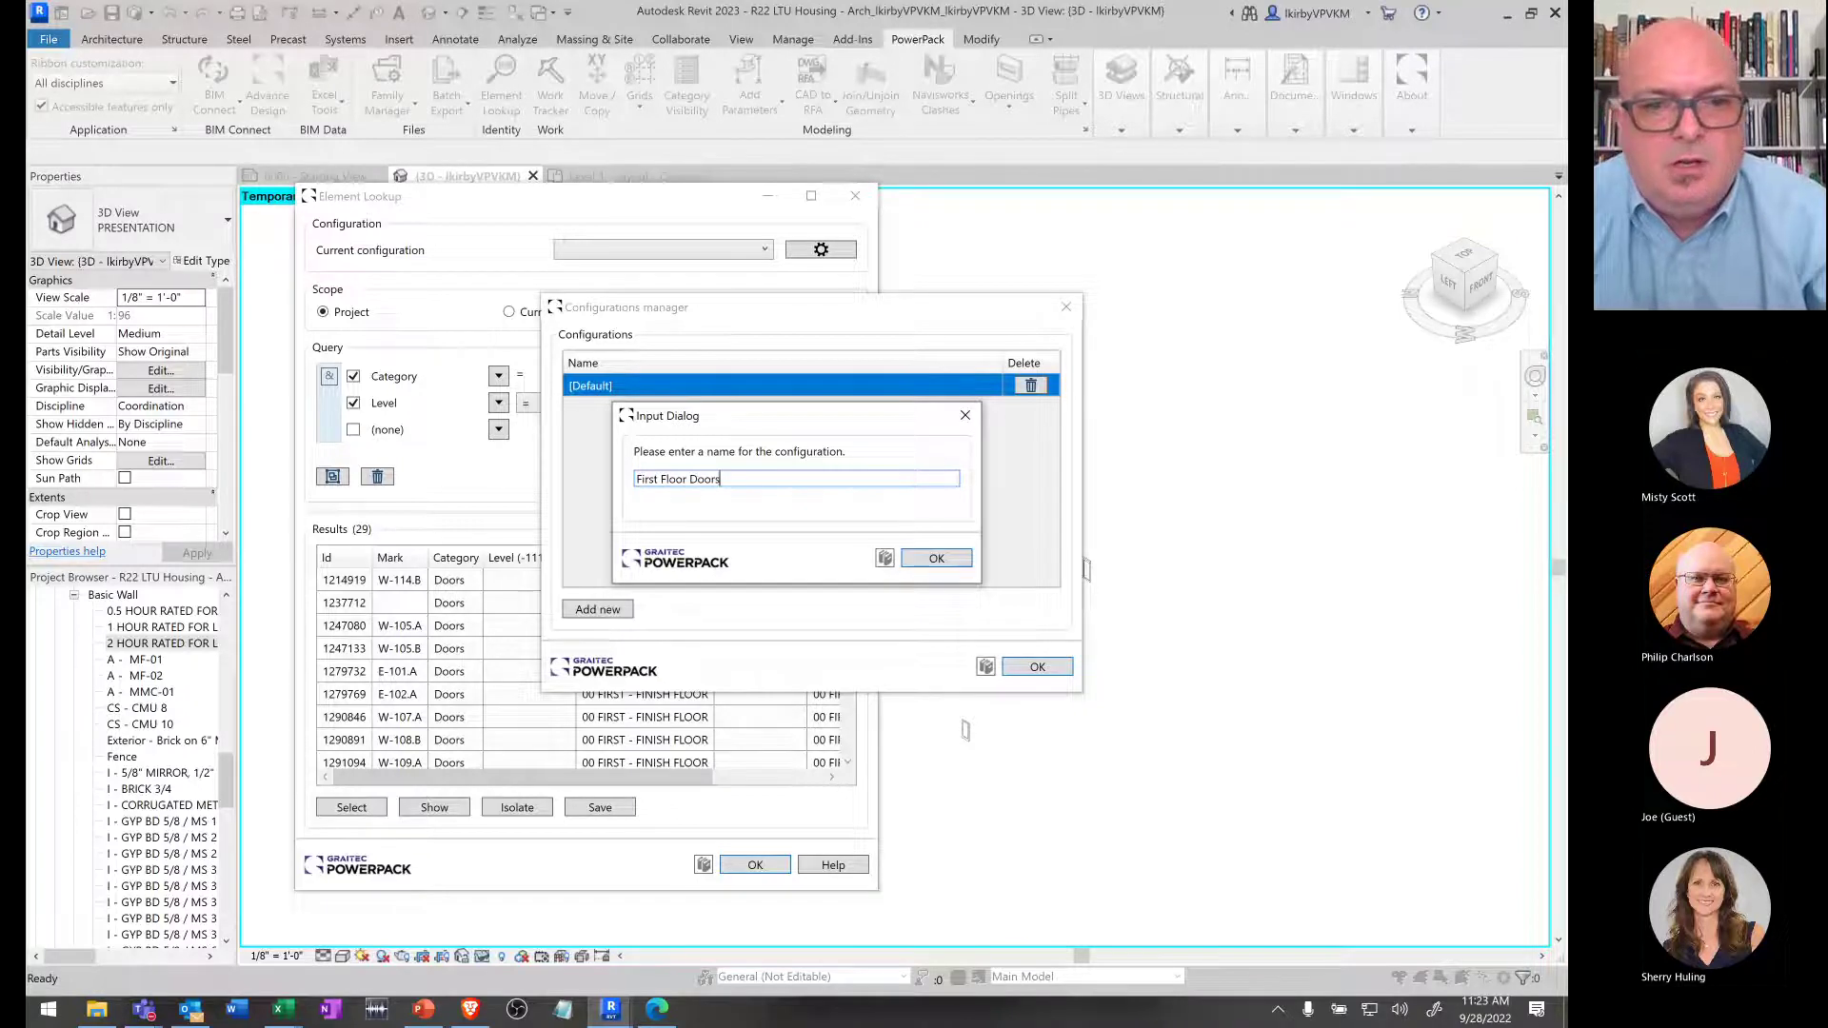
type("oors")
left_click(937, 558)
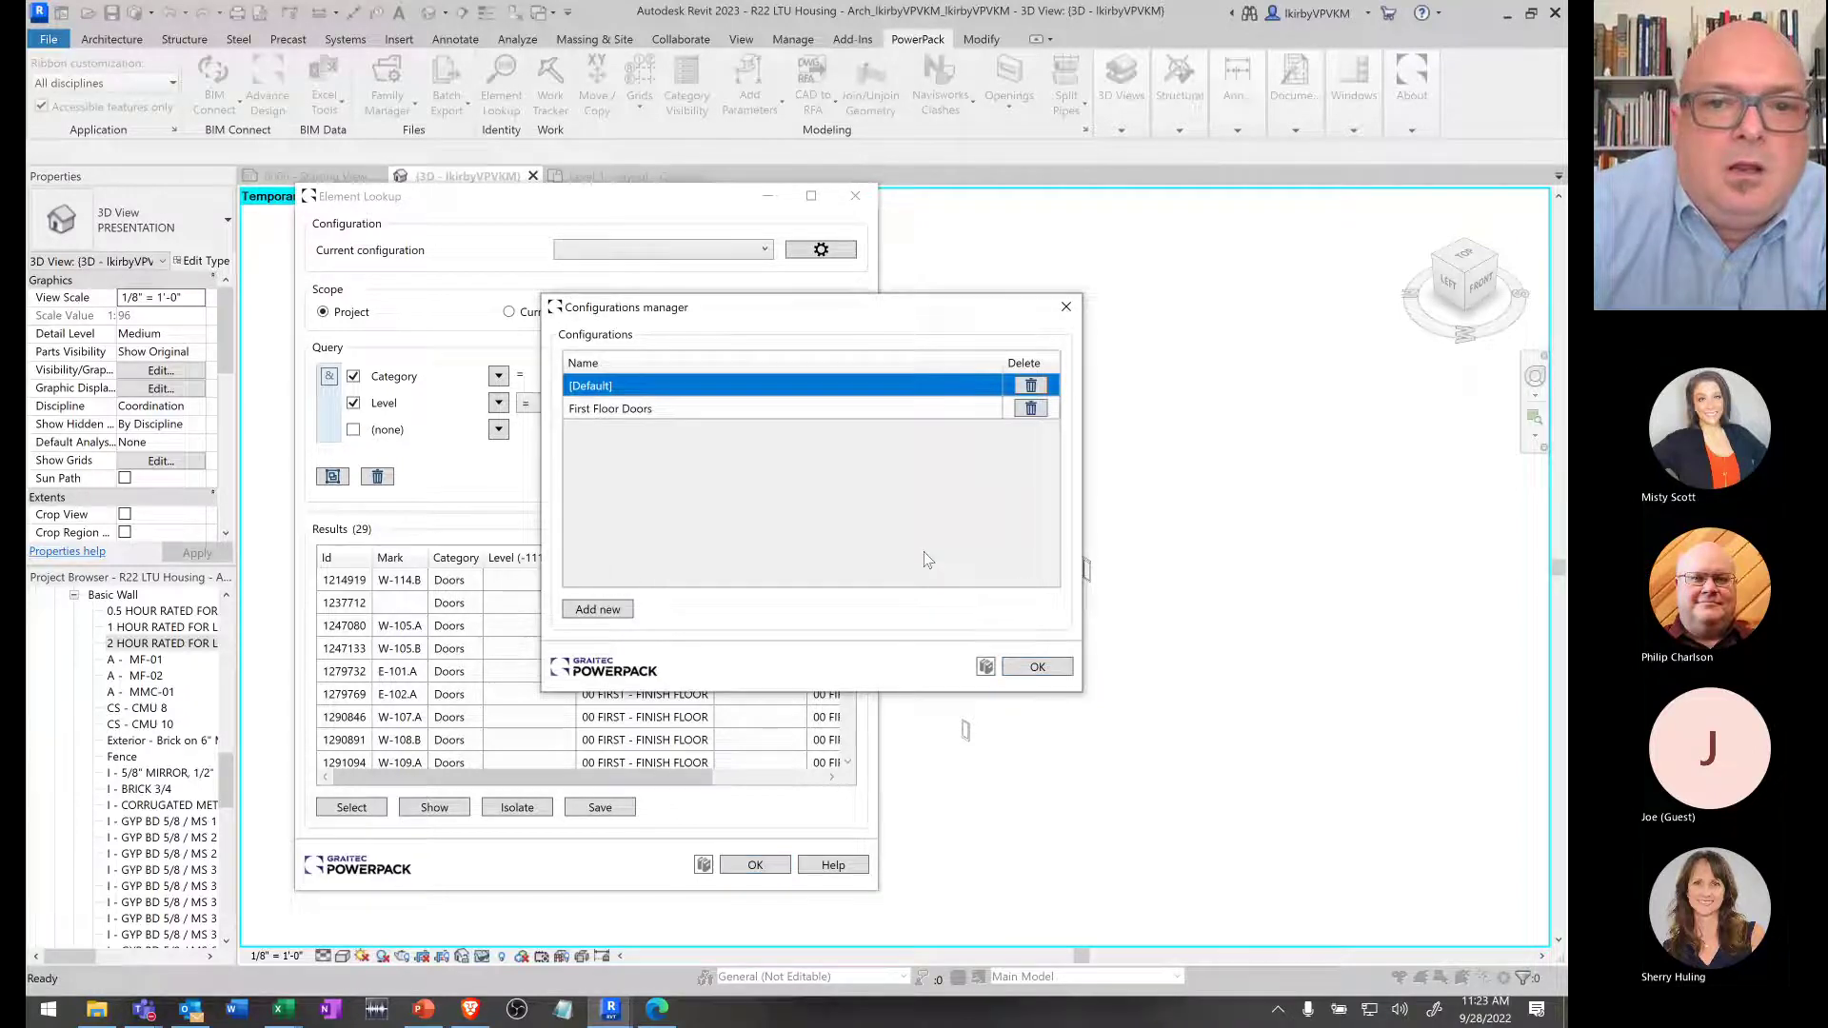
left_click(740, 409)
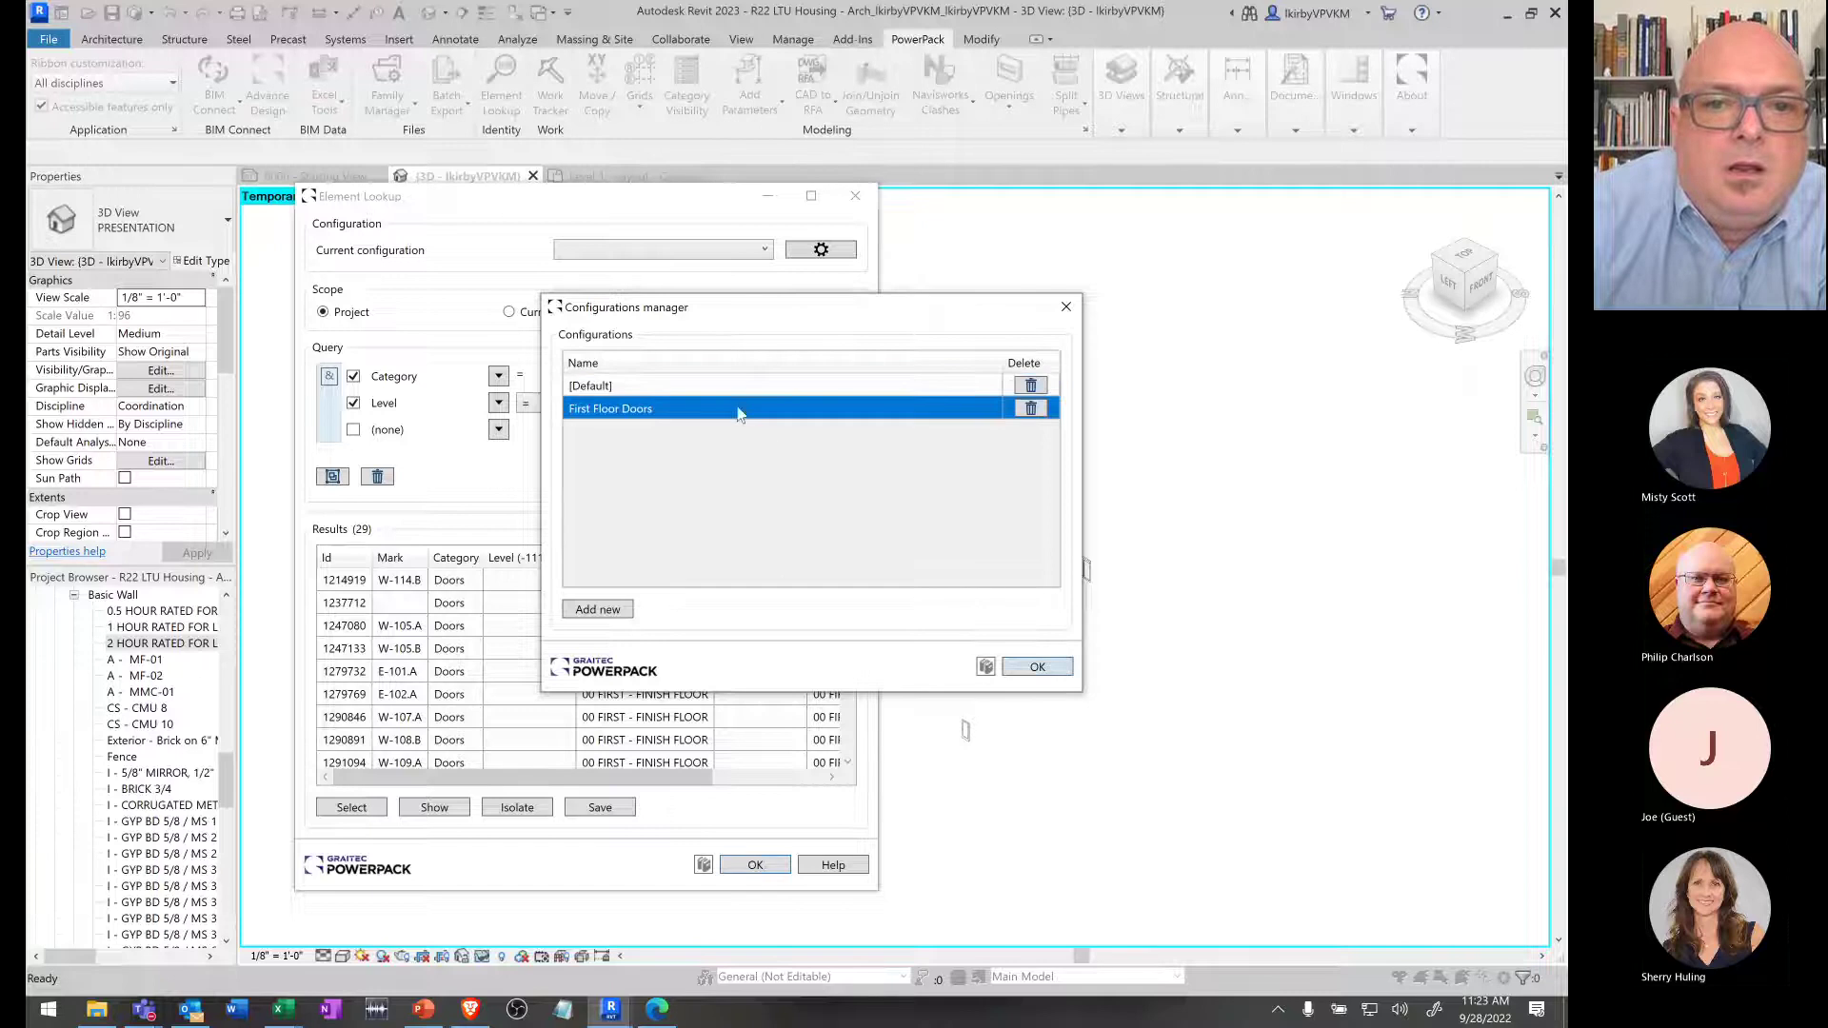
left_click(1034, 669)
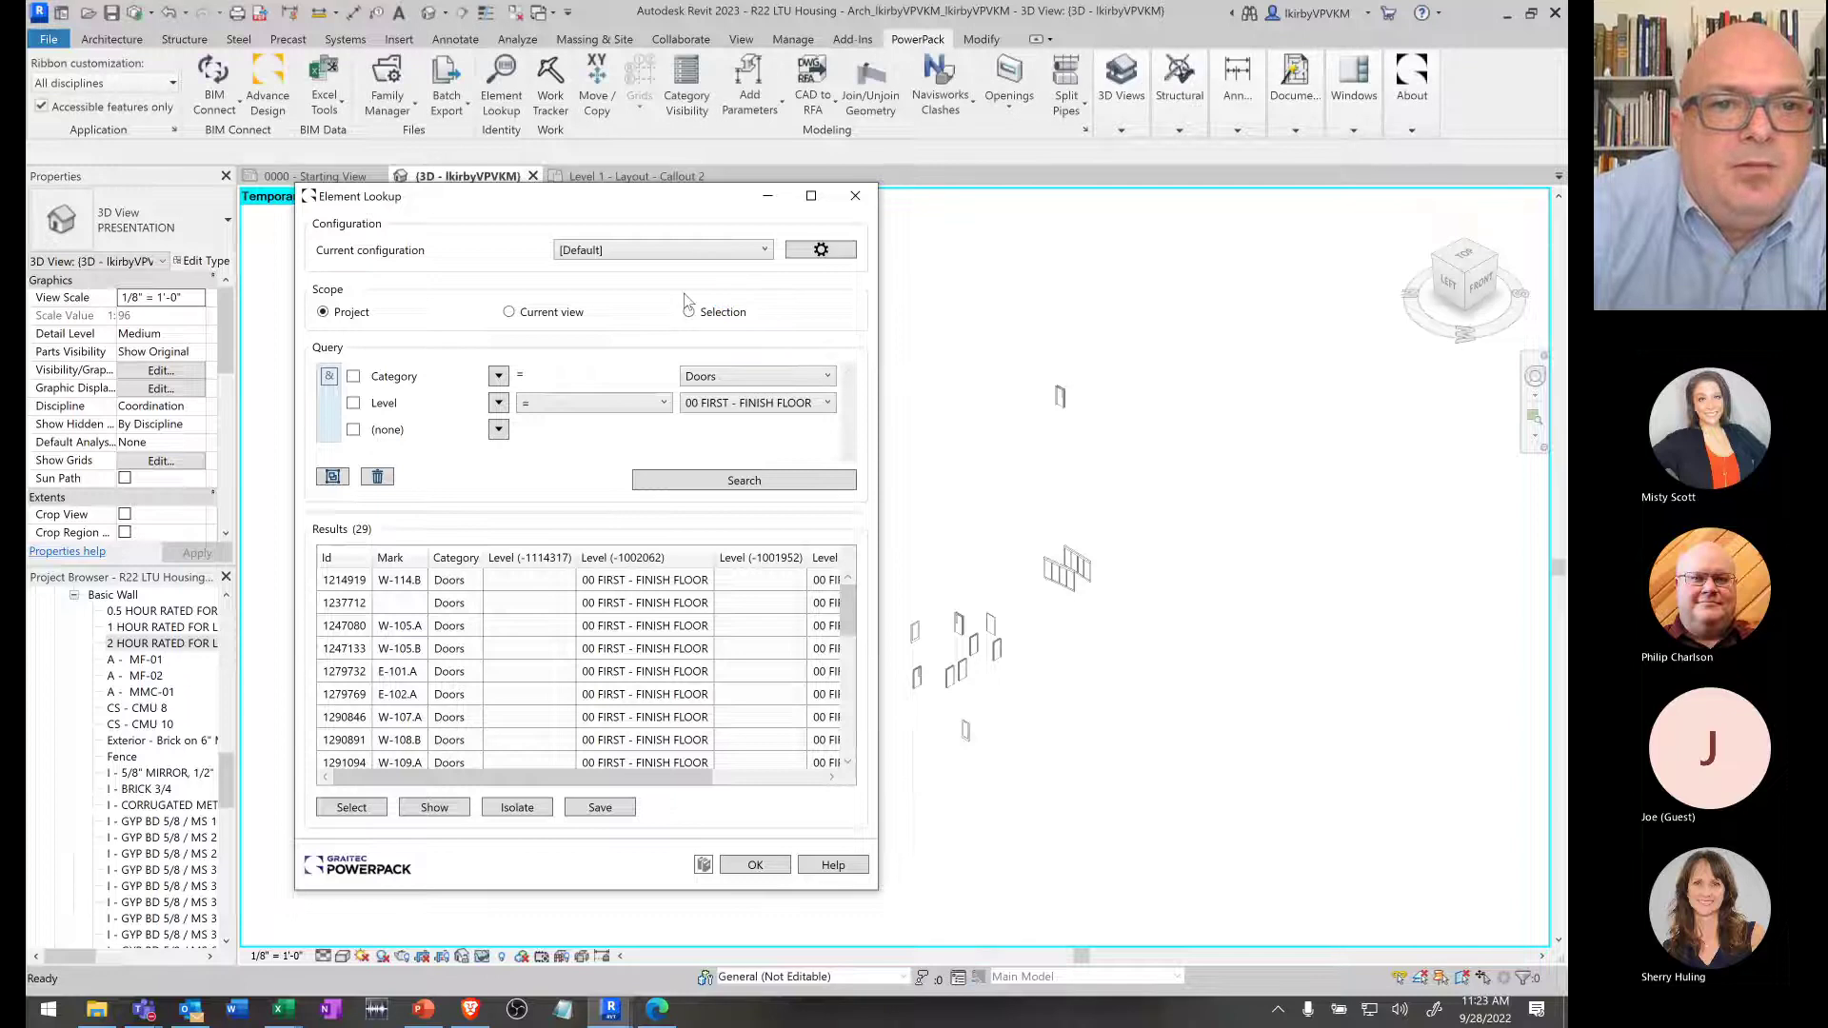
- Re-enable the Category and Level conditions and rerun the search
left_click(354, 376)
left_click(353, 403)
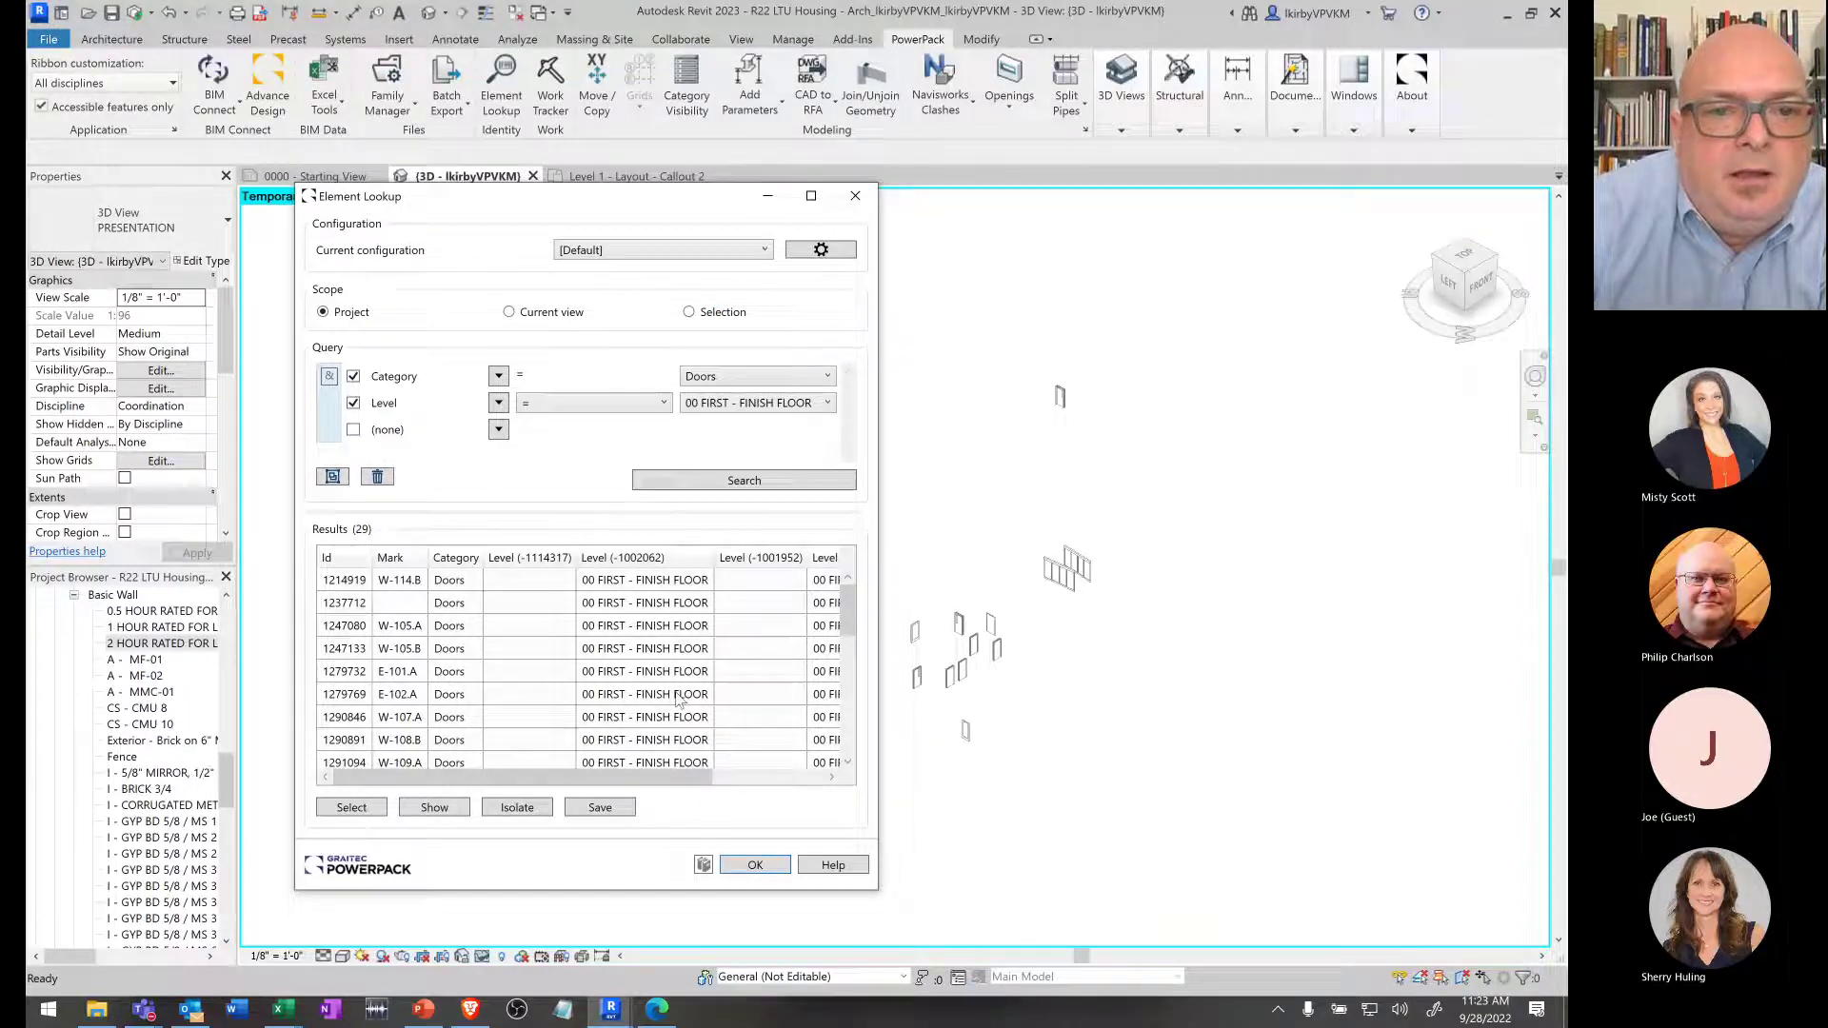
left_click(738, 481)
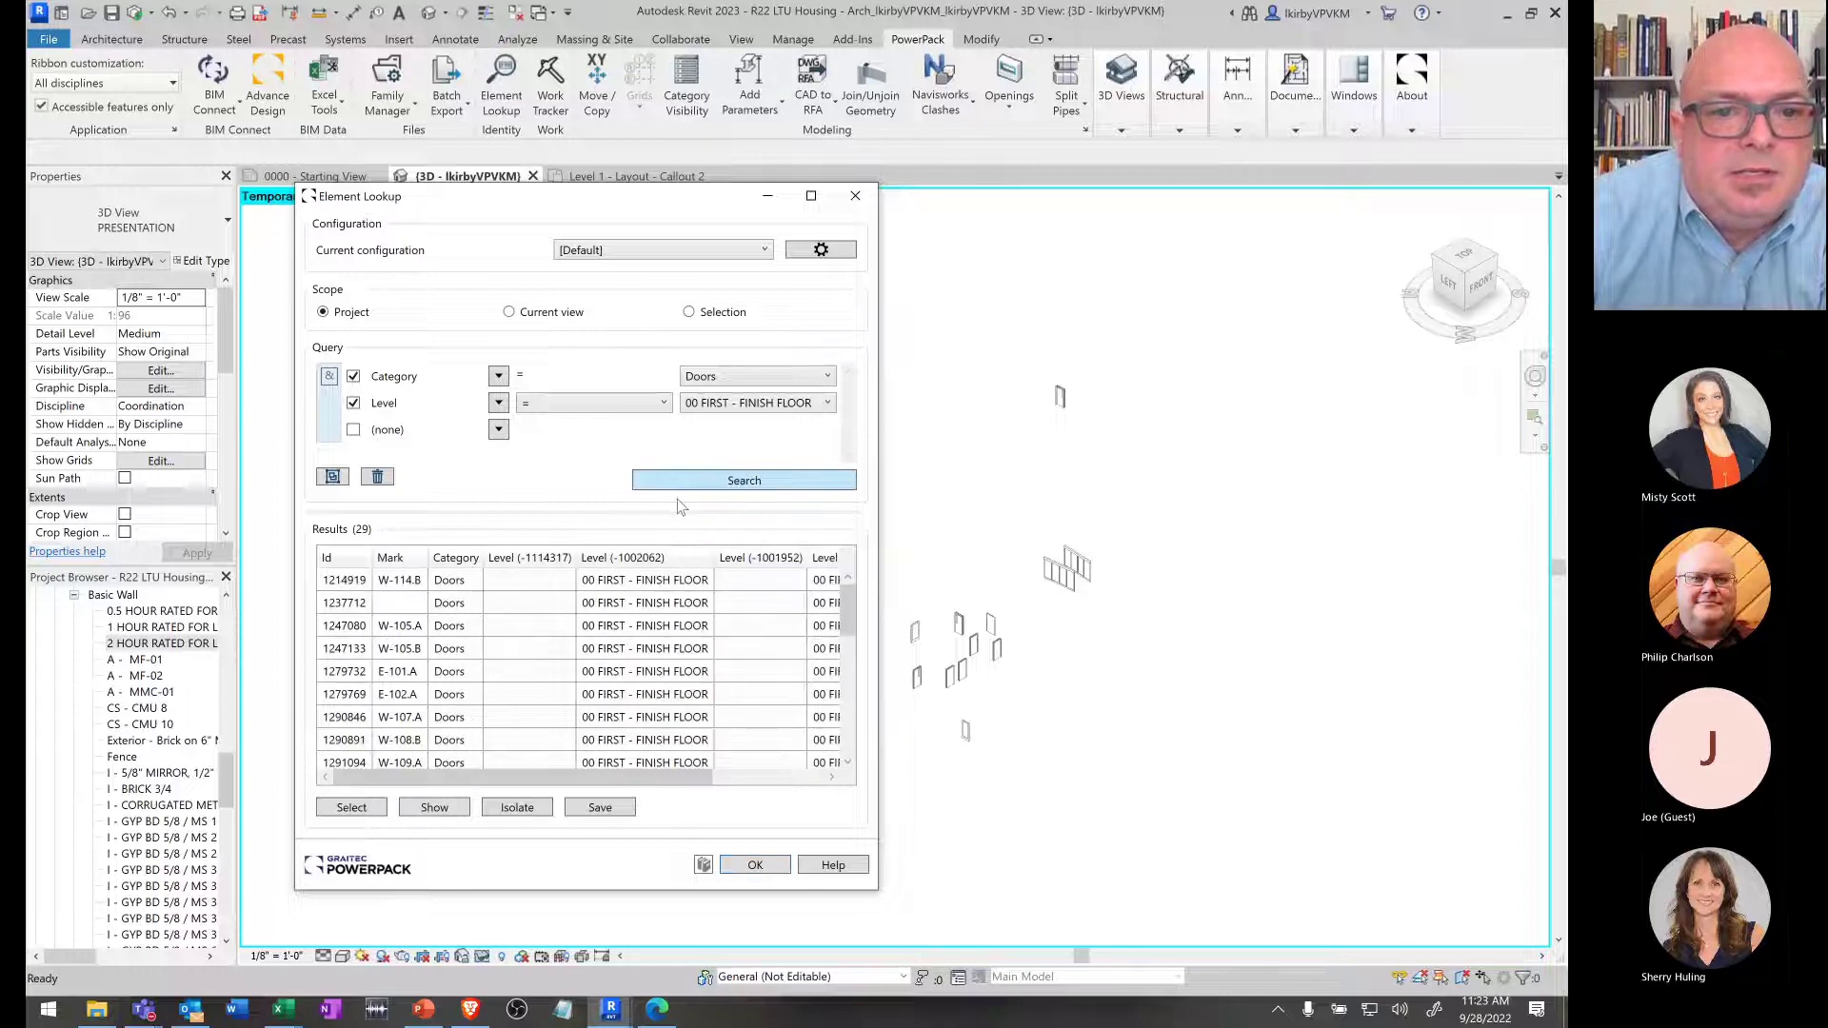
- Save the search results as a selection set named First Floor Doors
left_click(600, 807)
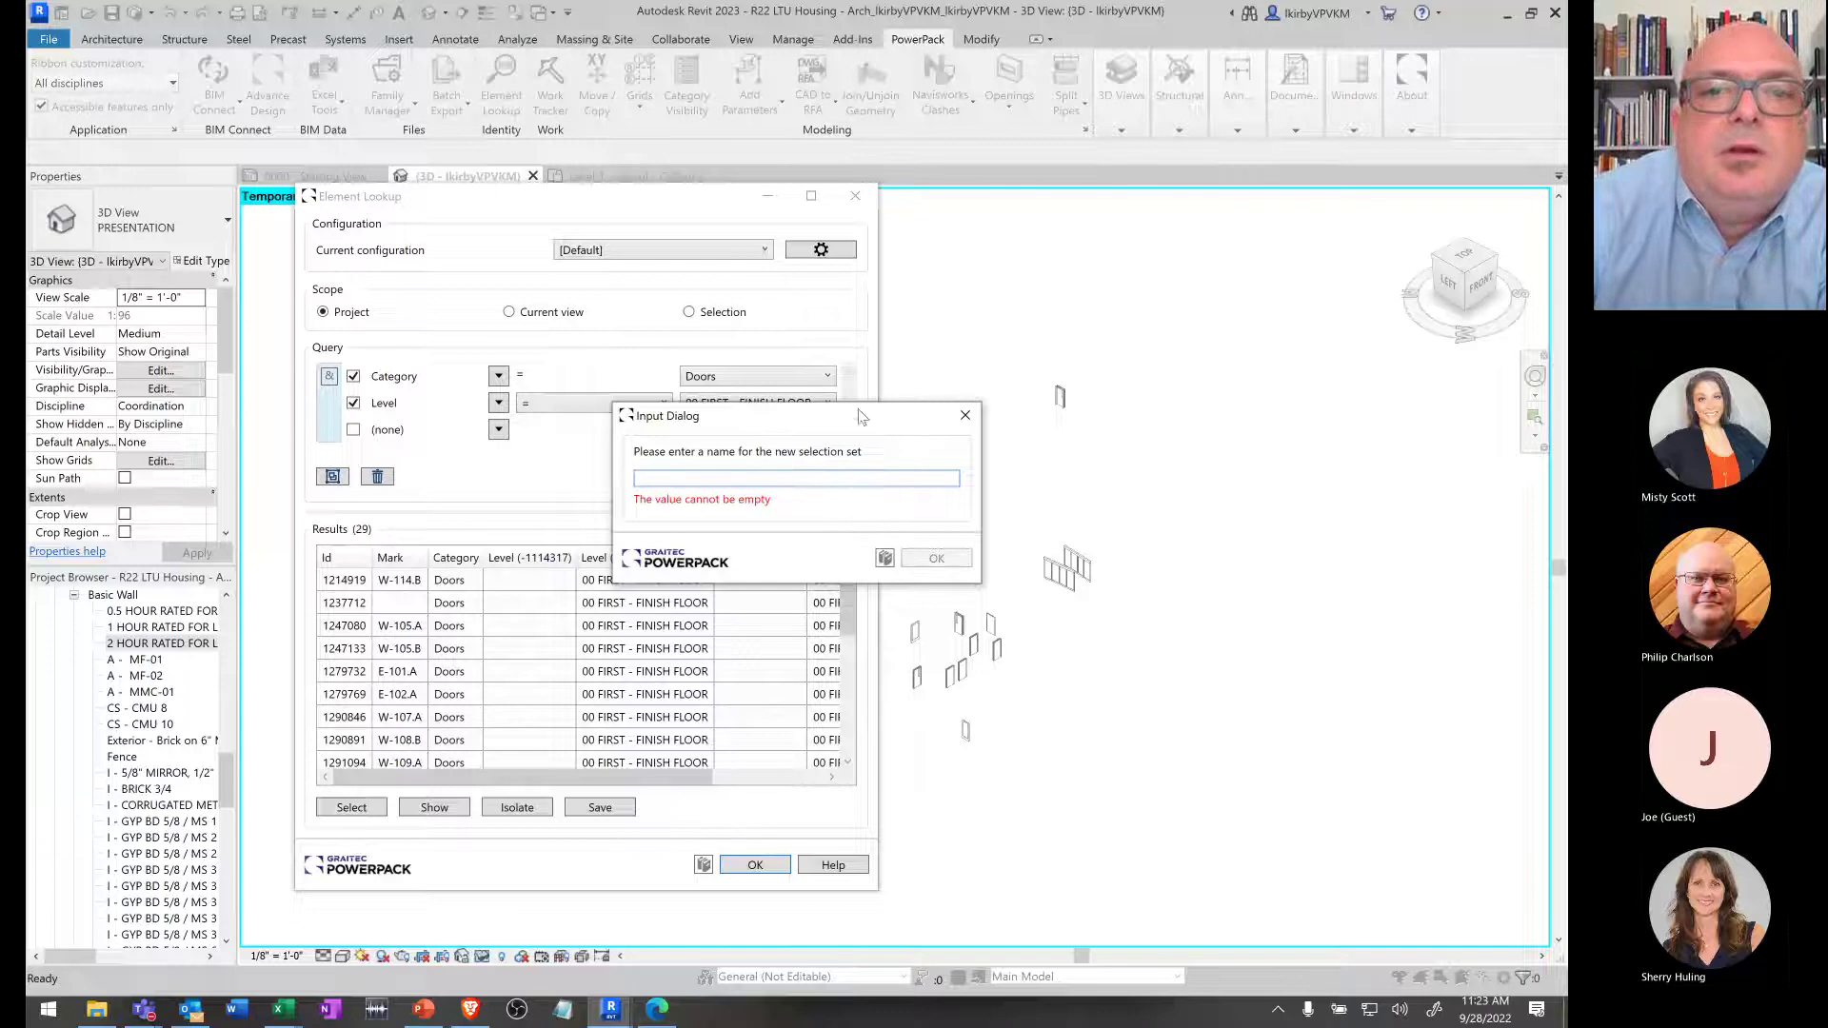
type("Fir")
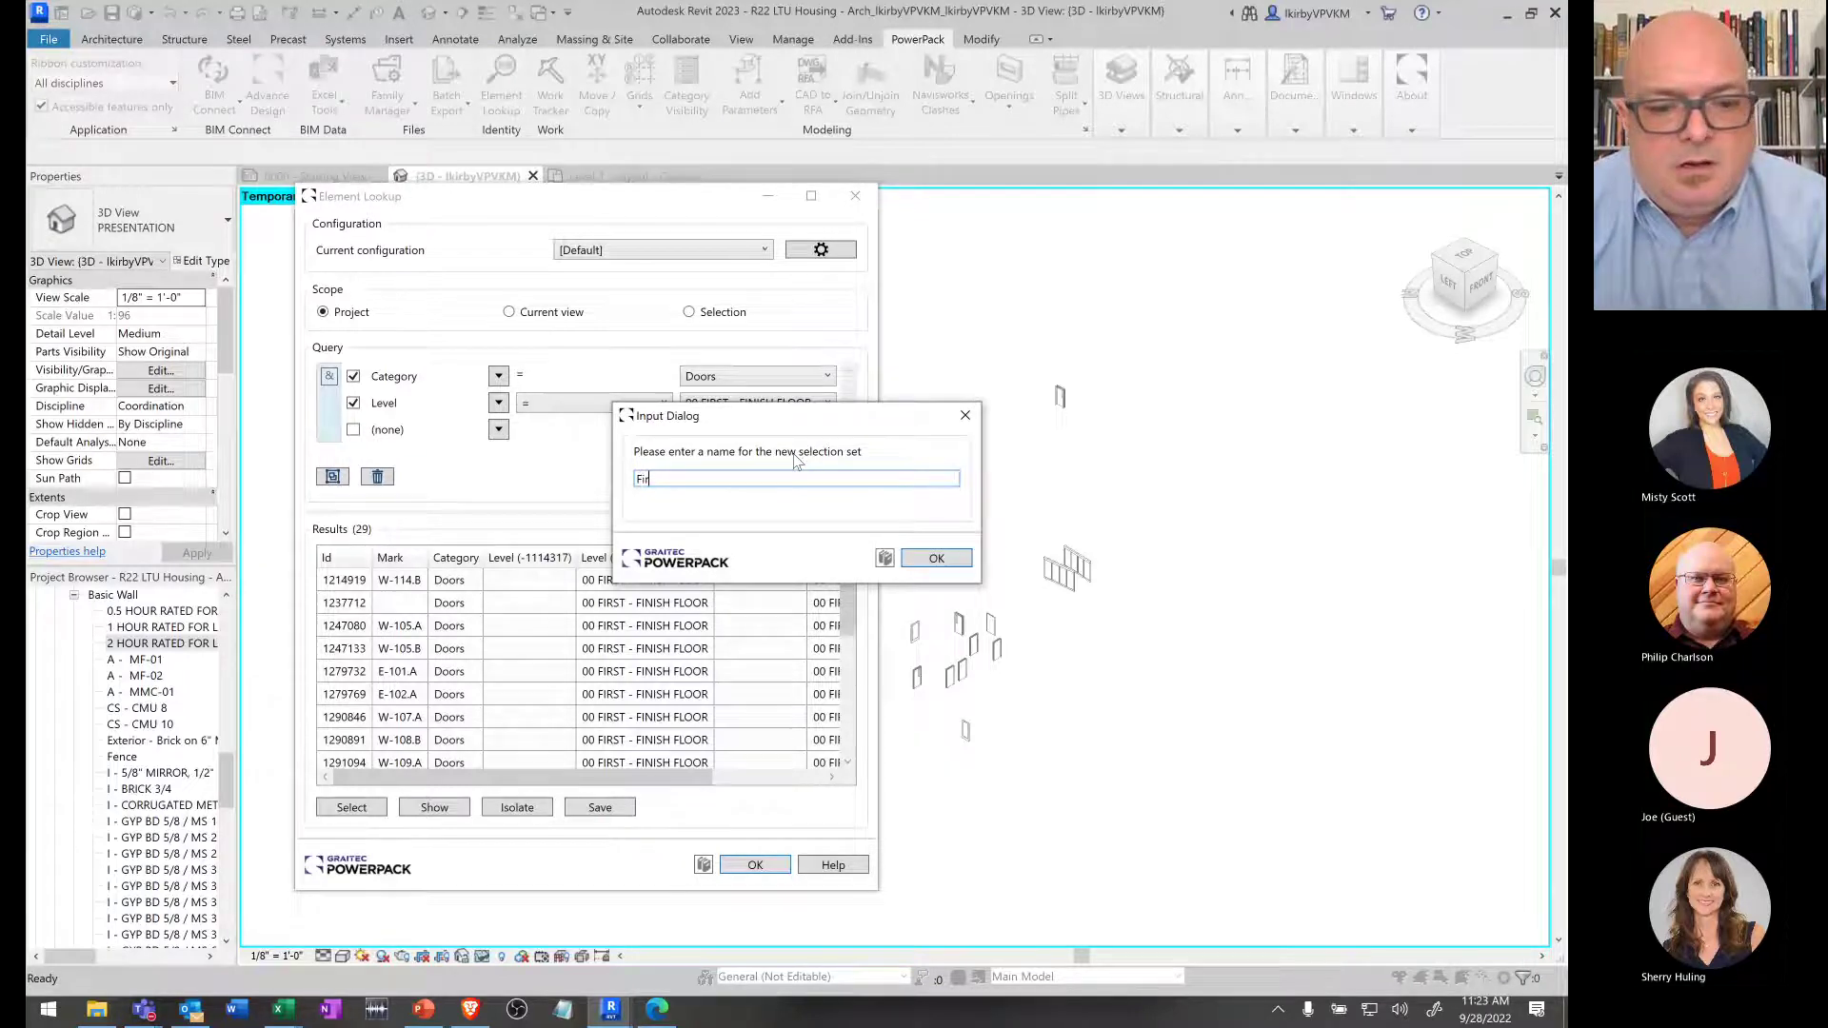
type("st Floor Do")
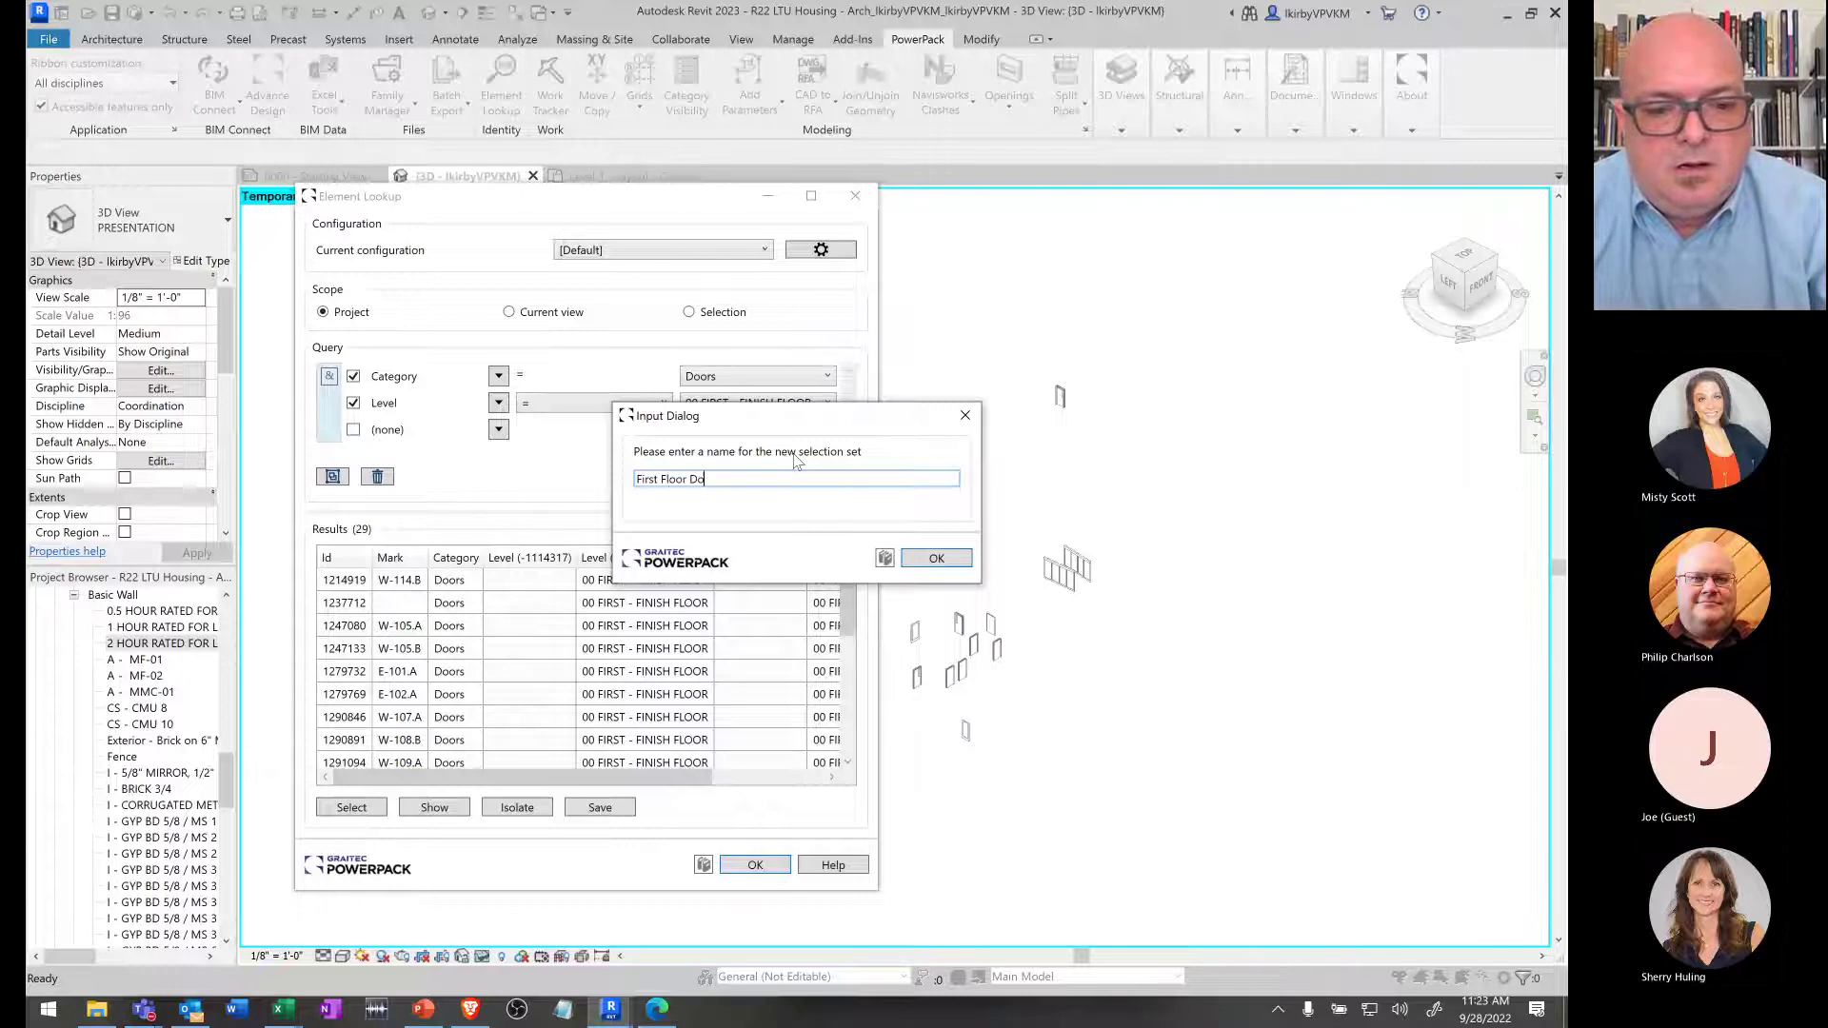
type("ors")
left_click(937, 559)
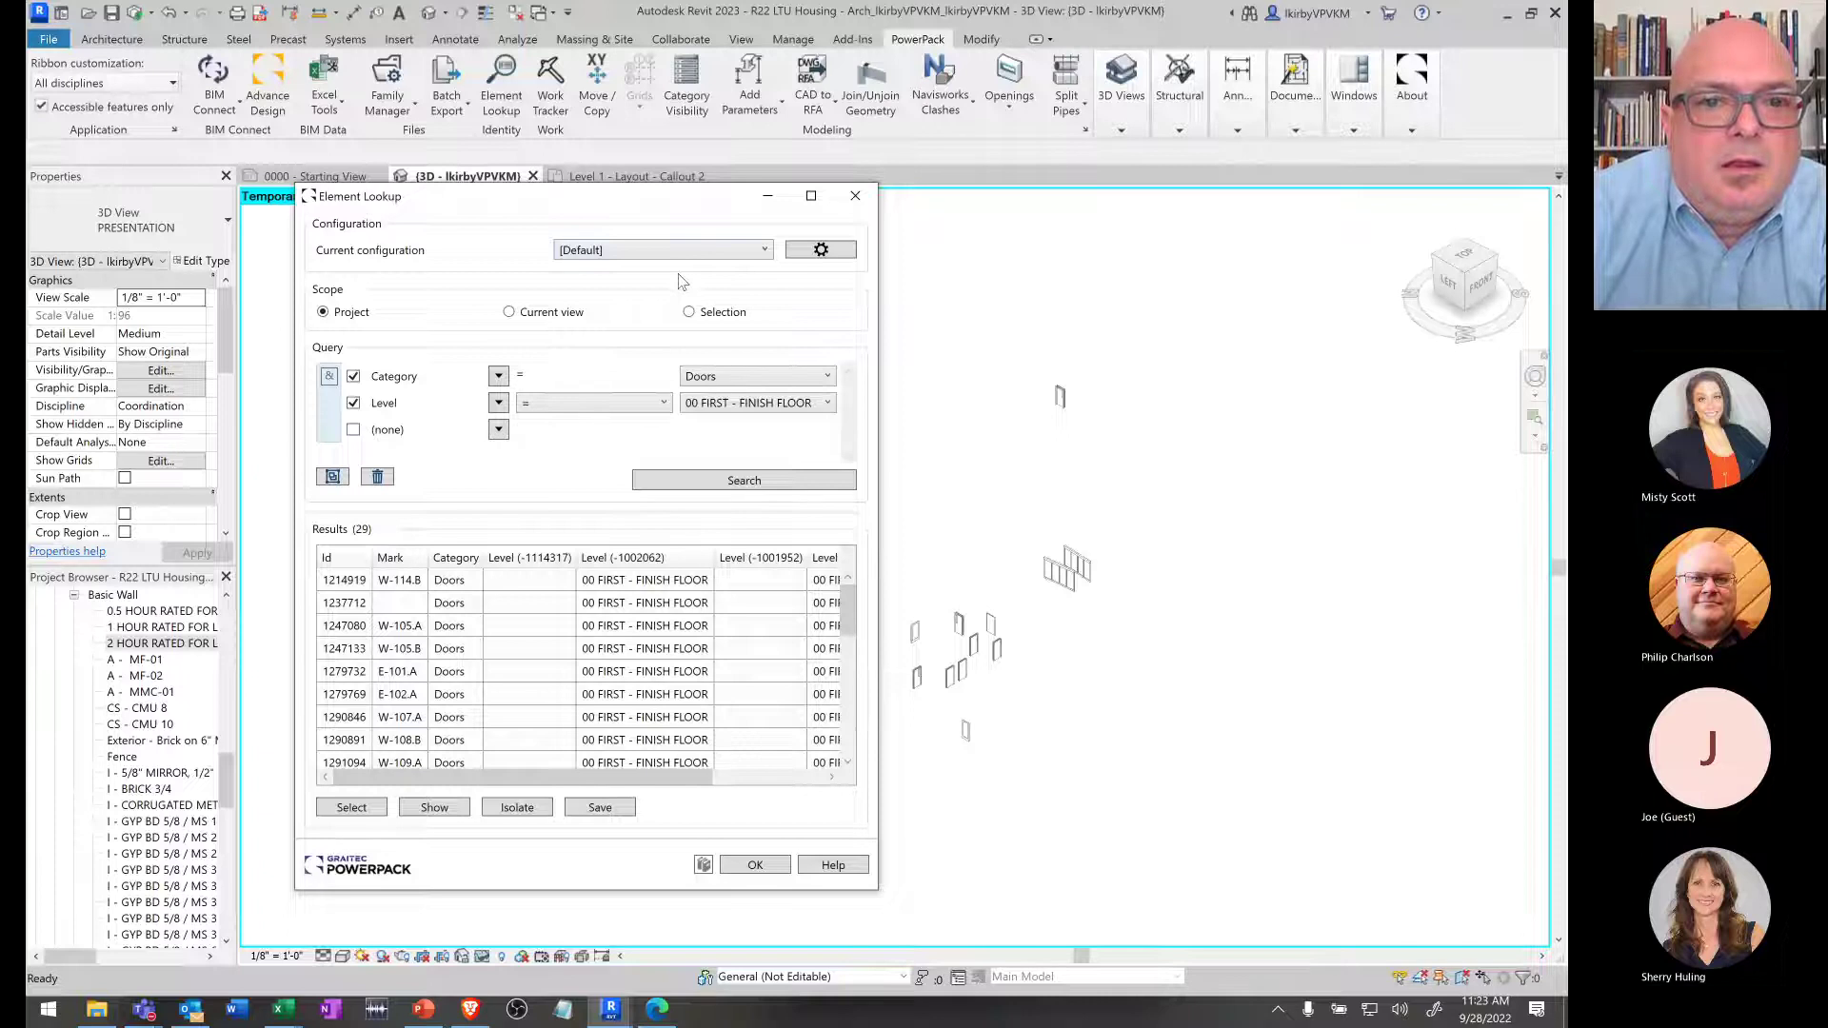
- Check the current configuration list, close Element Lookup and dismiss the project save reminder without saving
left_click(764, 251)
left_click(762, 252)
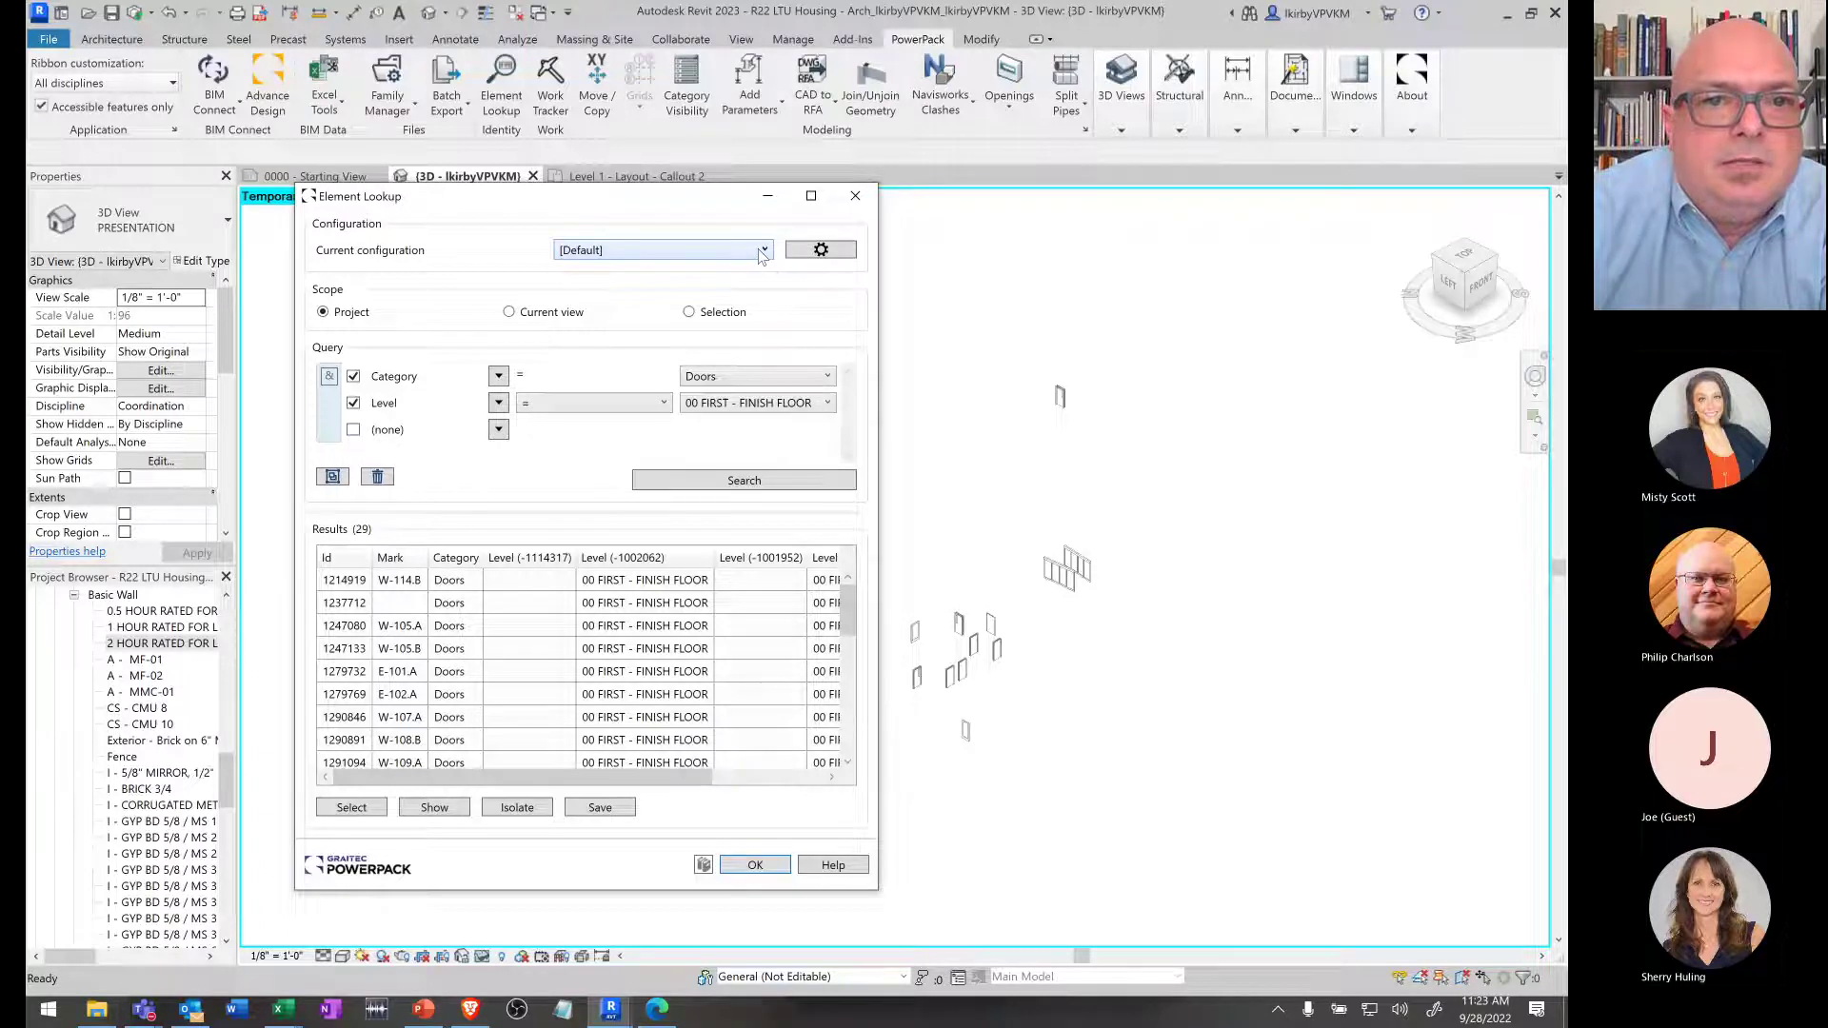
left_click(755, 866)
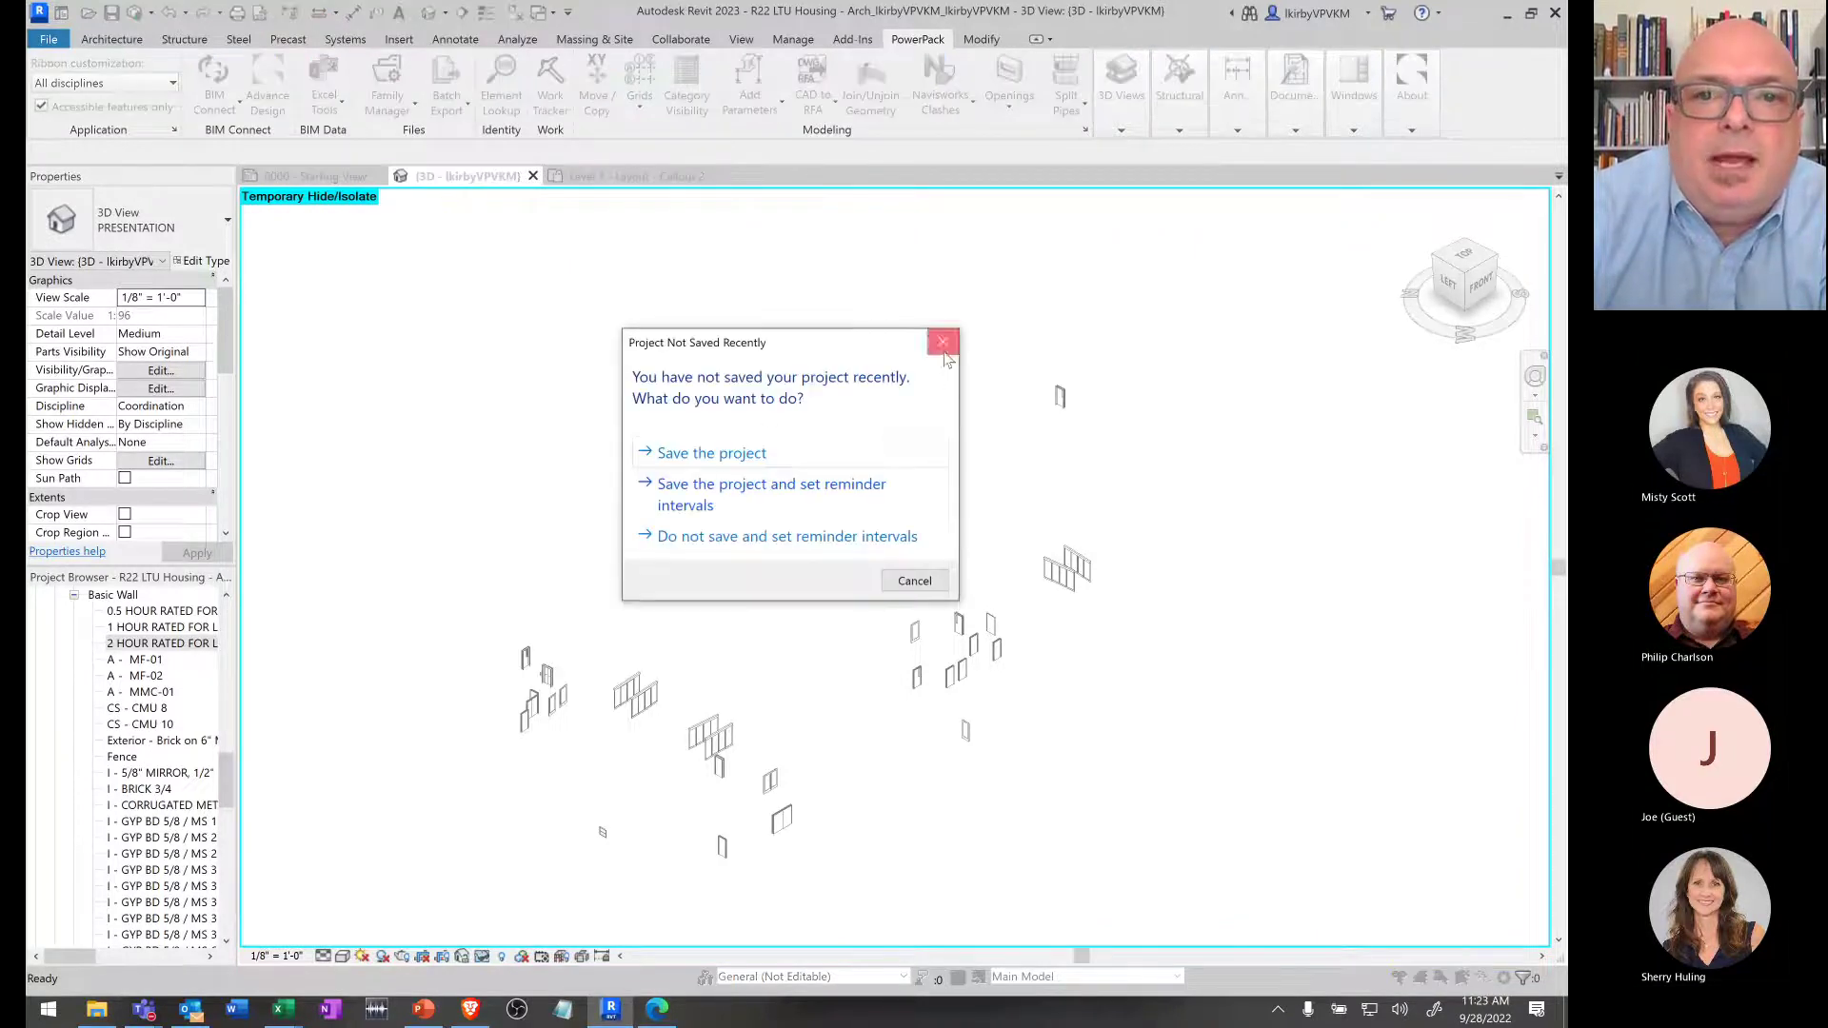
left_click(942, 344)
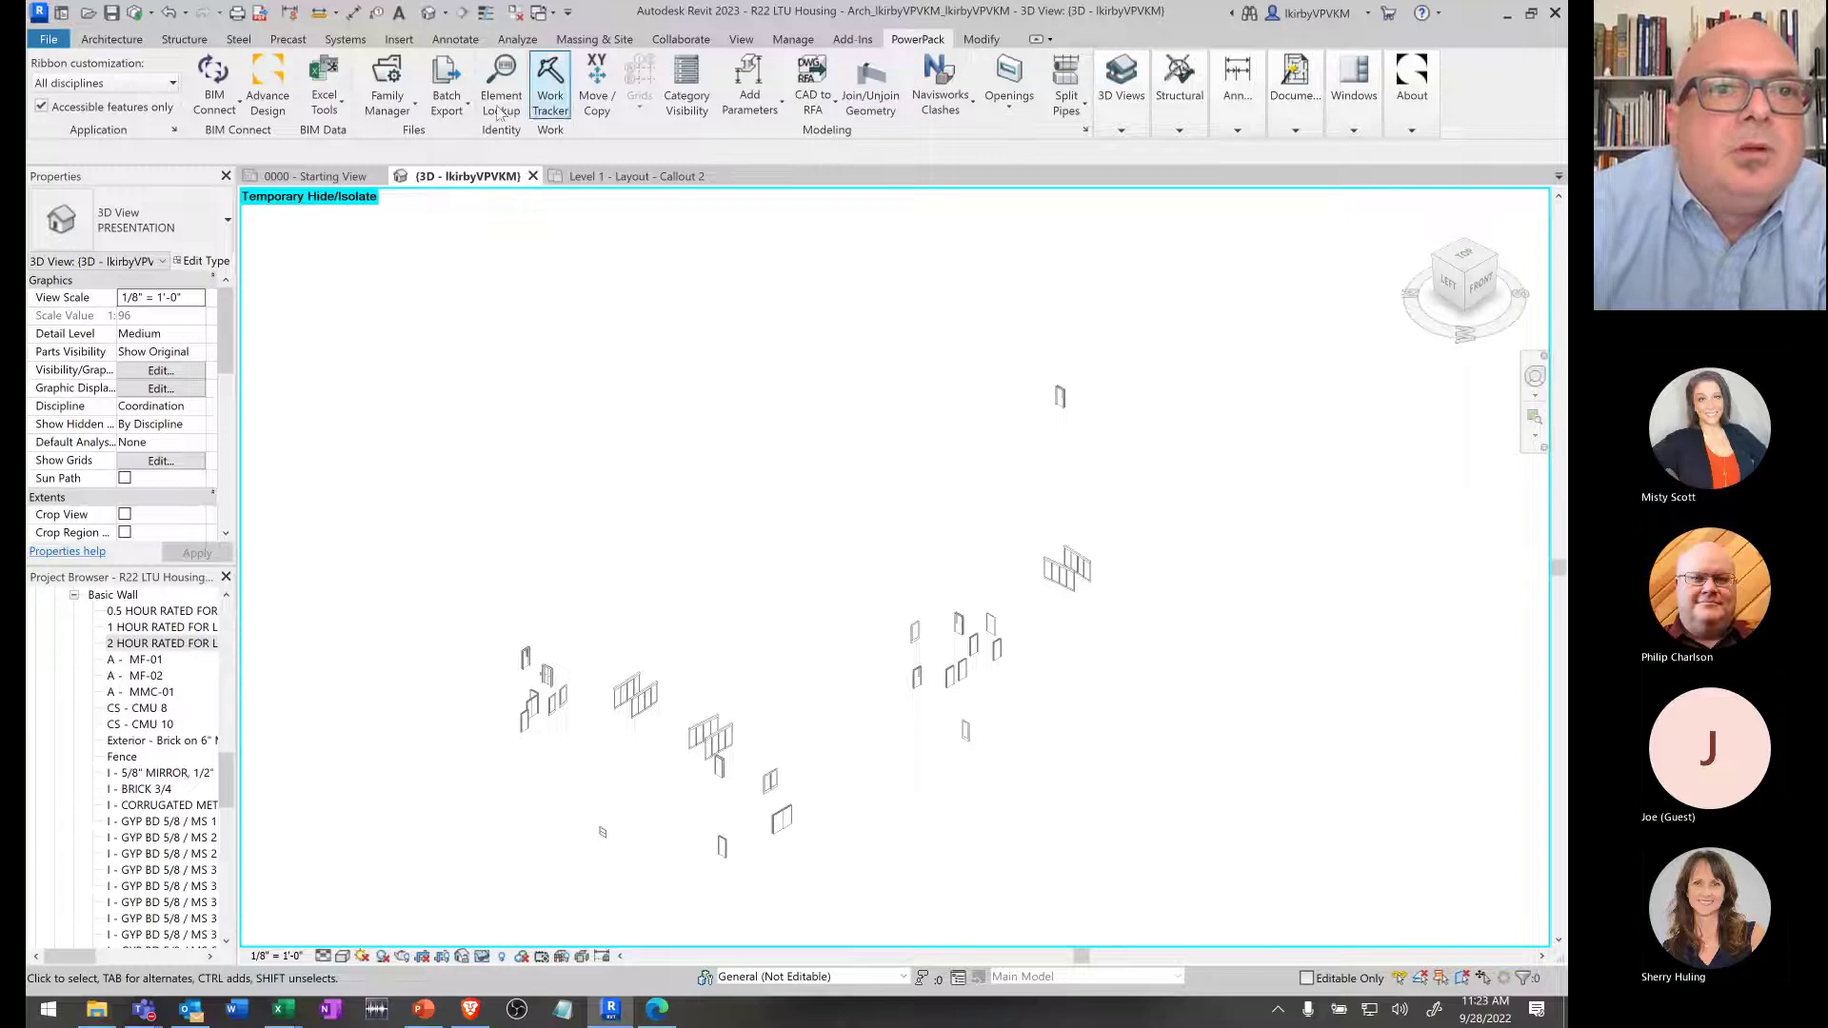
- Reopen Element Lookup, set the search scope to Project and check the current configuration list
left_click(501, 91)
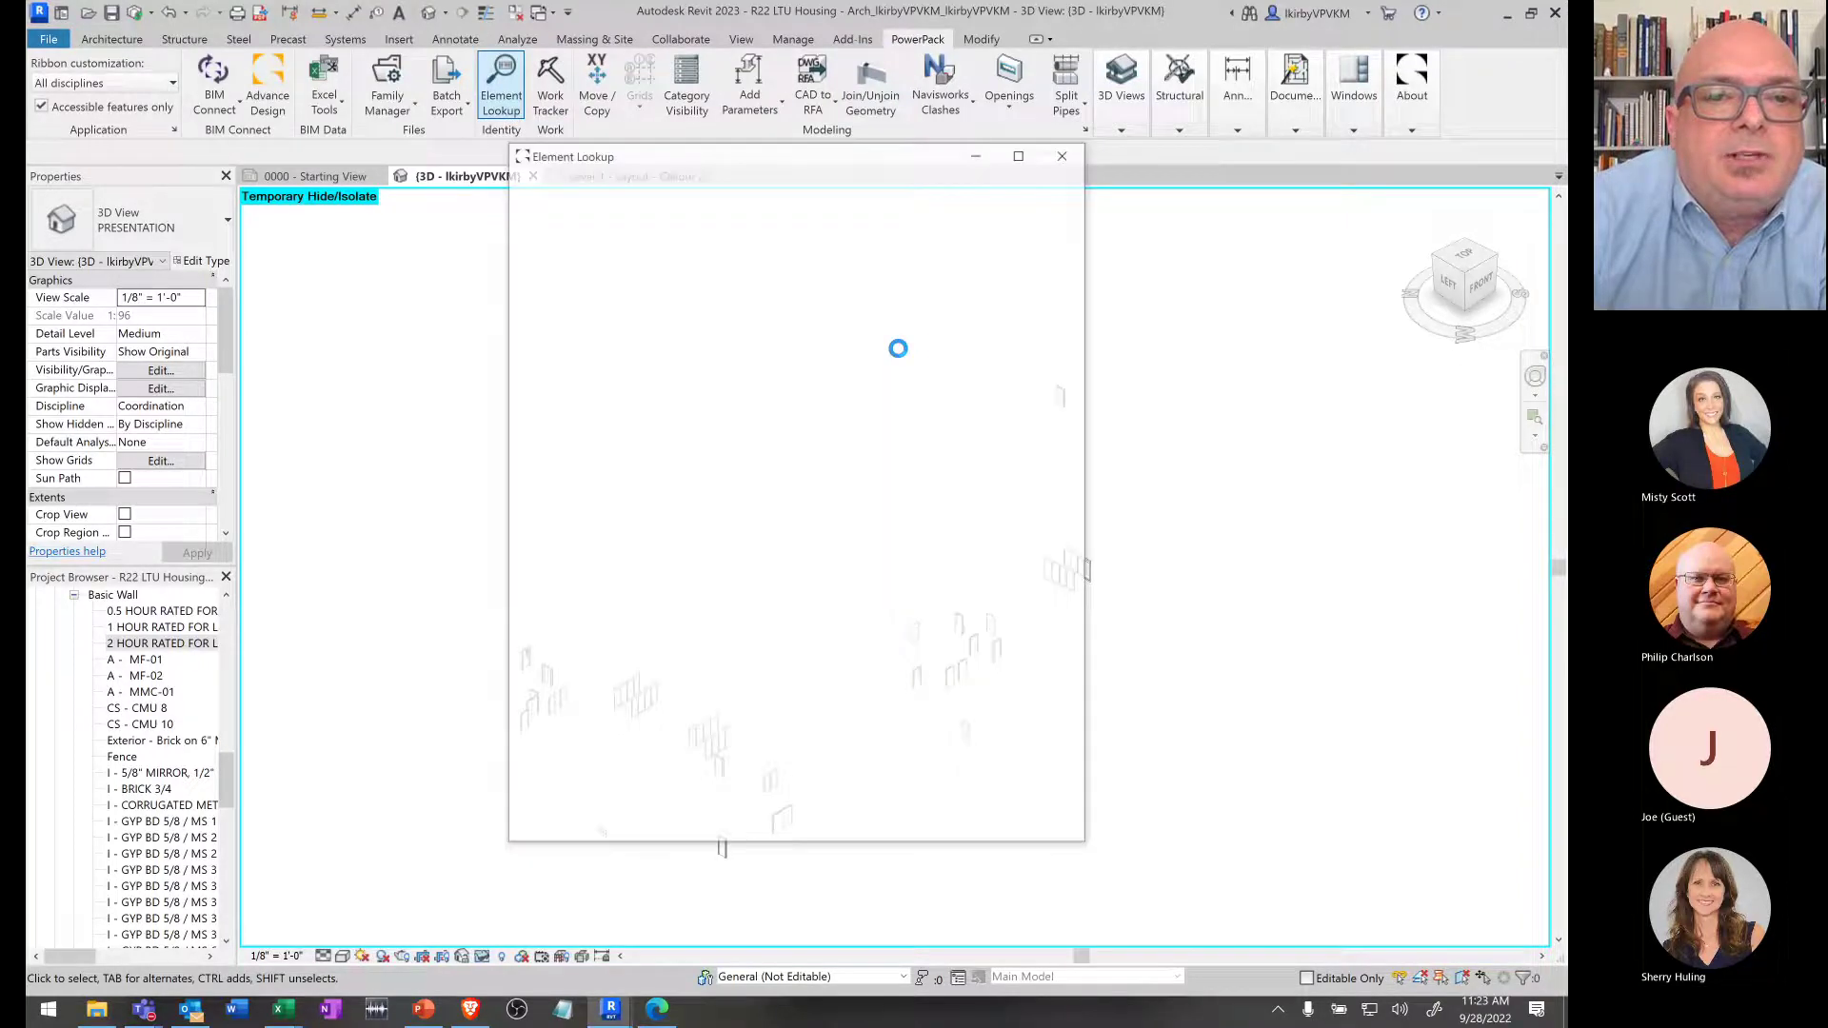
left_click(973, 207)
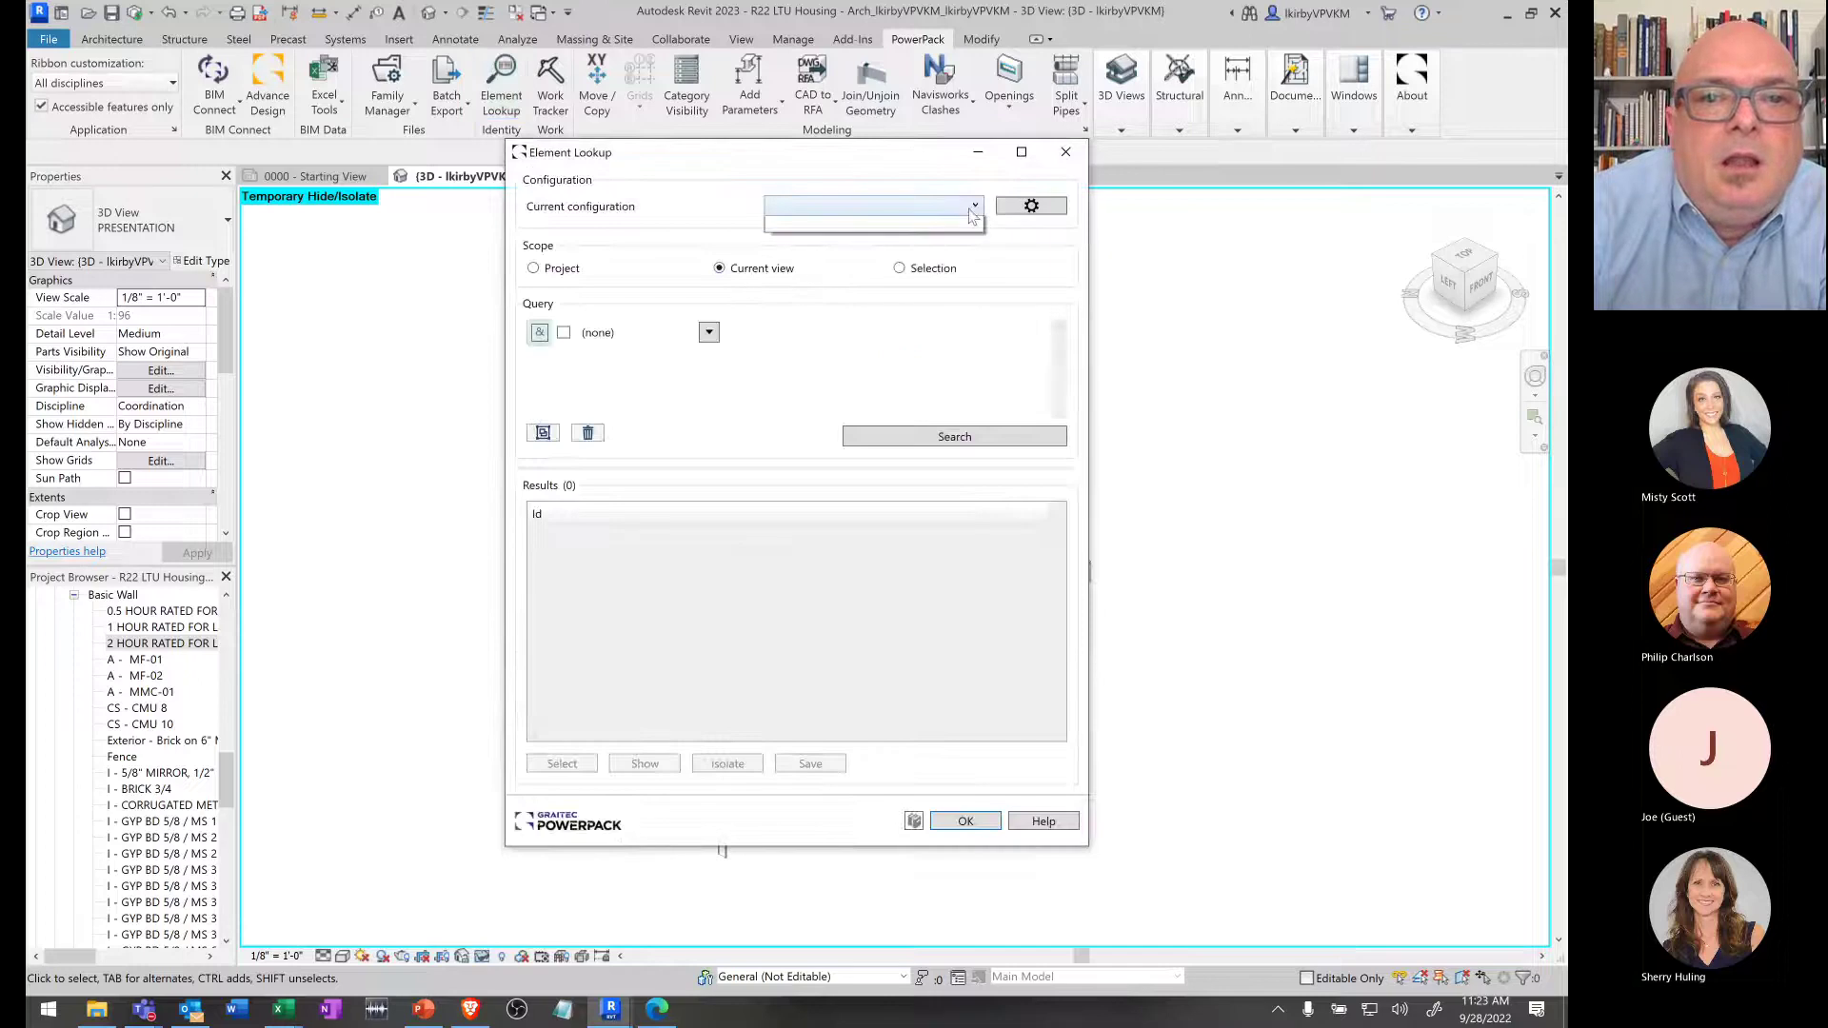
left_click(759, 280)
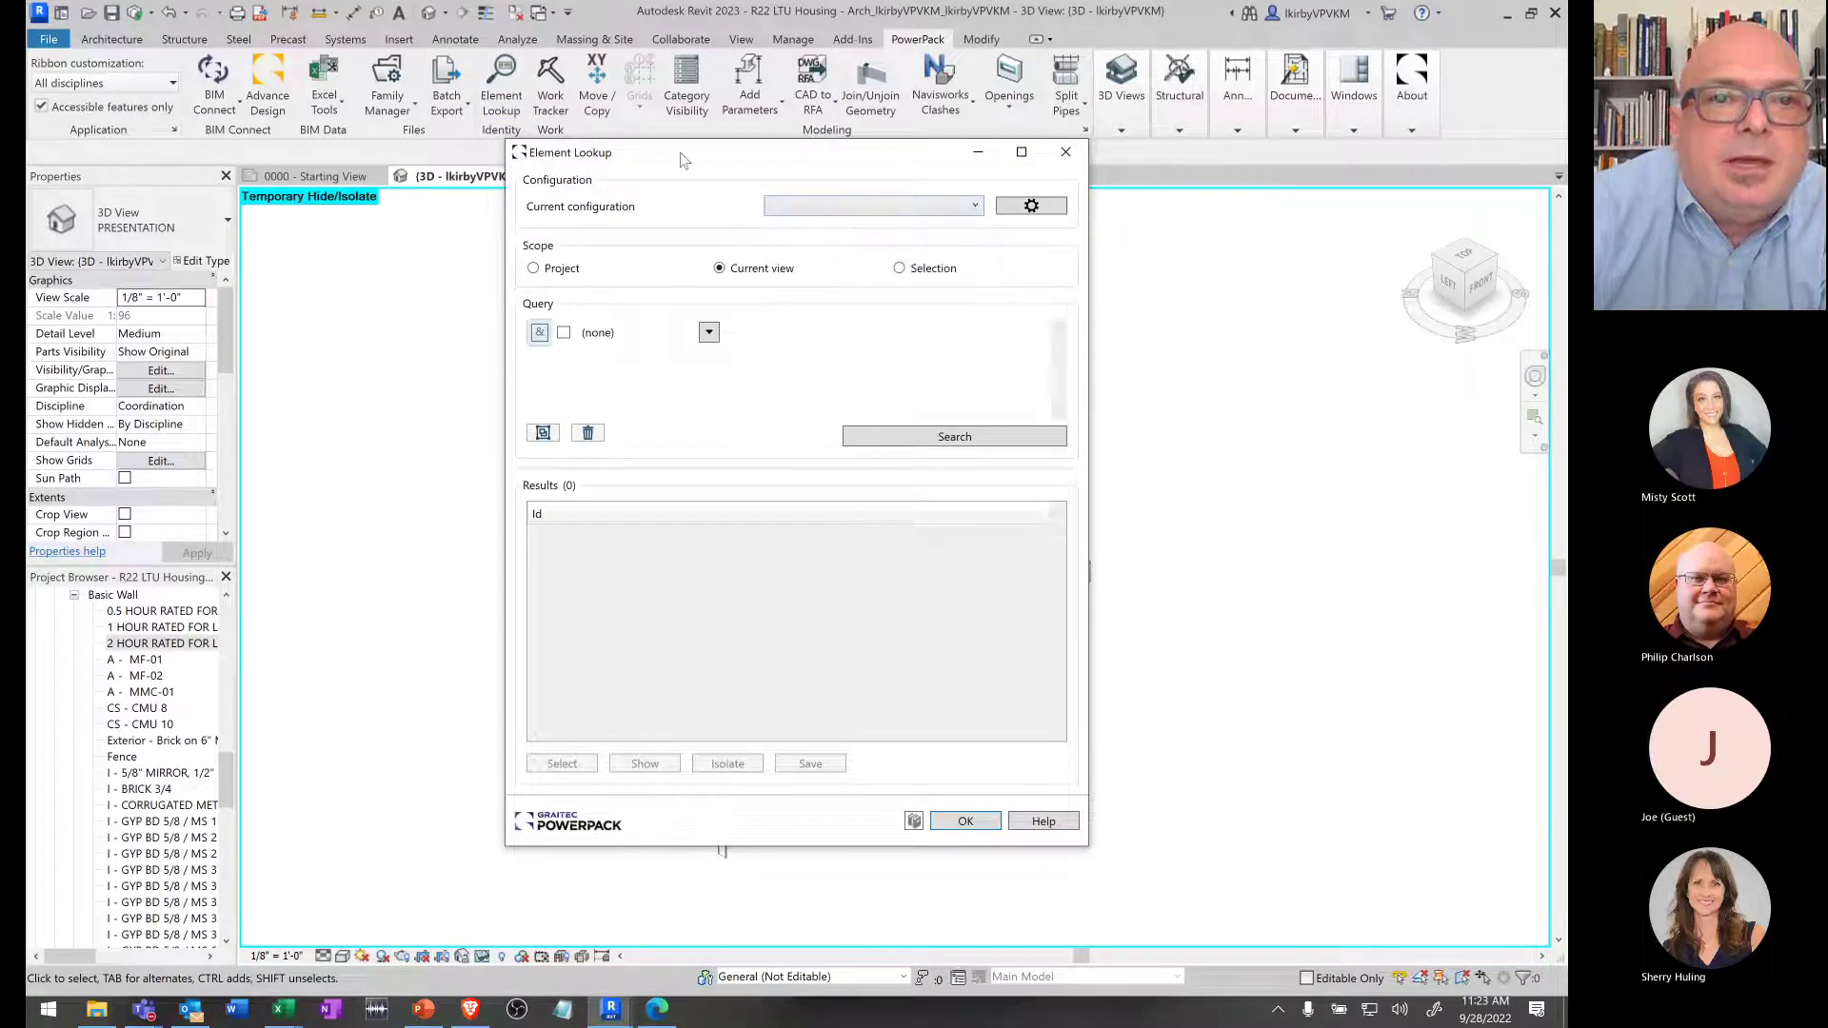
left_click_drag(678, 154, 574, 211)
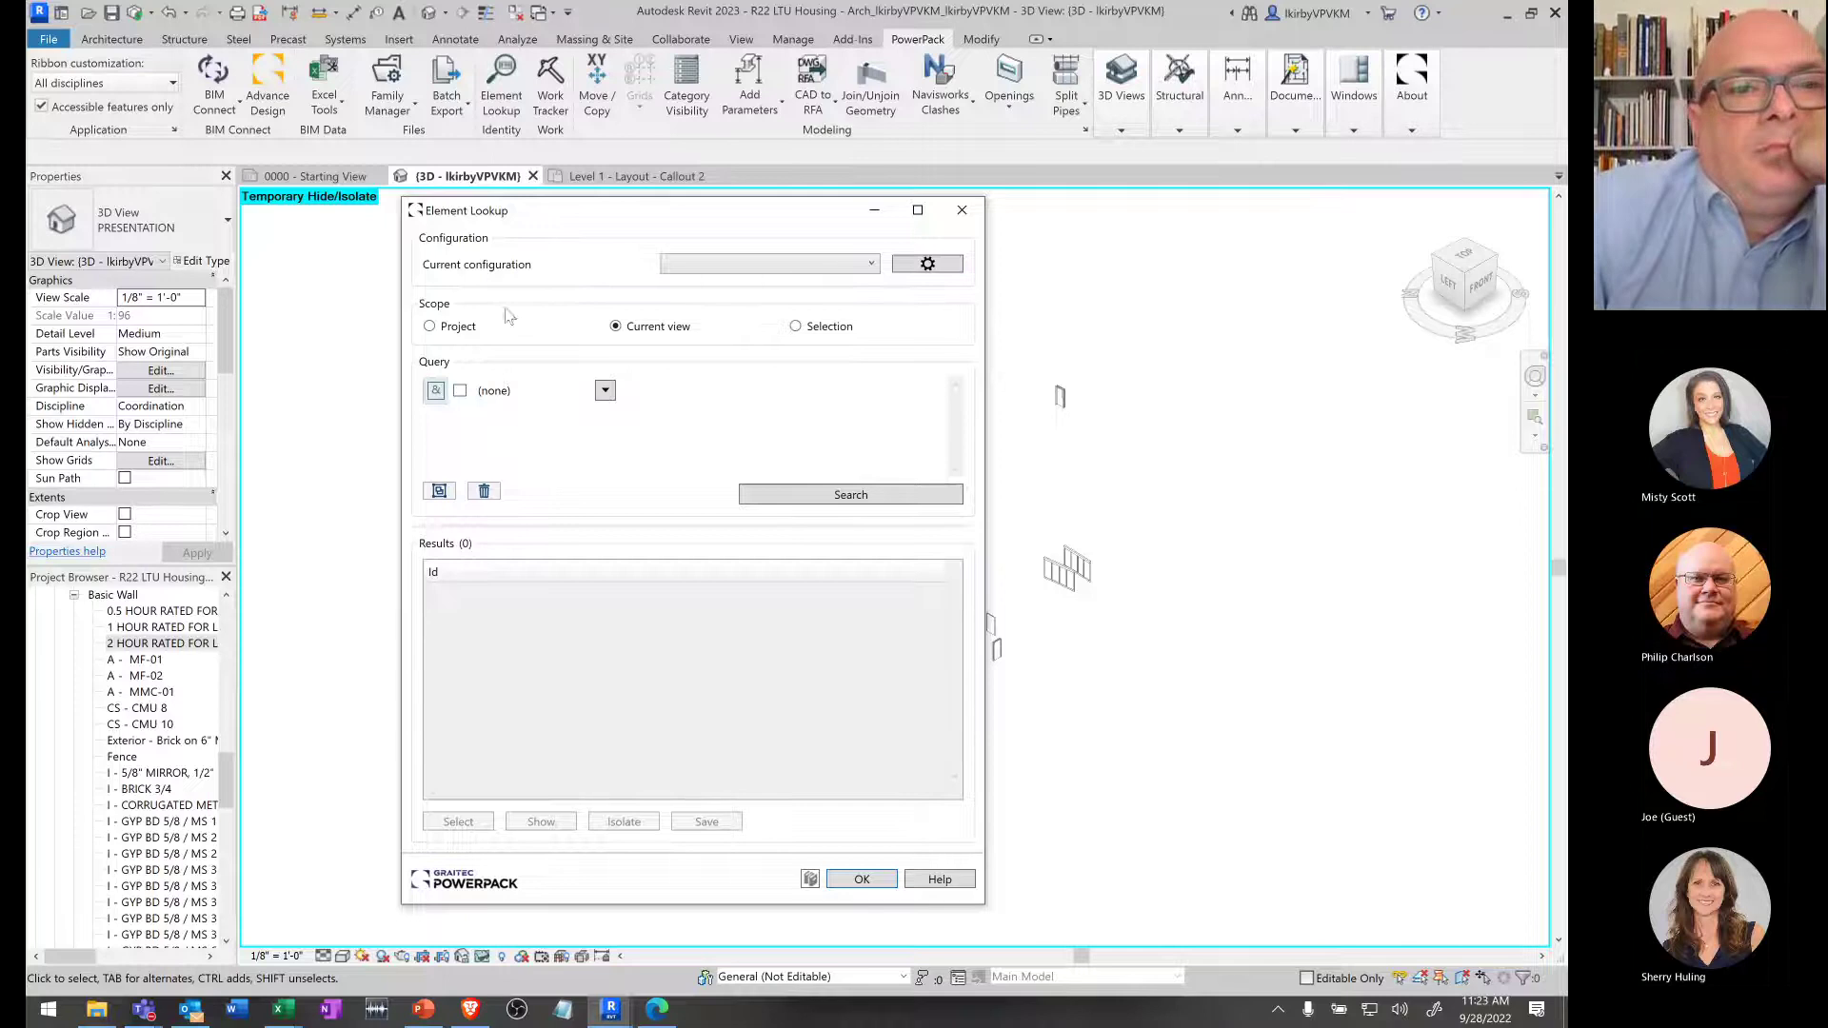
left_click(431, 327)
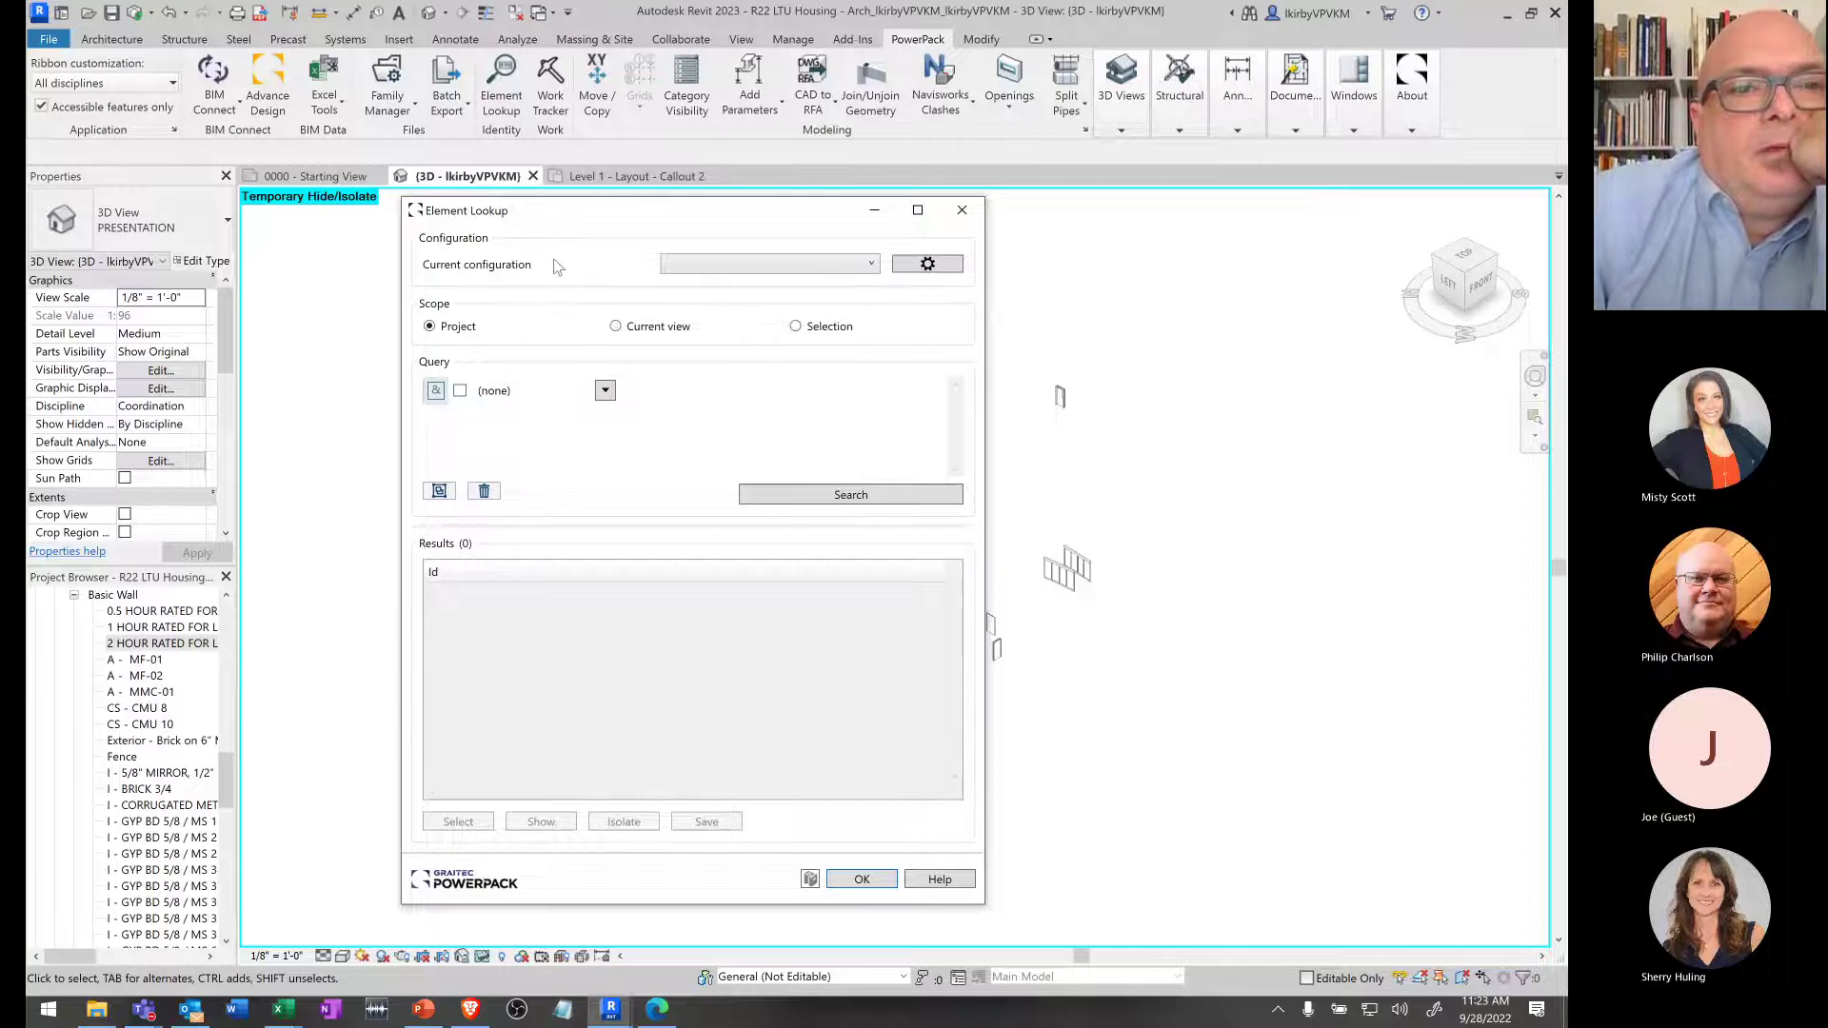
left_click(868, 264)
left_click(862, 264)
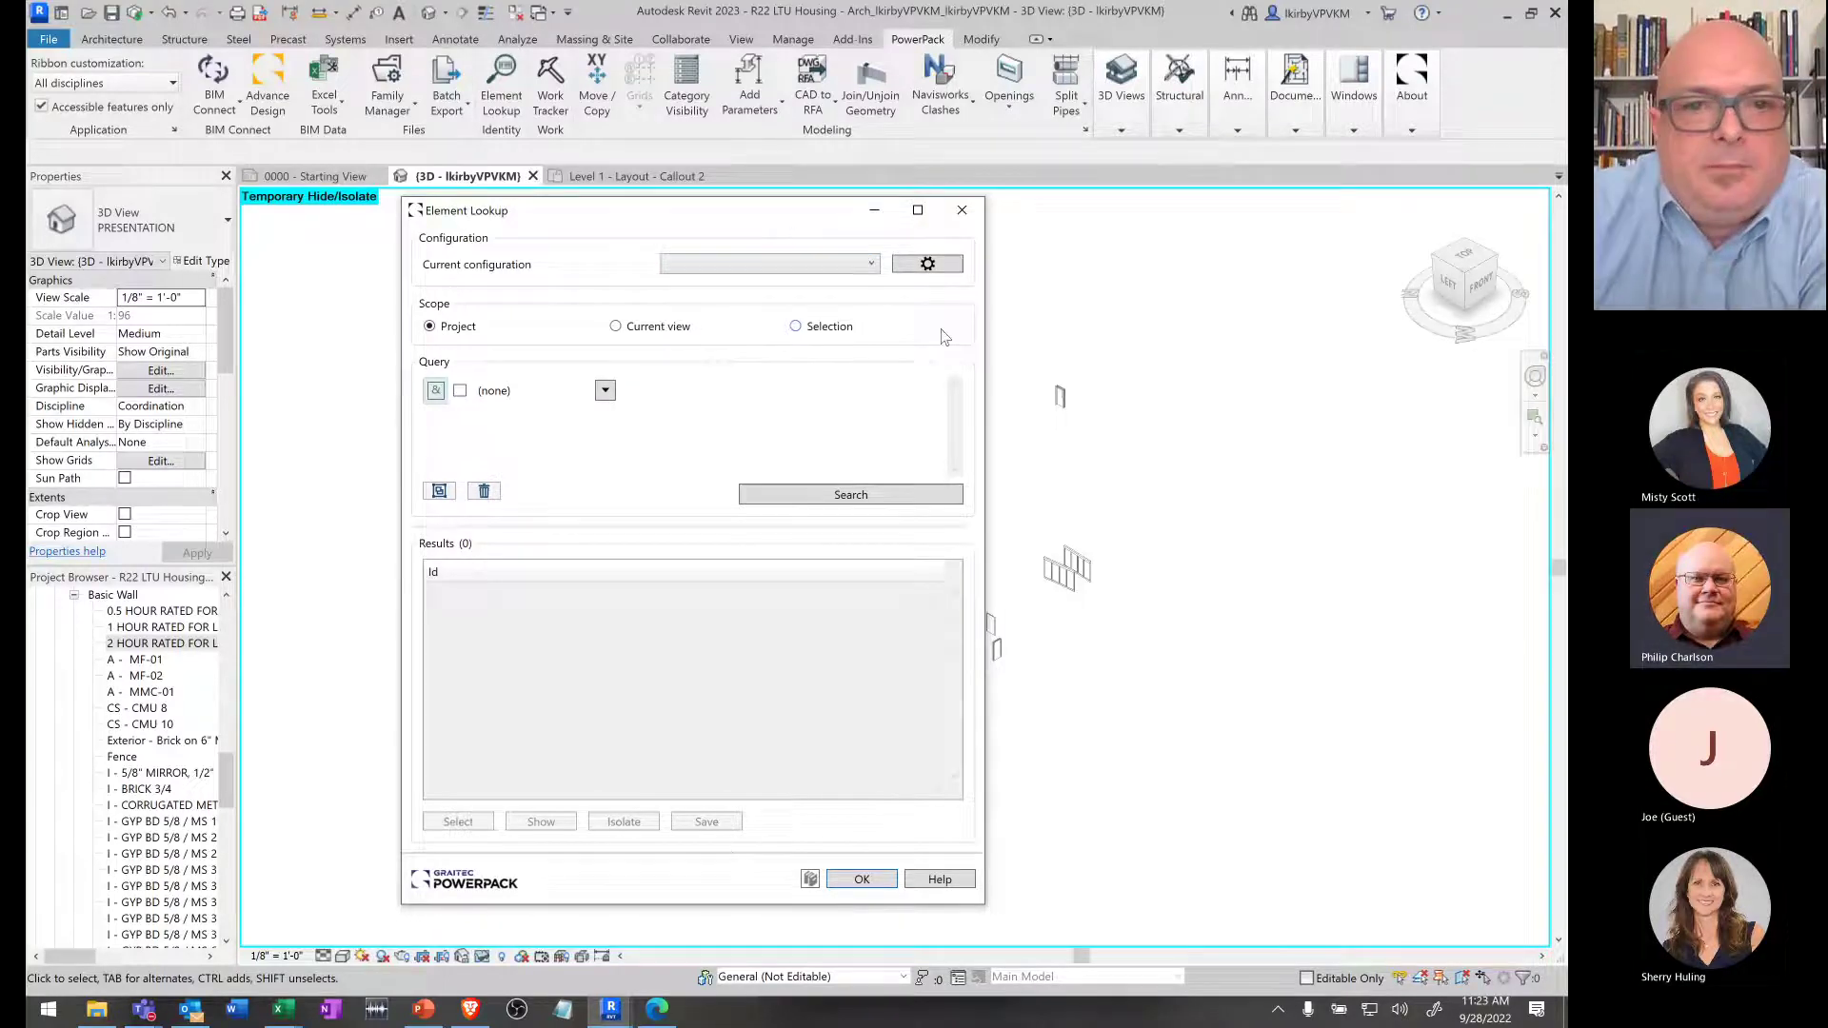
left_click(862, 264)
left_click(867, 263)
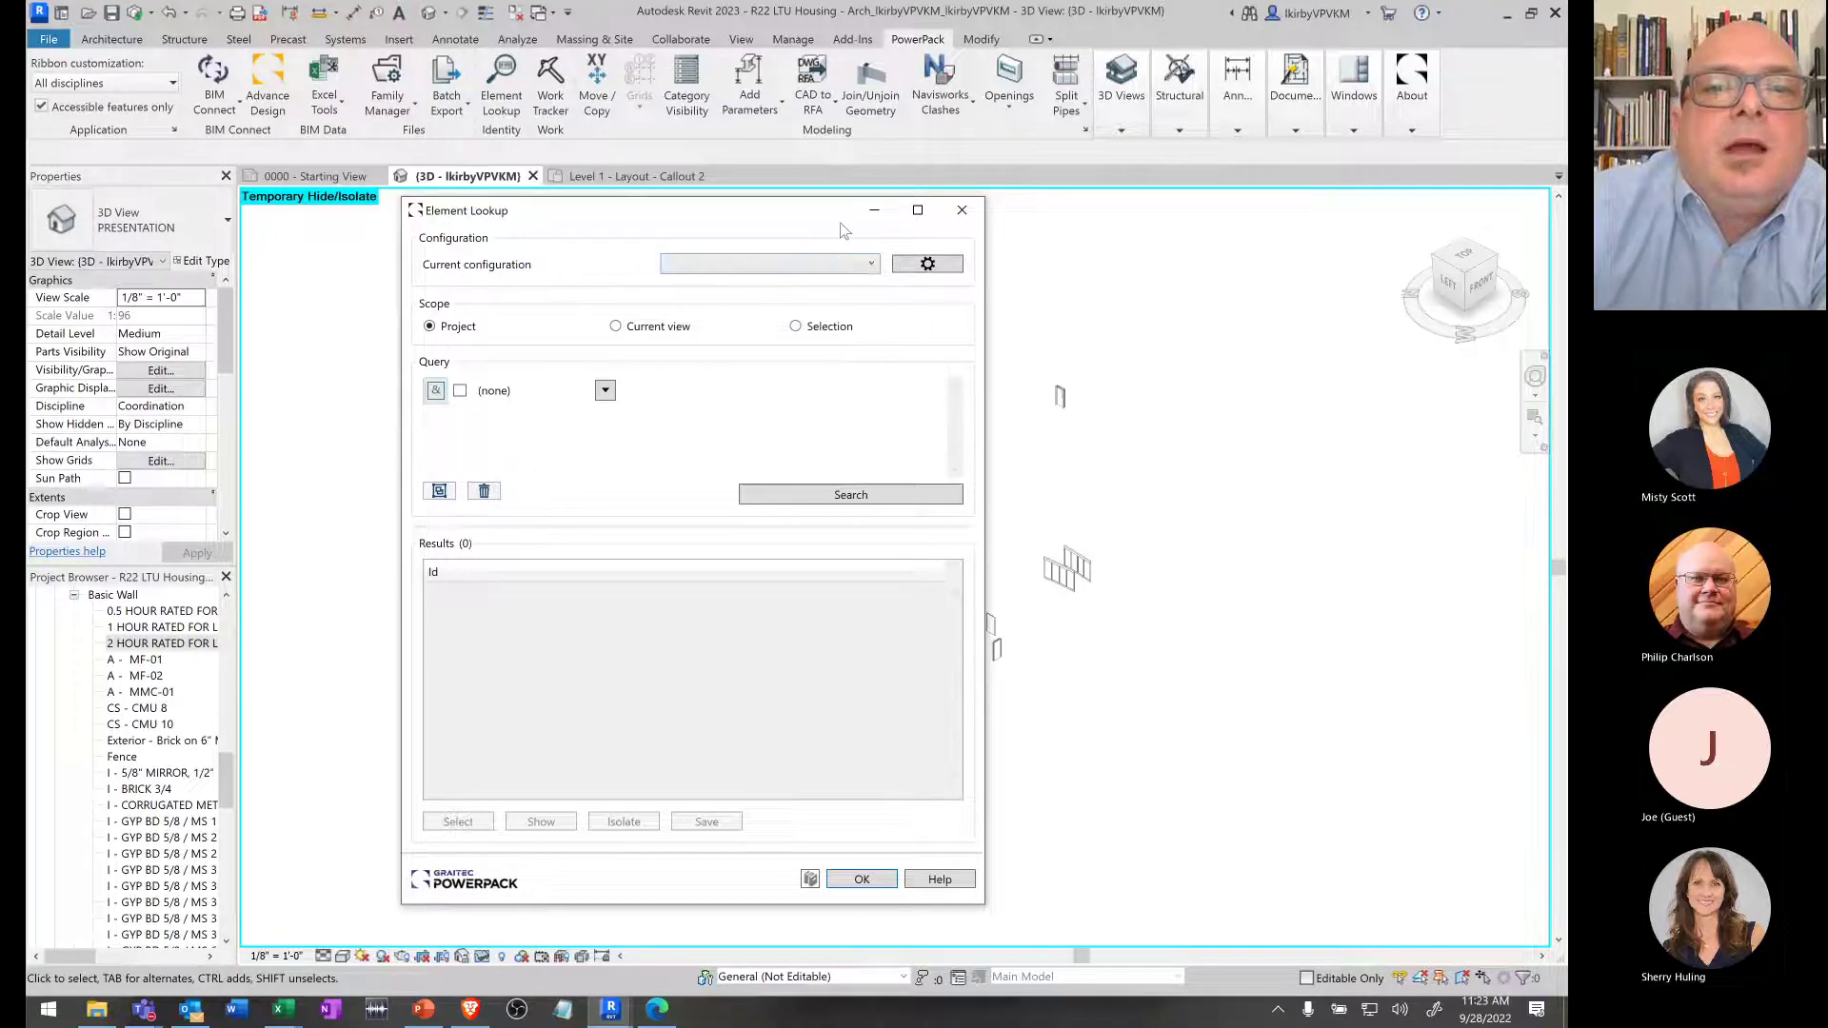
- Add a lookup configuration named First Floor Doors and make it the current configuration
left_click(931, 267)
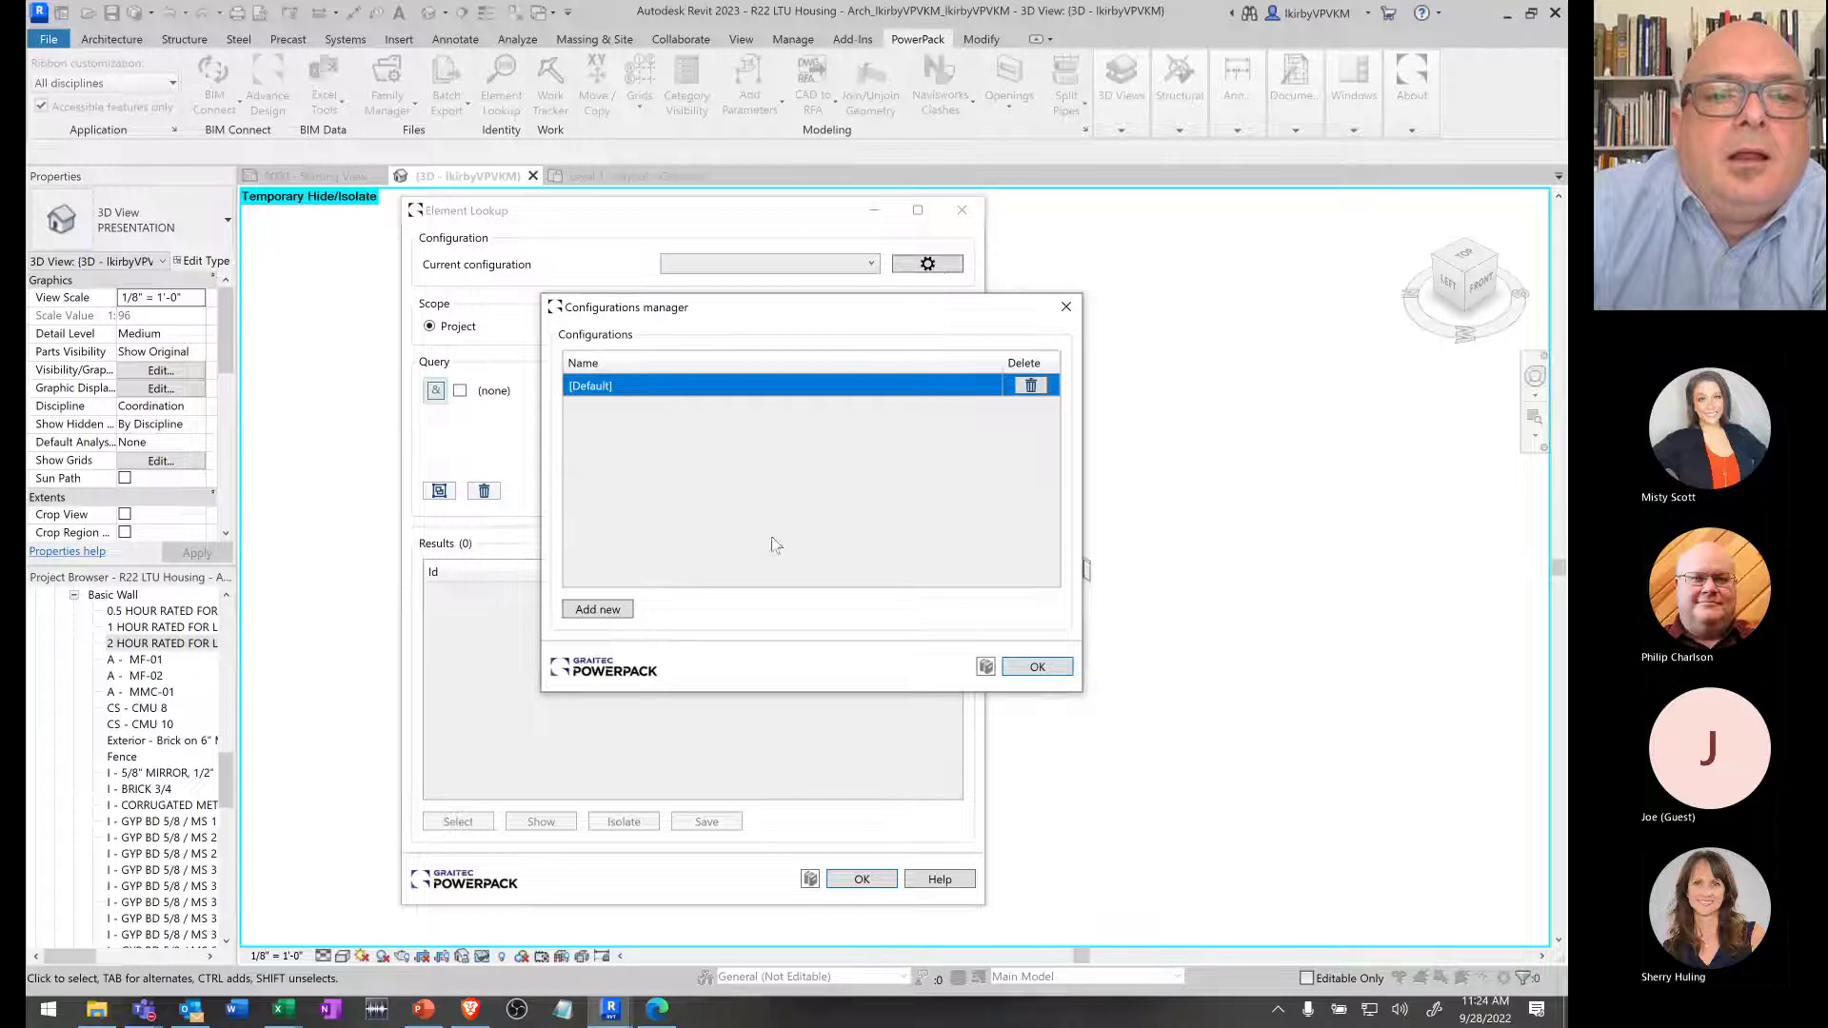
left_click(598, 609)
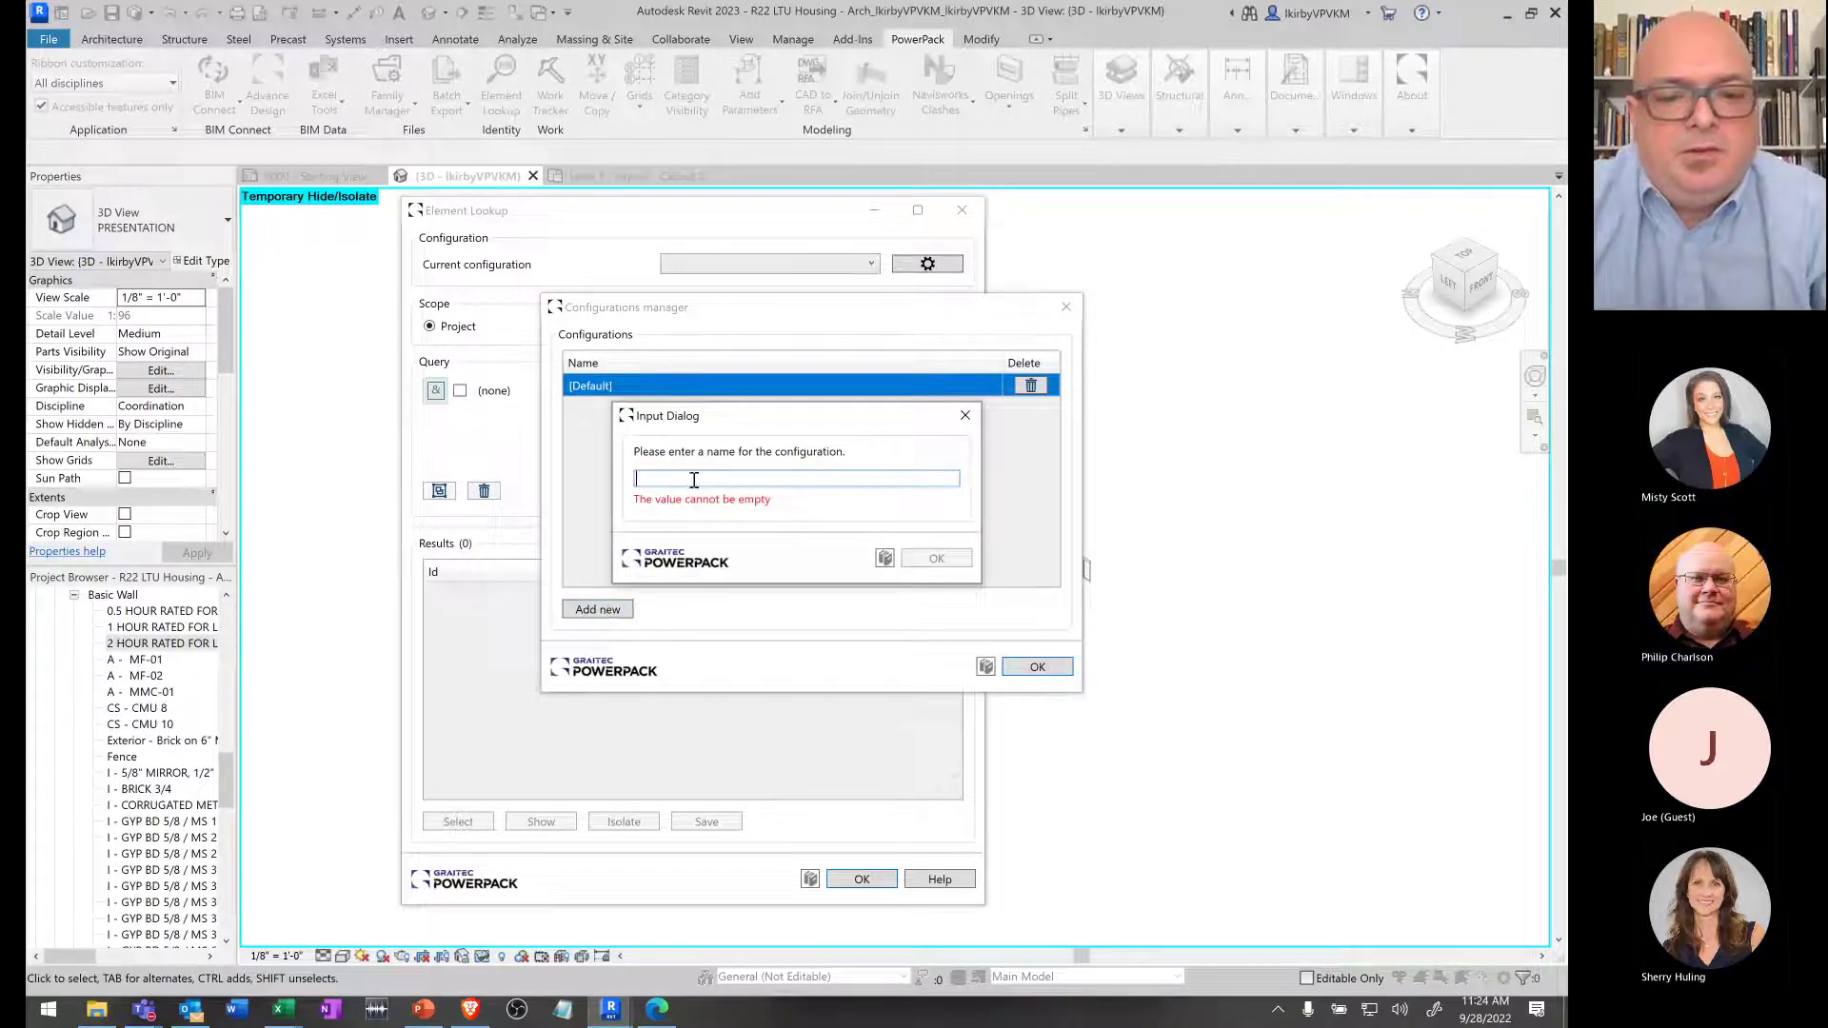
type("First F")
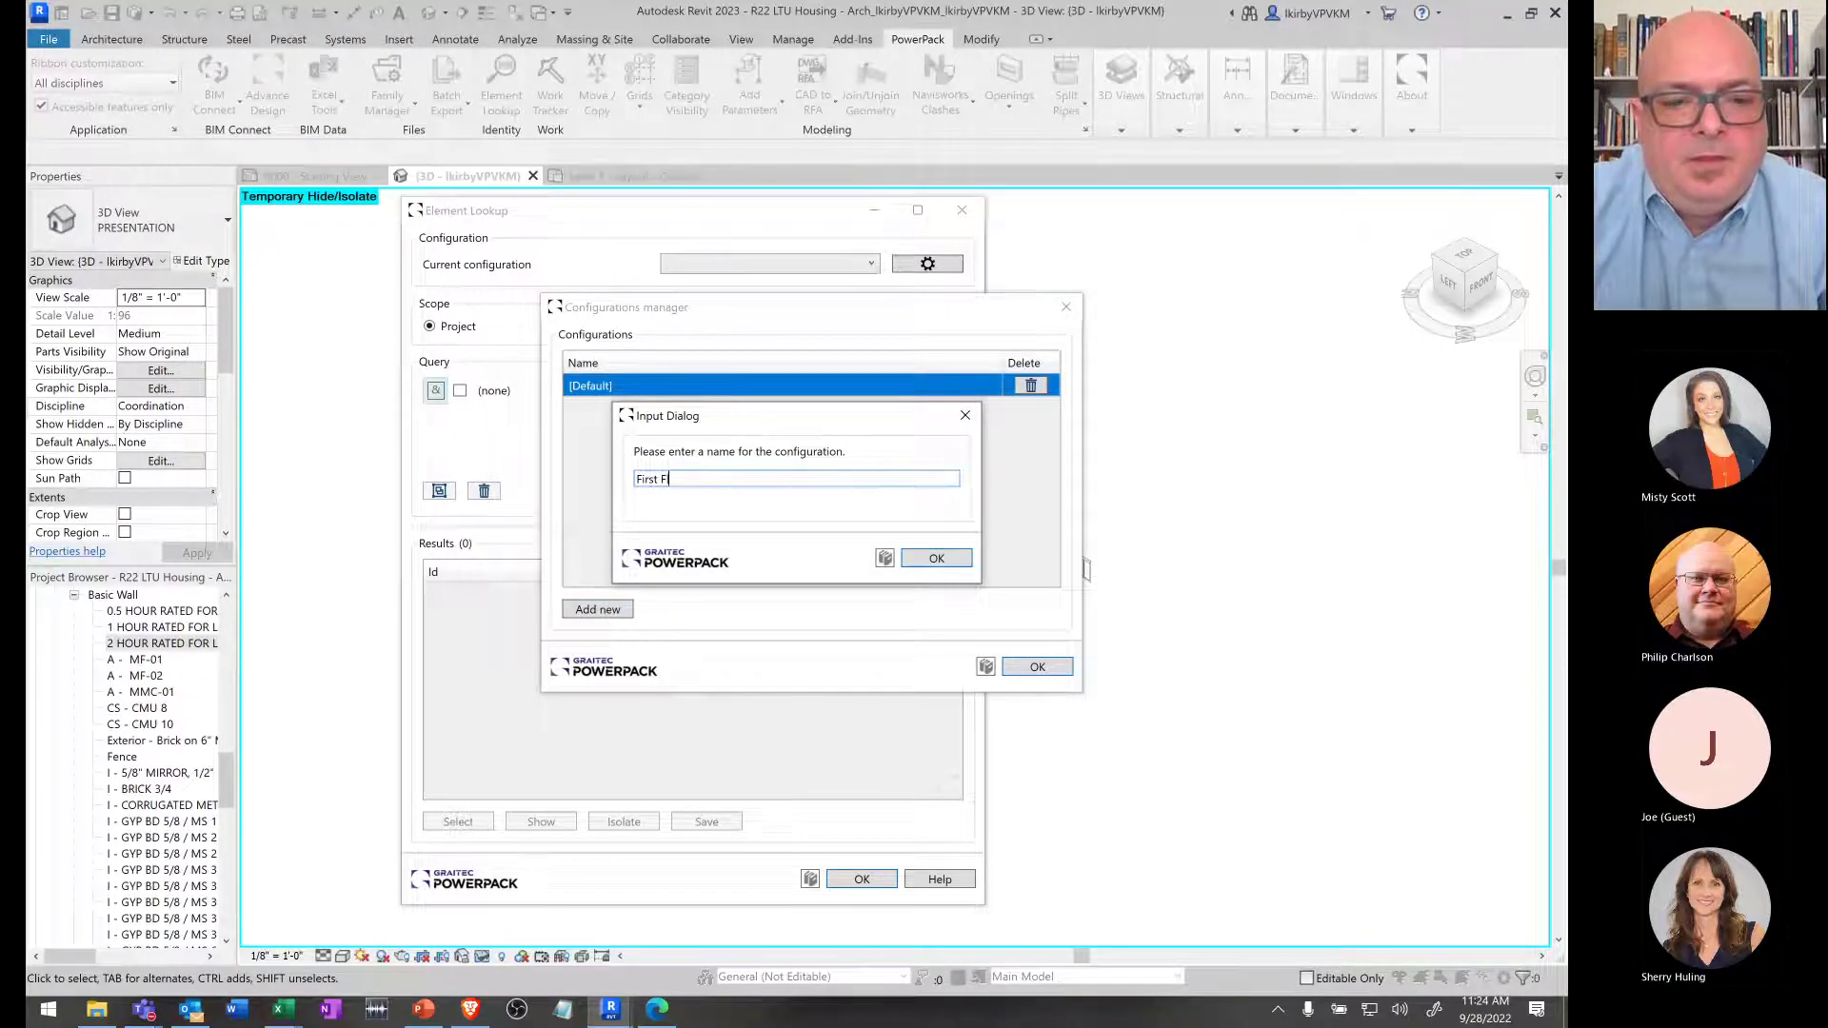
type("loor Doors")
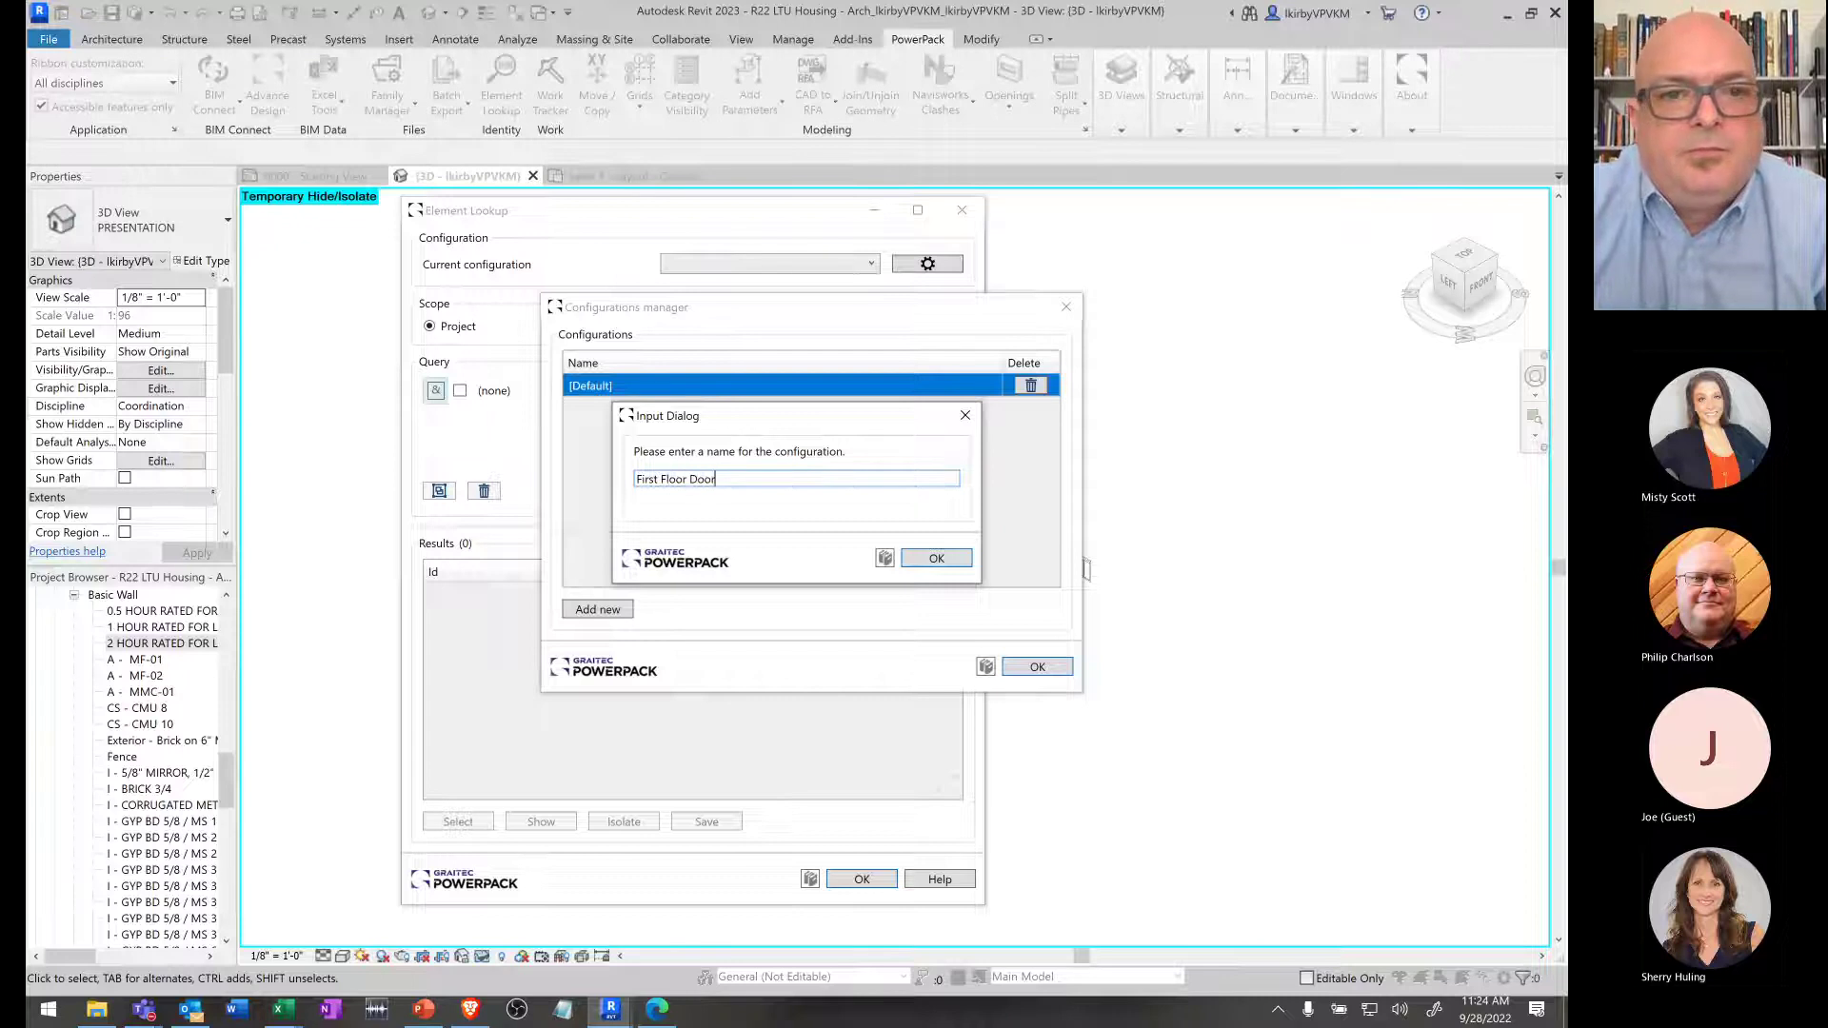
left_click(946, 560)
left_click(797, 409)
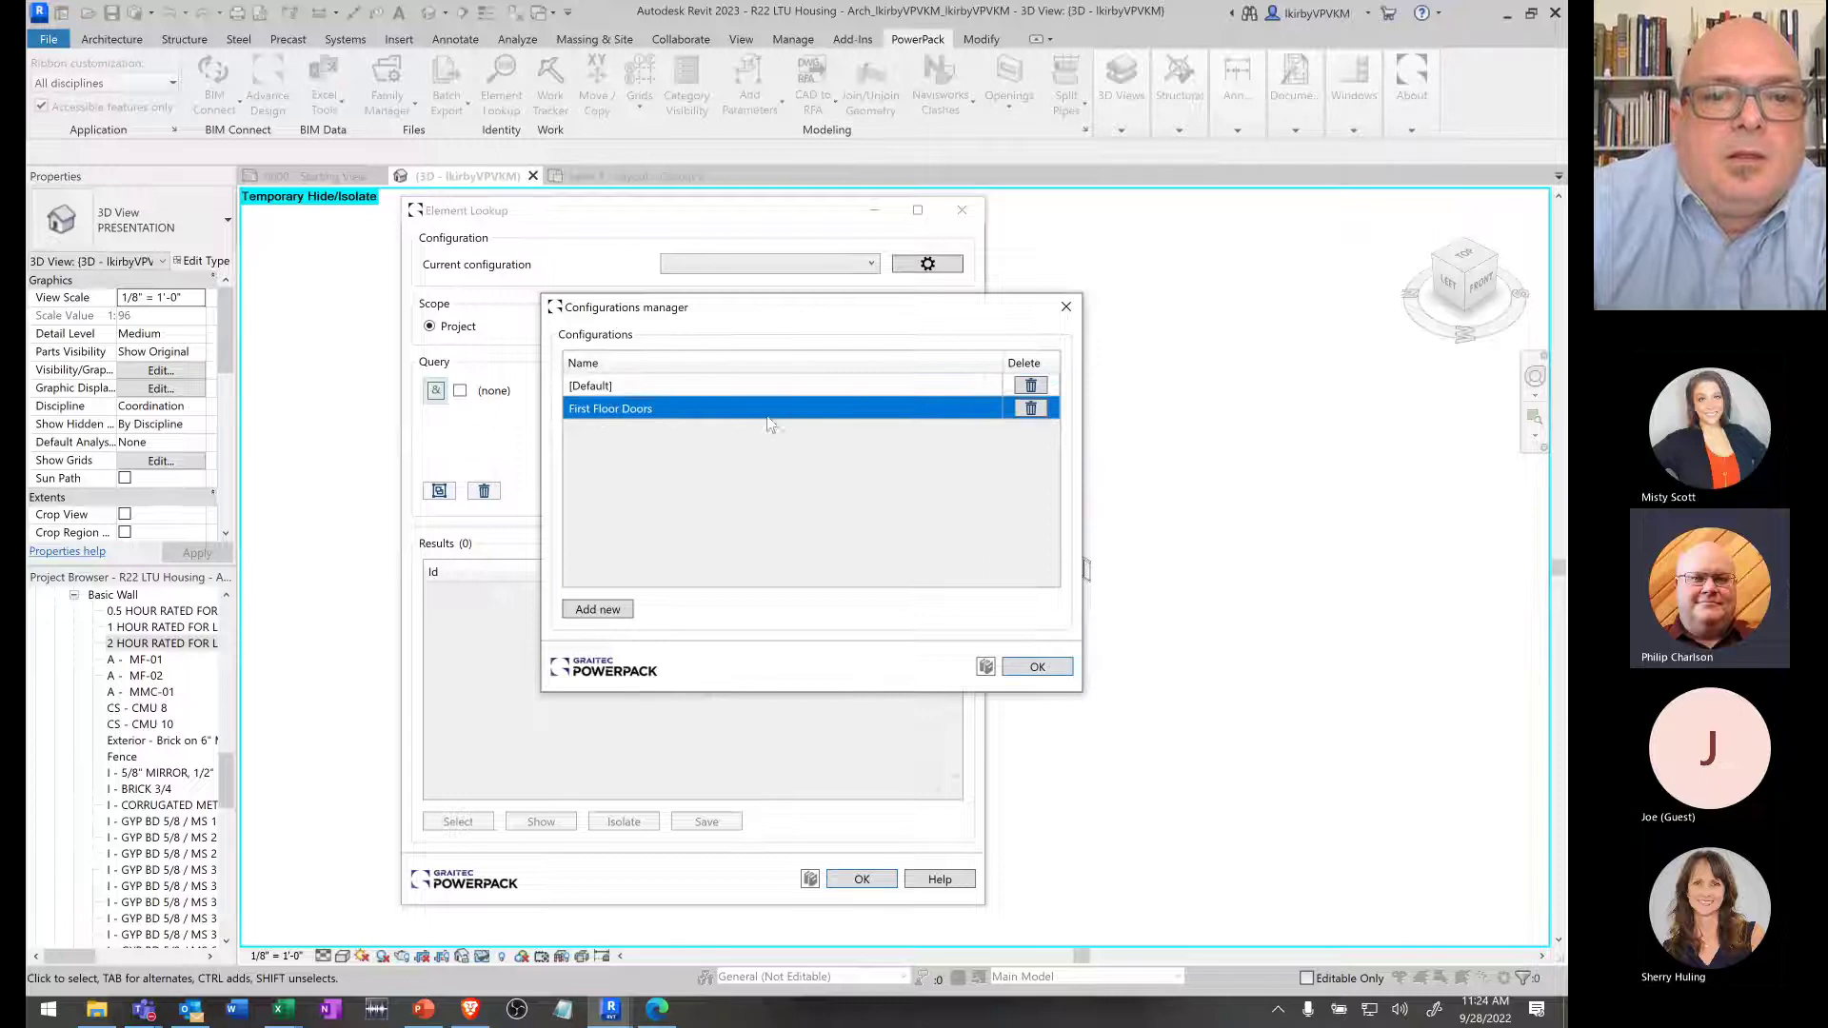
left_click(1042, 667)
left_click(874, 265)
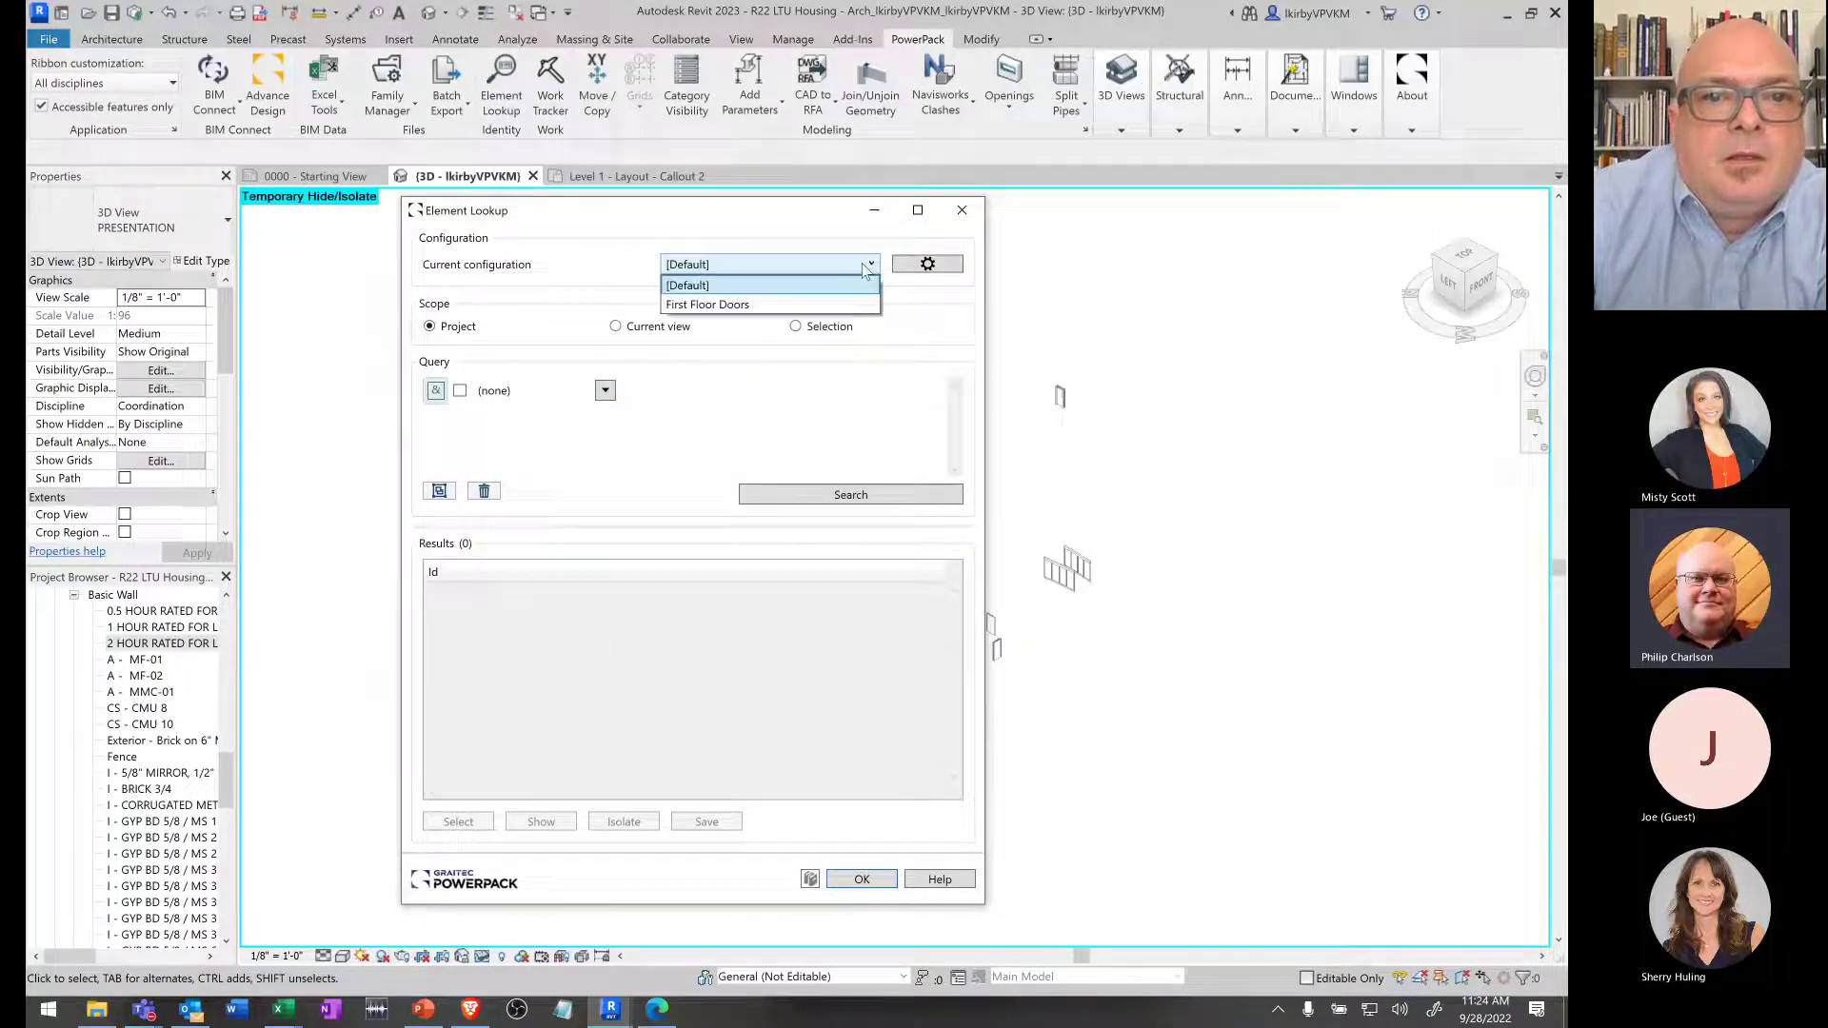
left_click(739, 303)
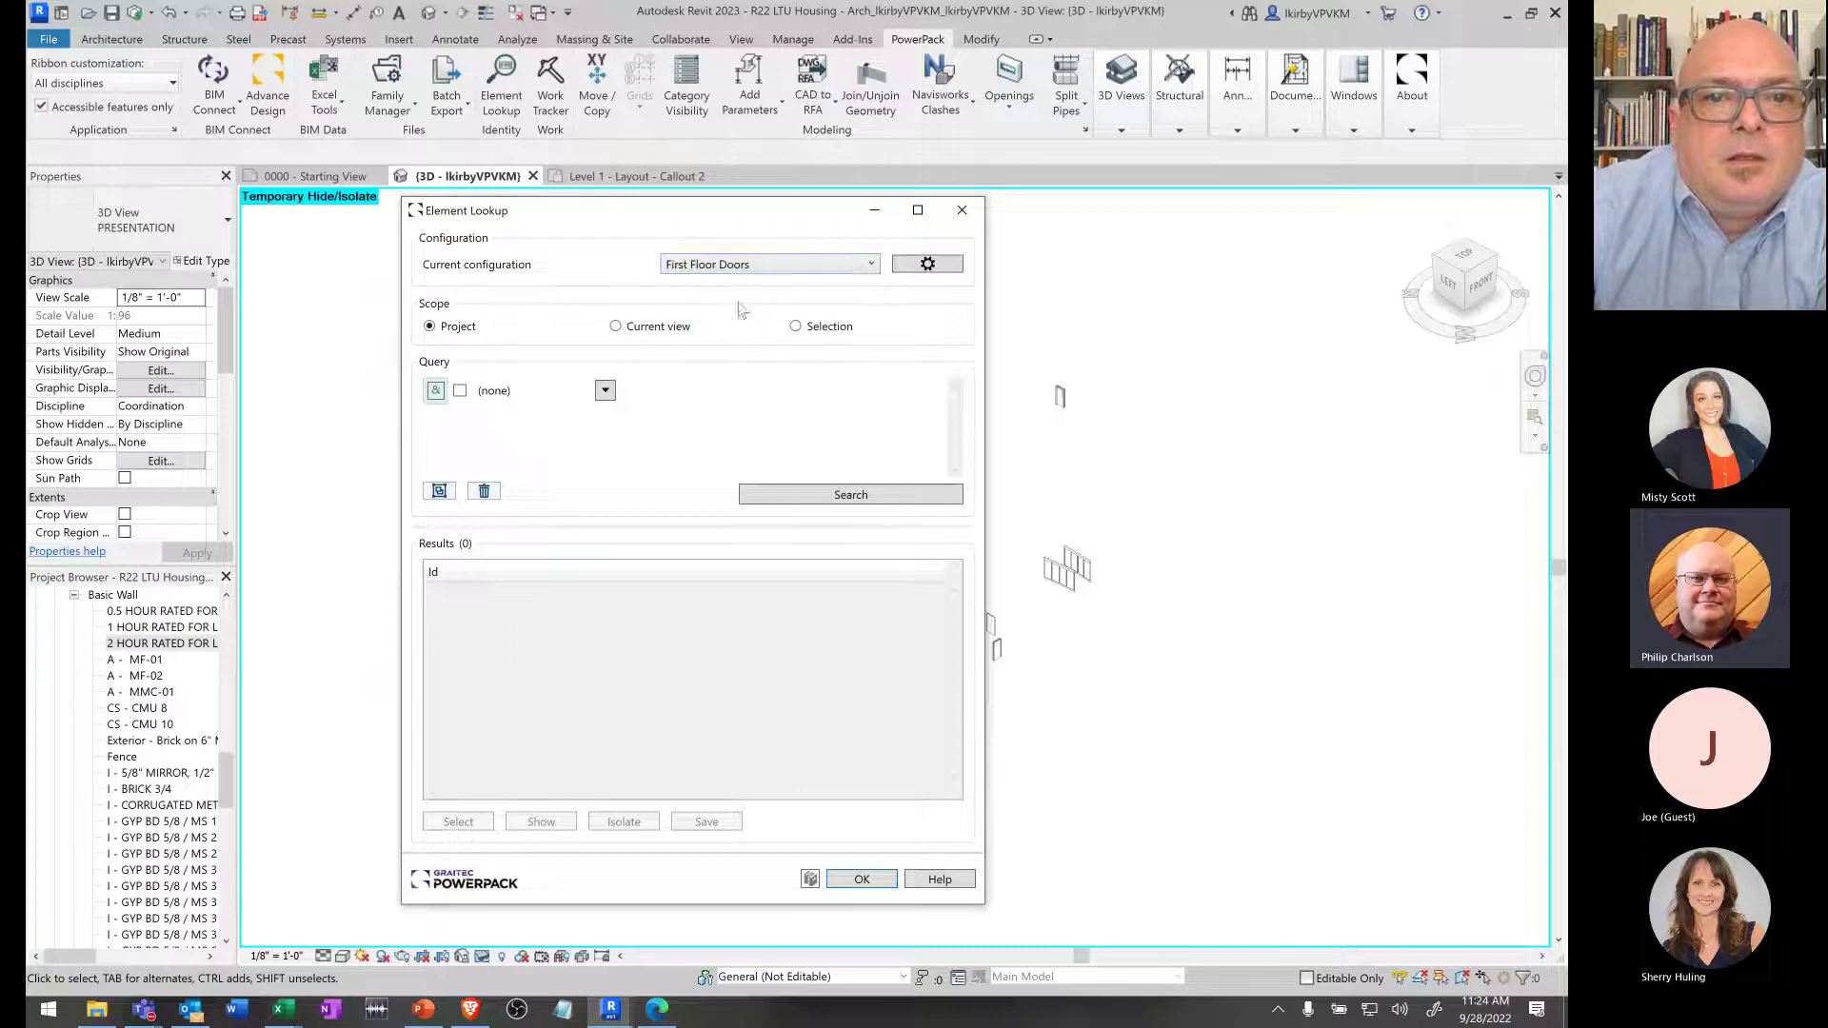
- Enable the first query condition and set it to Category equals Doors
left_click(460, 390)
left_click(606, 392)
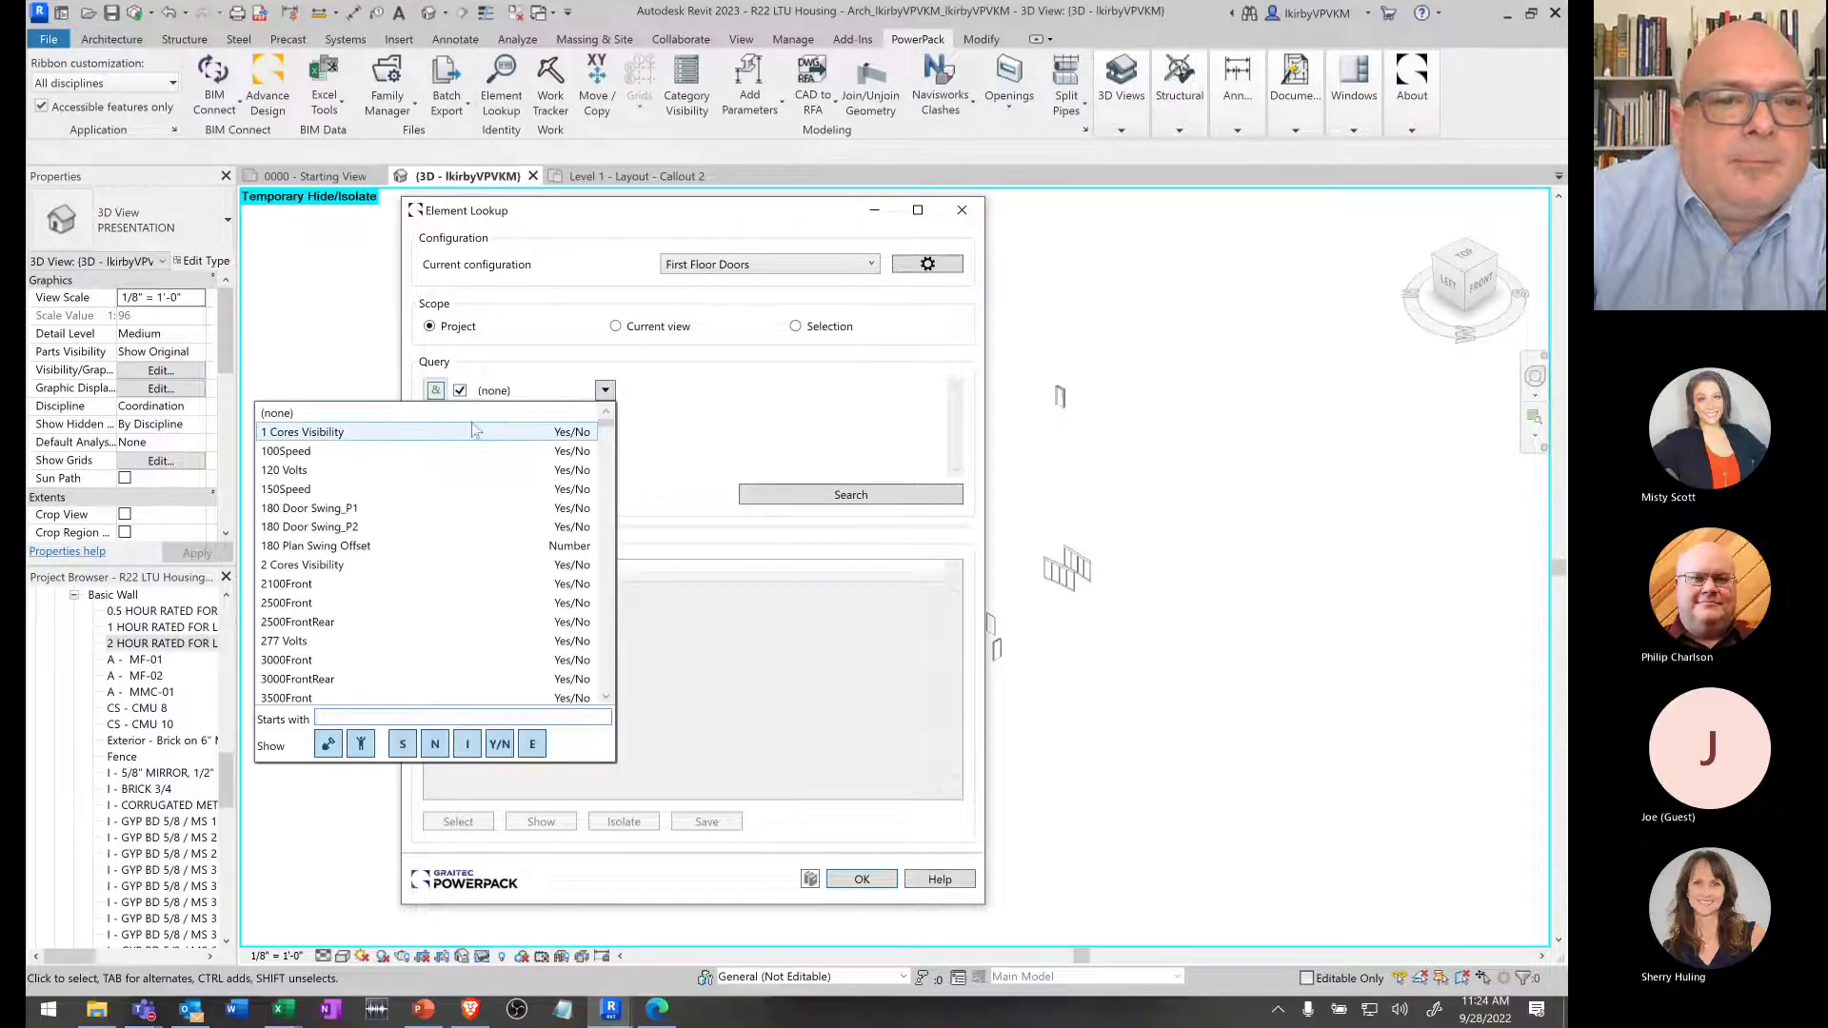
left_click(361, 743)
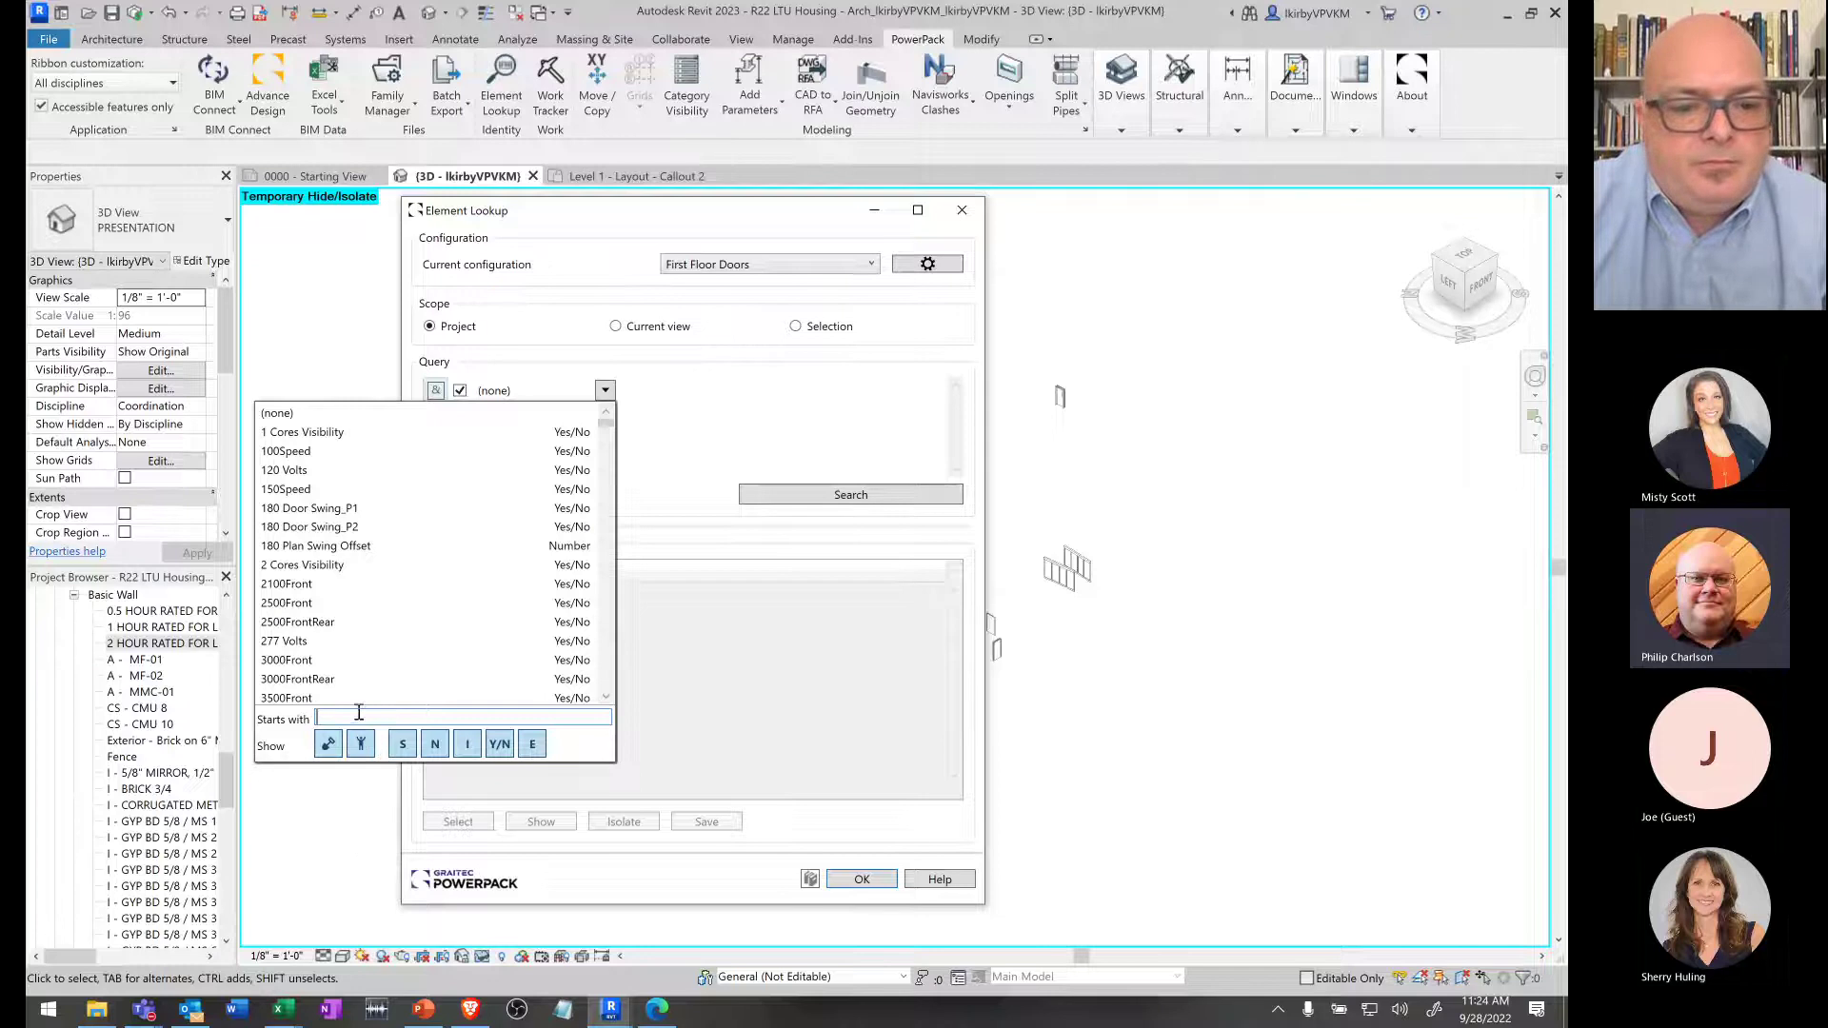
type("cate")
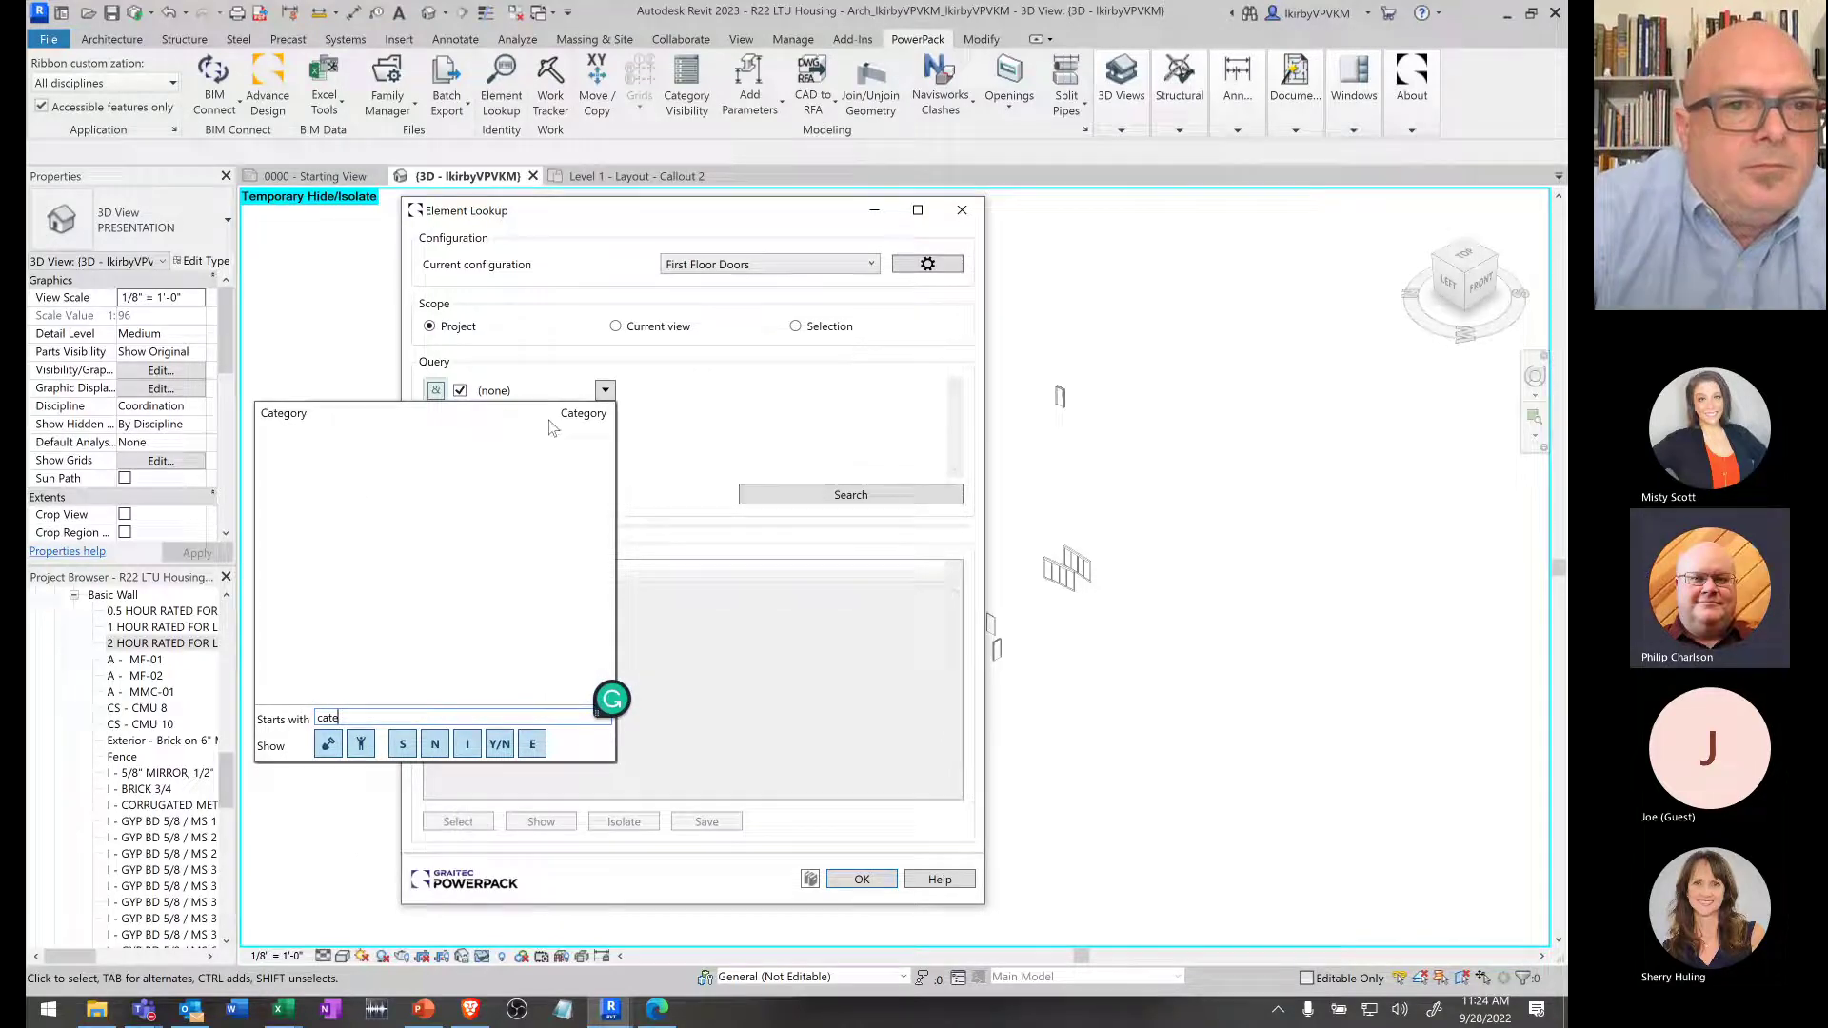
left_click(311, 415)
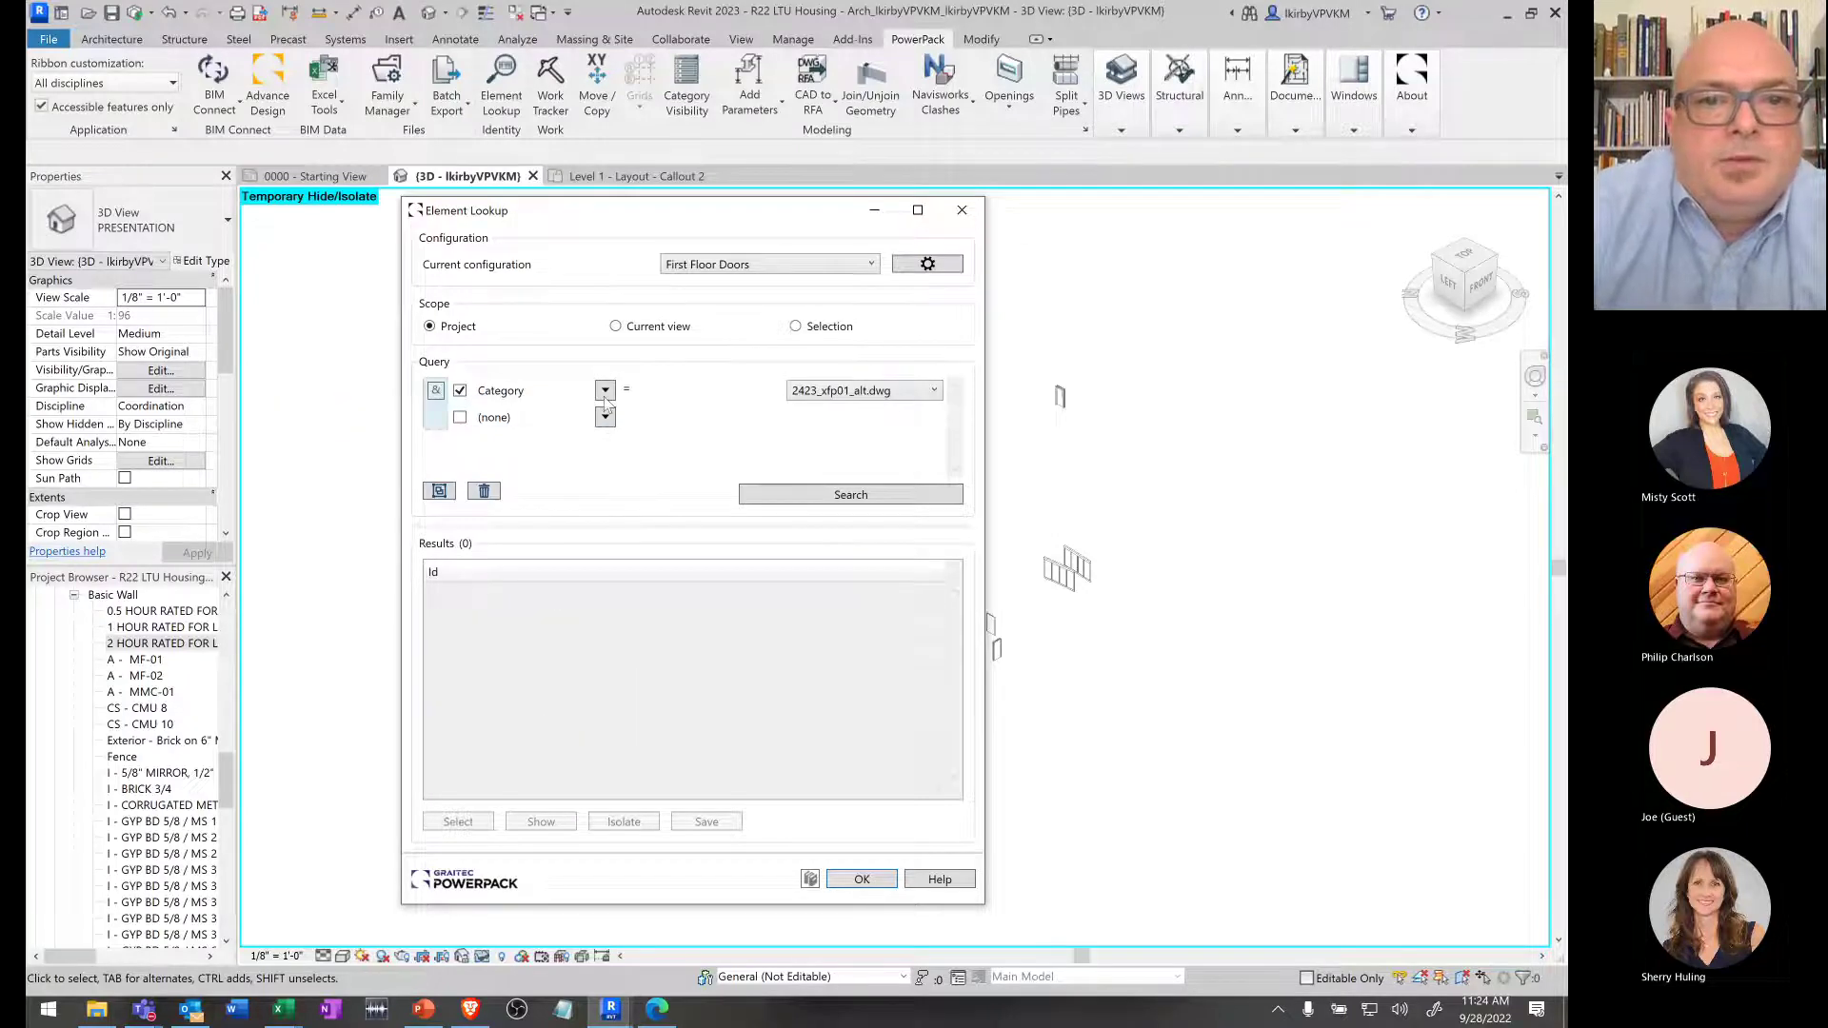
left_click(937, 392)
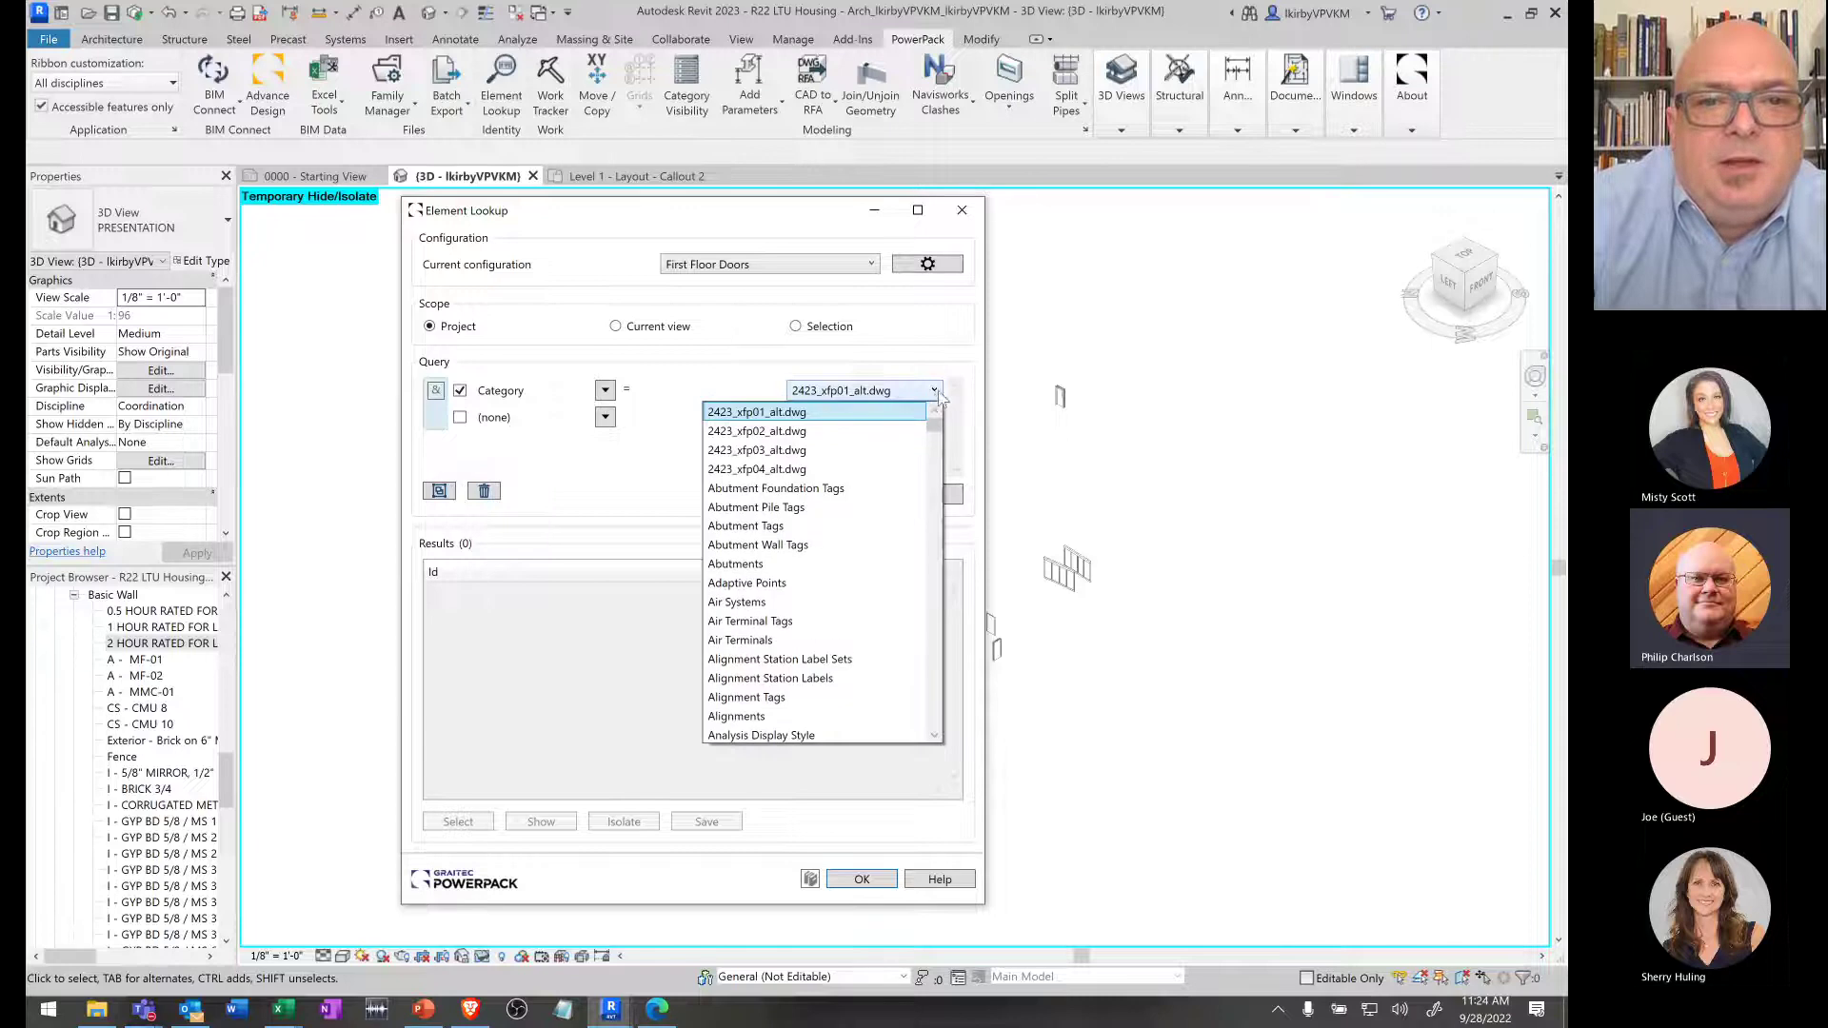
scroll(891, 457, "down", 20)
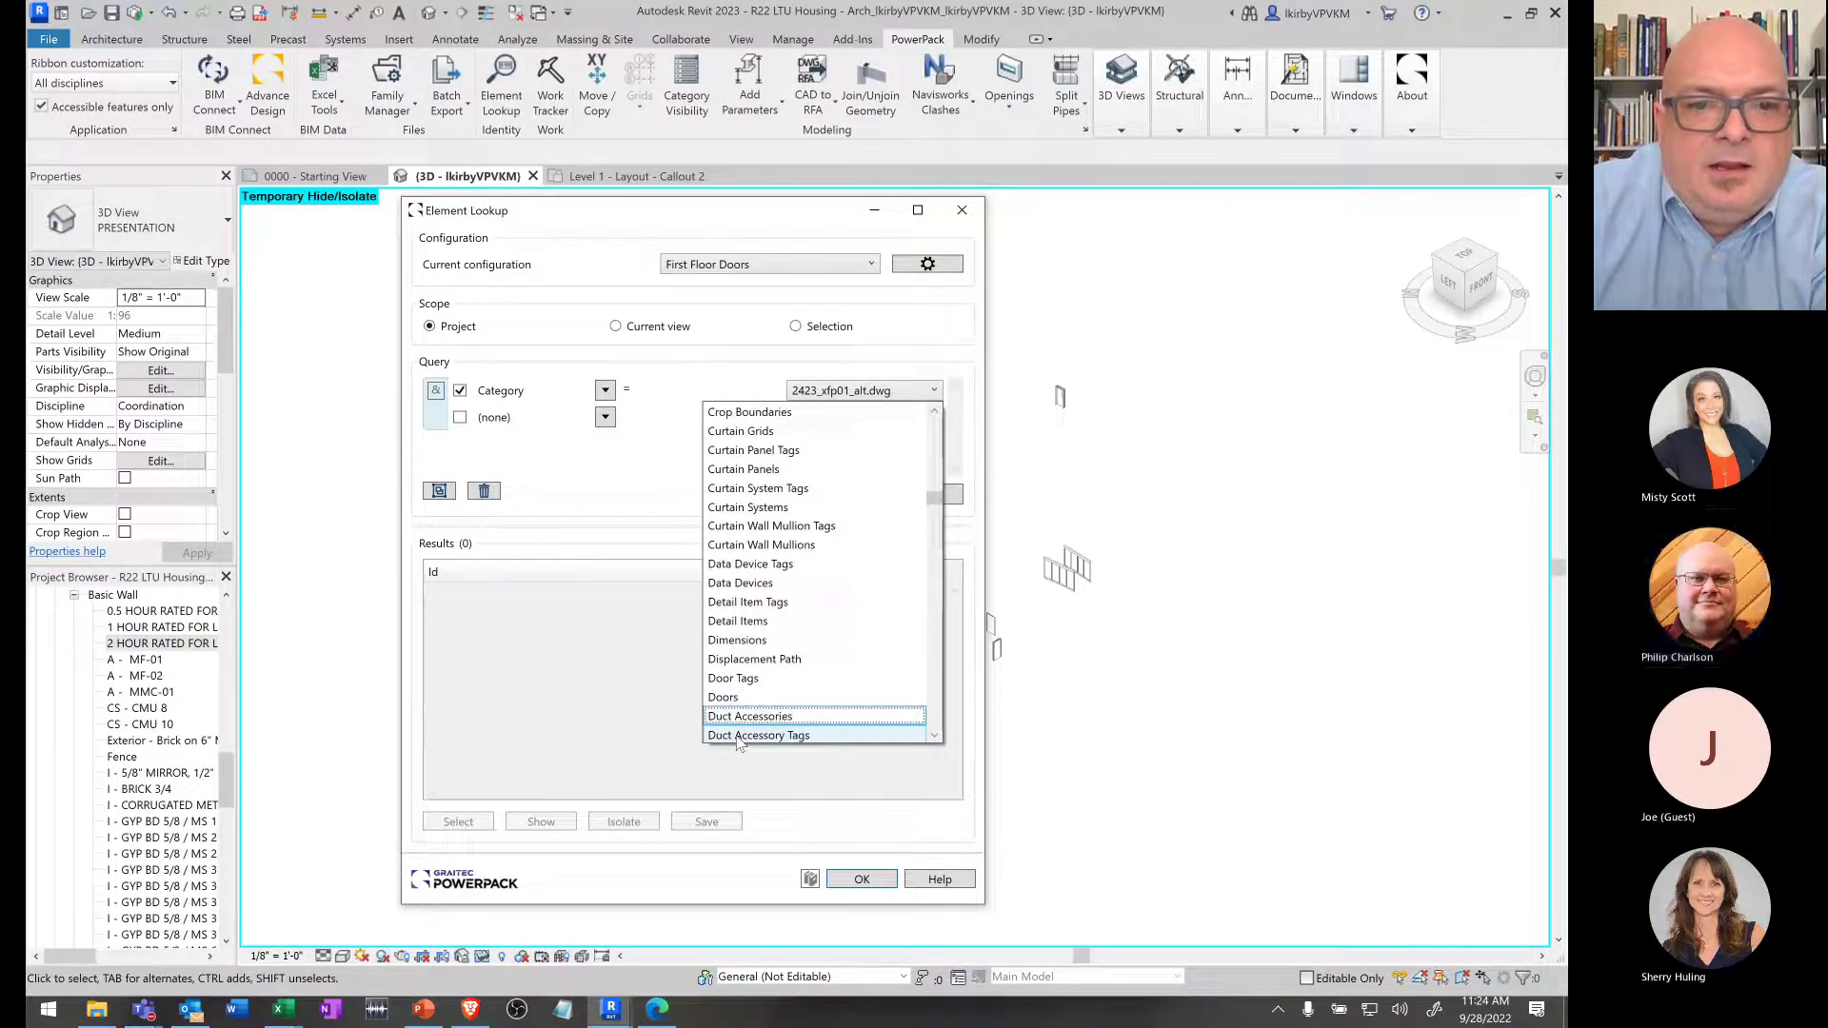
left_click(819, 728)
left_click(934, 390)
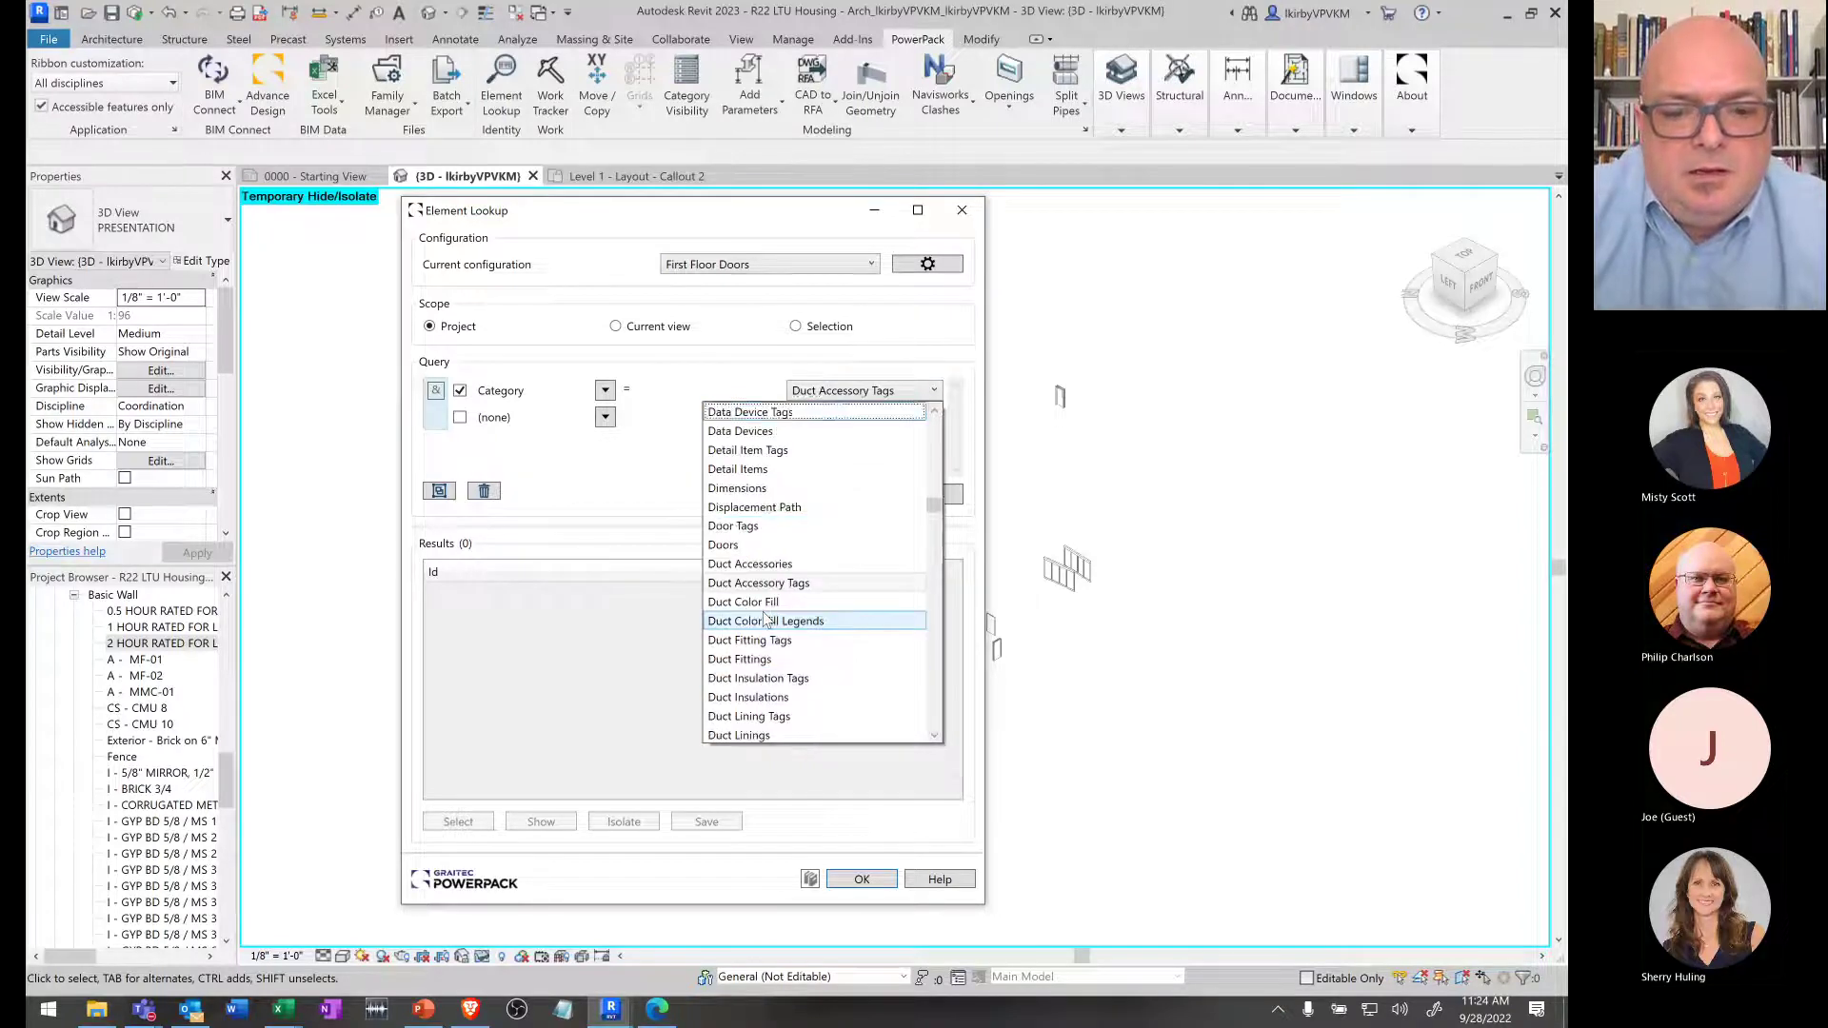
scroll(757, 621, "up", 3)
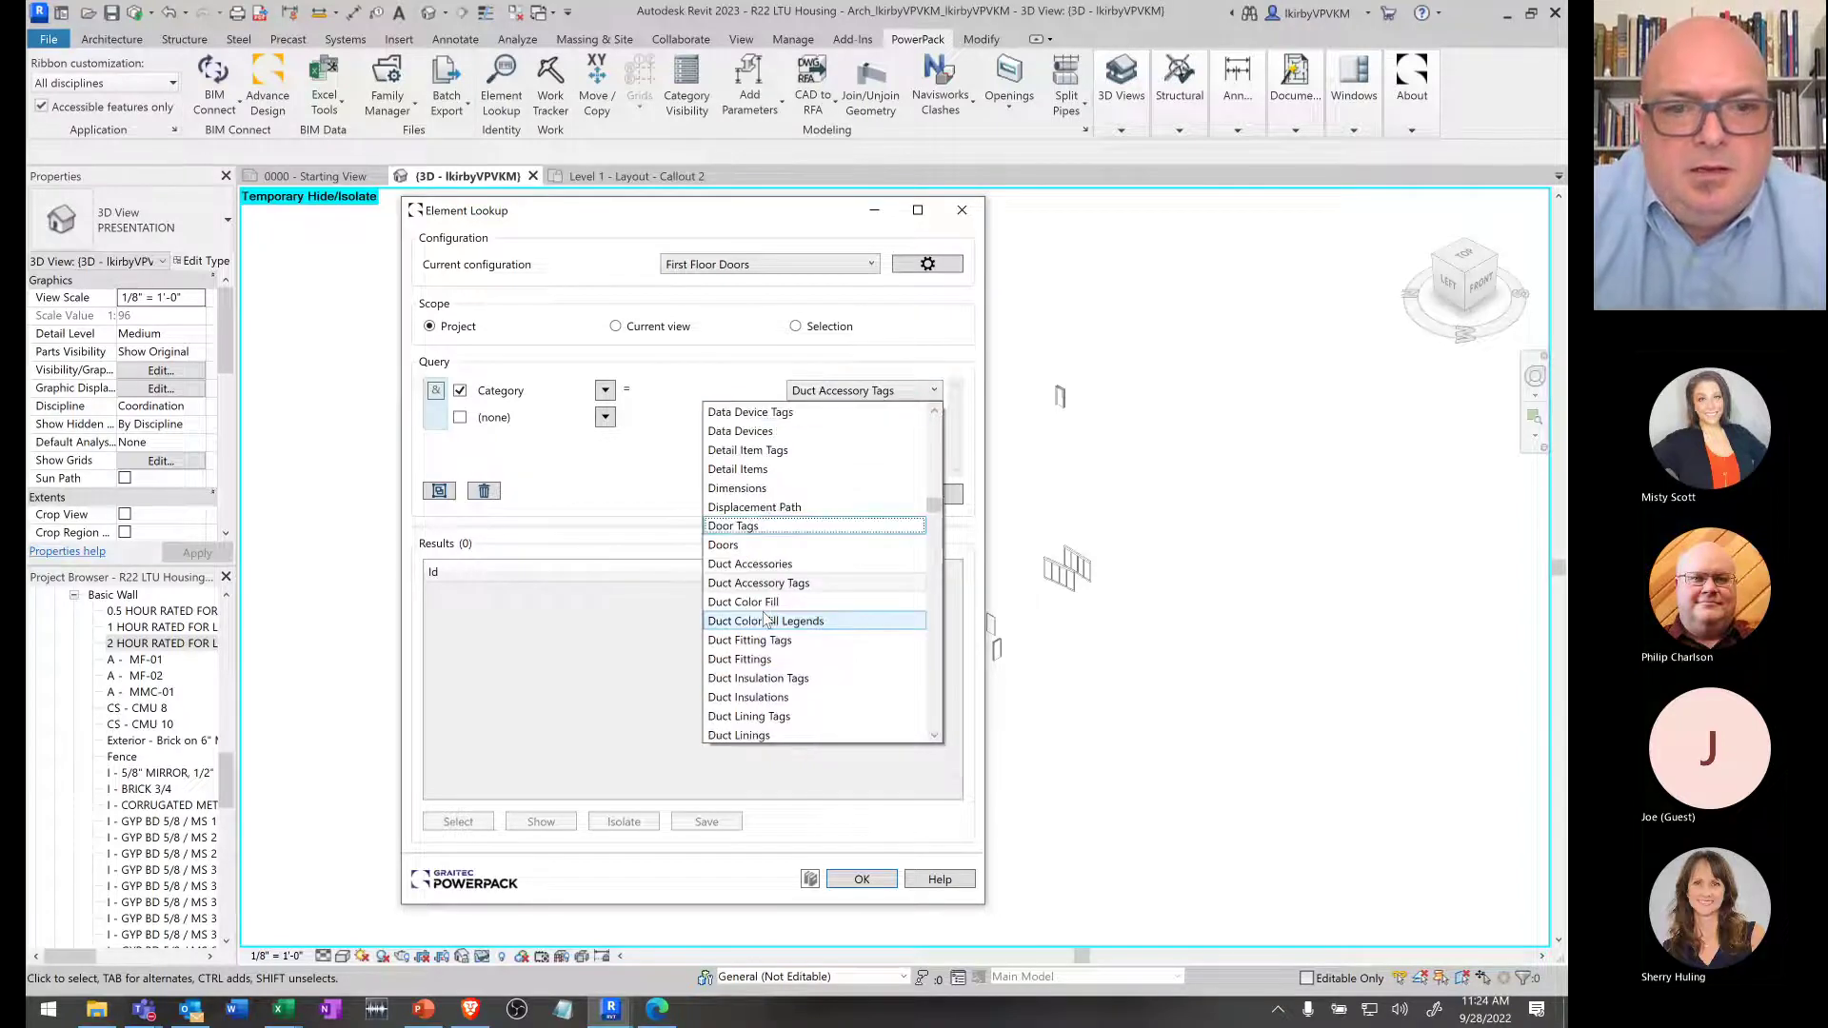
left_click(722, 545)
- Enable a second query condition with the Level parameter equal to 00 FIRST - FINISH FLOOR
left_click(459, 417)
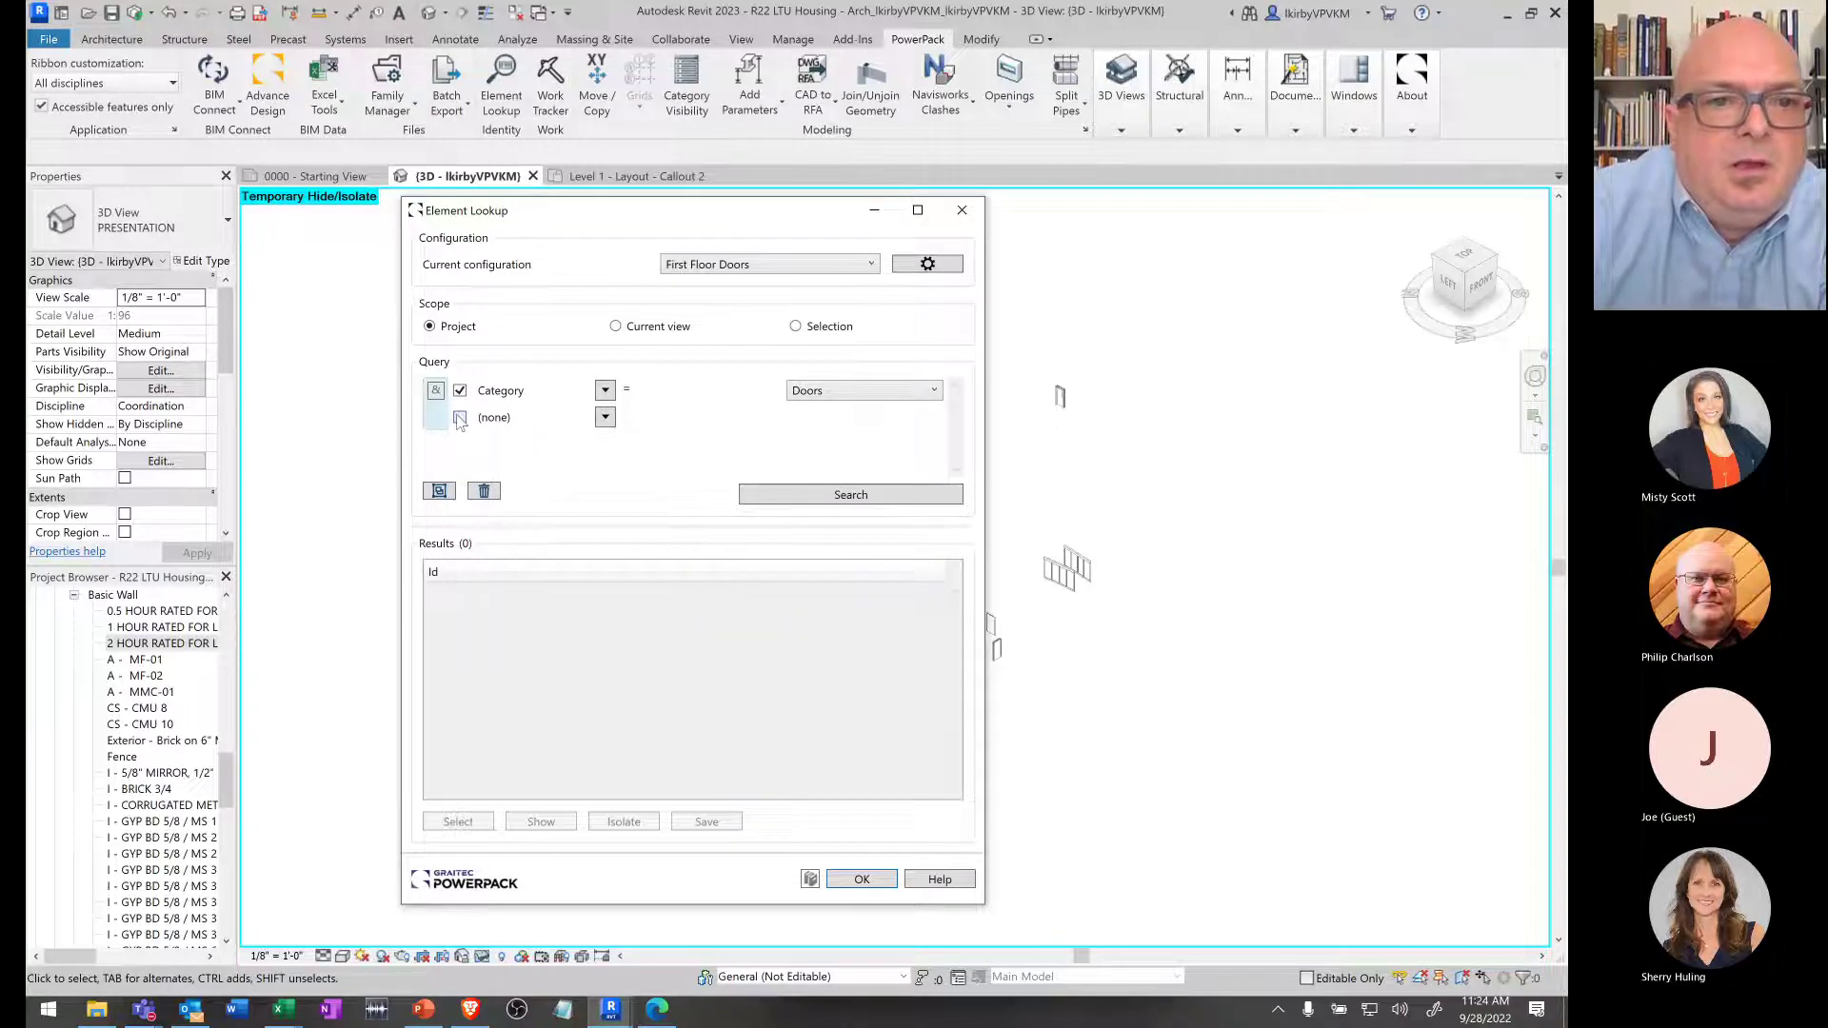
left_click(605, 417)
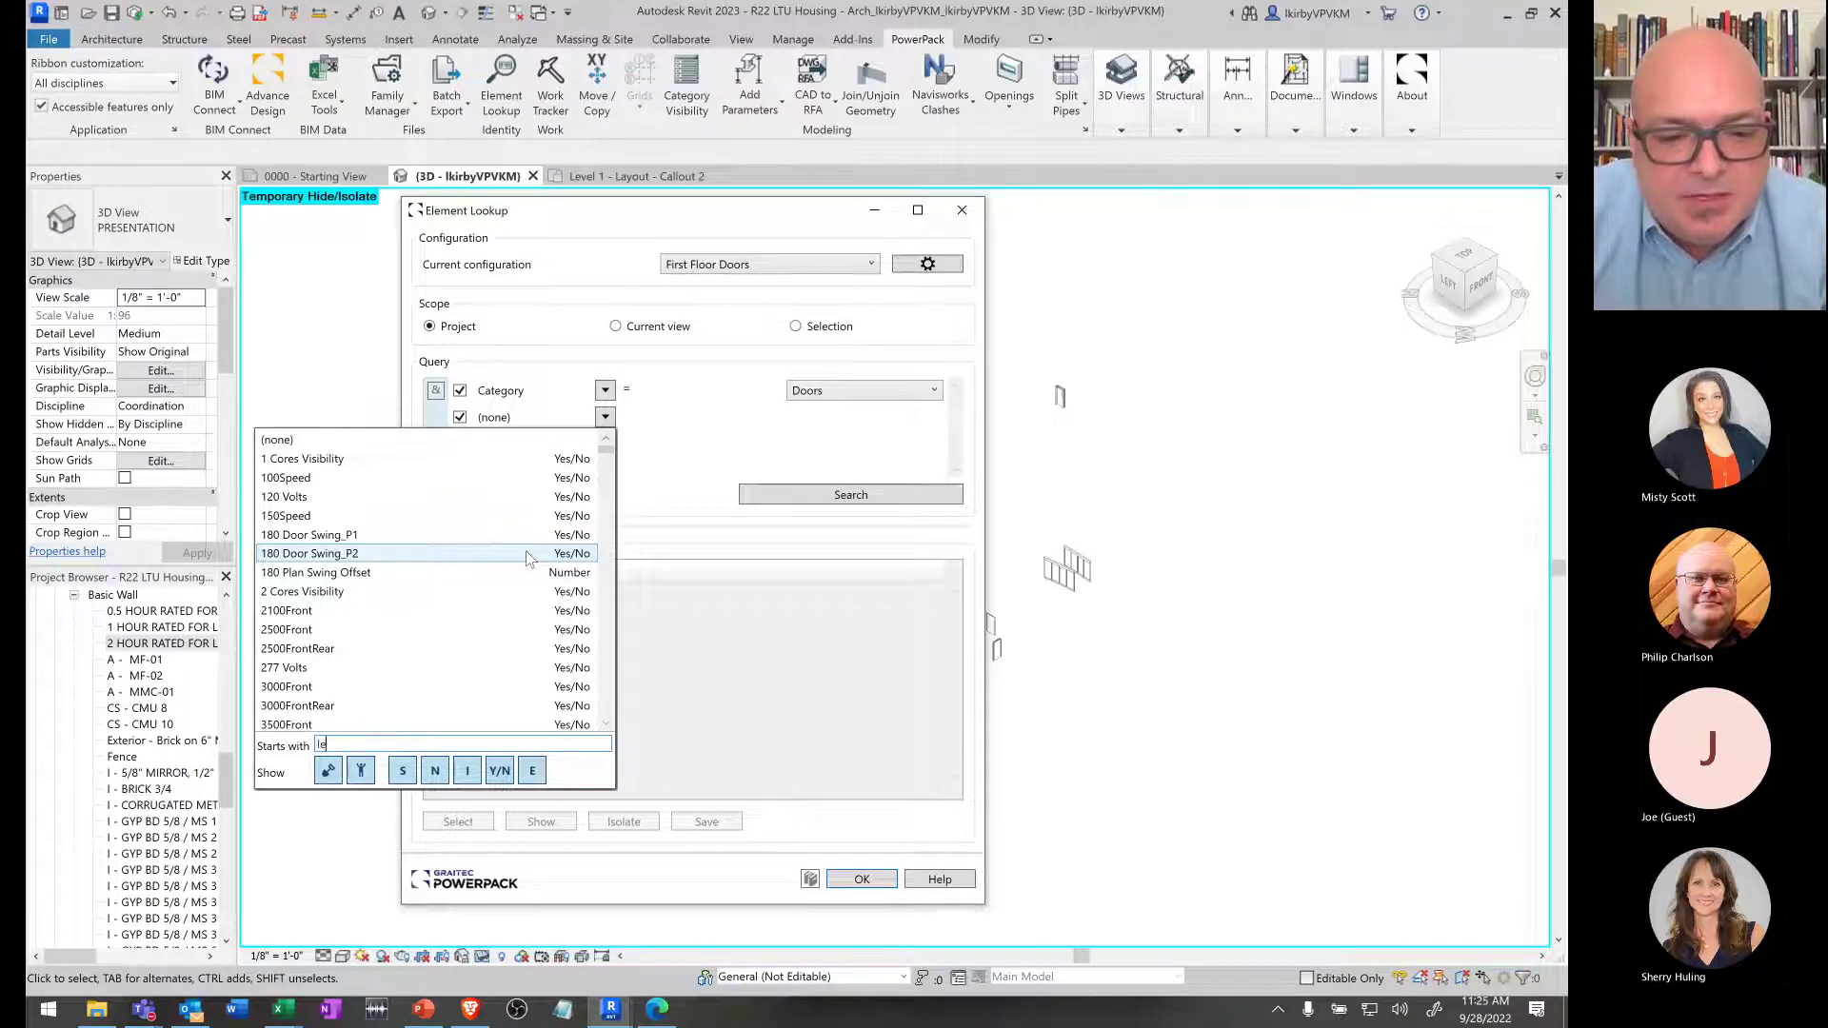
type("vel")
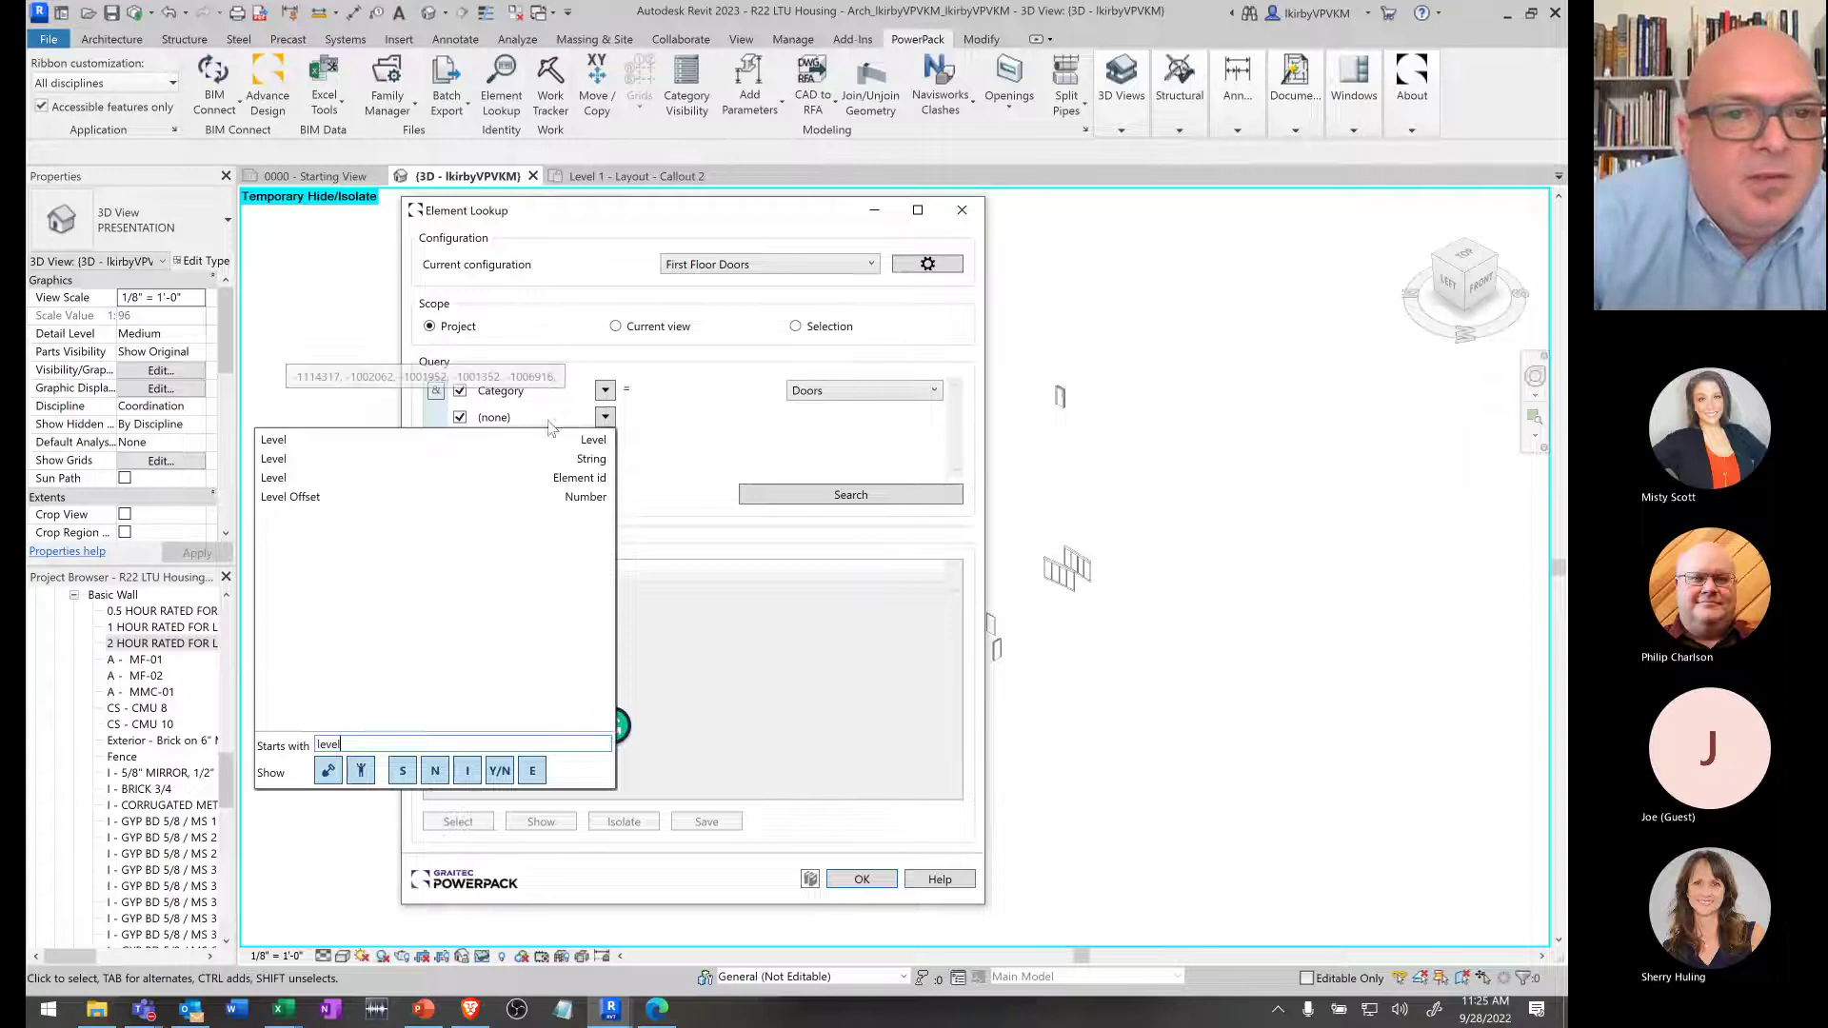
left_click(551, 441)
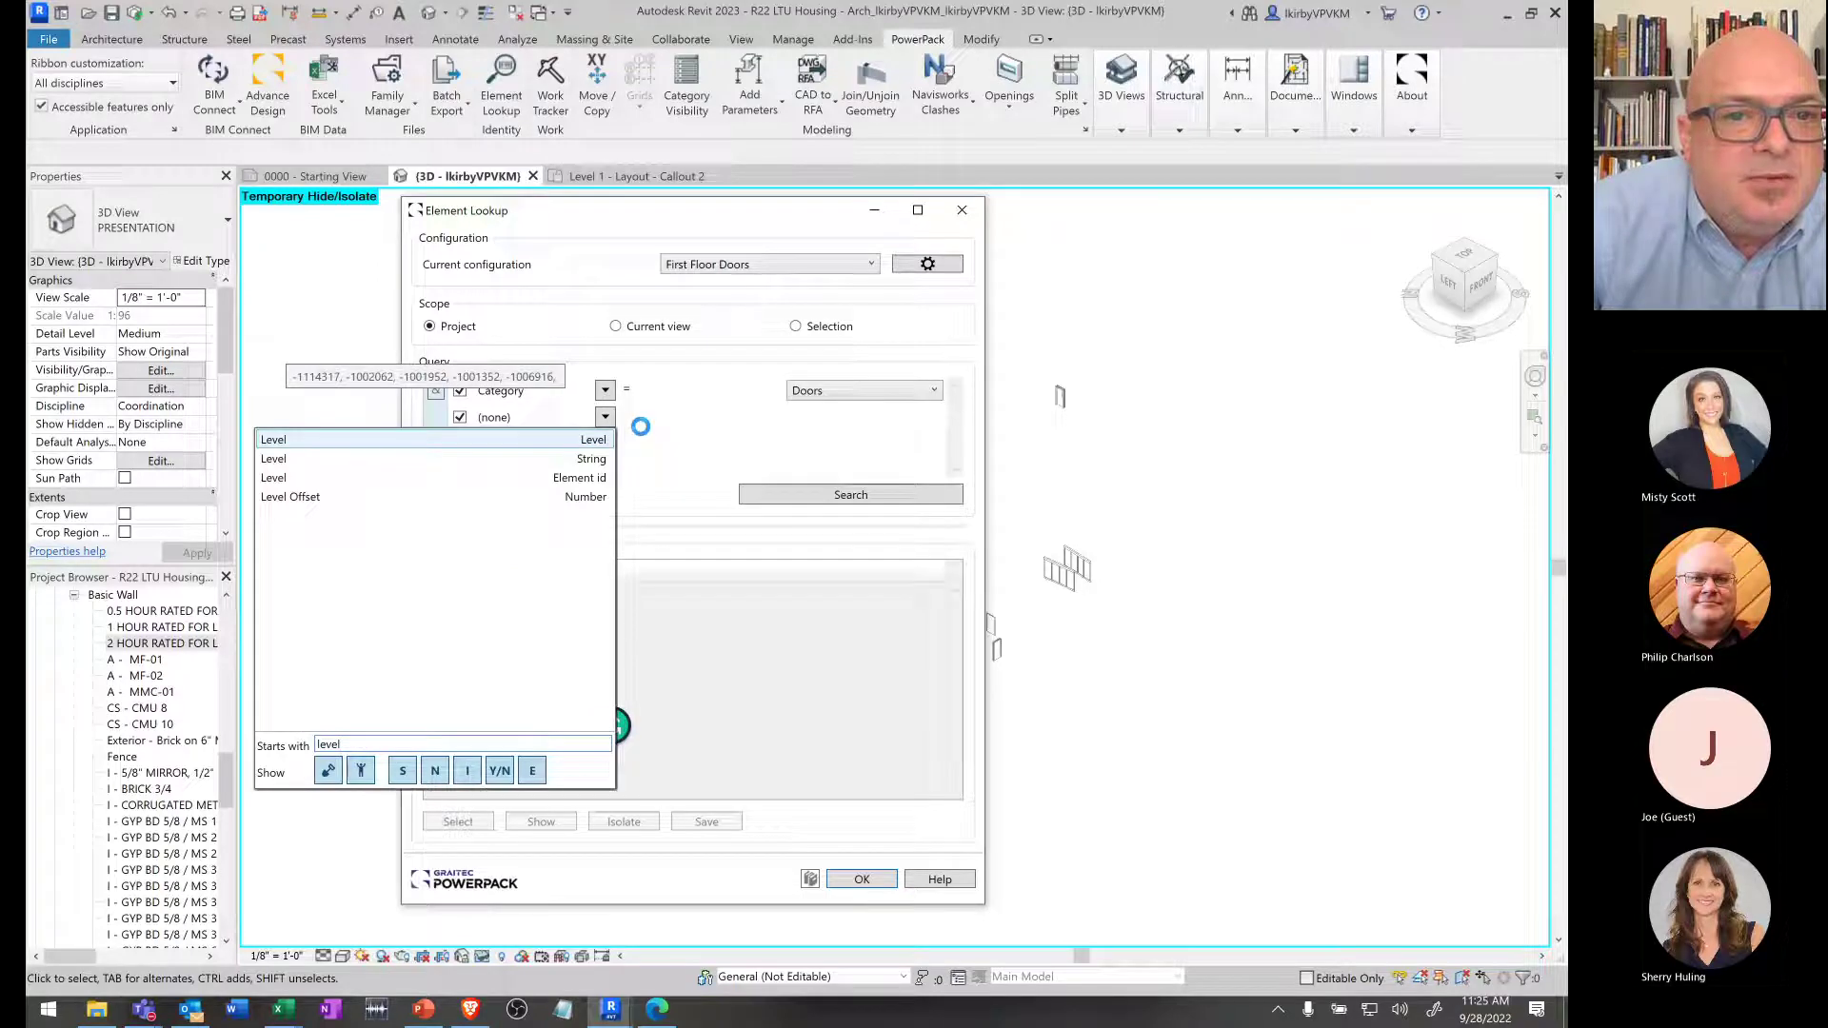
left_click(895, 419)
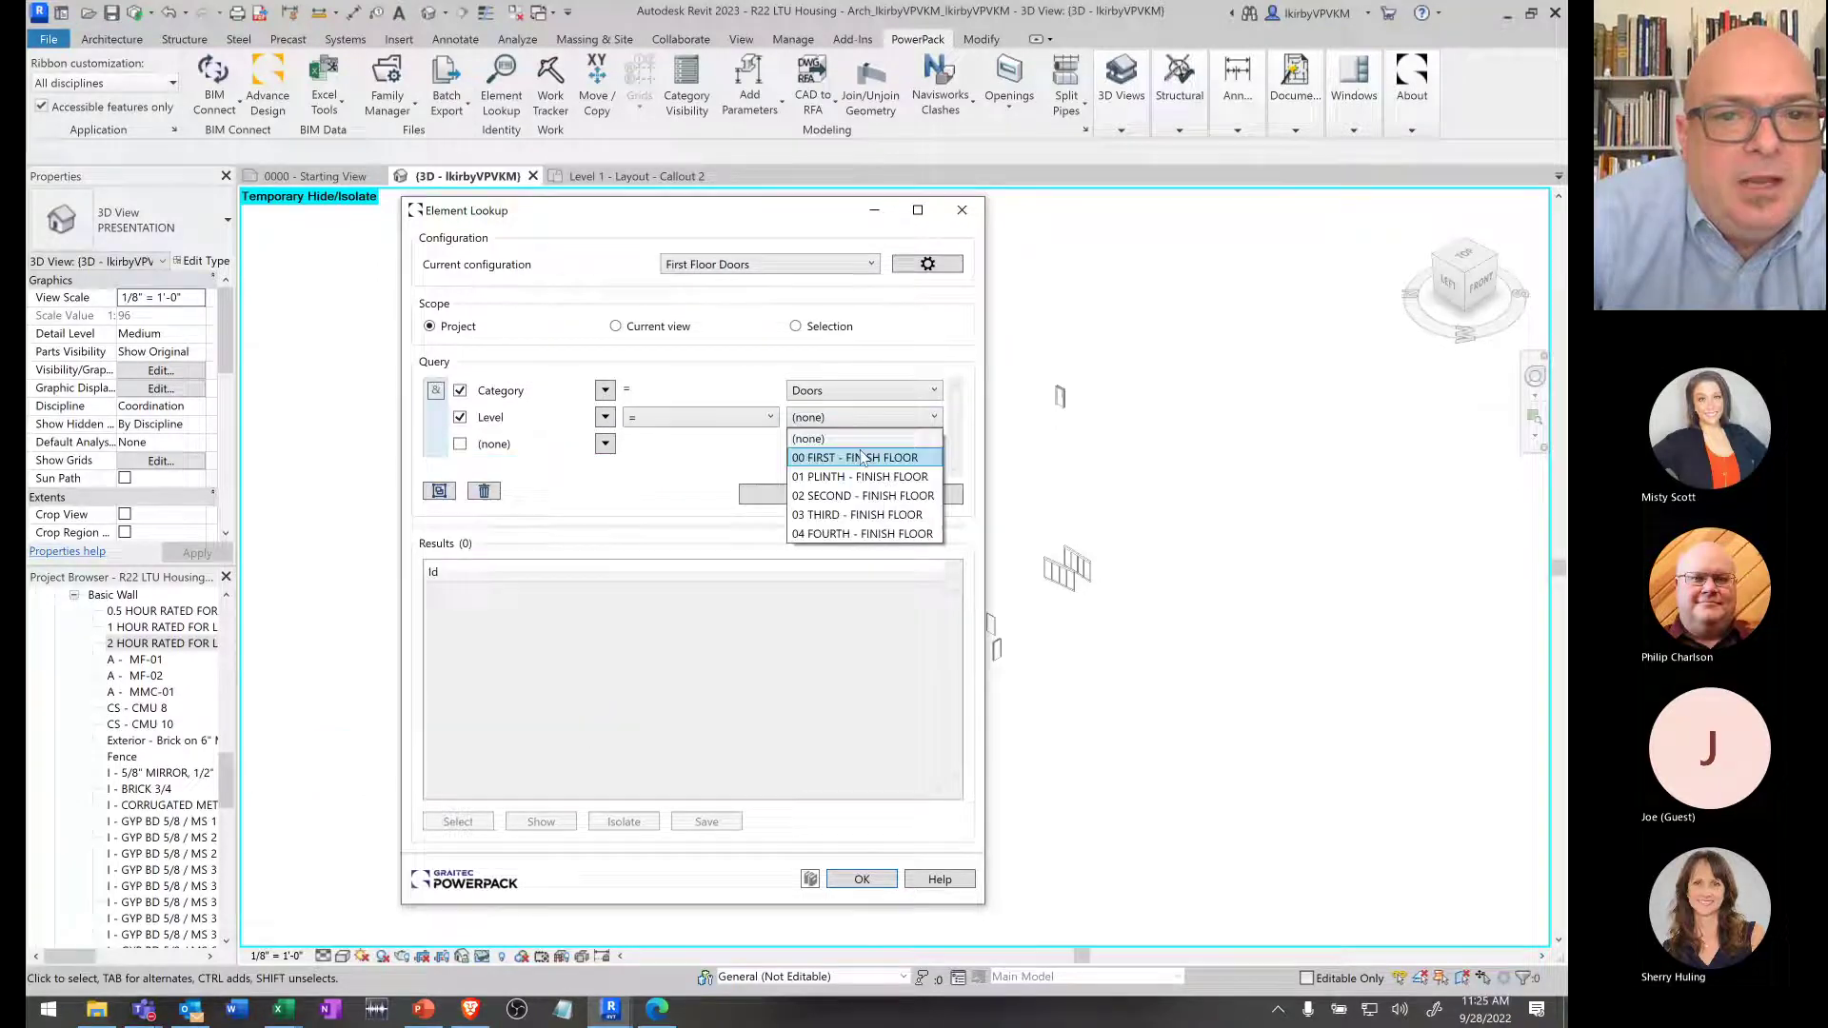
key("Return")
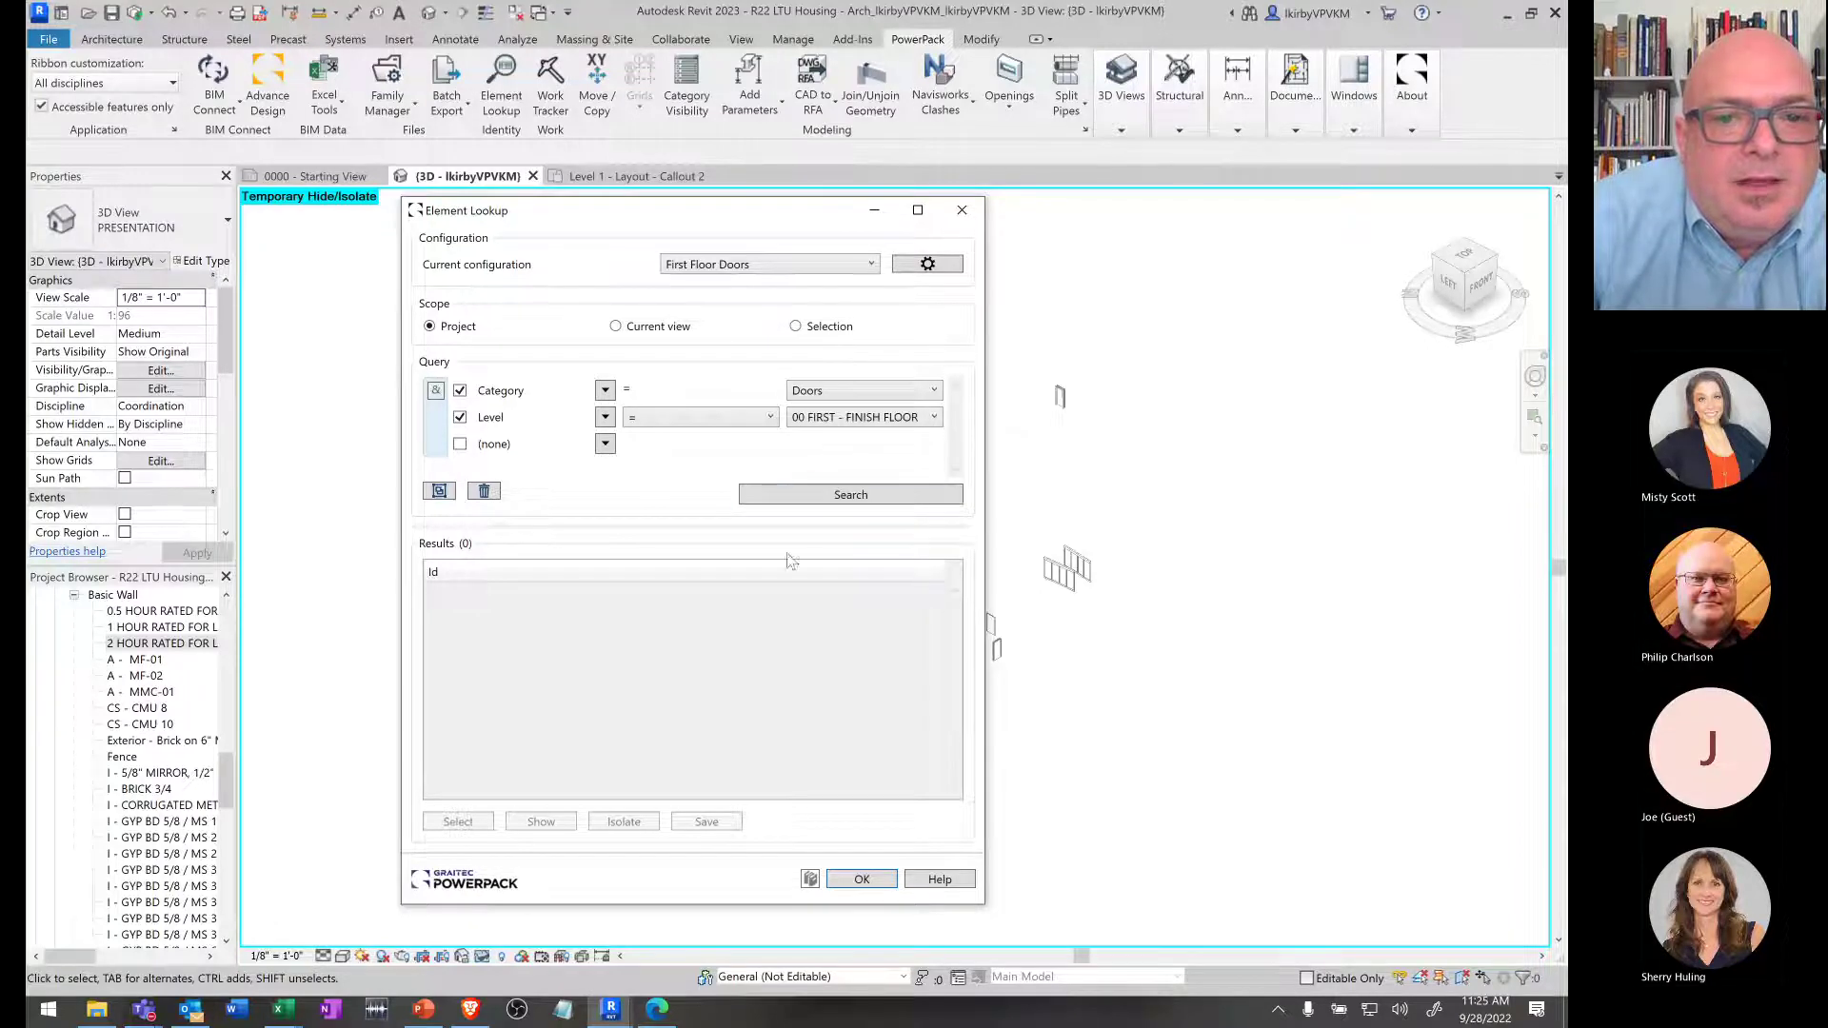
- Run the search with both conditions and cancel saving the results as a selection set
left_click(830, 497)
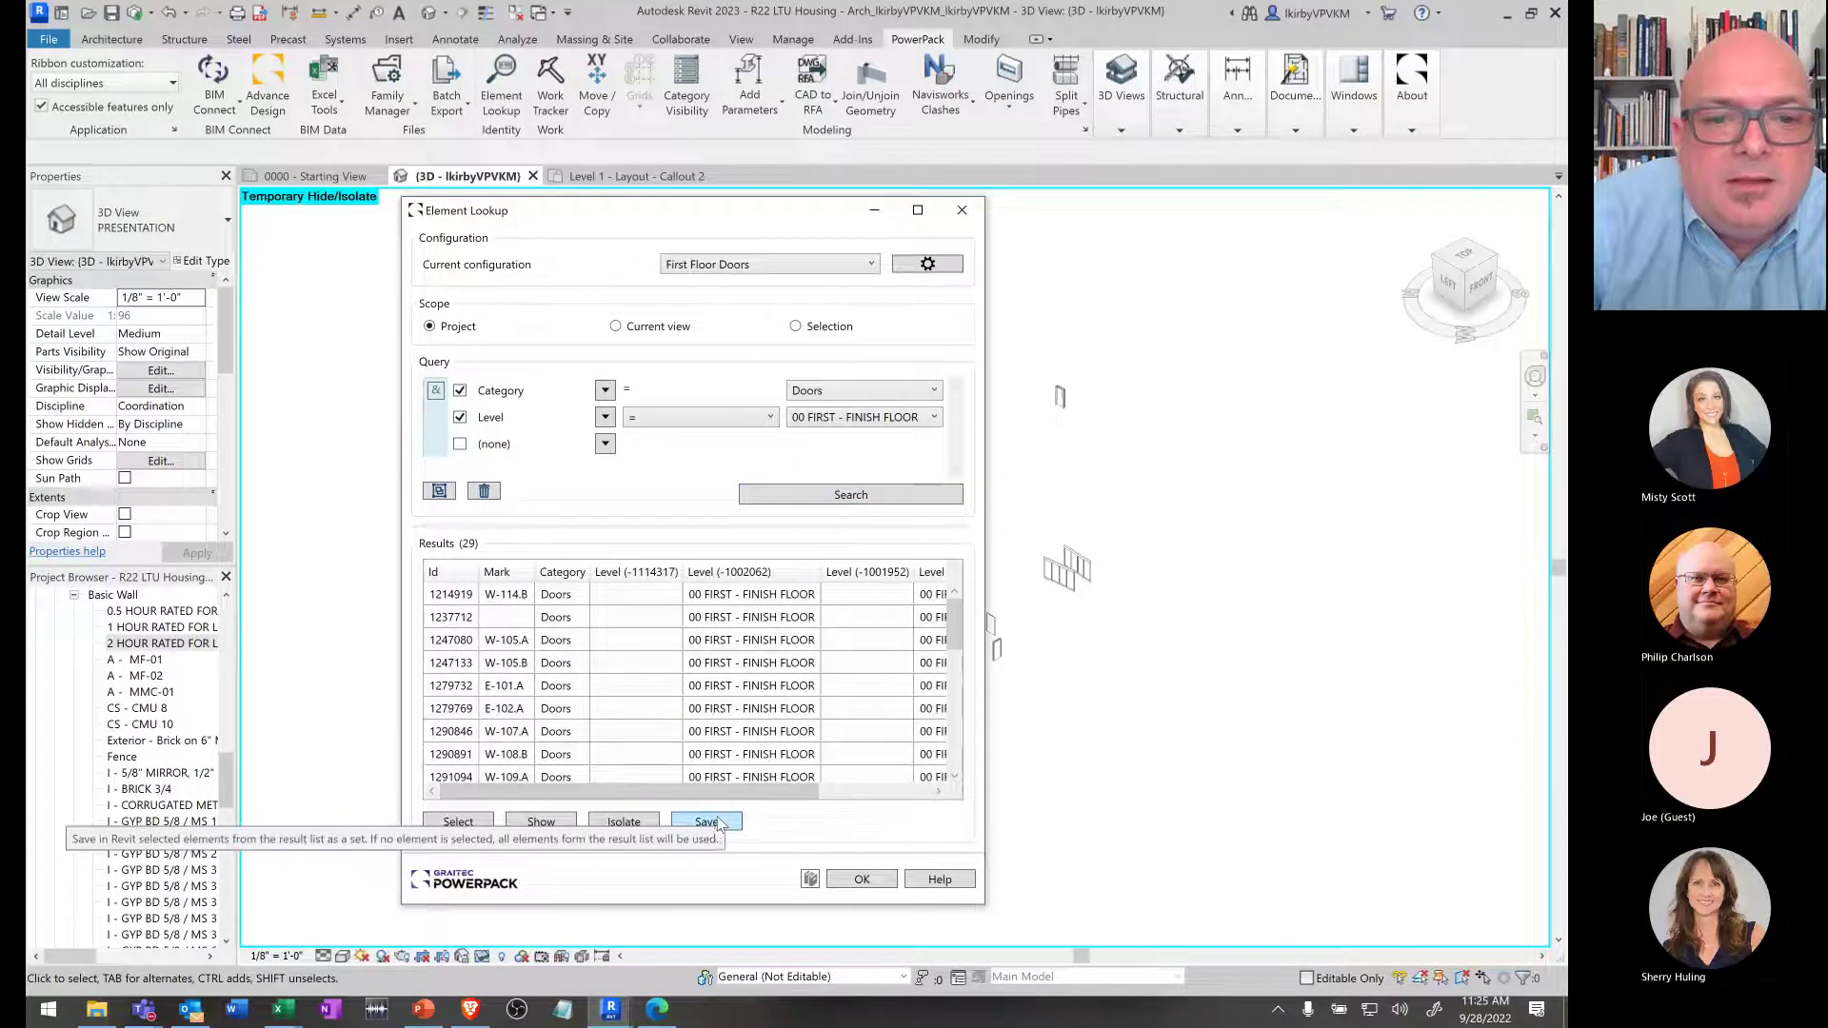
left_click(717, 823)
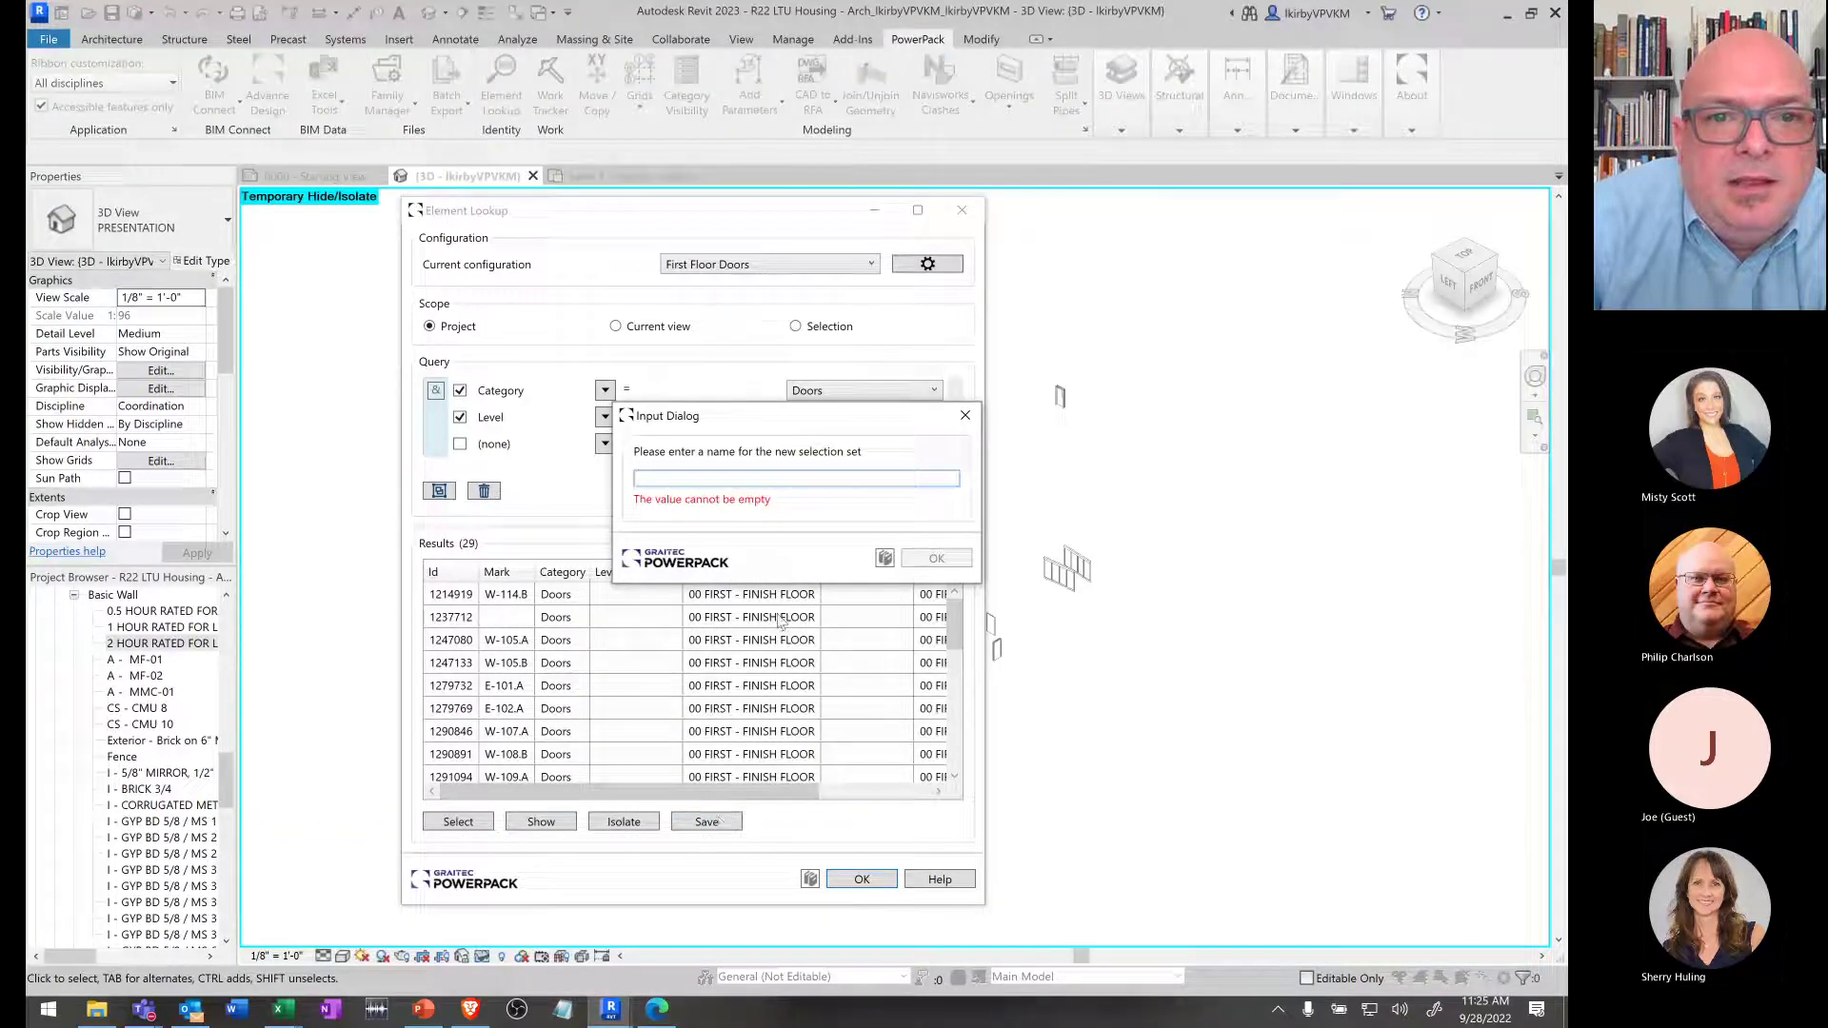
left_click(968, 420)
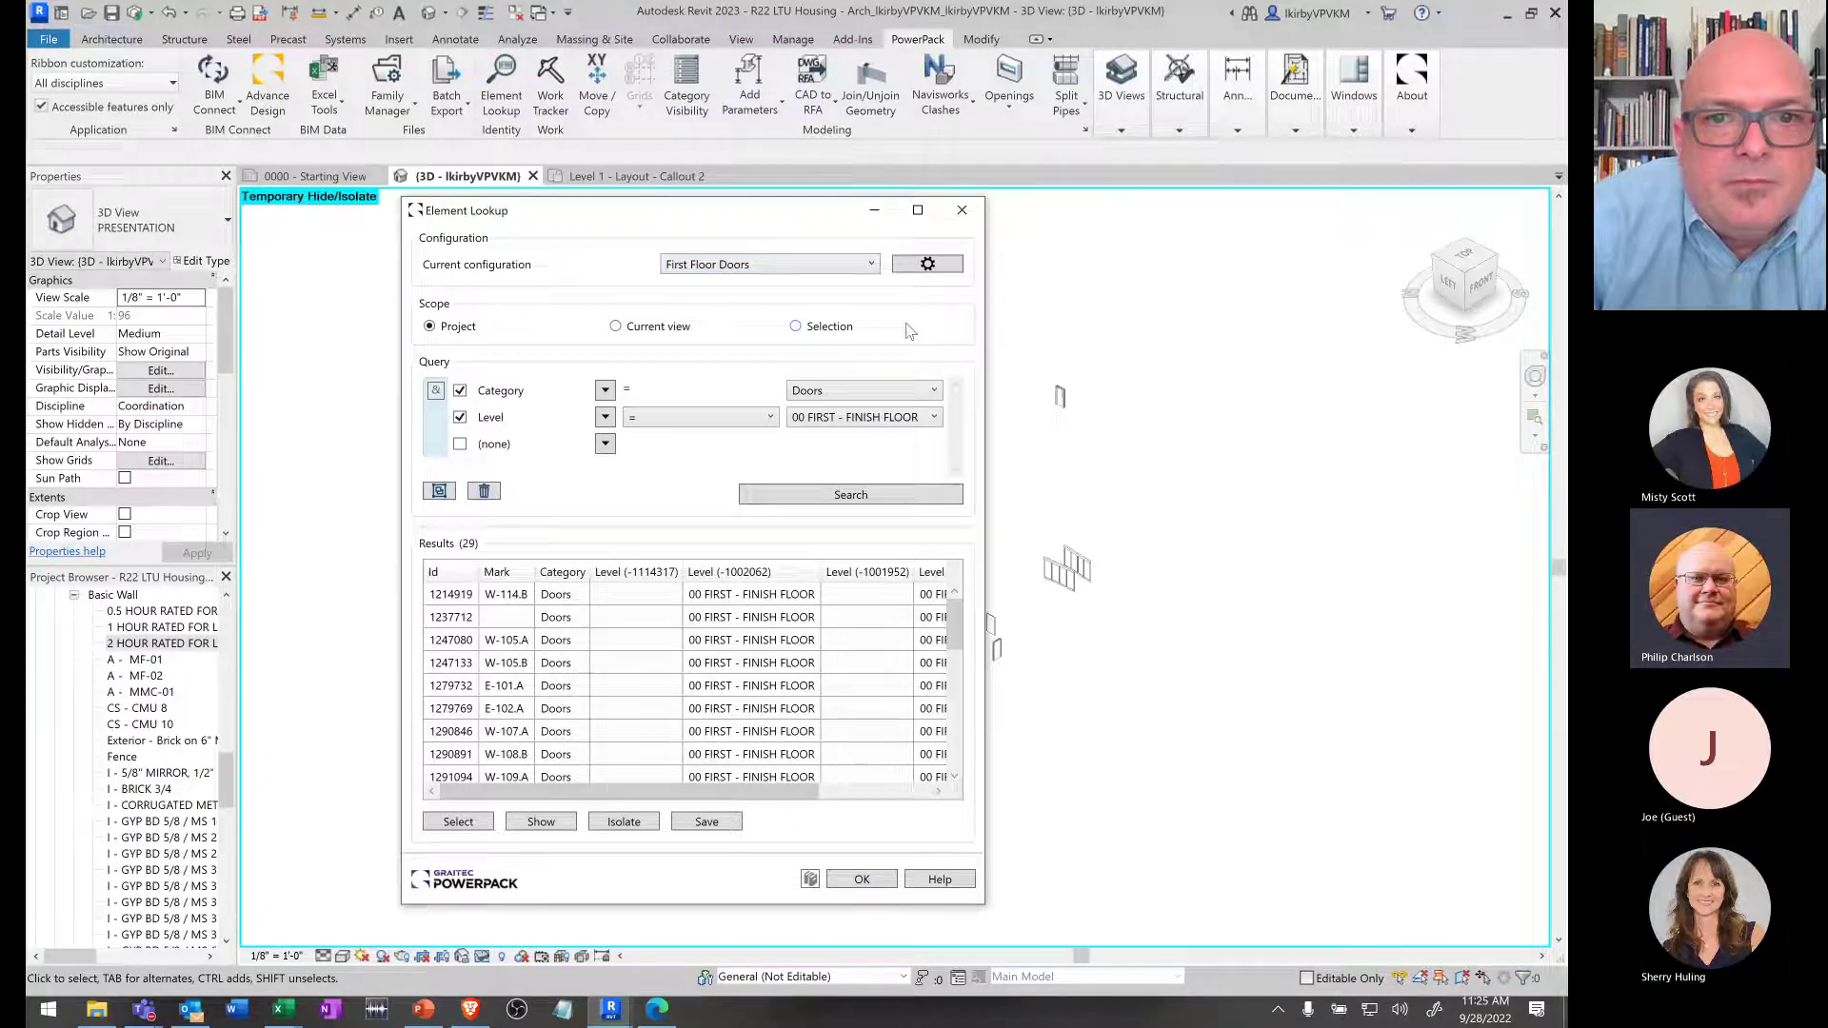
- Check the entries in the configurations manager without adding one, and close Element Lookup accepting the current configuration
left_click(929, 264)
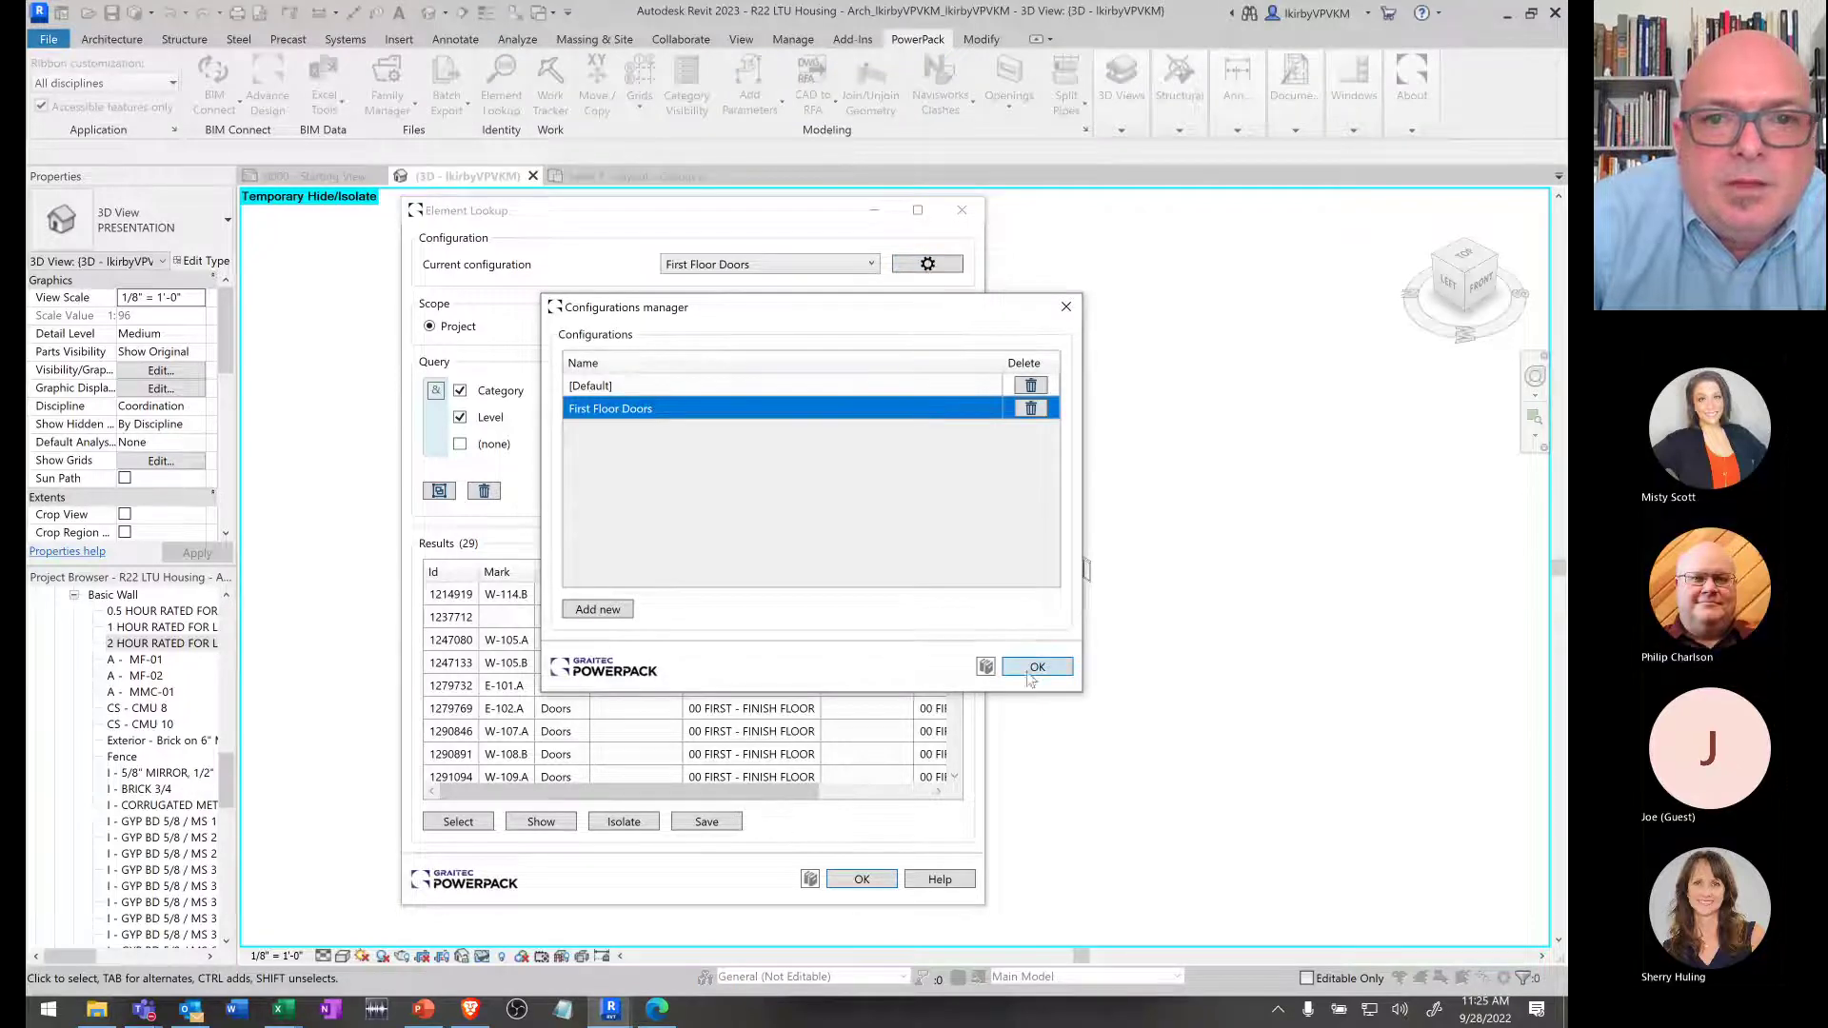
double_click(882, 420)
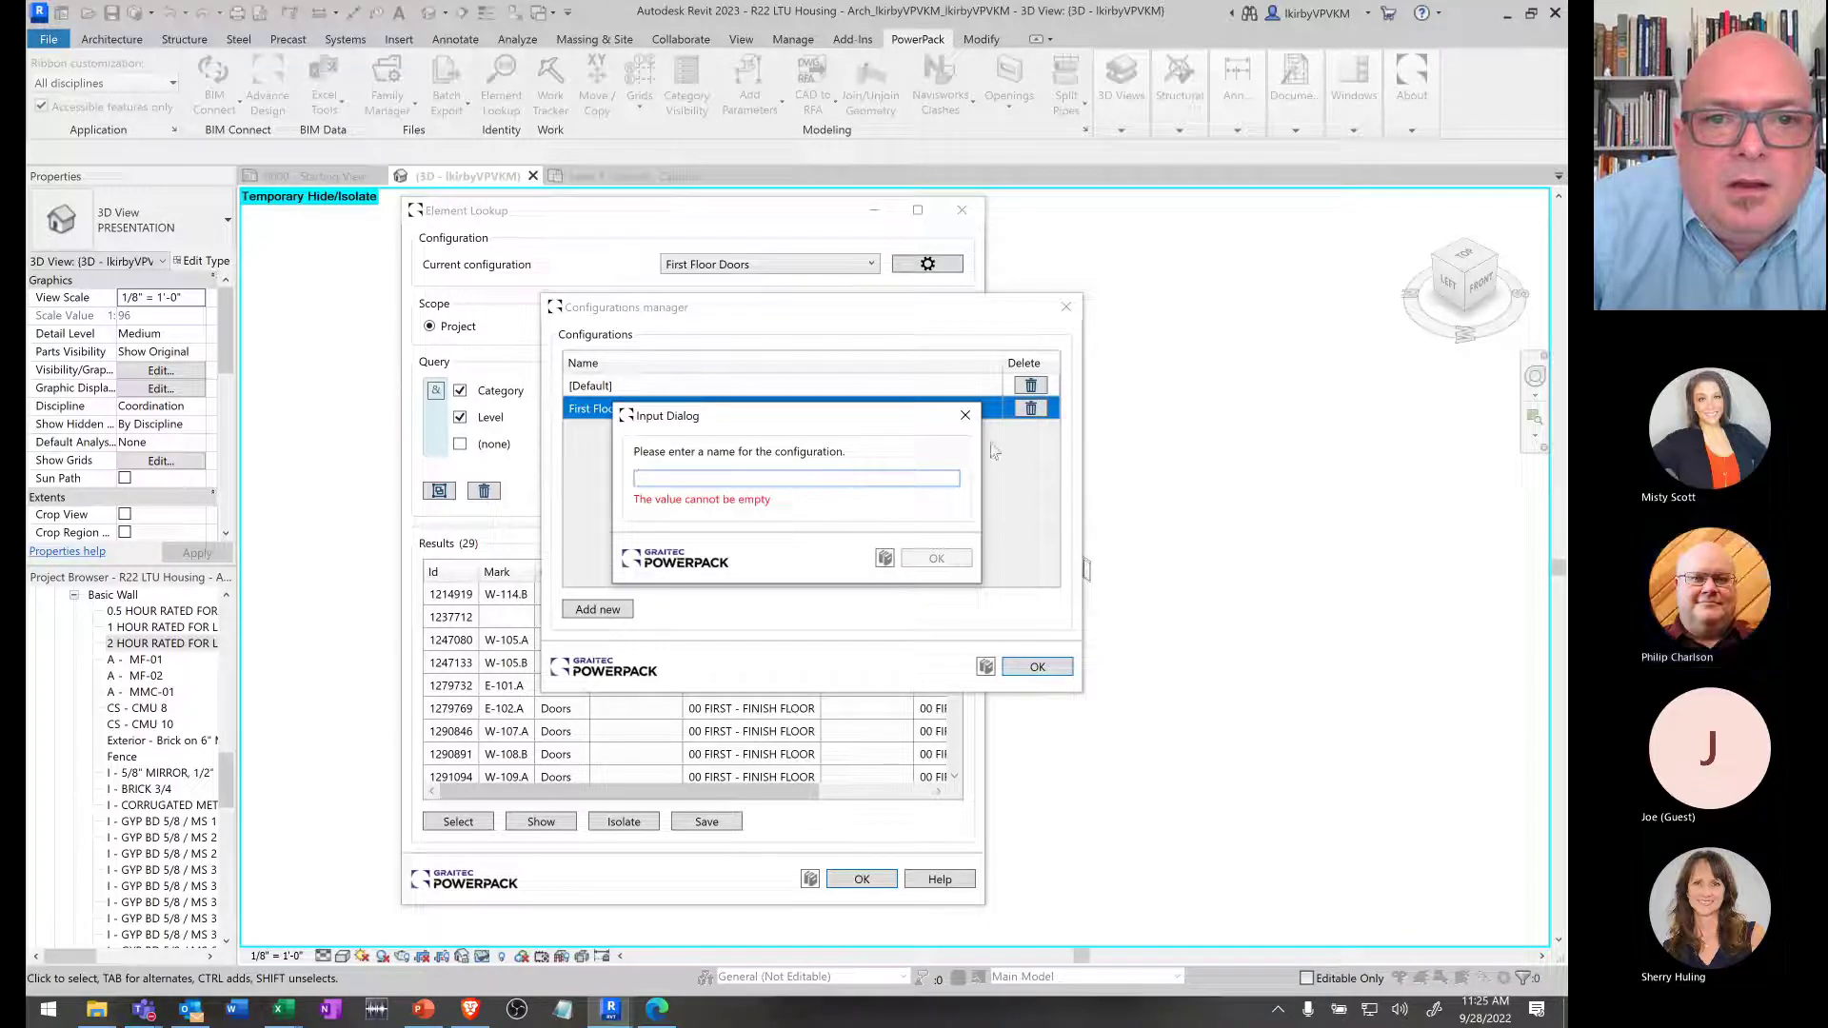
left_click(966, 415)
left_click(1048, 668)
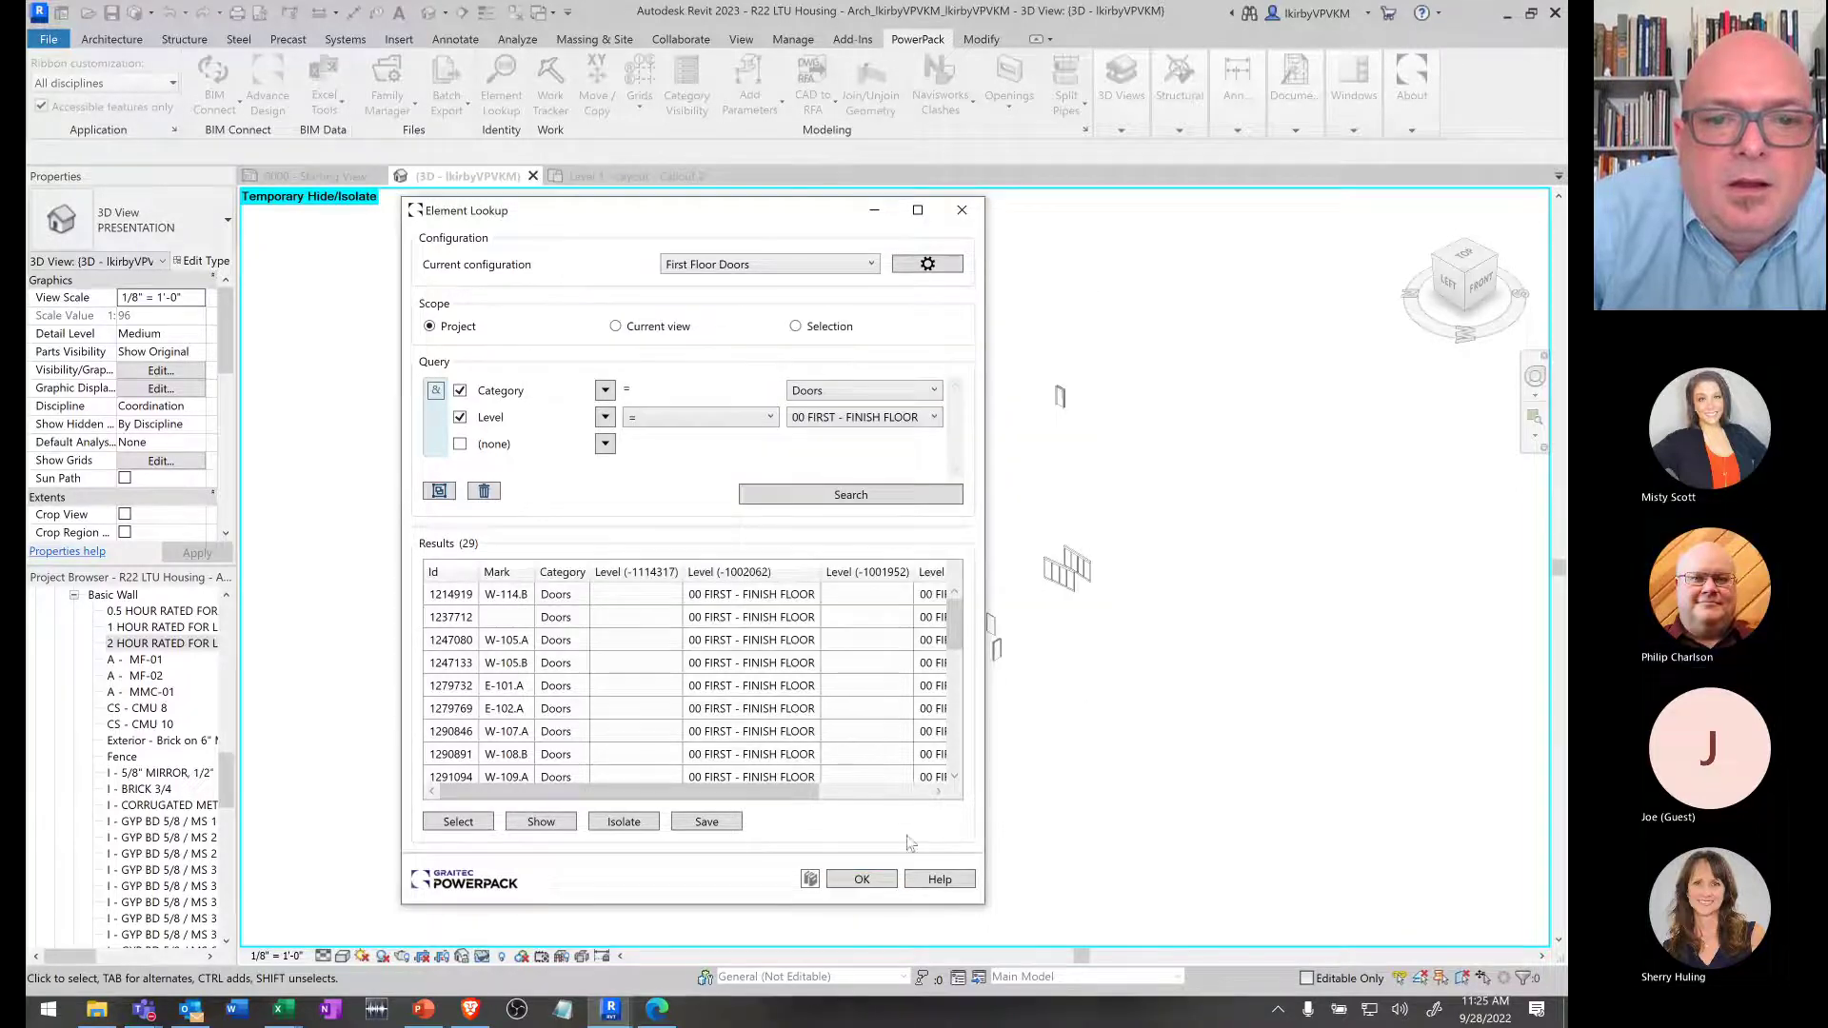
left_click(862, 879)
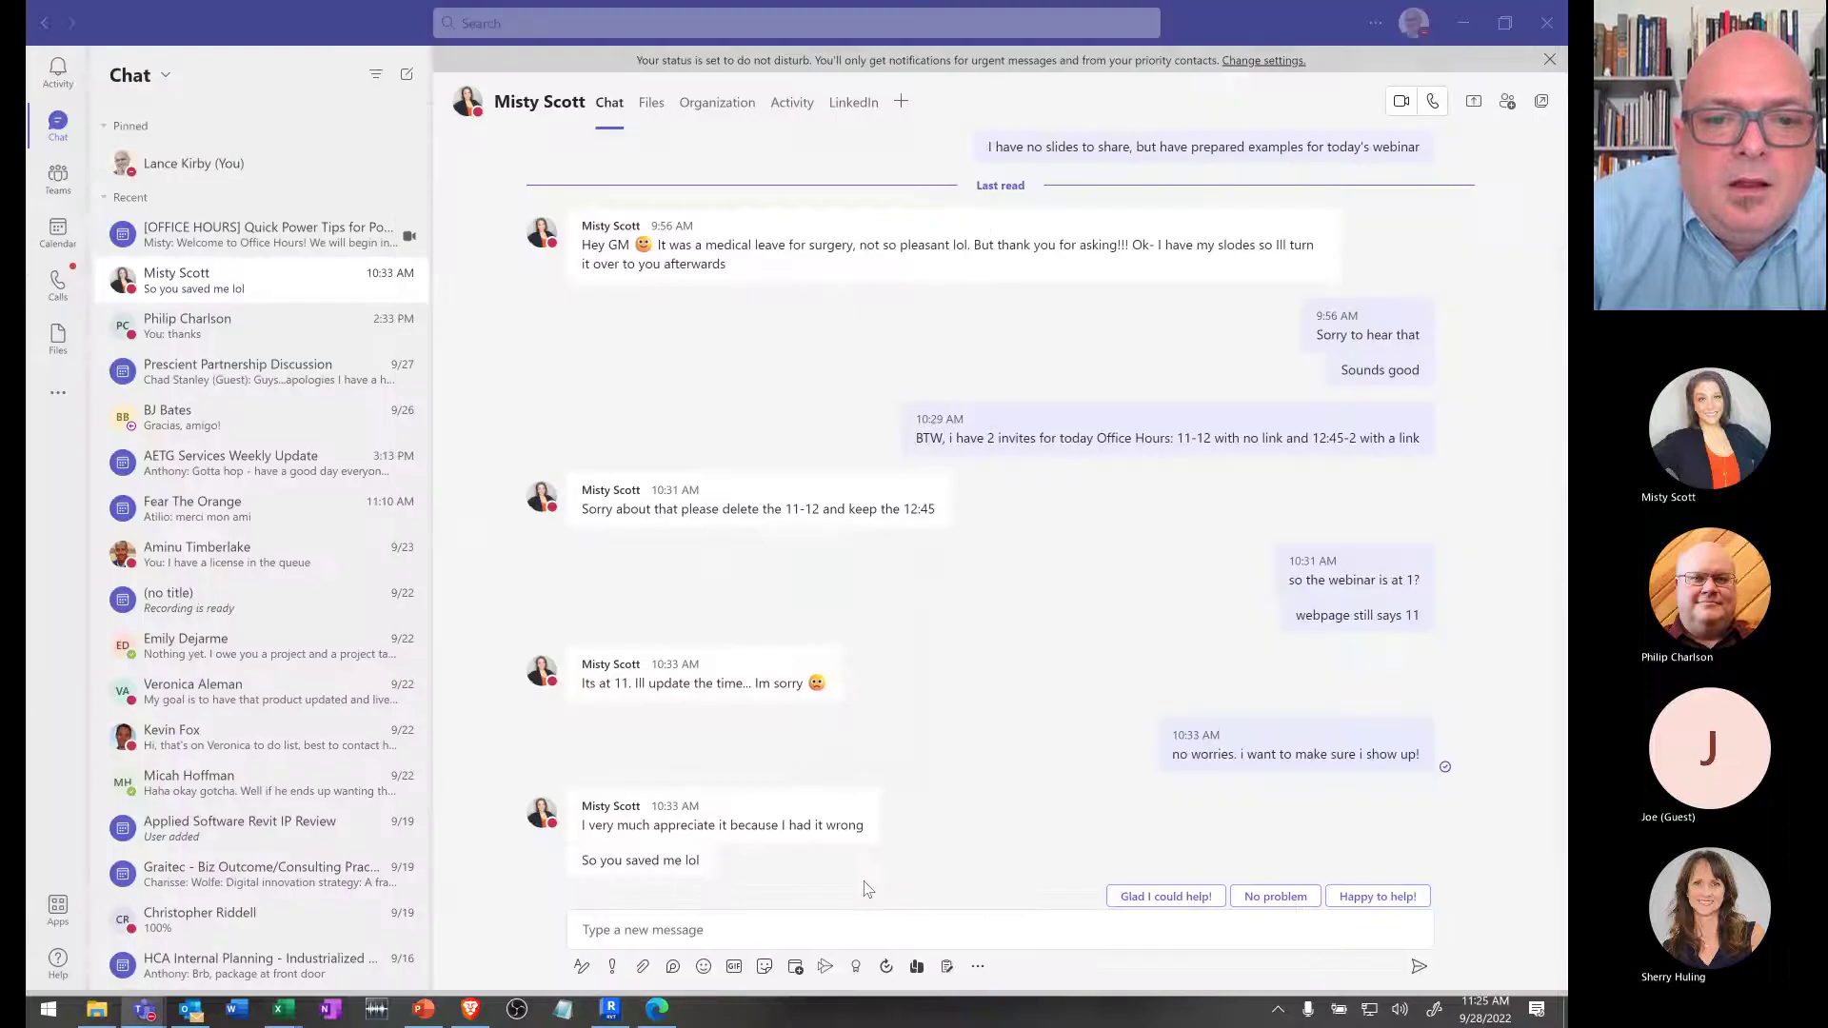
- Switch back to Revit, open Element Lookup, and load the First Floor Doors configuration
left_click(606, 1015)
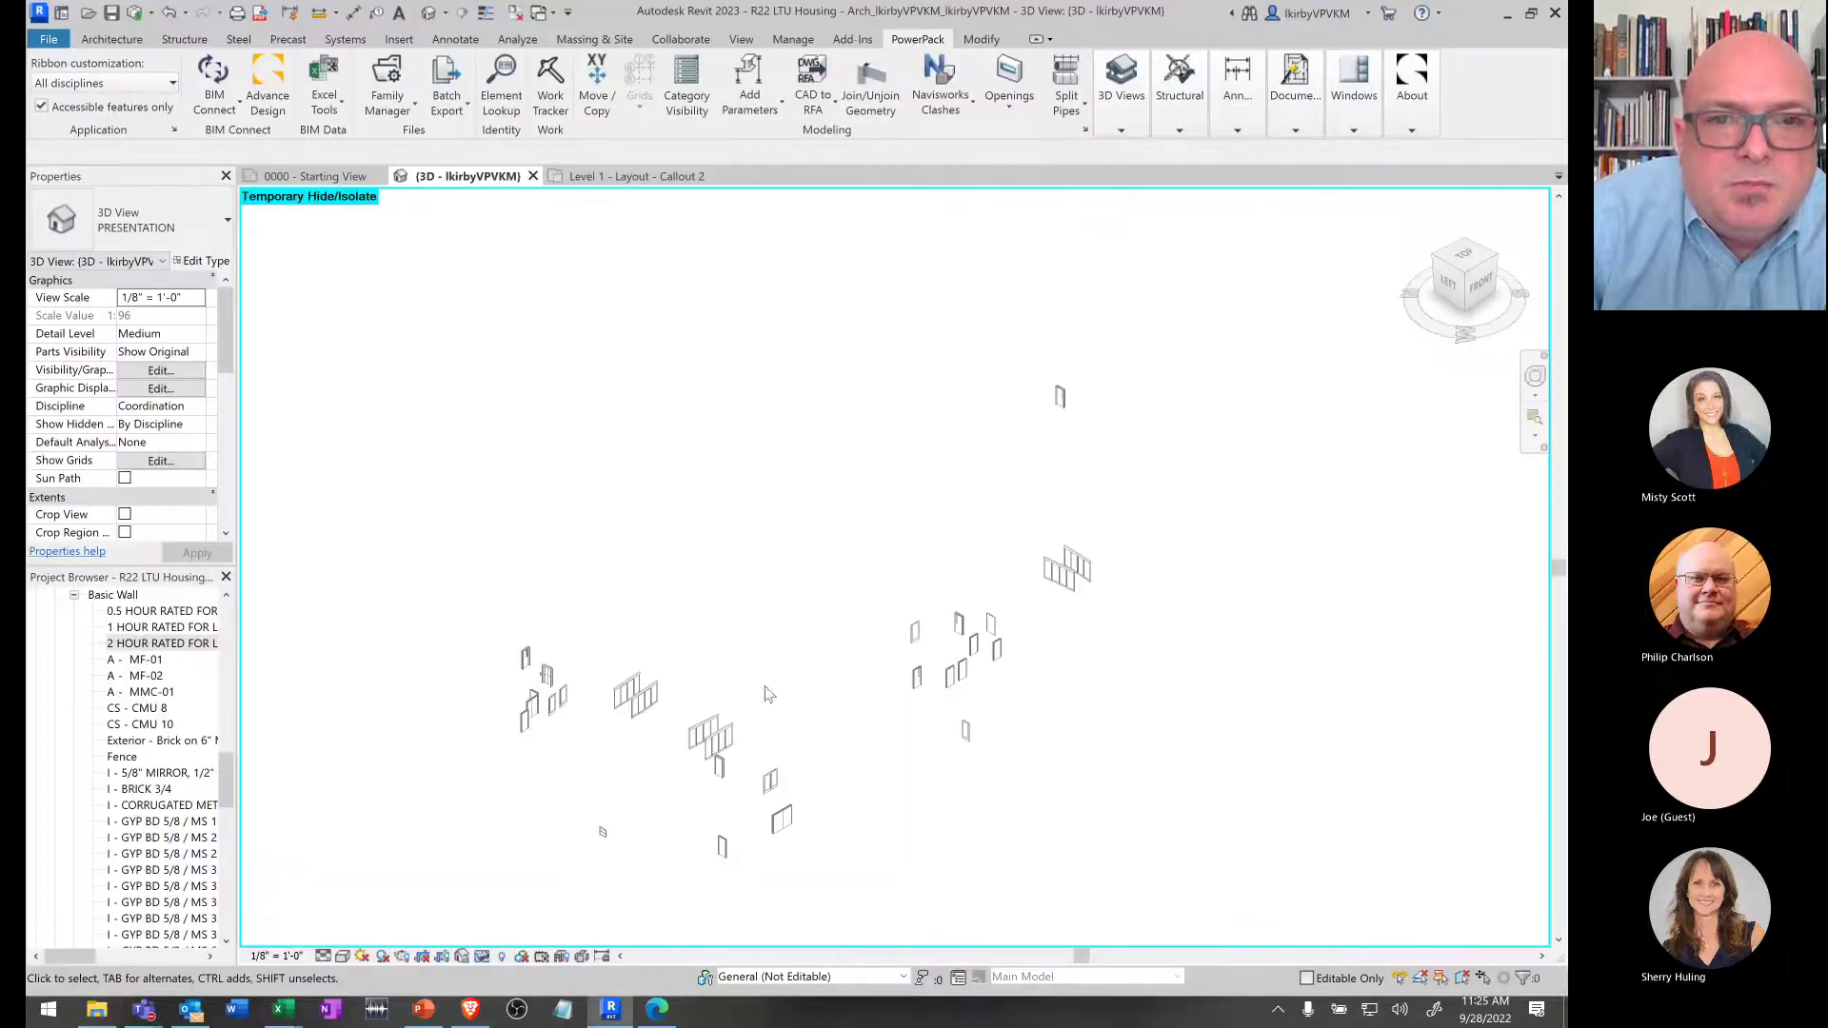
left_click(510, 100)
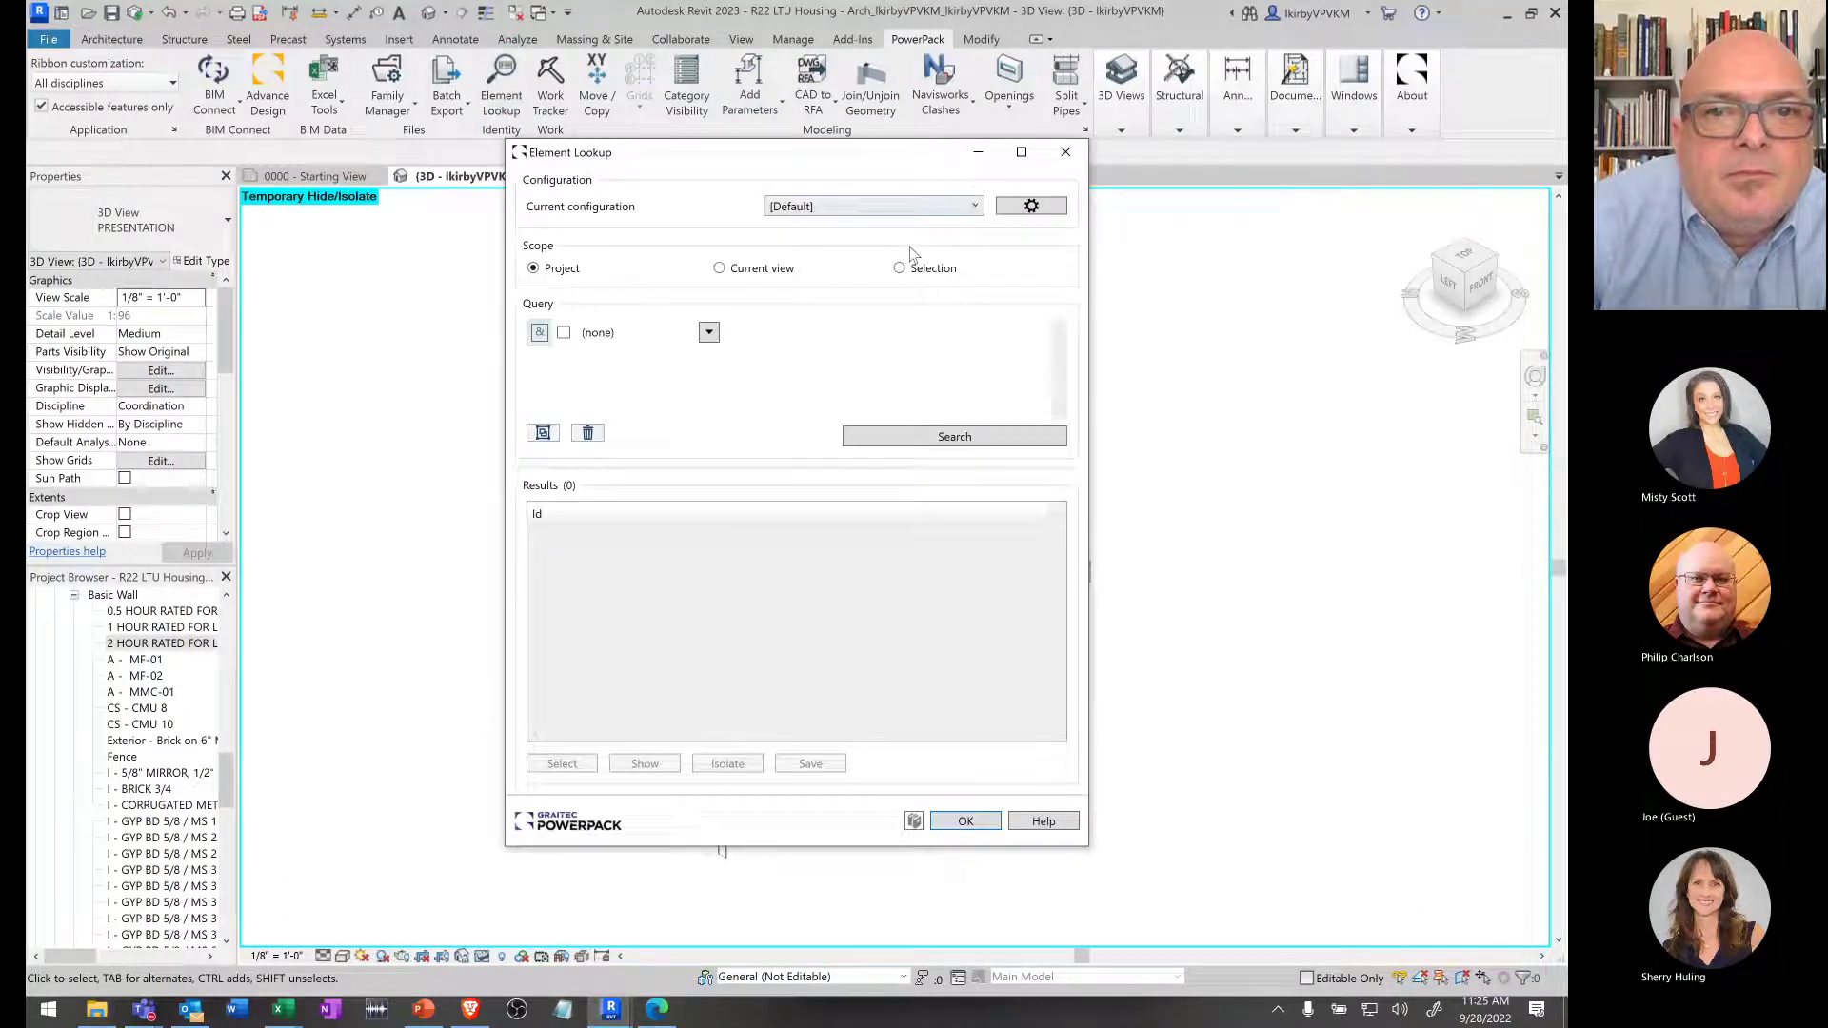
left_click(973, 207)
left_click(837, 247)
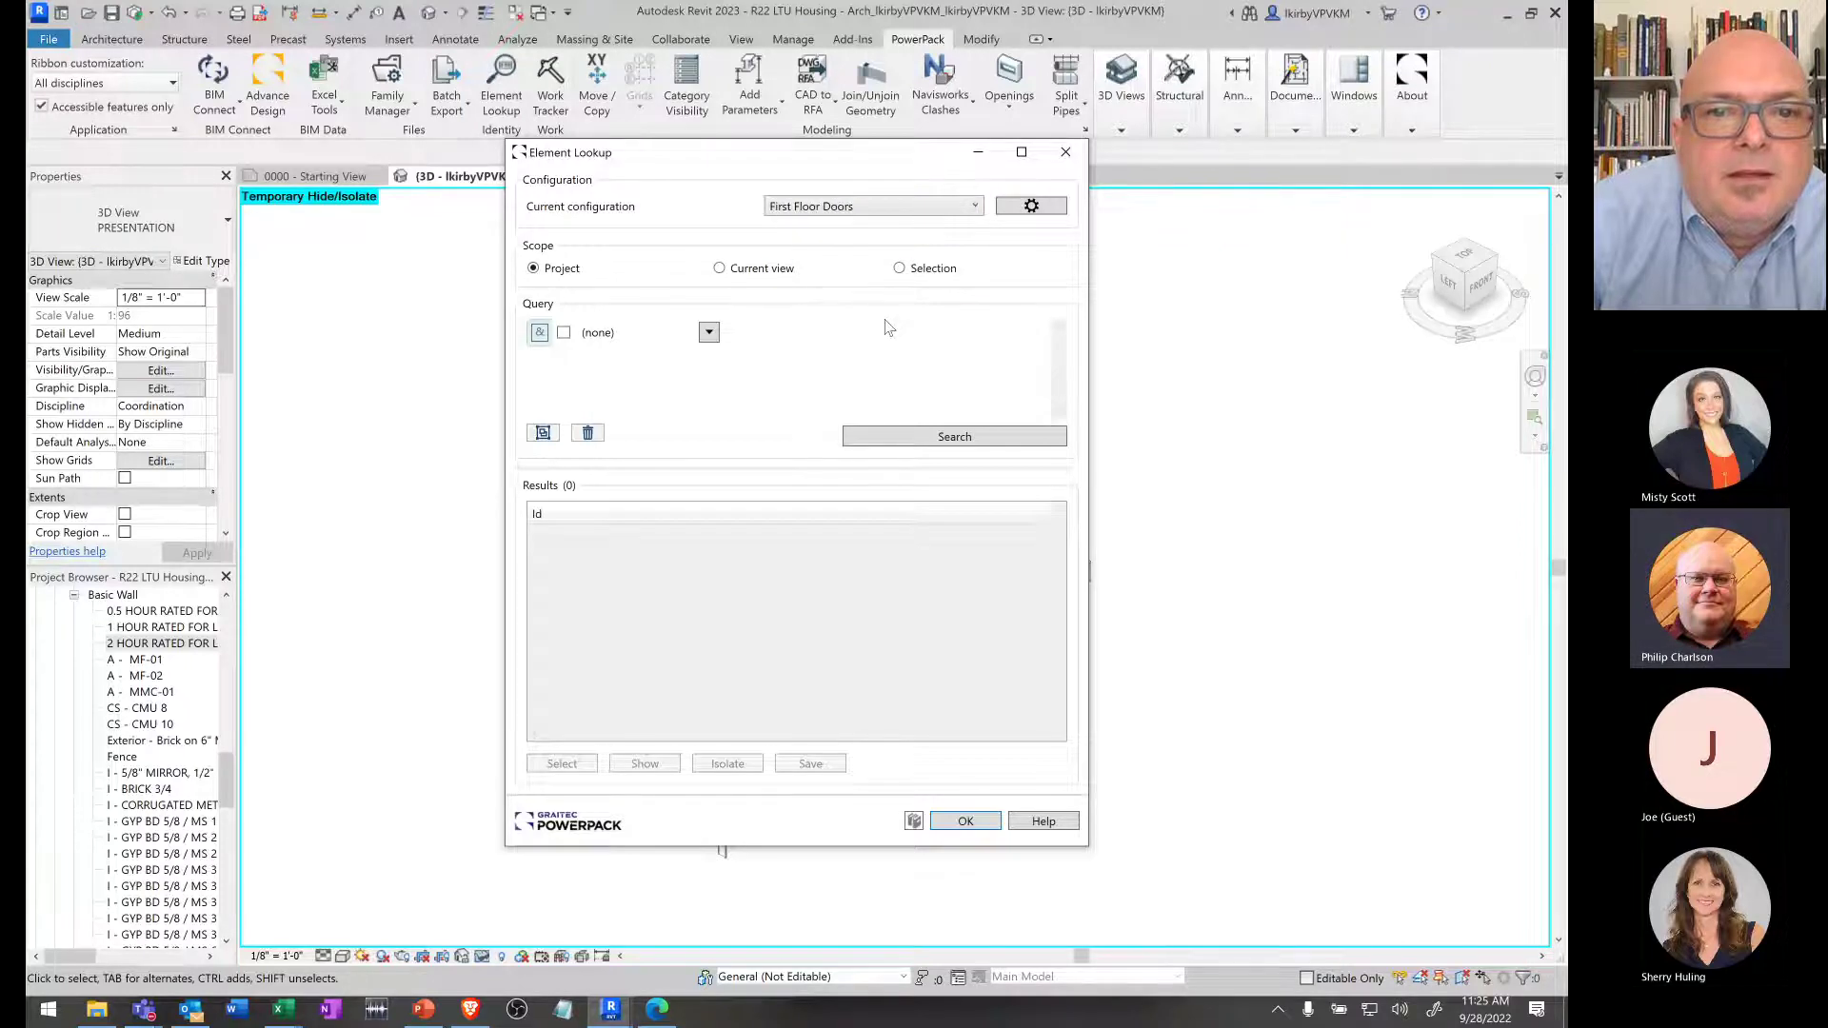
left_click_drag(803, 159, 731, 201)
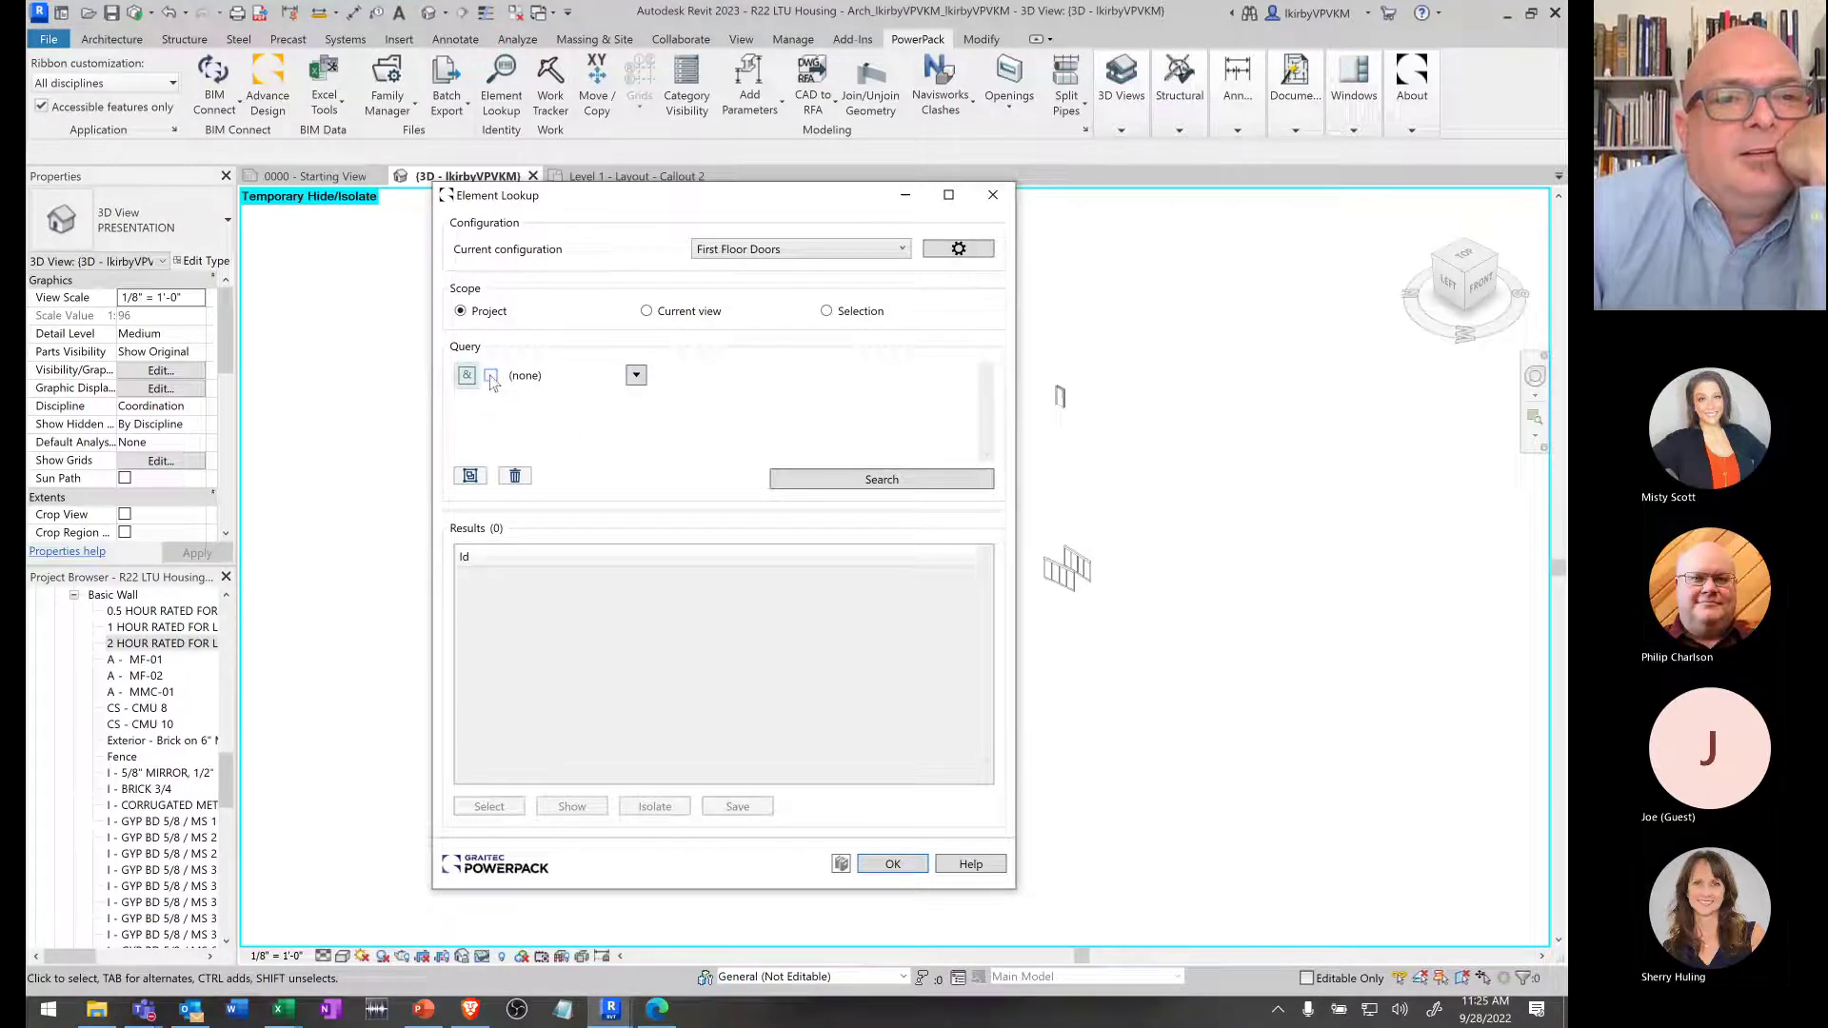
- Browse the first condition's parameter list without choosing one, and switch the current configuration back to [Default]
left_click(636, 377)
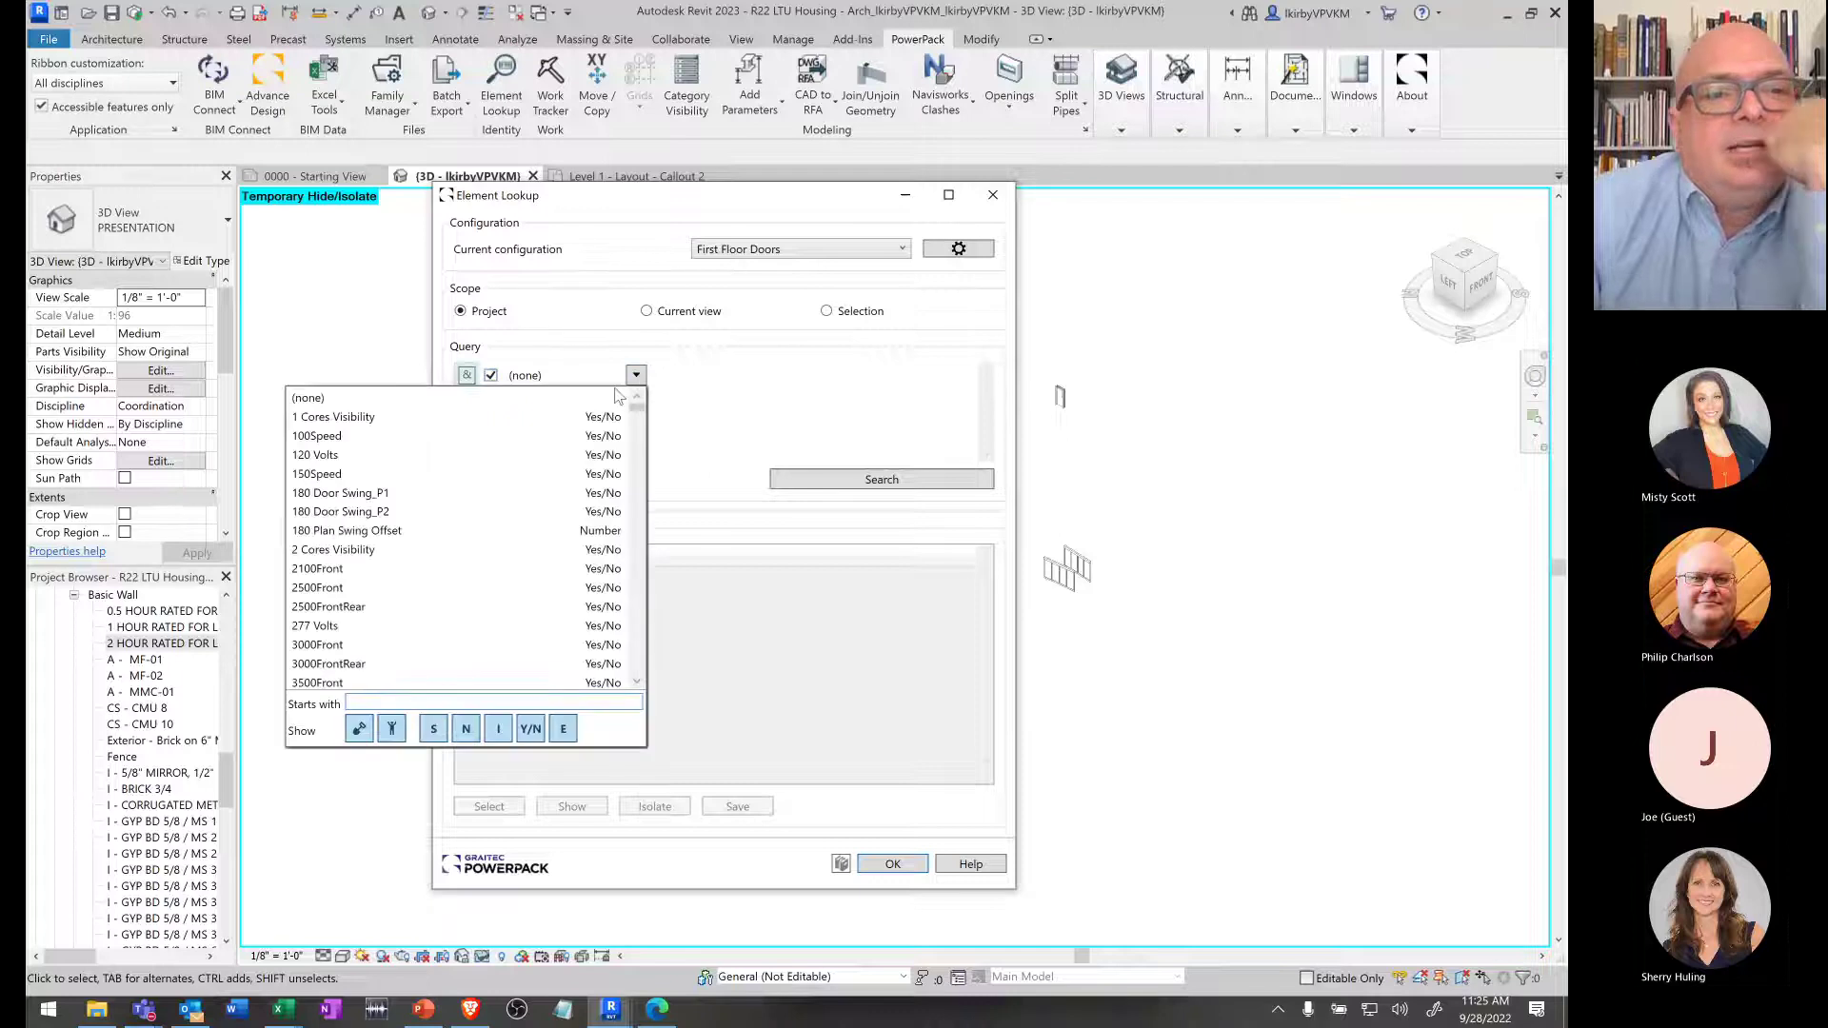
left_click(724, 336)
left_click(903, 250)
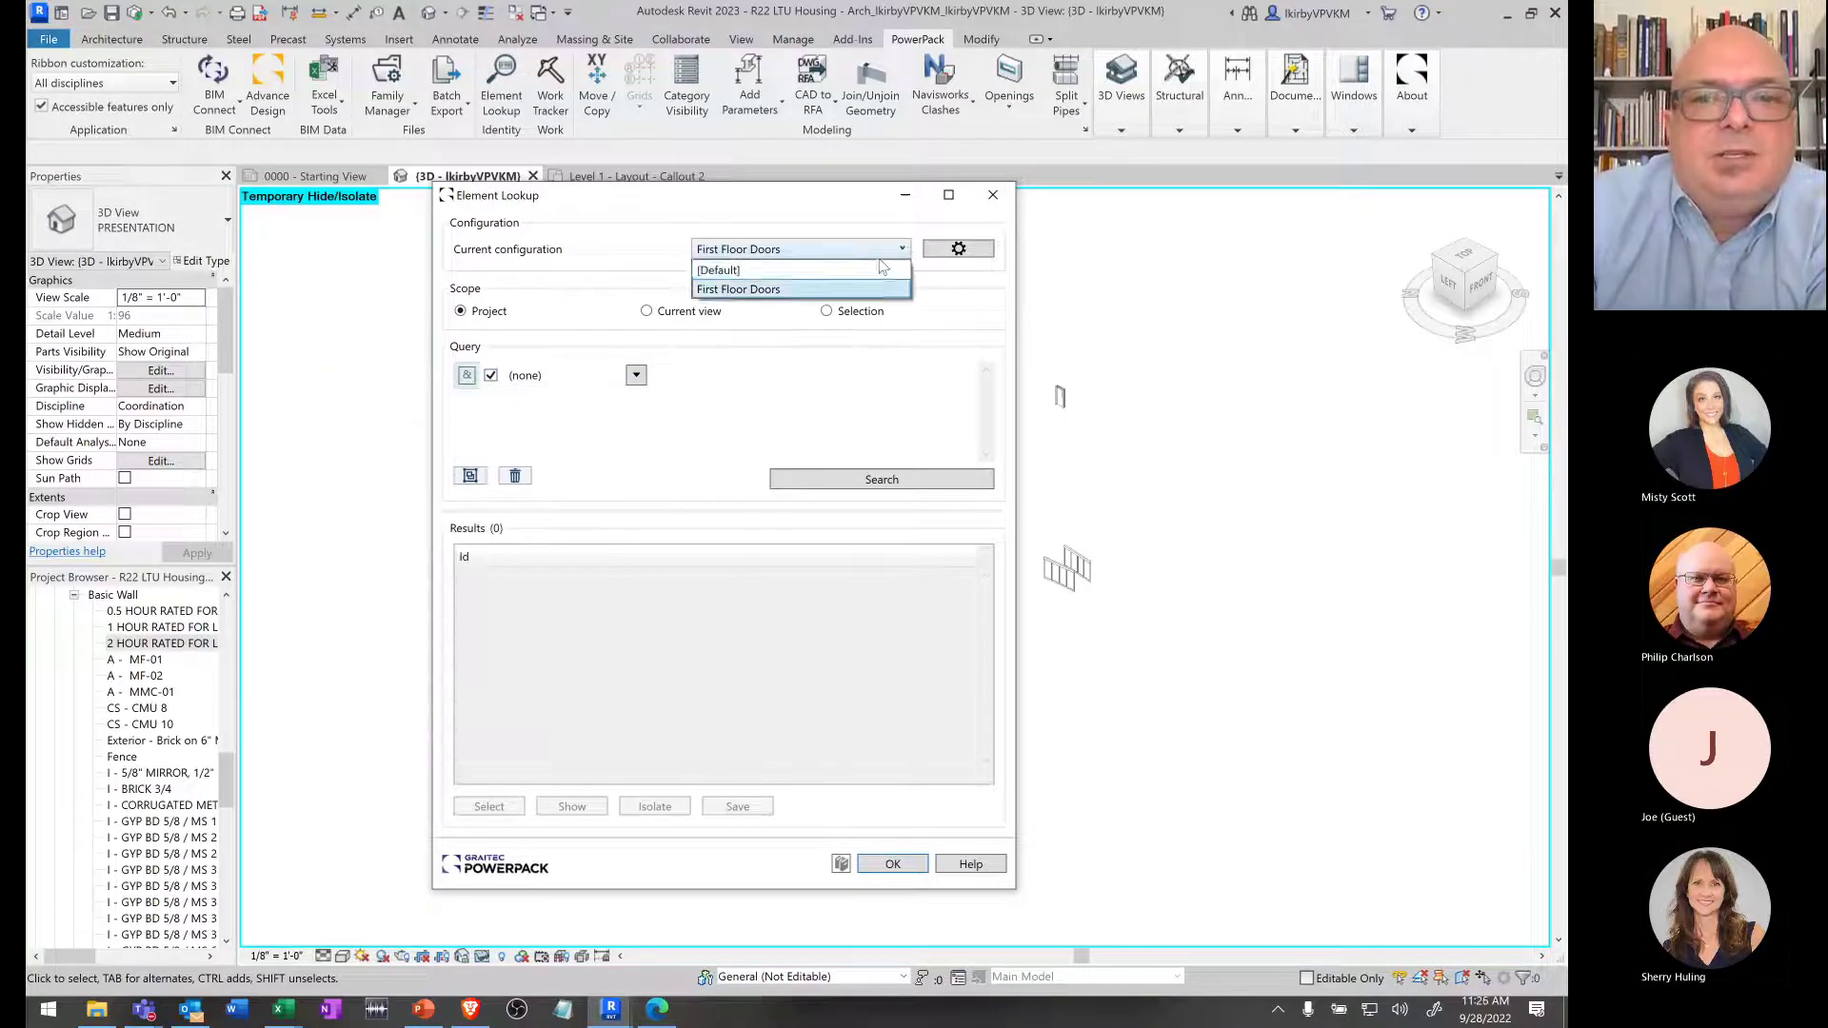
left_click(819, 273)
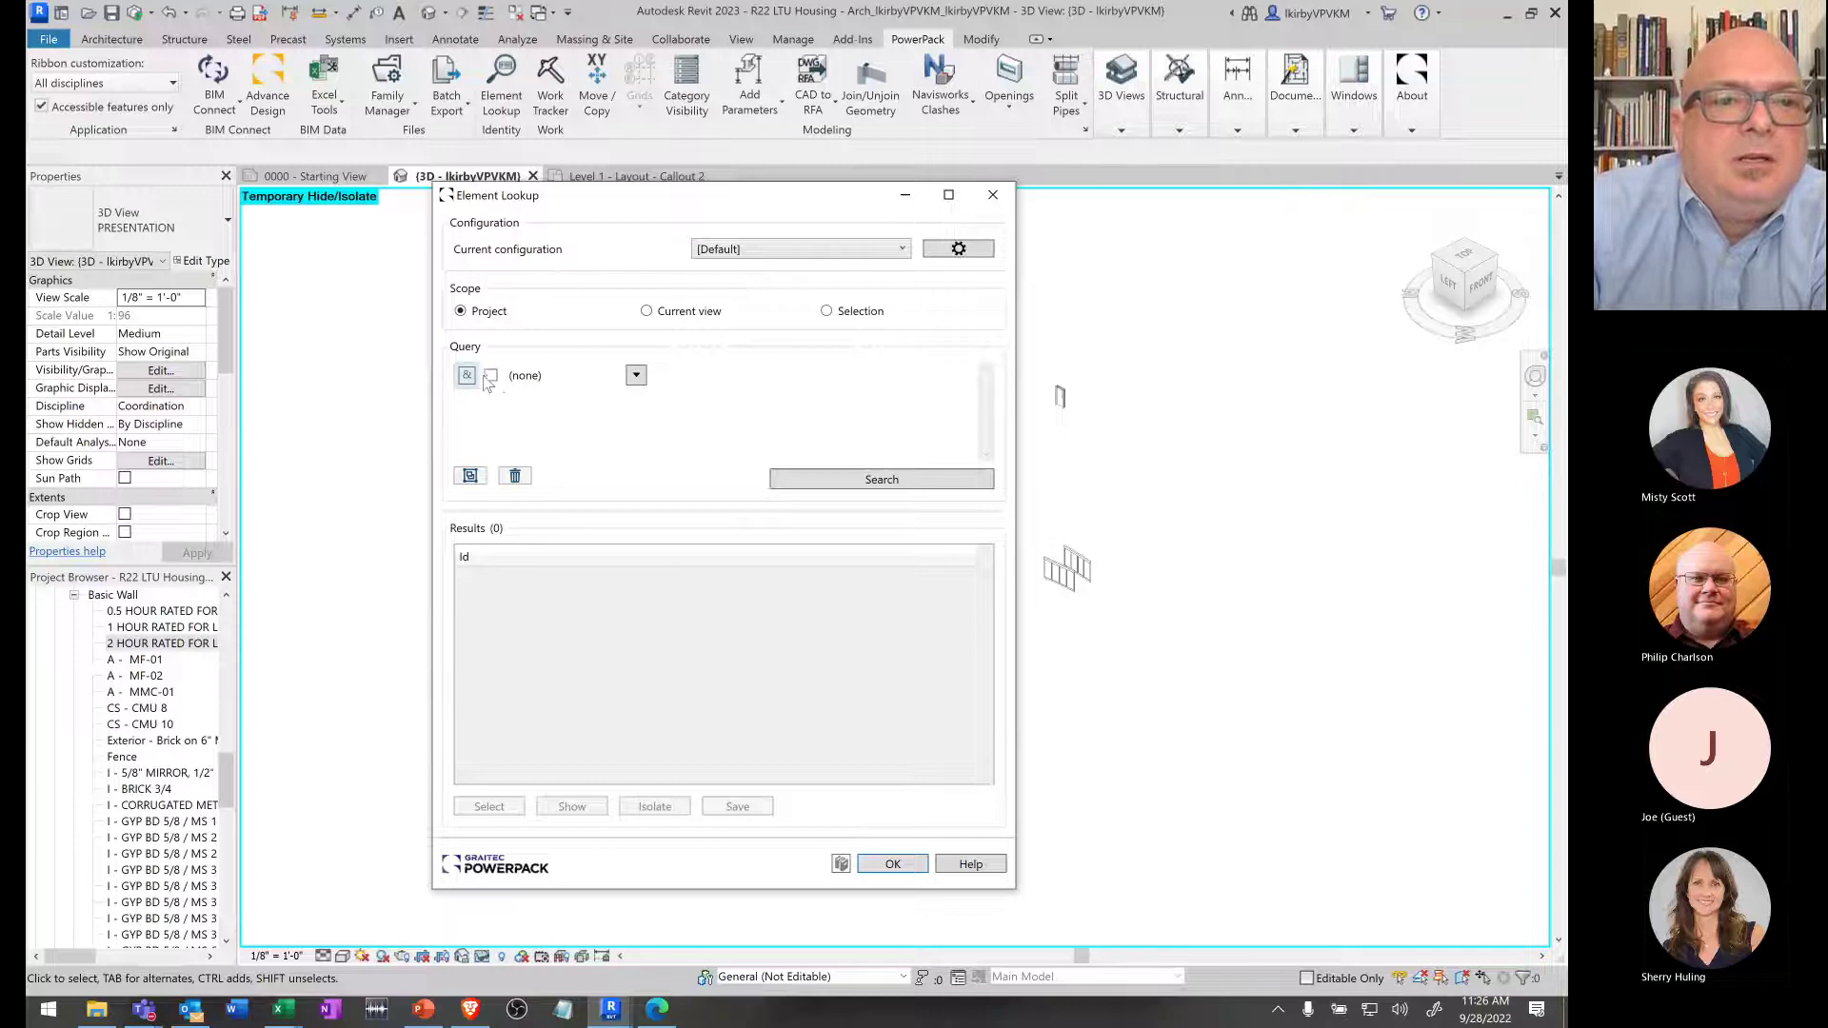
- Enable the first query condition and assign it the Category parameter
left_click(635, 376)
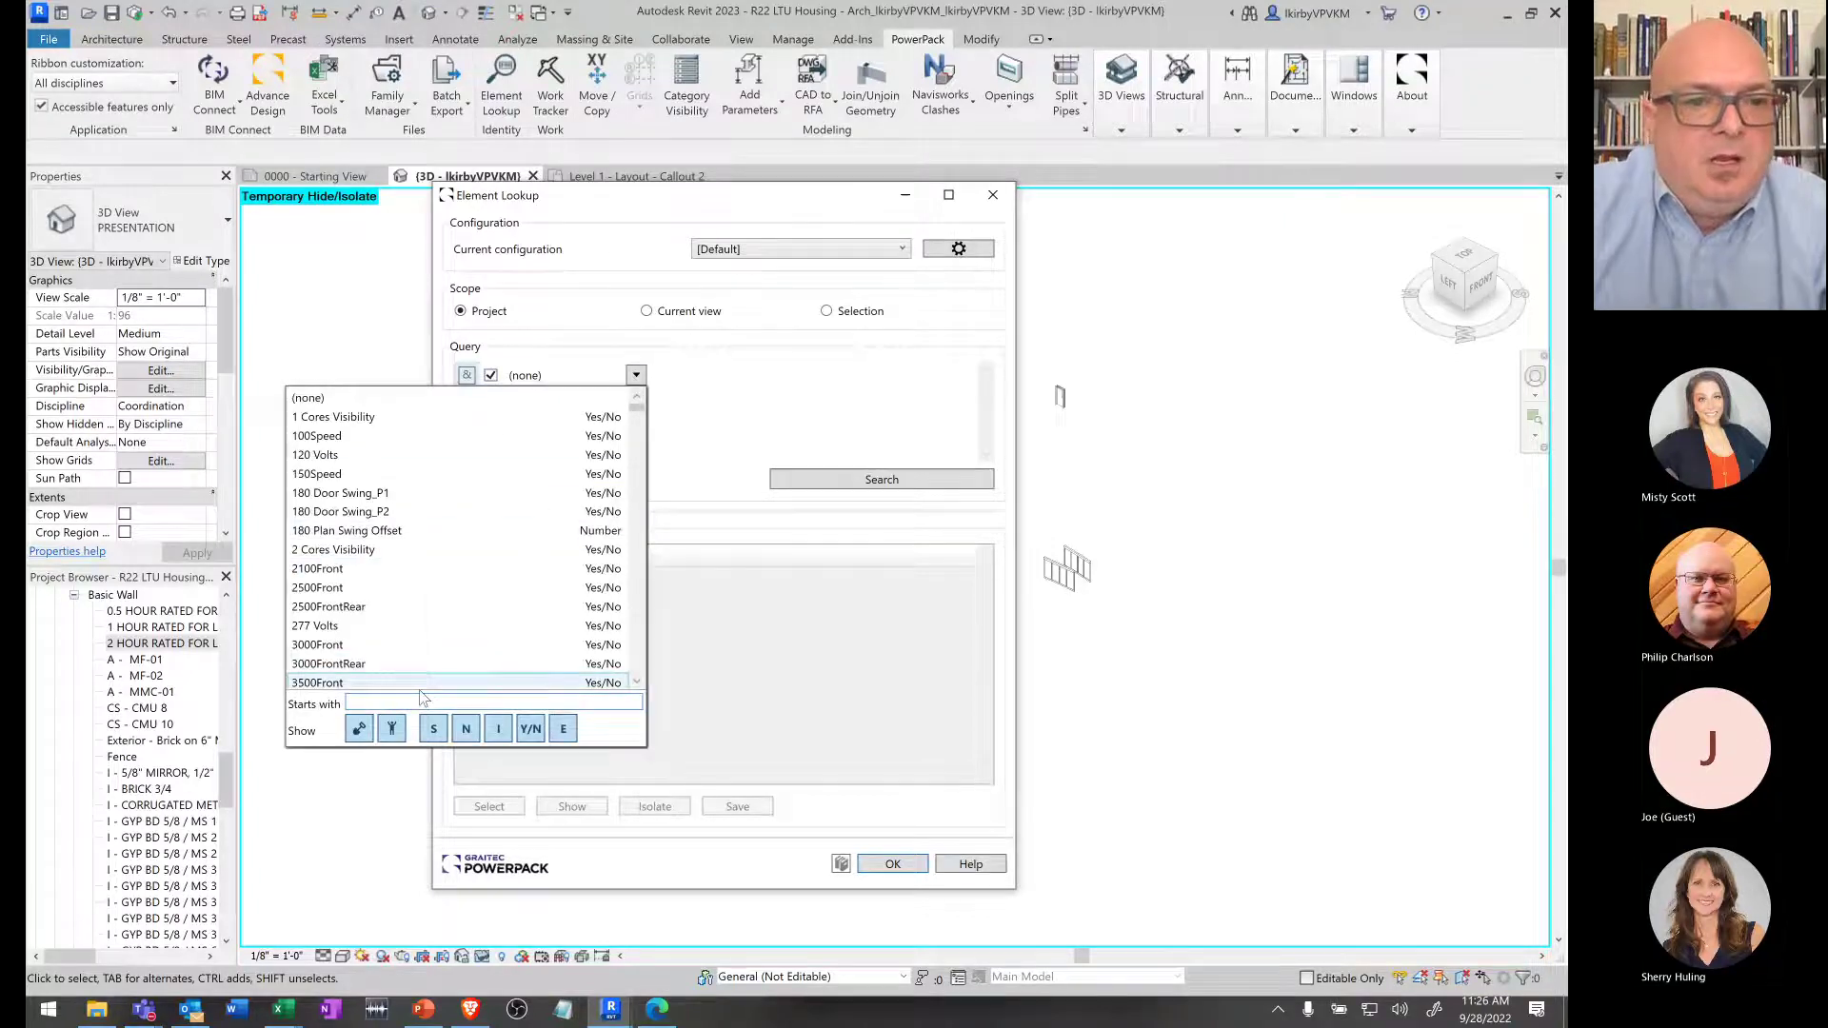
type("cat")
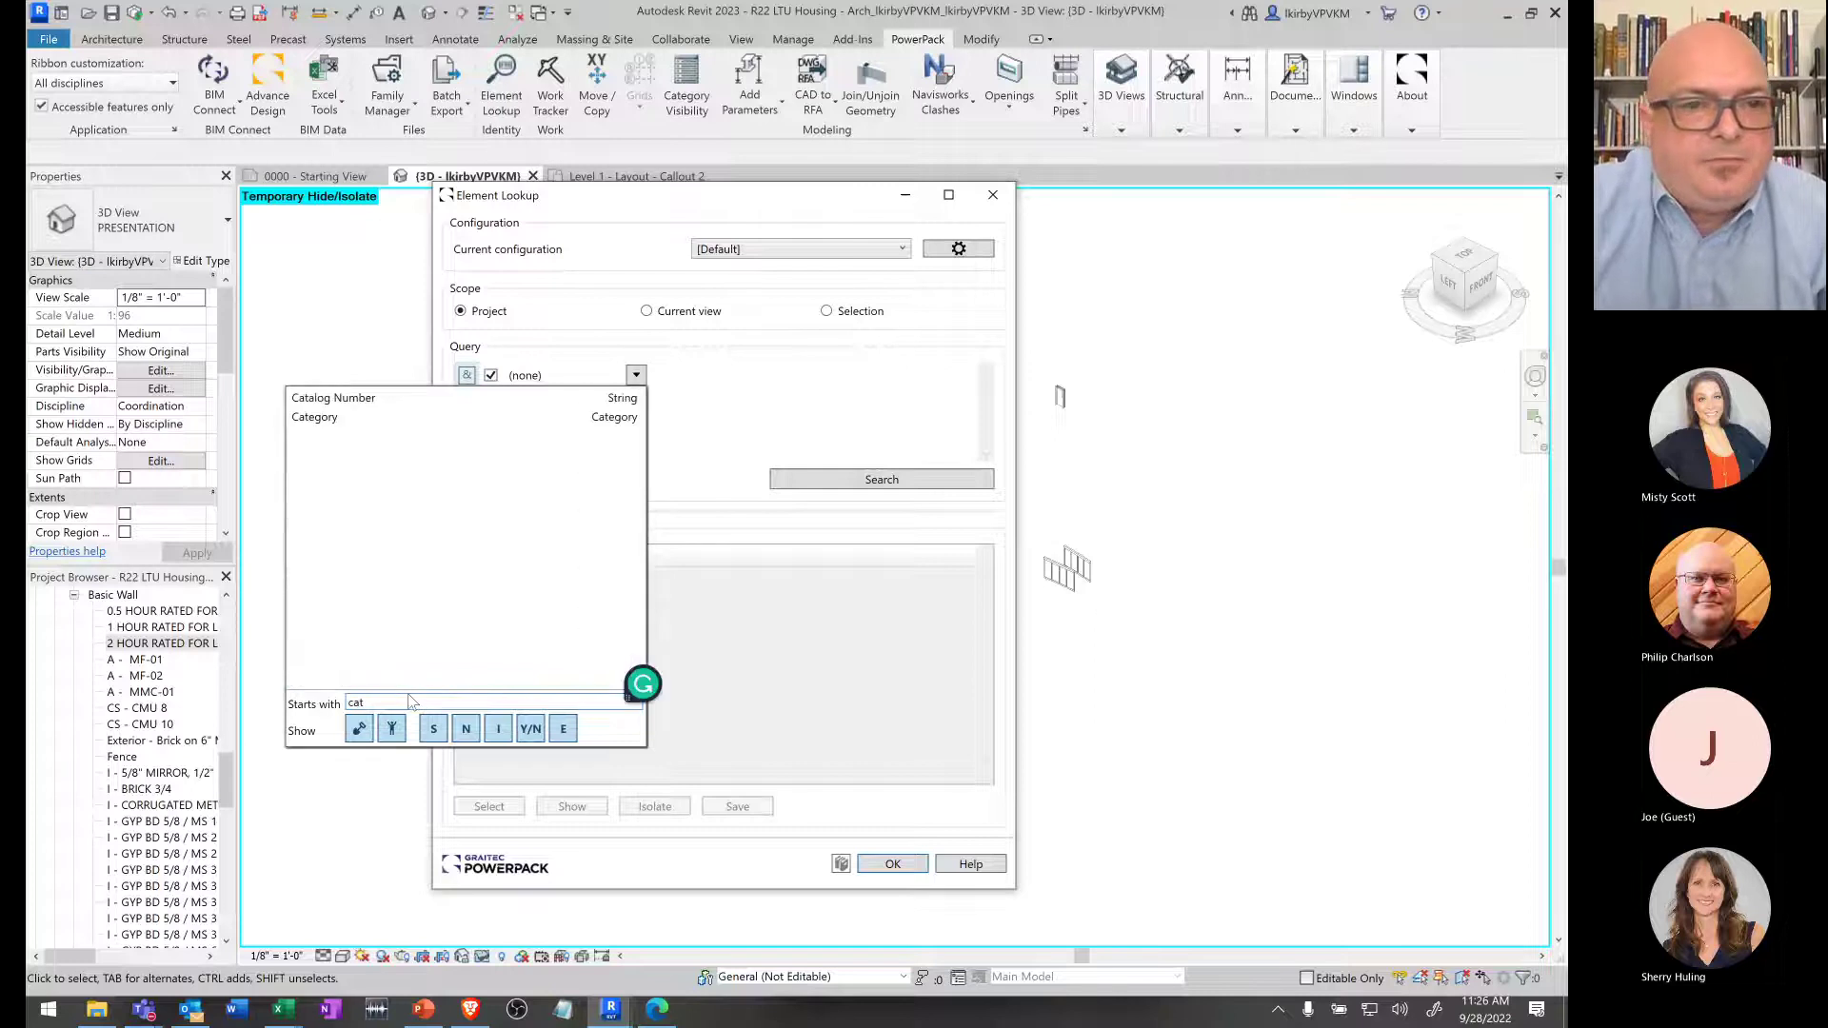
left_click(354, 417)
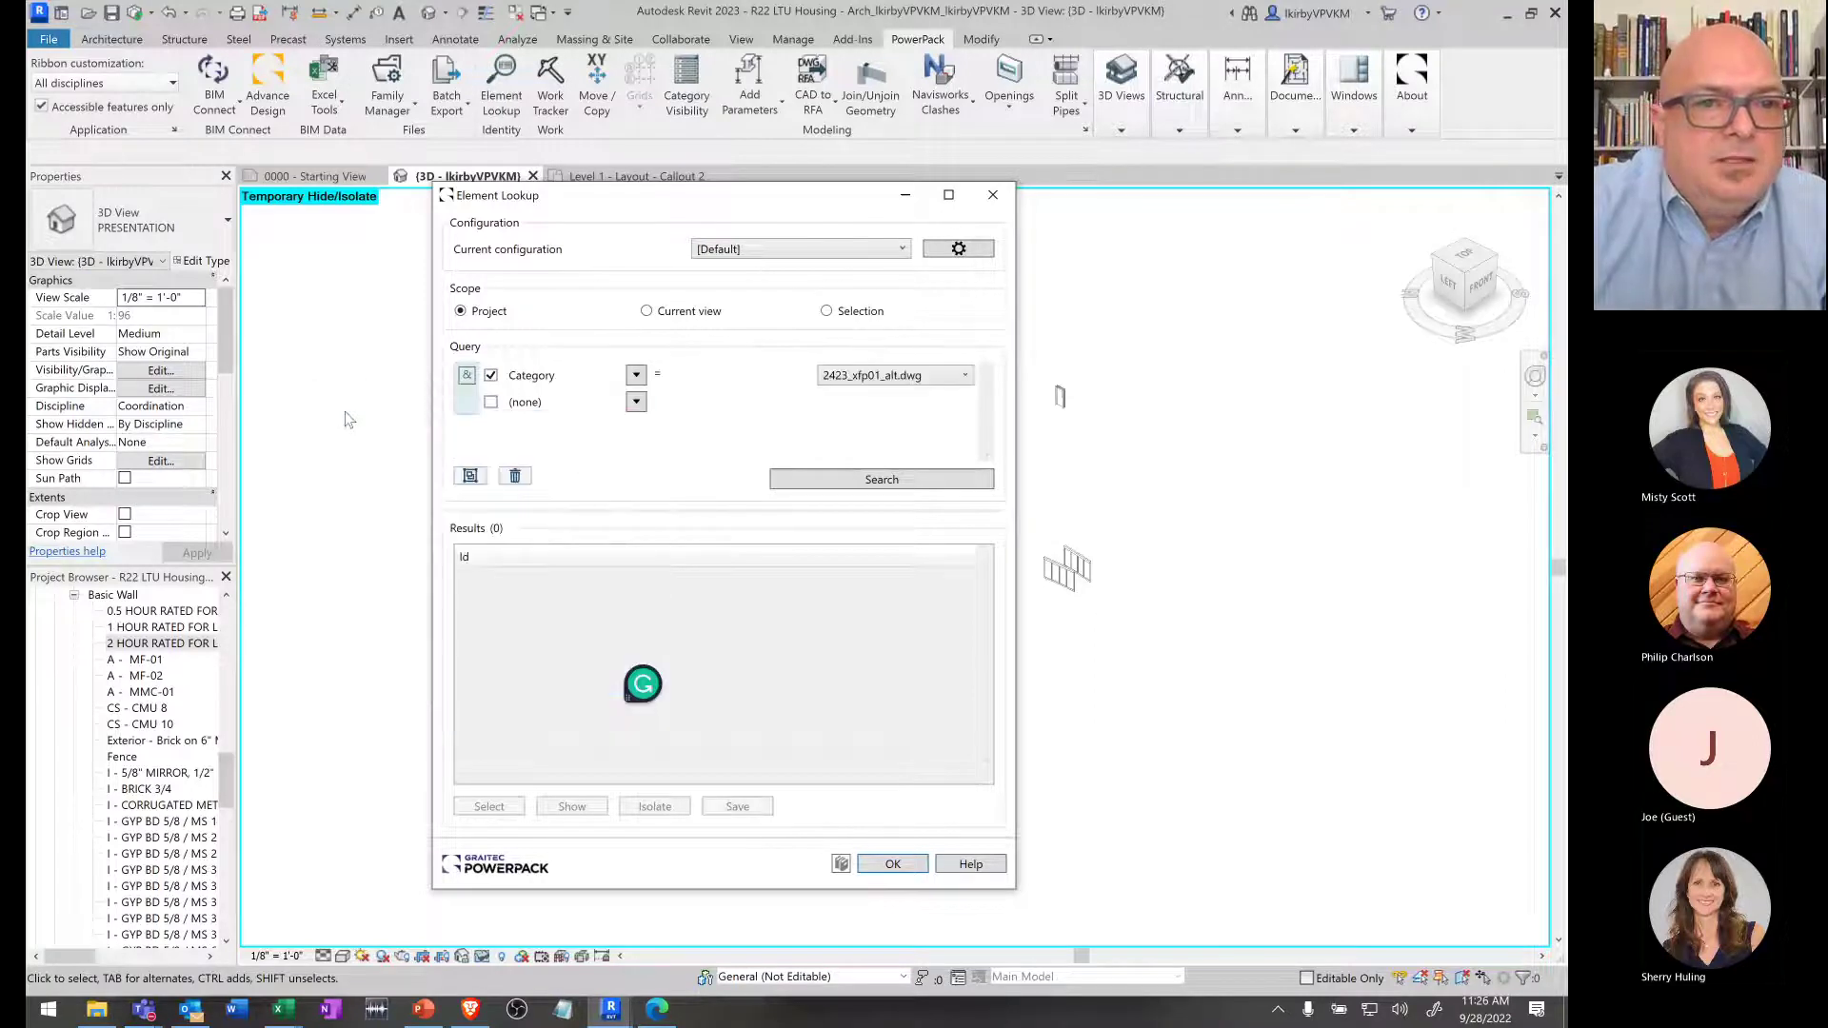
- Set the Category condition's value to Doors
left_click(954, 374)
left_click(960, 375)
left_click(964, 375)
scroll(975, 380, "down", 5)
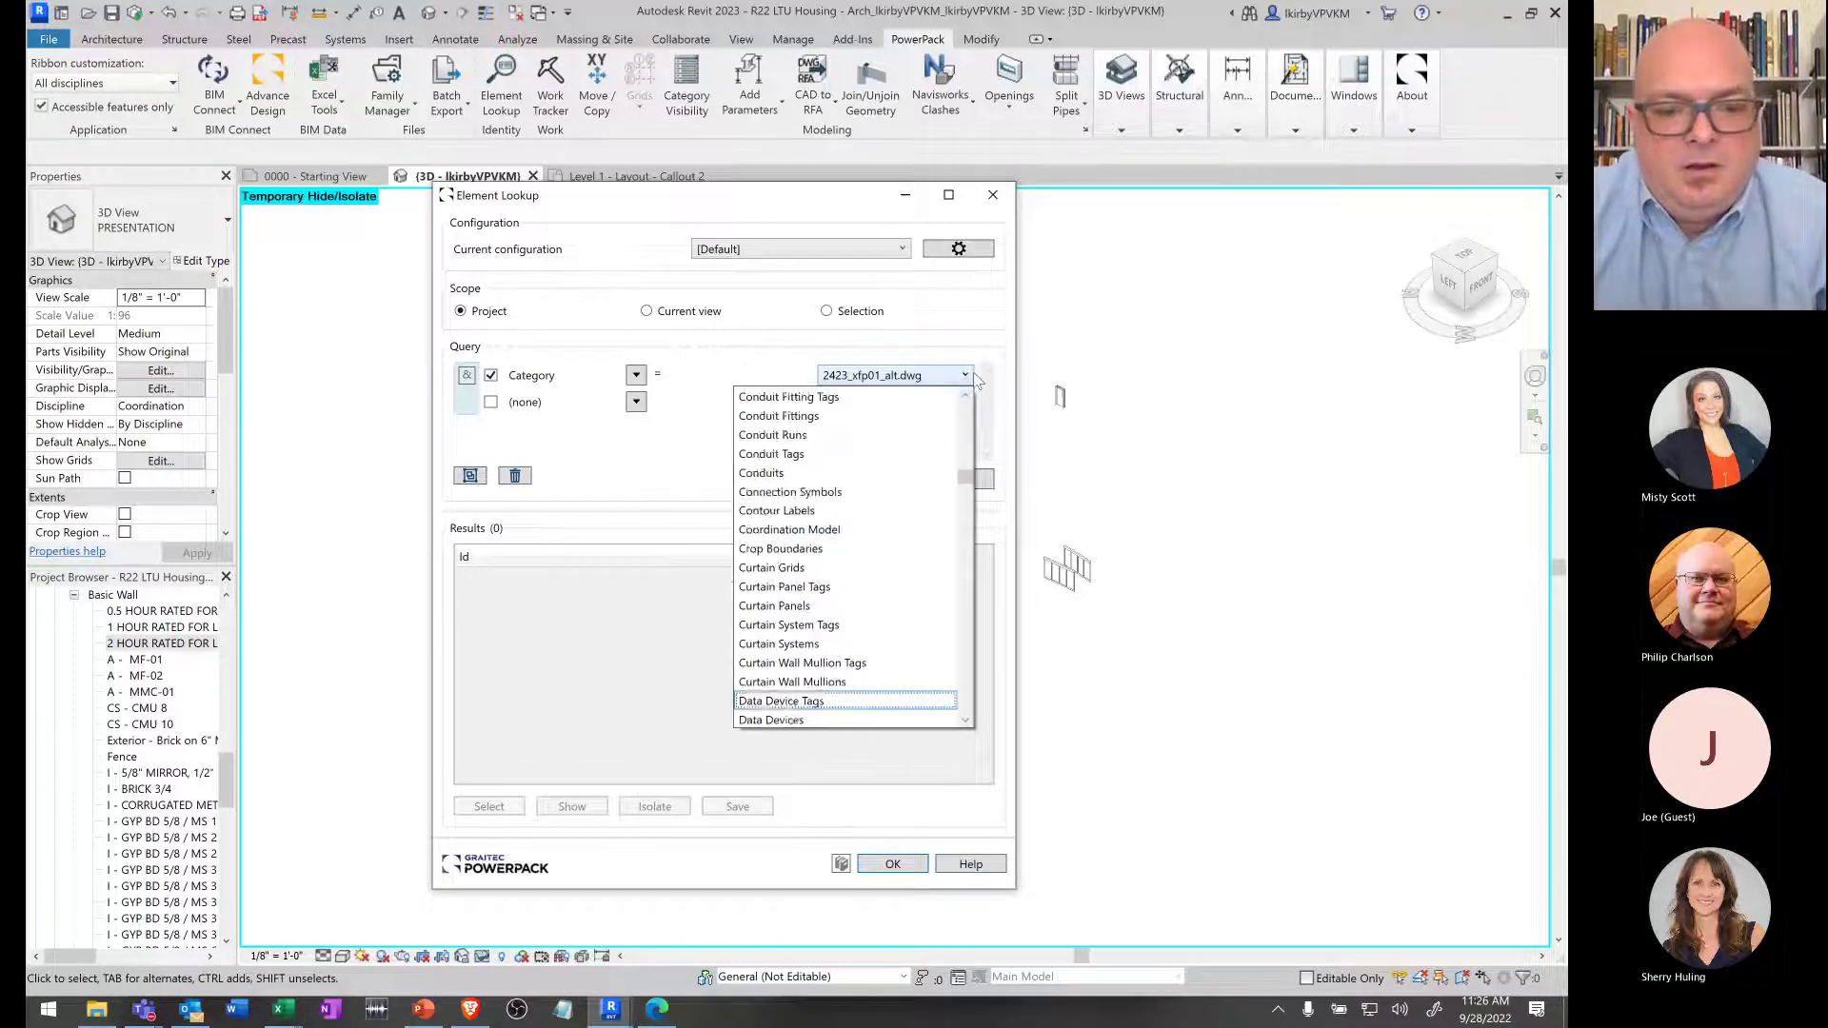
scroll(838, 571, "down", 5)
left_click(817, 638)
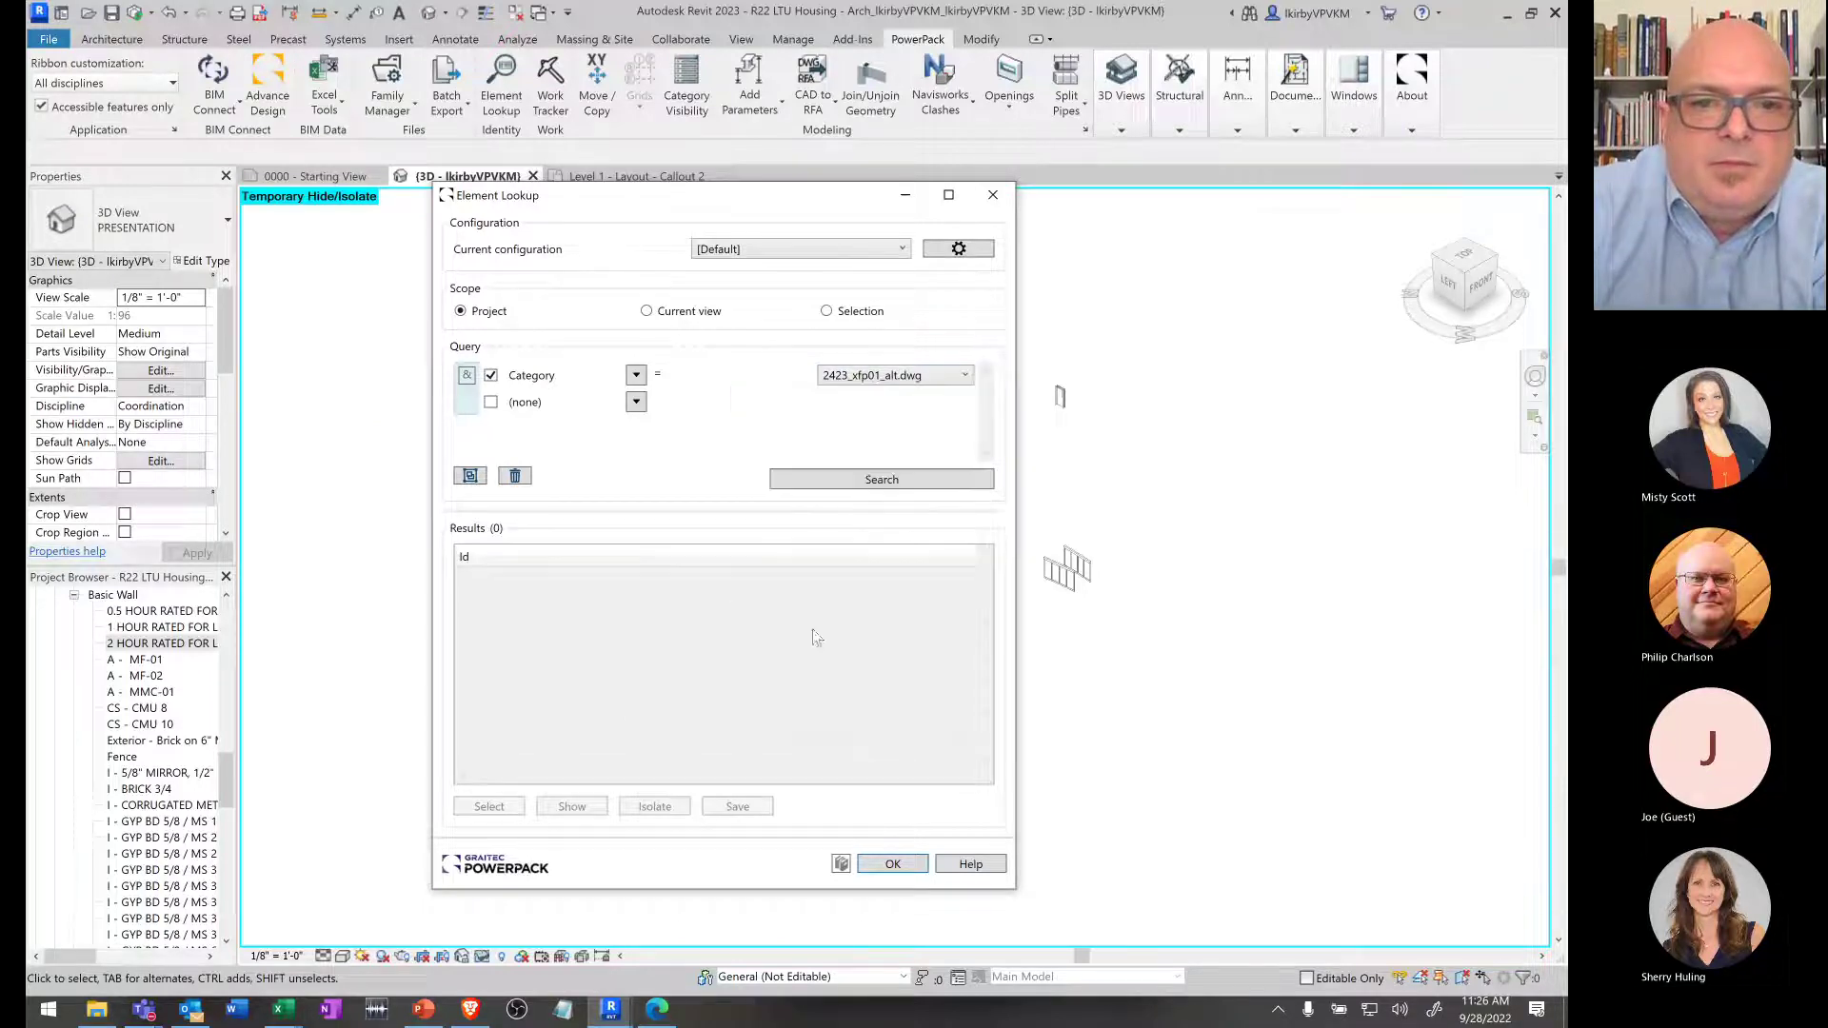
left_click(947, 382)
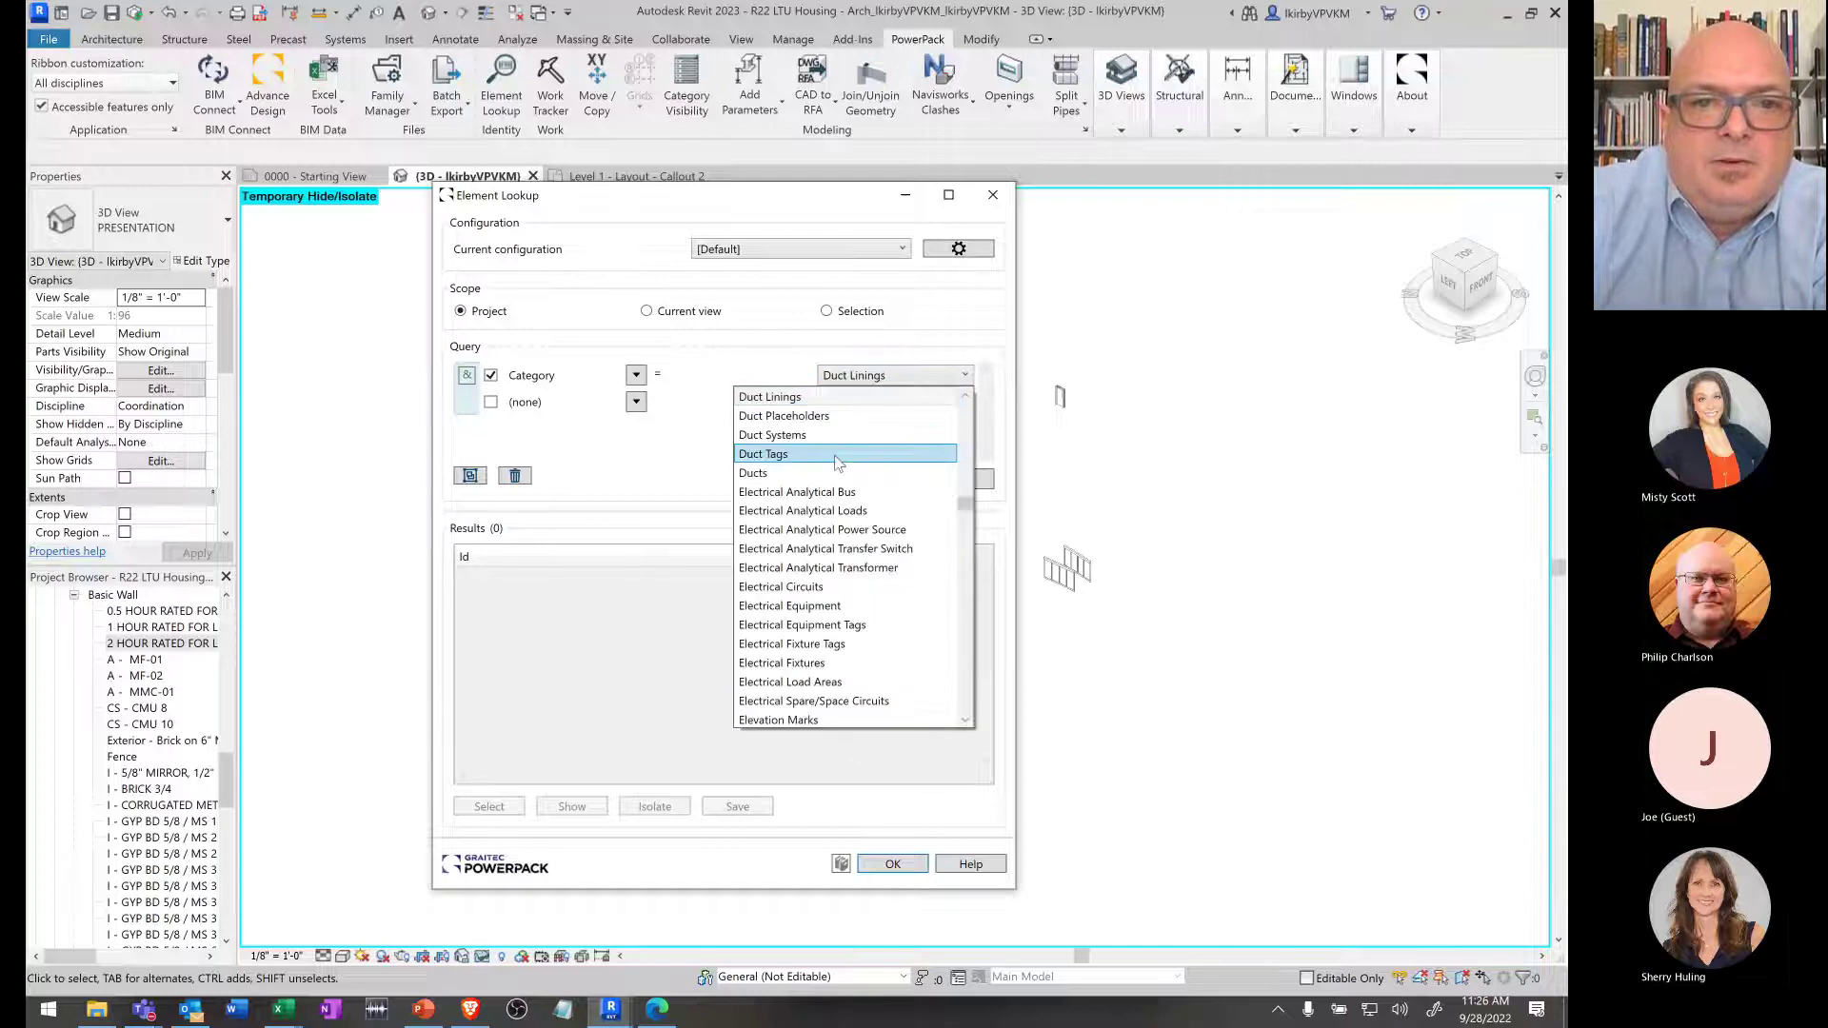
scroll(860, 449, "up", 2)
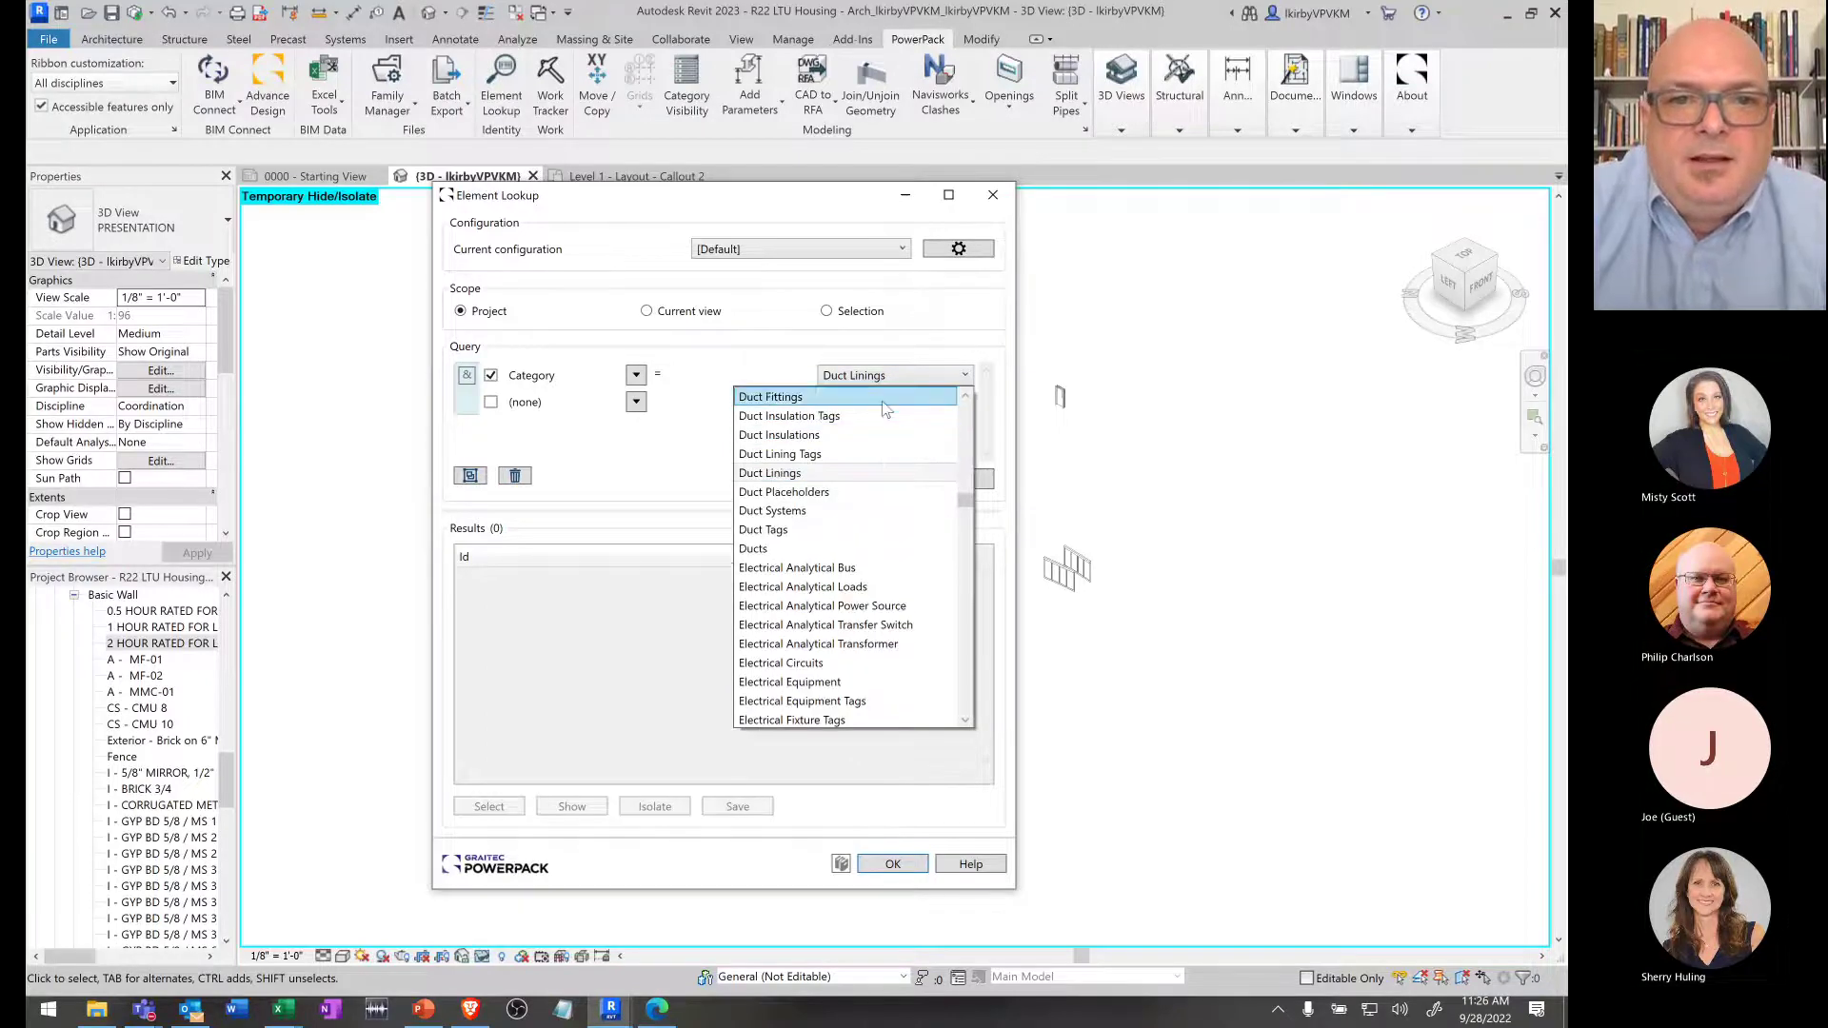
scroll(886, 410, "up", 15)
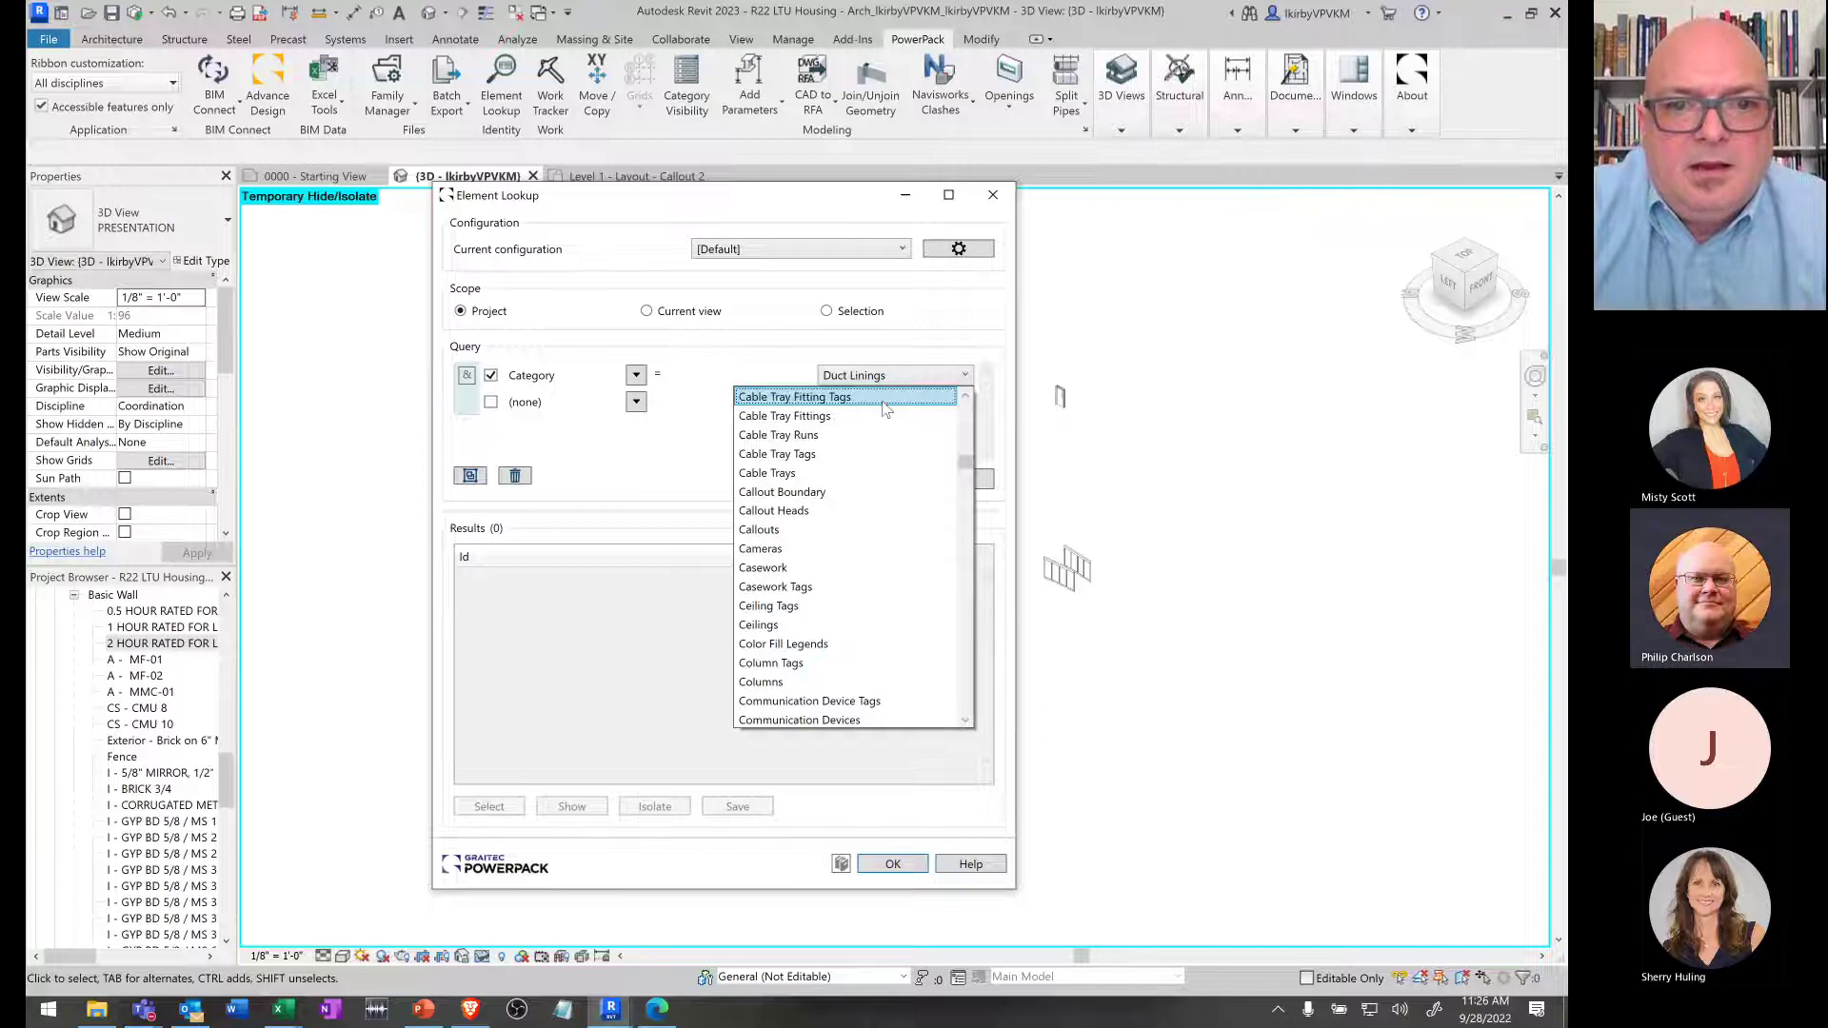
scroll(854, 419, "down", 6)
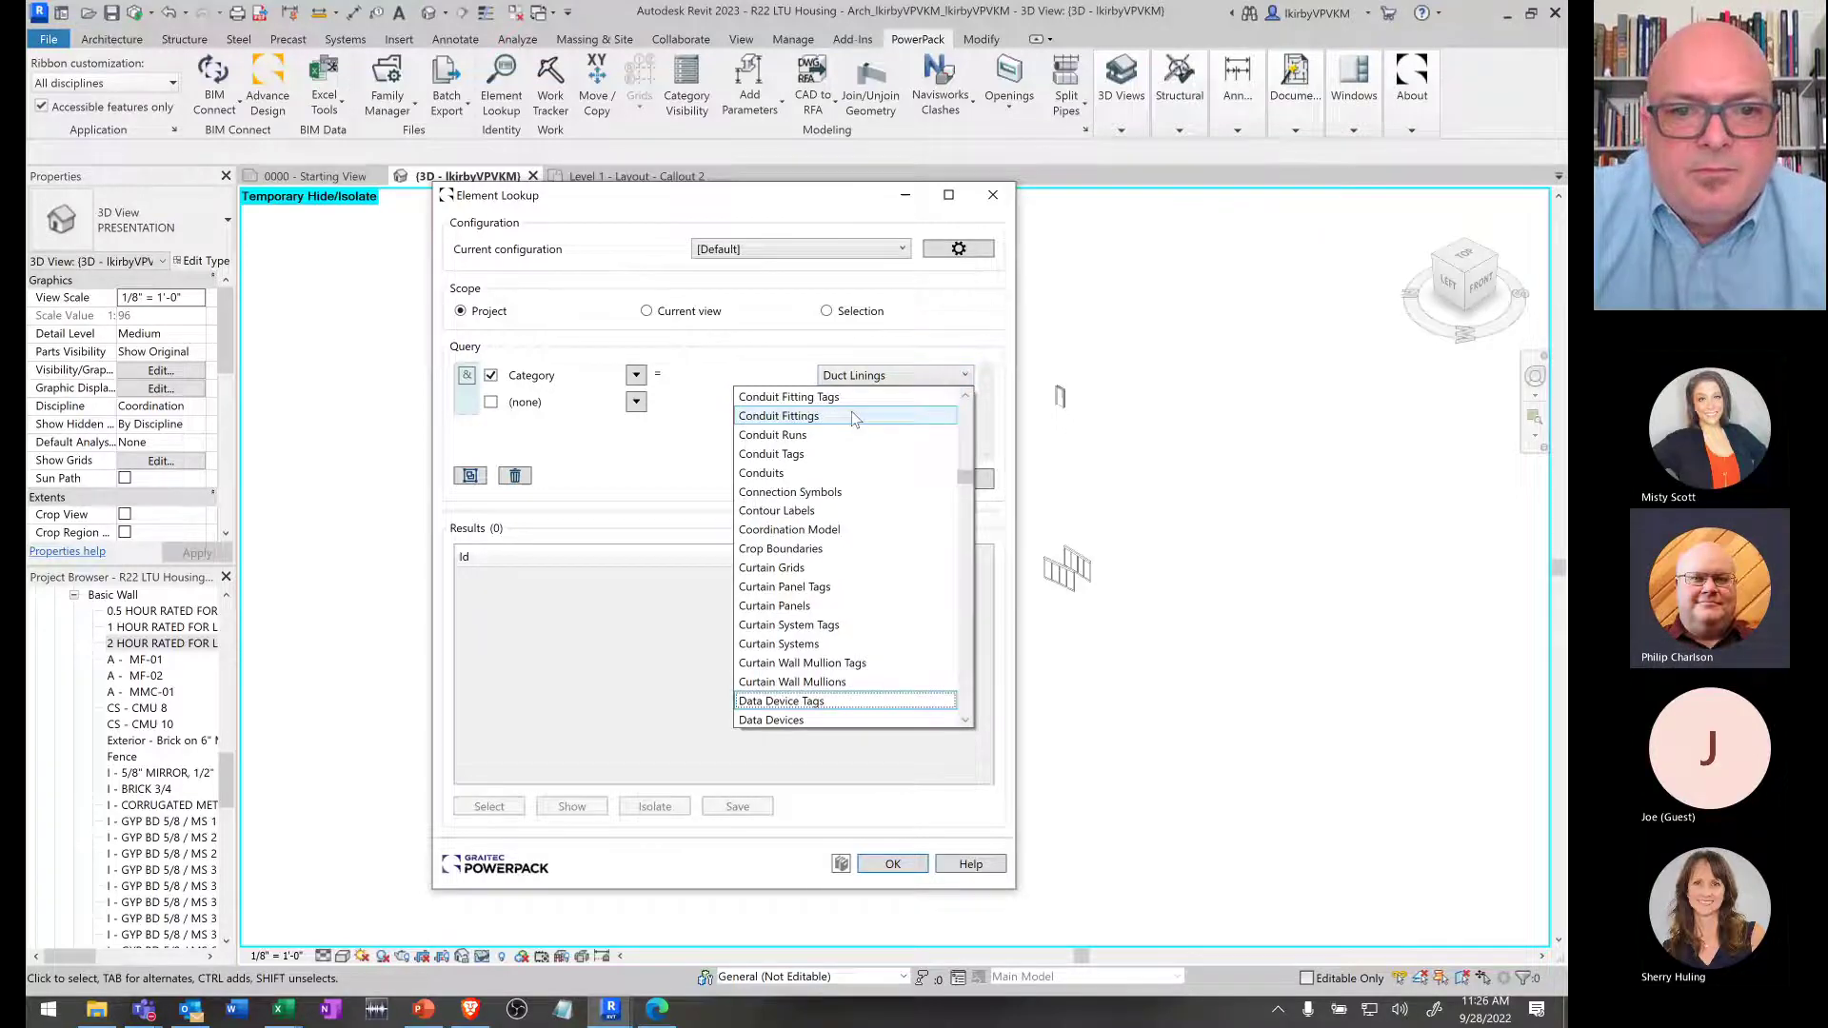
scroll(849, 533, "down", 2)
scroll(847, 555, "down", 1)
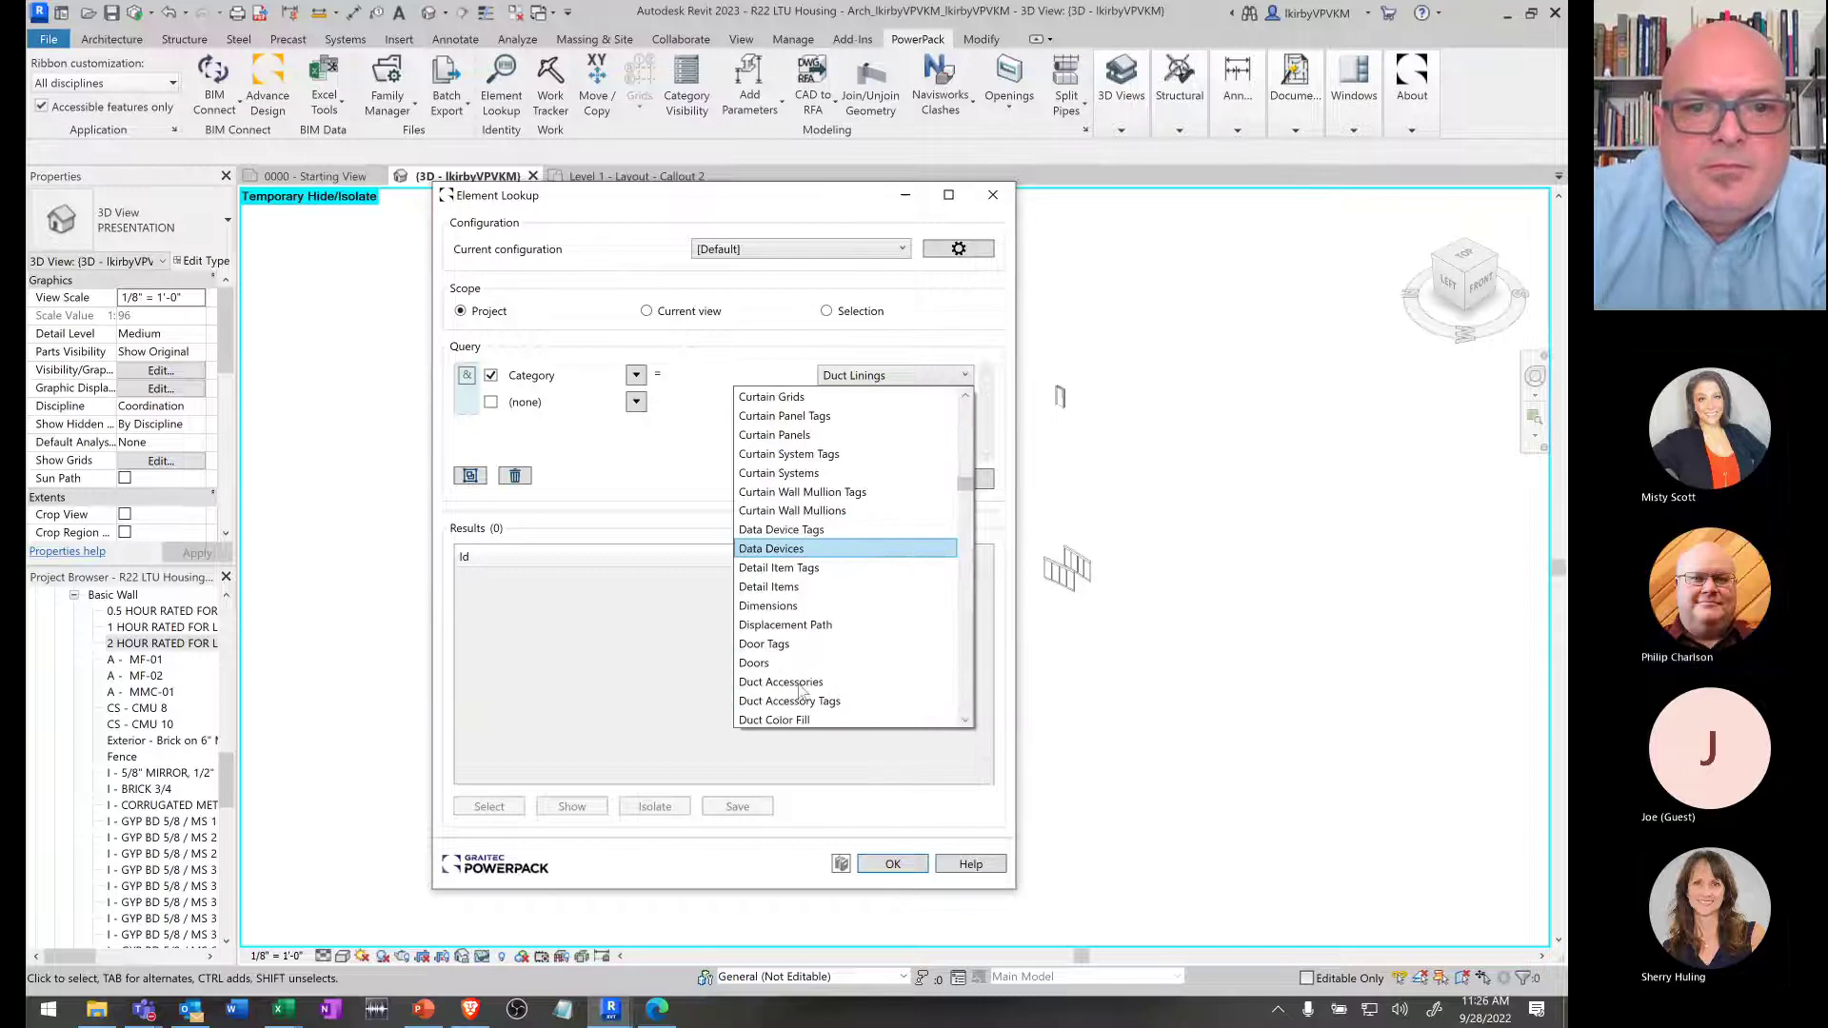
left_click(783, 666)
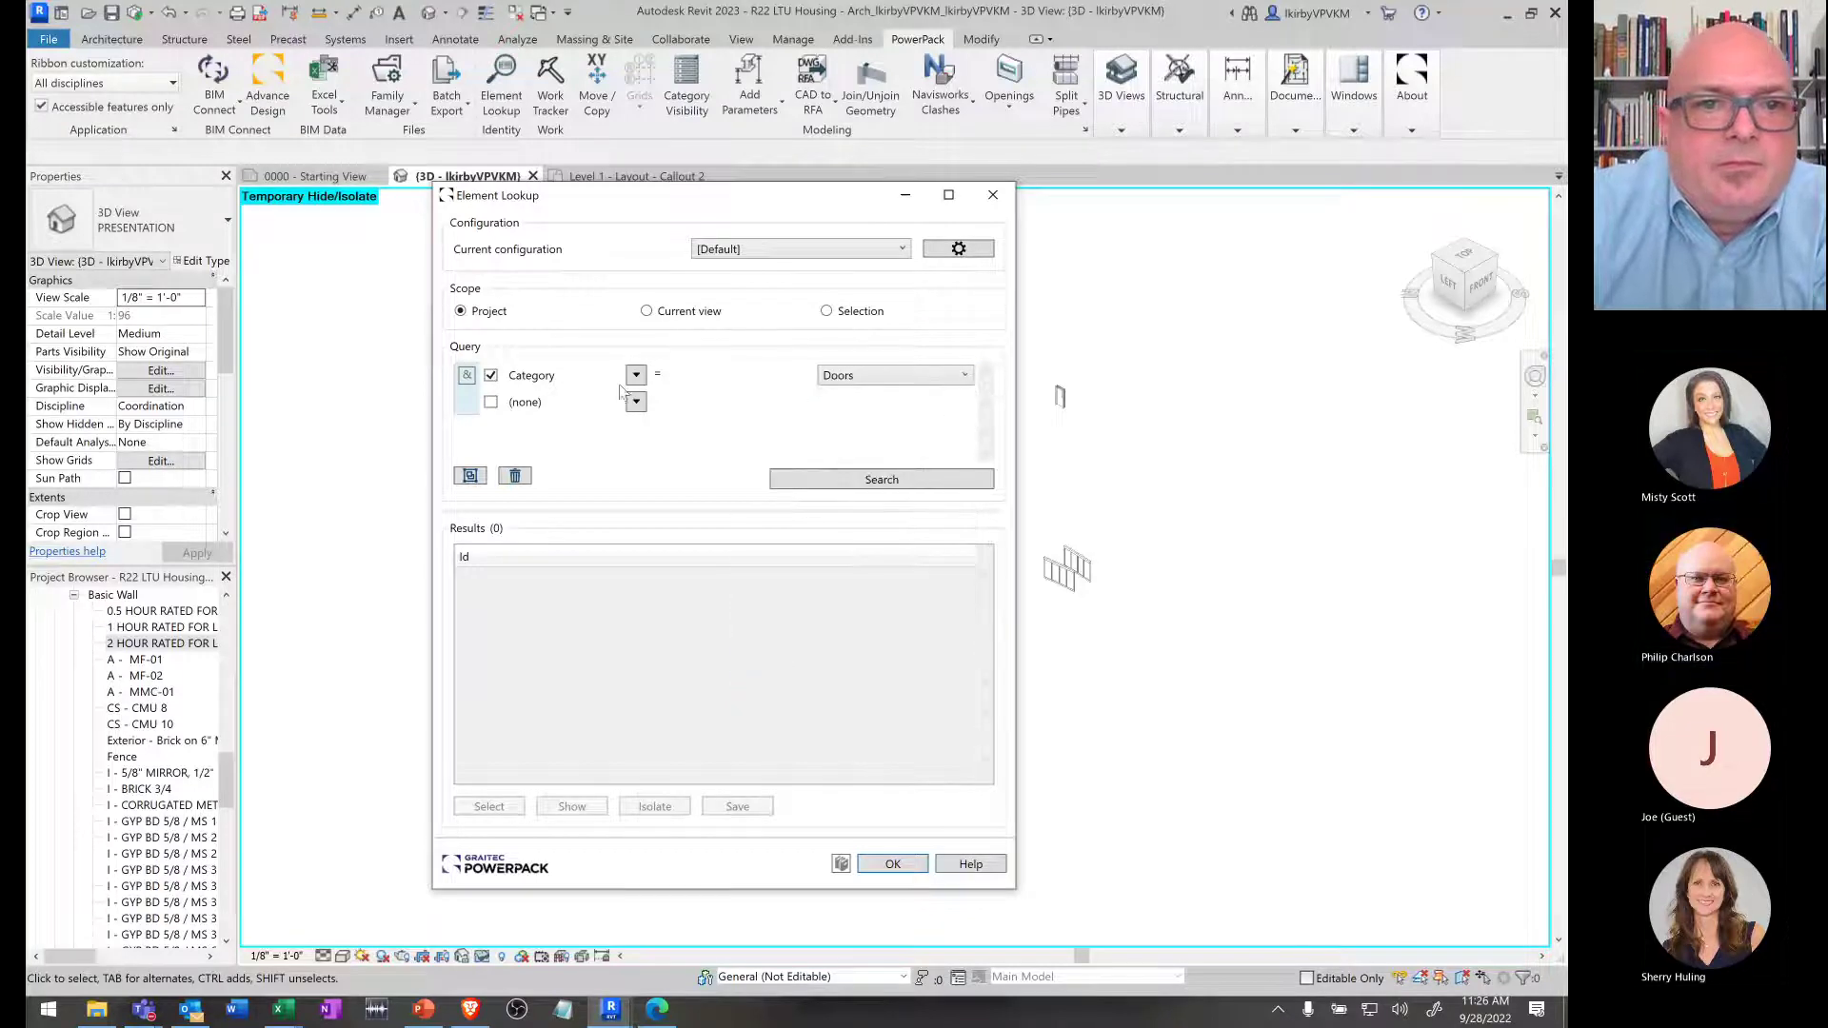
- Add a second query condition requiring the Level parameter of type Level to equal 00 FIRST - FINISH FLOOR
left_click(490, 402)
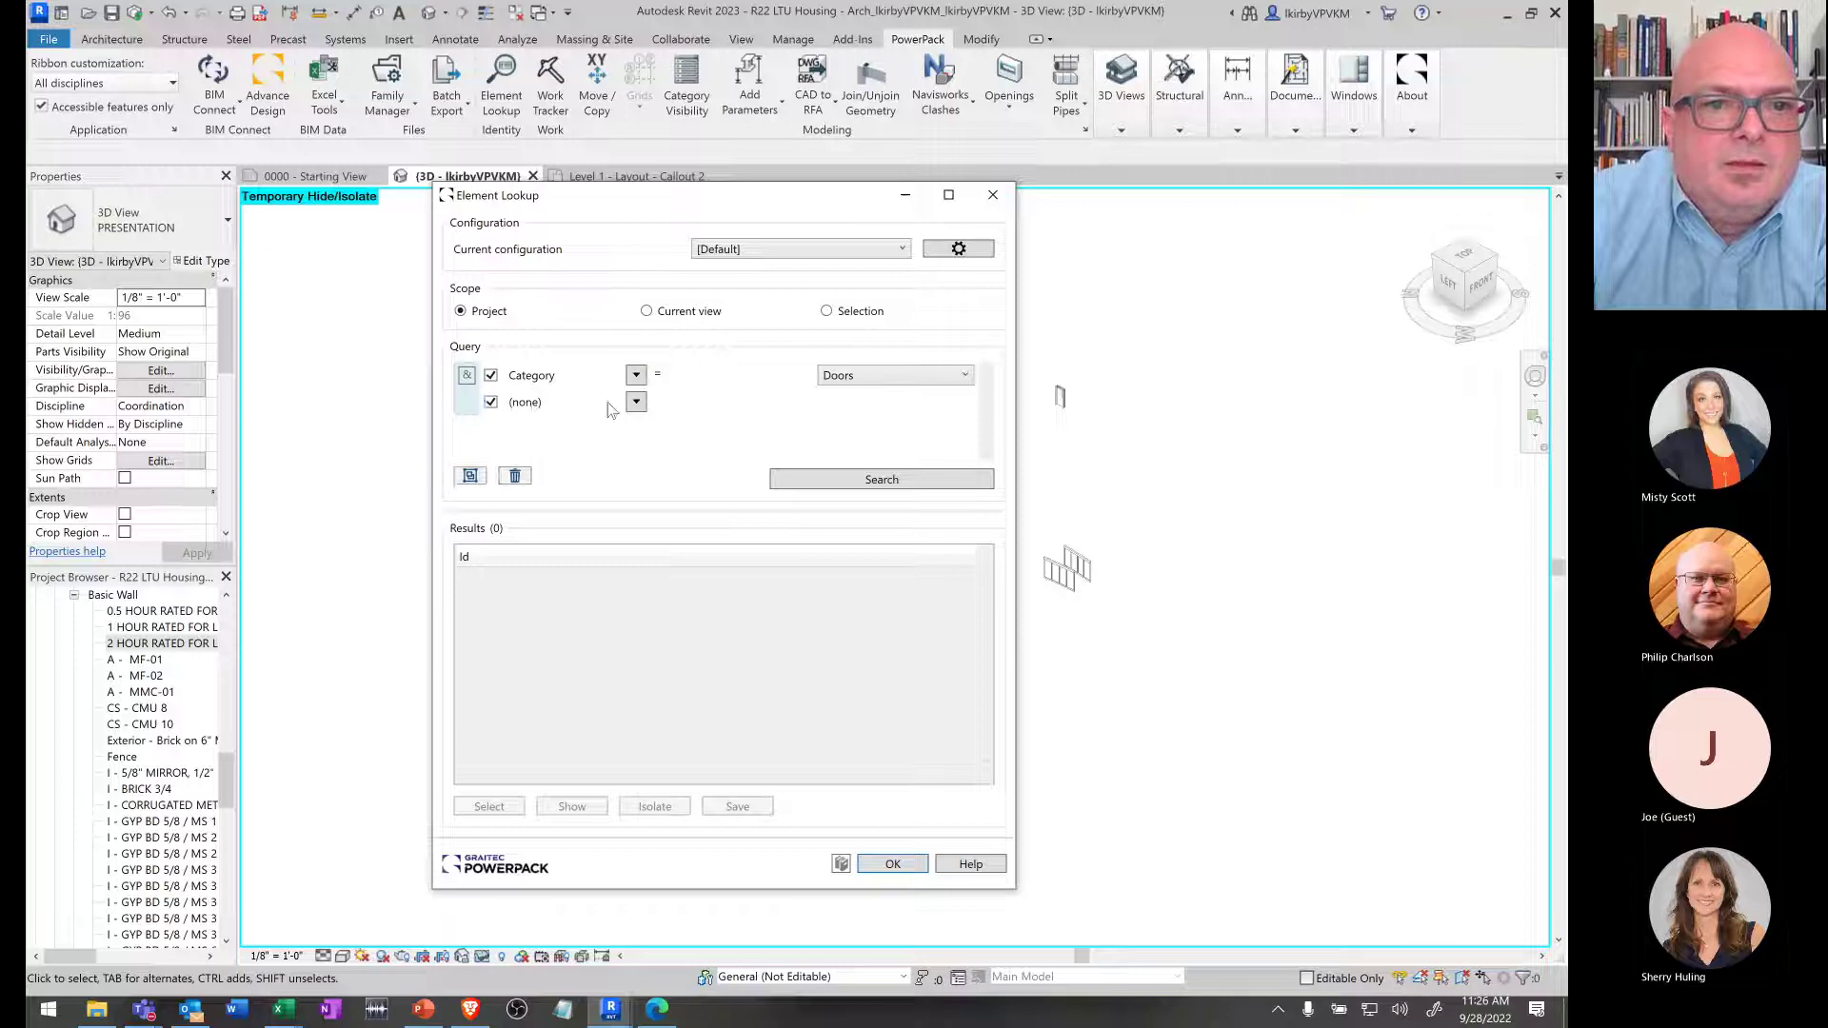
left_click(637, 402)
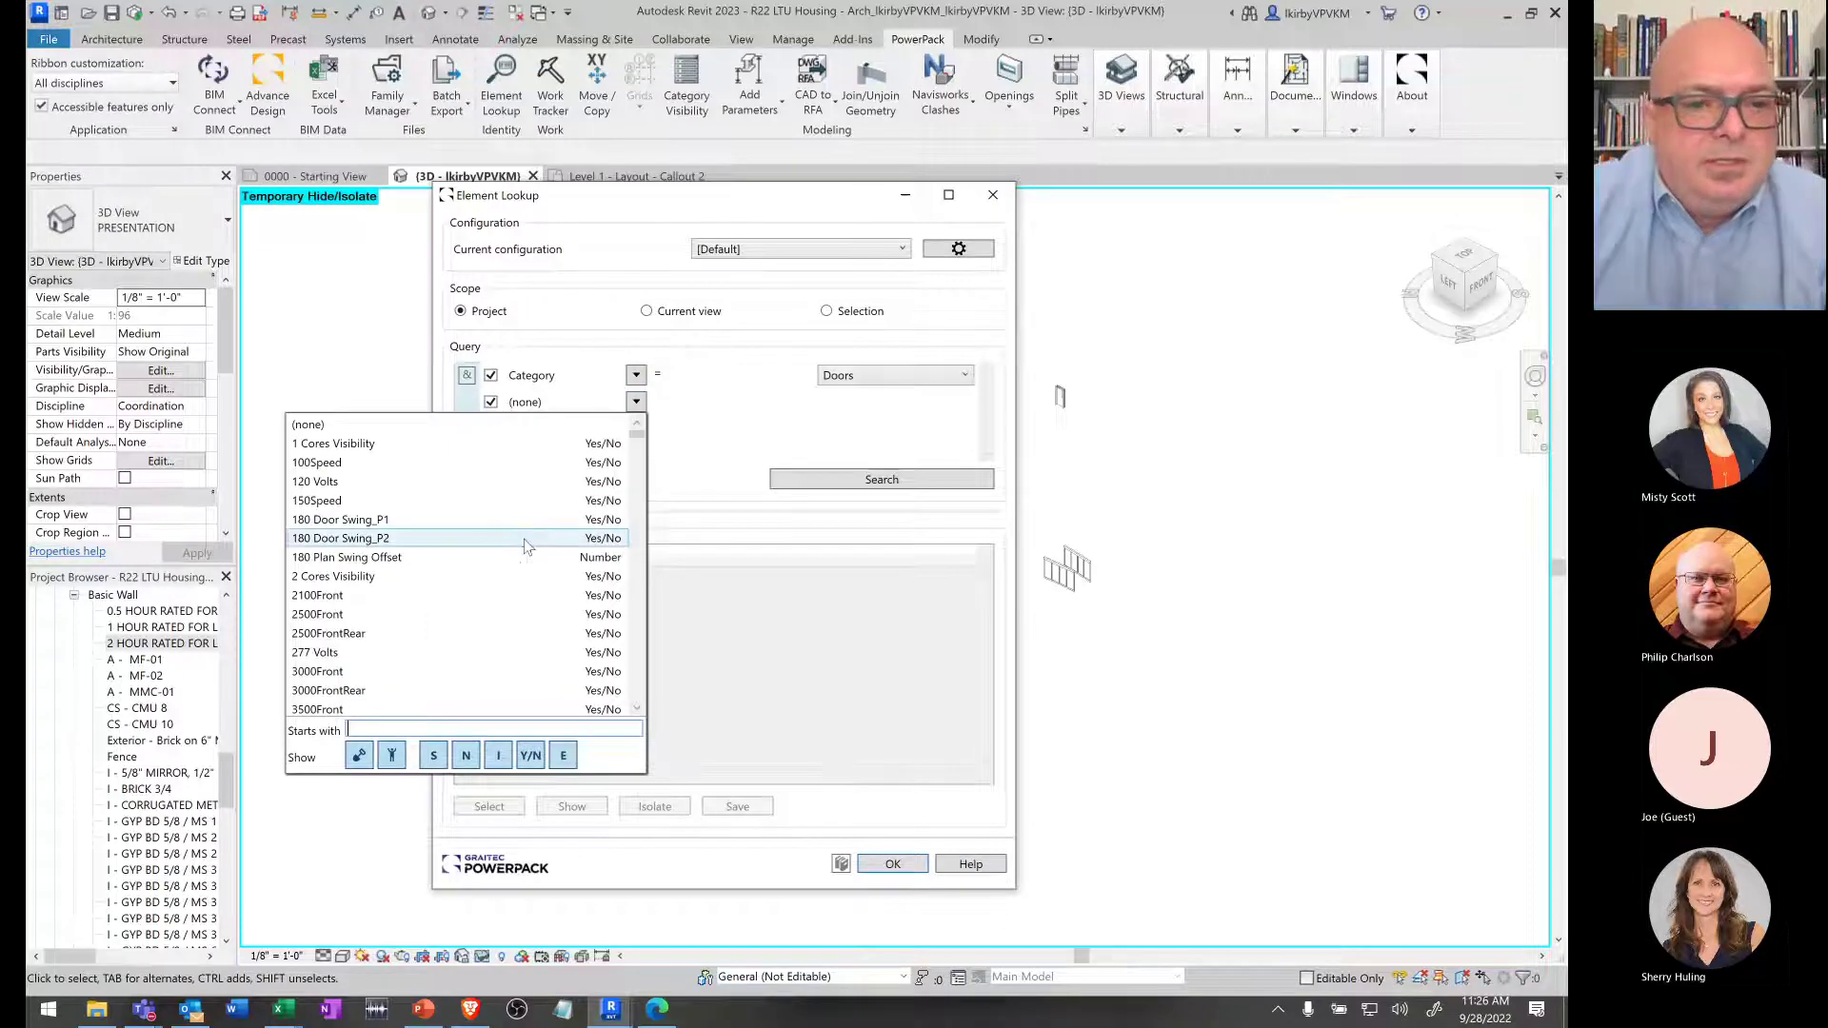
type("lew")
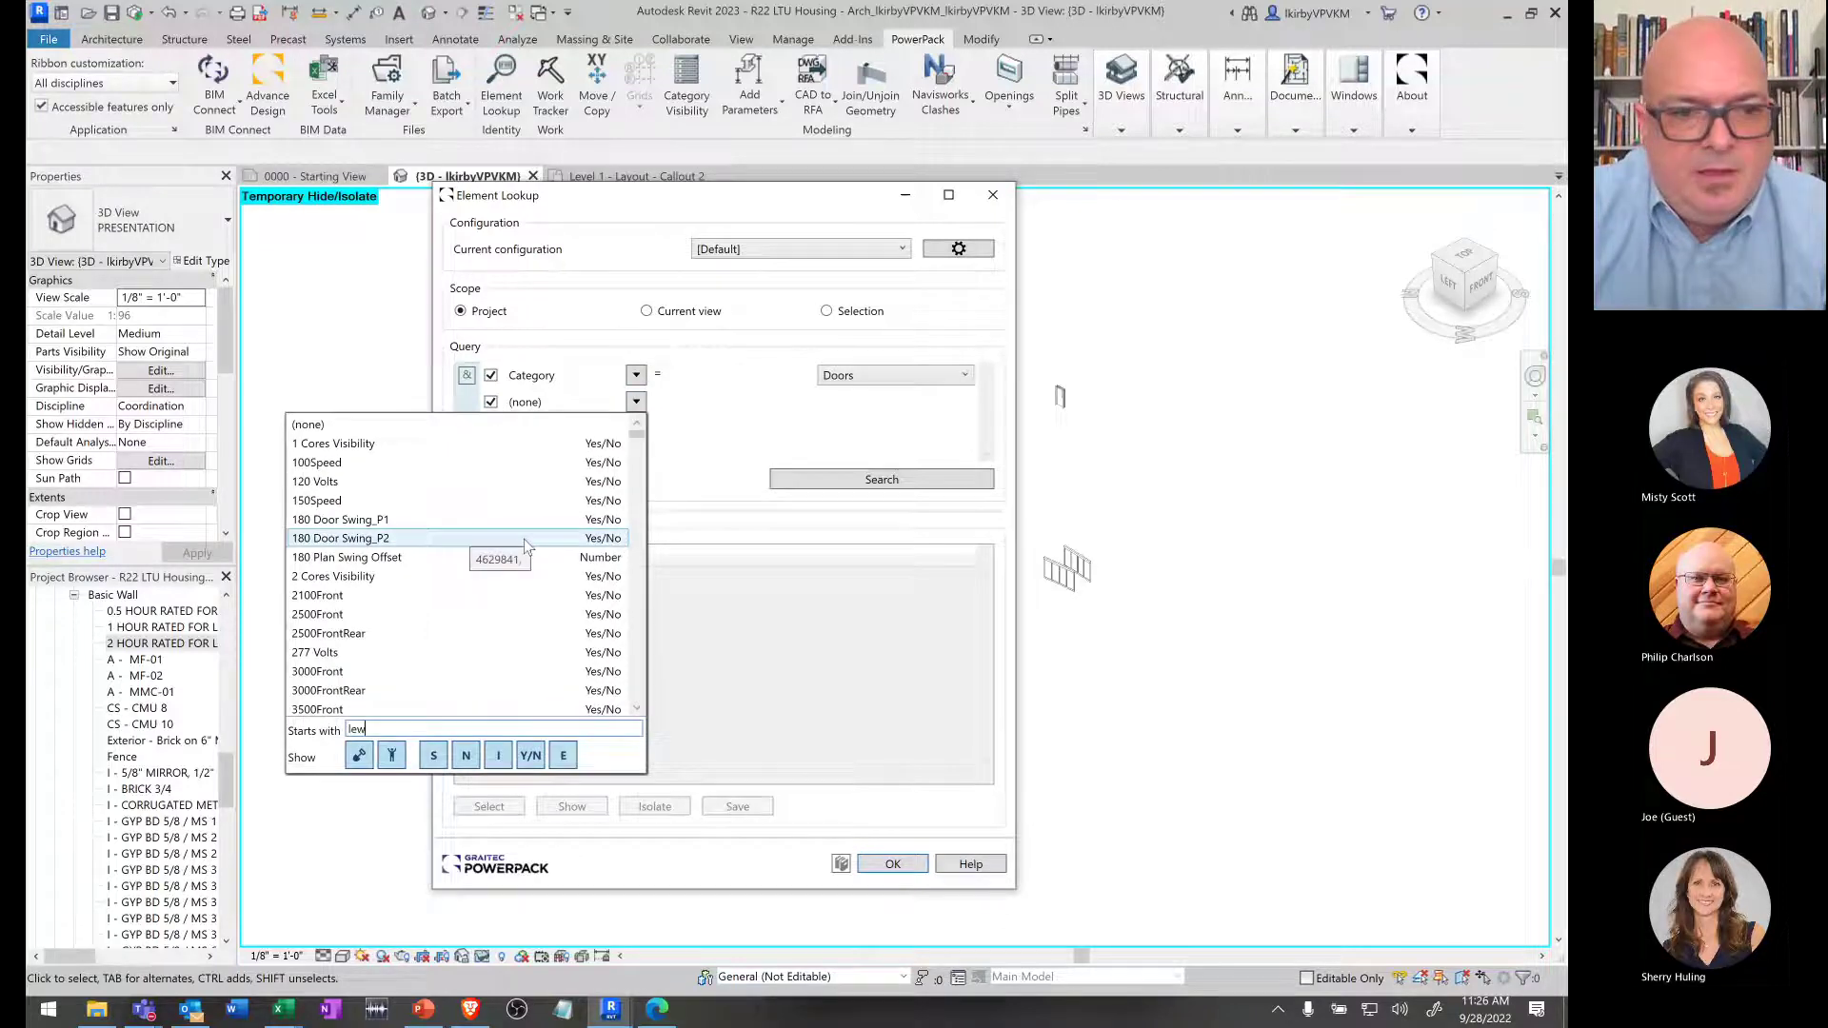
key("BackSpace")
type("v")
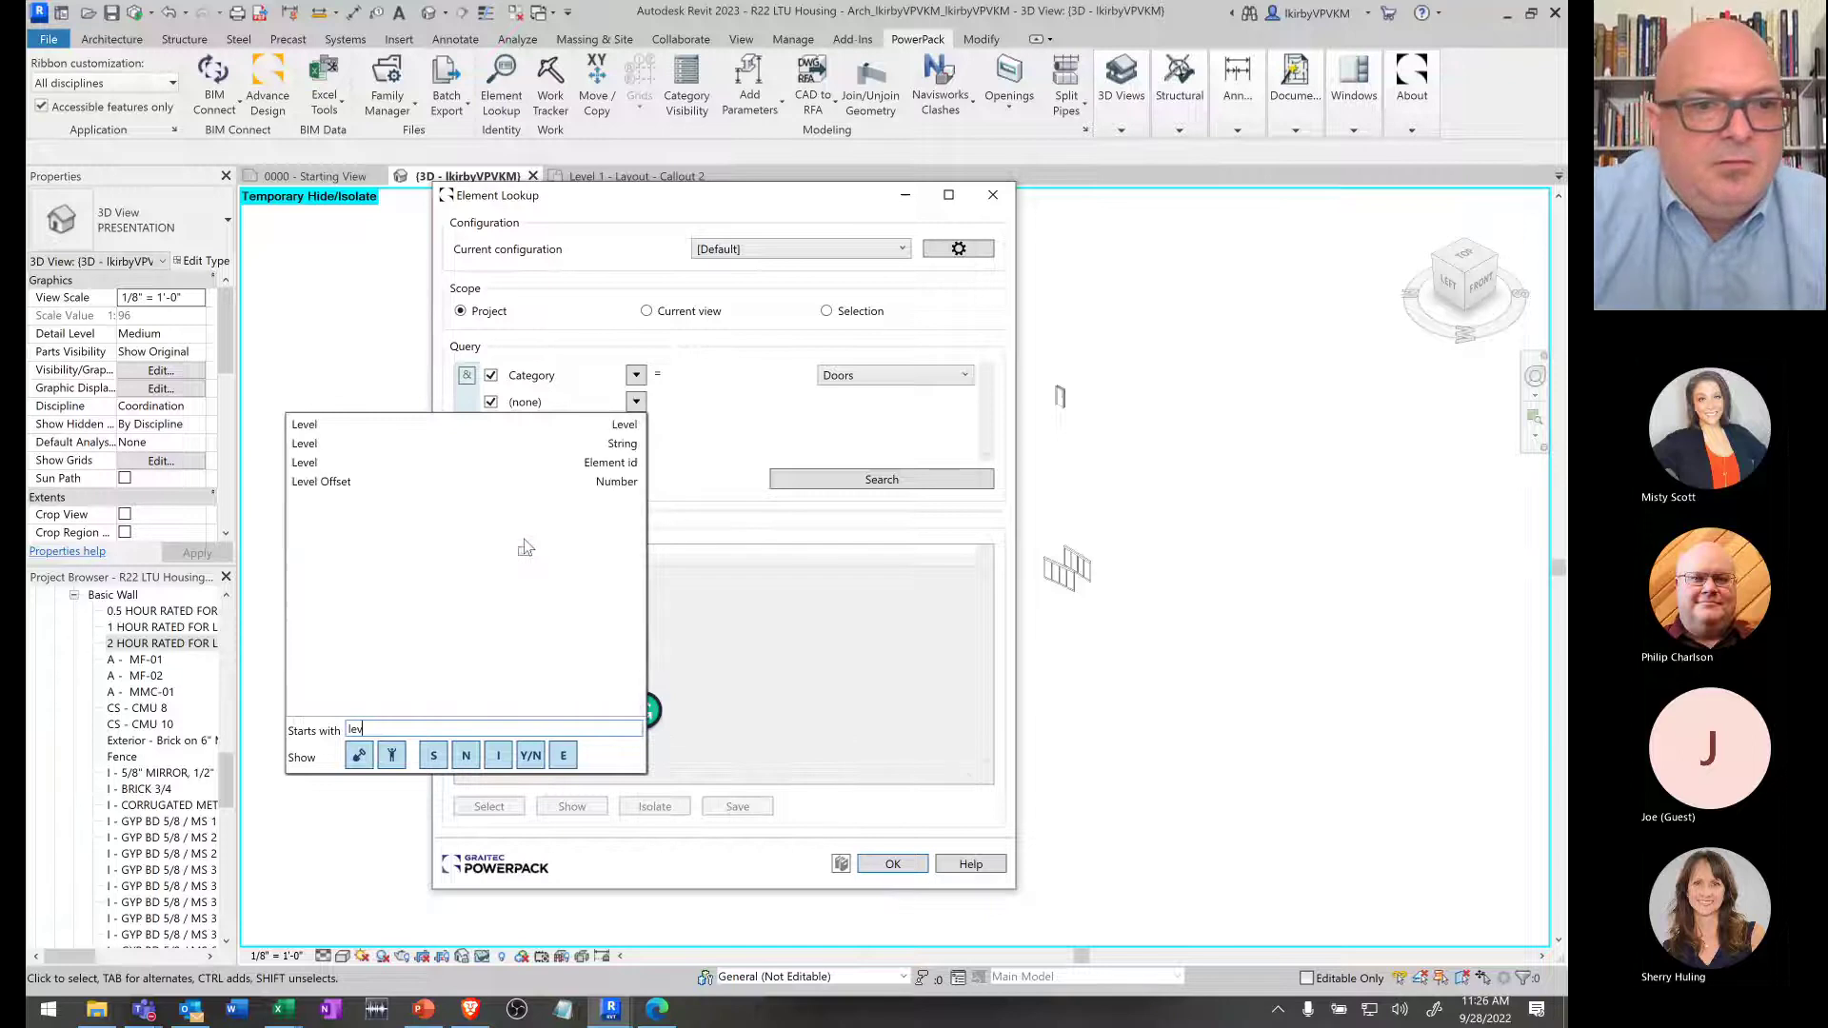
left_click(385, 426)
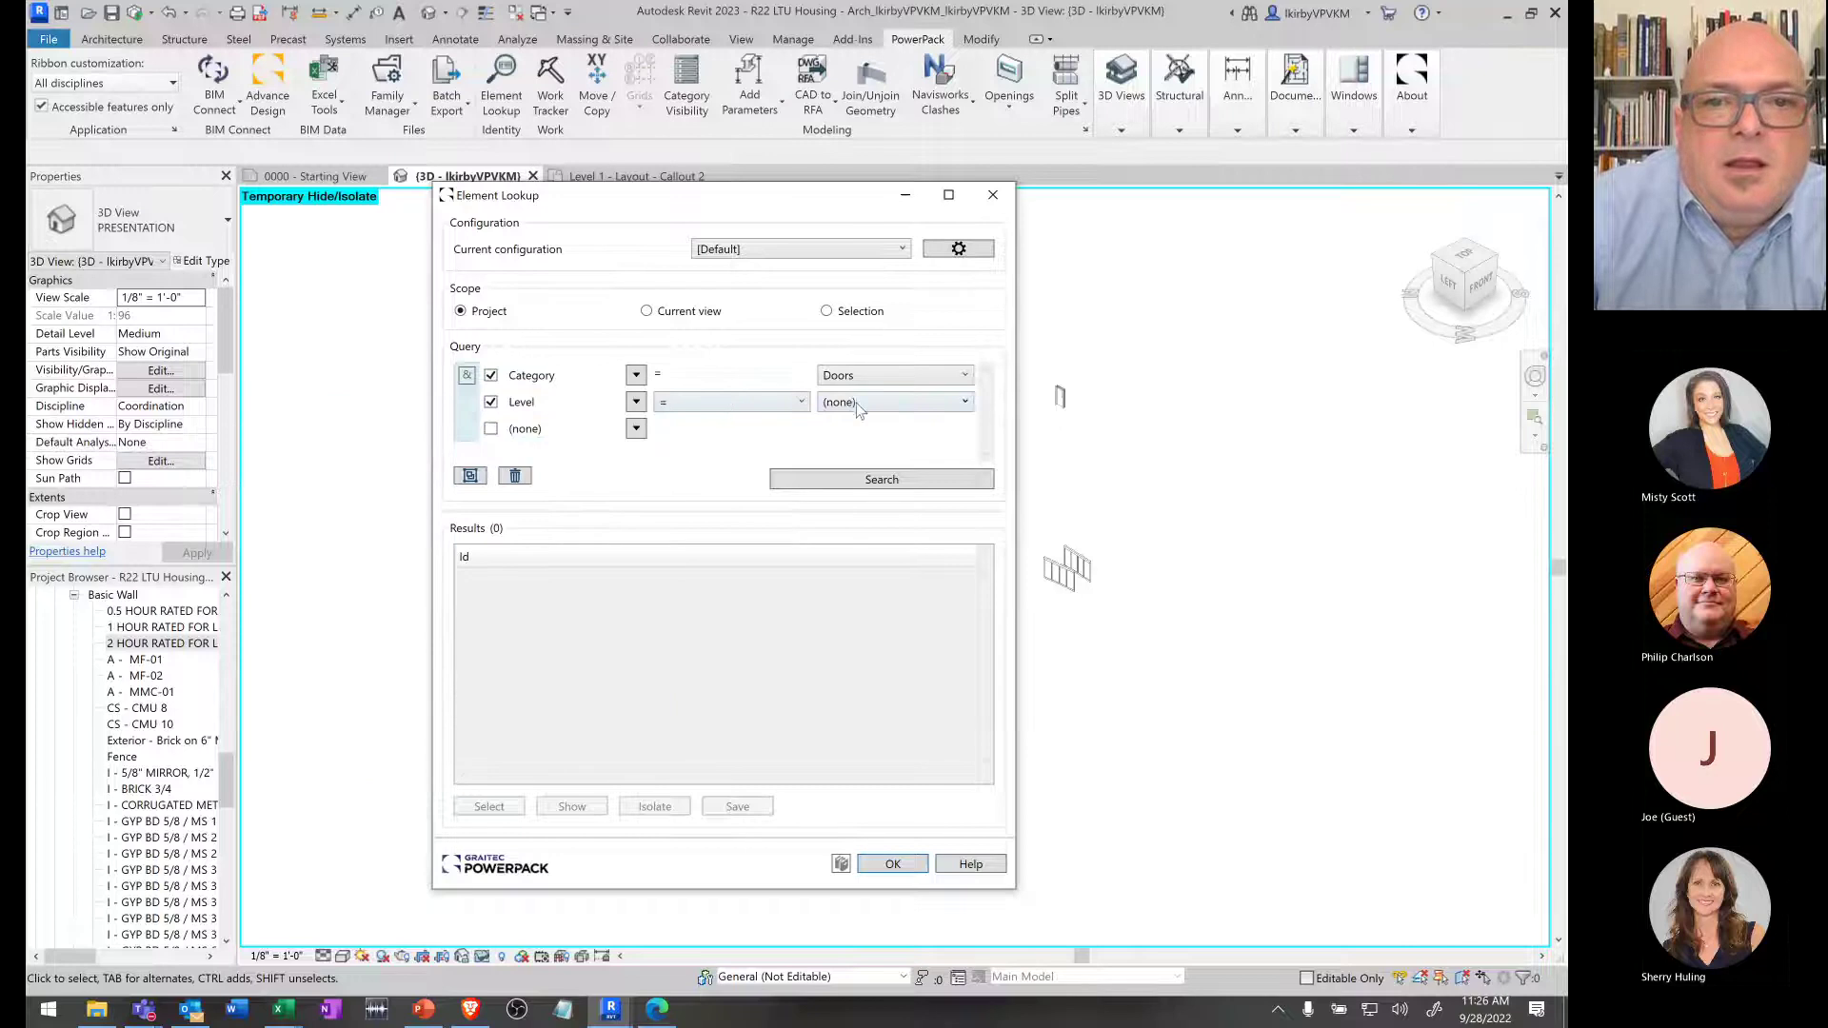
left_click(965, 402)
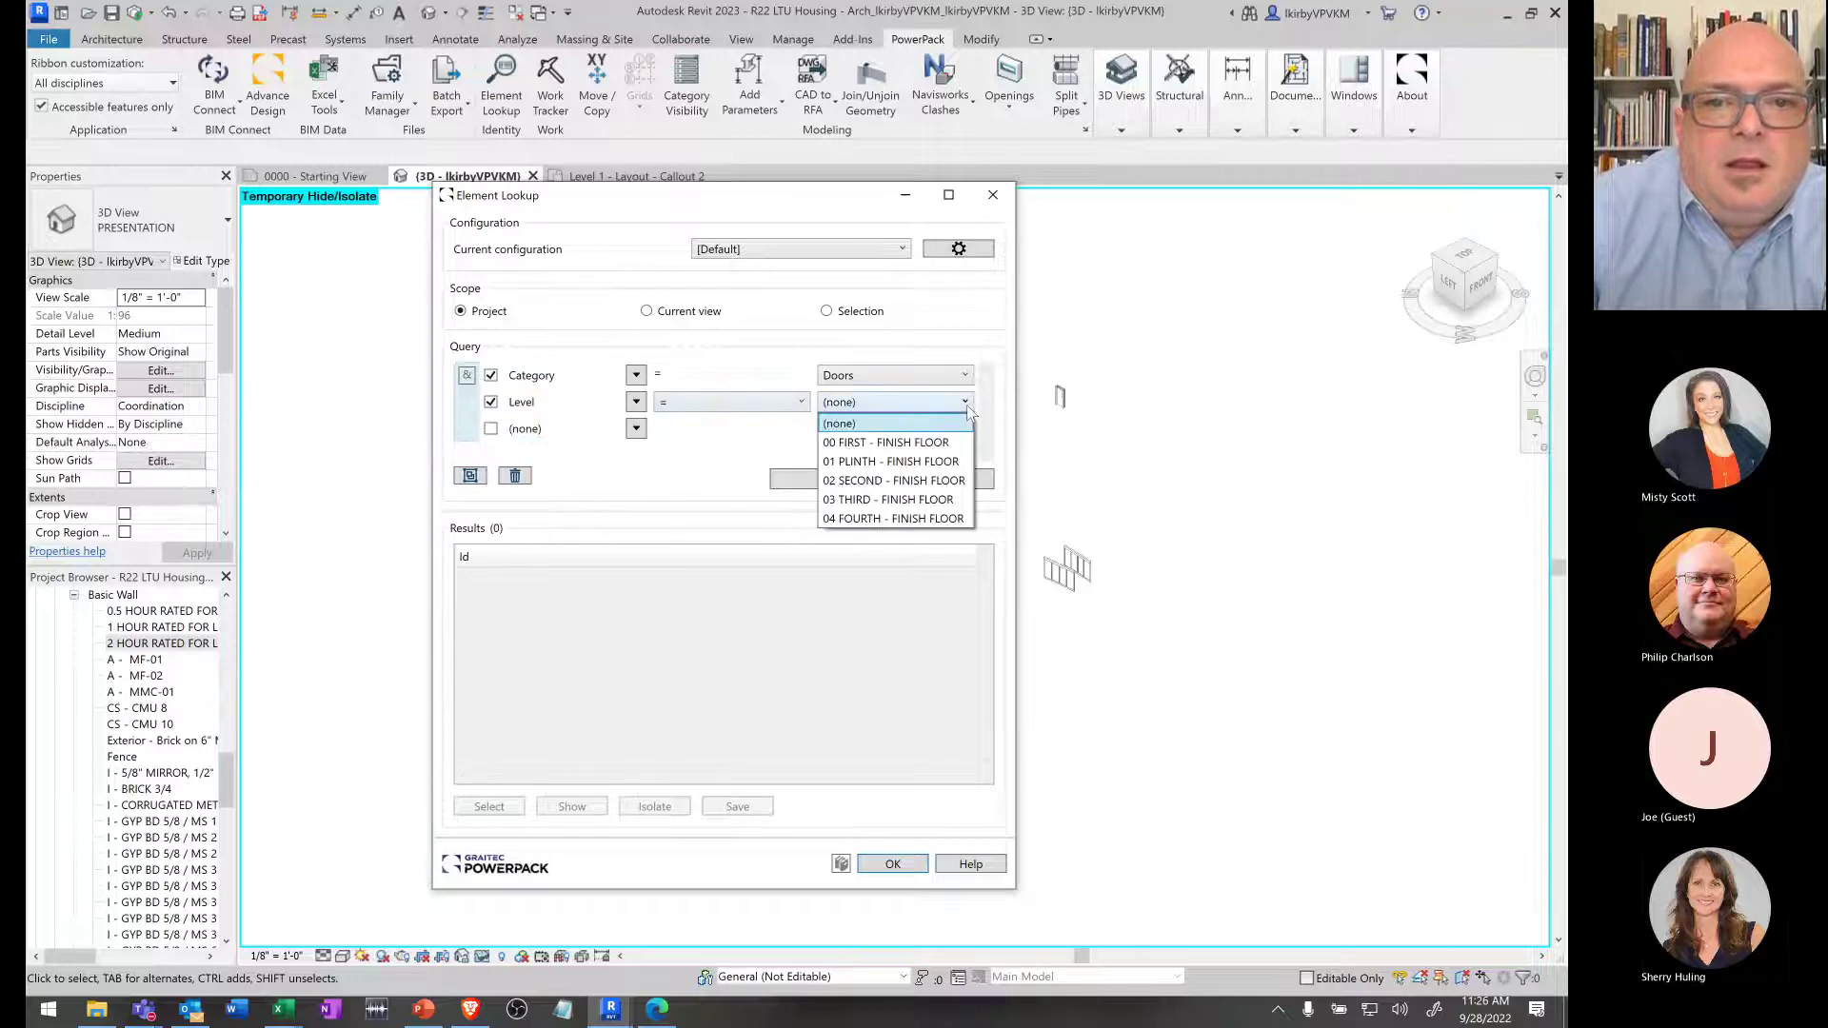
left_click(930, 444)
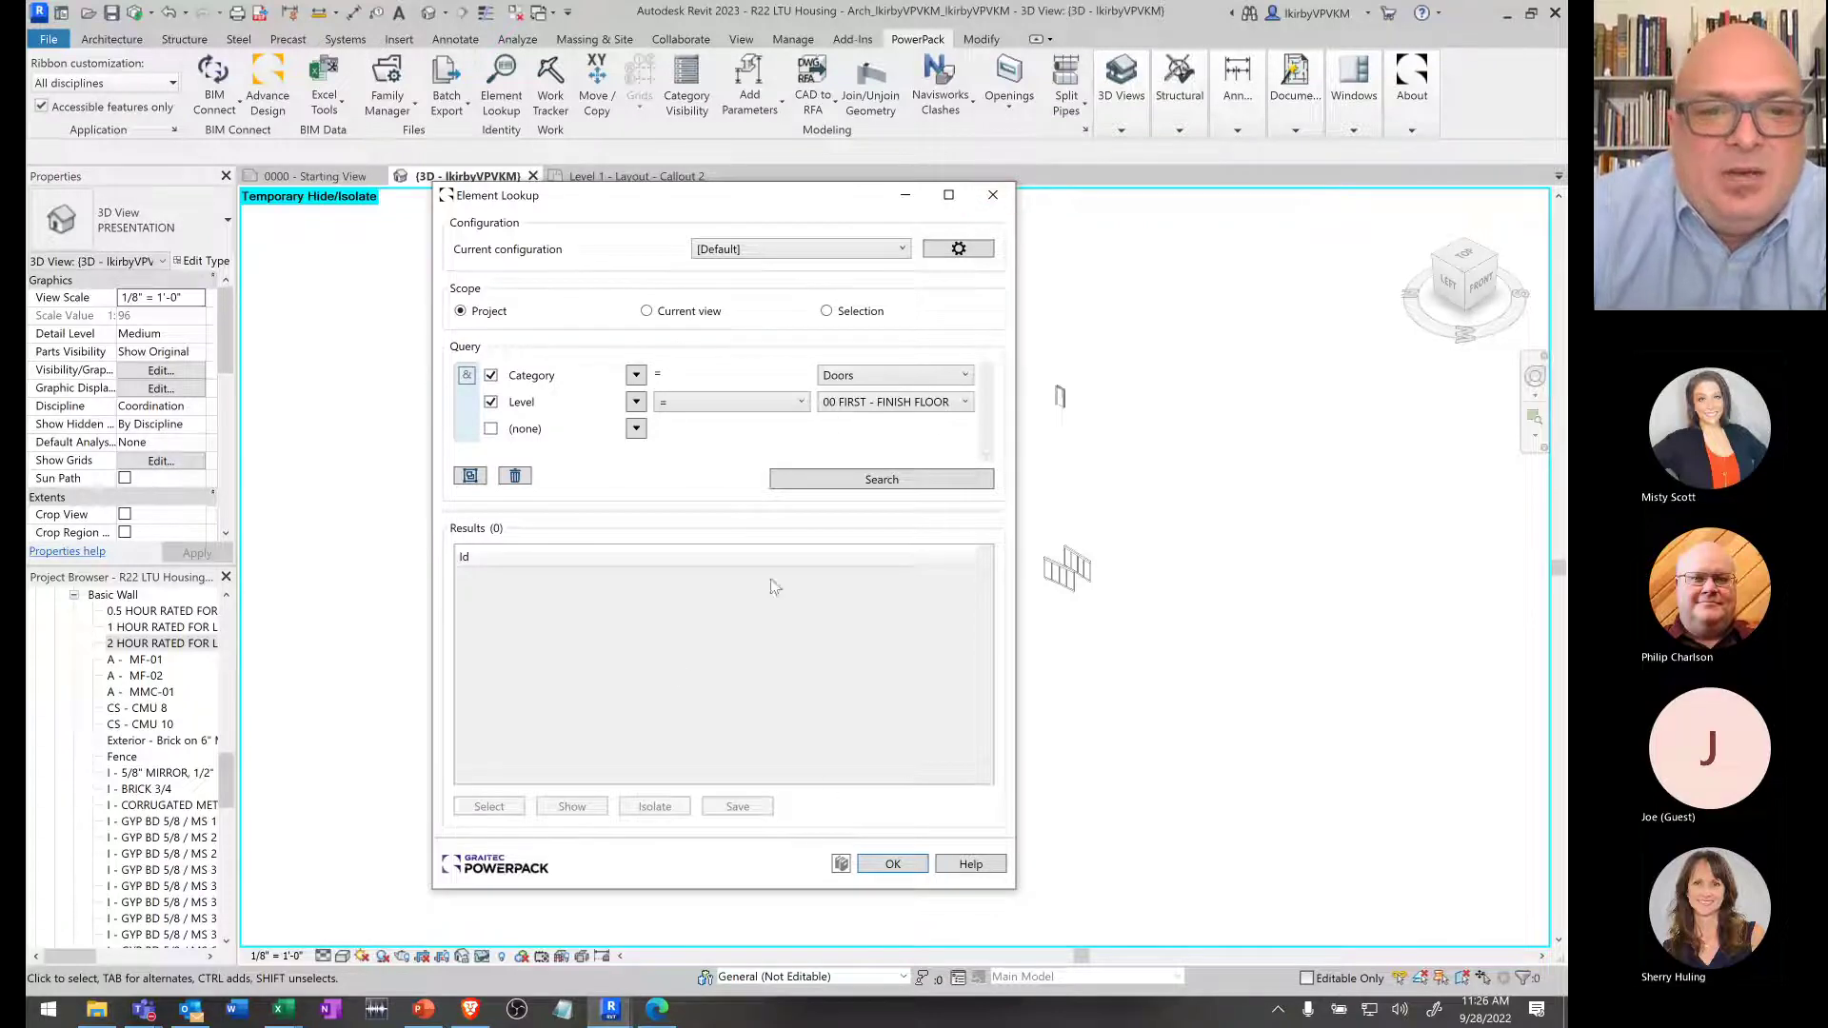
- Search the project with both conditions and save the results as a selection set named First Floor Doora
left_click(842, 485)
left_click(743, 808)
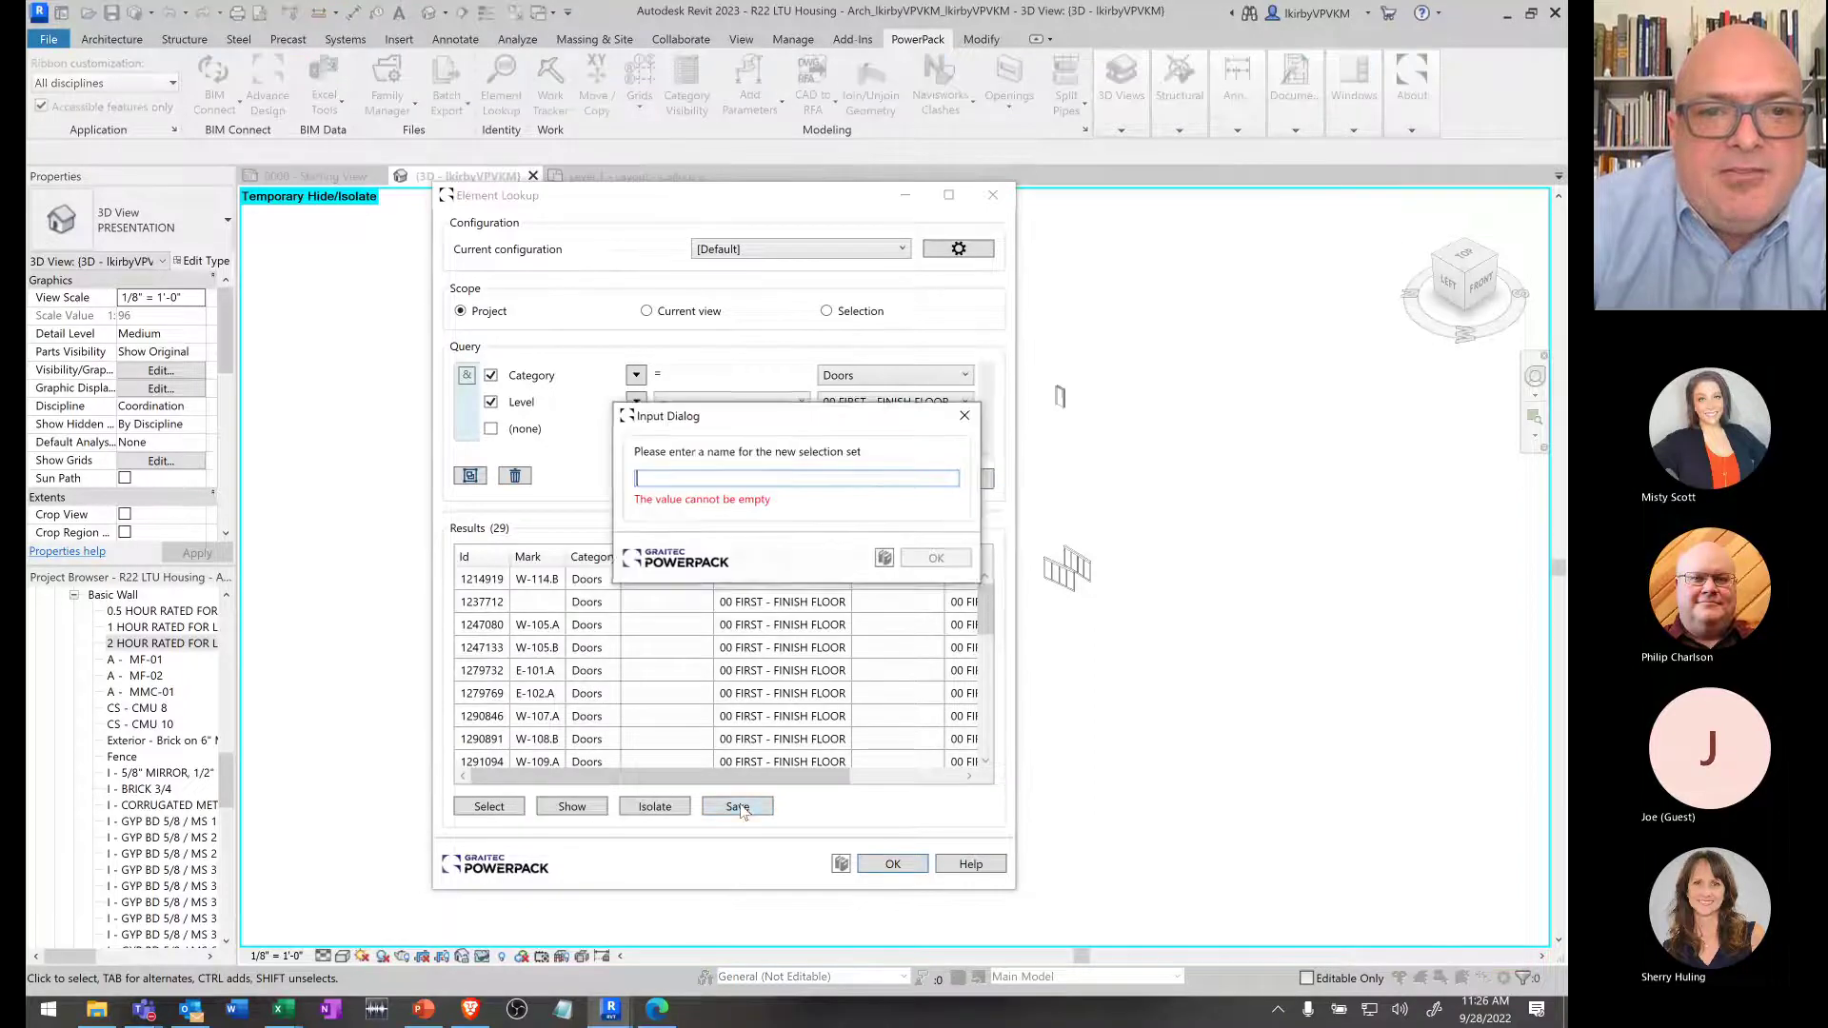
type("First Floor")
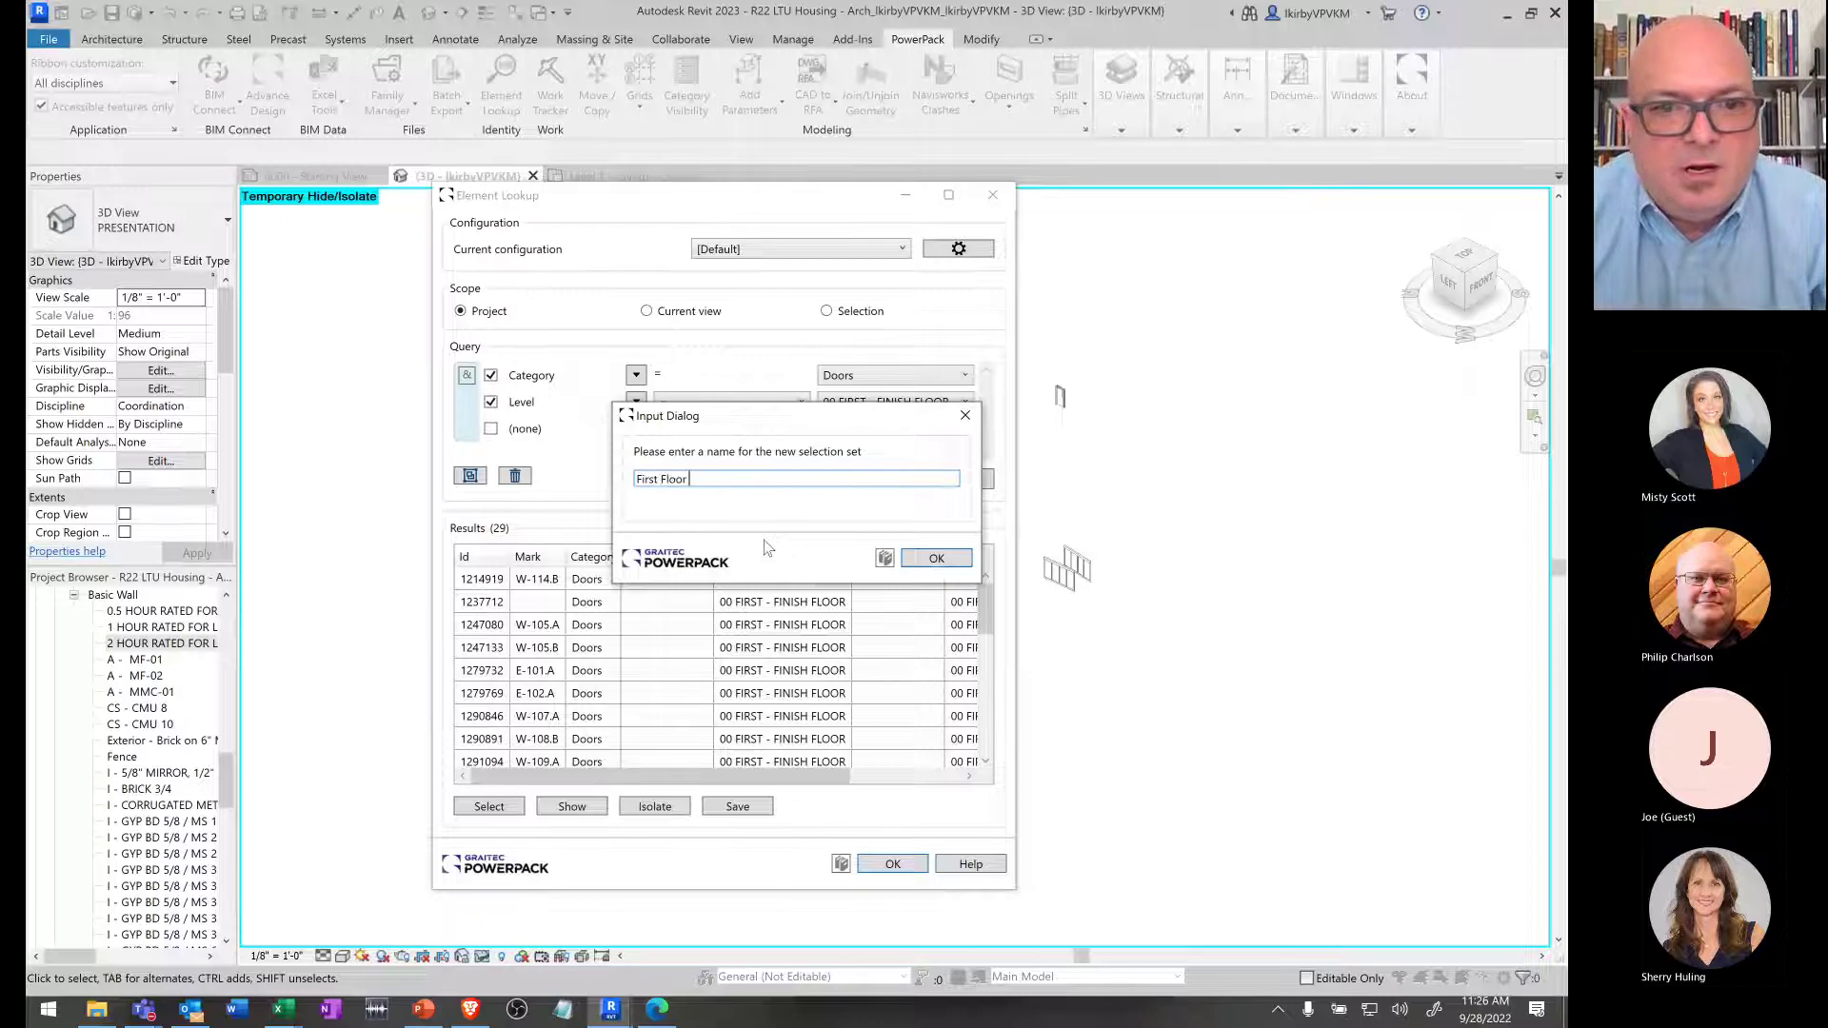
type(" Doora")
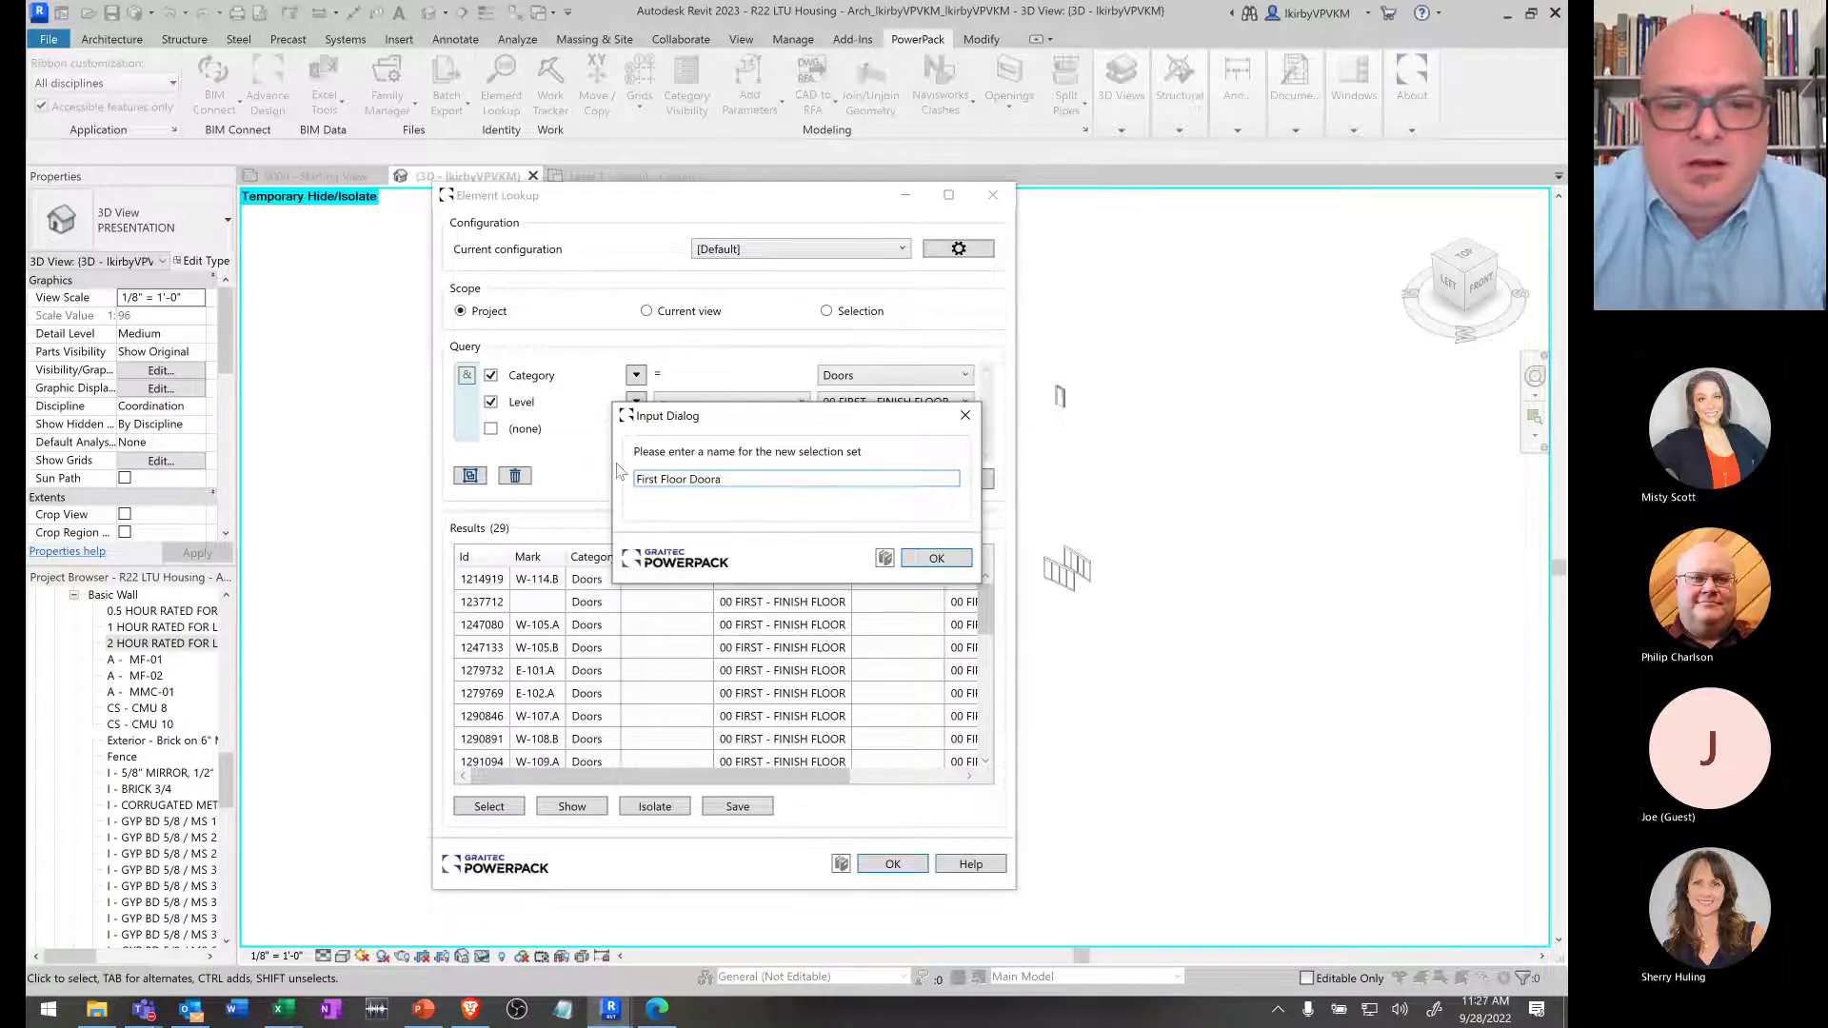
left_click(952, 565)
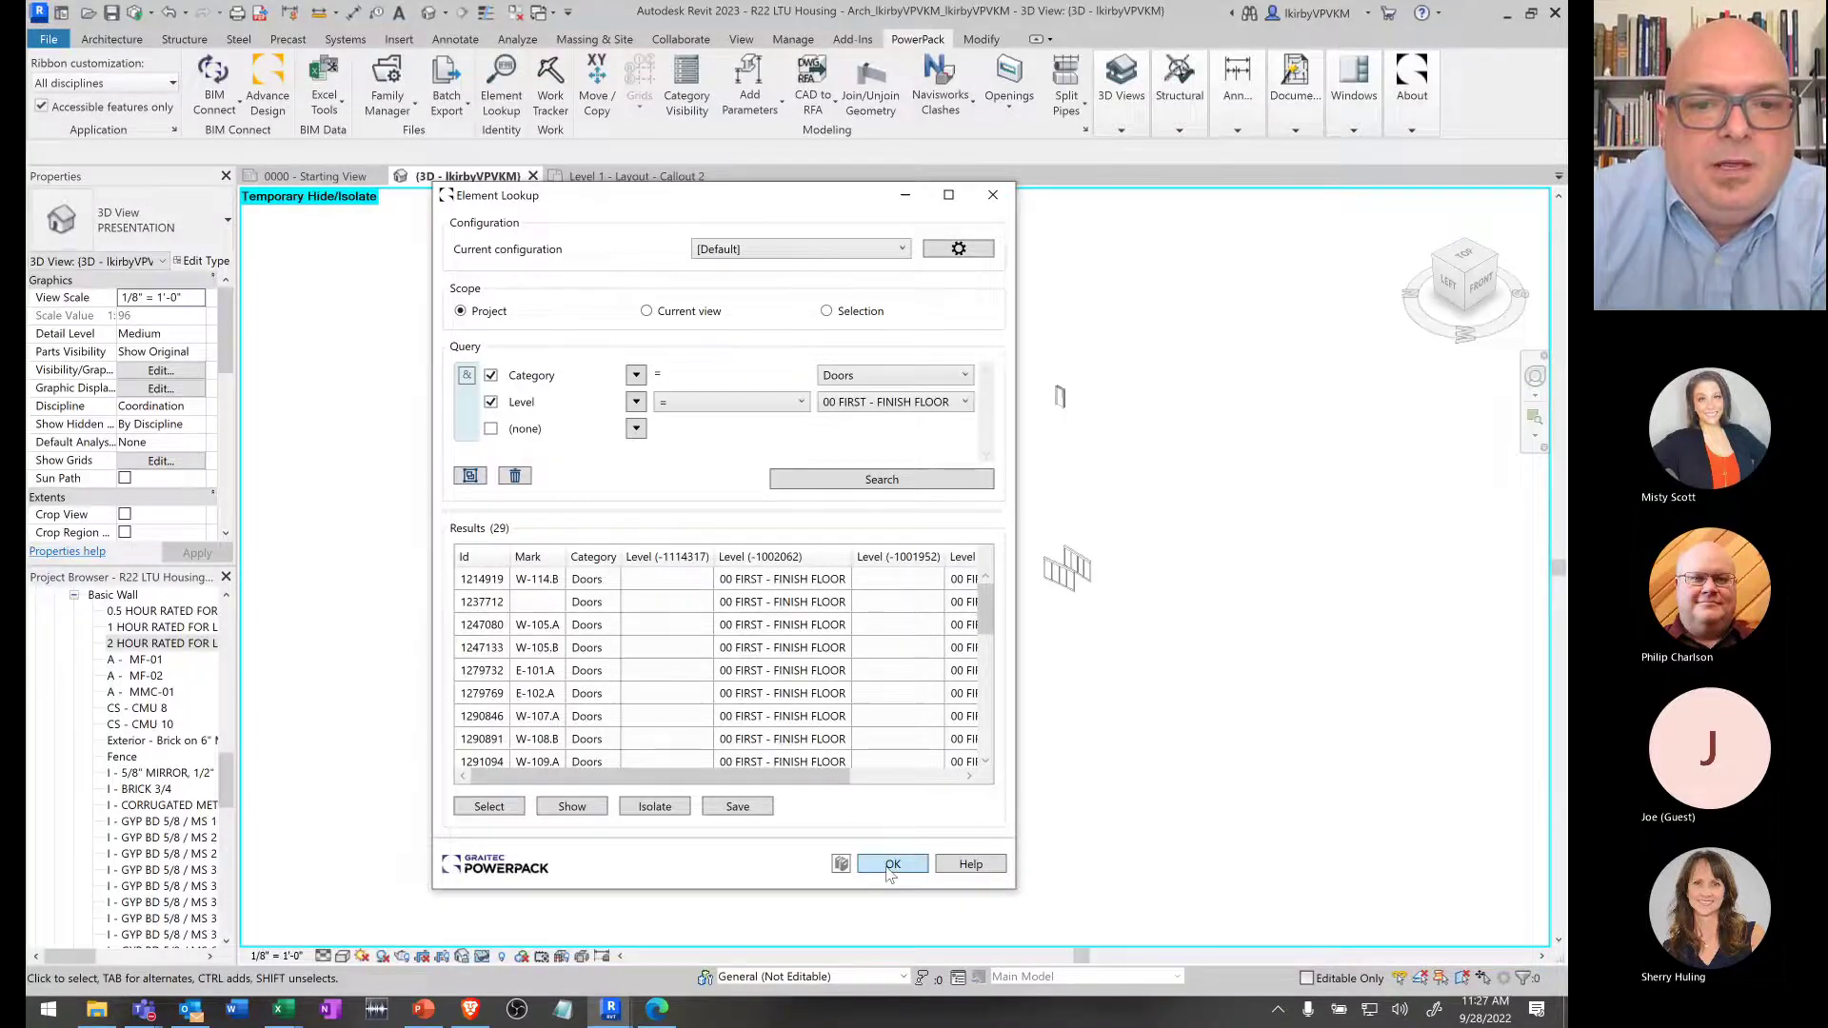
- Close Element Lookup, reopen it in Revit with the First Floor Doors configuration, and move the dialog clear of the isolated doors
key("alt+Tab")
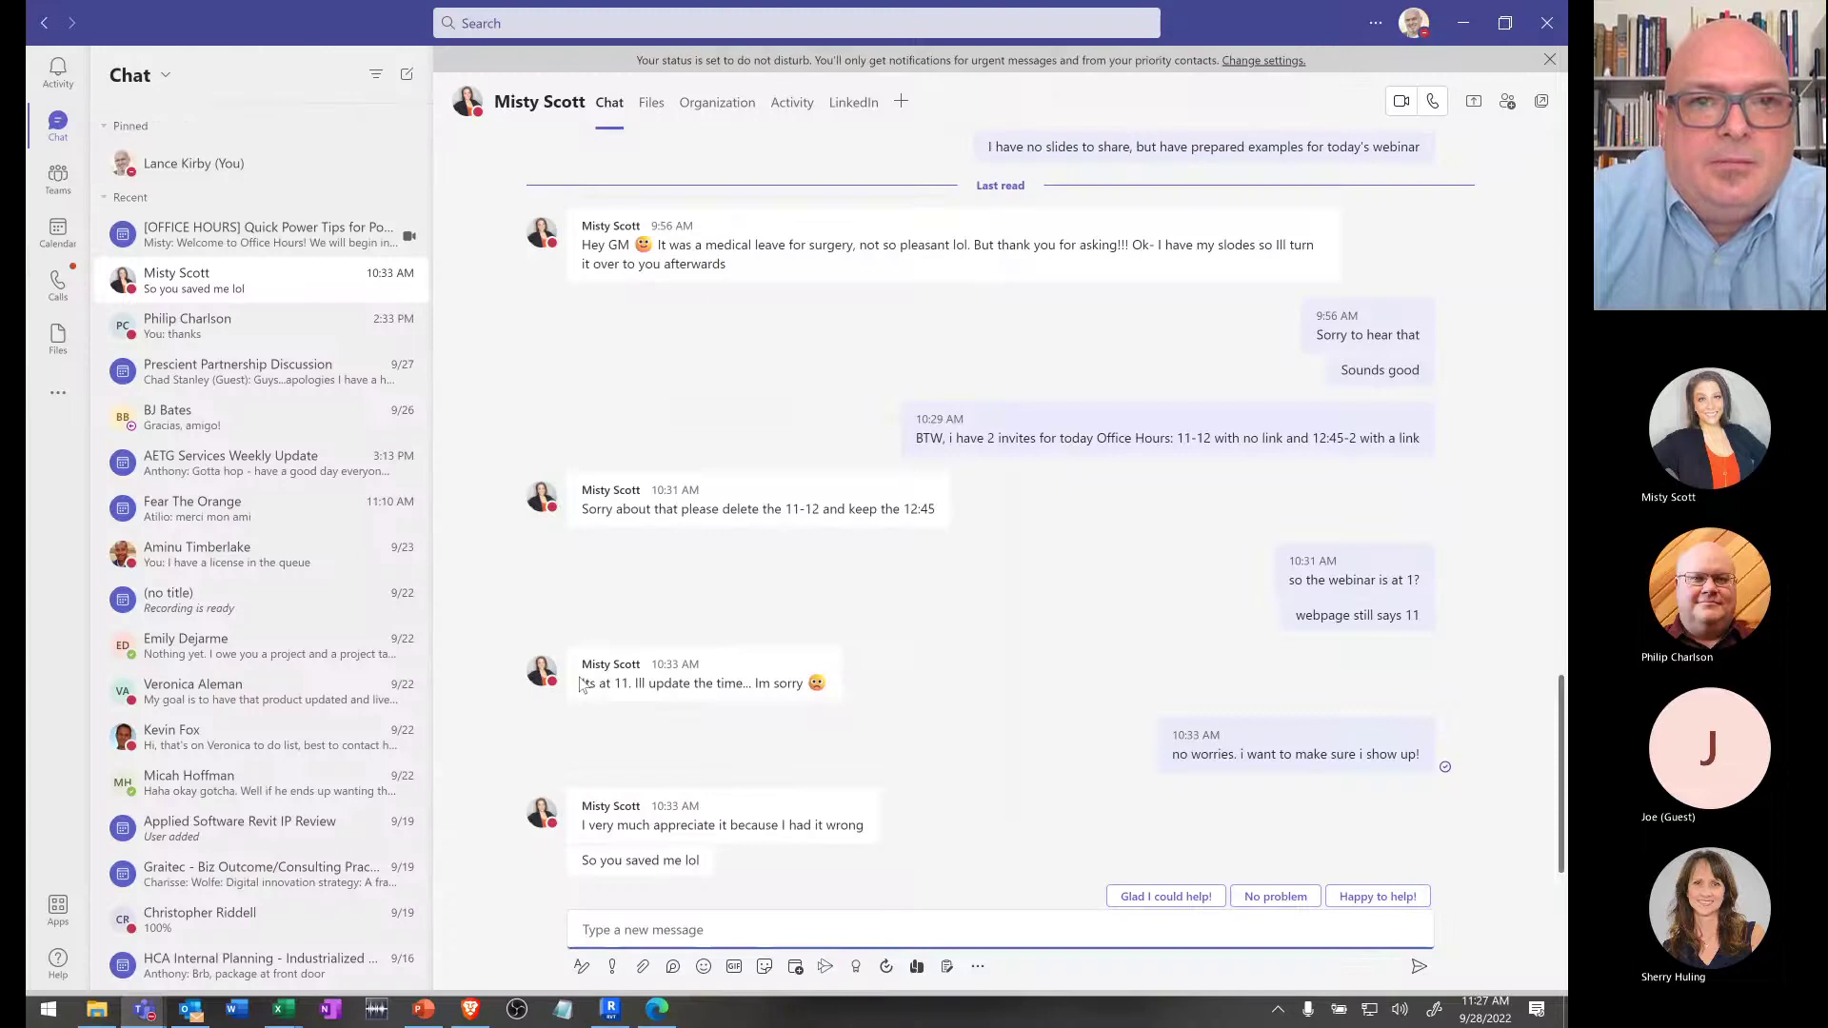
left_click(613, 1015)
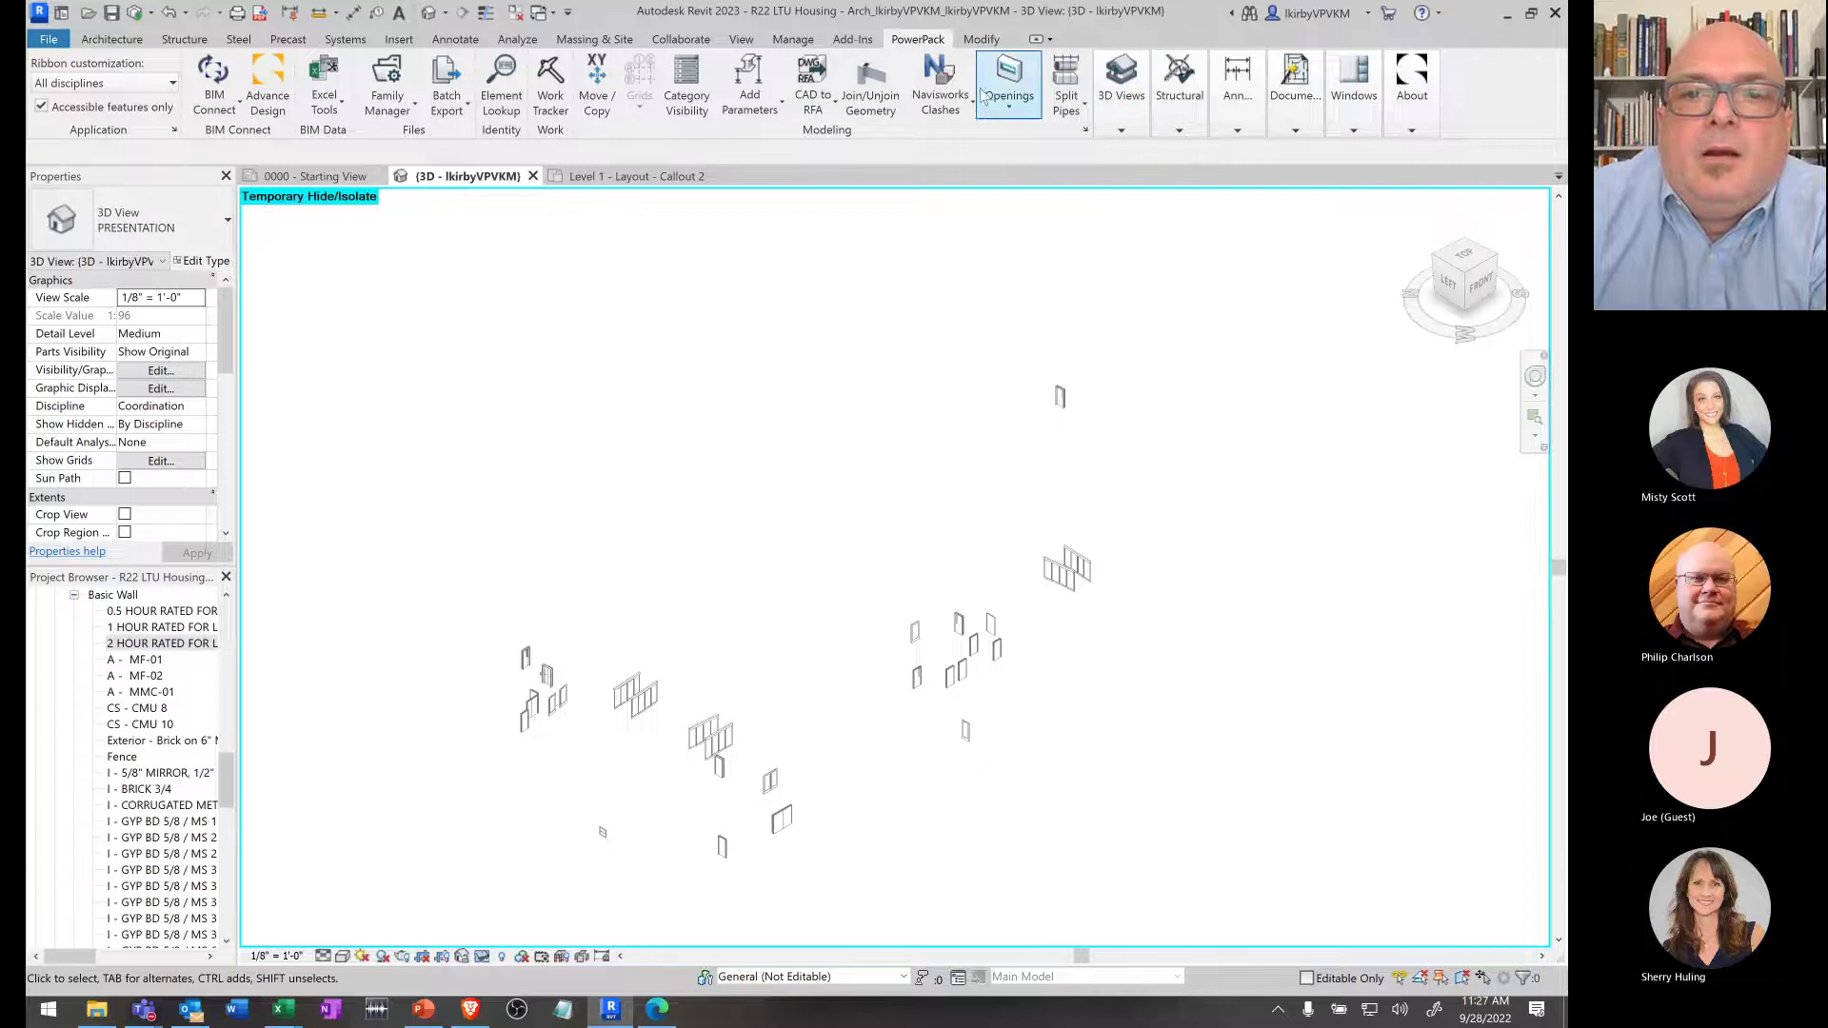
left_click(502, 105)
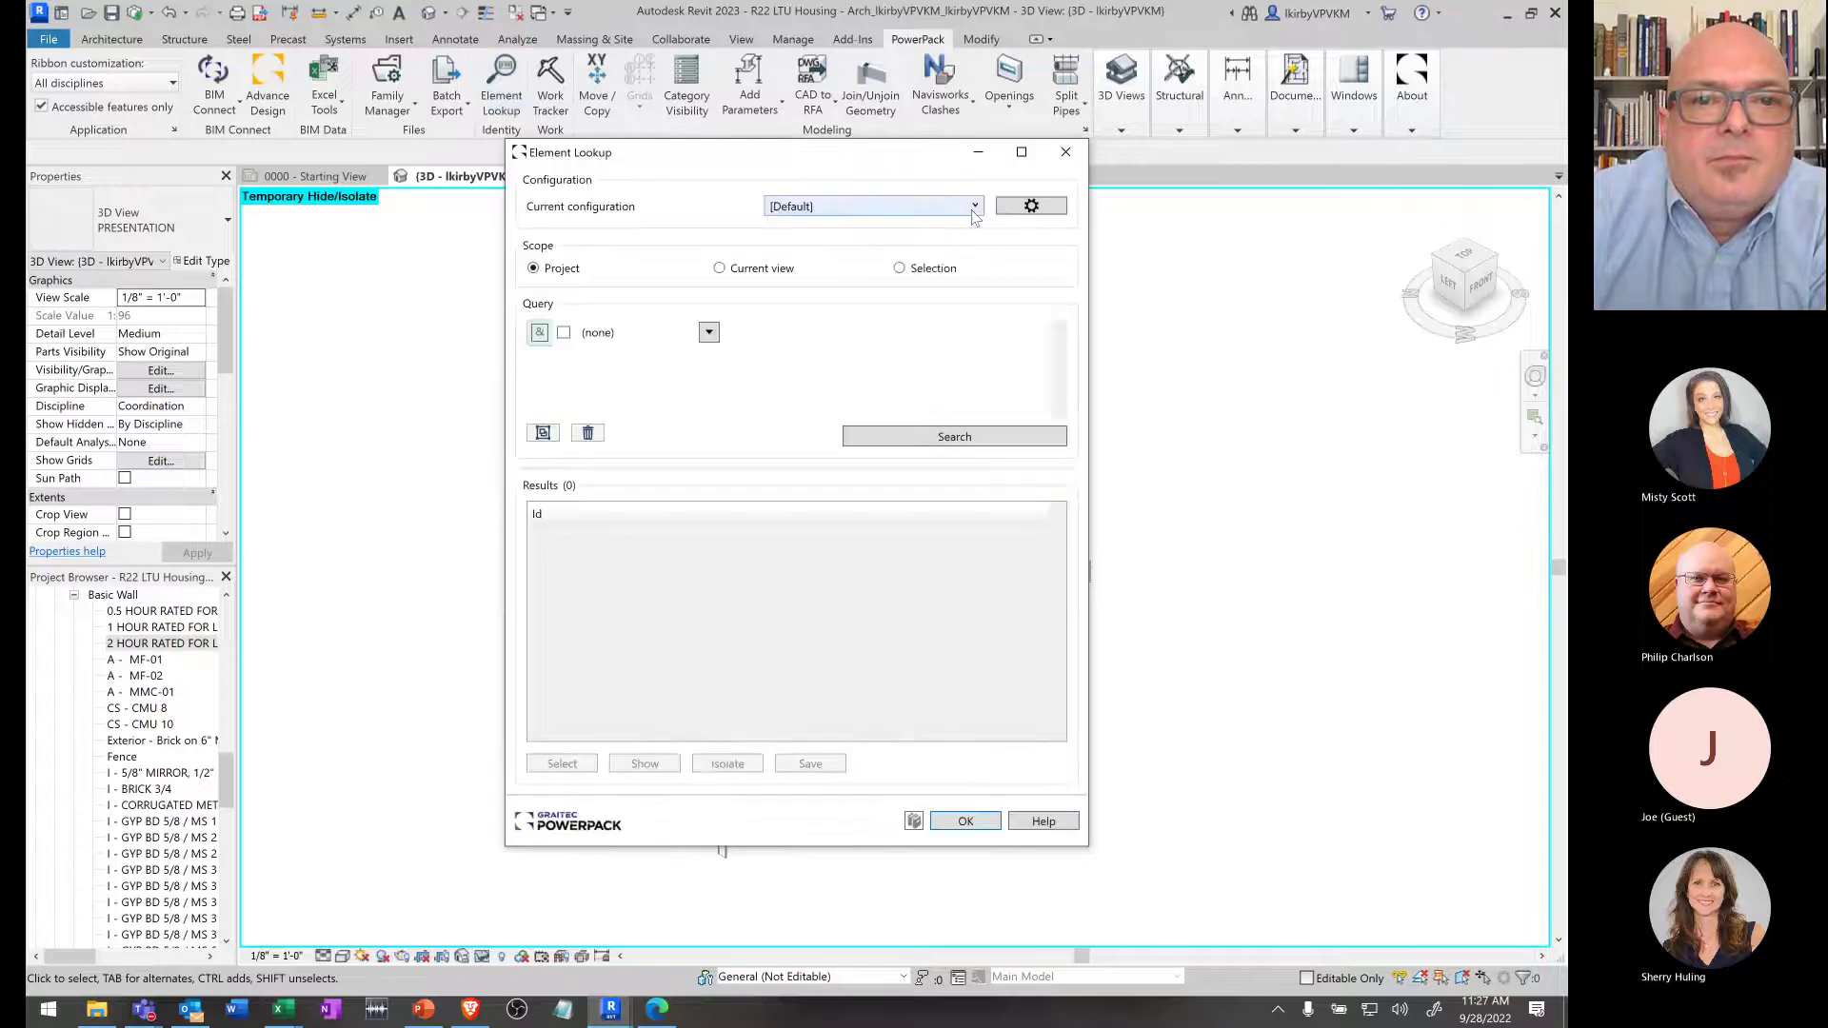
left_click(975, 206)
left_click(902, 250)
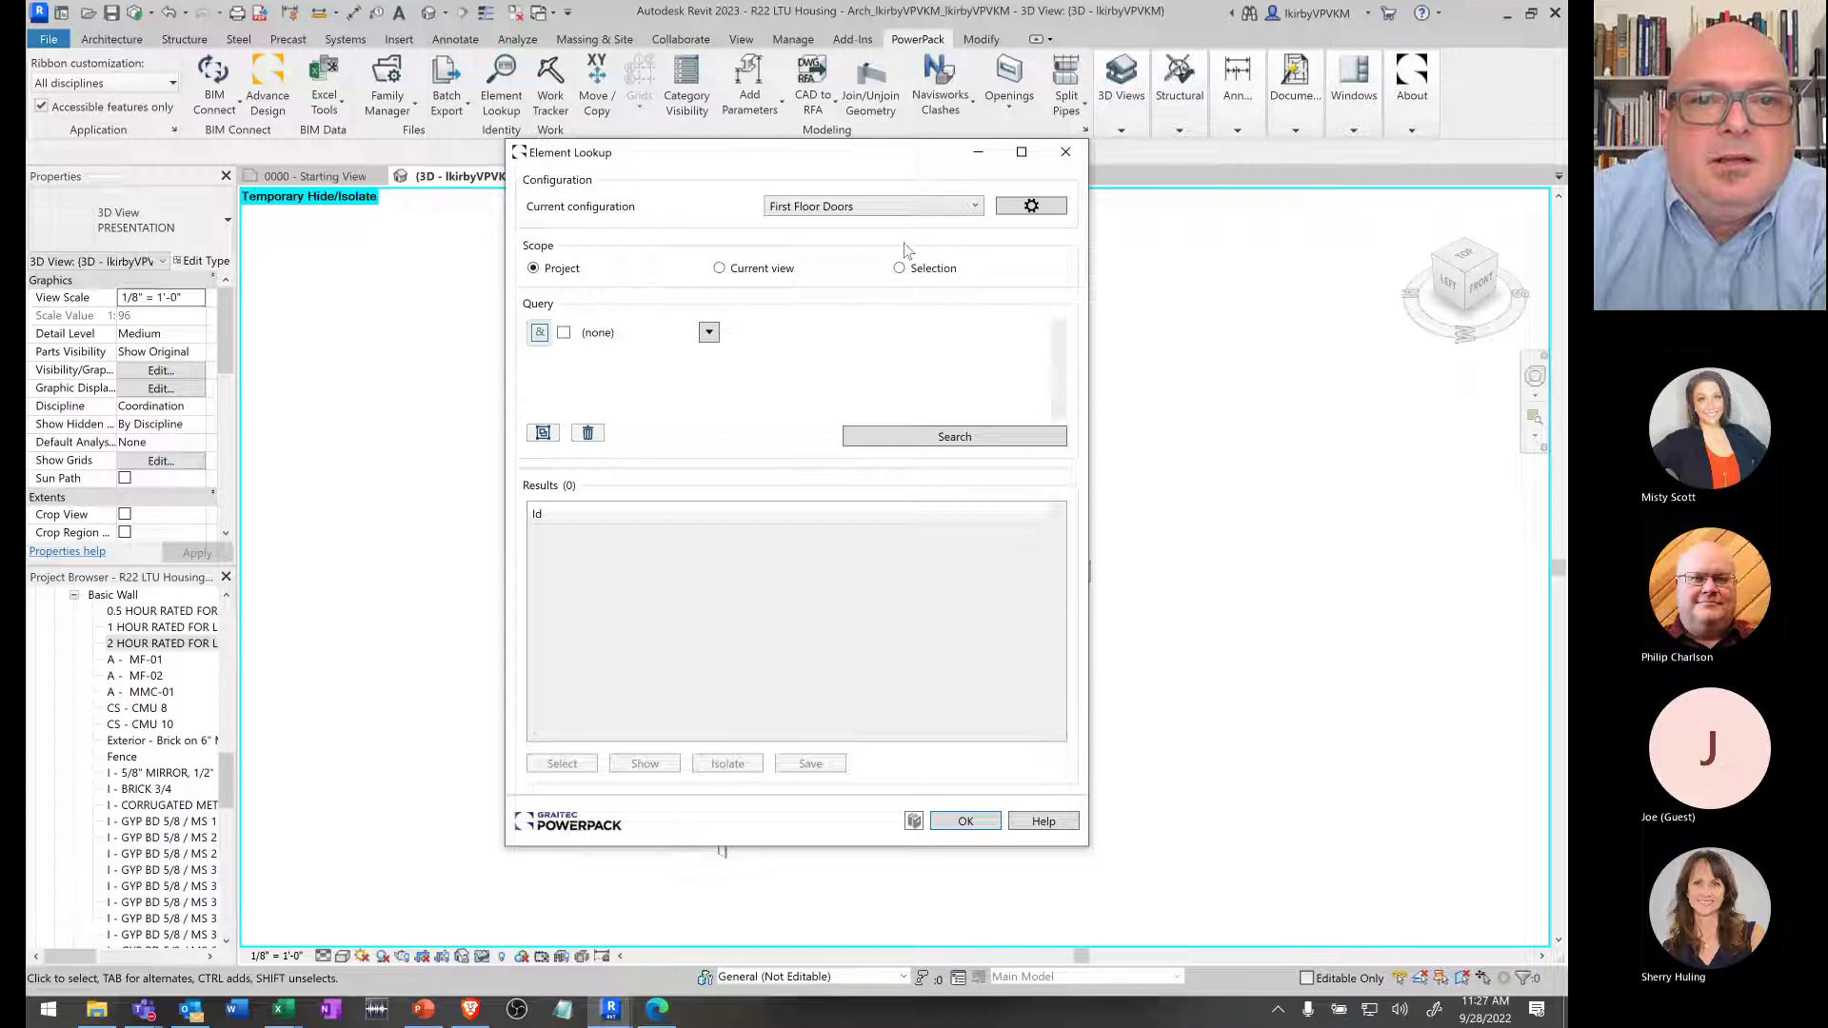
left_click_drag(839, 153, 700, 223)
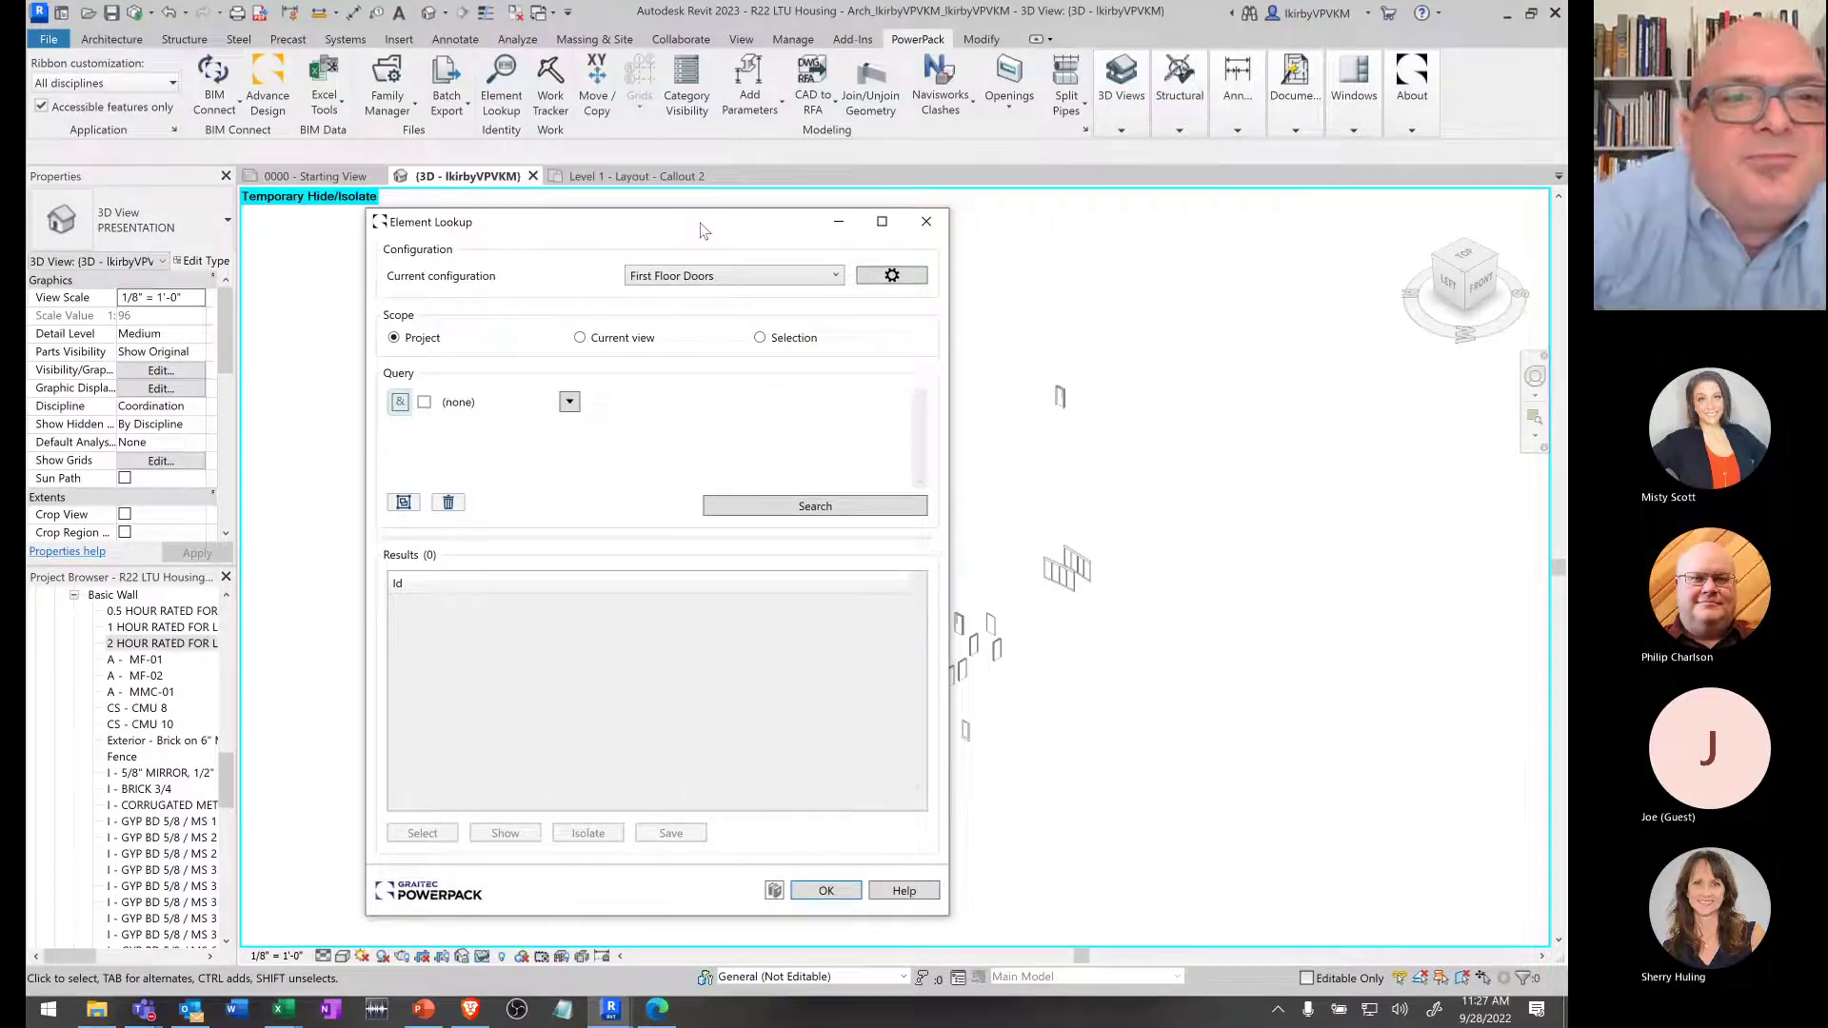
left_click_drag(700, 222, 643, 248)
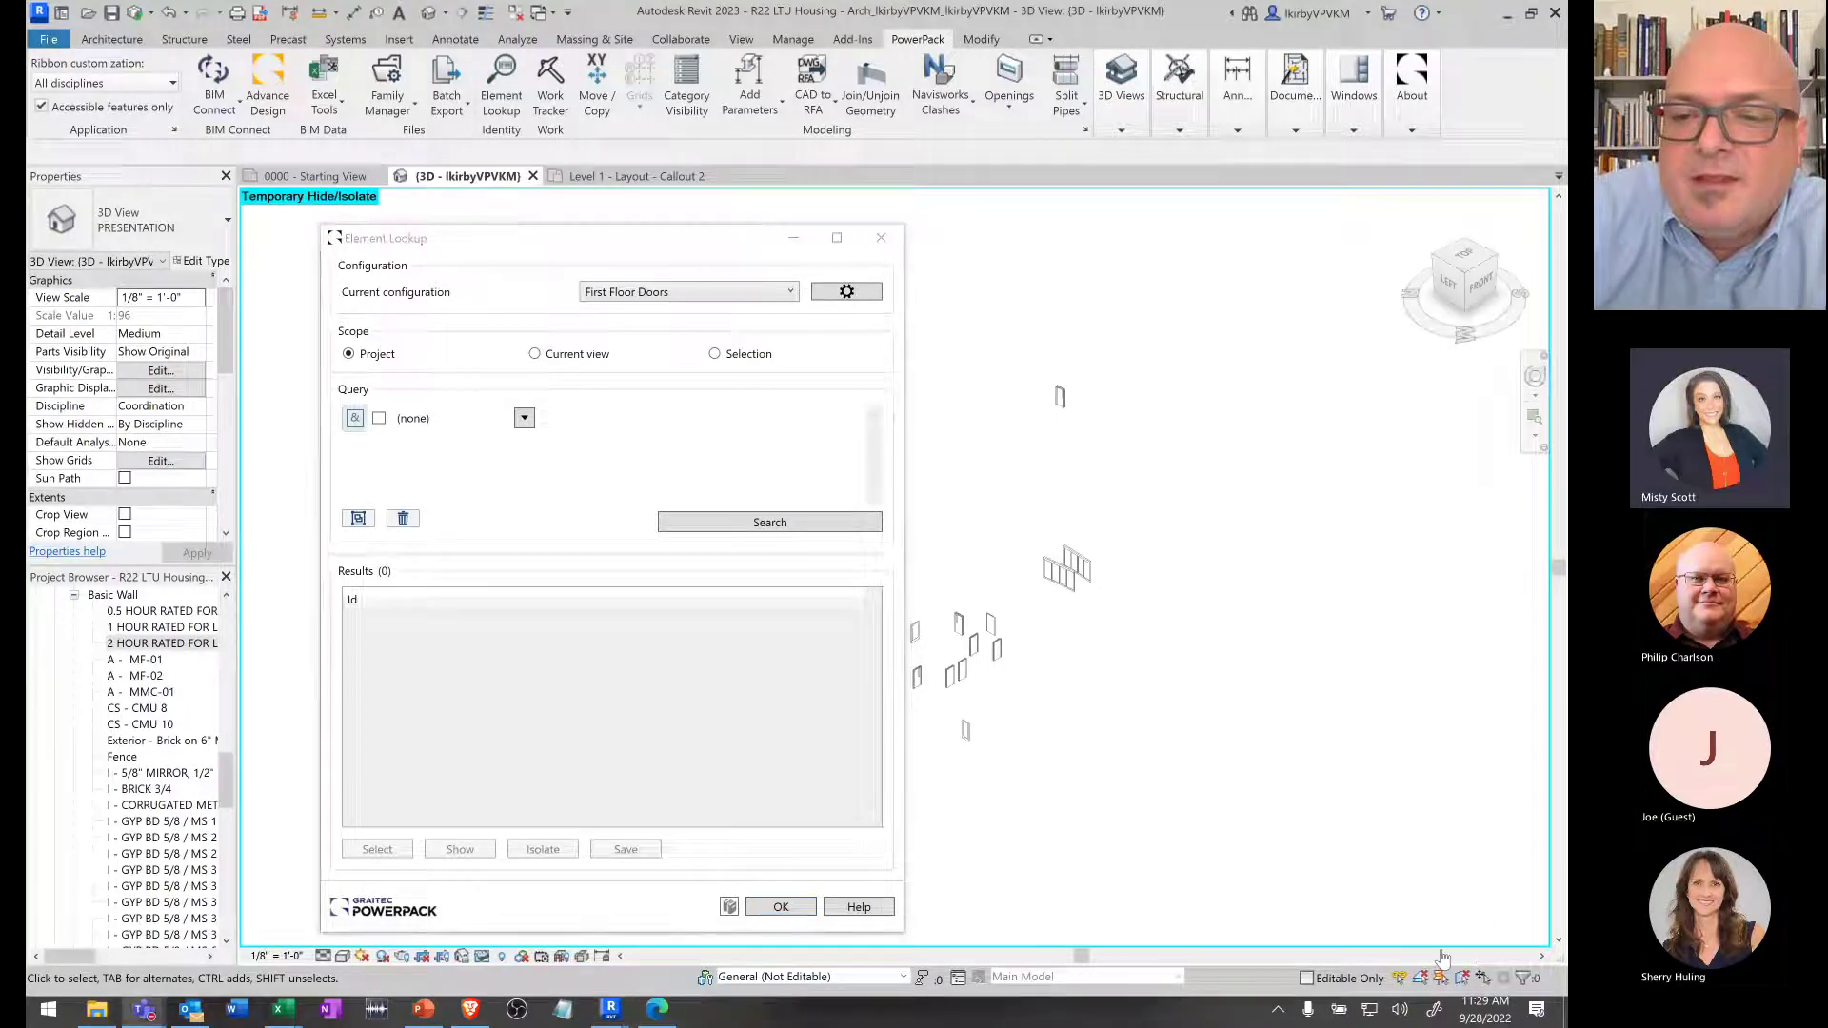
left_click(1443, 956)
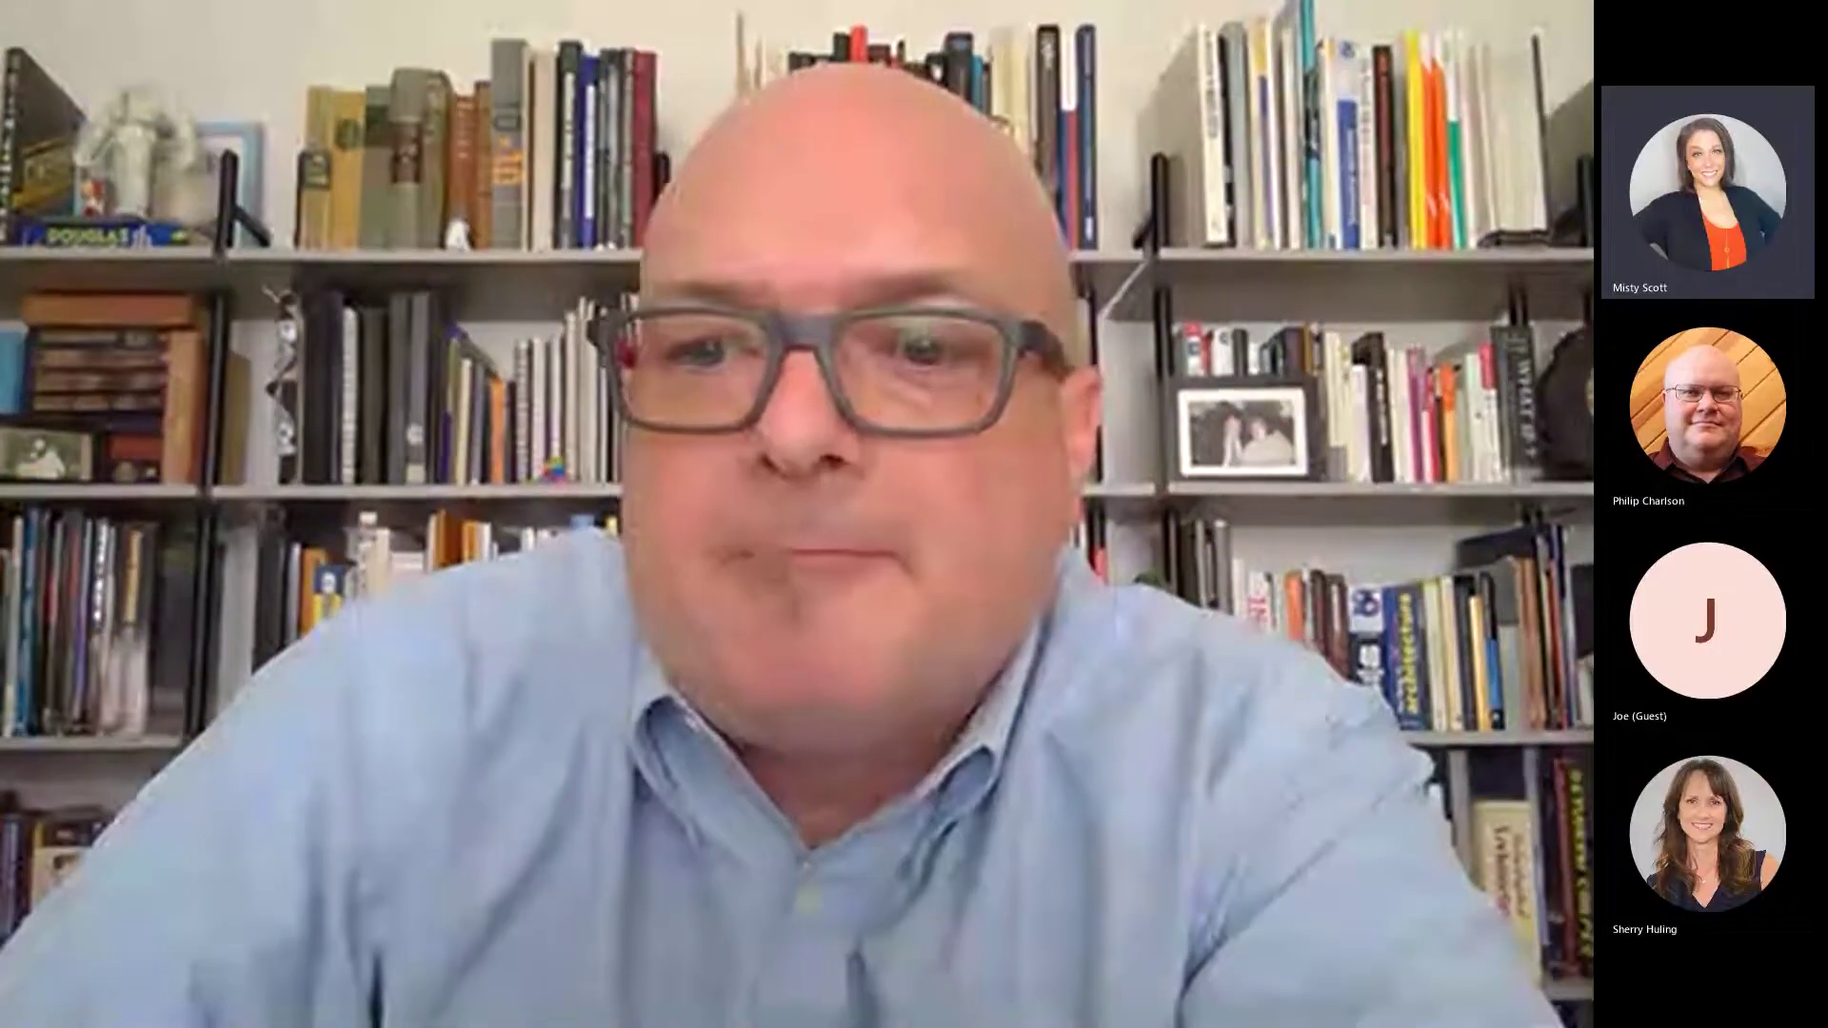
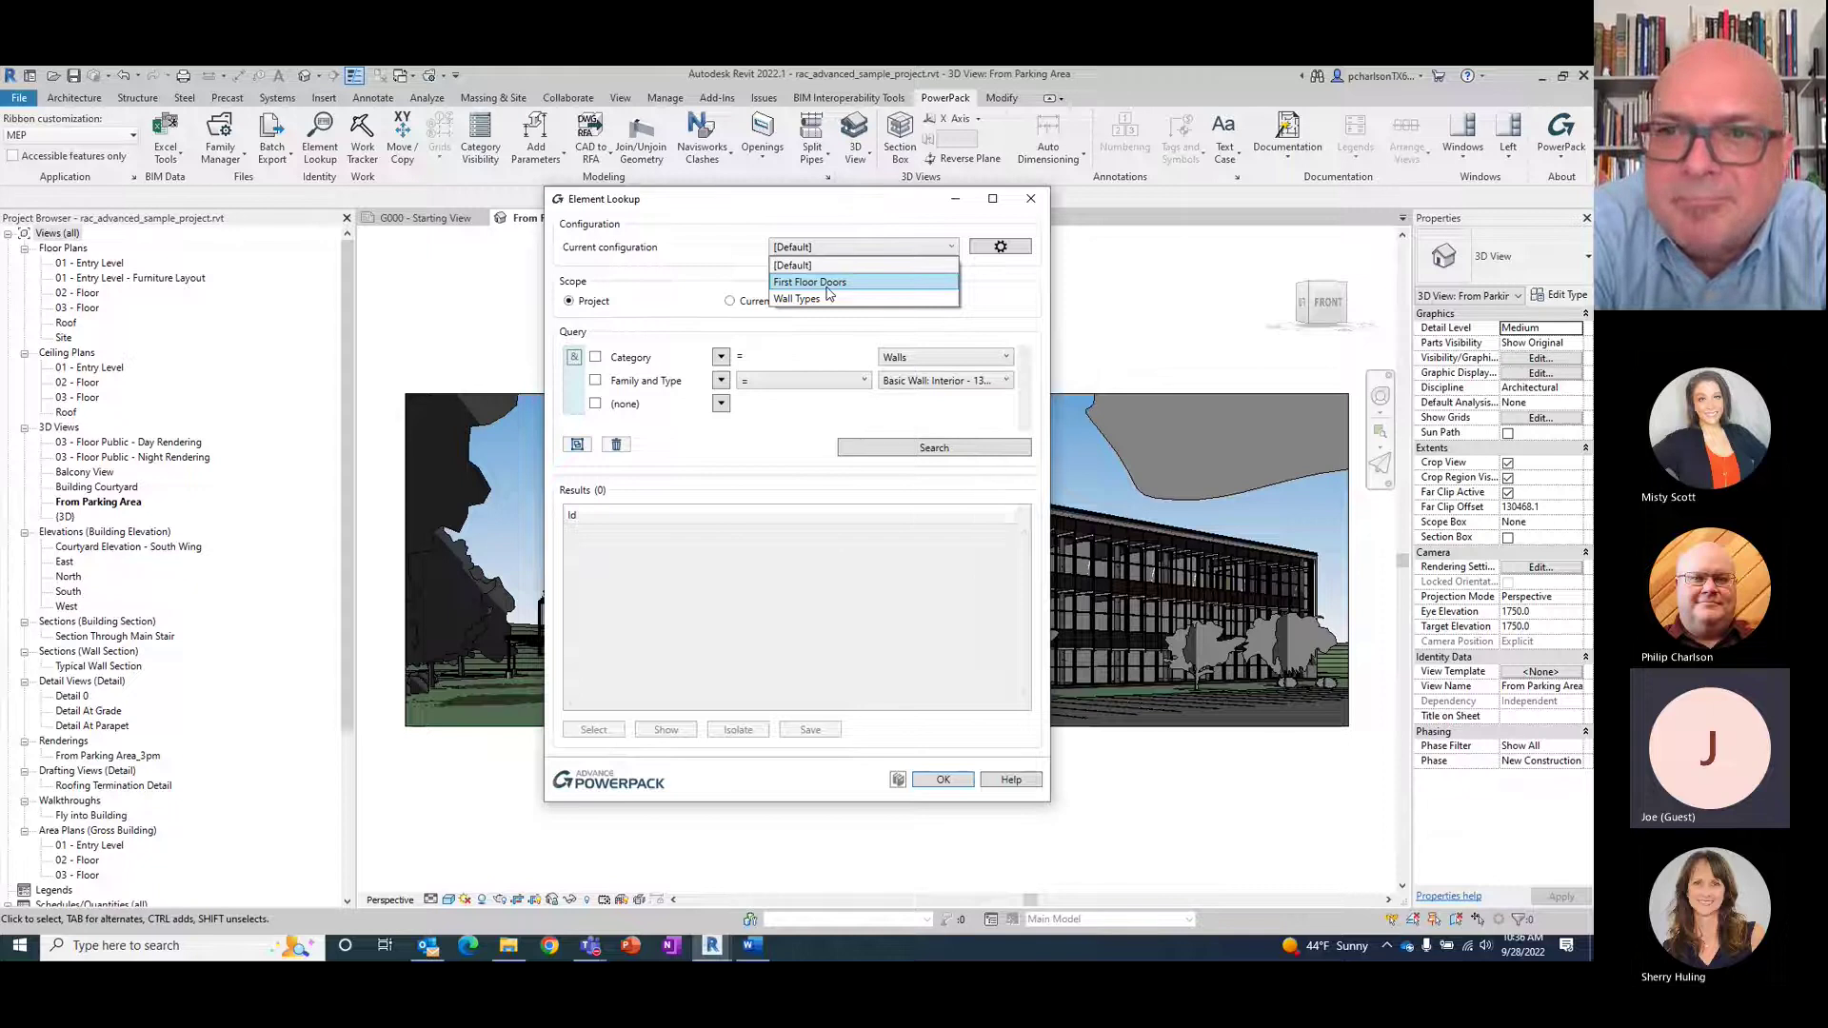
- With the [Default] configuration current, set the Category condition's value to Structural Columns
left_click(817, 266)
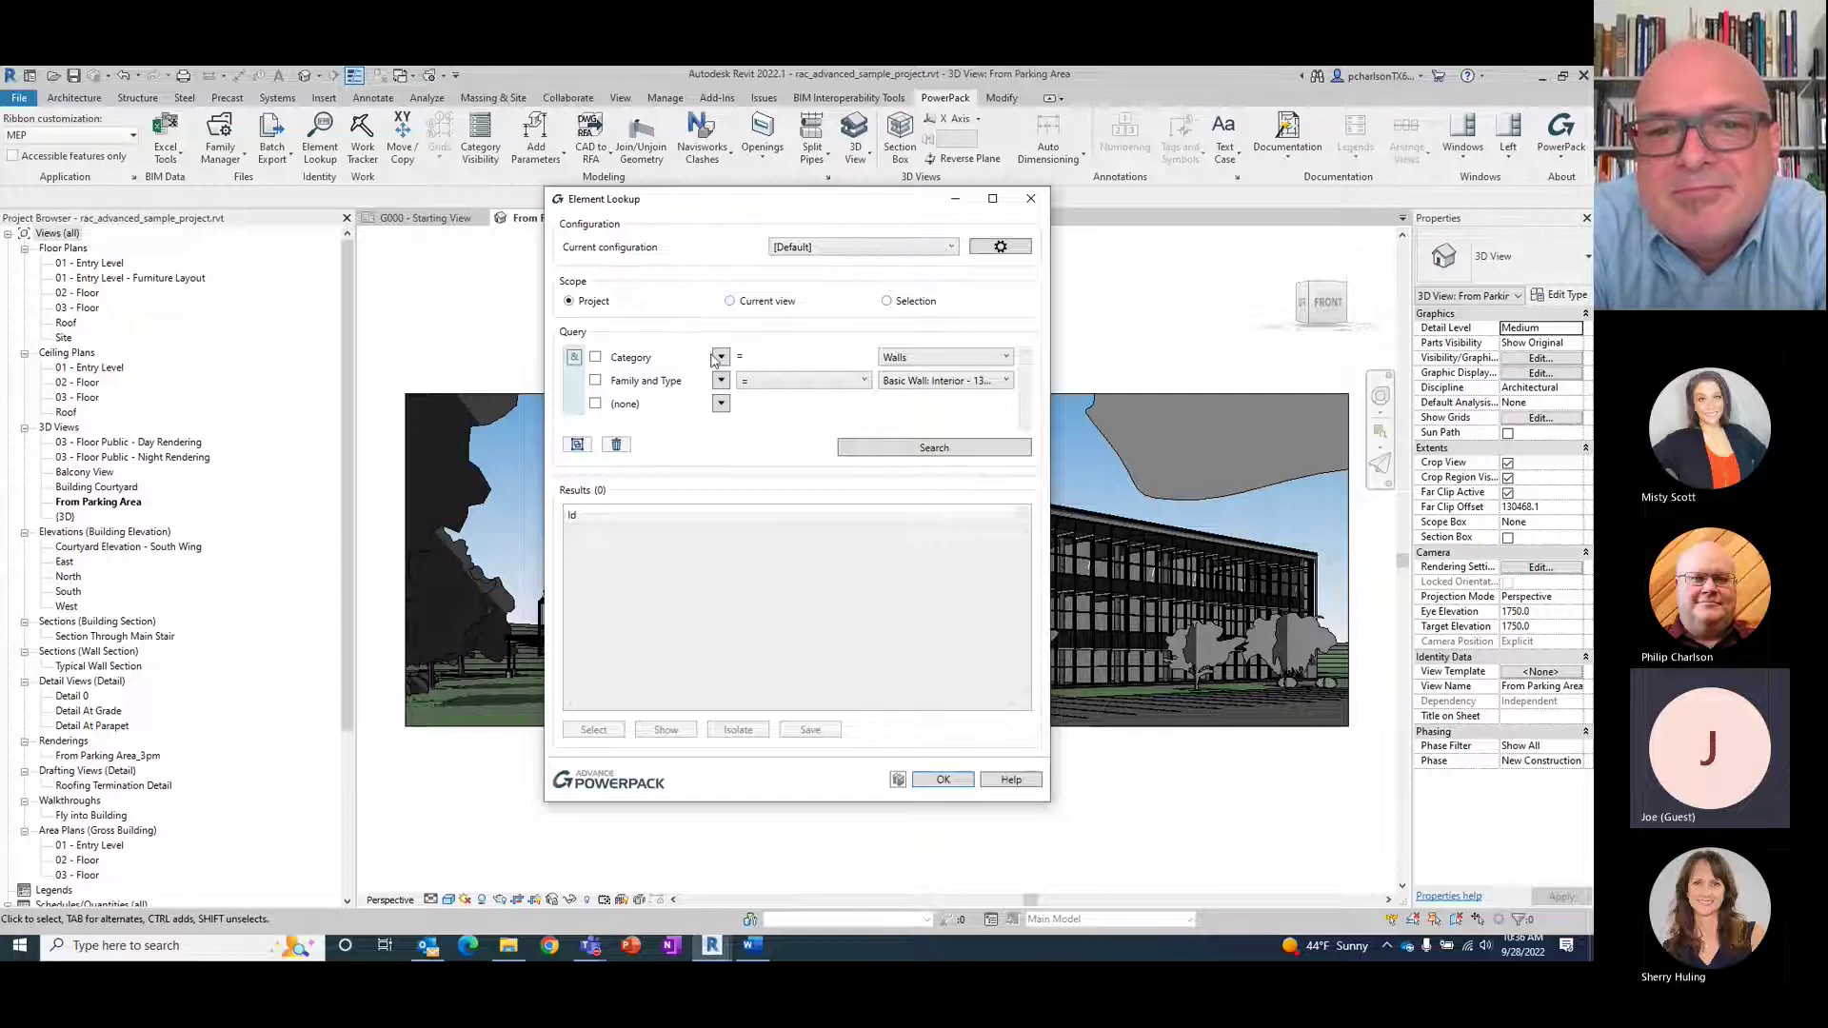
left_click(970, 364)
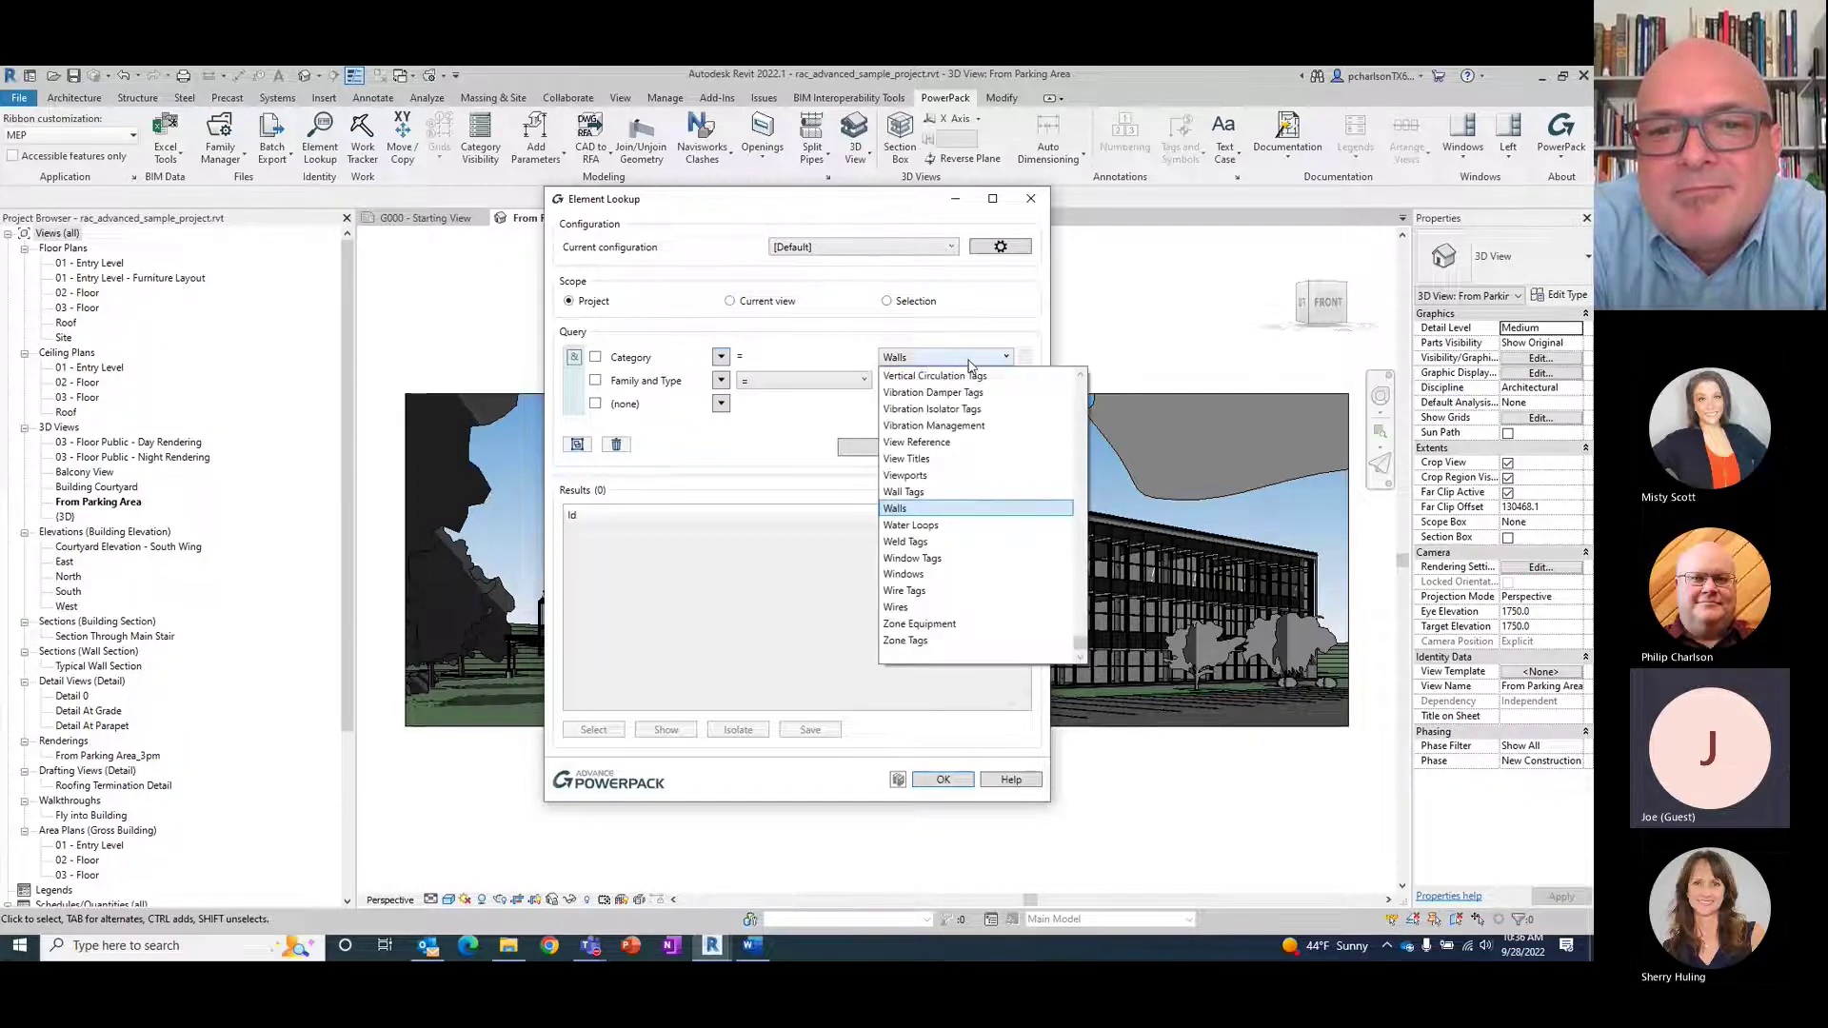
scroll(952, 410, "up", 15)
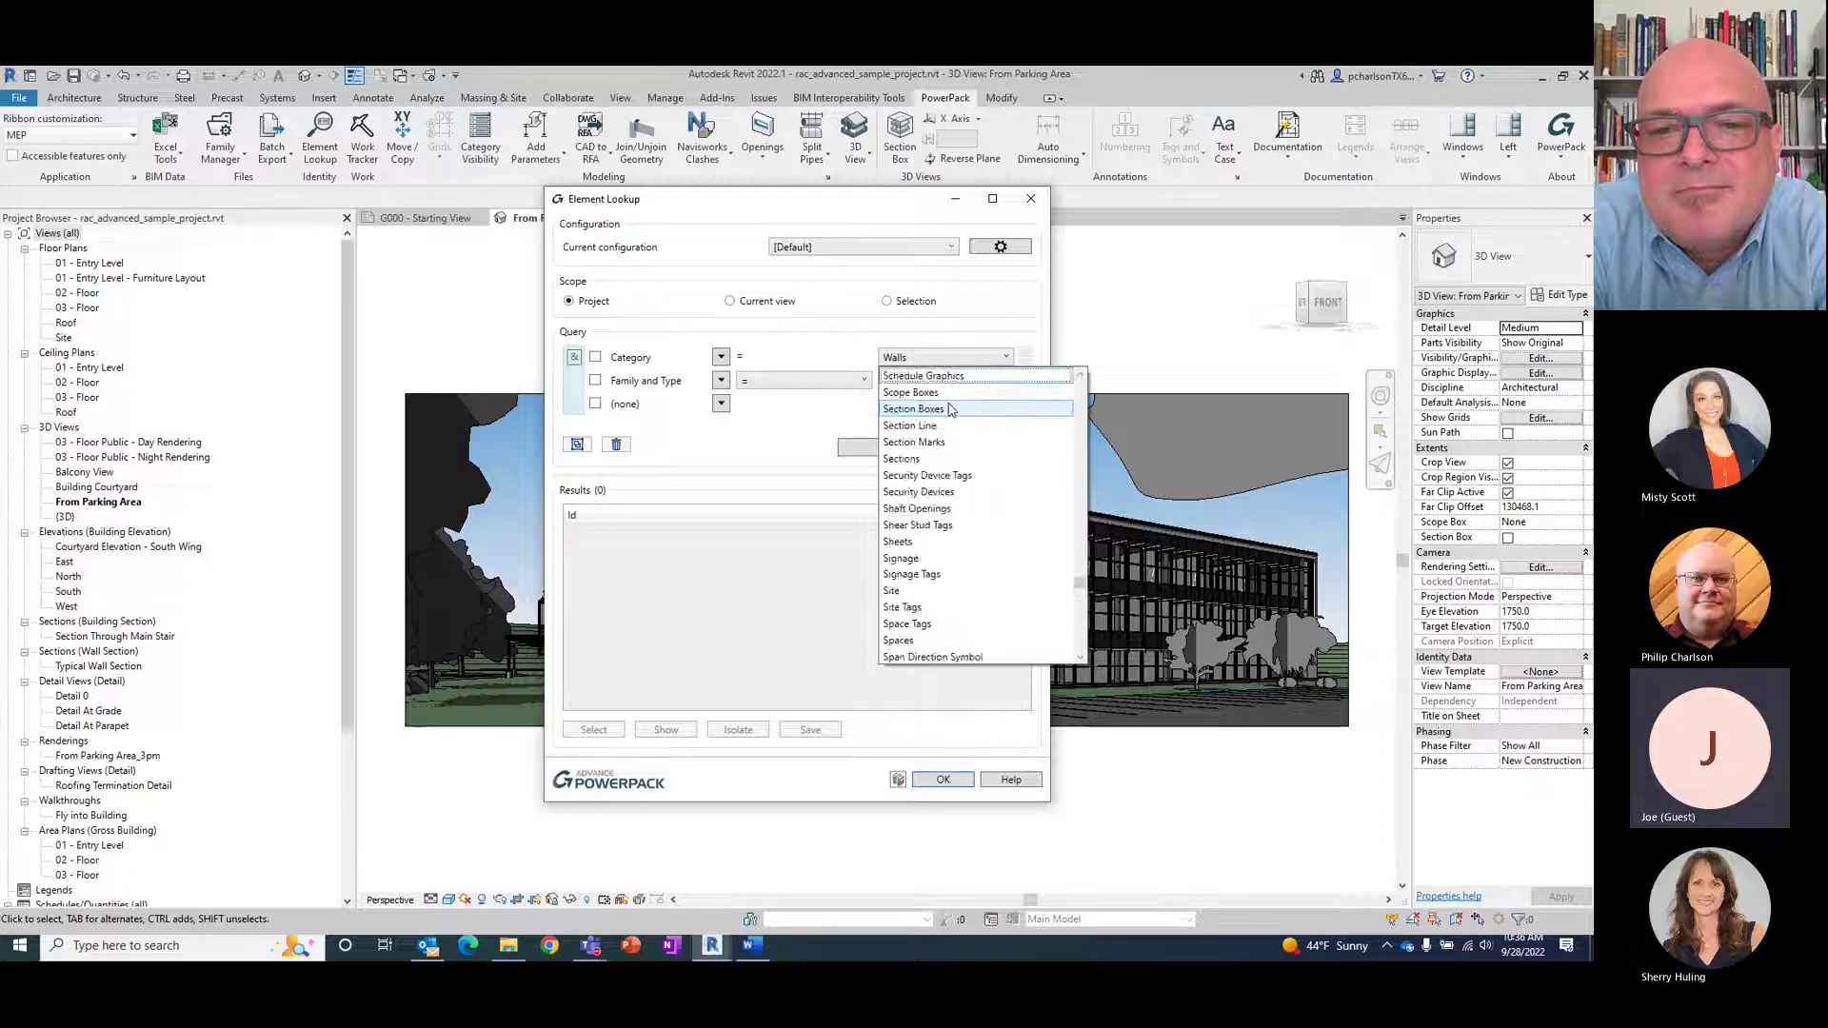
scroll(952, 419, "down", 1)
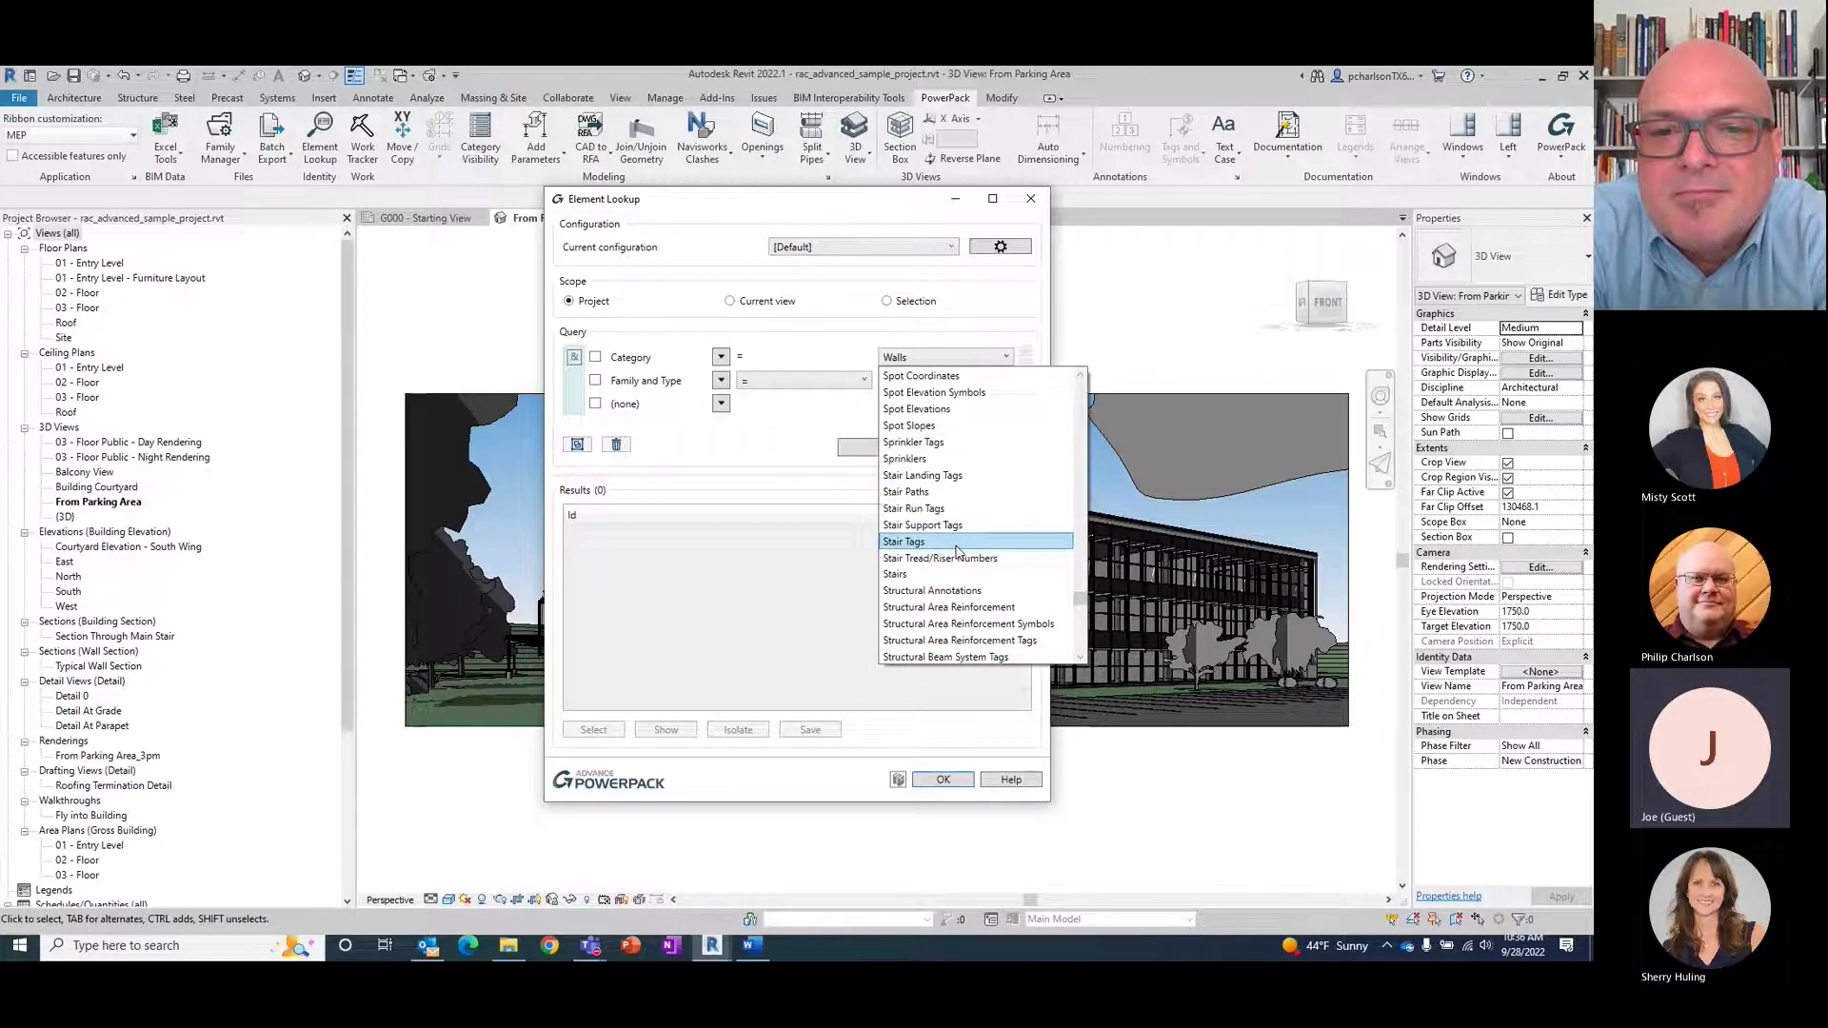
scroll(957, 550, "down", 2)
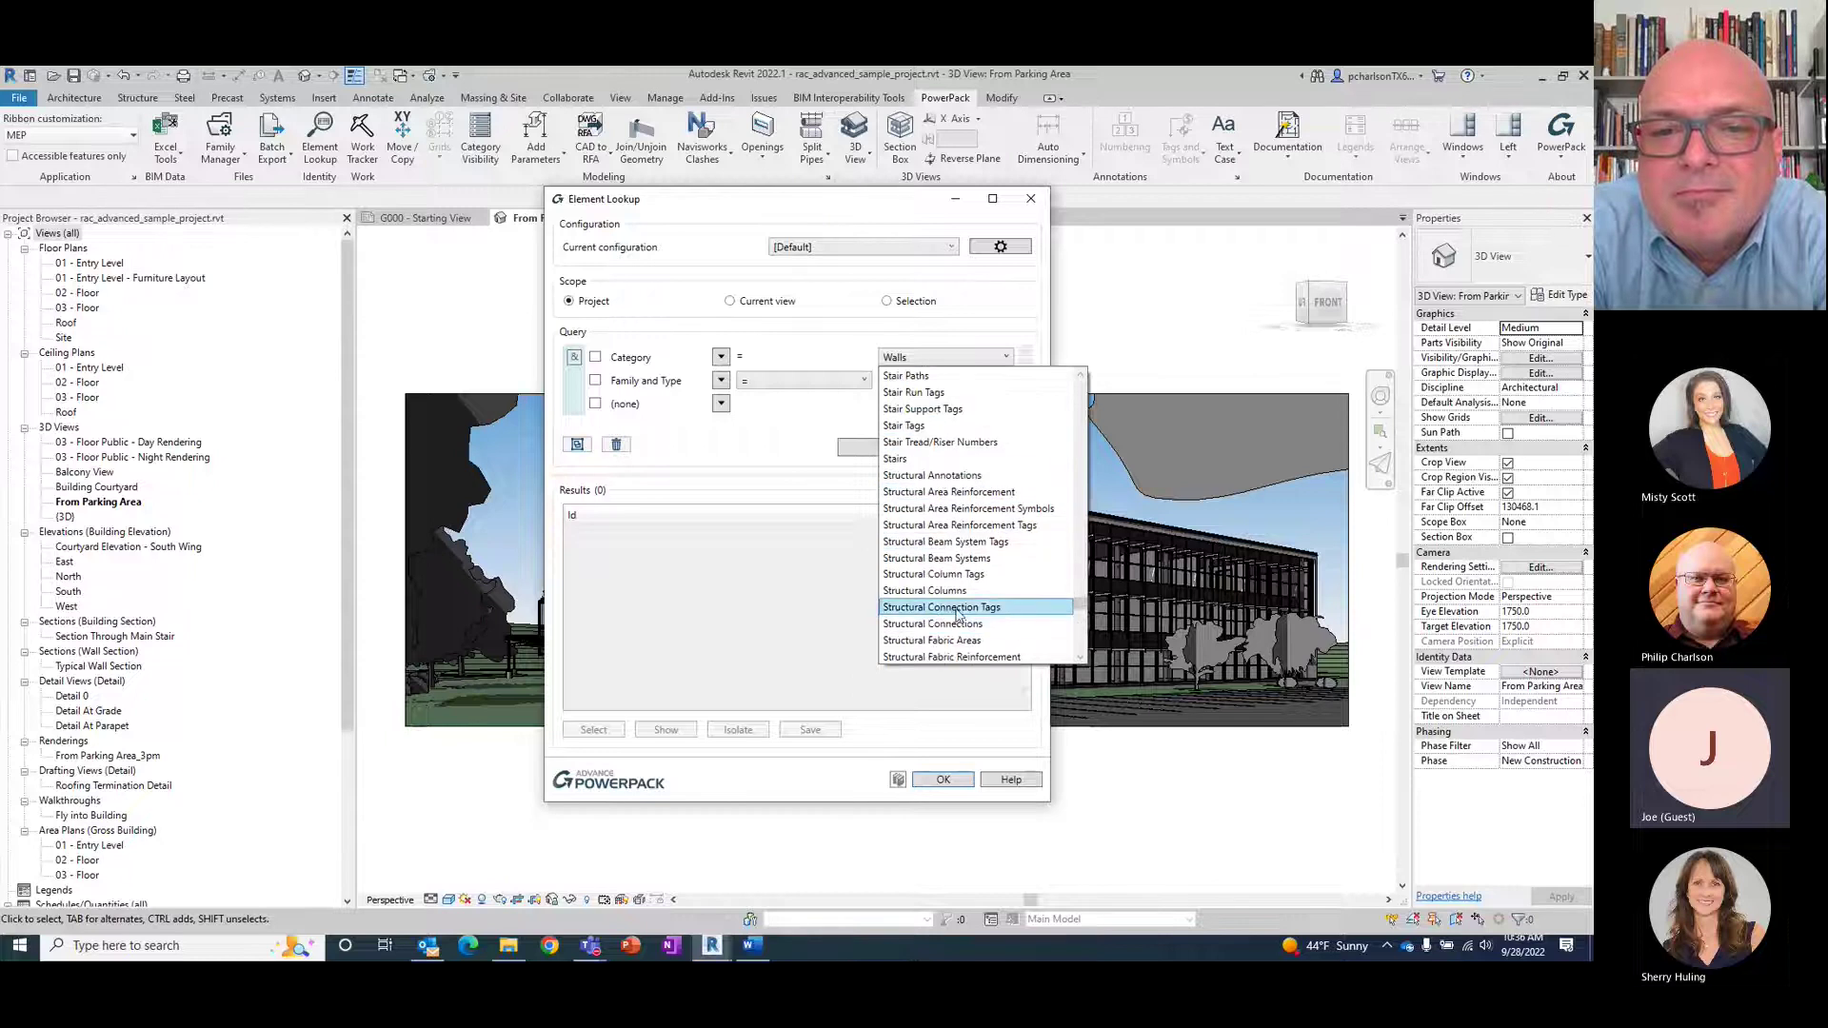
left_click(952, 591)
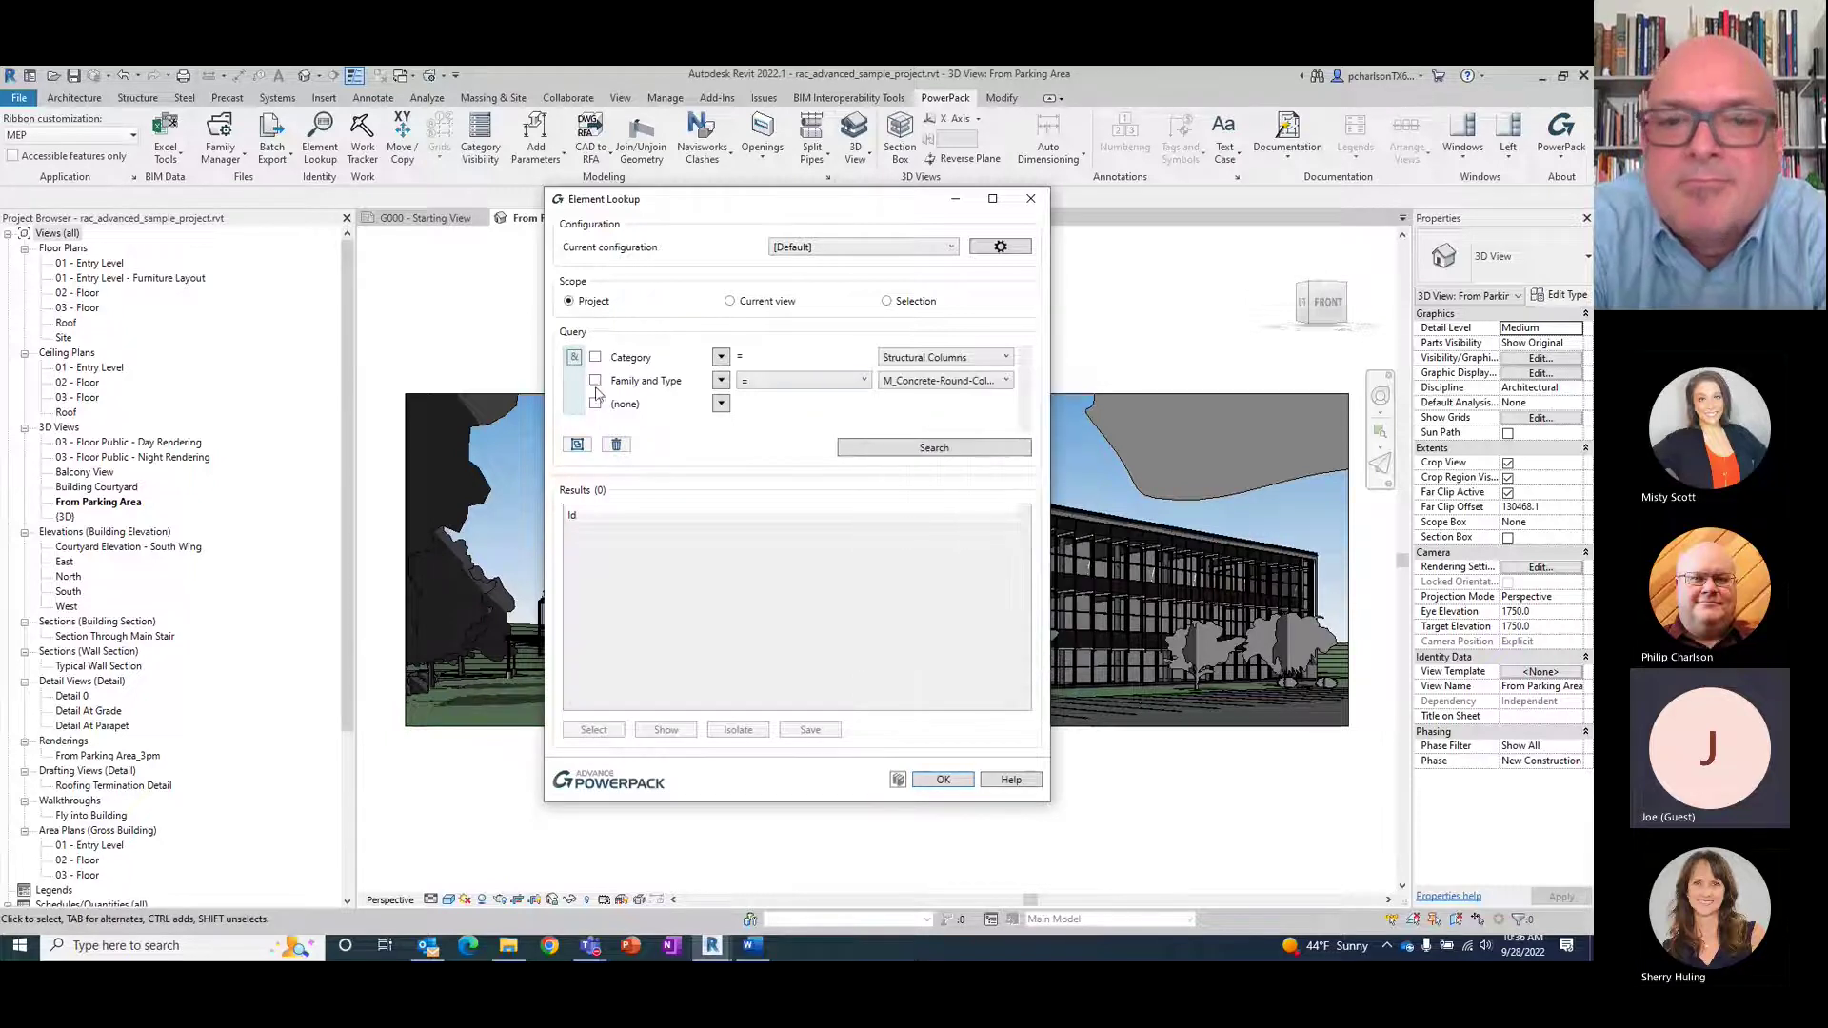
- Set the Family and Type condition's value to the M_W-Wide Flange-Column: W250X49.1 type
left_click(956, 381)
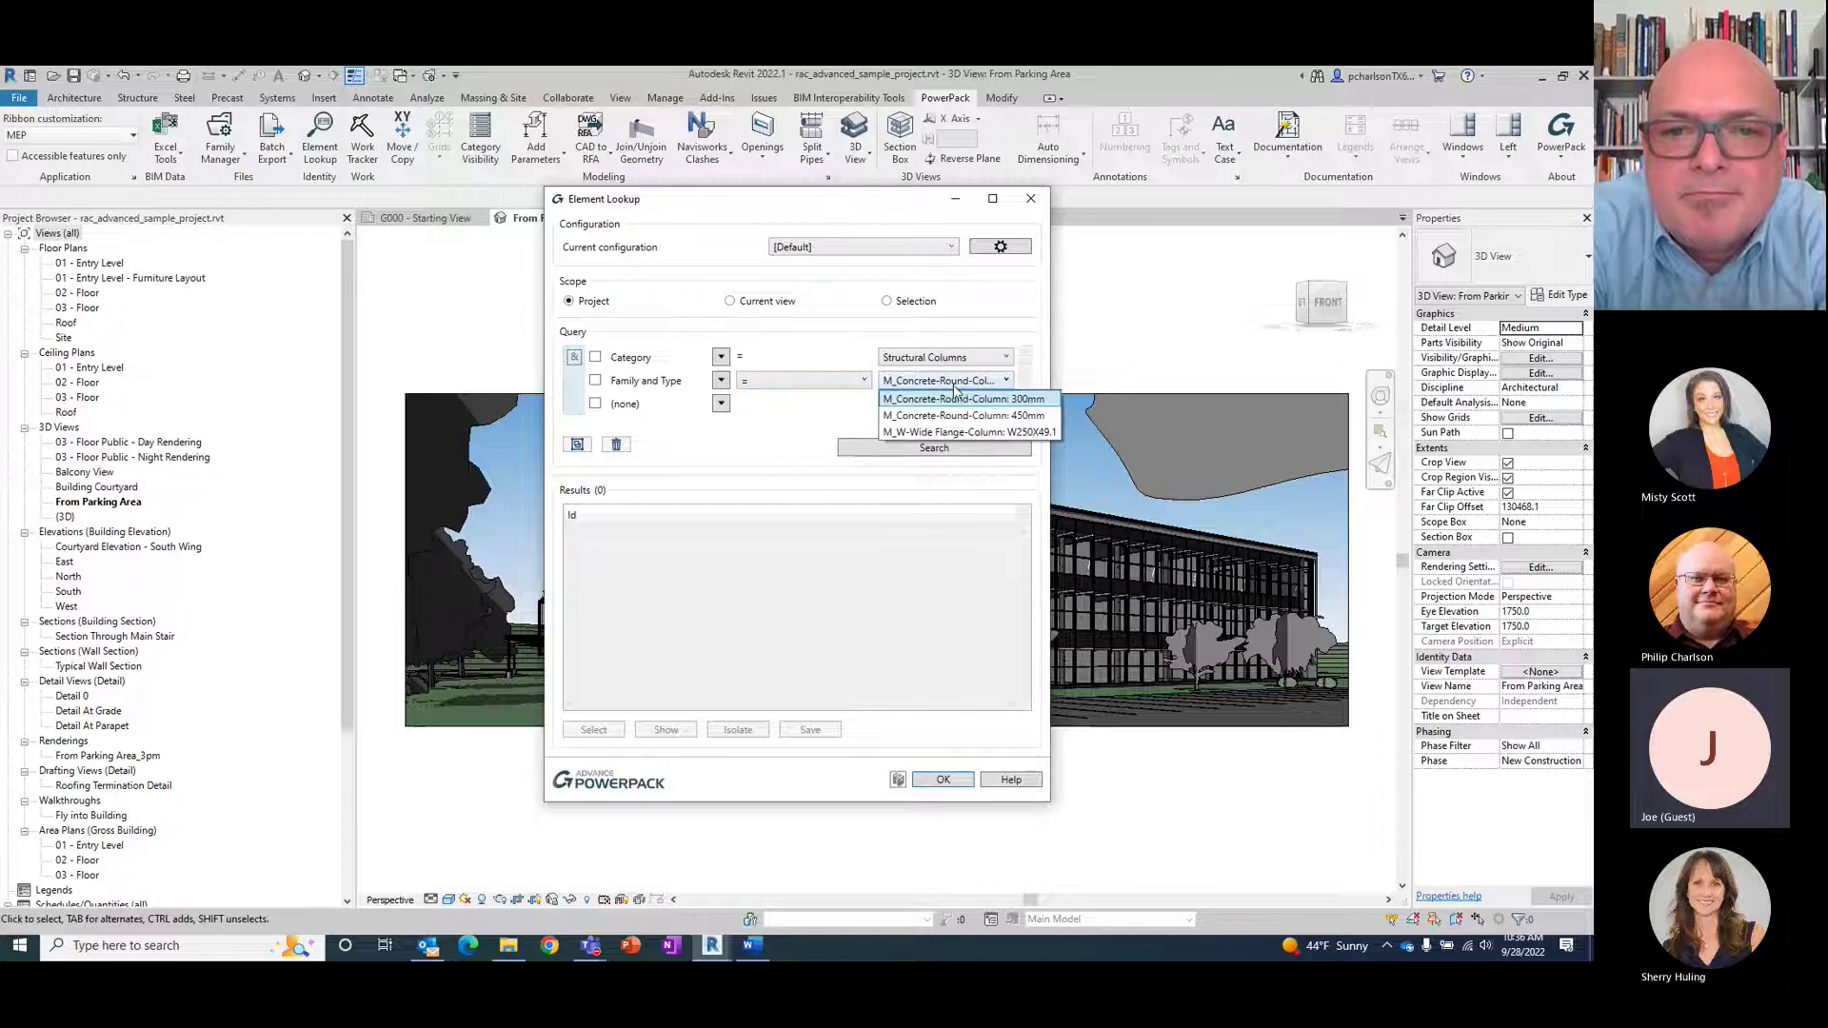
left_click(993, 416)
left_click(978, 385)
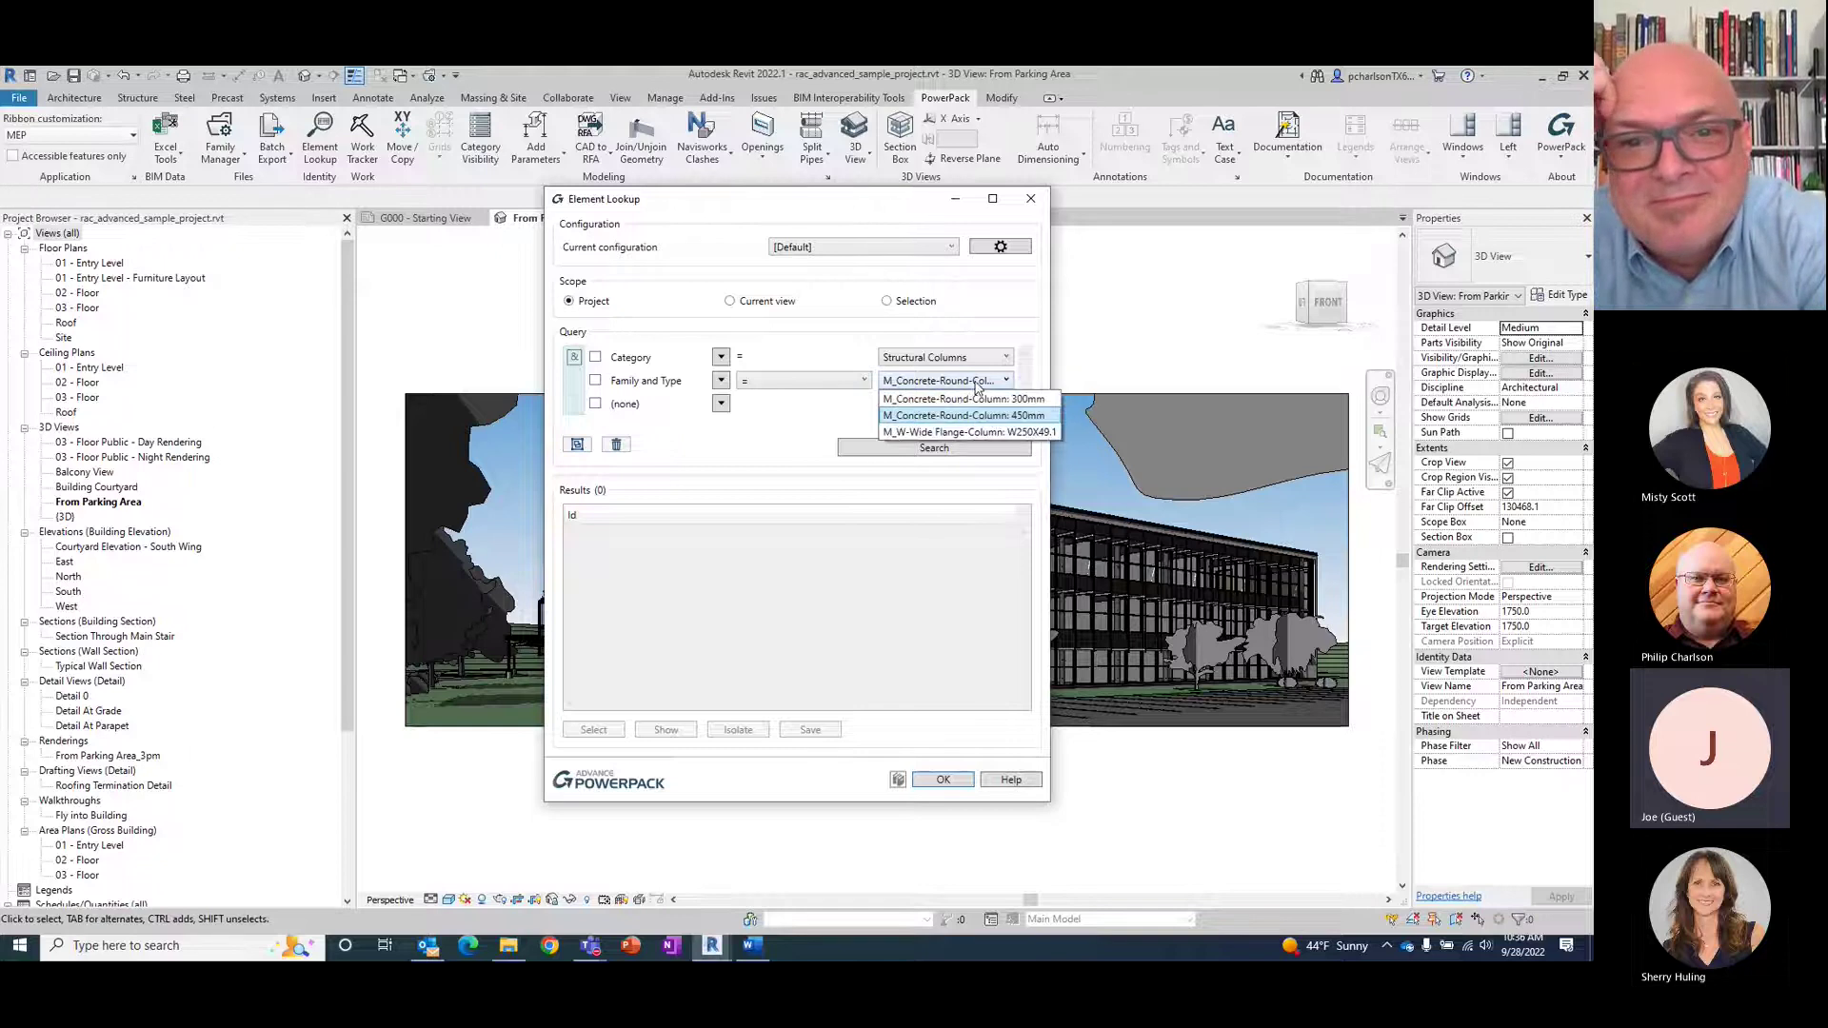
left_click(978, 433)
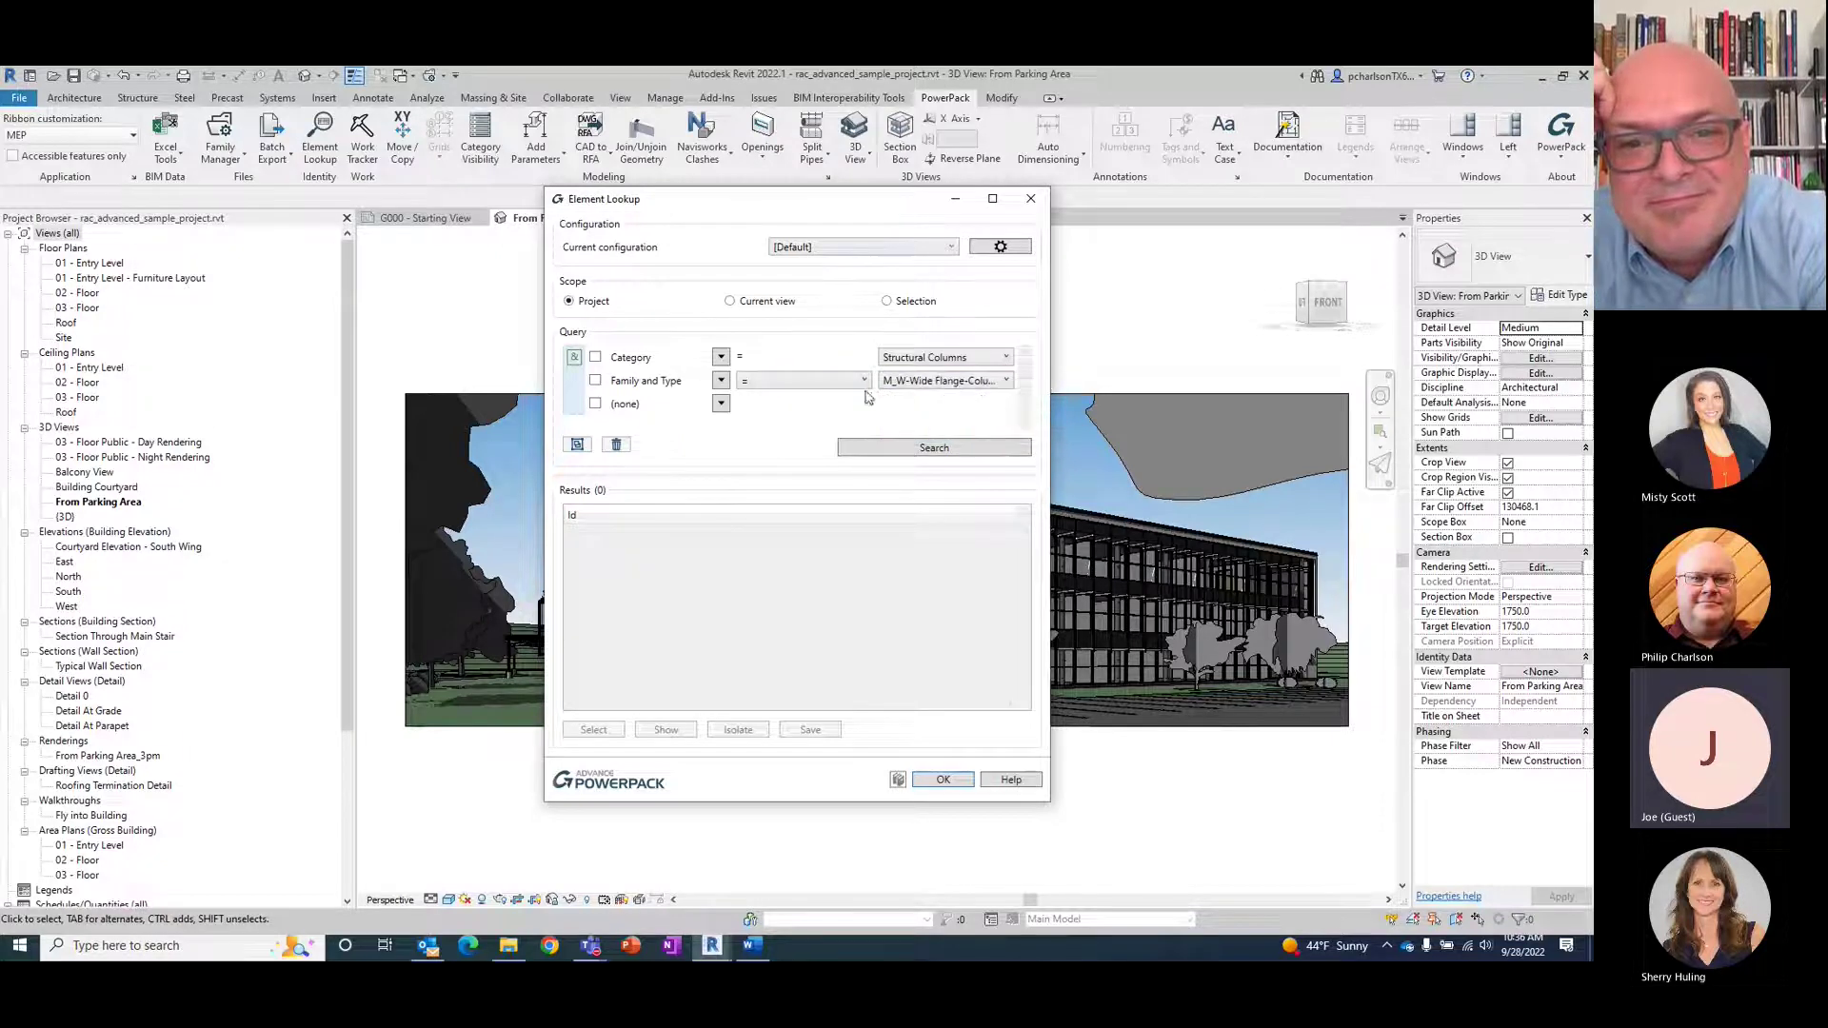
- Add a new configuration named Structural Columns in the configurations manager
left_click(1001, 247)
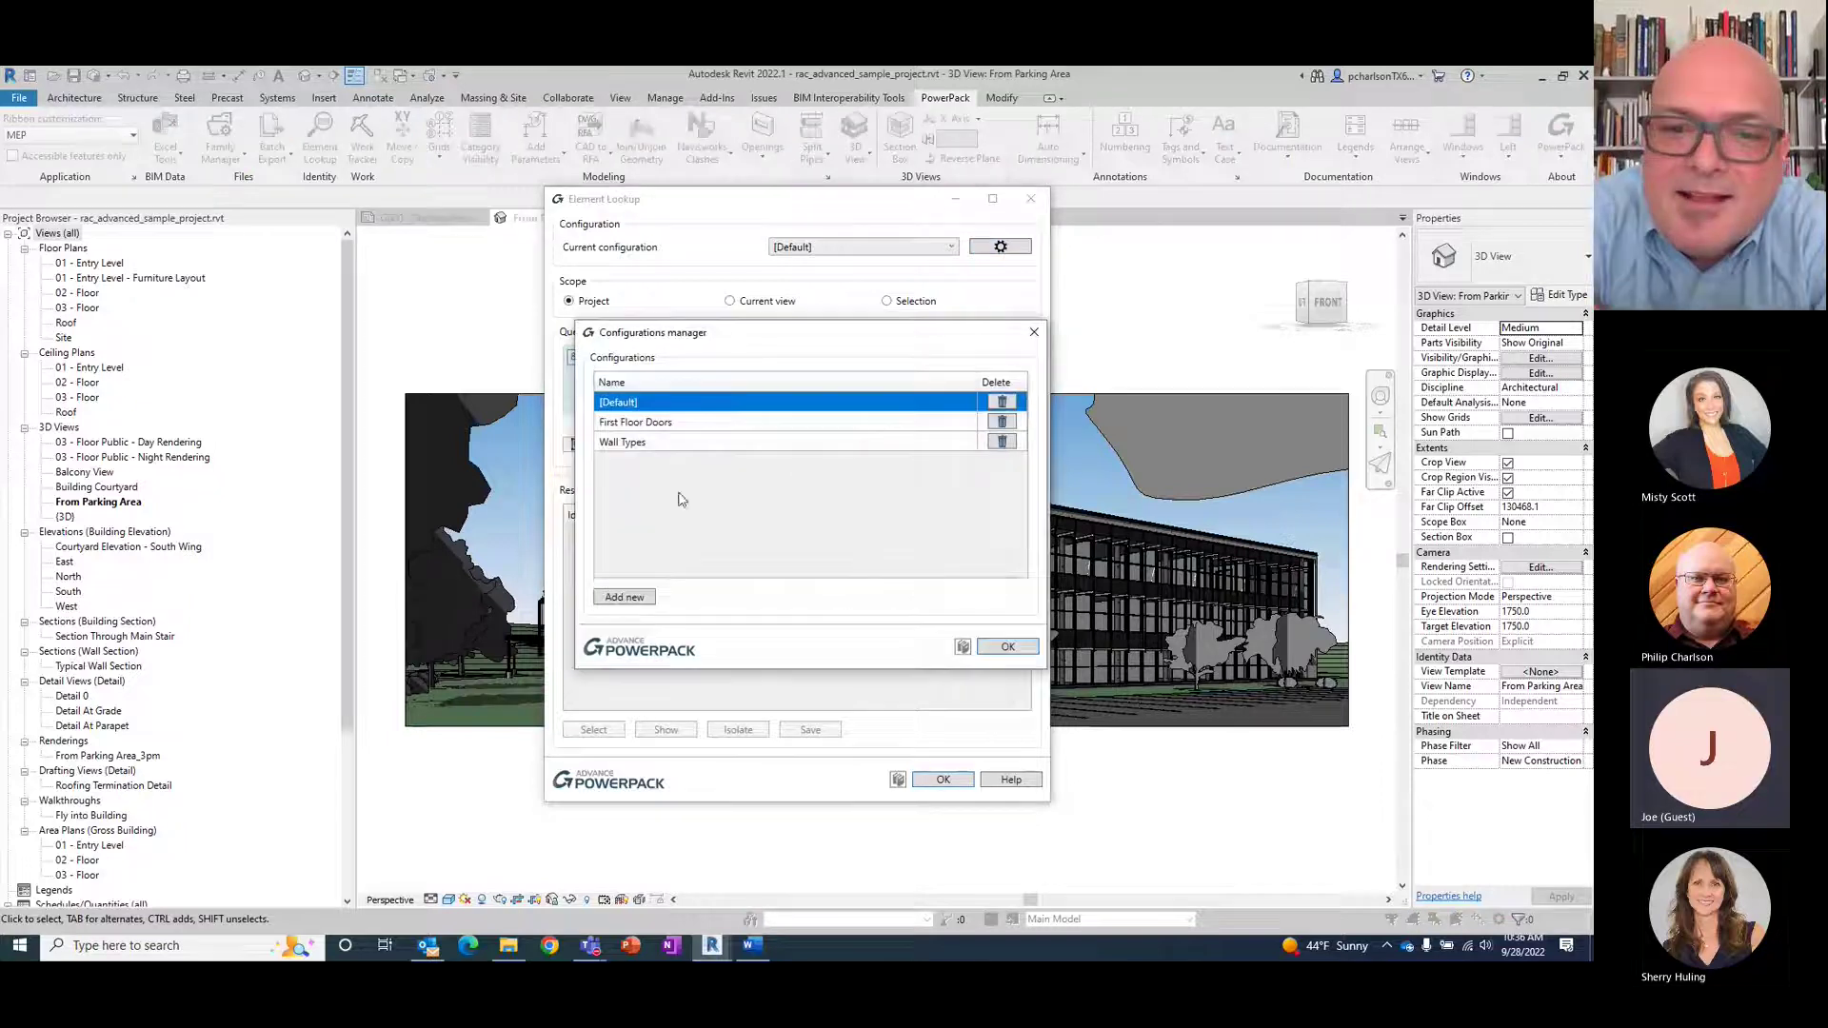
left_click(624, 598)
type("S")
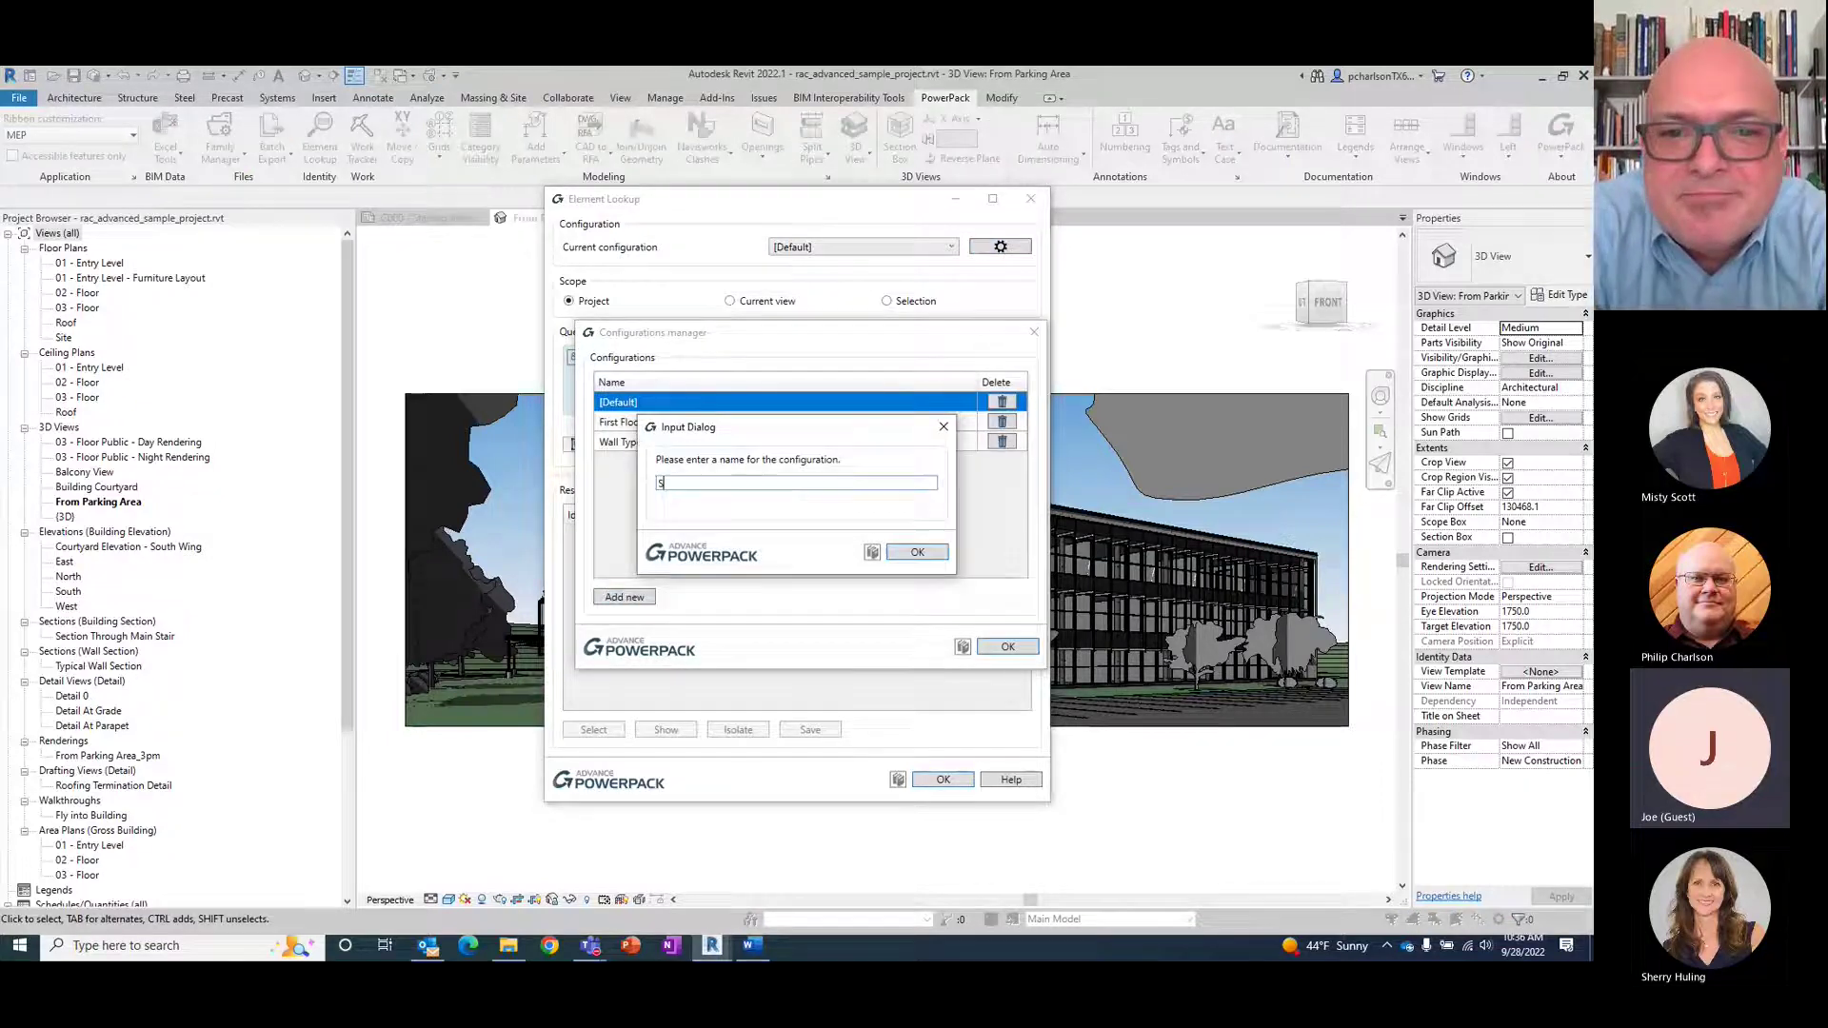
type("truc")
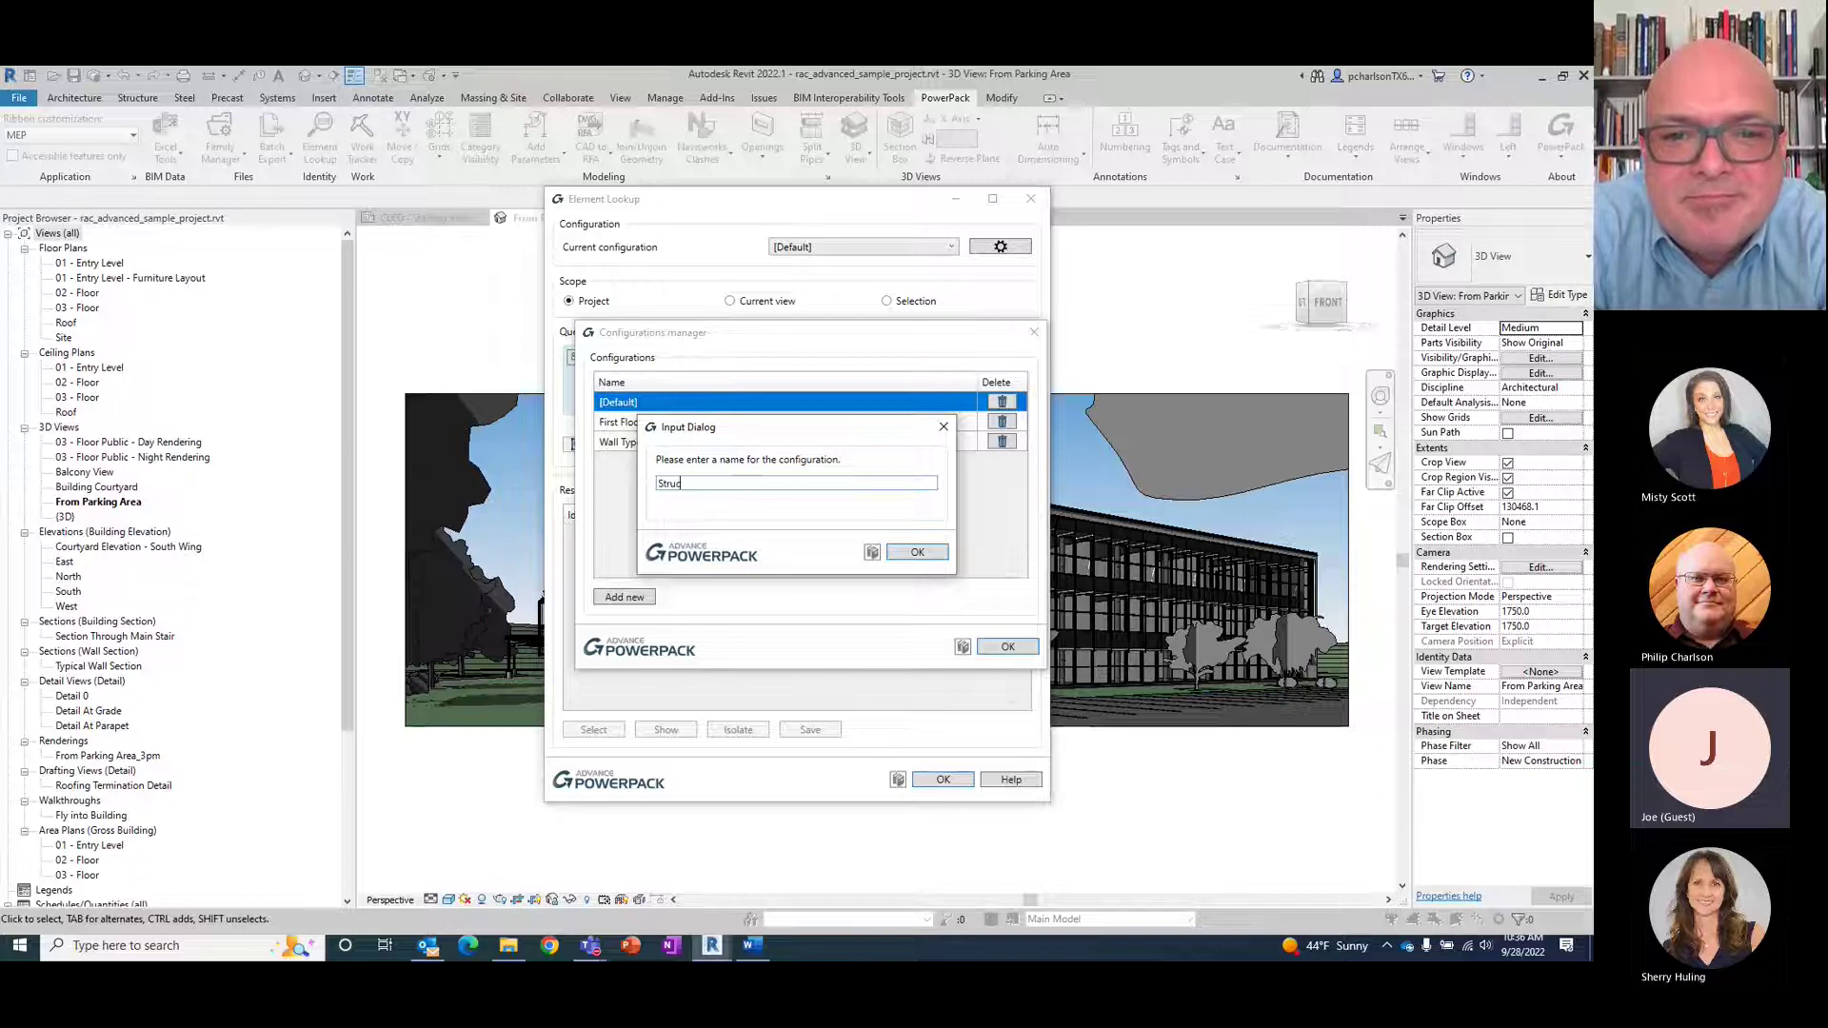
type("tural COlu")
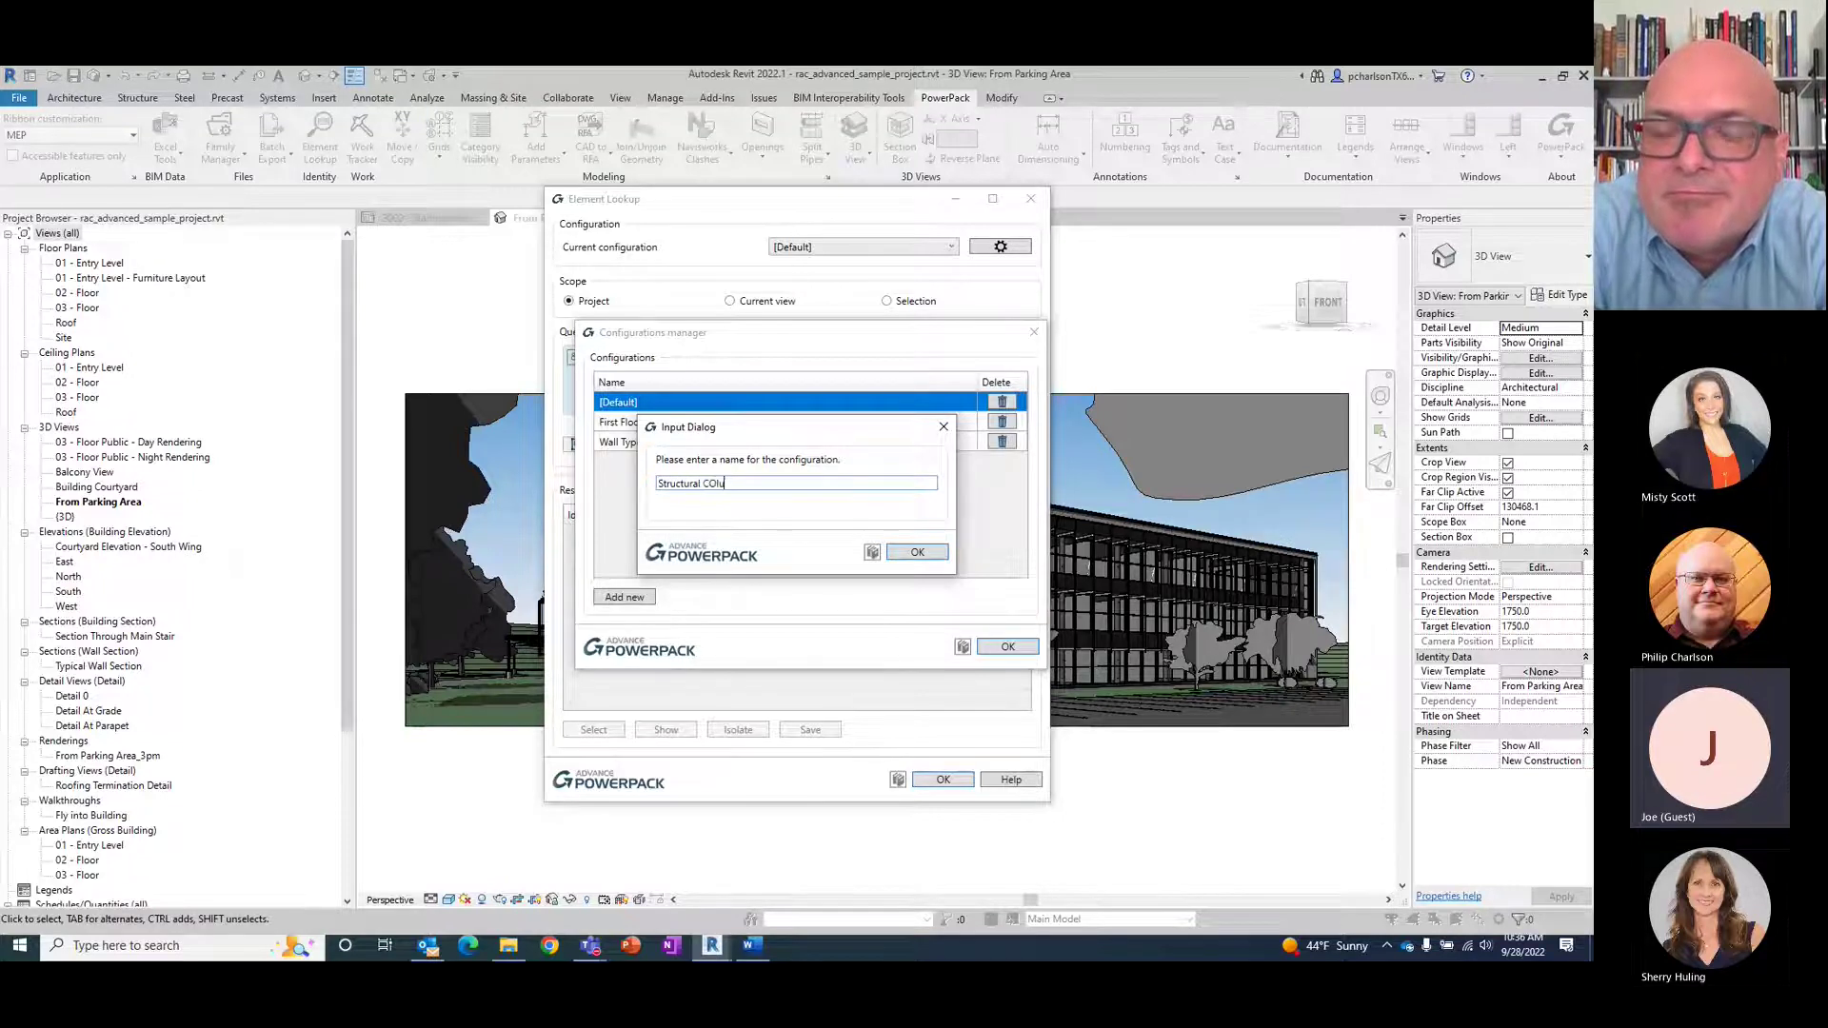
type("mns")
left_click(715, 483)
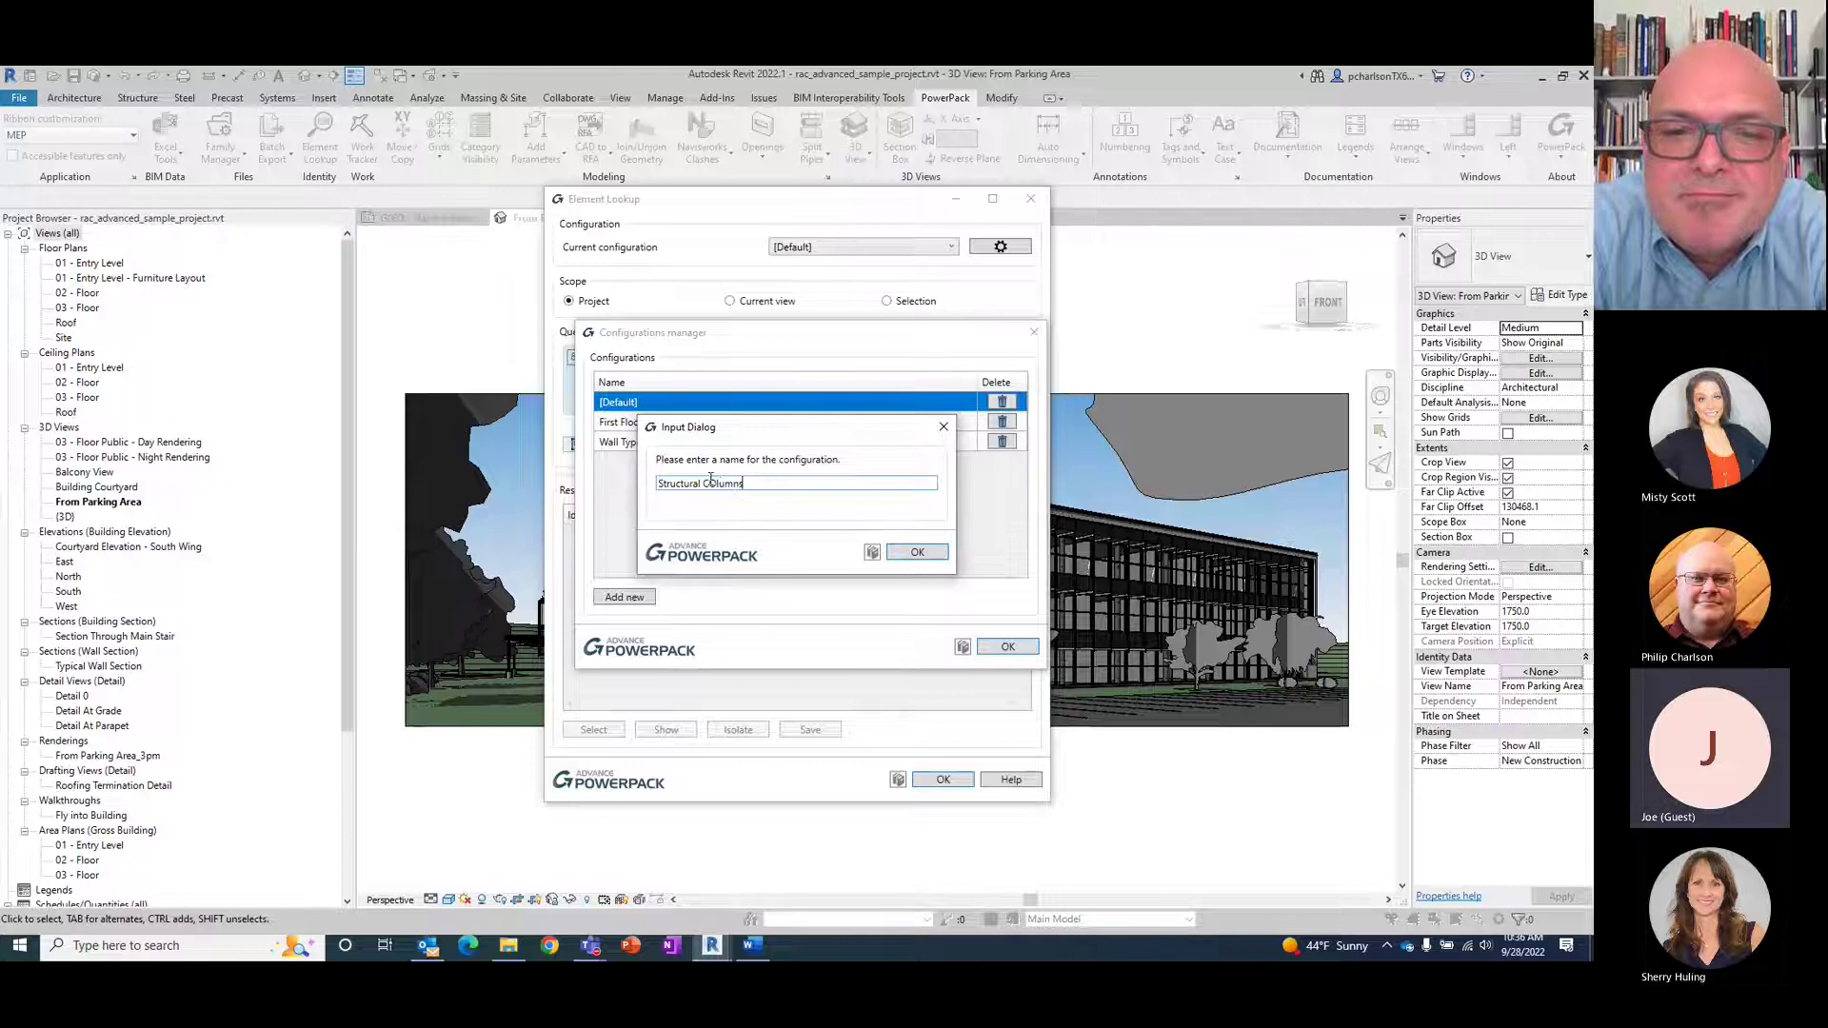
key("BackSpace")
type("o")
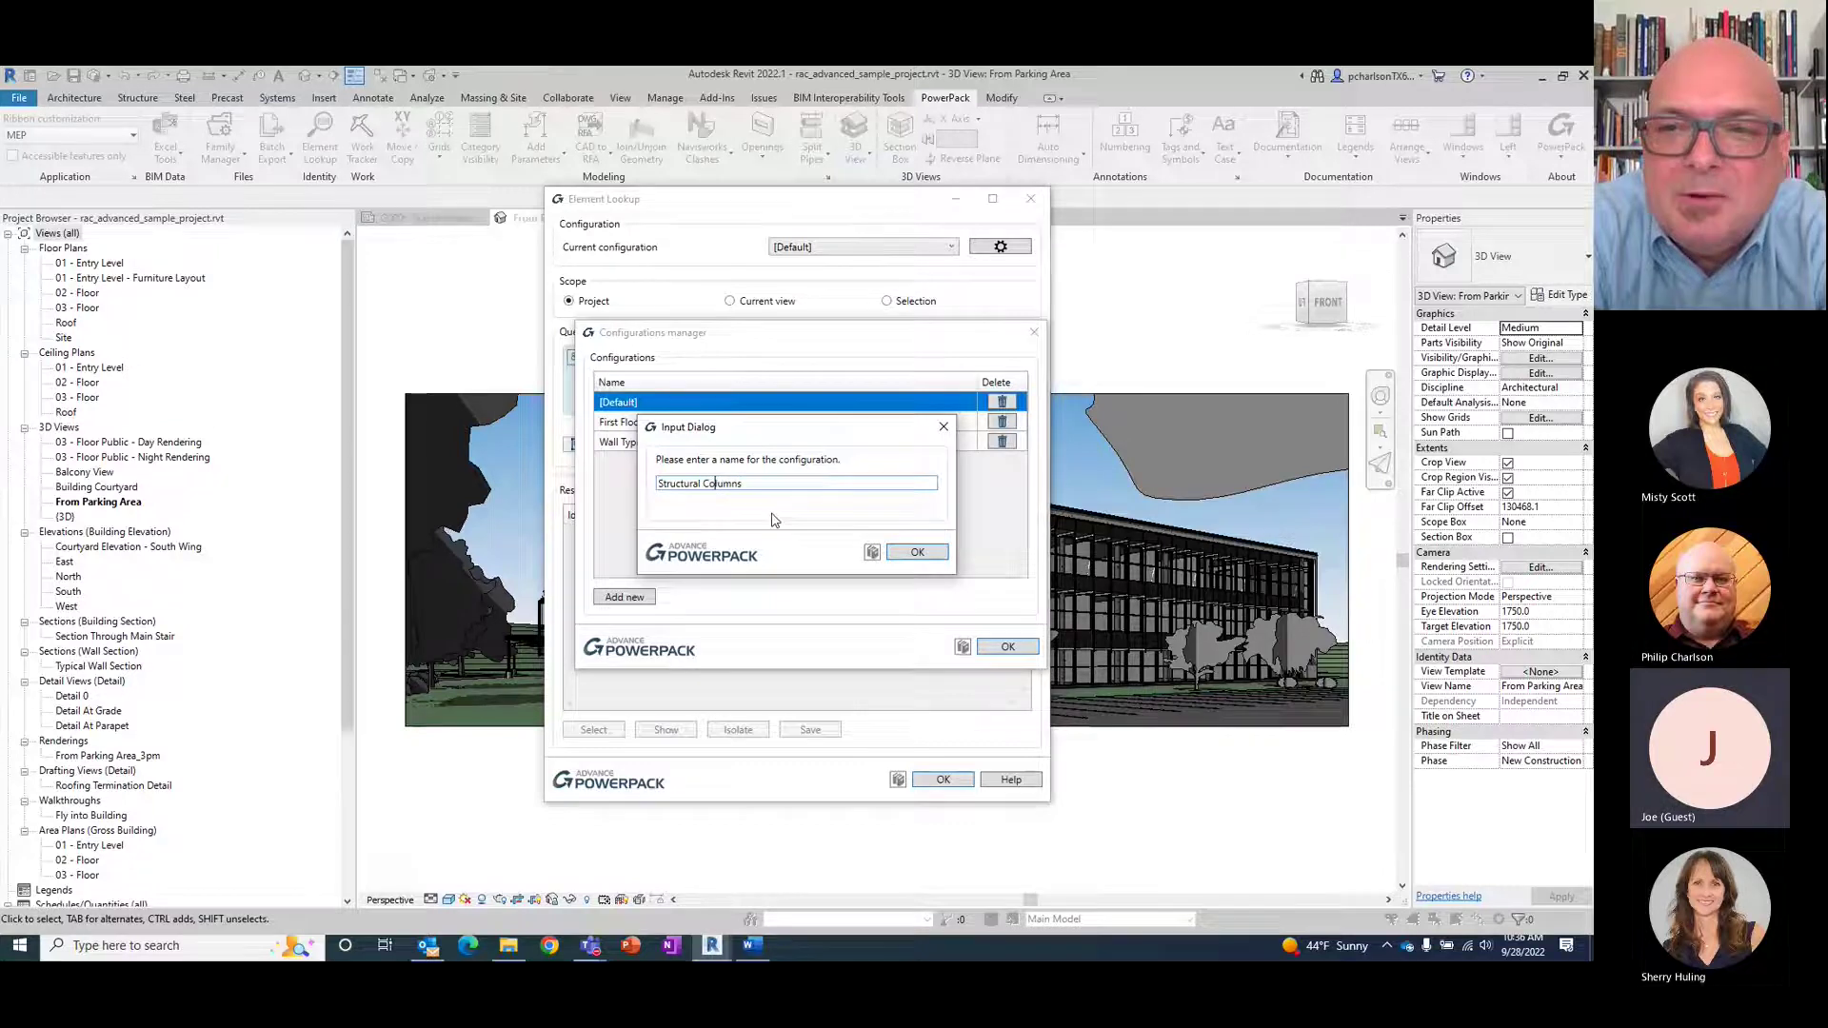
left_click(906, 554)
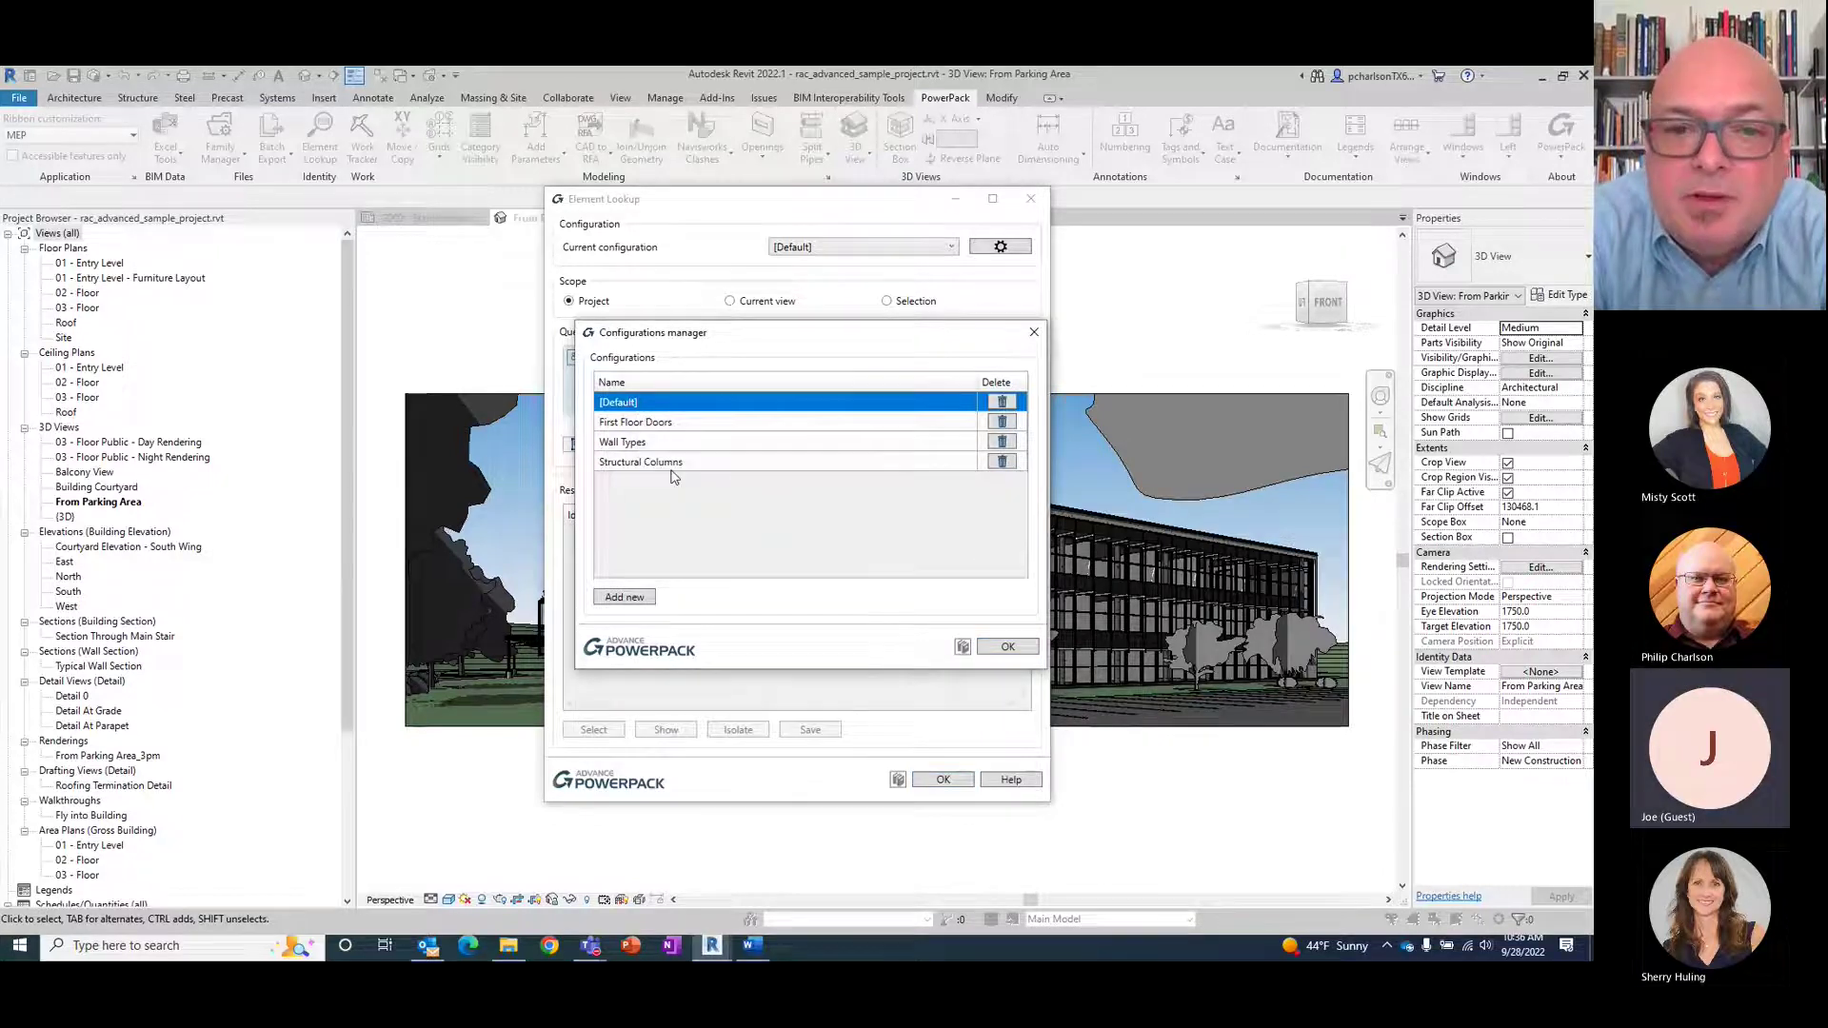
left_click(665, 463)
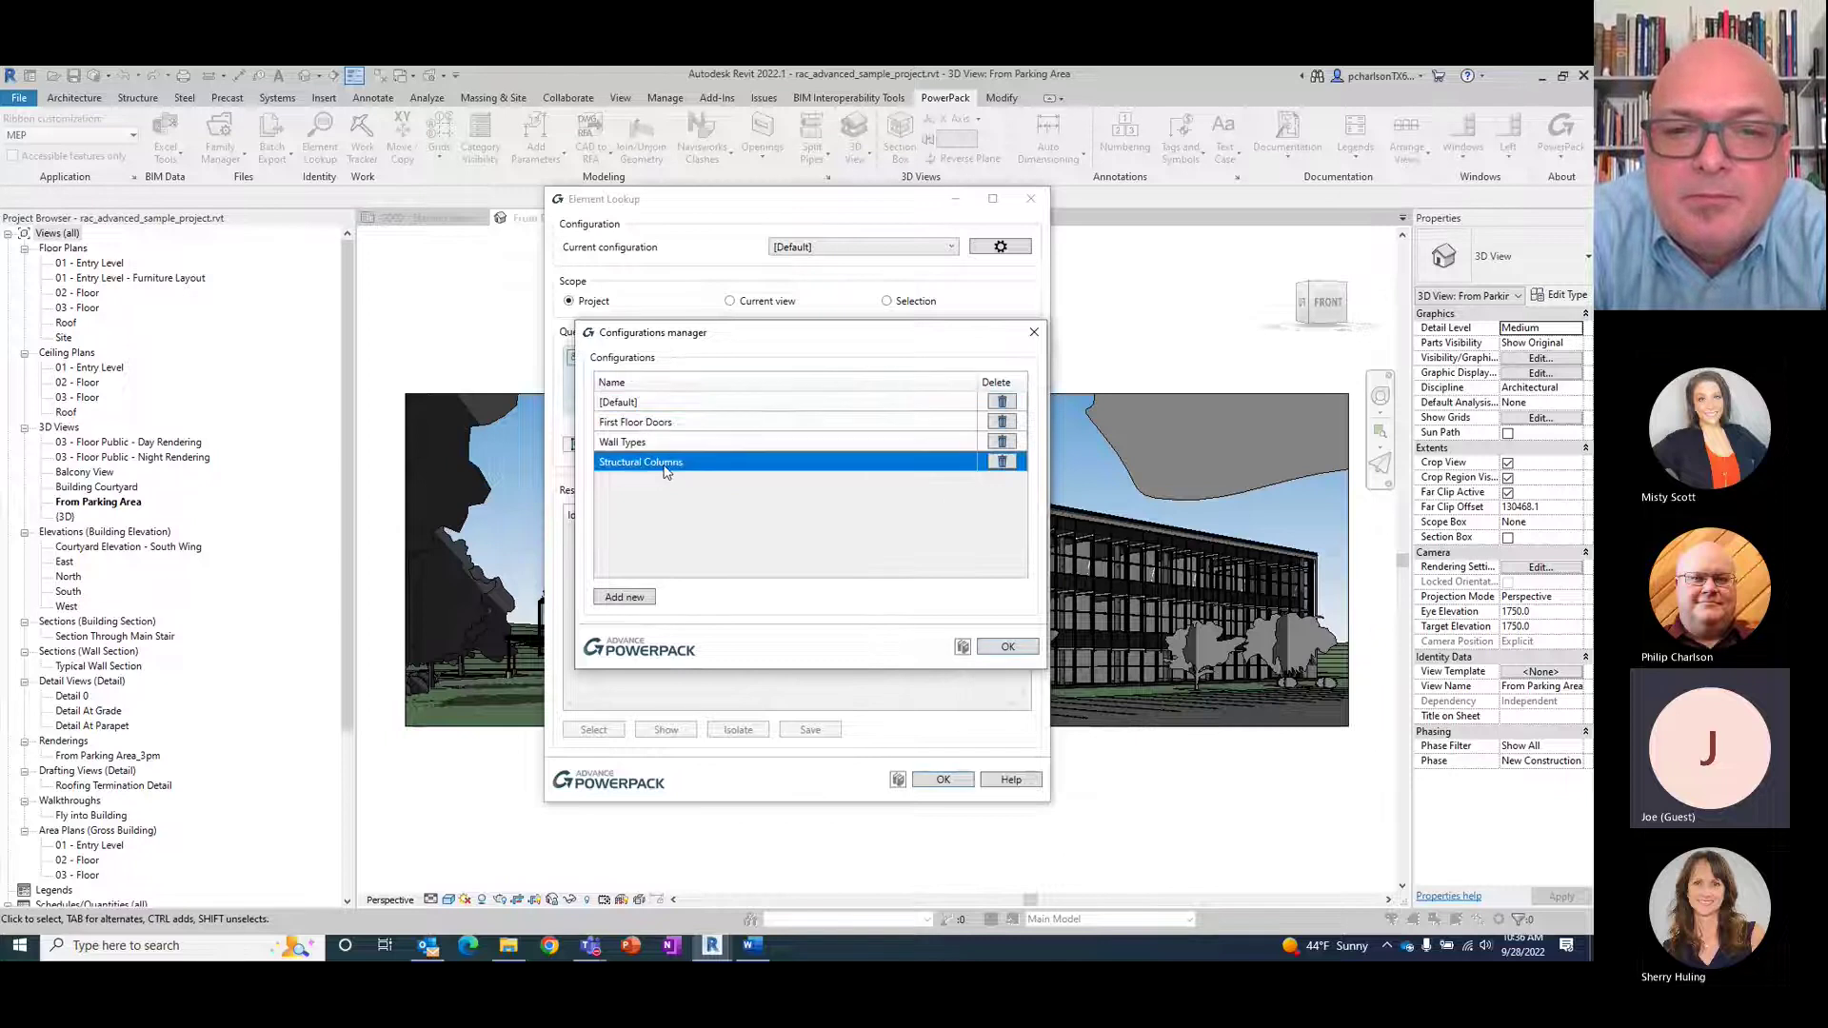
left_click(1008, 648)
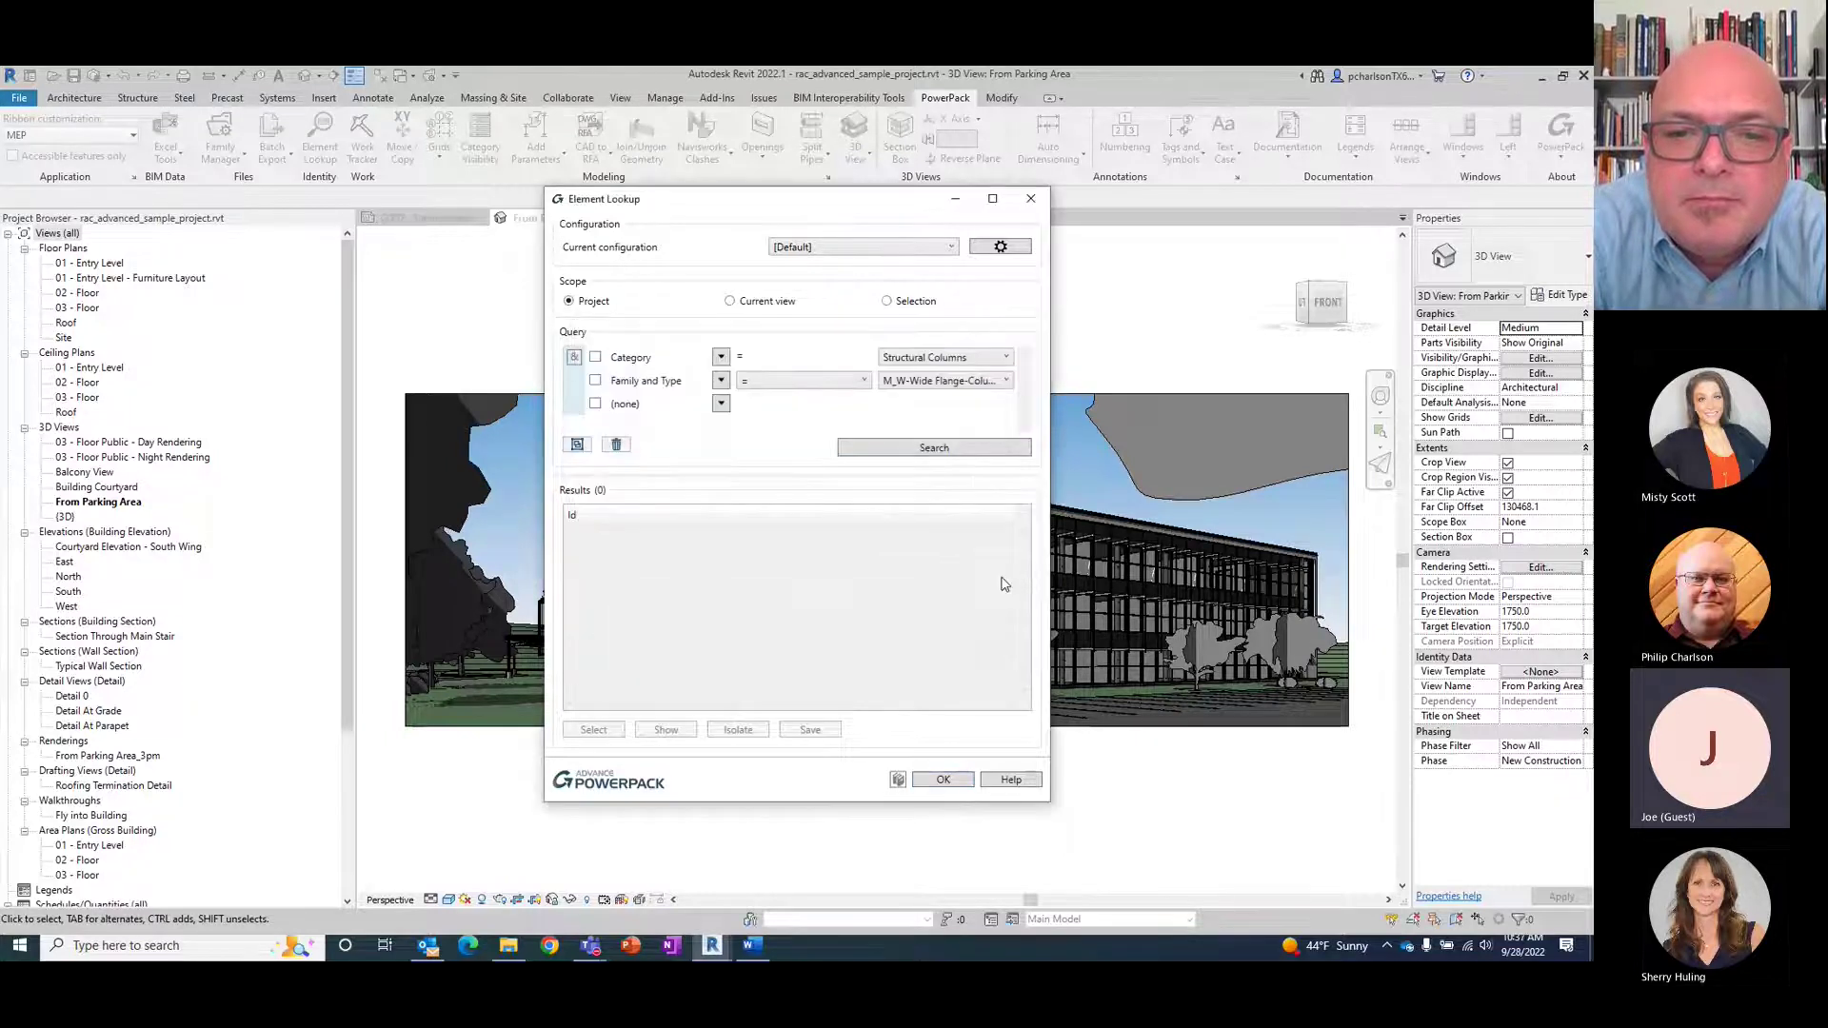
- Switch the current configuration to Structural Columns, to First Floor Doors and back to Structural Columns, and search the project with its query
left_click(857, 247)
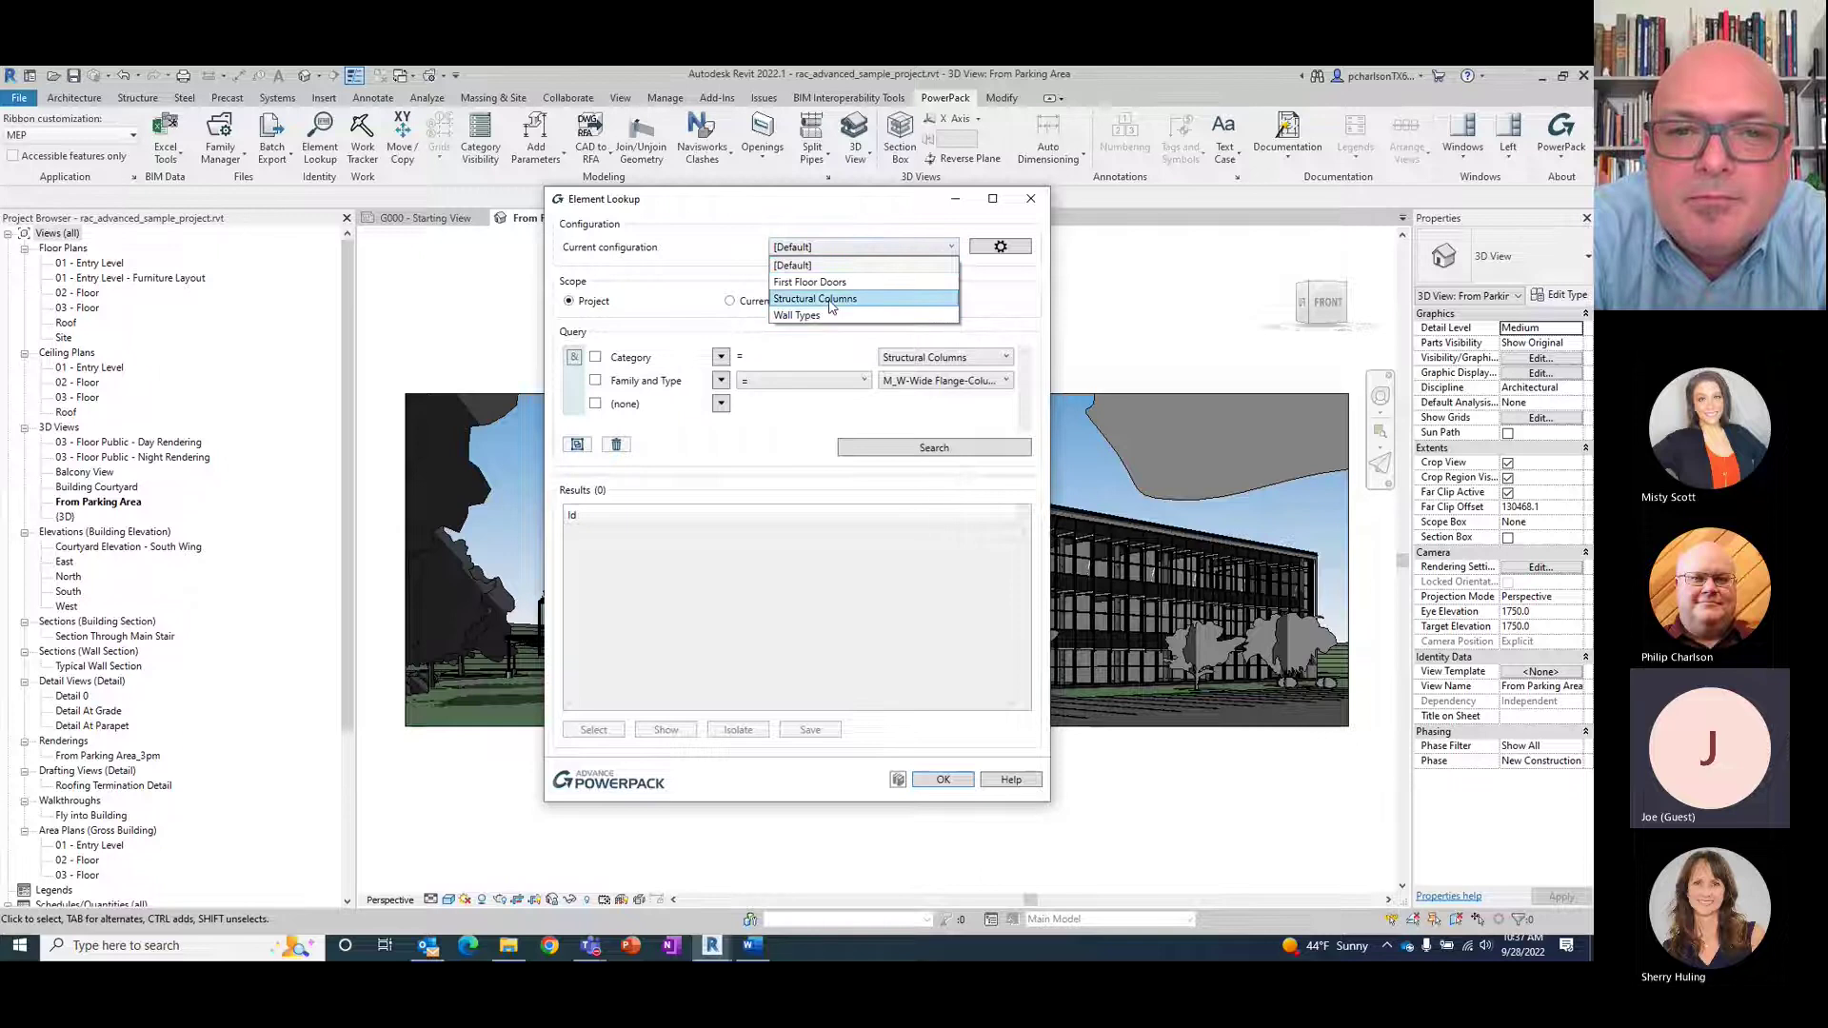
left_click(830, 300)
left_click(835, 249)
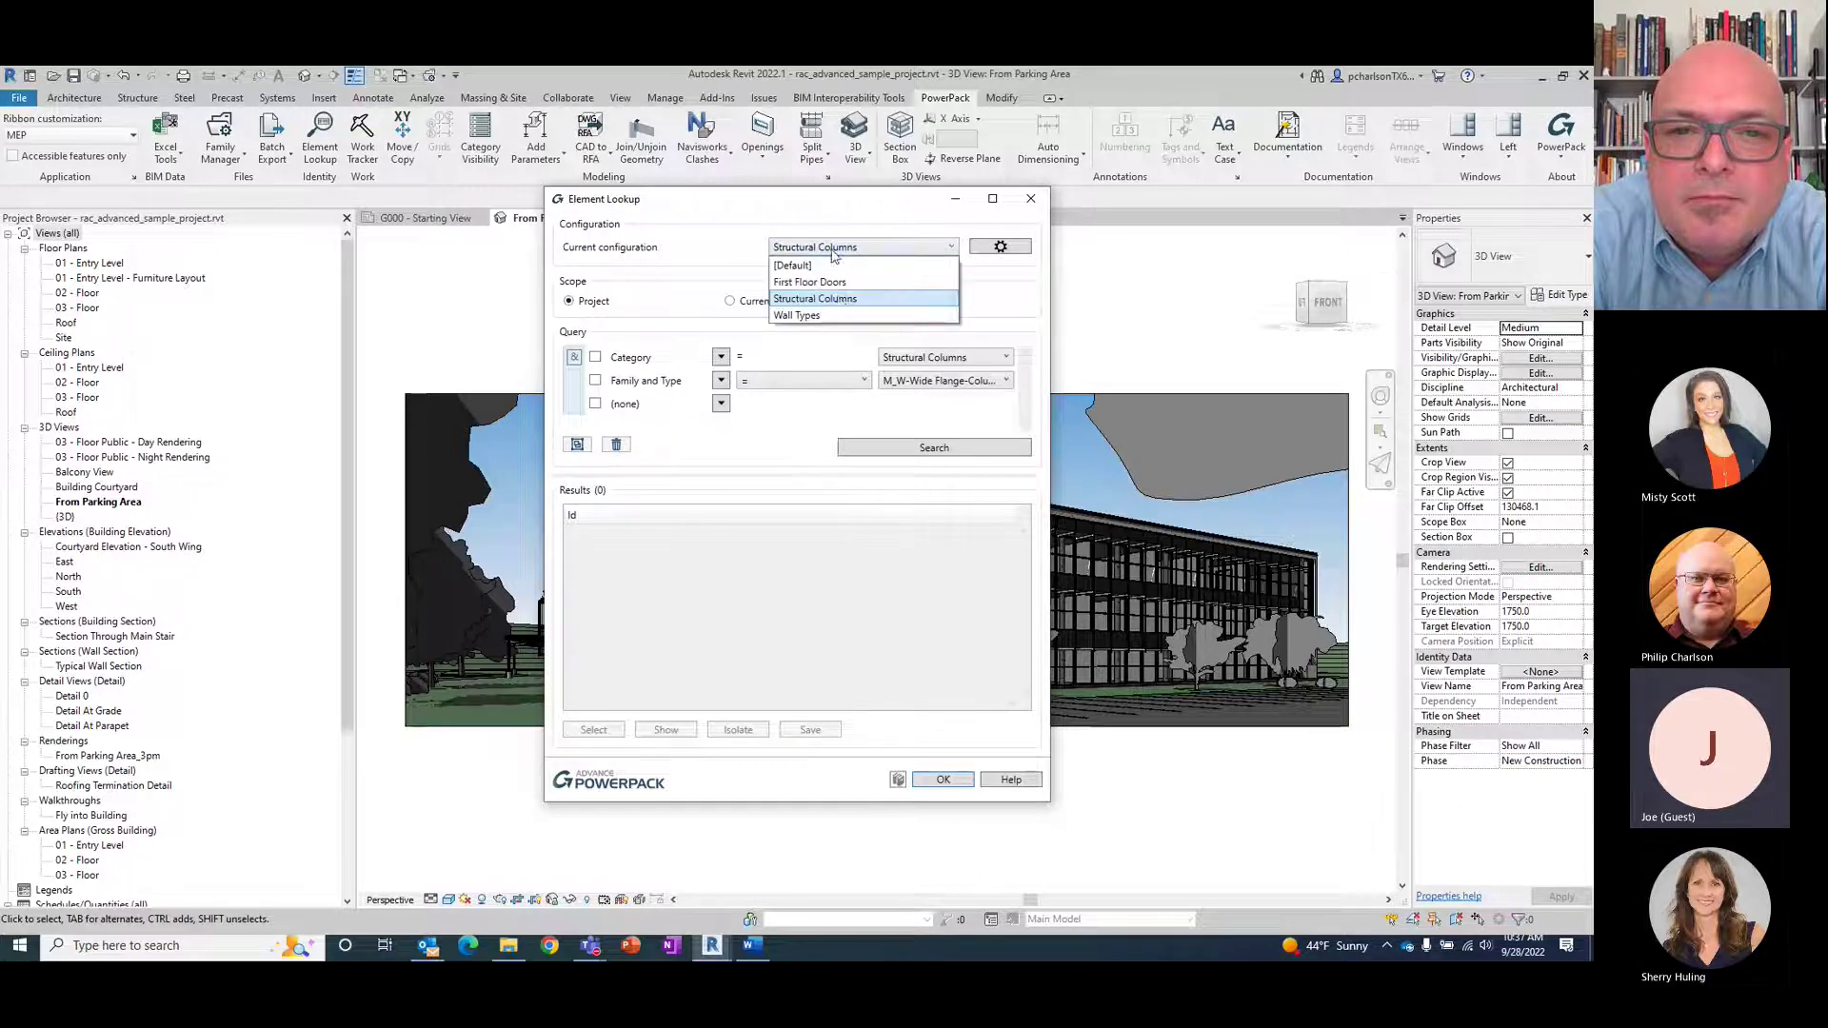
left_click(844, 282)
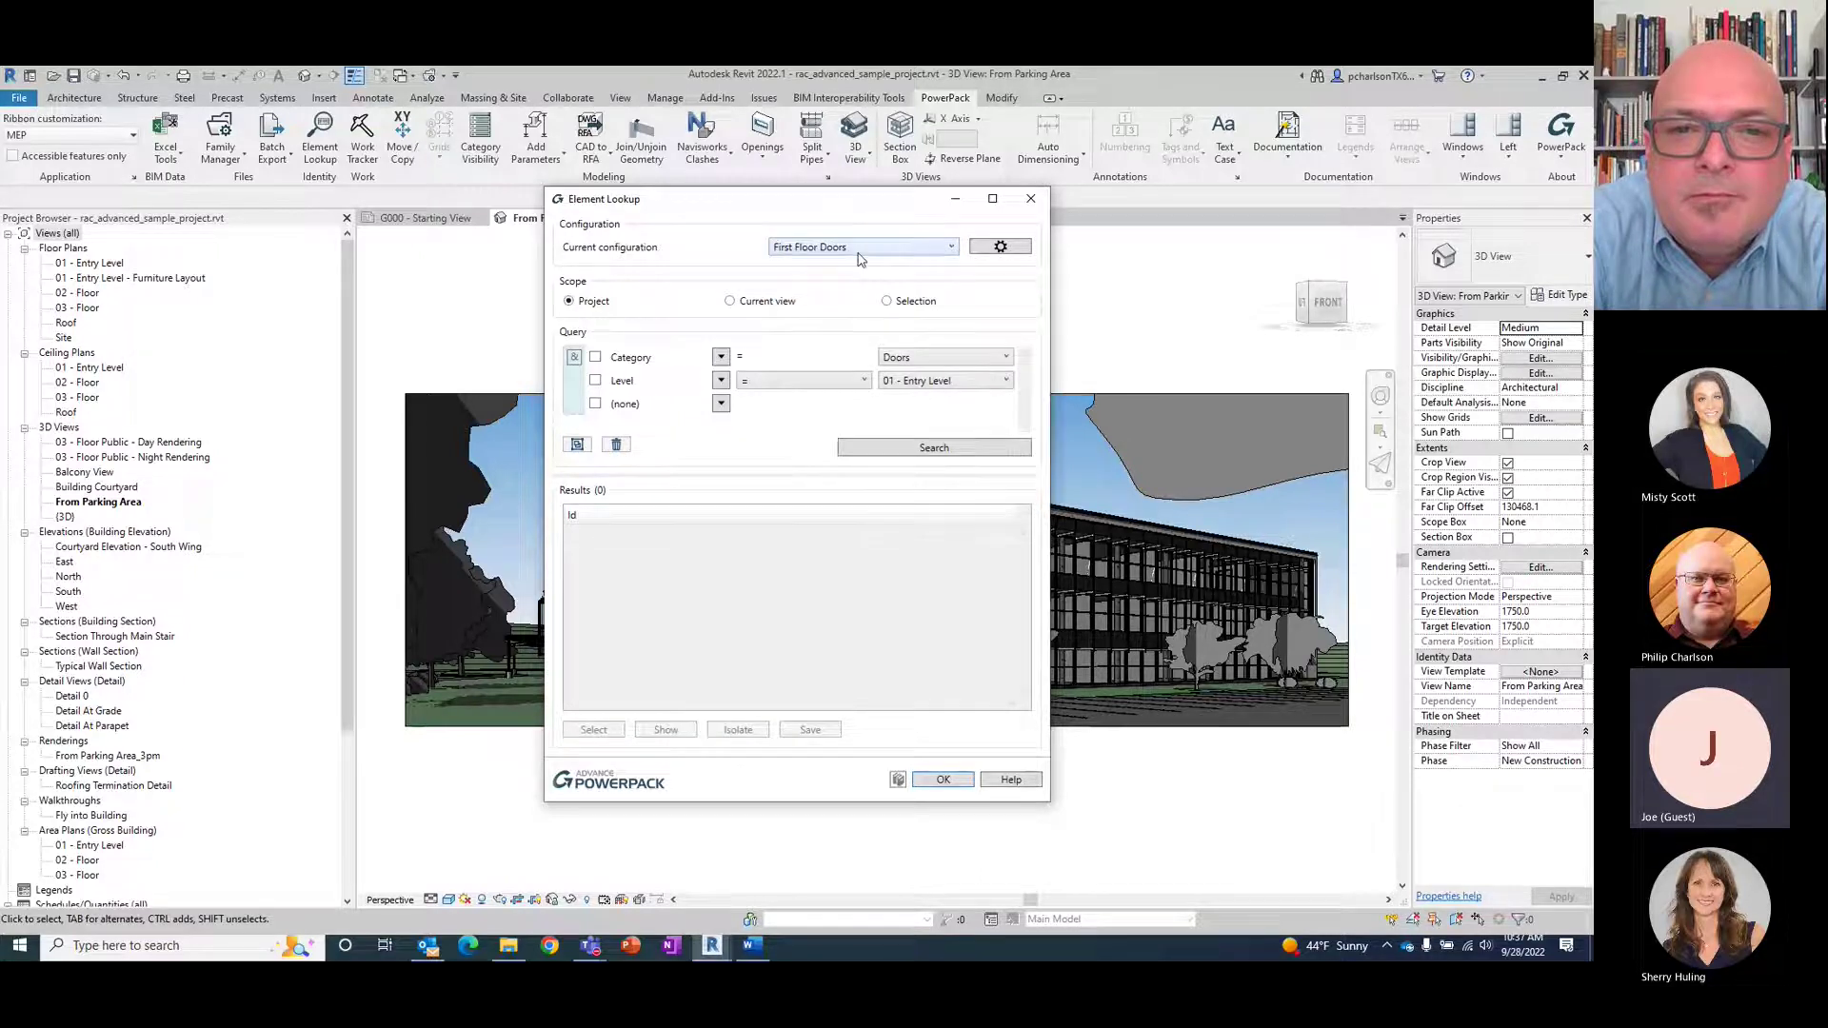
left_click(860, 250)
left_click(829, 298)
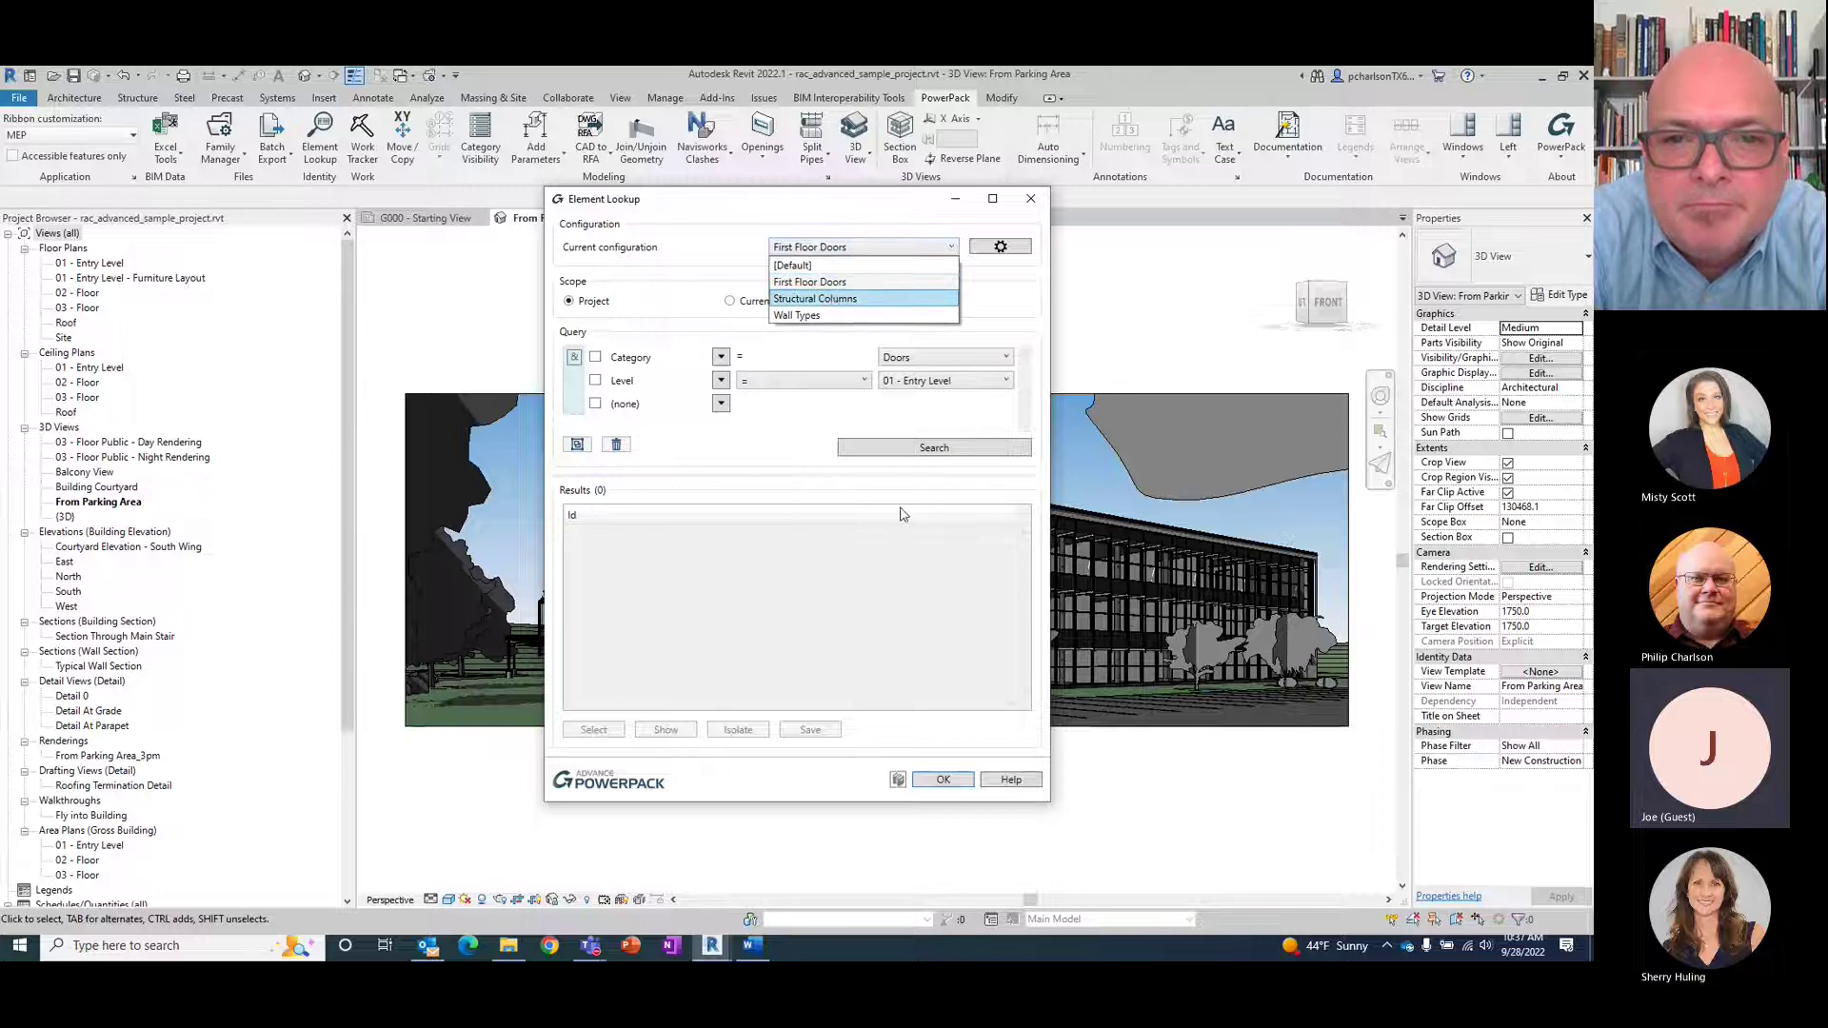
left_click(963, 449)
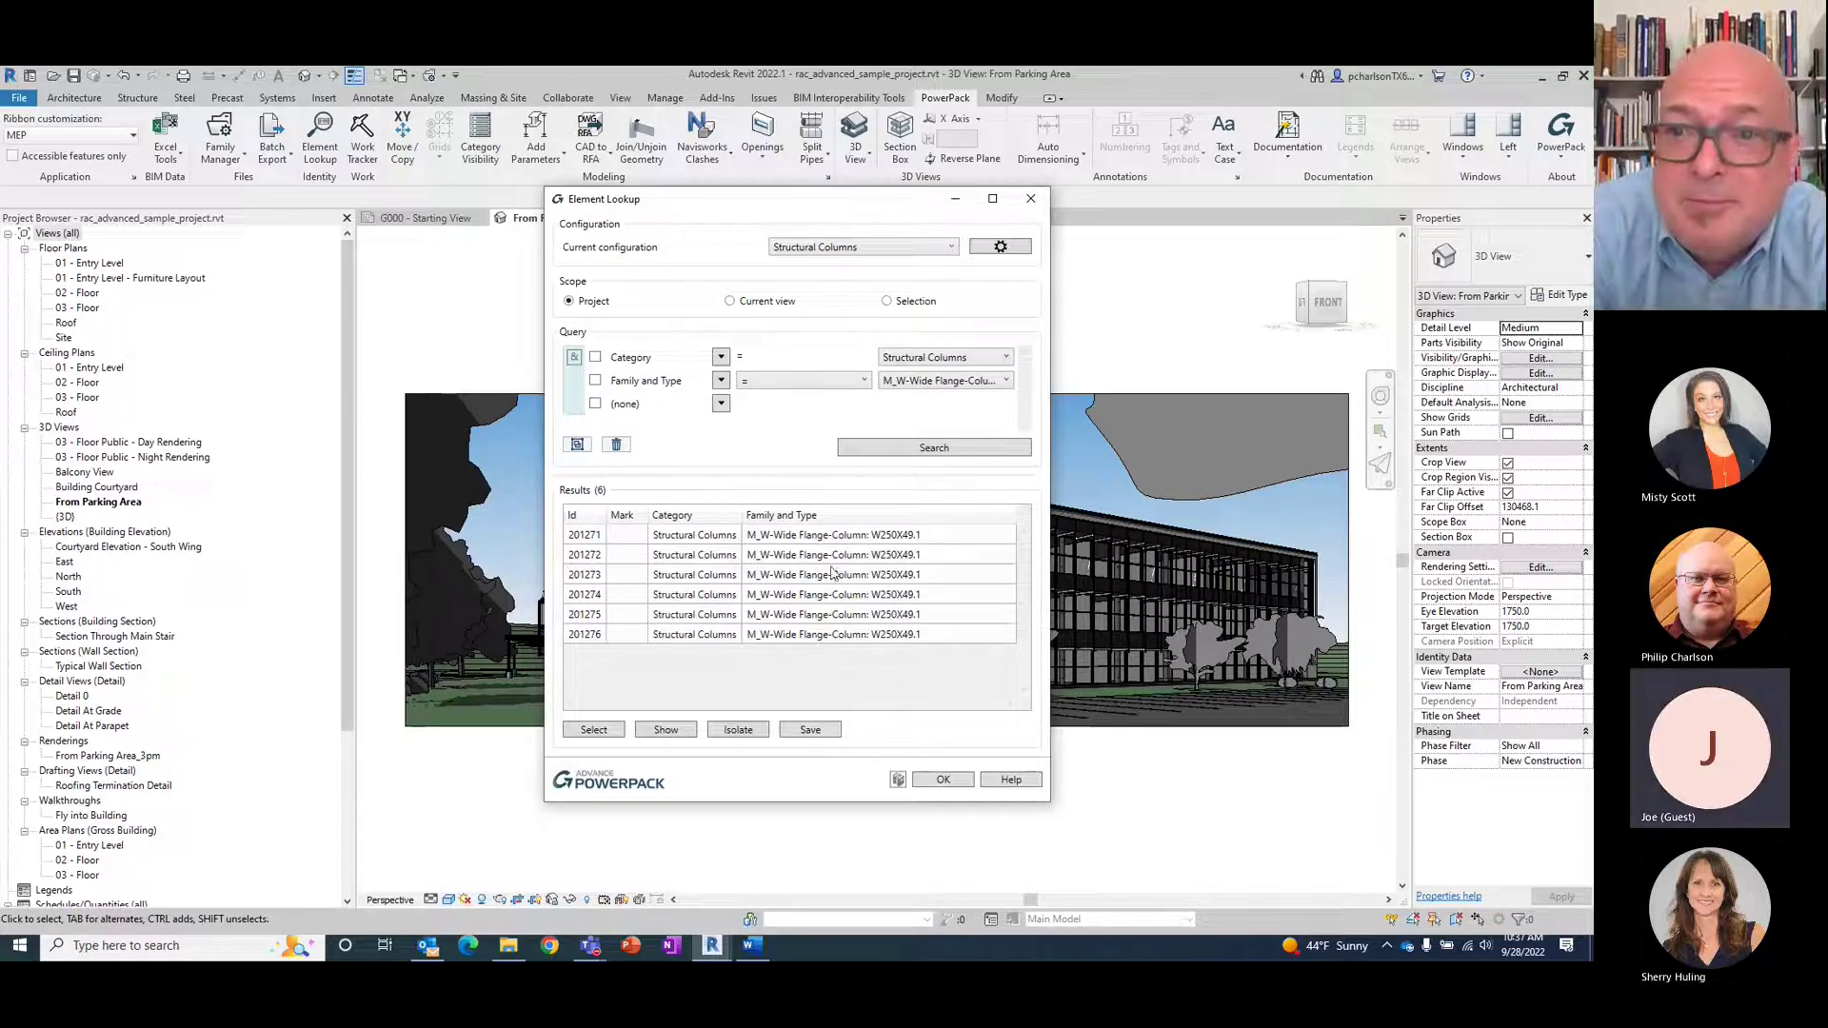
- Close and reopen Element Lookup, and check the saved queries of the Structural Columns and First Floor Doors configurations
left_click(940, 781)
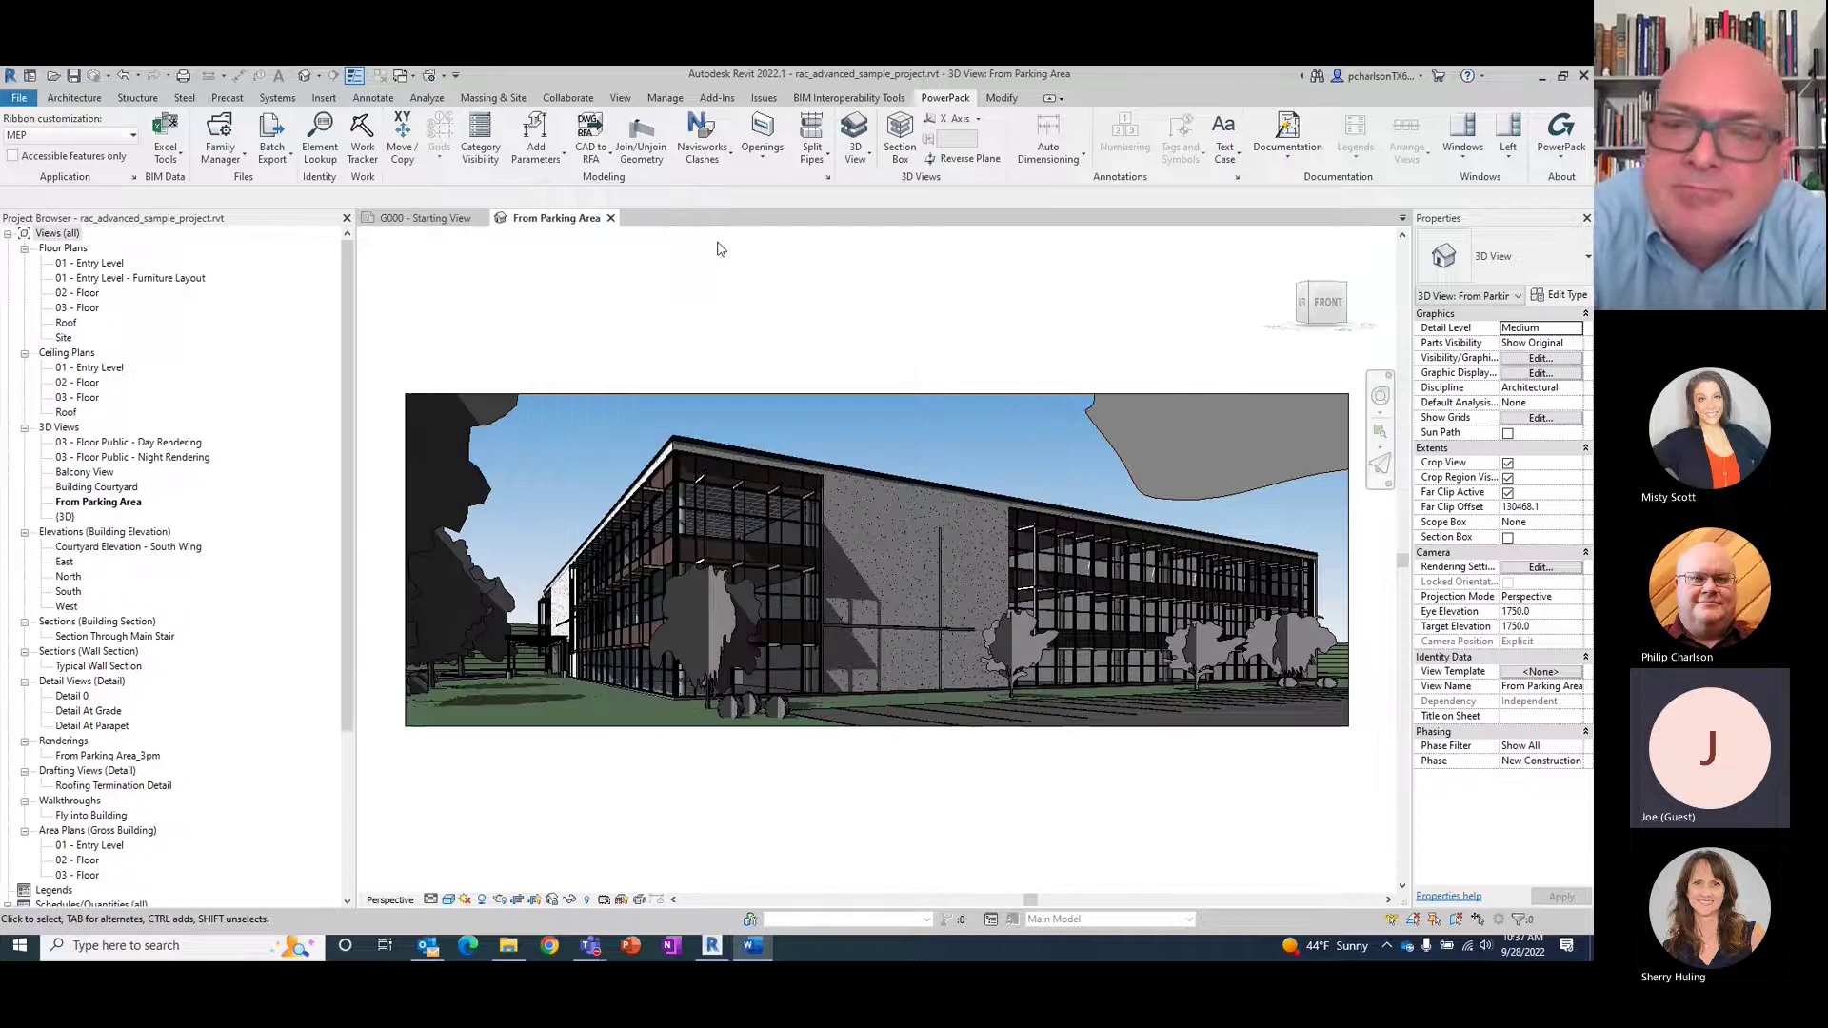
left_click(321, 142)
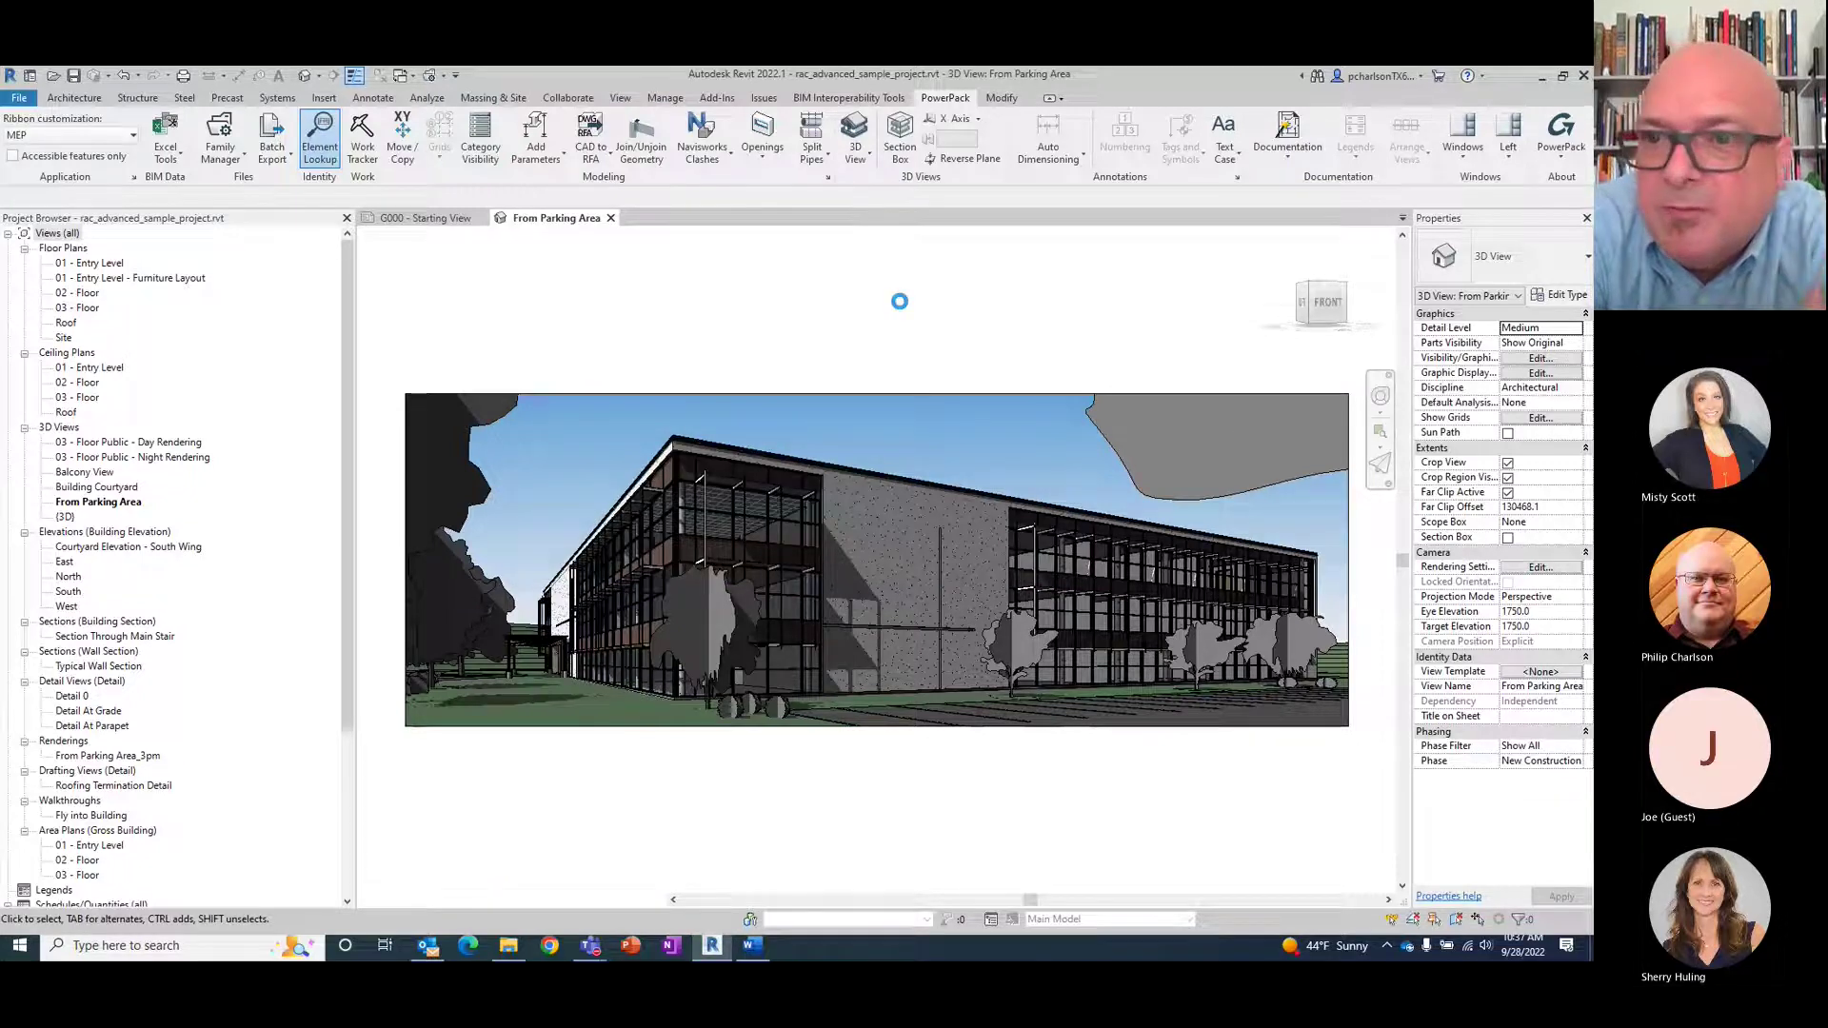
left_click(854, 248)
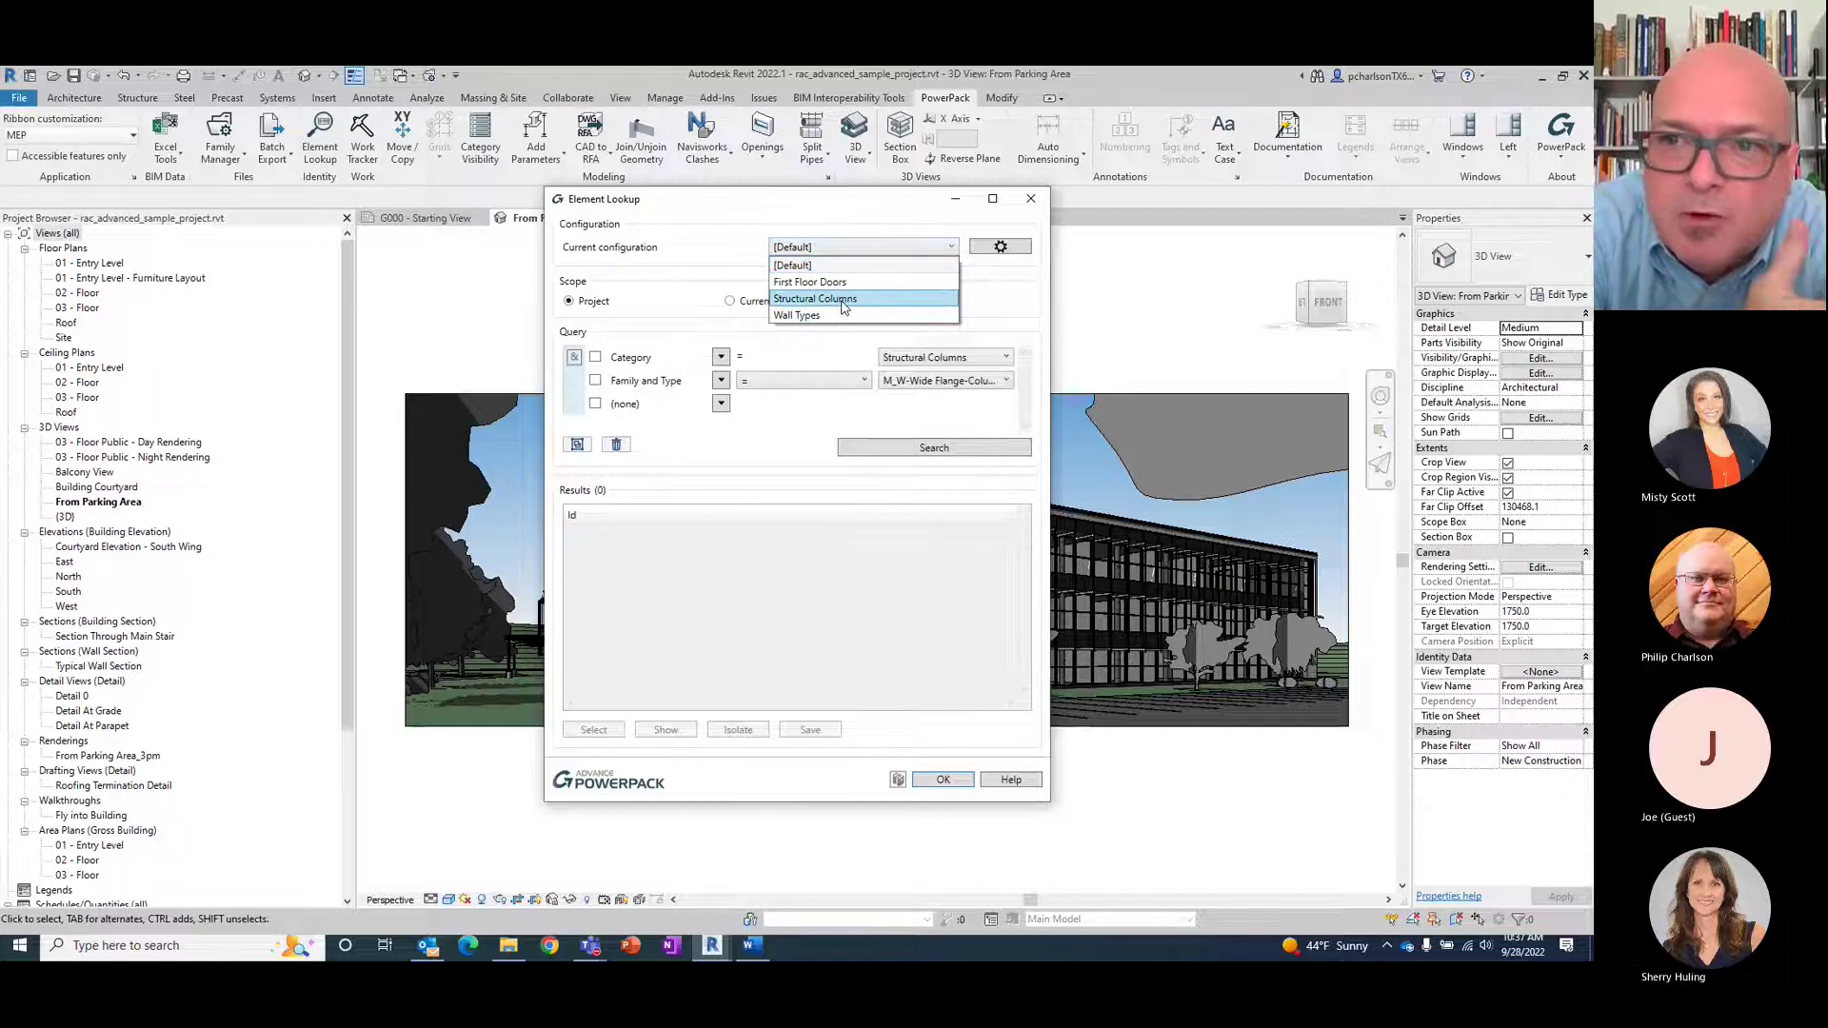
left_click(842, 299)
left_click(855, 249)
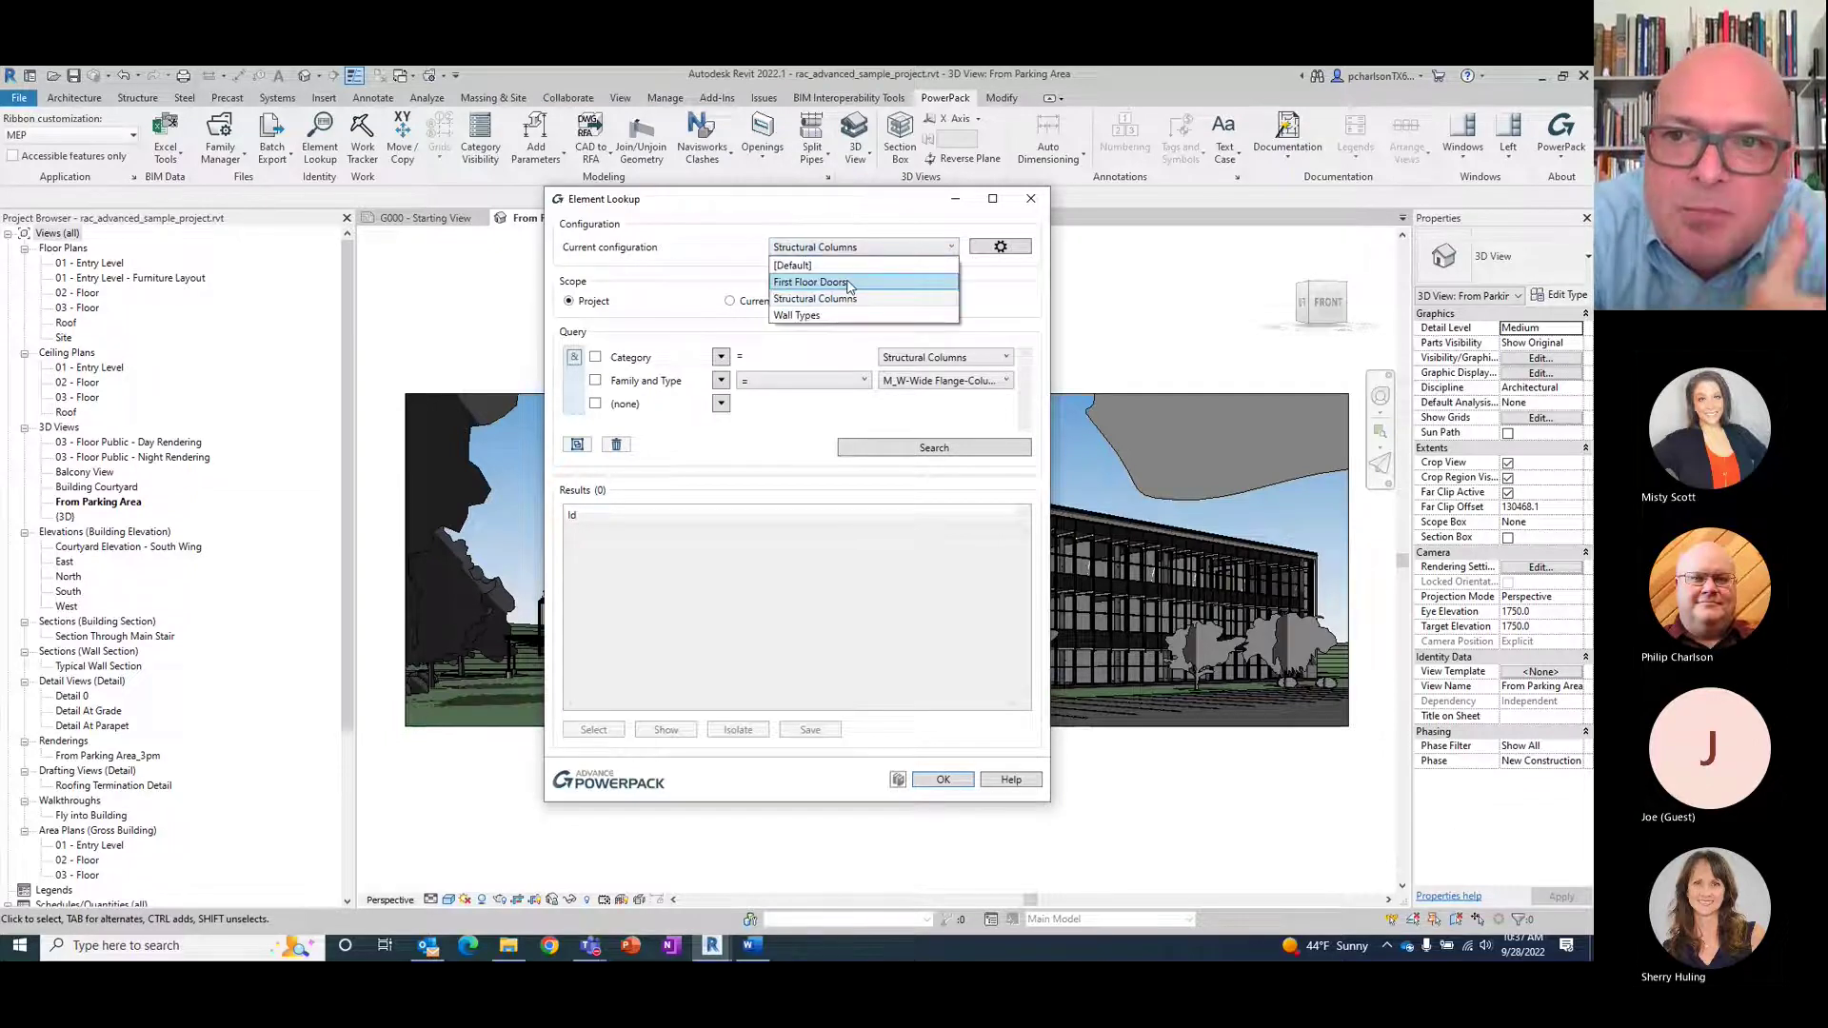
left_click(851, 283)
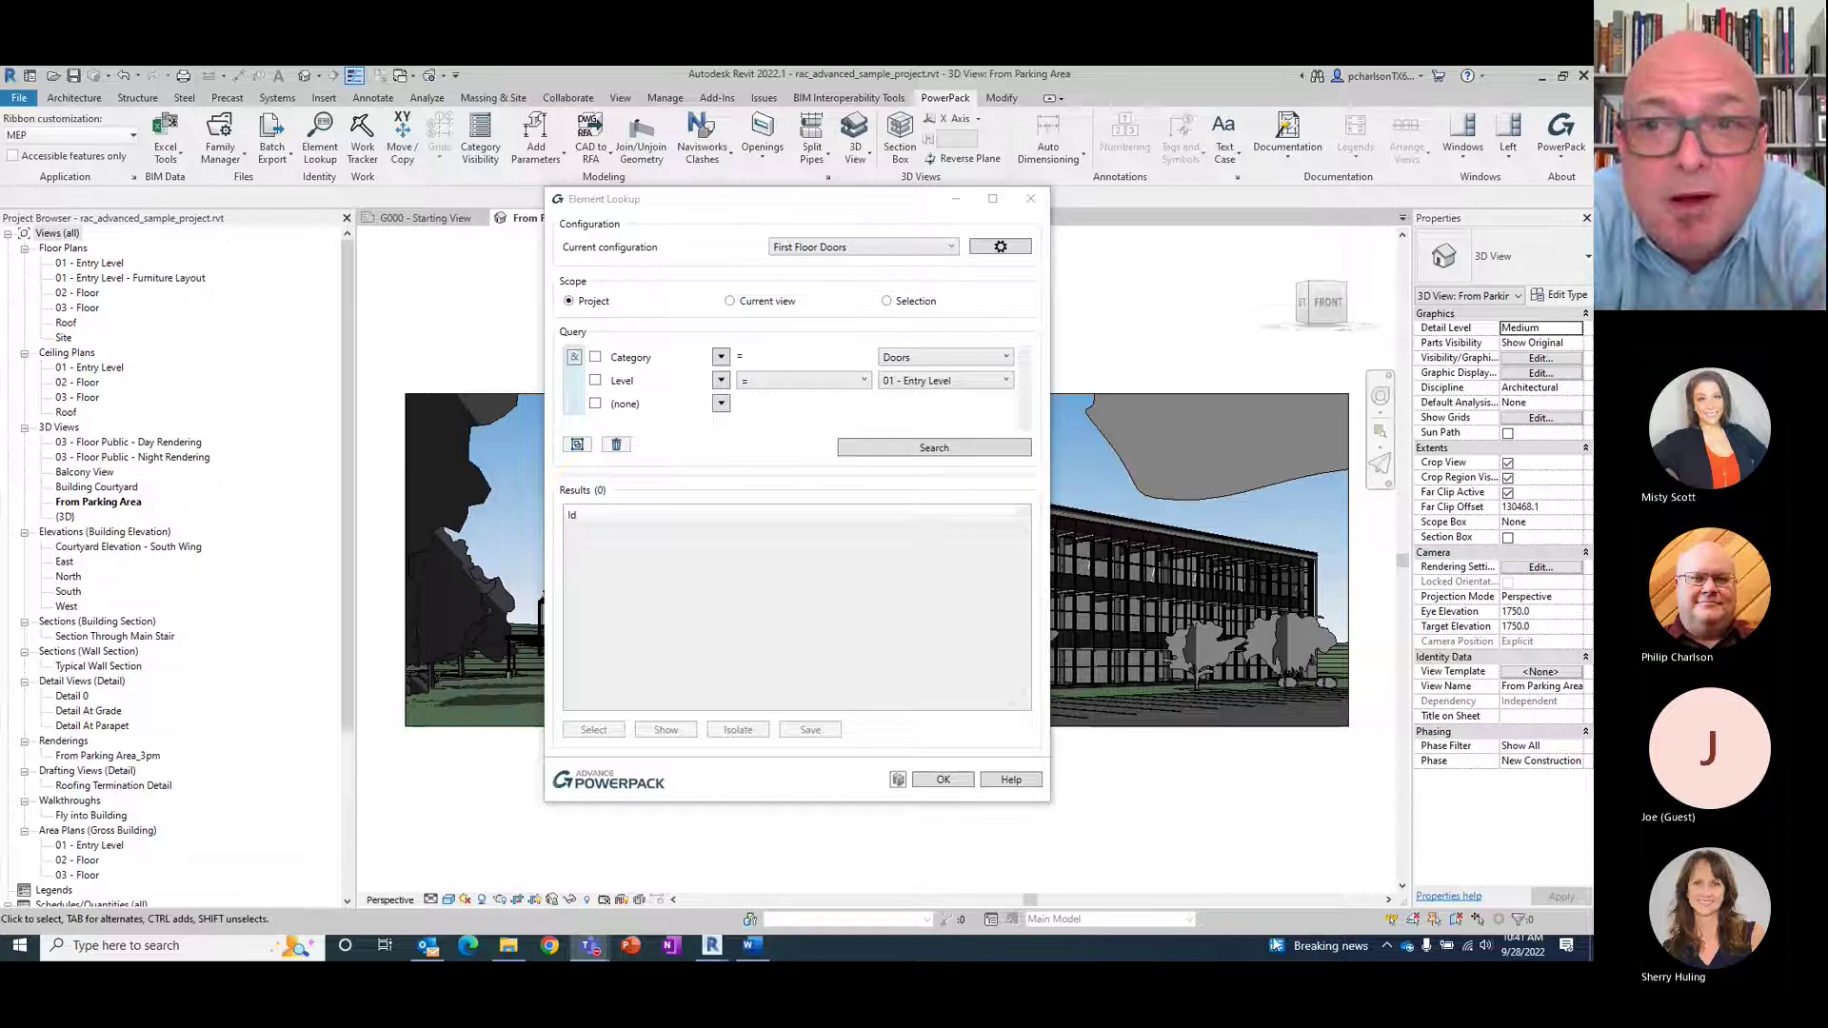
- Close Element Lookup and look at the options for creating a new Revit file
left_click(952, 782)
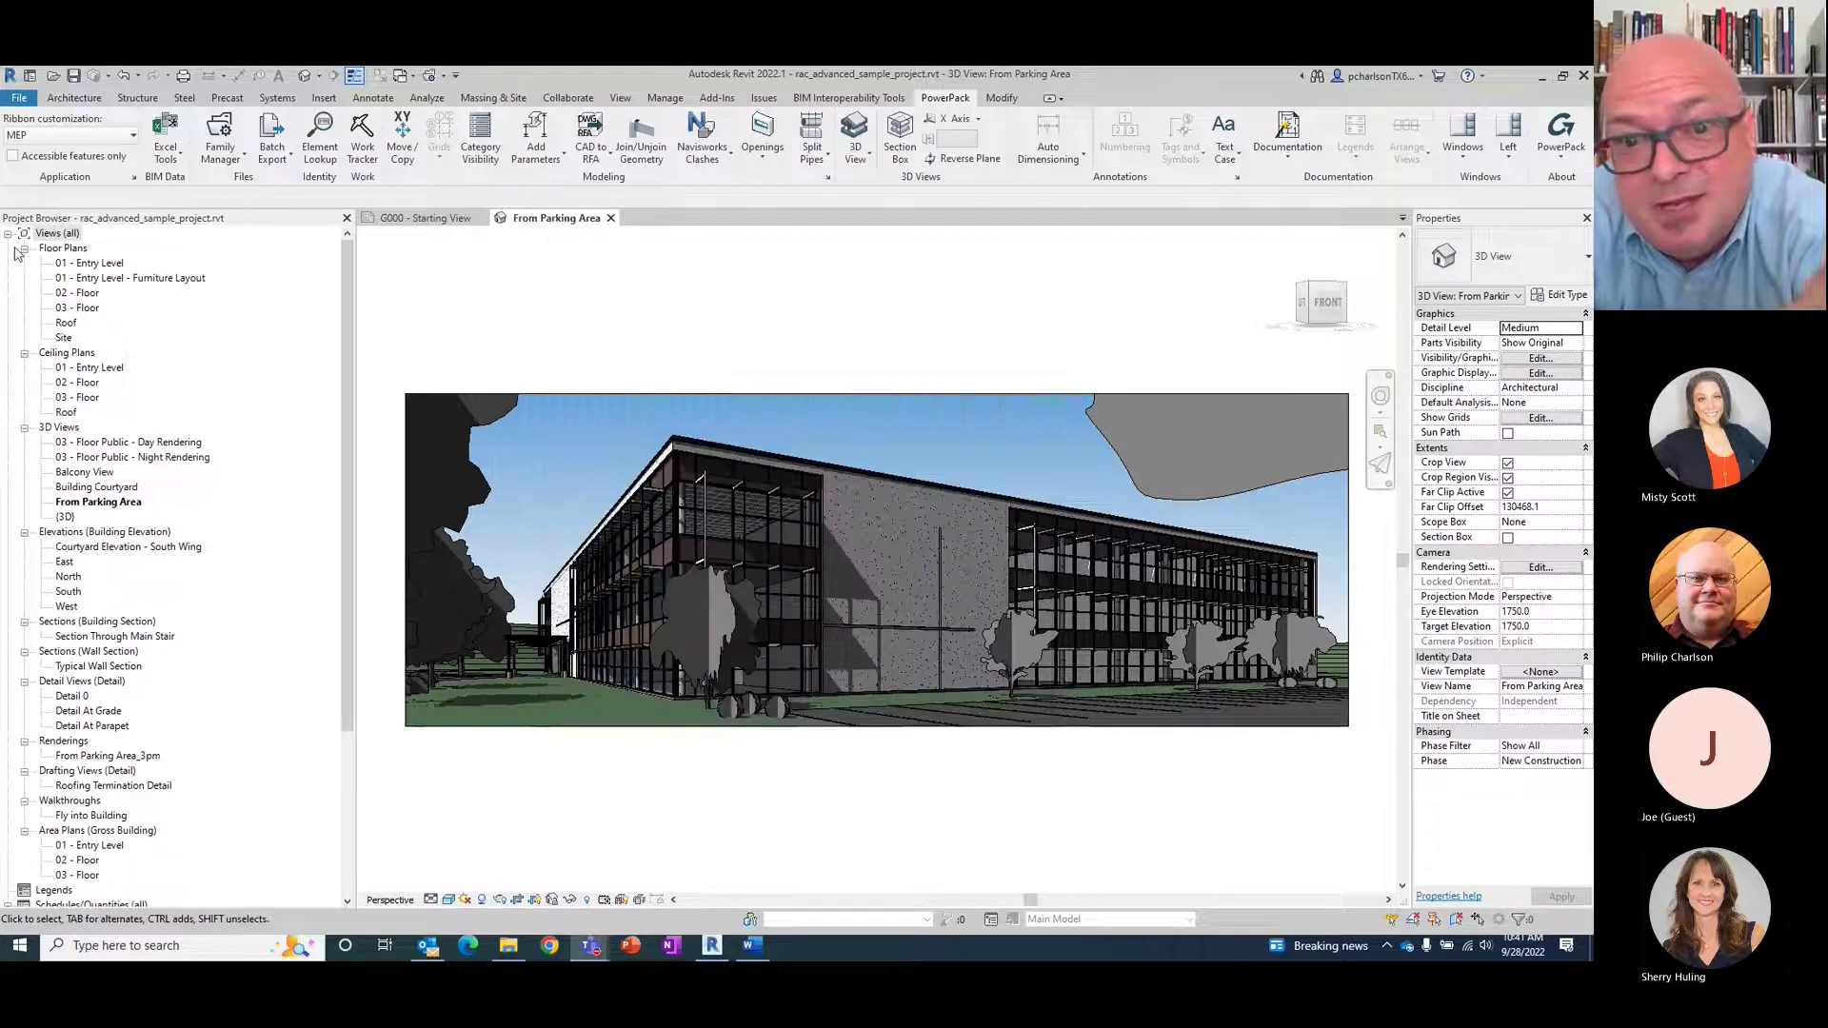
left_click(21, 103)
mouse_move(57, 161)
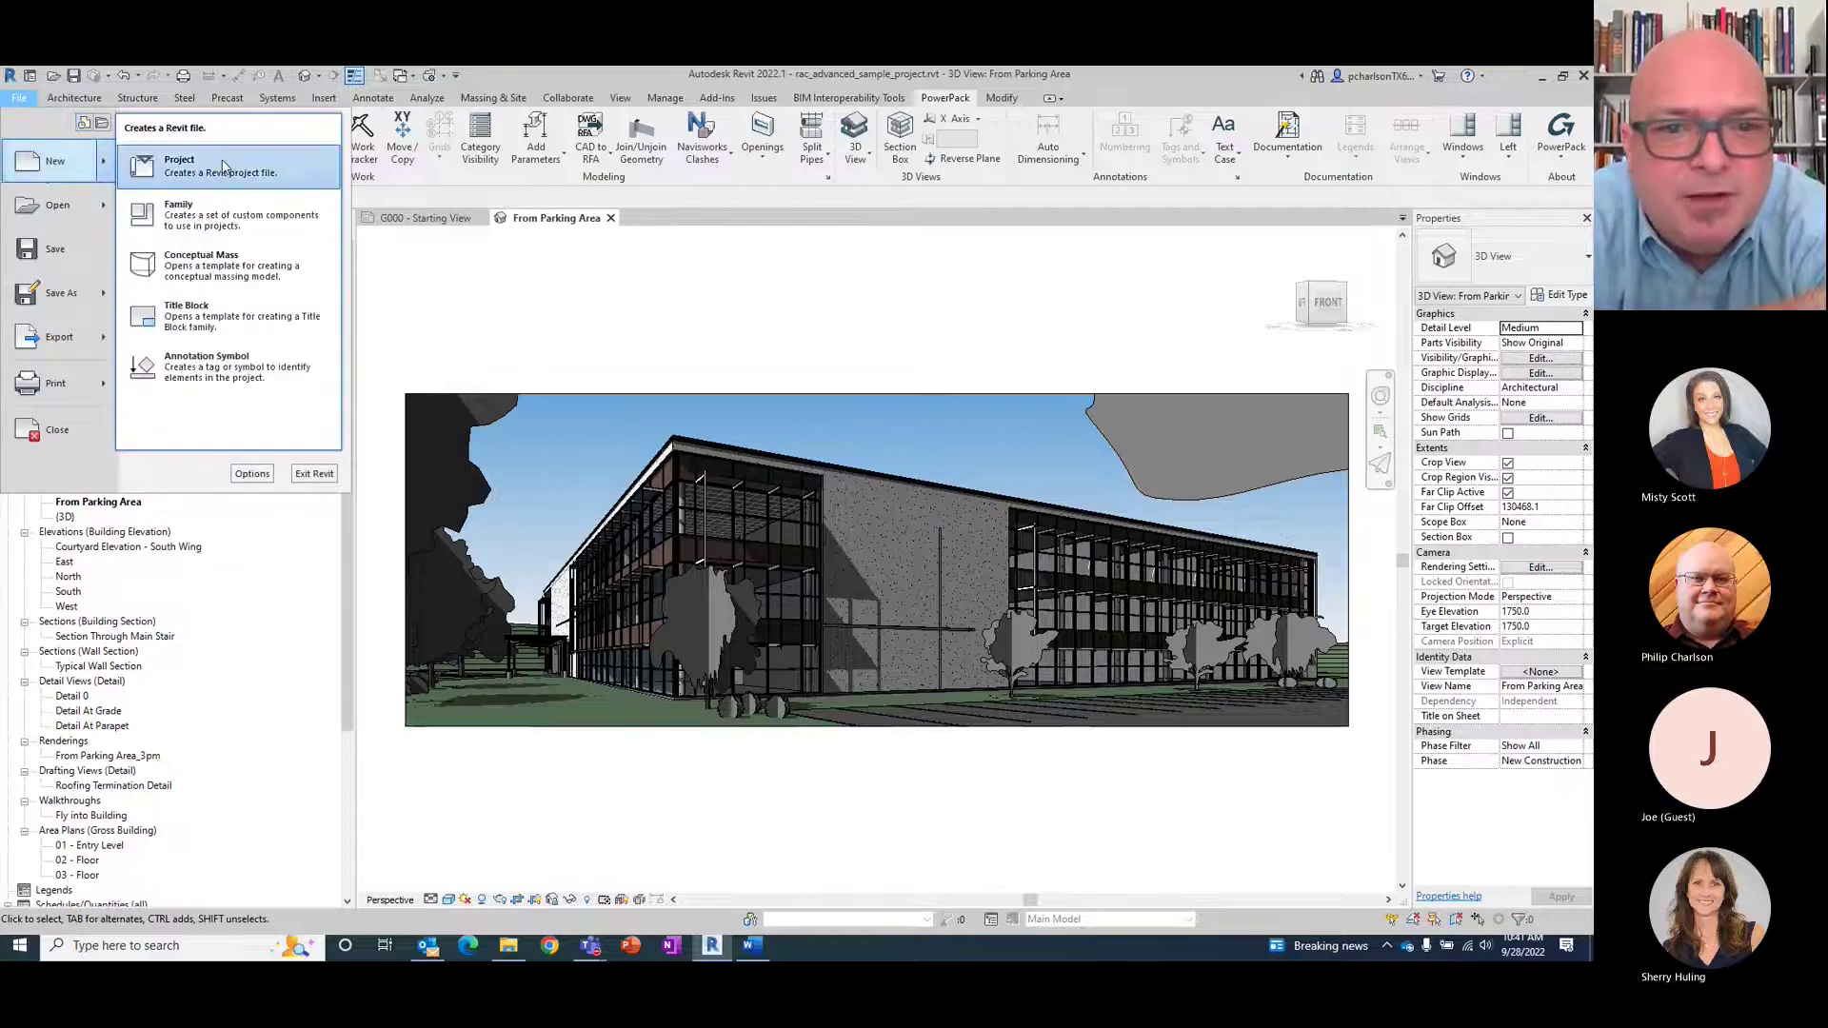
left_click(671, 289)
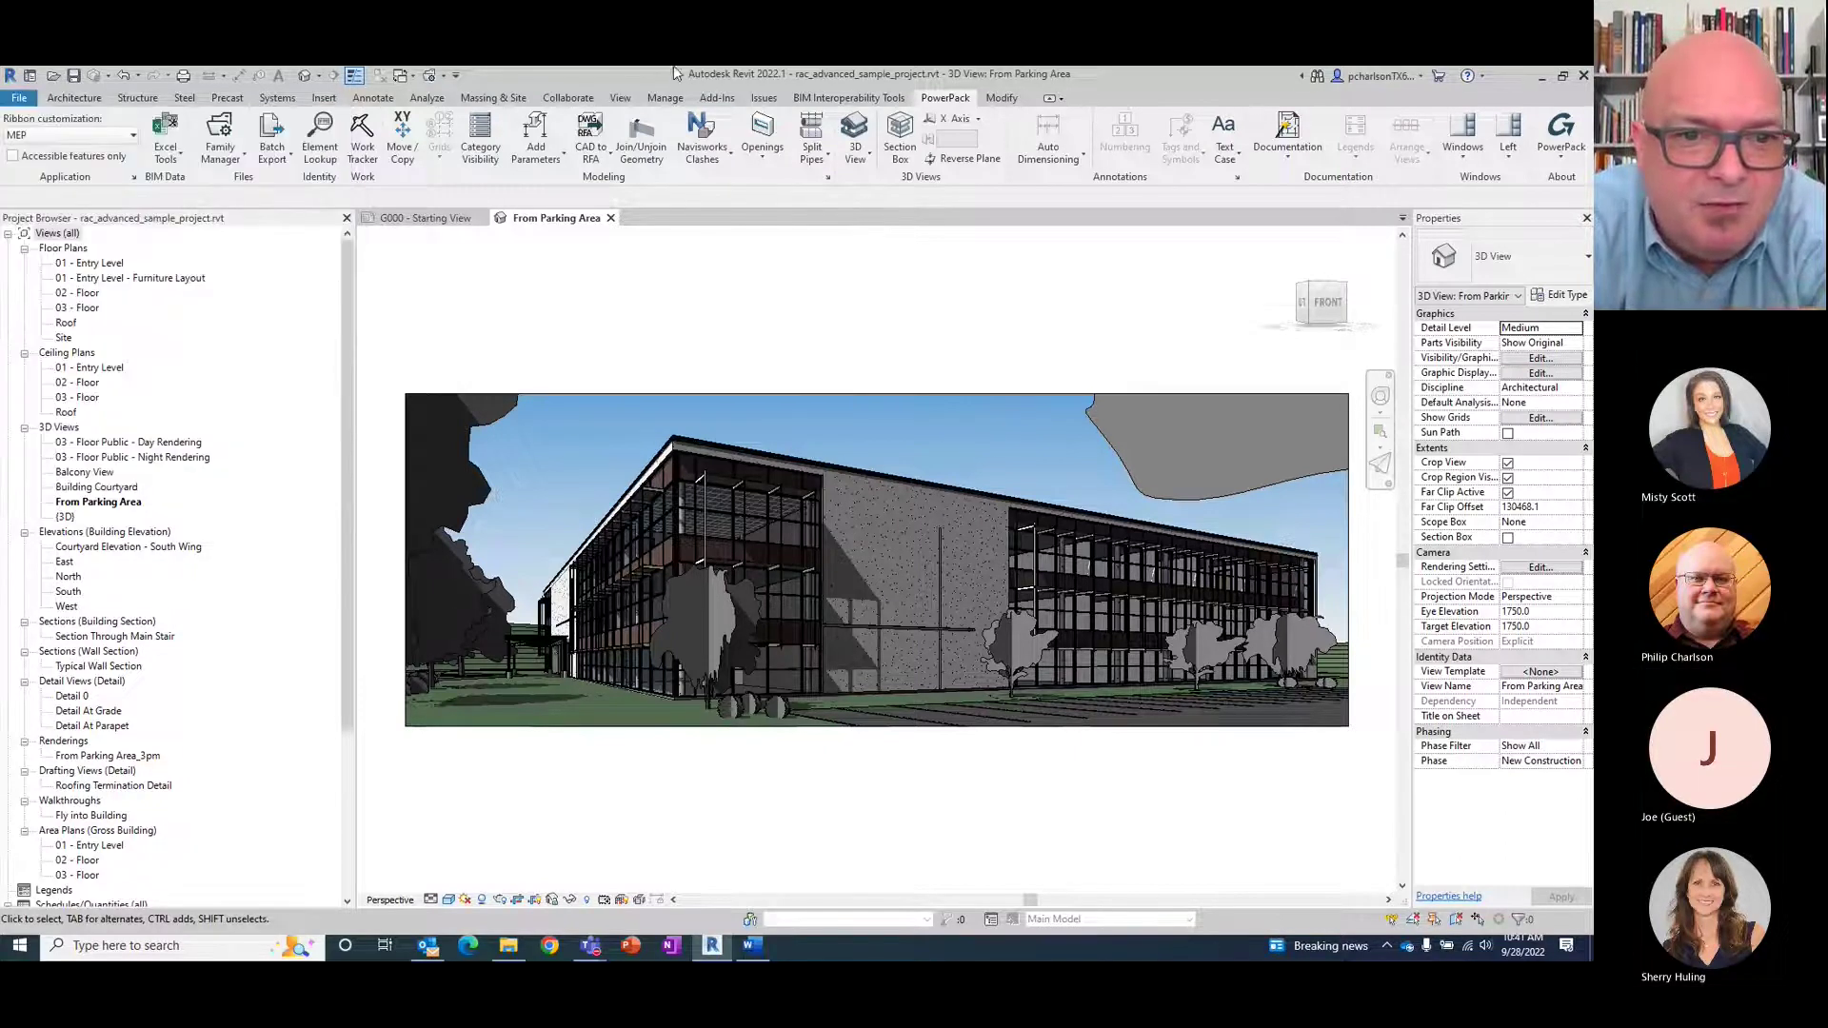
- Reopen Element Lookup, run the First Floor Doors configuration's query on the whole project, and close the dialog
left_click(323, 145)
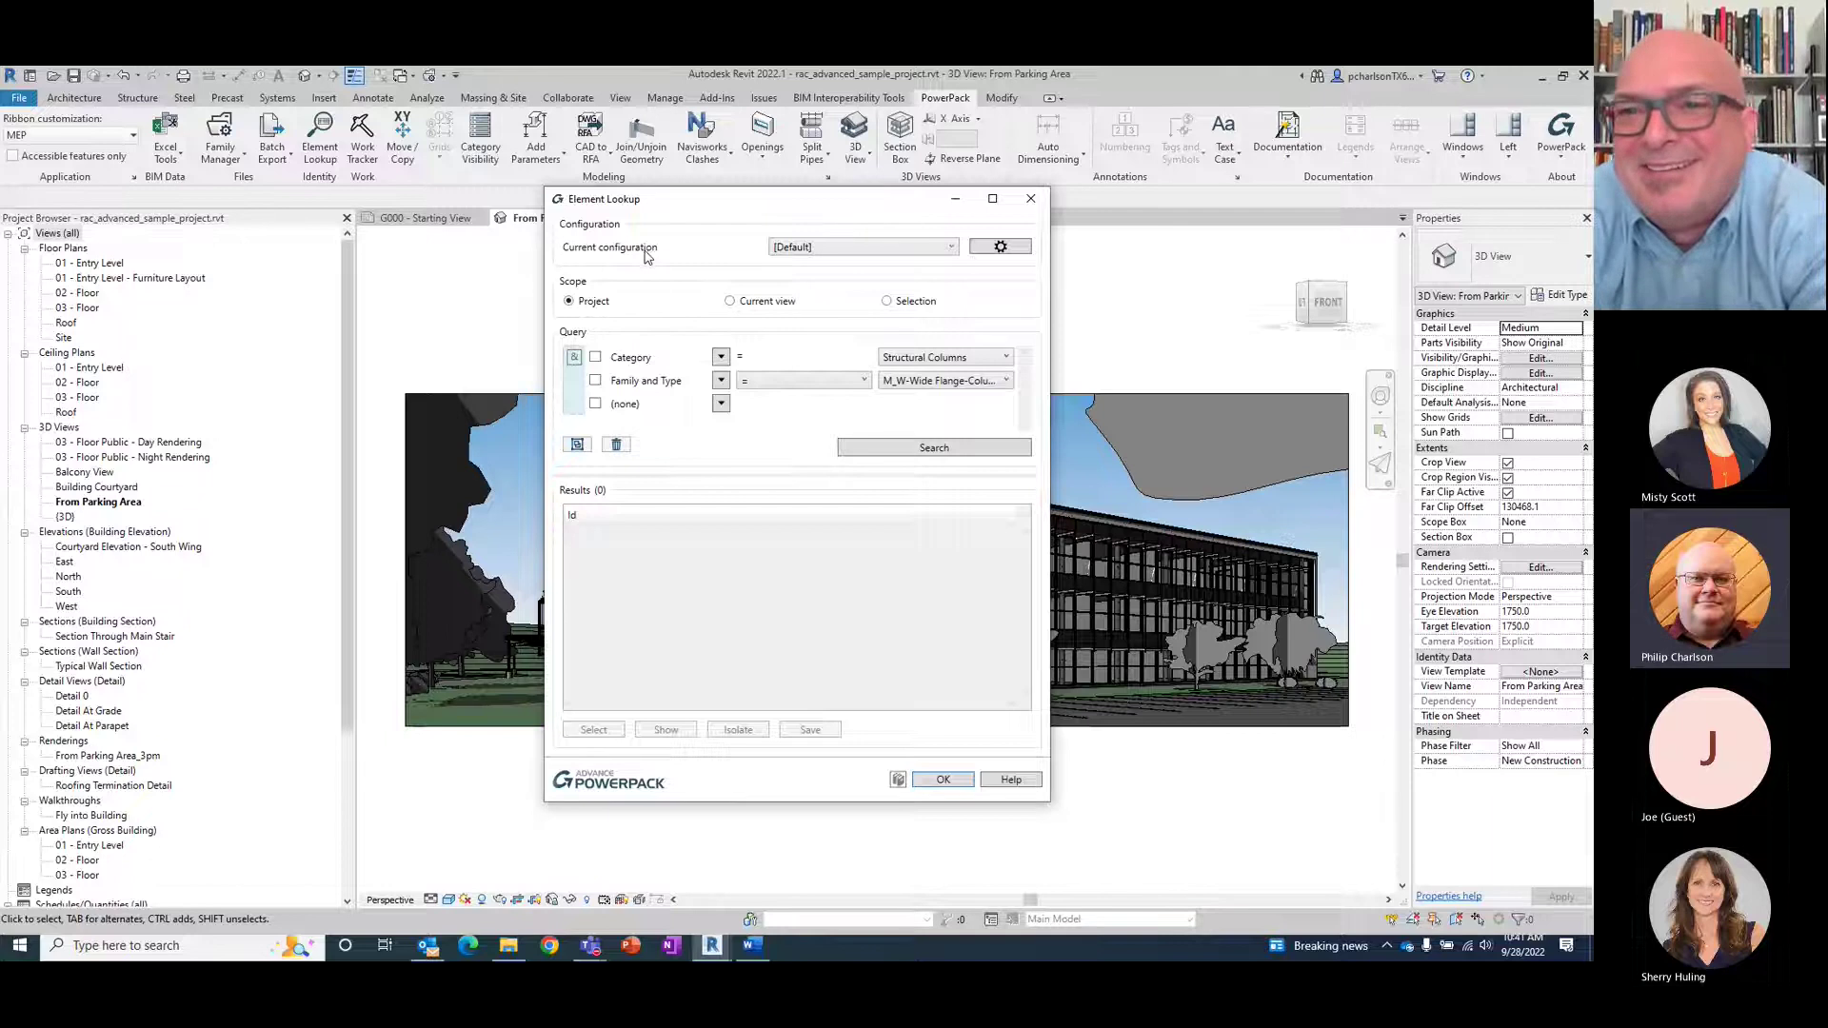
left_click(790, 250)
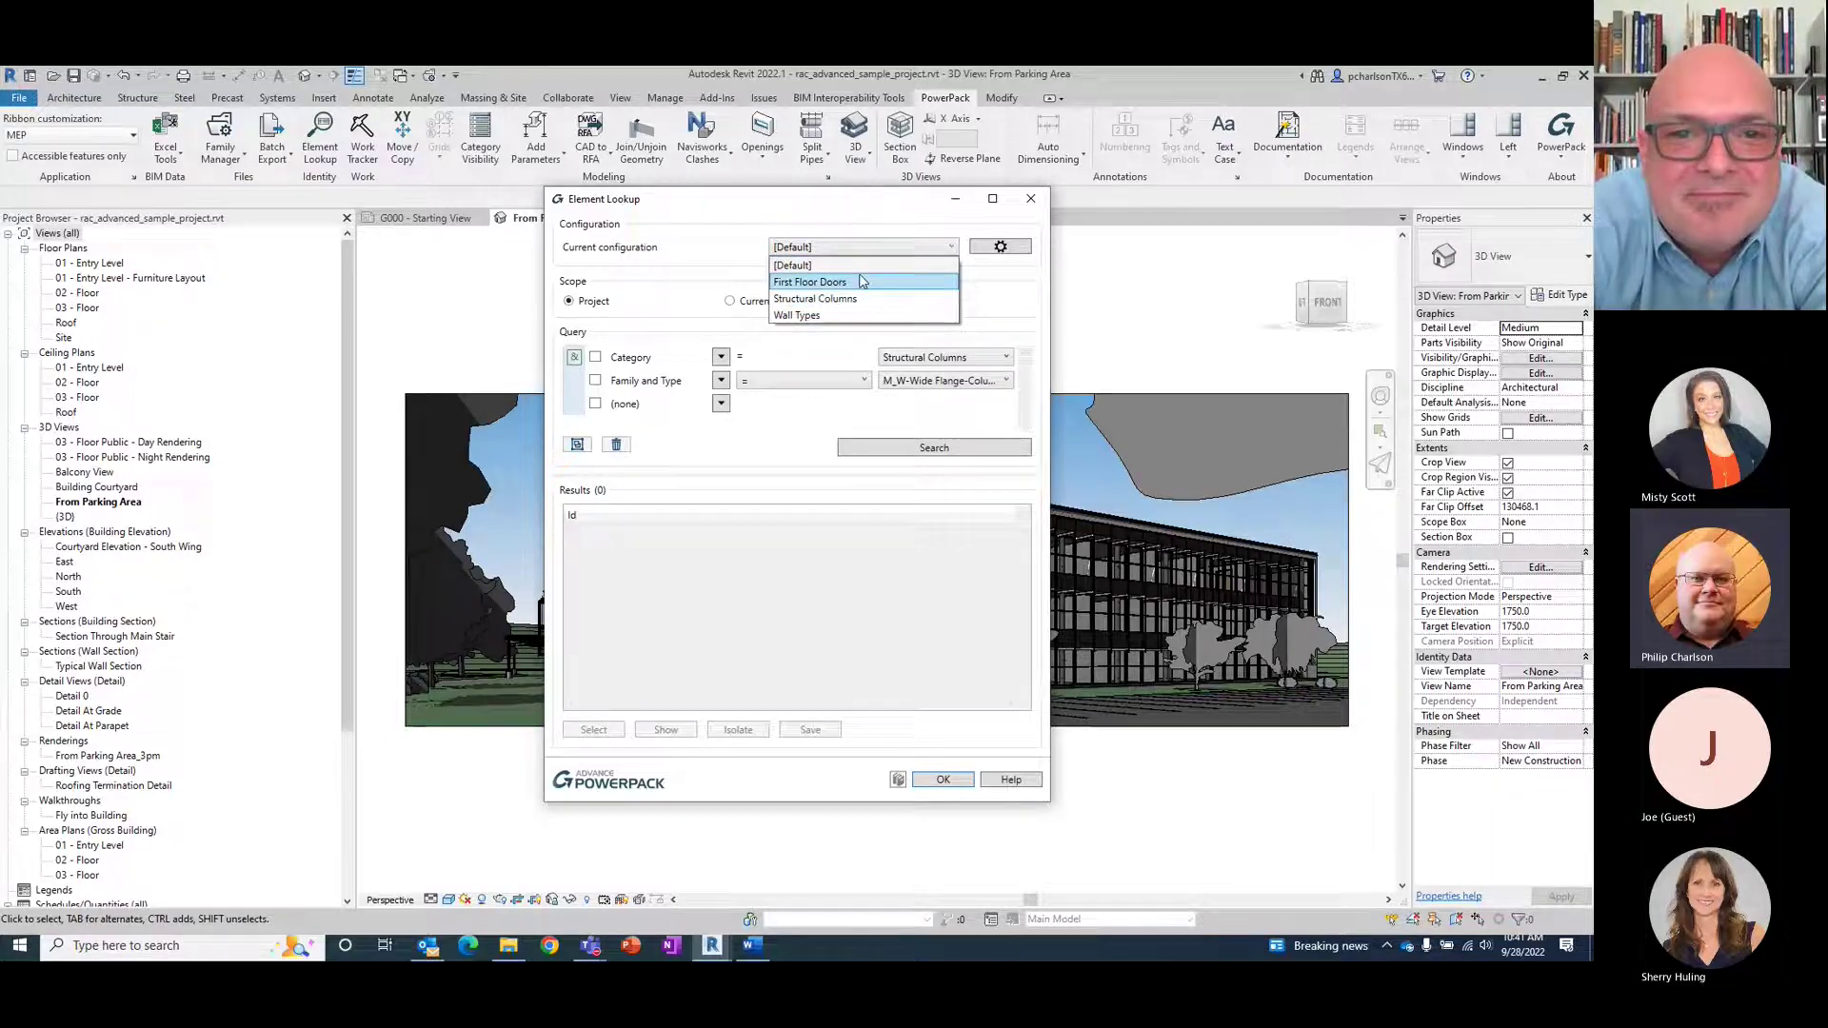
left_click(844, 283)
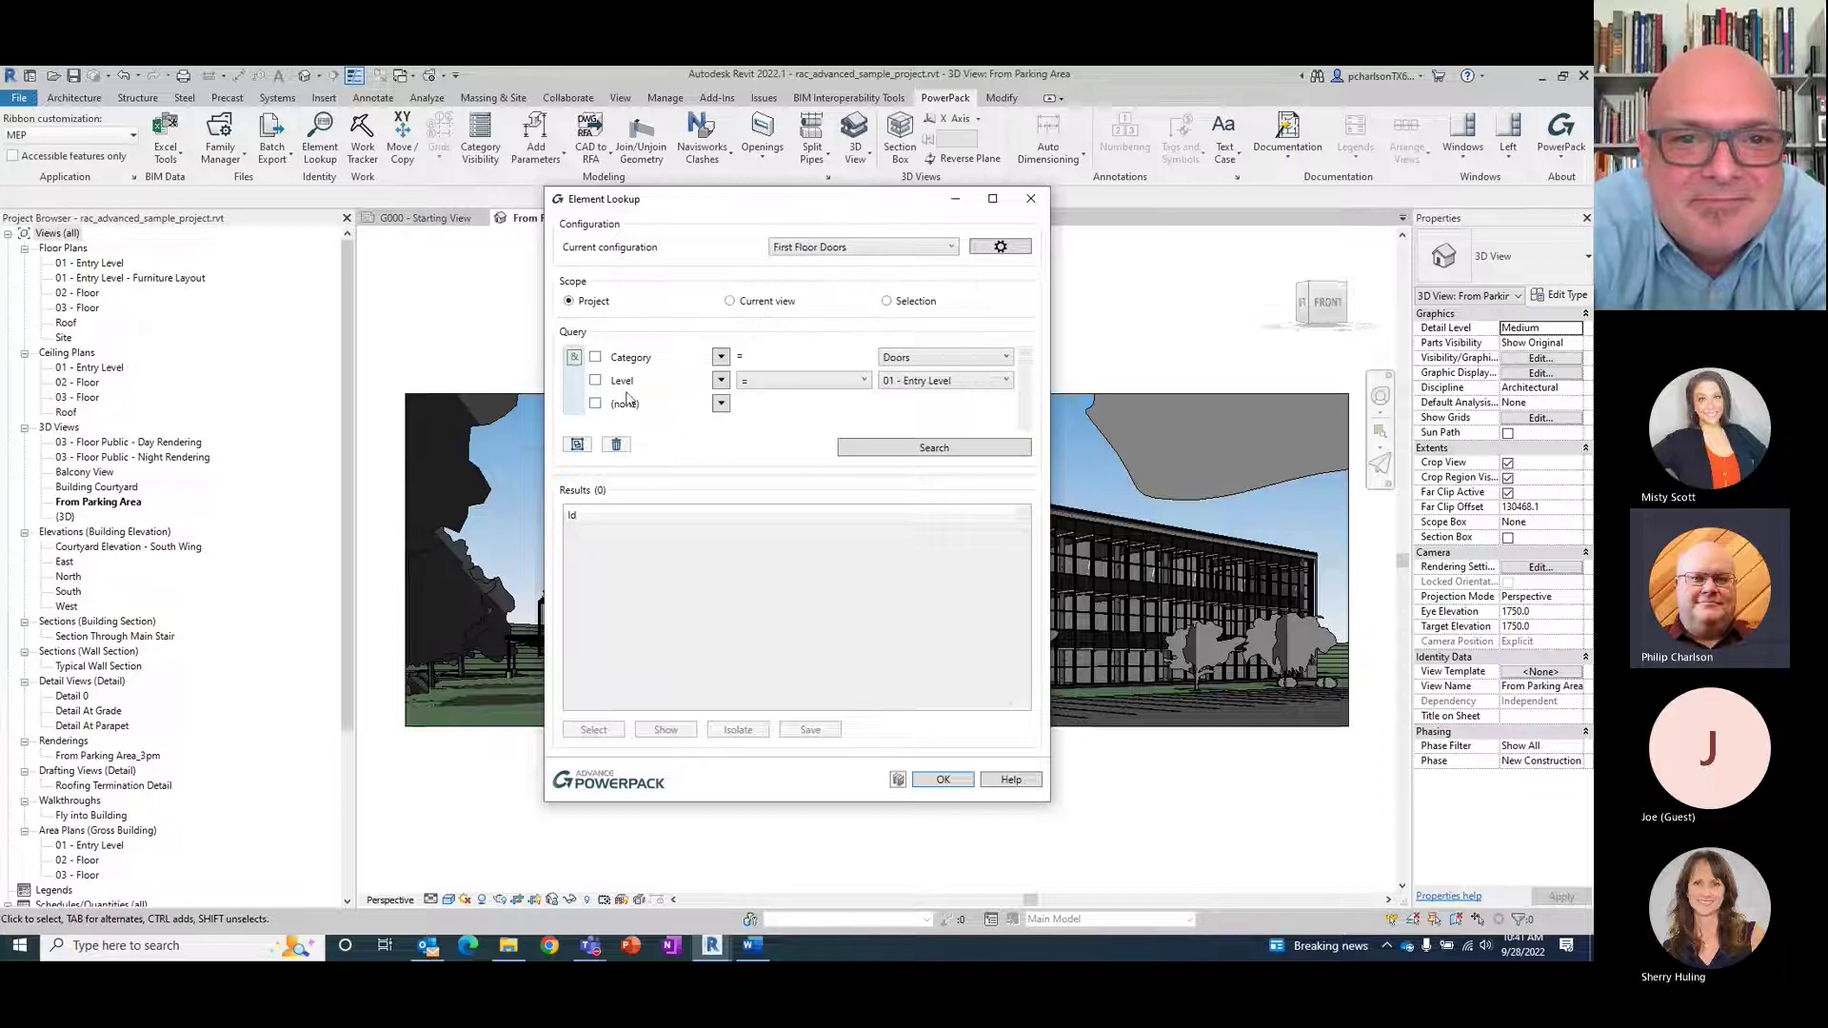
left_click(961, 450)
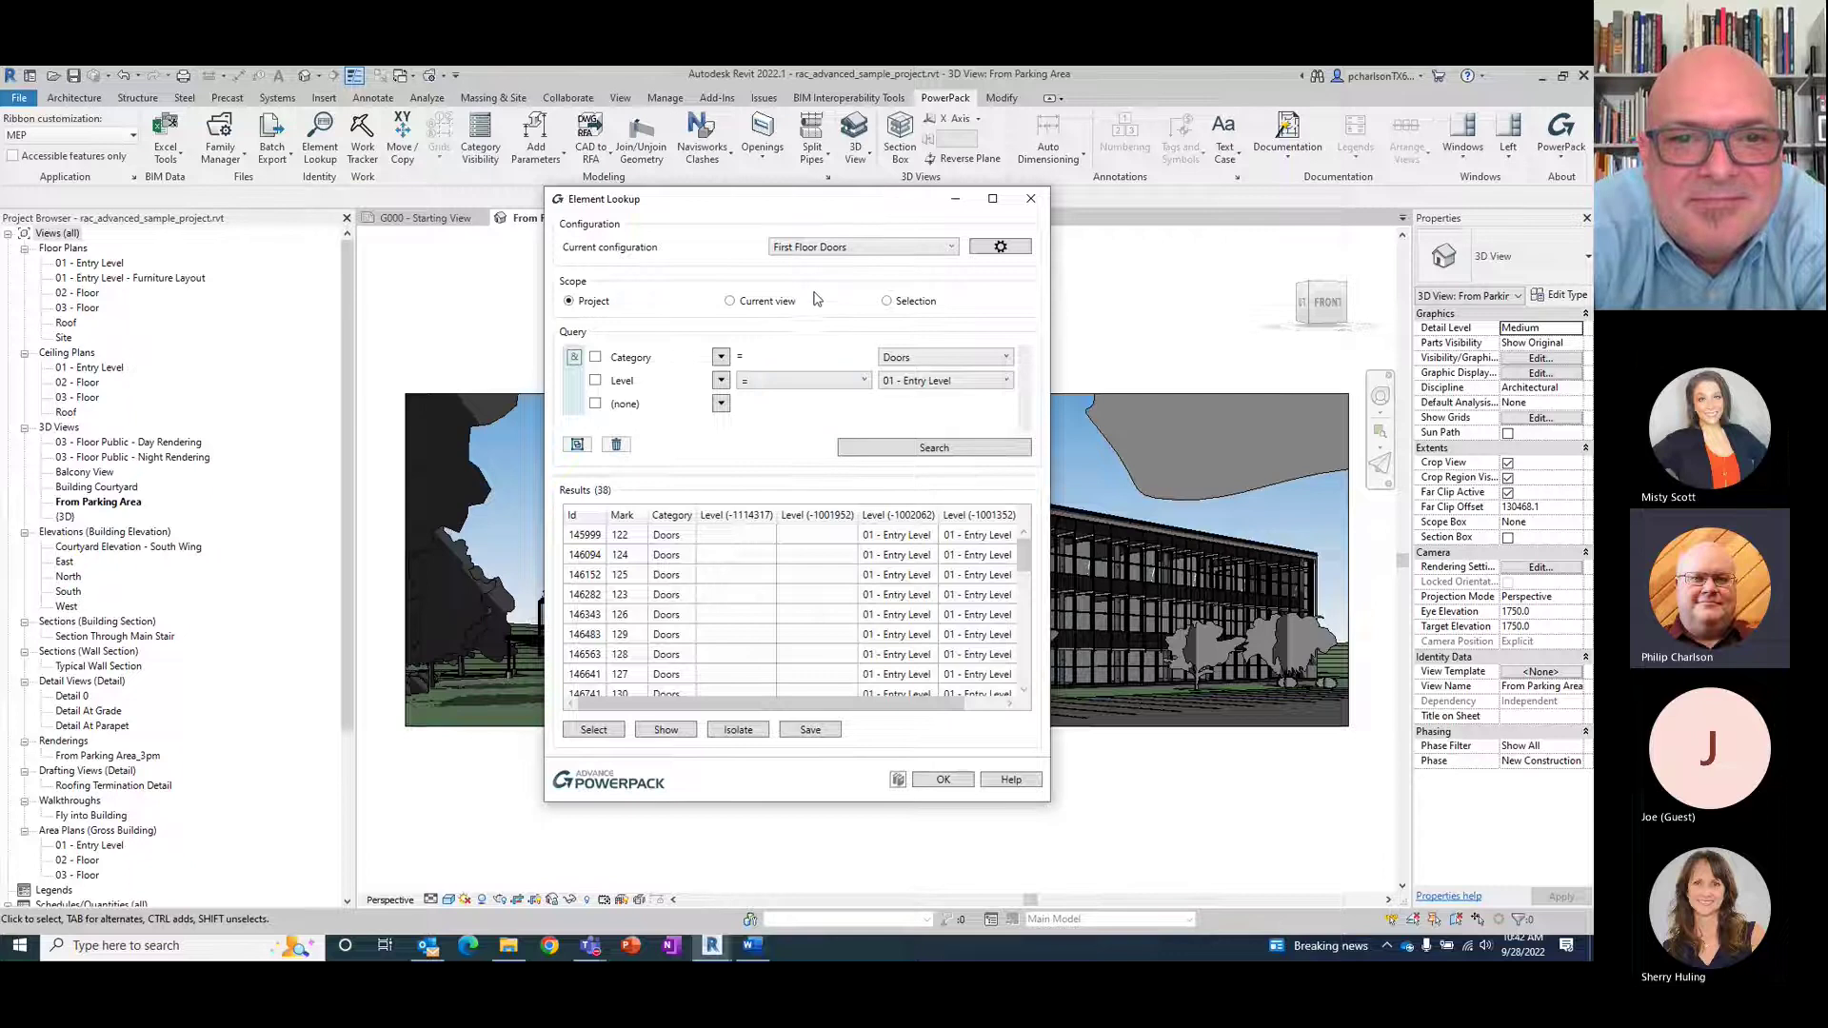
left_click(943, 781)
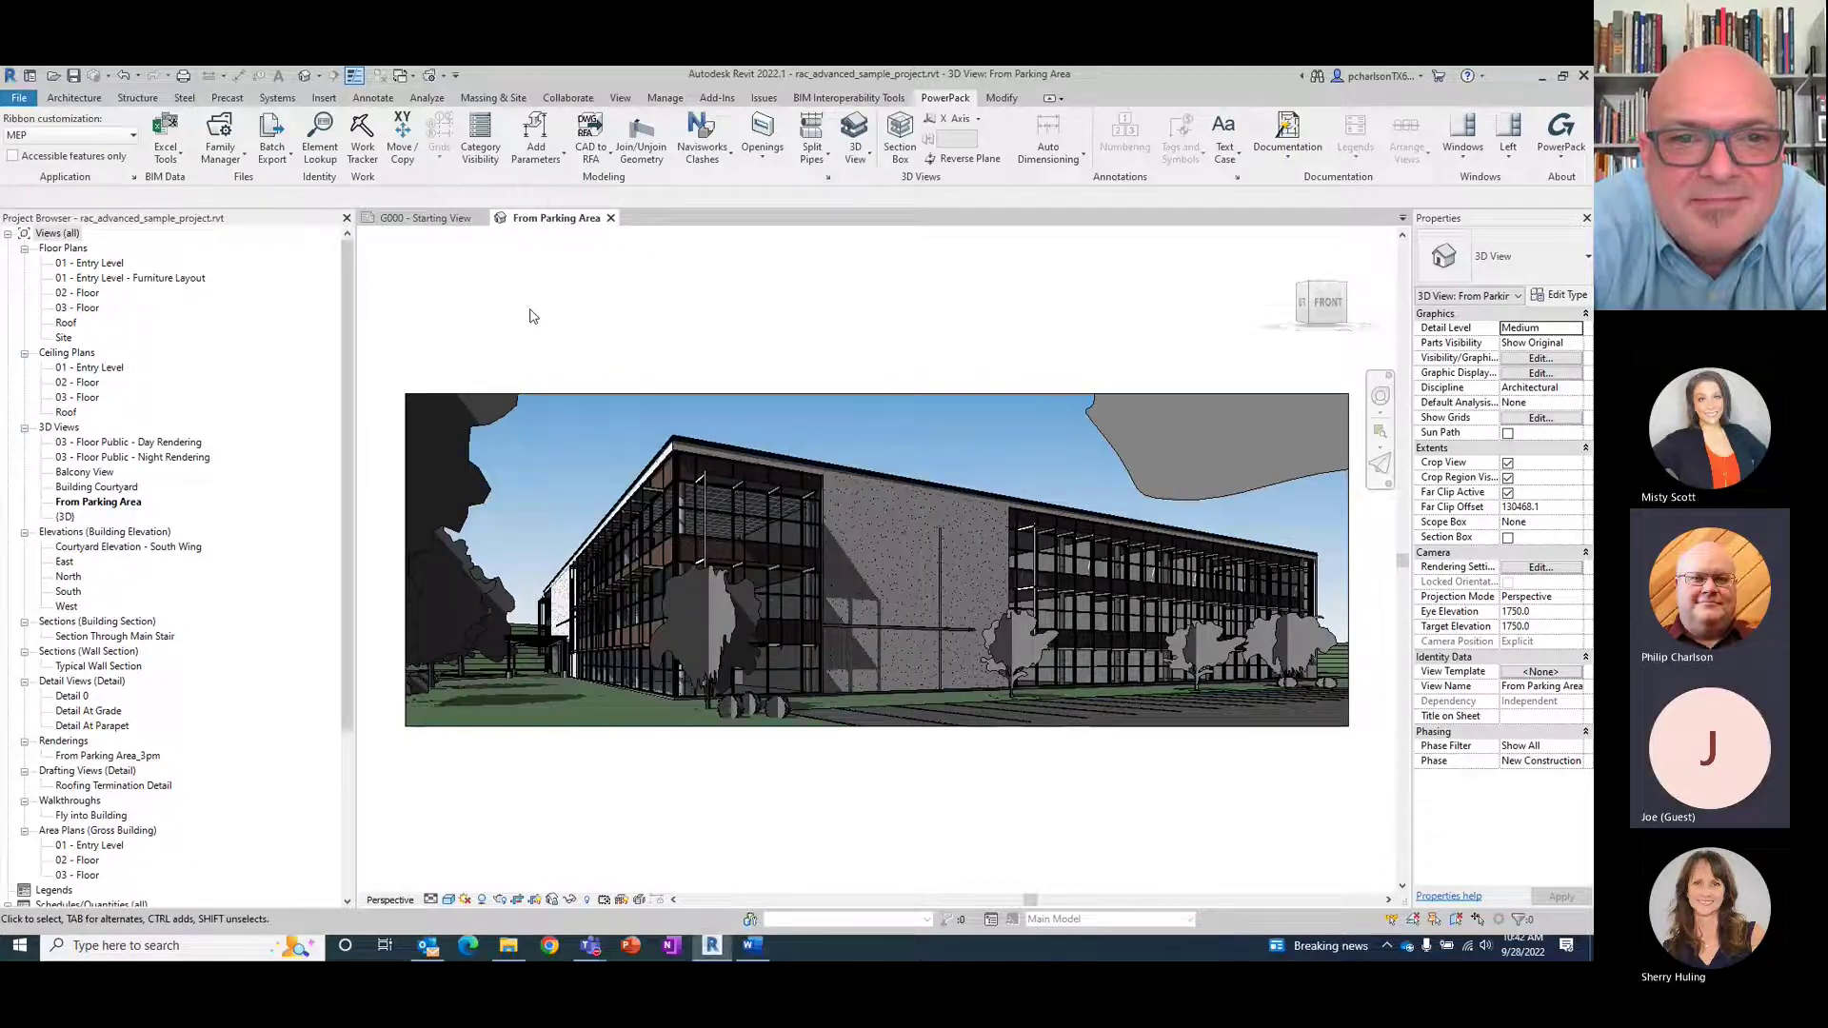
- Reopen Element Lookup, switch from First Floor Doors to Structural Columns, and review the column types available for its Family and Type condition
left_click(318, 141)
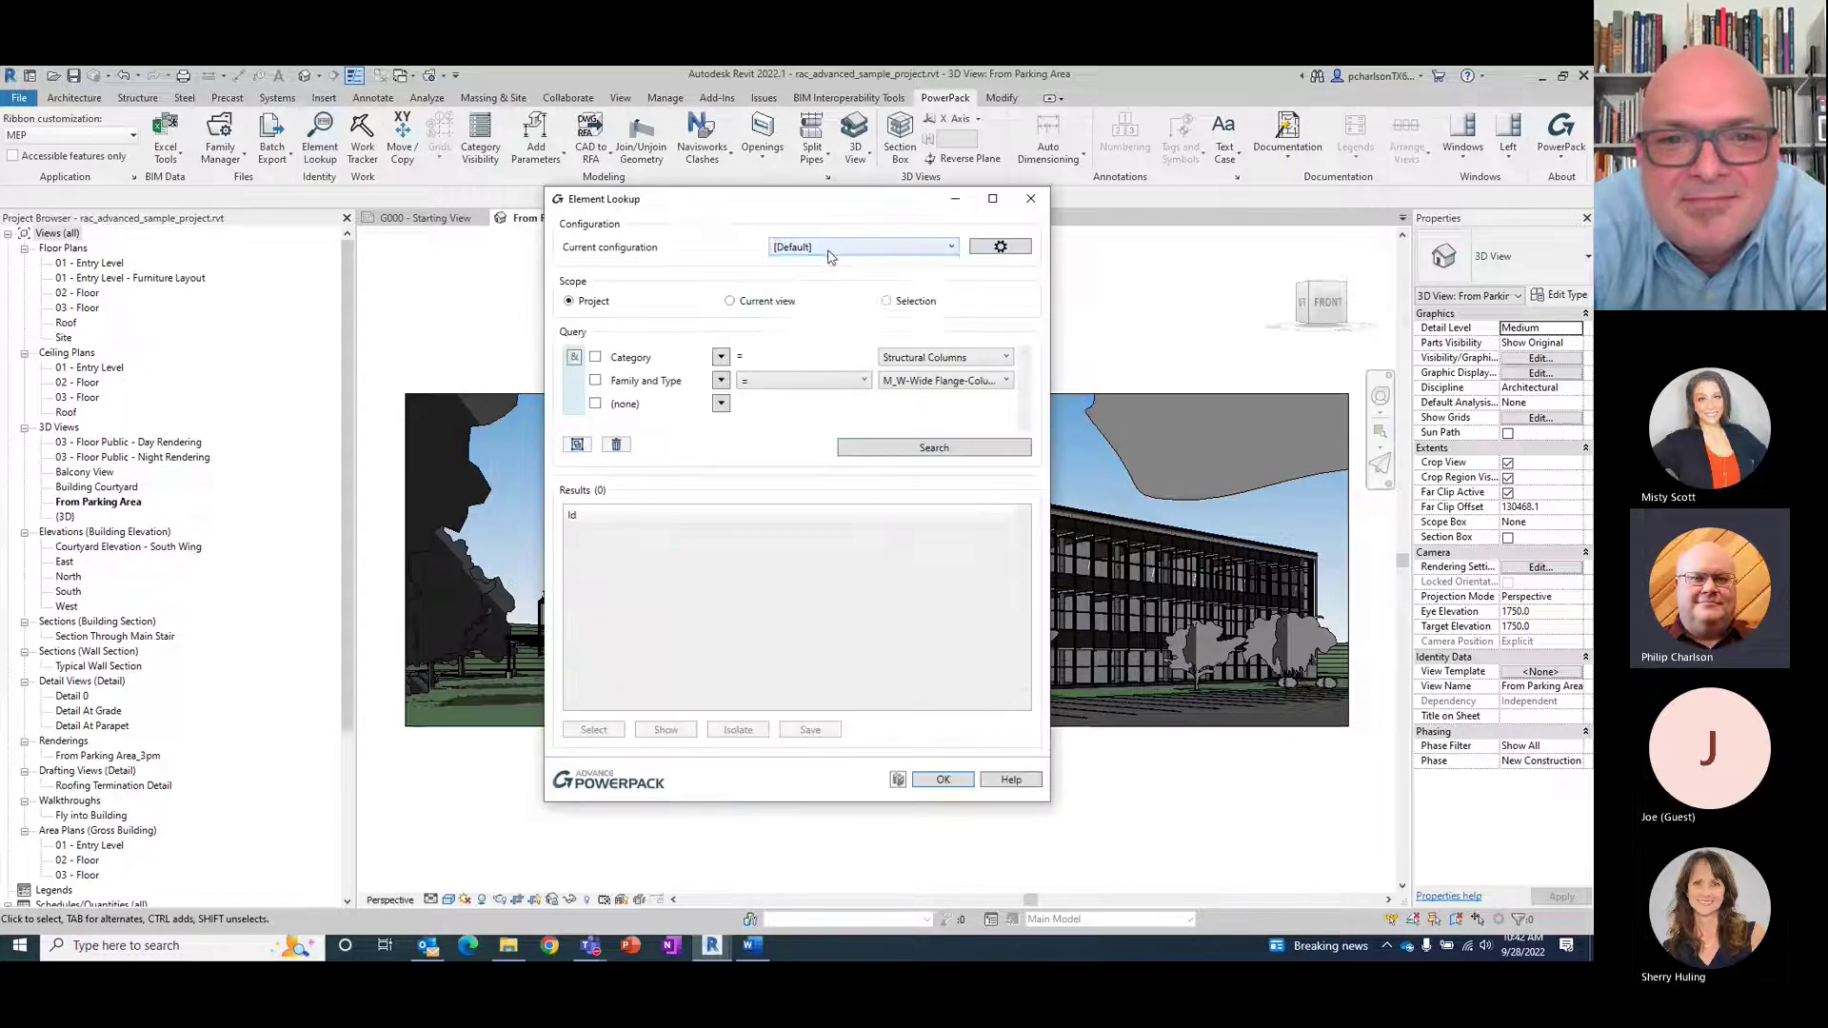
left_click(828, 249)
left_click(824, 283)
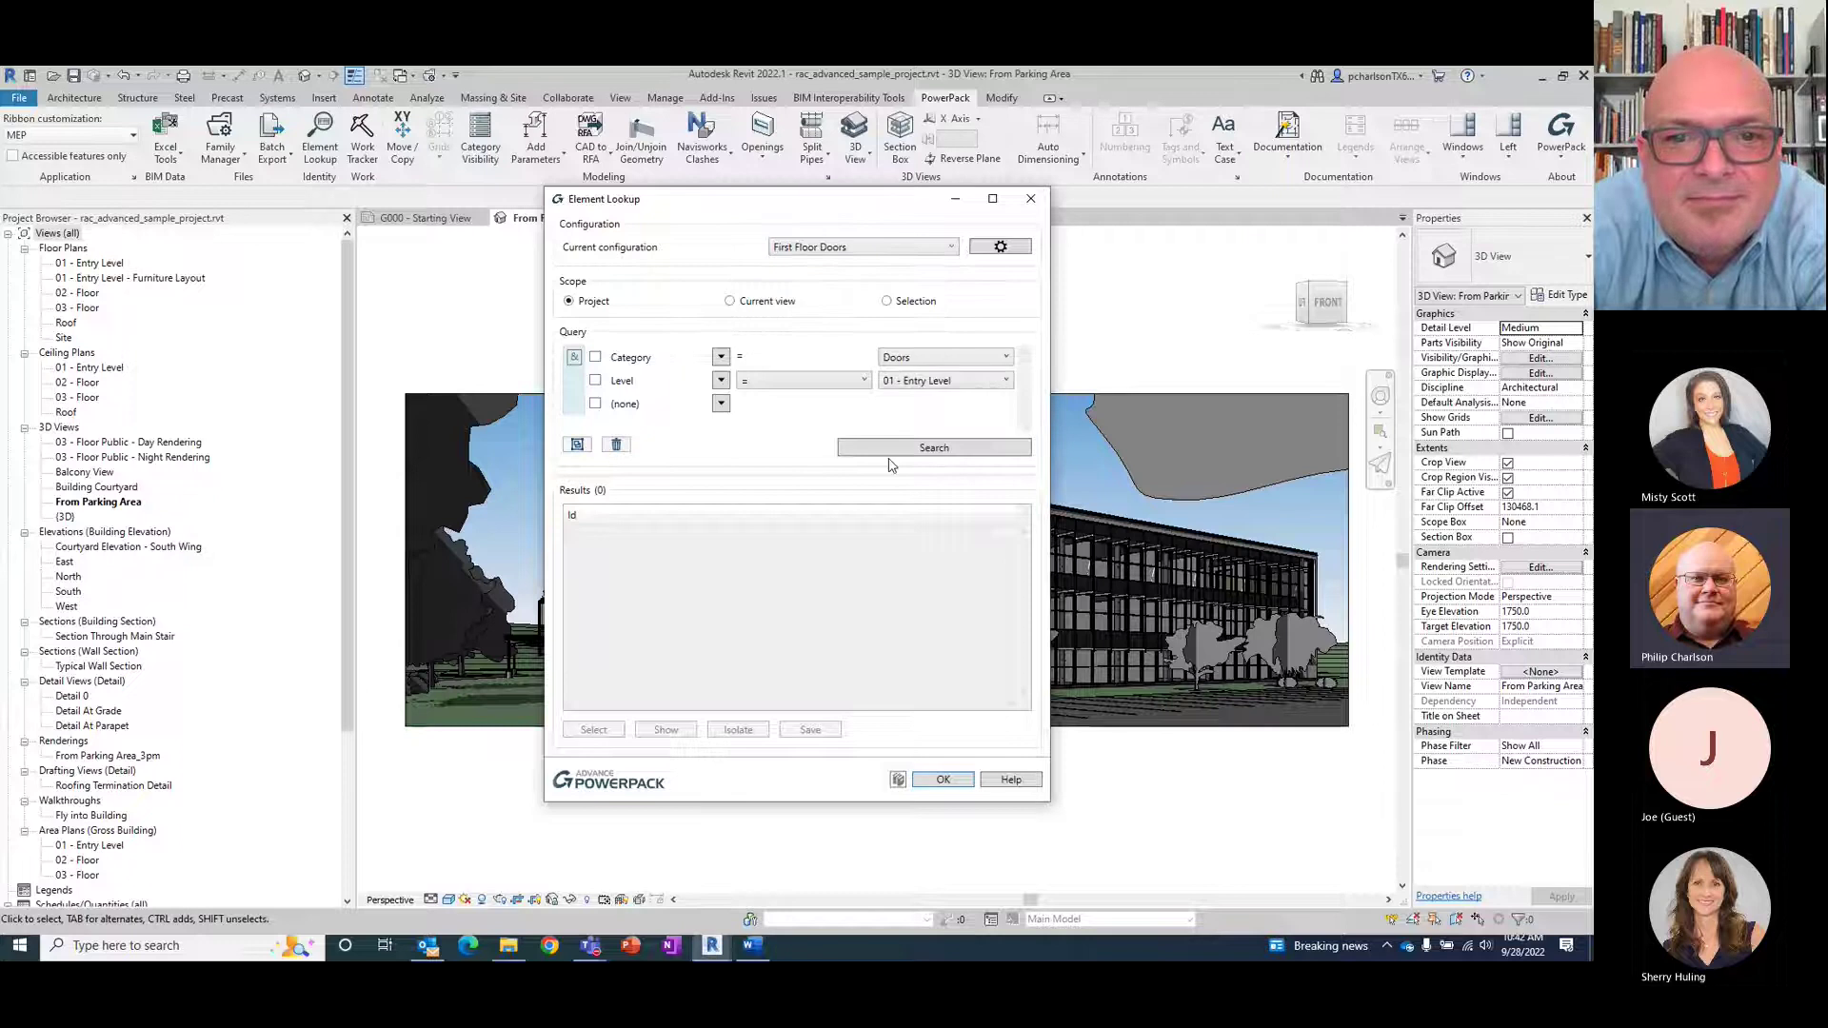
left_click(817, 250)
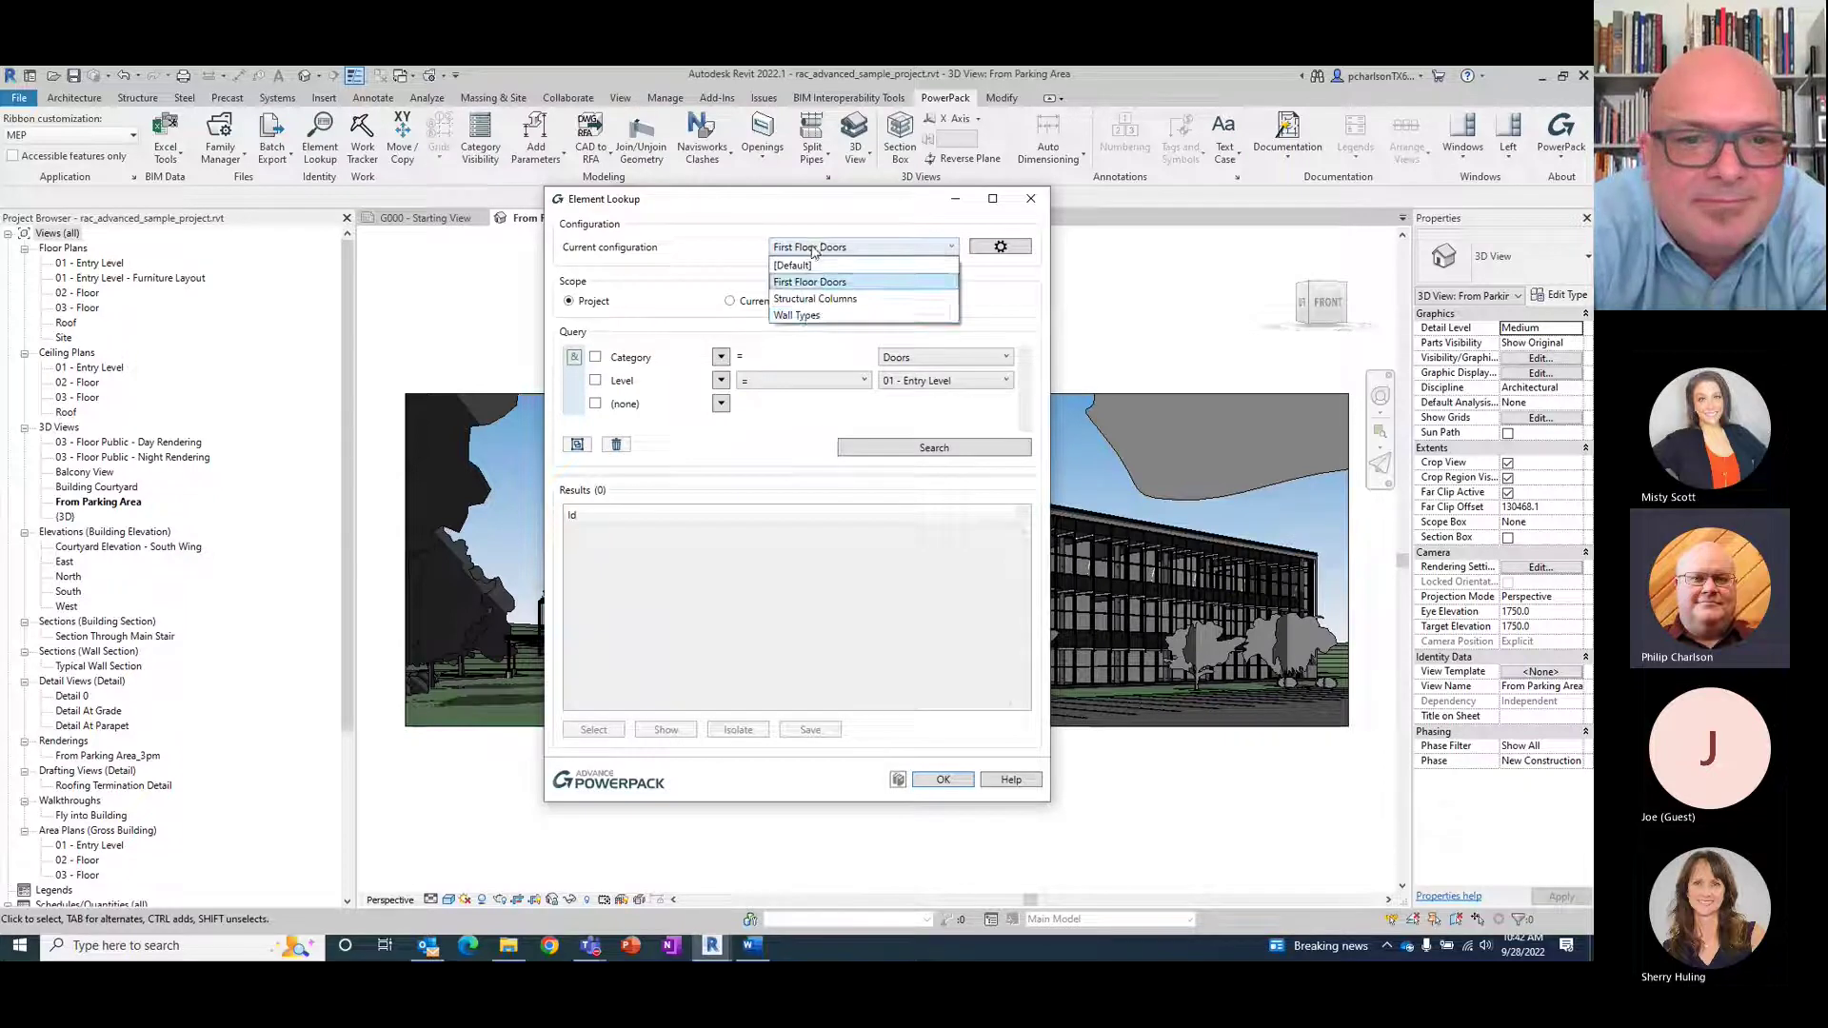
left_click(836, 397)
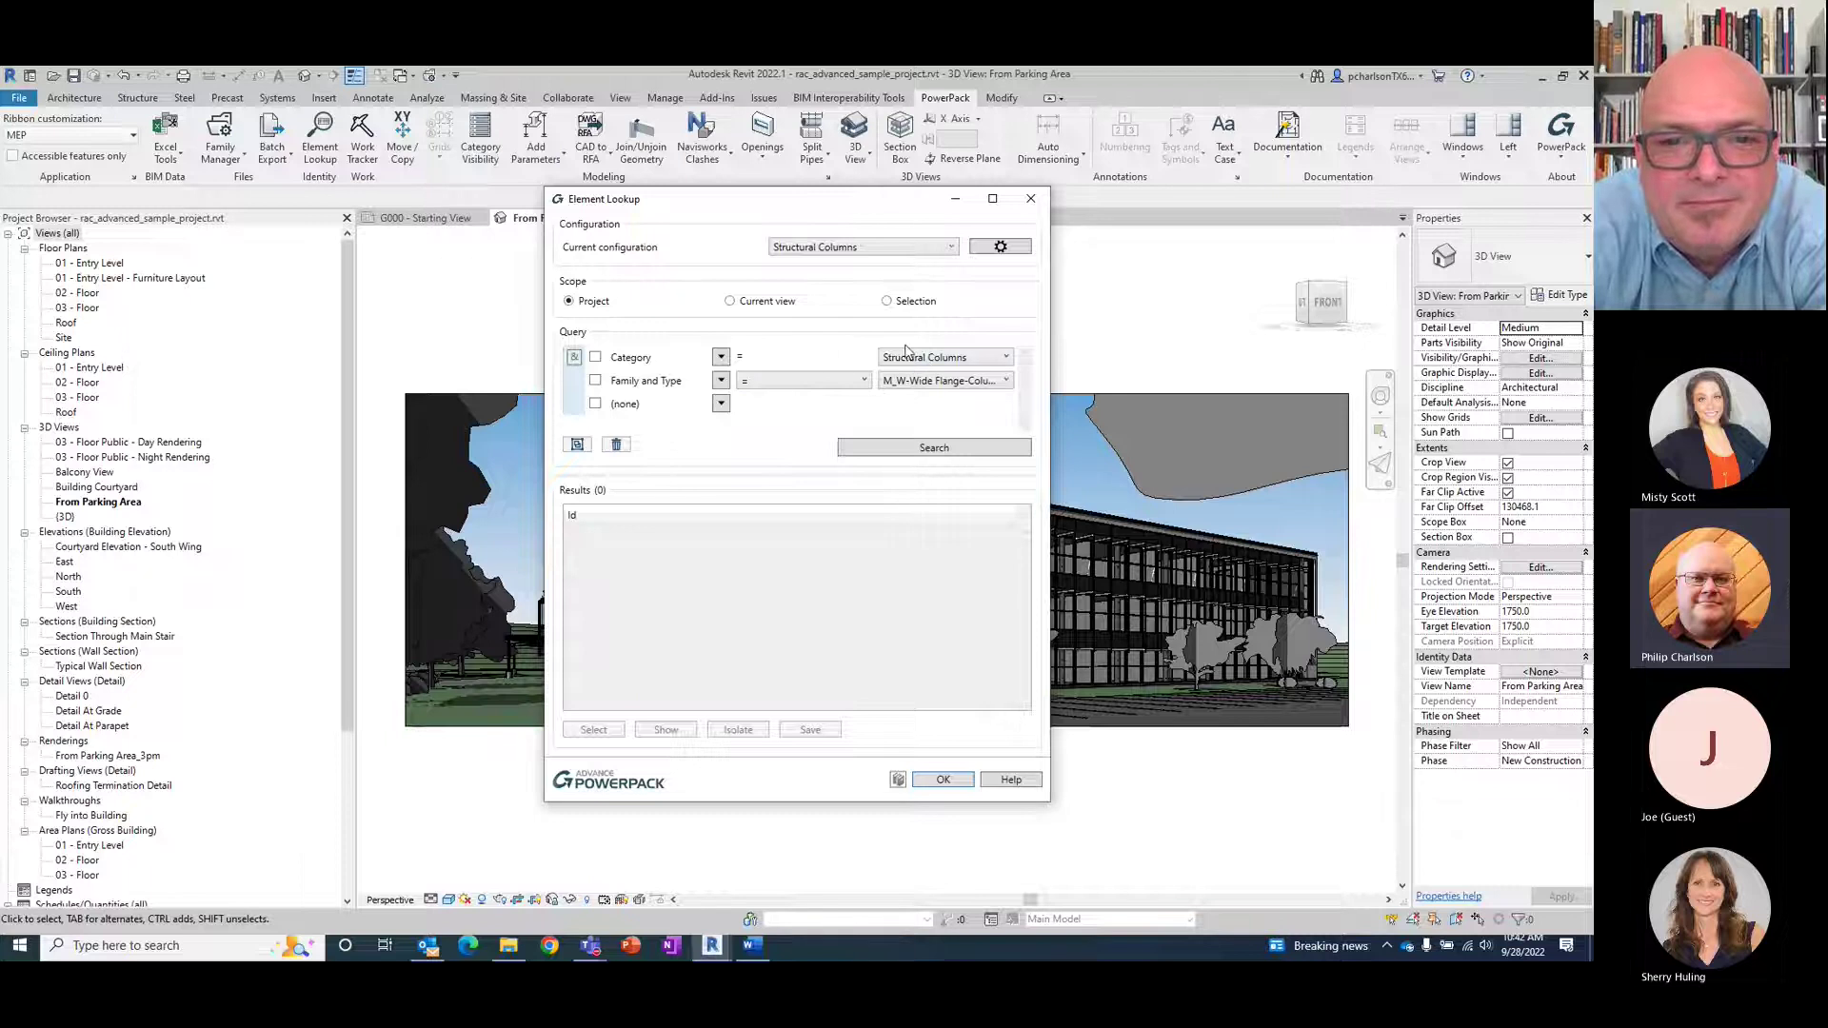
left_click(982, 384)
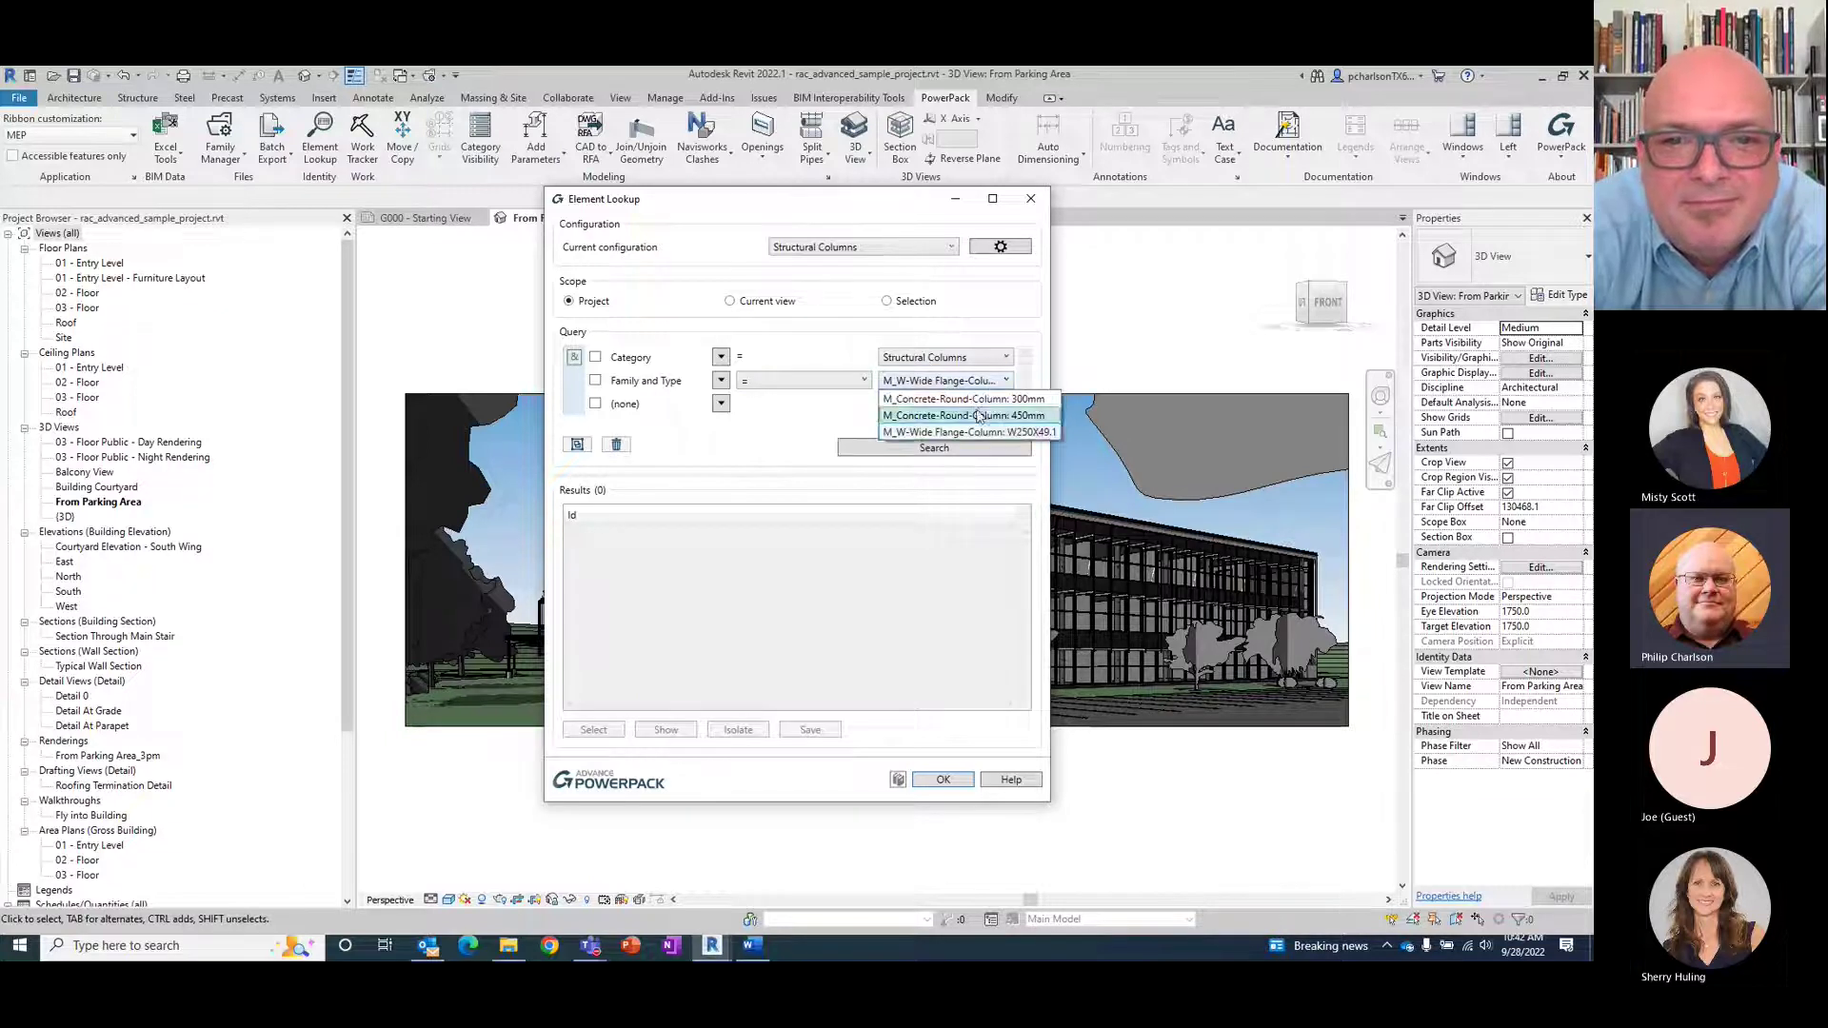
left_click(993, 386)
- Load the Wall Types configuration, review its available wall types, search the project with its saved query, and close Element Lookup
left_click(905, 251)
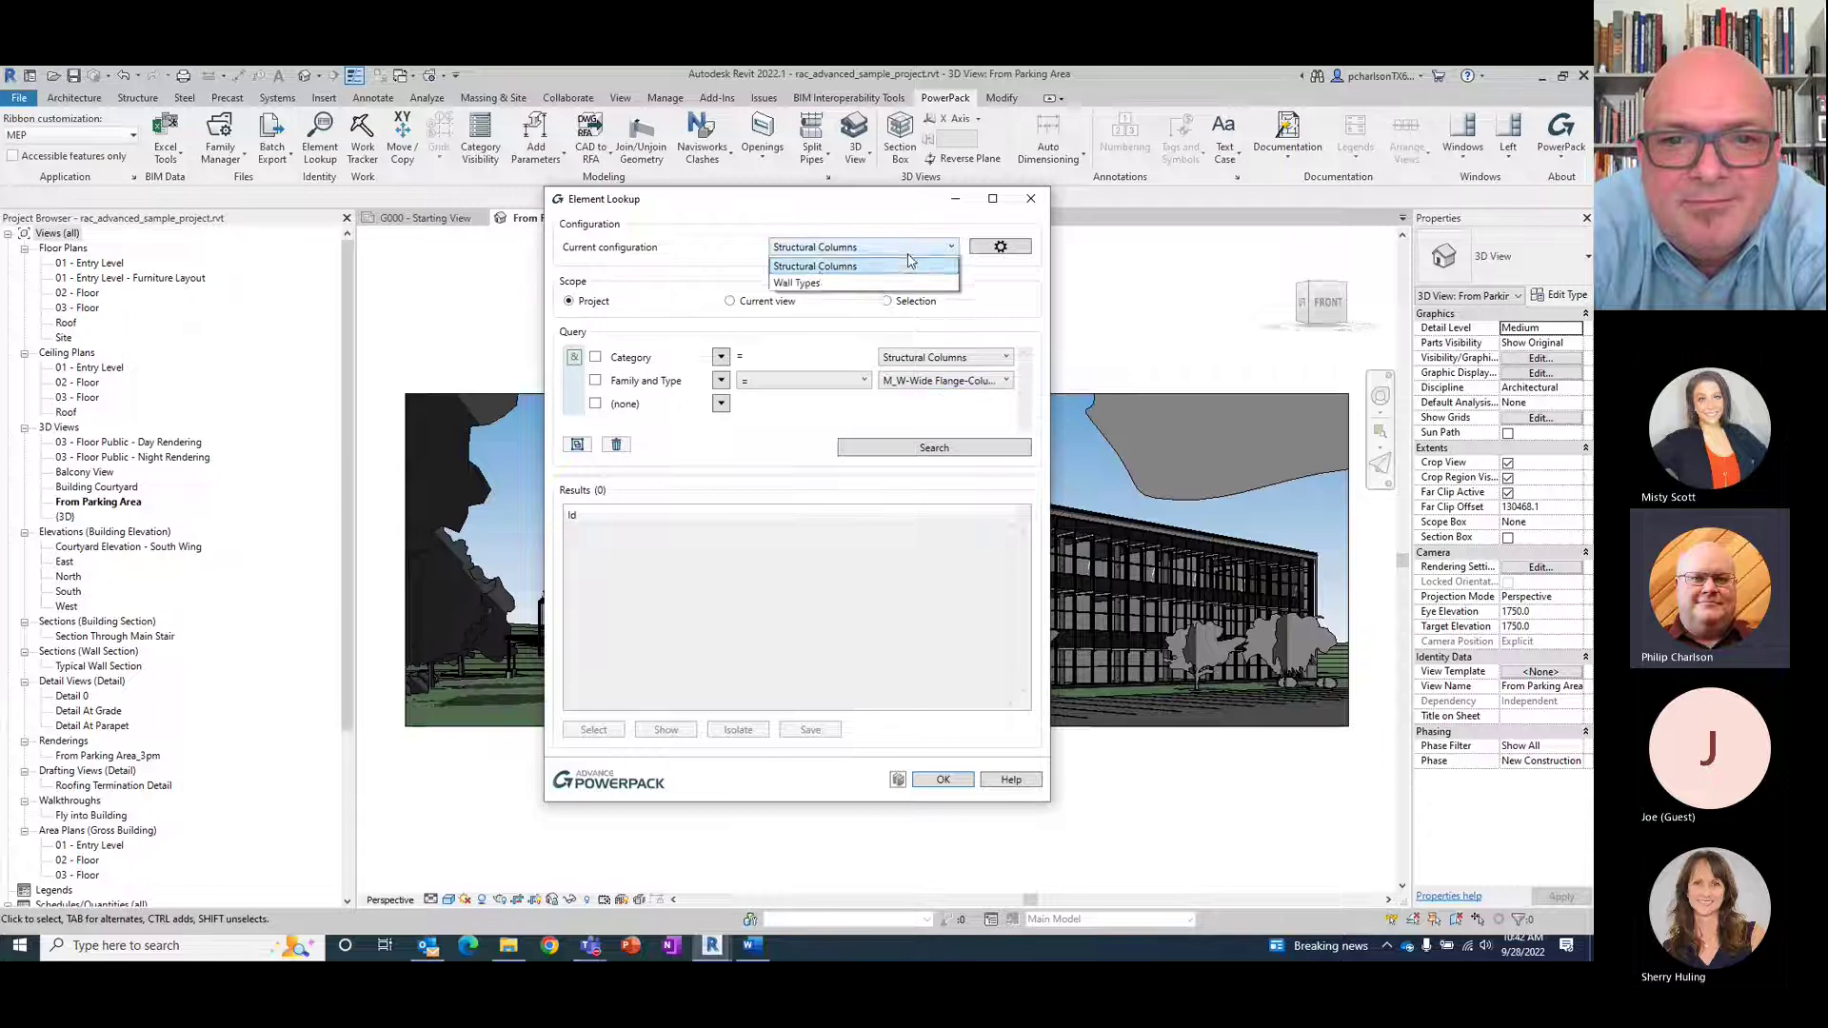
left_click(817, 317)
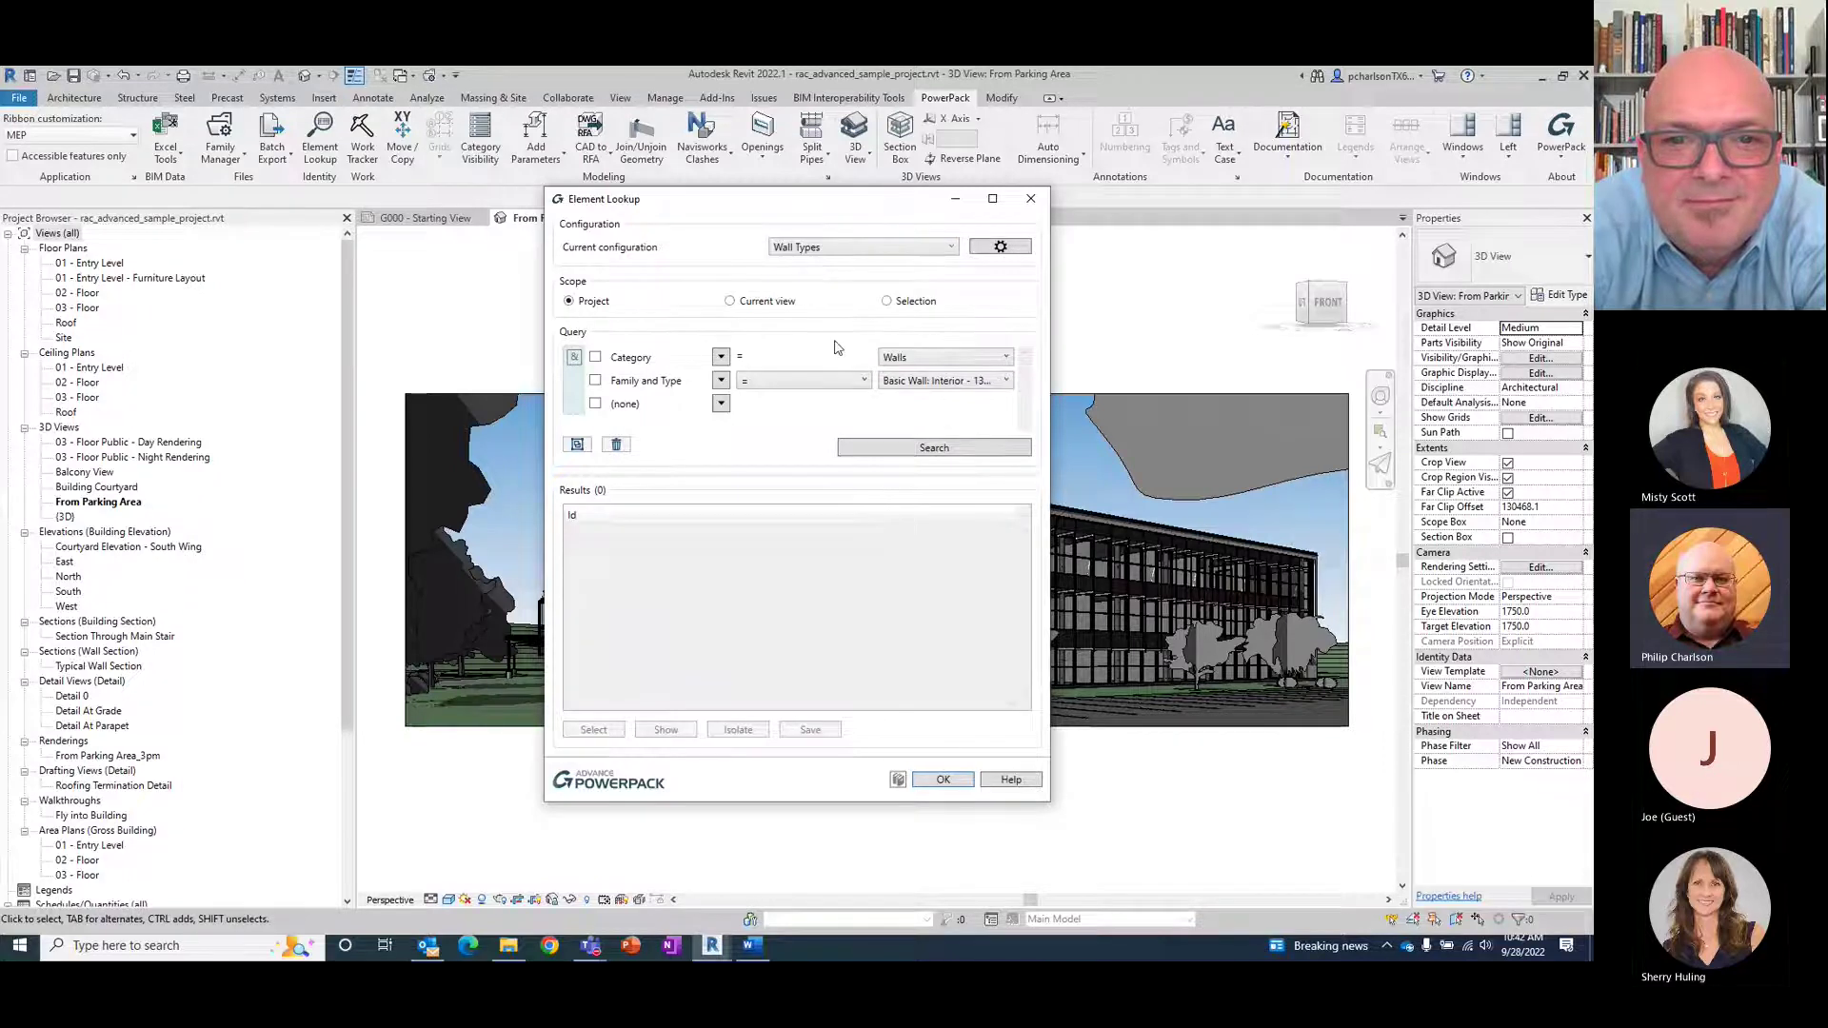
left_click(933, 382)
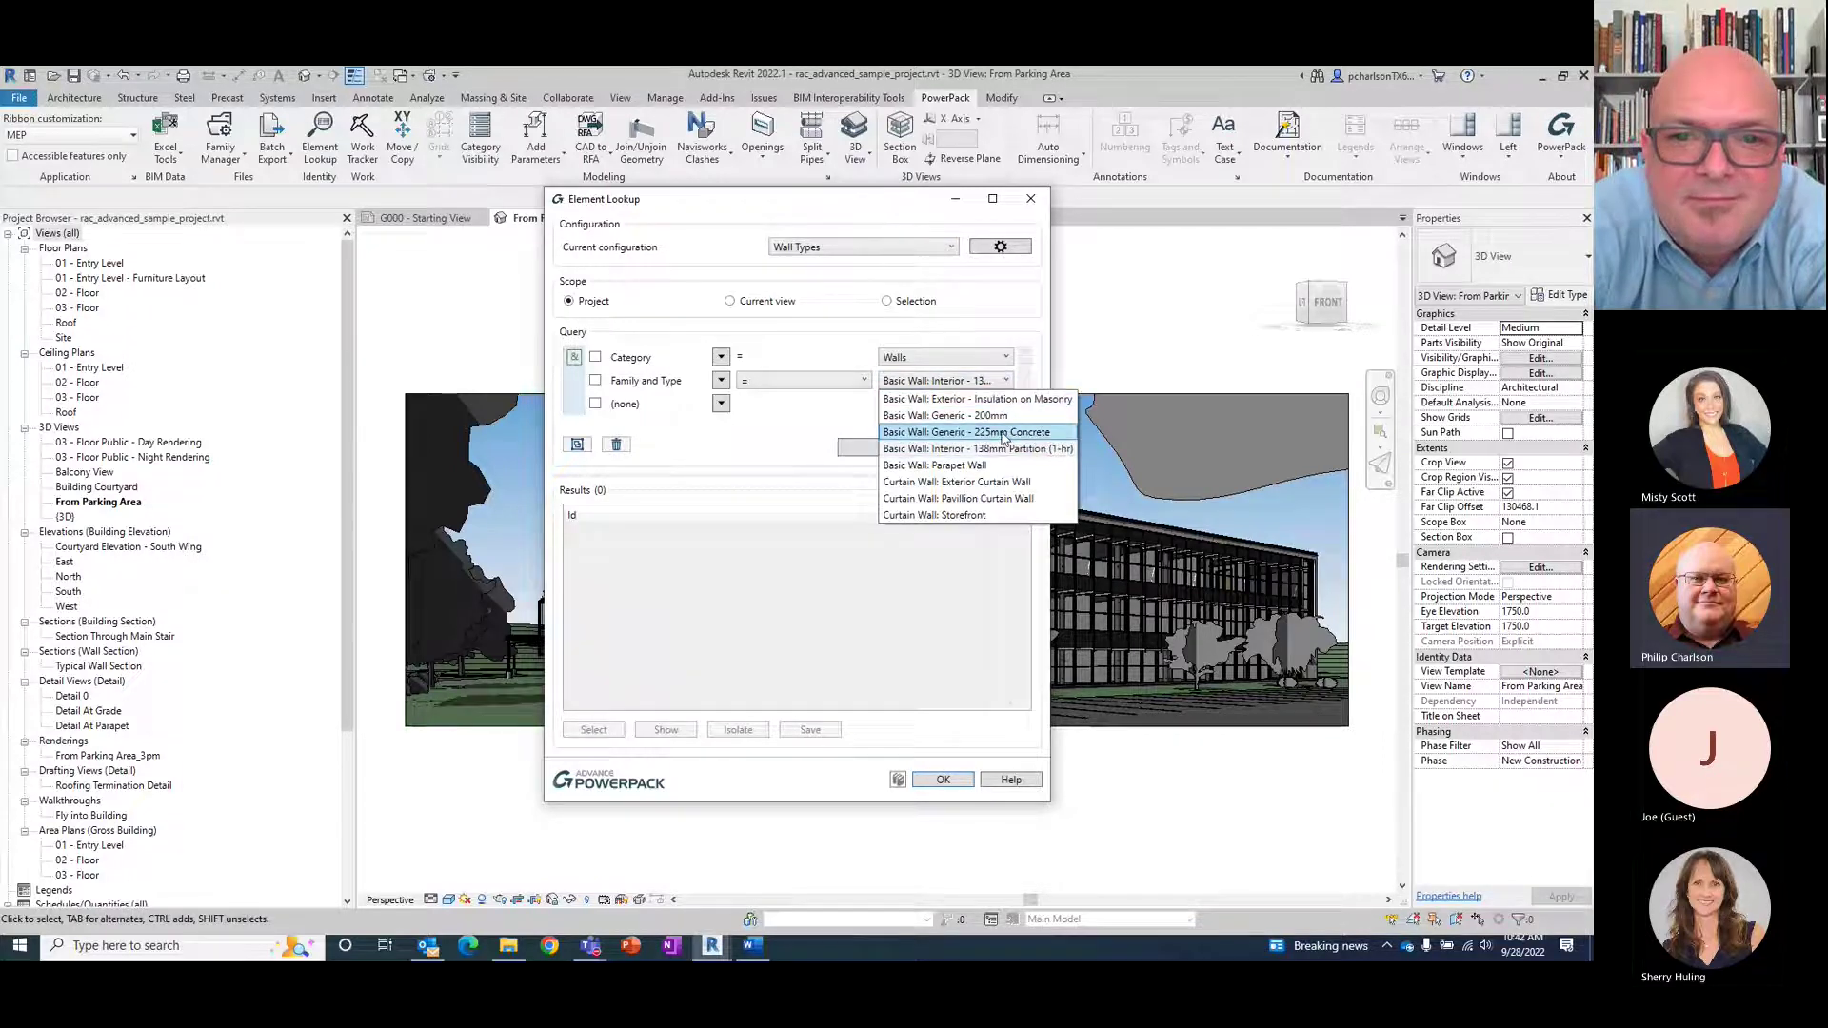
left_click(1002, 309)
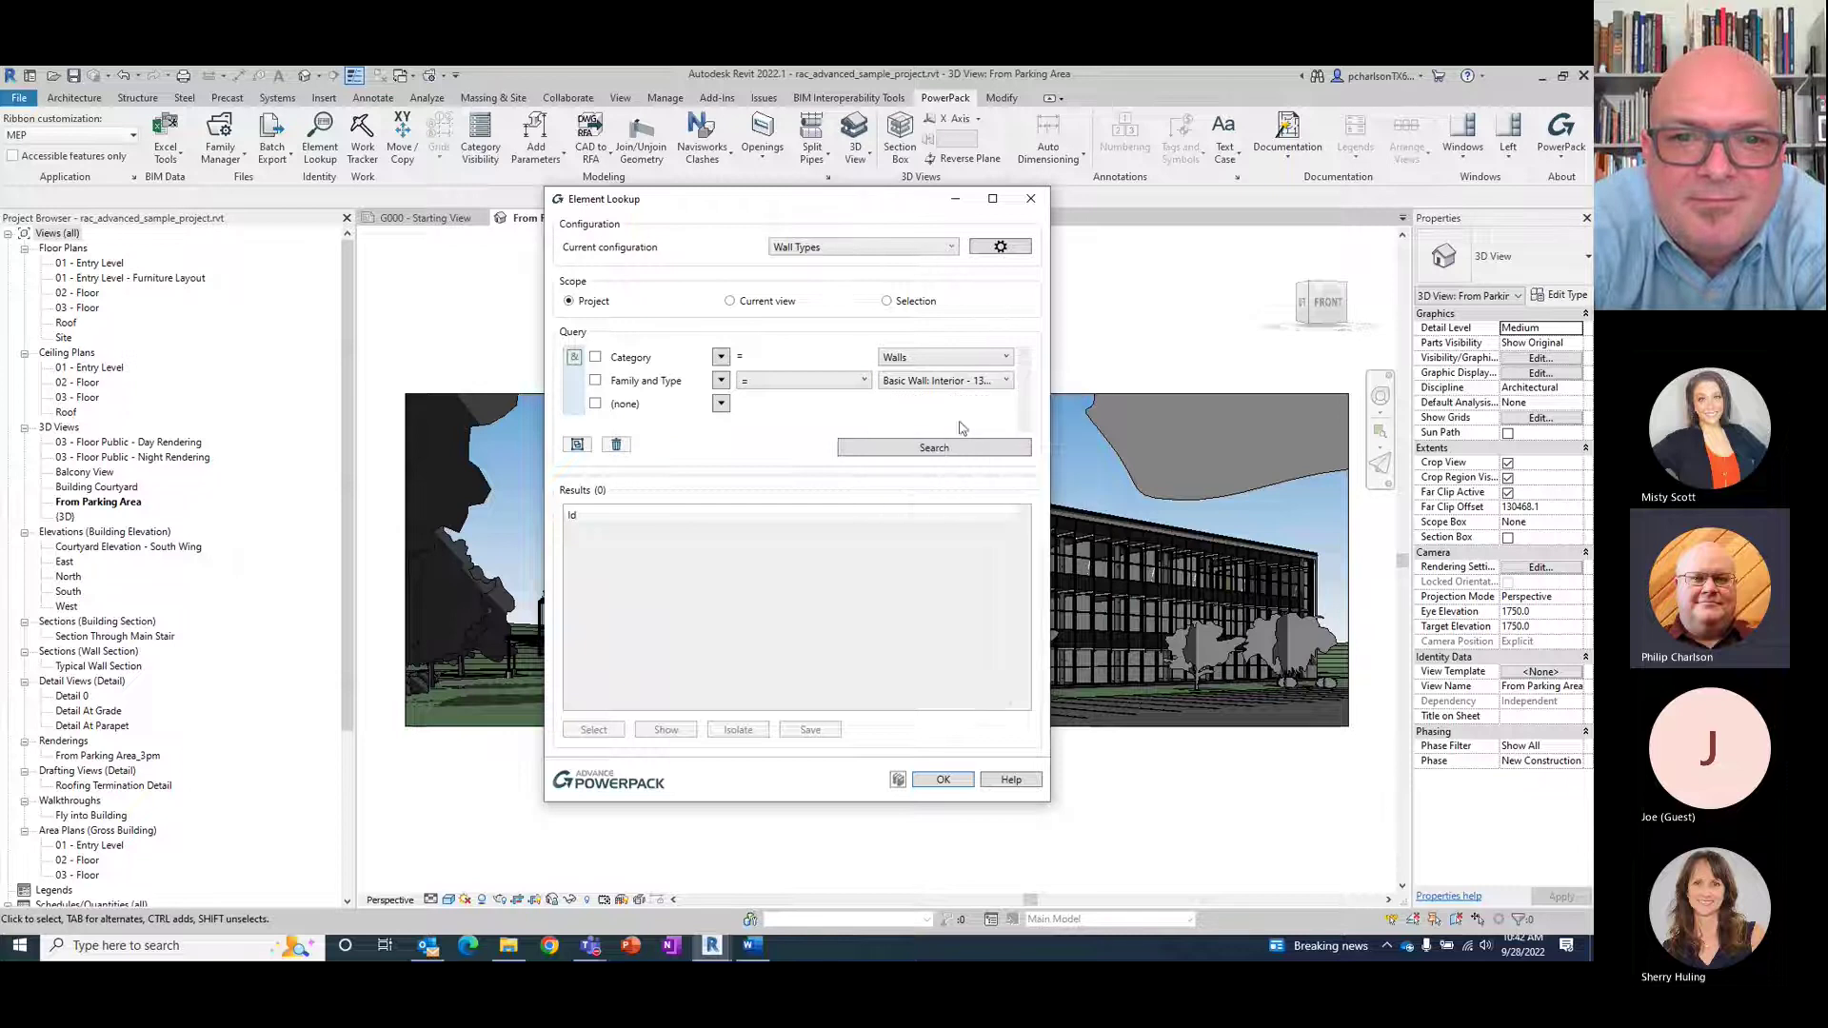
left_click(942, 451)
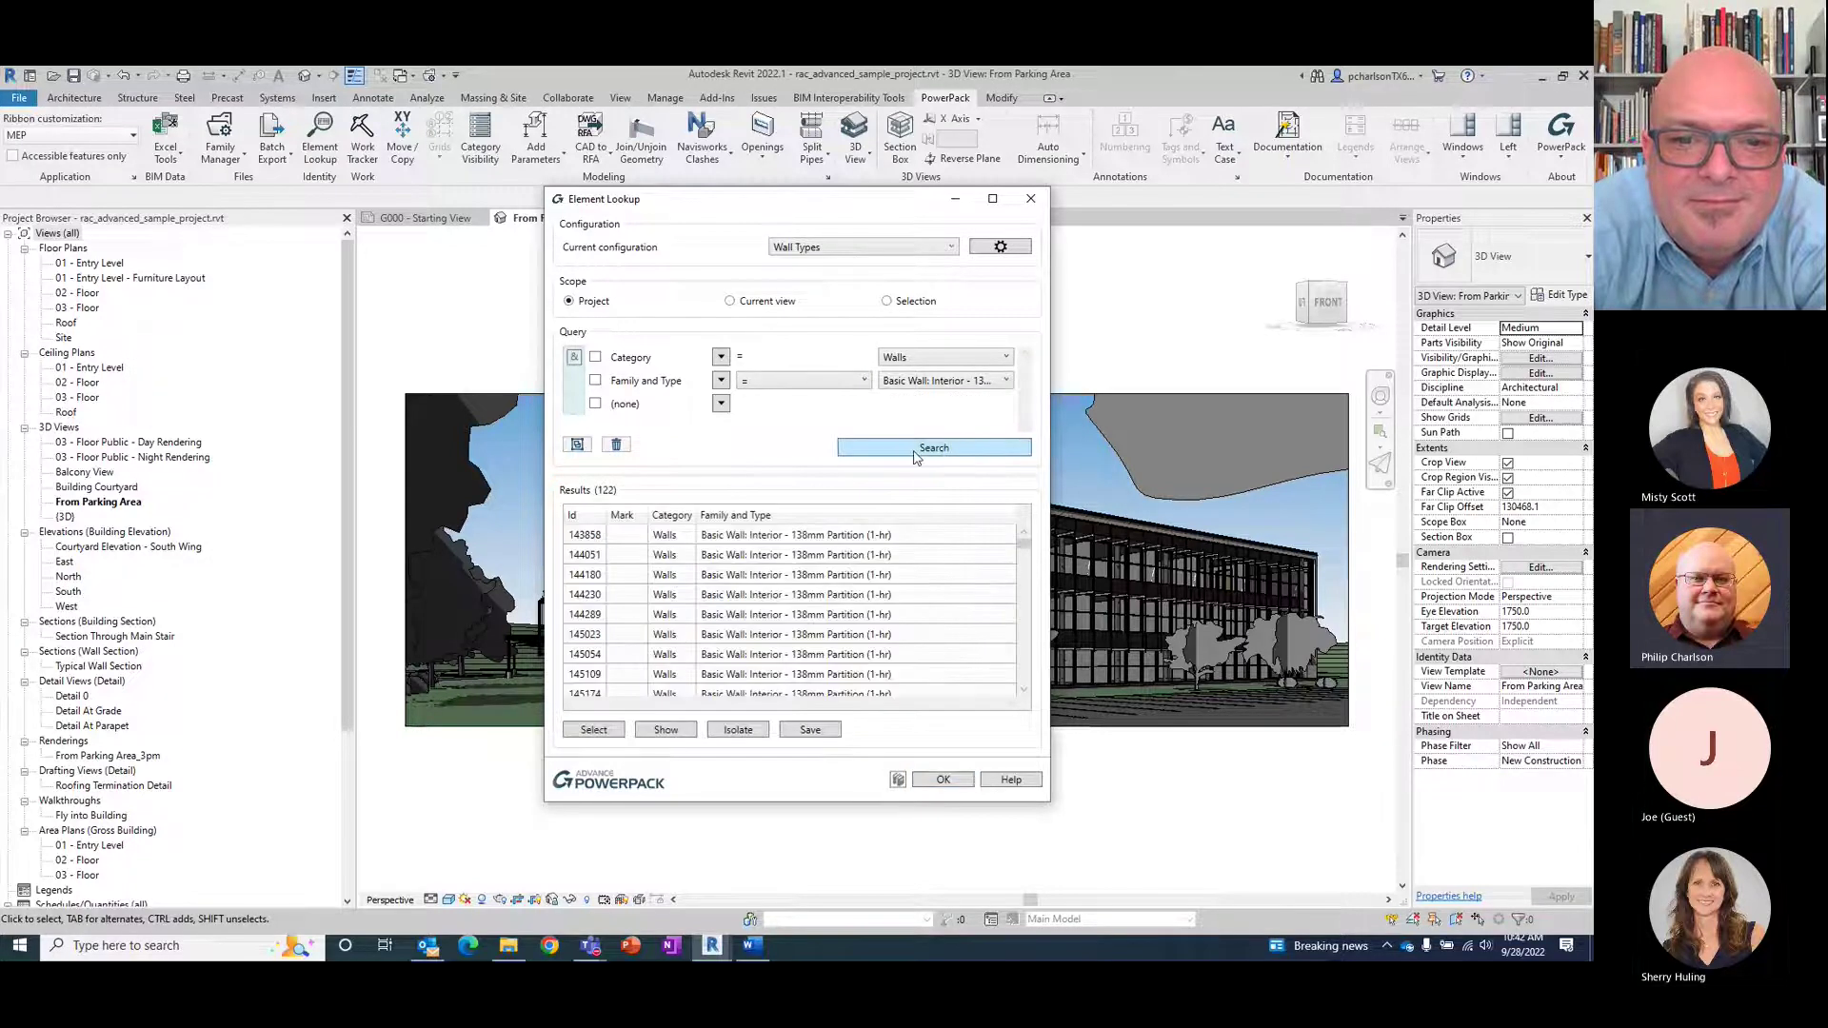
left_click_drag(1025, 558, 937, 515)
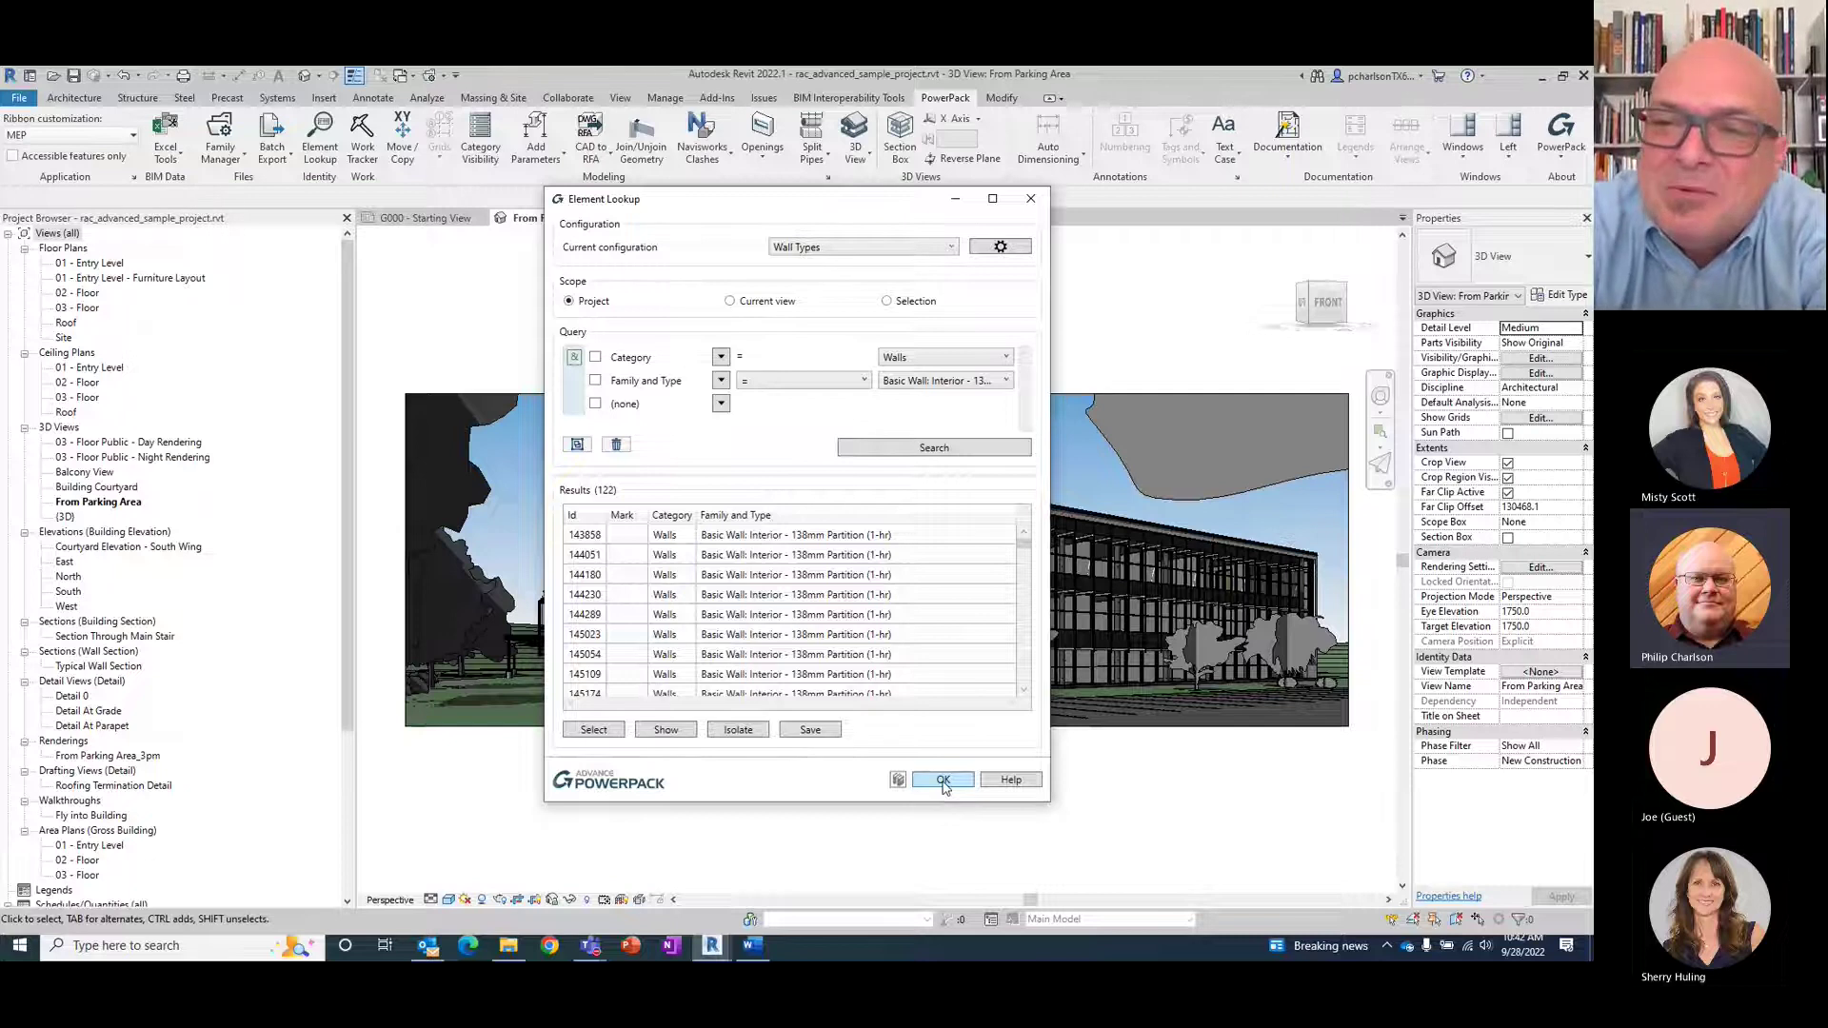
left_click(943, 781)
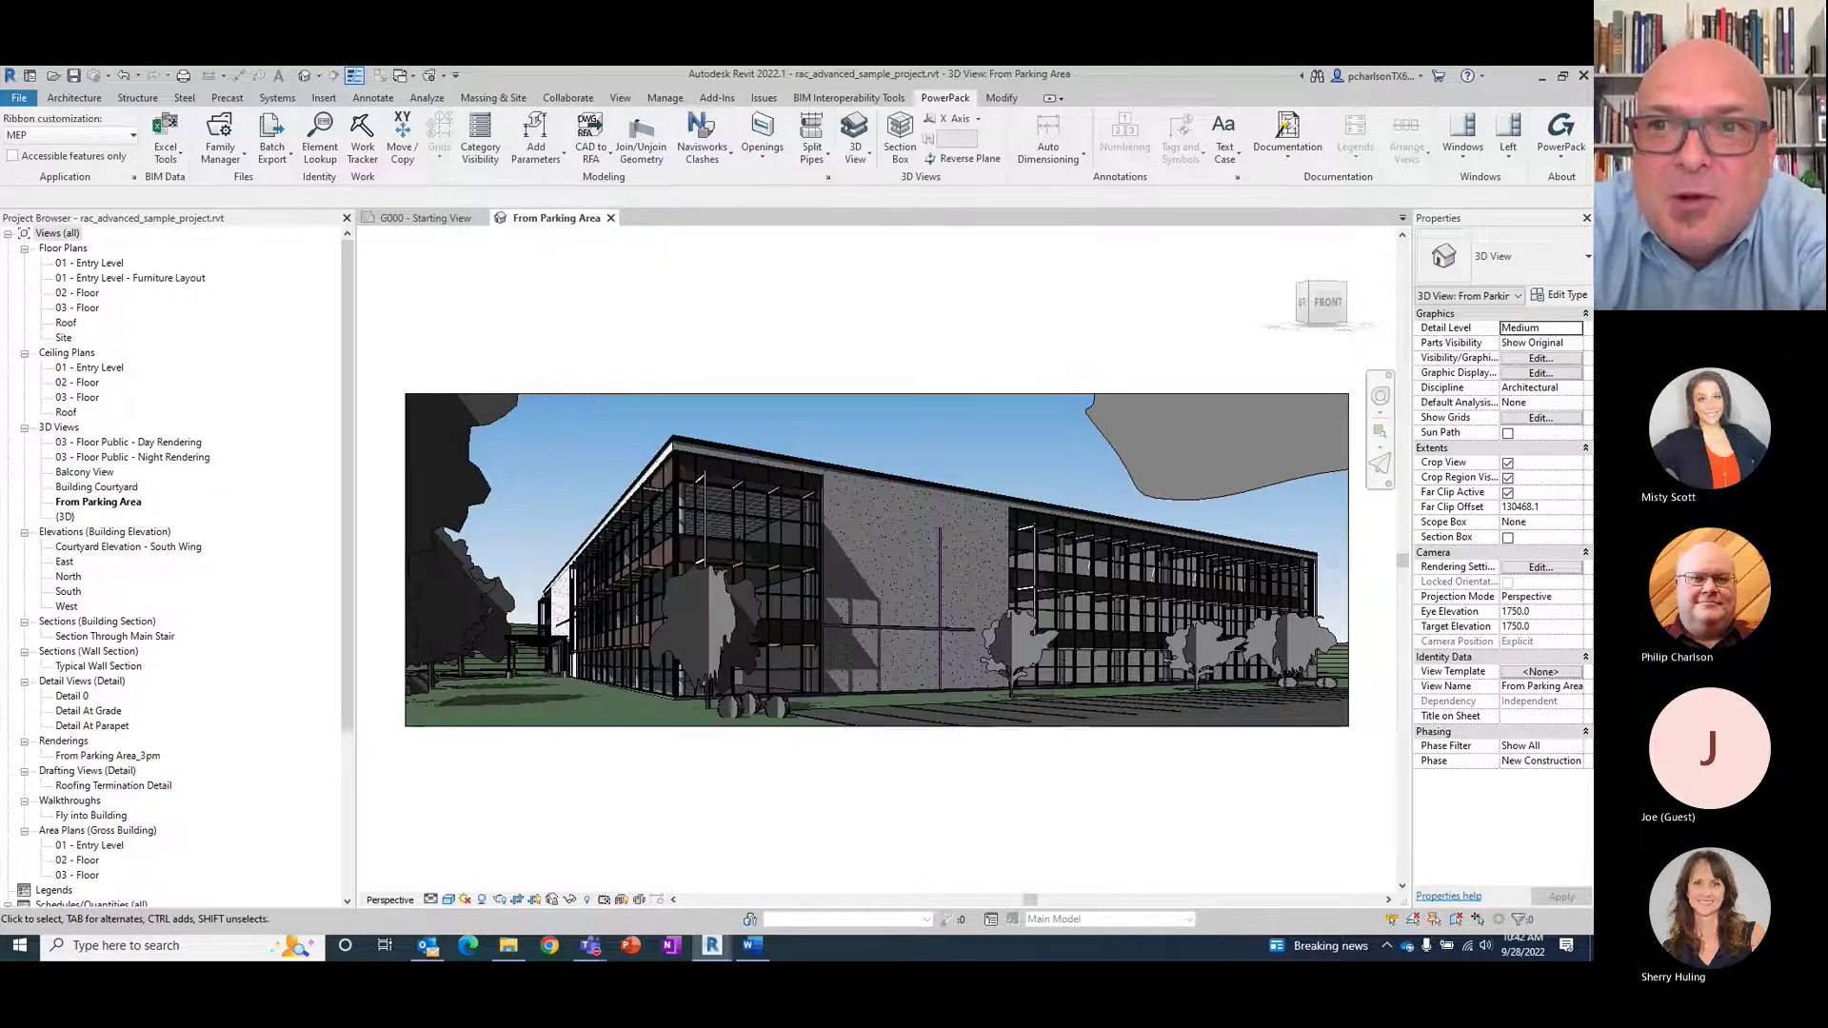